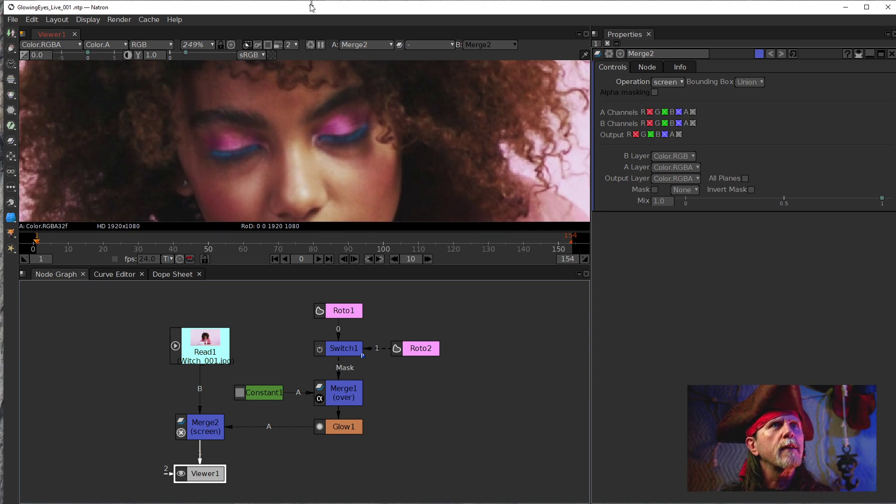
{"action": "key", "text": "ctrl+super+z"}
{"action": "left_click", "coordinate": [326, 11]}
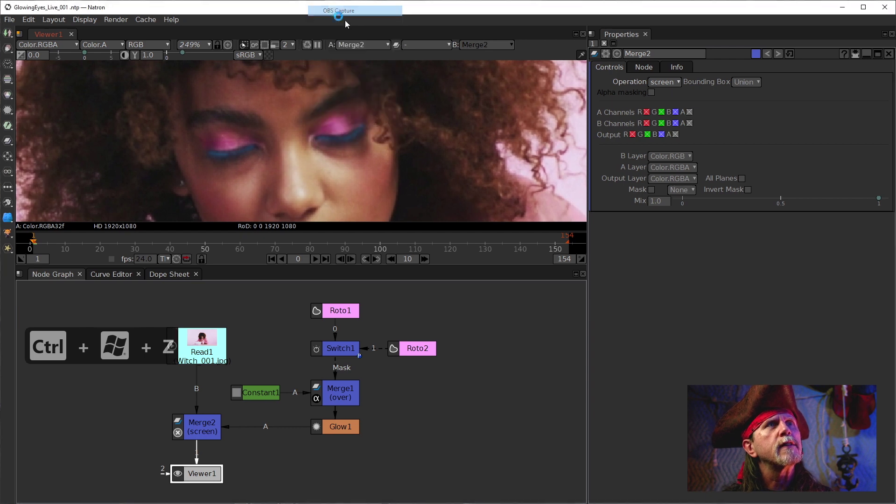
{"action": "left_click", "coordinate": [473, 397]}
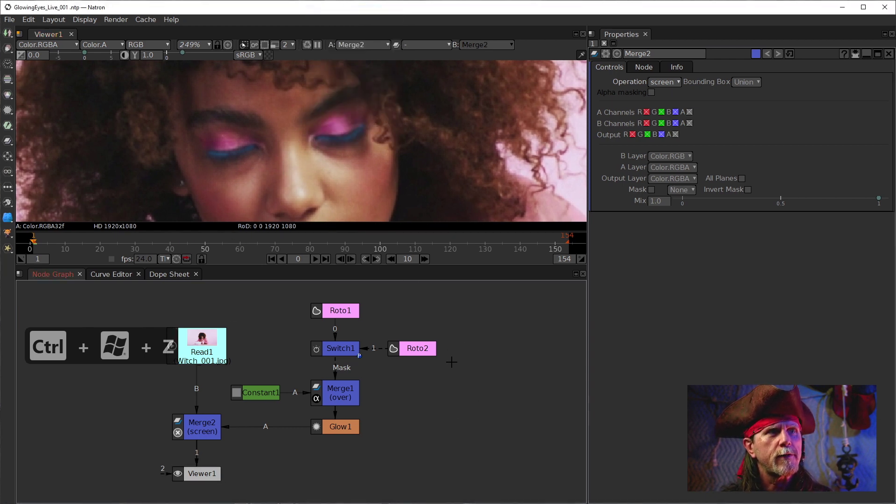
Set the Mix of the Merge2 screen node to 0.
{"action": "left_click_drag", "start_coordinate": [280, 334], "coordinate": [321, 337]}
{"action": "left_click", "coordinate": [243, 430]}
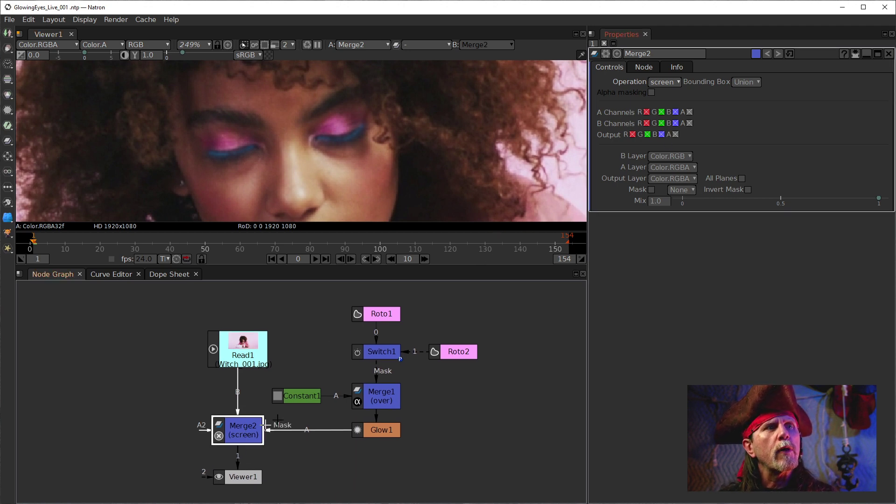
{"action": "left_click", "coordinate": [240, 431]}
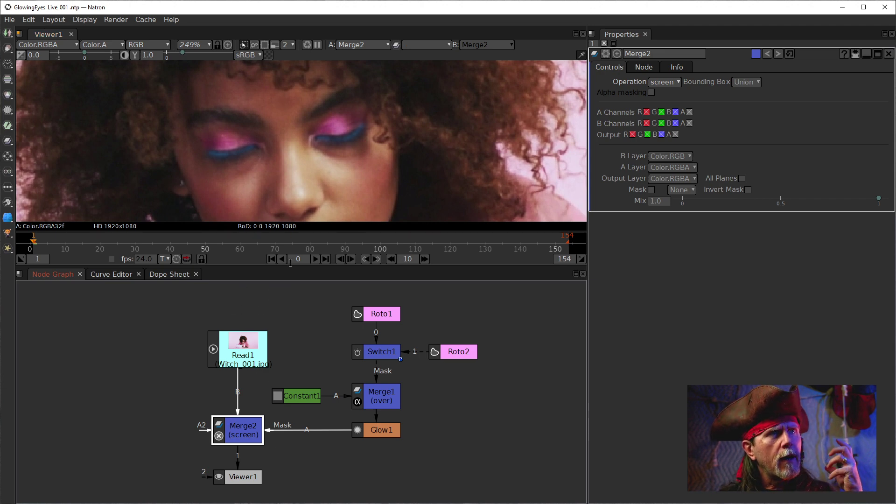
{"action": "left_click", "coordinate": [651, 204]}
{"action": "type", "text": "0"}
{"action": "key", "text": "Return"}
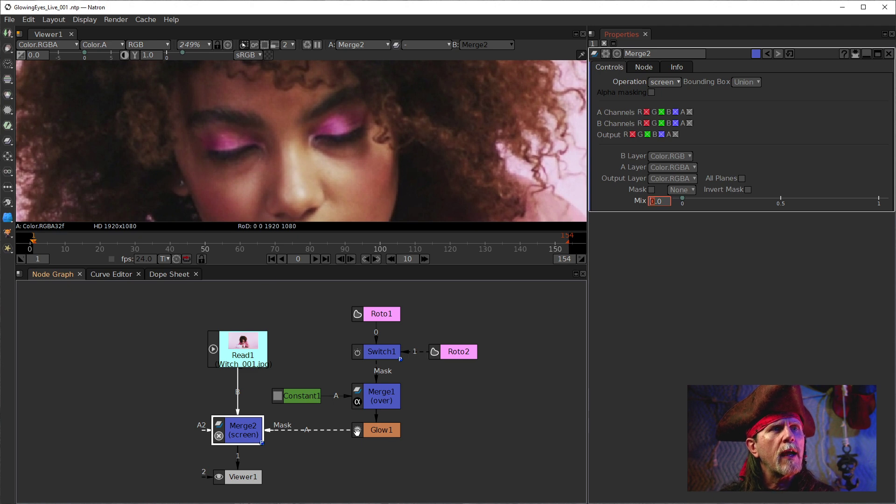
Open the Roto1 node's settings, select its Bezier2 shape and go to frame 4.
{"action": "left_click", "coordinate": [455, 354]}
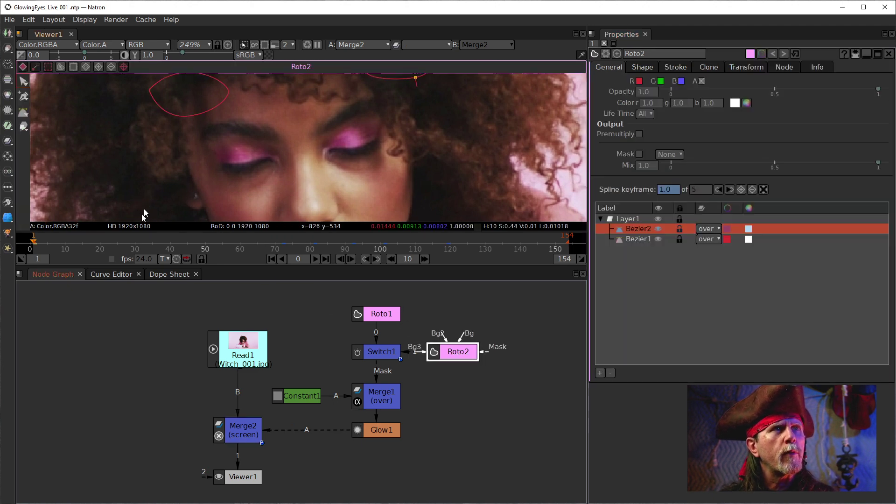
{"action": "left_click", "coordinate": [382, 313]}
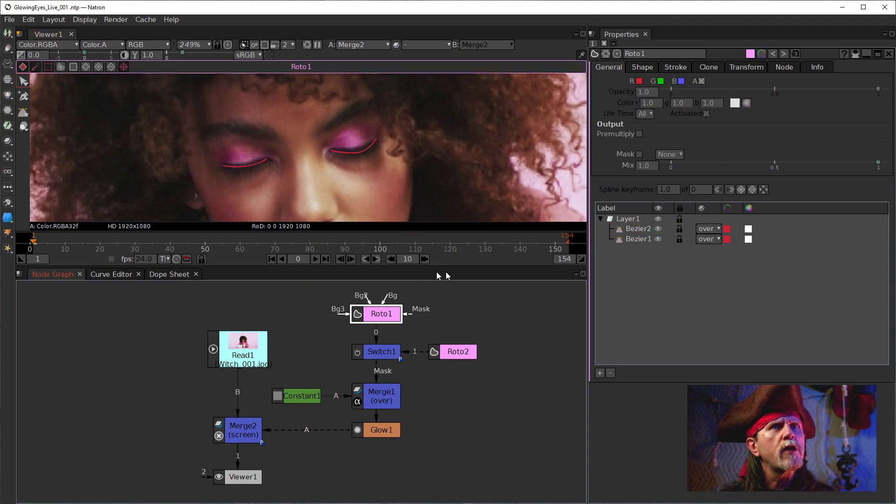
{"action": "left_click", "coordinate": [638, 230]}
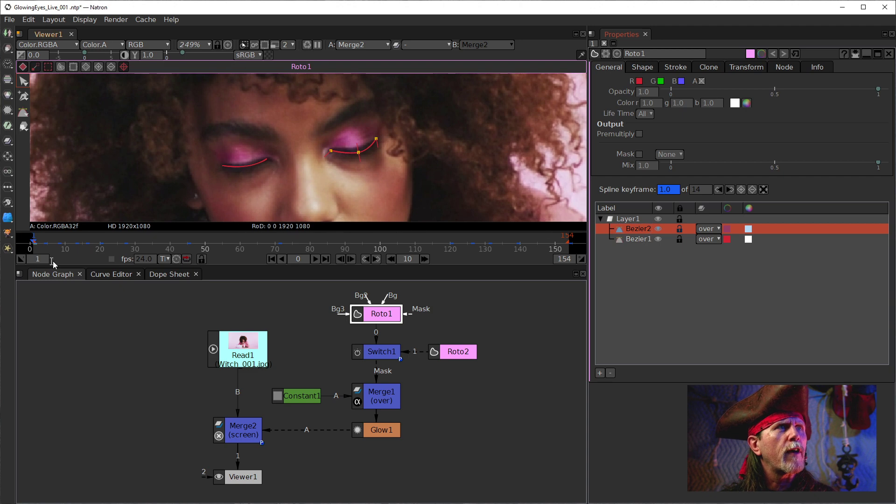
{"action": "left_click", "coordinate": [45, 248]}
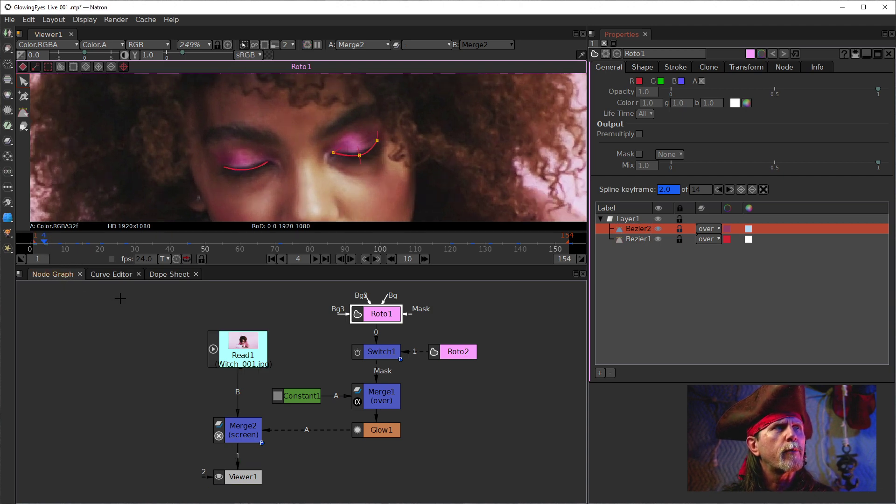
Compare the Roto1 eye shapes with the eyelids frame by frame between frames 4 and 6, returning to frame 4.
{"action": "key", "text": "Right"}
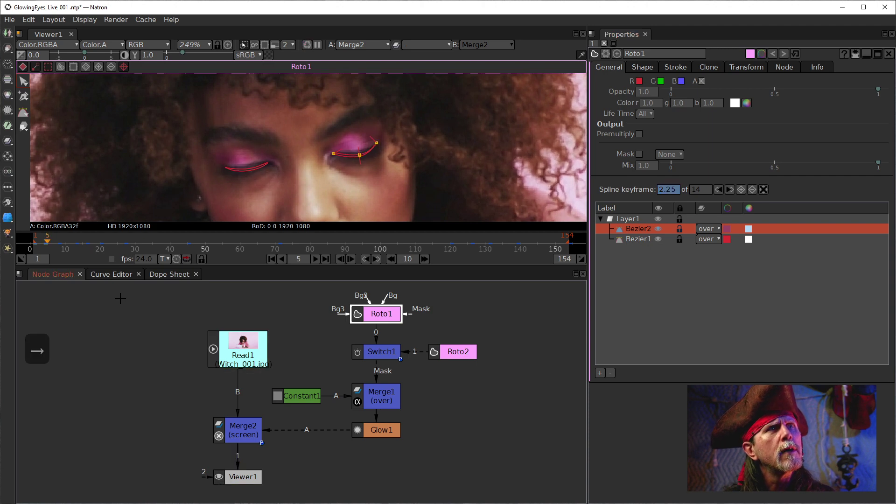
{"action": "key", "text": "Left"}
{"action": "key", "text": "Right"}
{"action": "key", "text": "Left"}
{"action": "key", "text": "Right"}
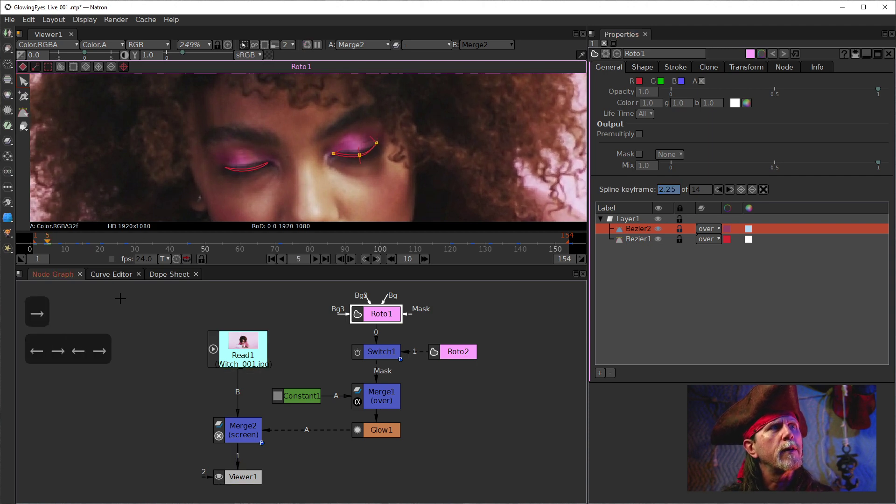
{"action": "key", "text": "Right"}
{"action": "key", "text": "Right"}
{"action": "key", "text": "Left"}
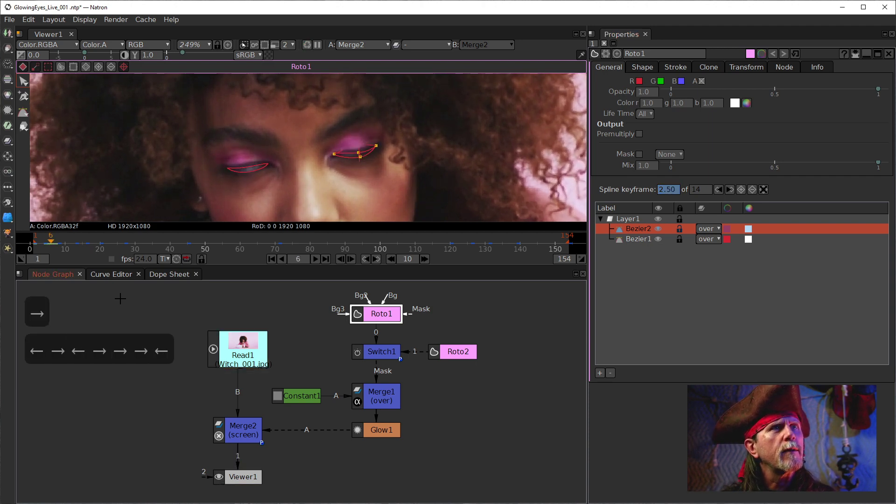
{"action": "key", "text": "Left"}
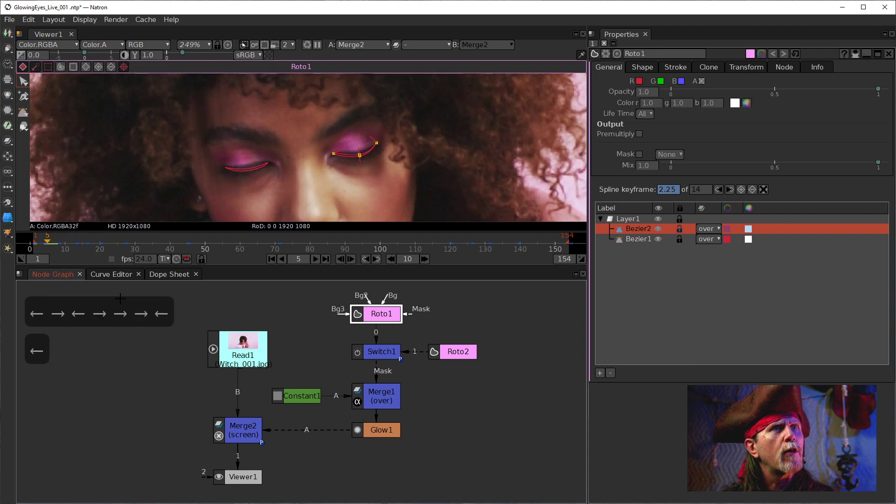
{"action": "key", "text": "Right"}
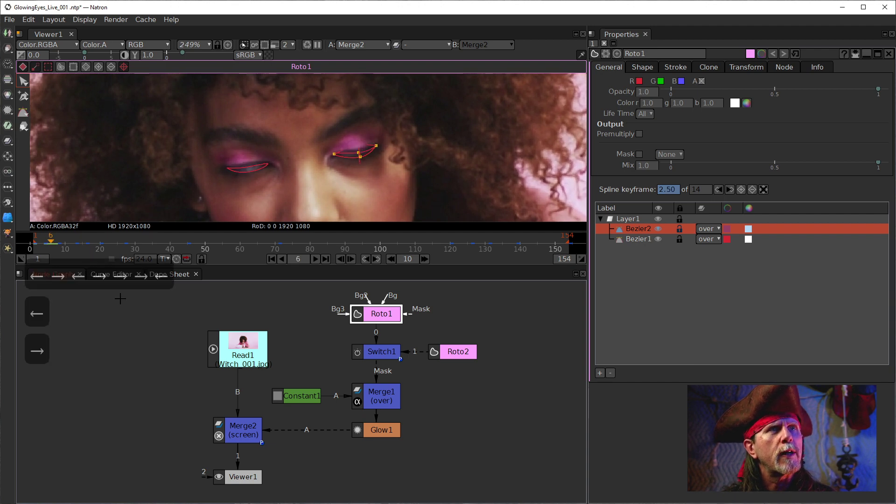
{"action": "key", "text": "Left"}
{"action": "key", "text": "Left"}
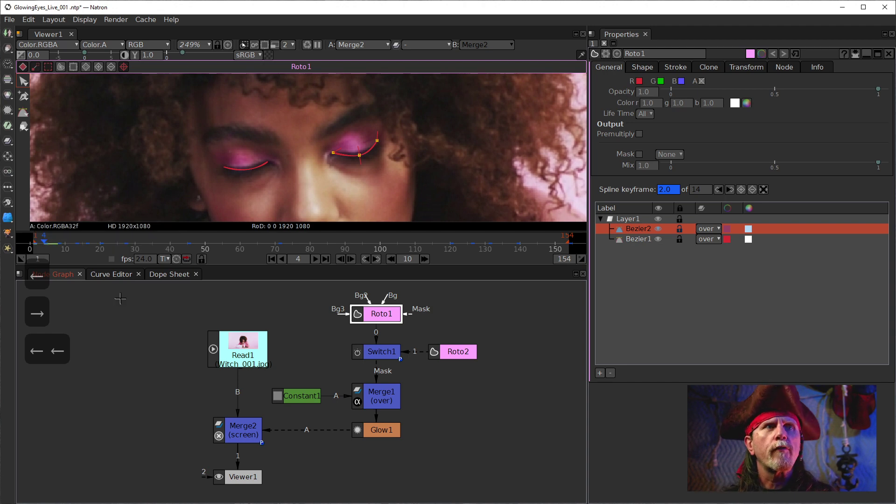
Enable the viewer's region of interest and lower its top edge to the woman's forehead.
{"action": "left_click", "coordinate": [225, 436]}
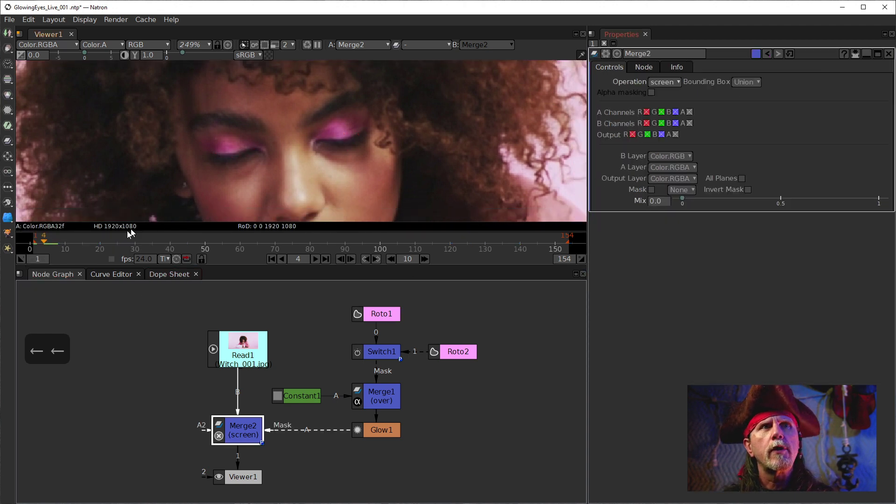
{"action": "scroll", "coordinate": [257, 176], "scroll_direction": "up", "scroll_amount": 1}
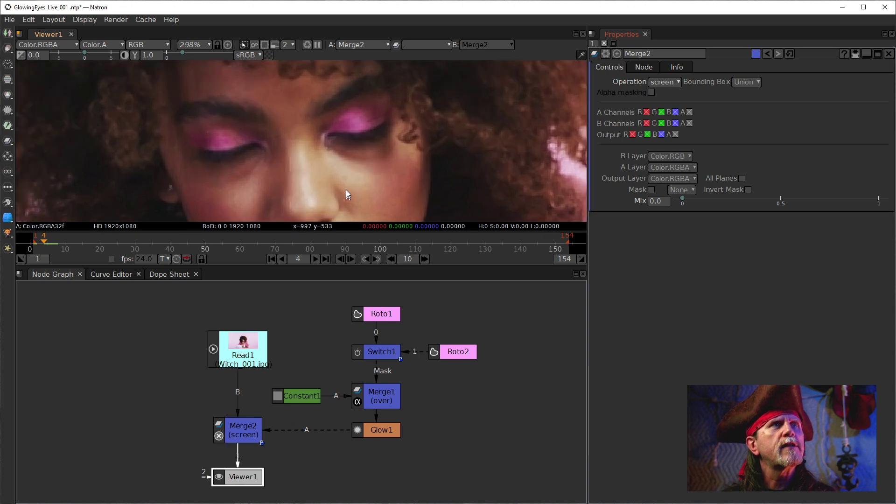
{"action": "scroll", "coordinate": [321, 133], "scroll_direction": "up", "scroll_amount": 2}
{"action": "scroll", "coordinate": [321, 132], "scroll_direction": "down", "scroll_amount": 6}
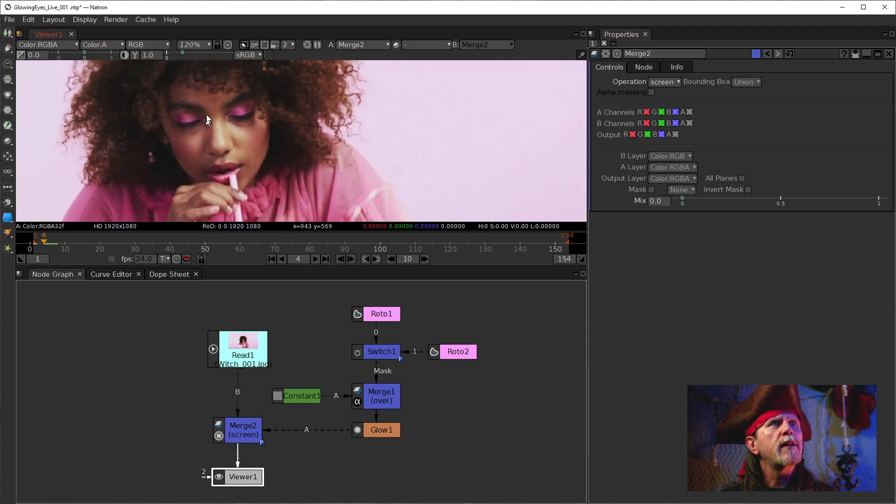
{"action": "left_click", "coordinate": [264, 44]}
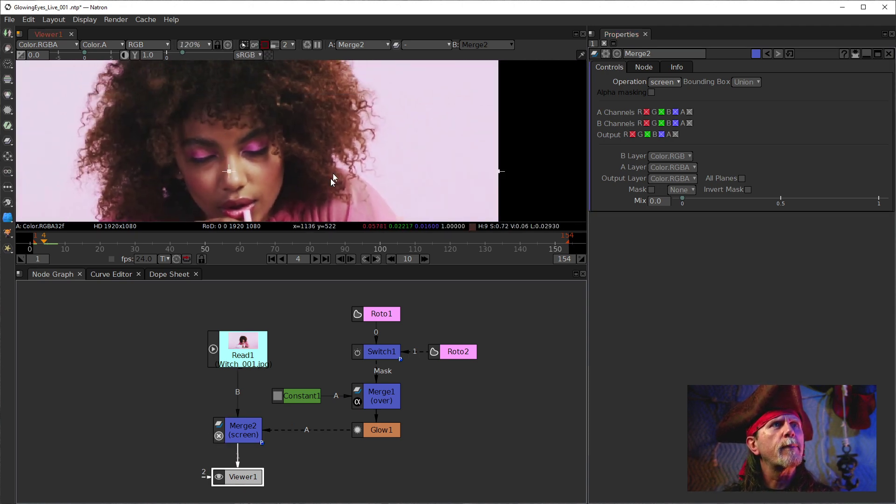
{"action": "scroll", "coordinate": [339, 157], "scroll_direction": "down", "scroll_amount": 4}
{"action": "left_click_drag", "start_coordinate": [311, 166], "coordinate": [309, 120]}
{"action": "scroll", "coordinate": [289, 120], "scroll_direction": "up", "scroll_amount": 2}
{"action": "scroll", "coordinate": [294, 152], "scroll_direction": "down", "scroll_amount": 1}
{"action": "left_click_drag", "start_coordinate": [302, 190], "coordinate": [303, 141]}
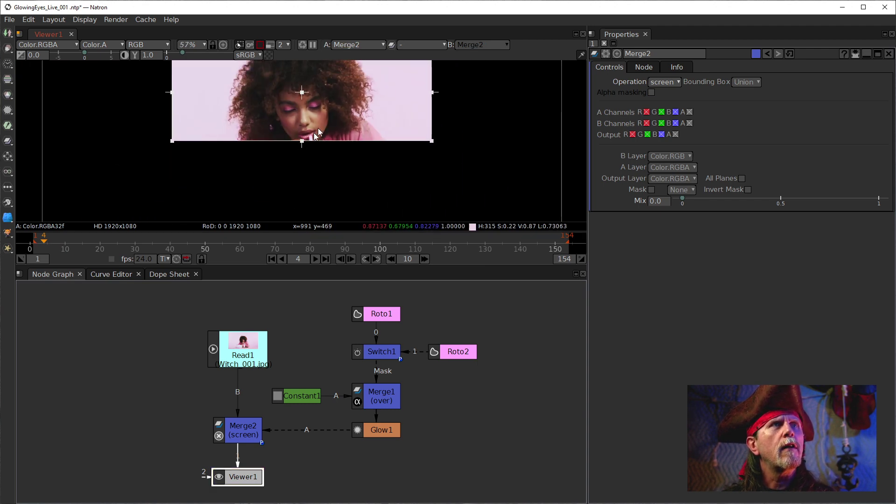
{"action": "left_click_drag", "start_coordinate": [334, 114], "coordinate": [329, 166]}
{"action": "left_click_drag", "start_coordinate": [297, 94], "coordinate": [292, 141]}
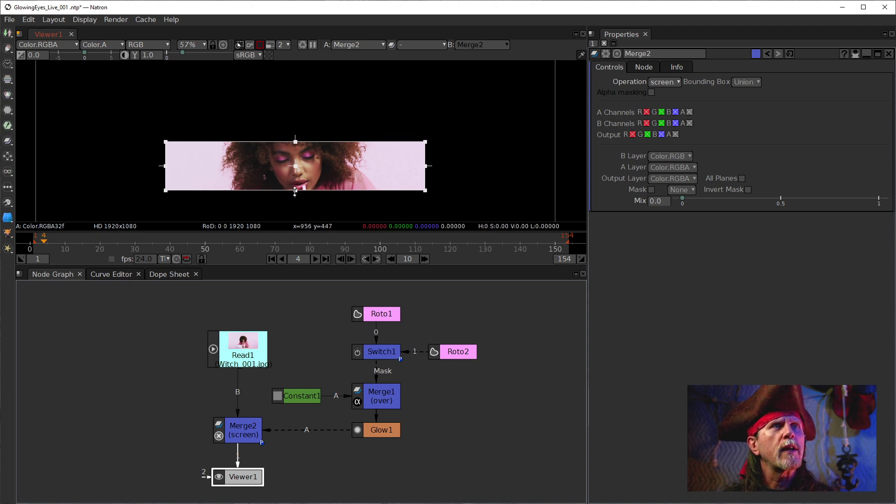
Raise the region of interest's lower edge and bring in both sides to frame the eyes.
{"action": "left_click_drag", "start_coordinate": [295, 192], "coordinate": [295, 176]}
{"action": "left_click_drag", "start_coordinate": [425, 159], "coordinate": [340, 158]}
{"action": "left_click_drag", "start_coordinate": [164, 161], "coordinate": [259, 161]}
{"action": "scroll", "coordinate": [290, 159], "scroll_direction": "up", "scroll_amount": 10}
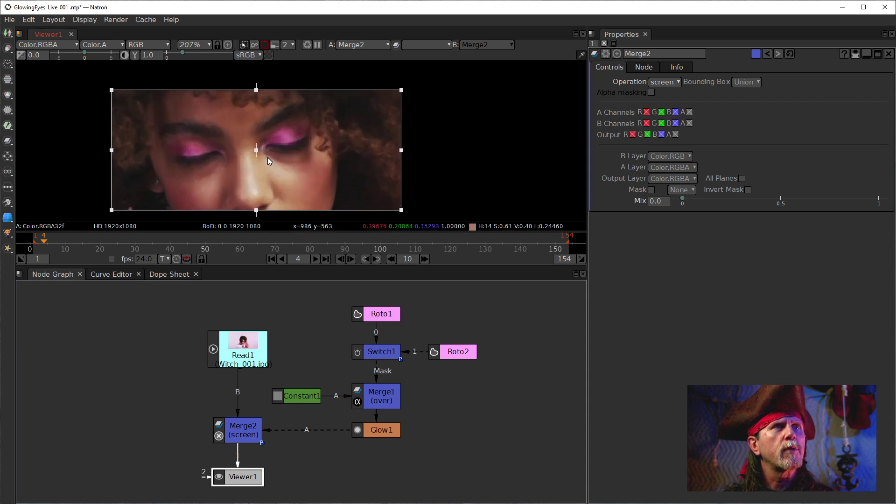
Tighten the region of interest further by raising its lower edge and moving its right edge inward.
{"action": "scroll", "coordinate": [322, 144], "scroll_direction": "up", "scroll_amount": 4}
{"action": "scroll", "coordinate": [312, 157], "scroll_direction": "down", "scroll_amount": 3}
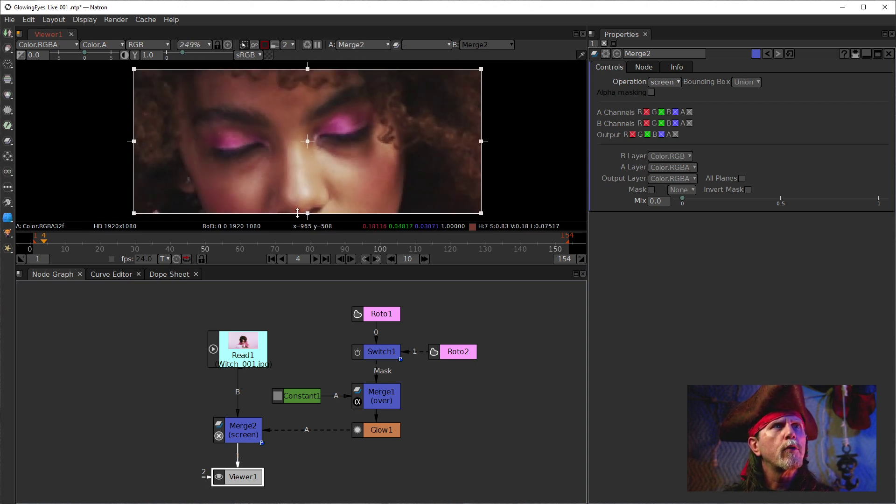
{"action": "left_click_drag", "start_coordinate": [308, 213], "coordinate": [308, 199]}
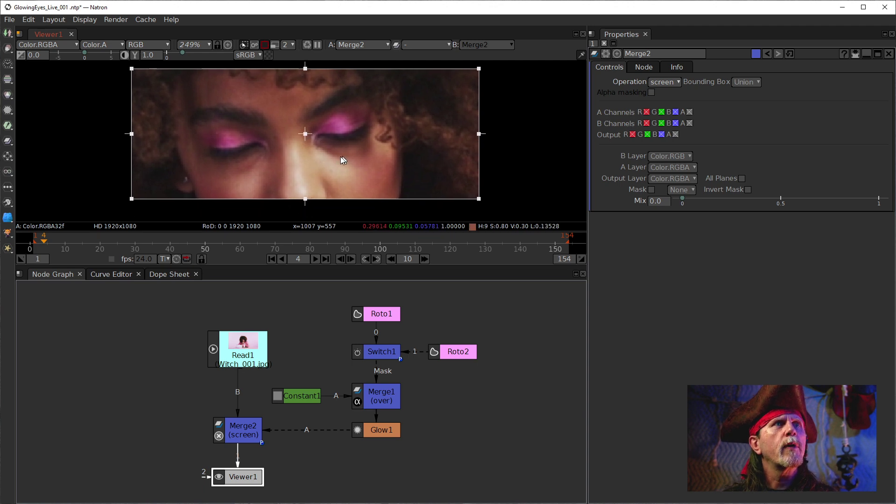
{"action": "scroll", "coordinate": [328, 155], "scroll_direction": "up", "scroll_amount": 3}
{"action": "scroll", "coordinate": [342, 154], "scroll_direction": "down", "scroll_amount": 2}
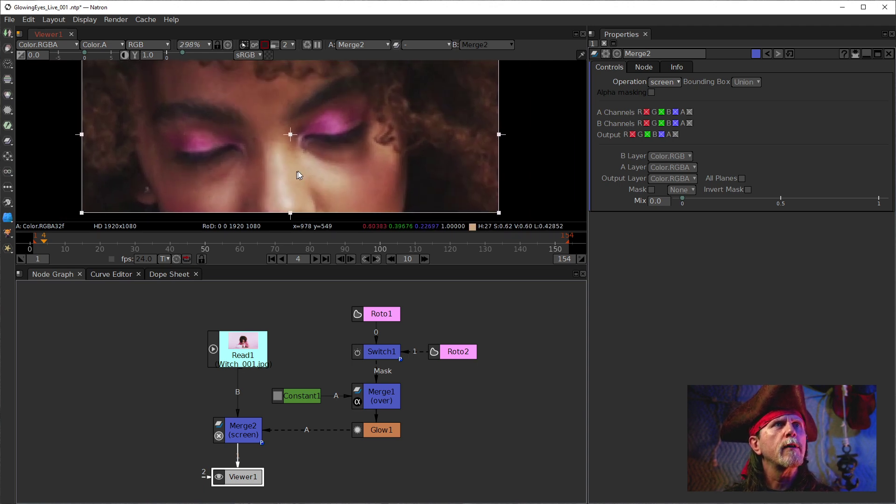
{"action": "left_click_drag", "start_coordinate": [295, 172], "coordinate": [319, 175]}
{"action": "left_click_drag", "start_coordinate": [521, 136], "coordinate": [476, 135]}
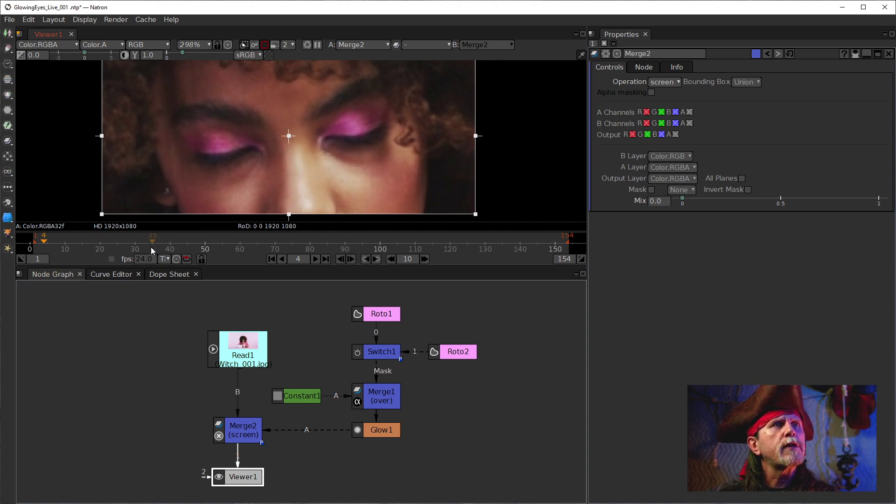
Set a keyframe on Merge2's Mix at frame 4 with the value 0.0.
{"action": "left_click", "coordinate": [240, 429]}
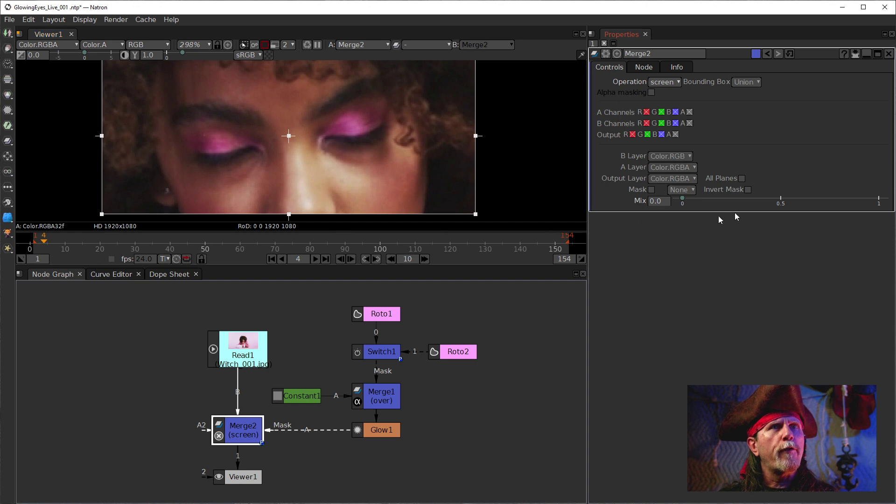
{"action": "right_click", "coordinate": [658, 201]}
{"action": "left_click", "coordinate": [673, 213]}
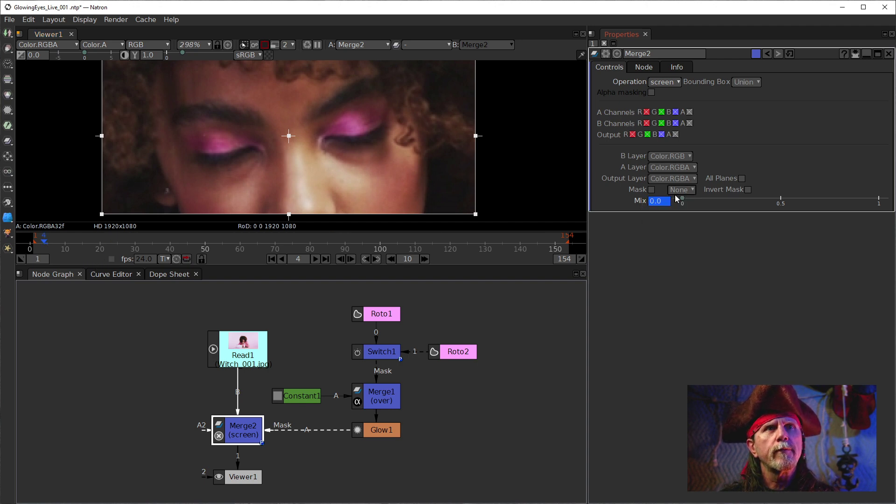
Go to frame 6 and set Merge2's Mix to 1.0 there.
{"action": "left_click", "coordinate": [351, 259]}
{"action": "left_click", "coordinate": [351, 258]}
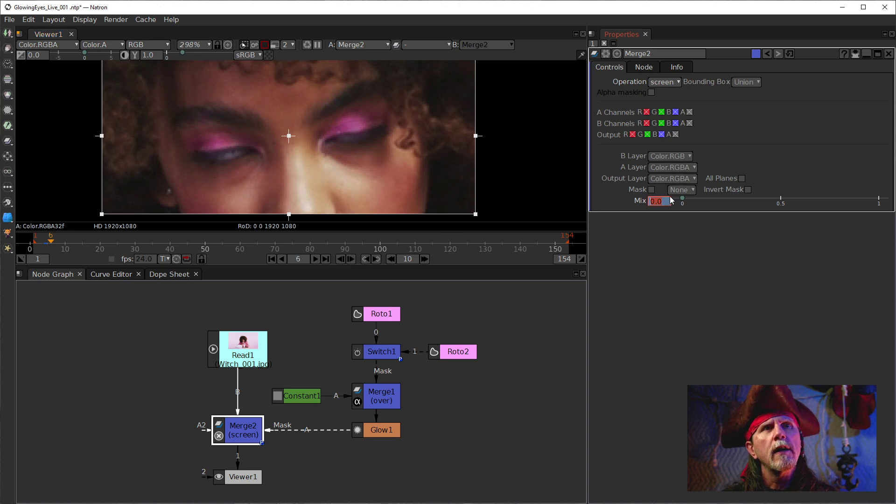
{"action": "scroll", "coordinate": [650, 203], "scroll_direction": "up", "scroll_amount": 1}
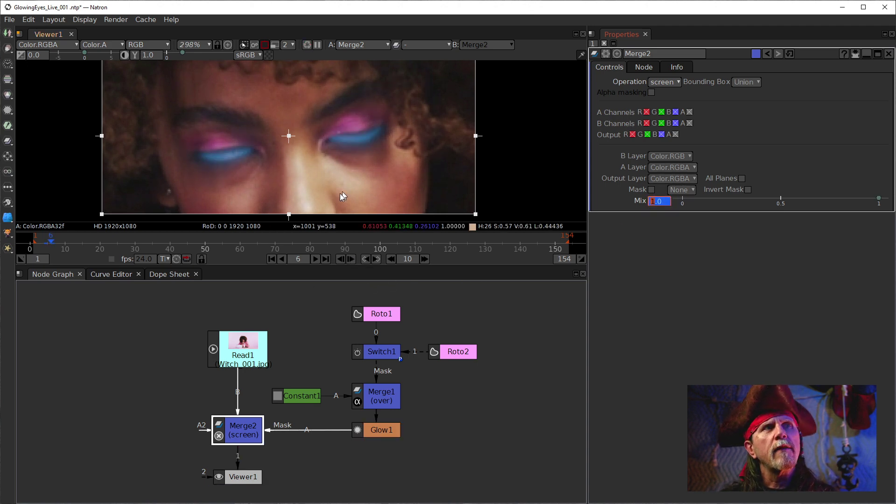
Step through the frames from 4 to 11 to check how the eye glow fades in as the eyes open.
{"action": "left_click", "coordinate": [341, 260]}
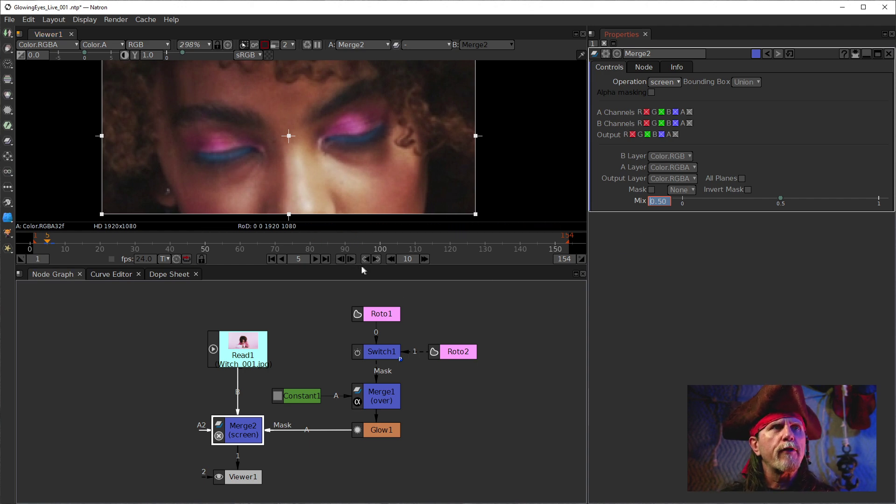
{"action": "left_click", "coordinate": [341, 259]}
{"action": "left_click", "coordinate": [350, 259]}
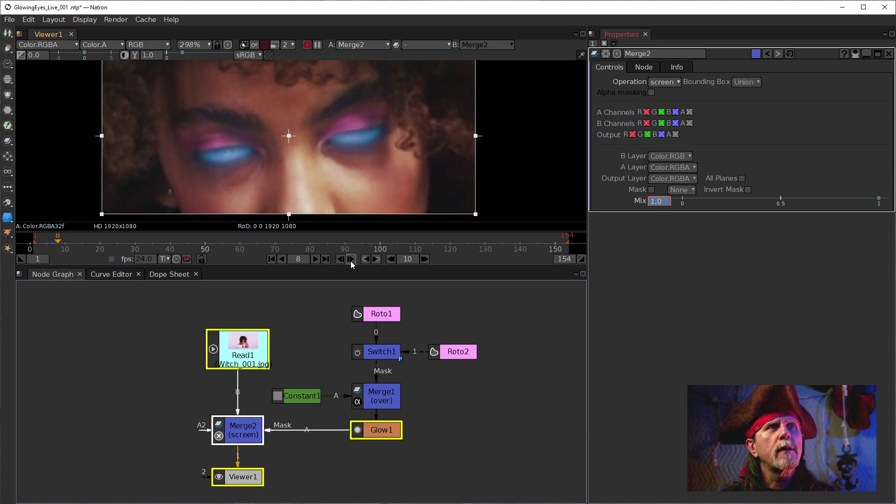
{"action": "left_click", "coordinate": [350, 260]}
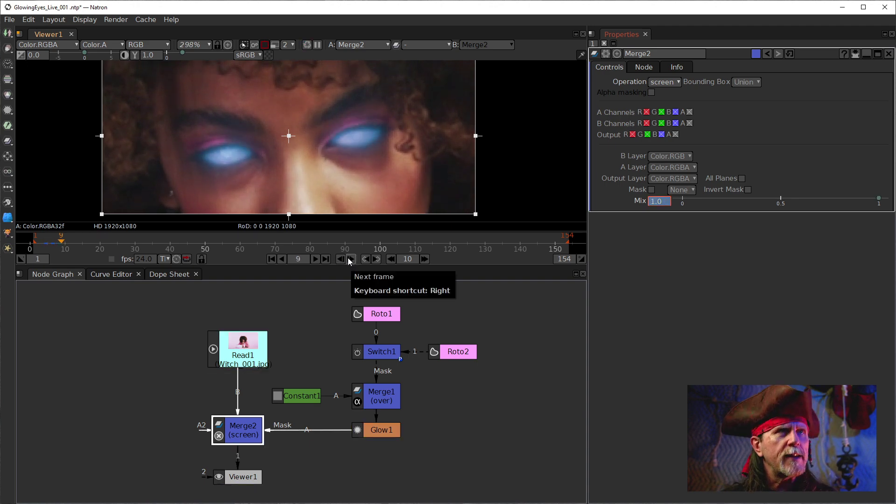
{"action": "left_click", "coordinate": [351, 259]}
{"action": "left_click", "coordinate": [351, 259]}
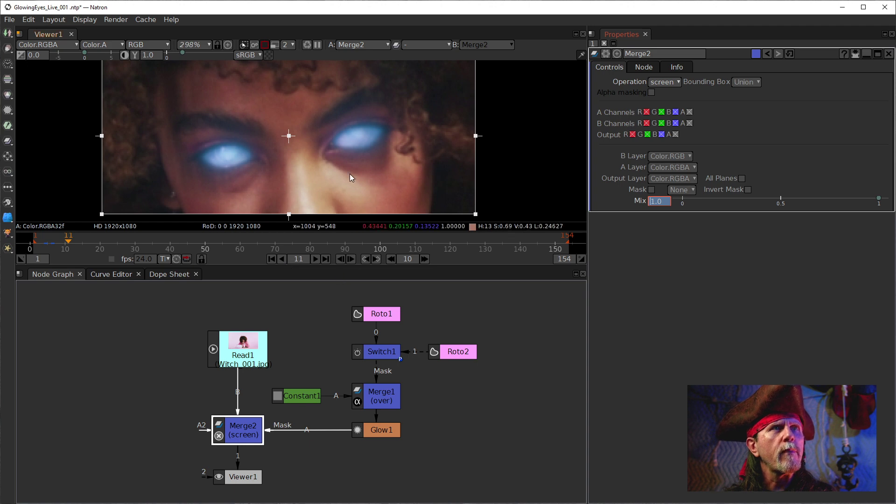
{"action": "scroll", "coordinate": [368, 180], "scroll_direction": "down", "scroll_amount": 6}
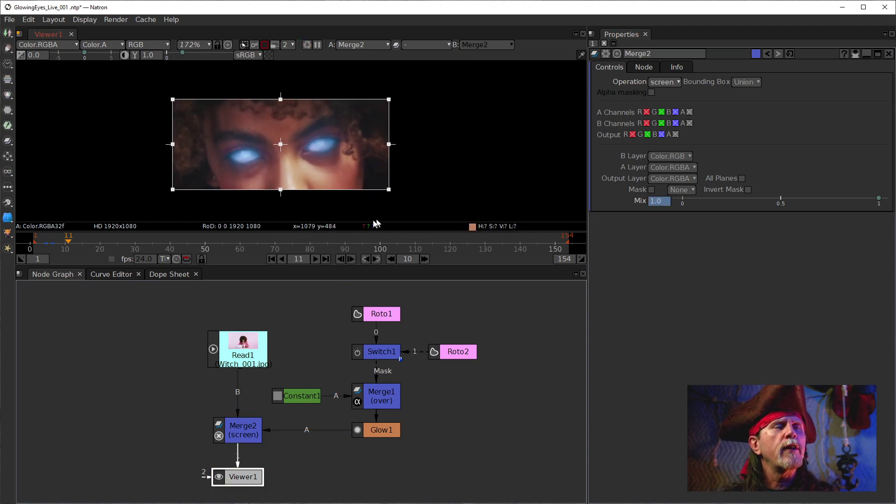
Set the viewer zoom to 100% and play the shot twice from the first frame to check the eye glow.
{"action": "left_click", "coordinate": [208, 45]}
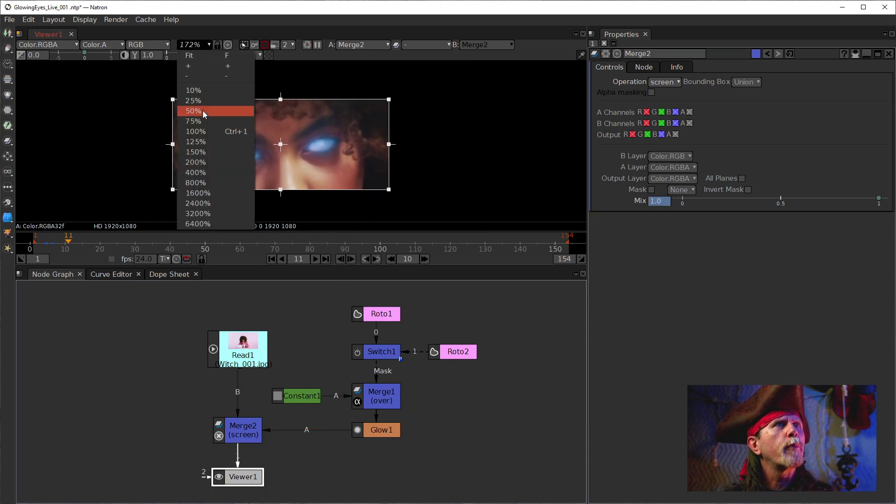
{"action": "left_click", "coordinate": [204, 132]}
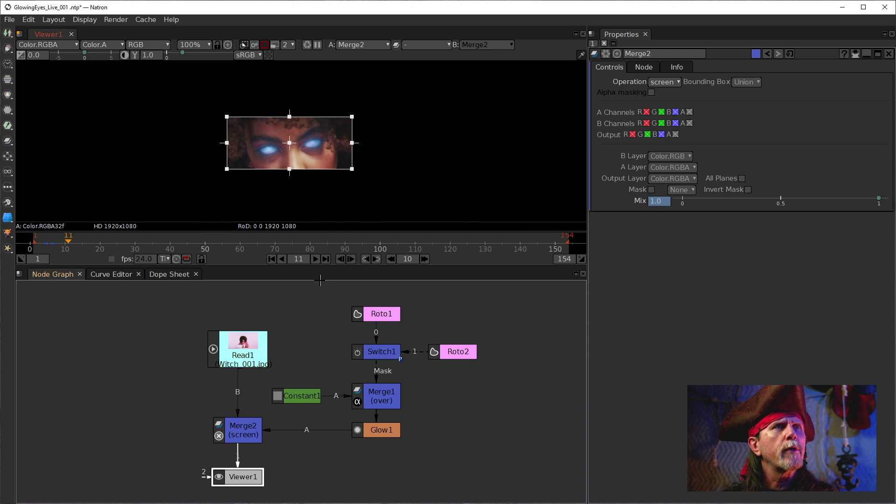
{"action": "left_click", "coordinate": [271, 259]}
{"action": "left_click", "coordinate": [314, 259]}
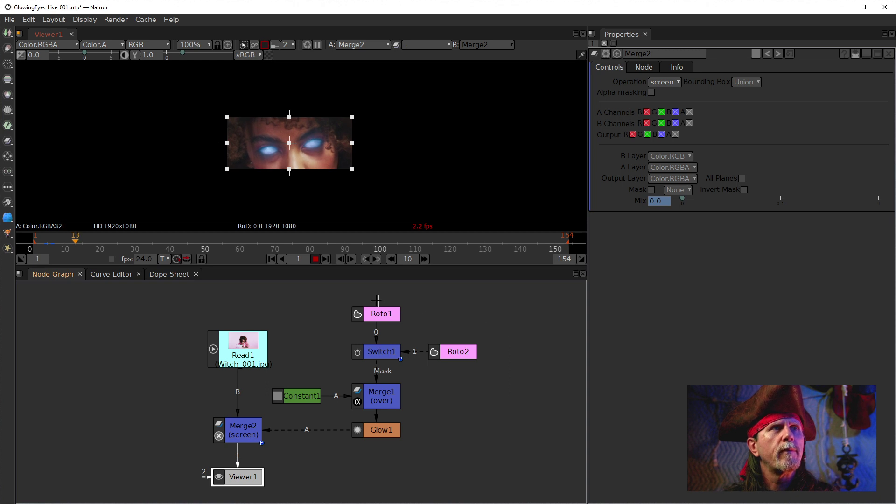
{"action": "left_click", "coordinate": [316, 259]}
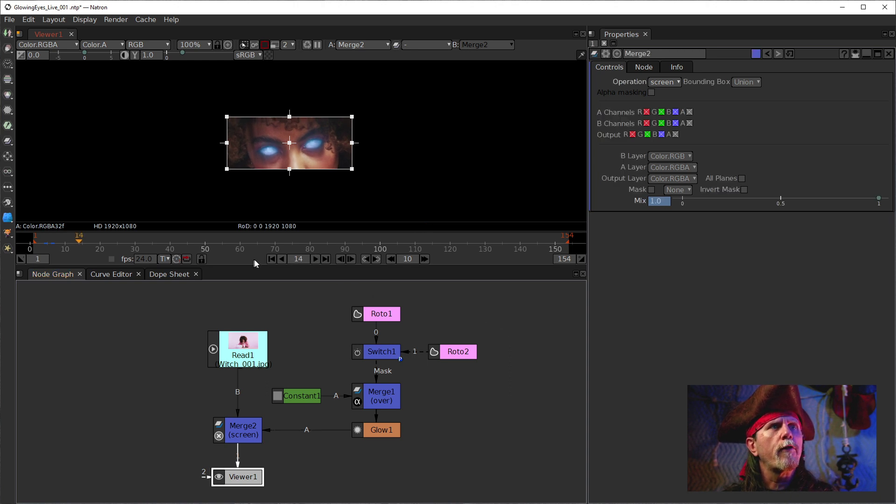
{"action": "left_click", "coordinate": [272, 259]}
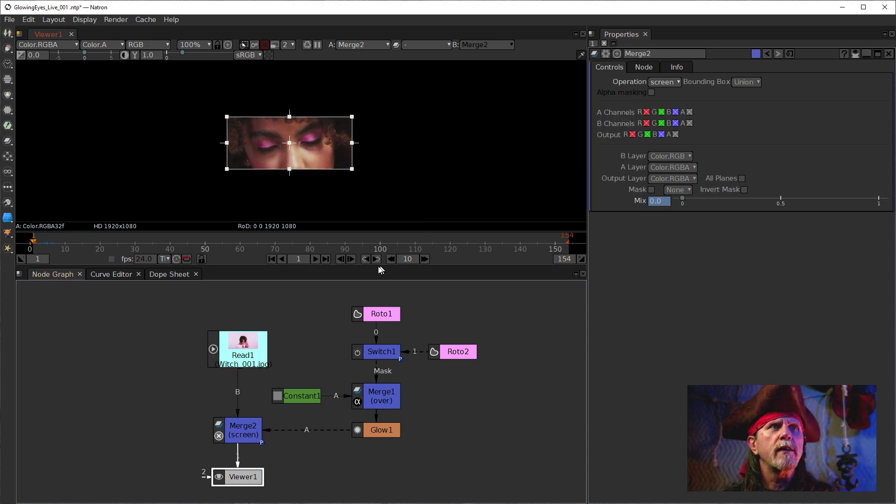
{"action": "left_click", "coordinate": [315, 259]}
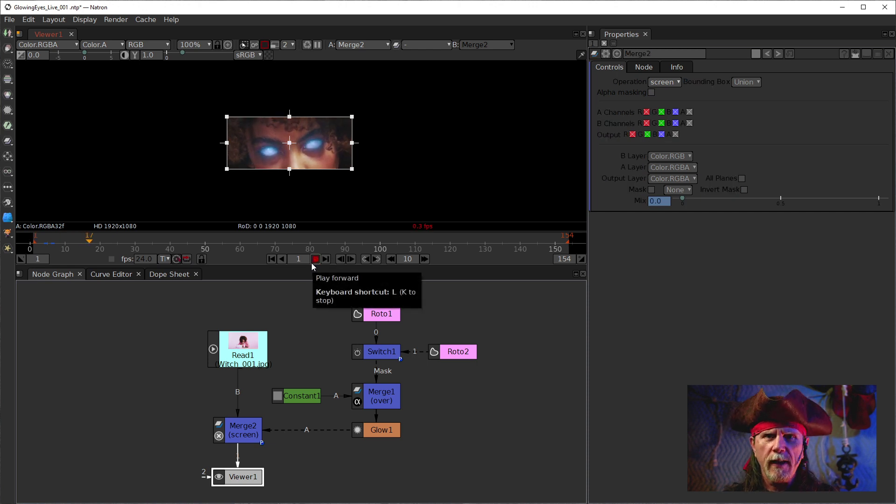
{"action": "left_click", "coordinate": [316, 260]}
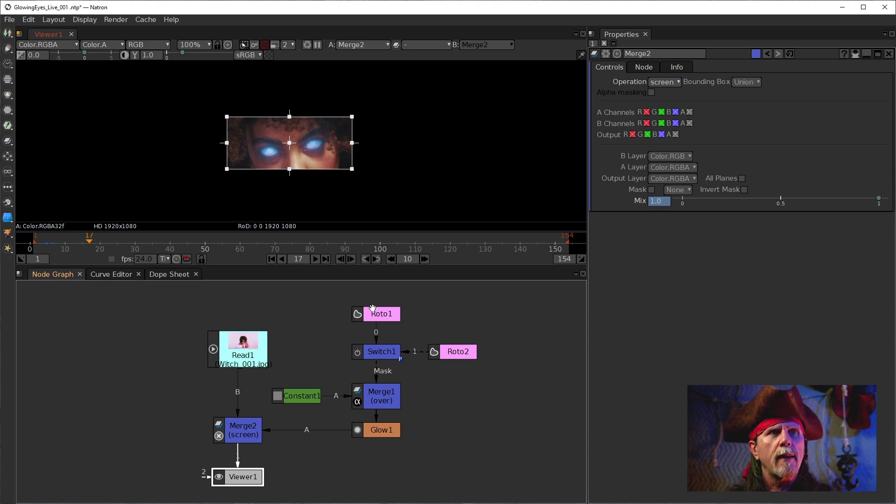
Open Roto1's properties and disconnect Glow1 from Merge2's A input.
{"action": "left_click", "coordinate": [368, 311]}
{"action": "double_click", "coordinate": [368, 311]}
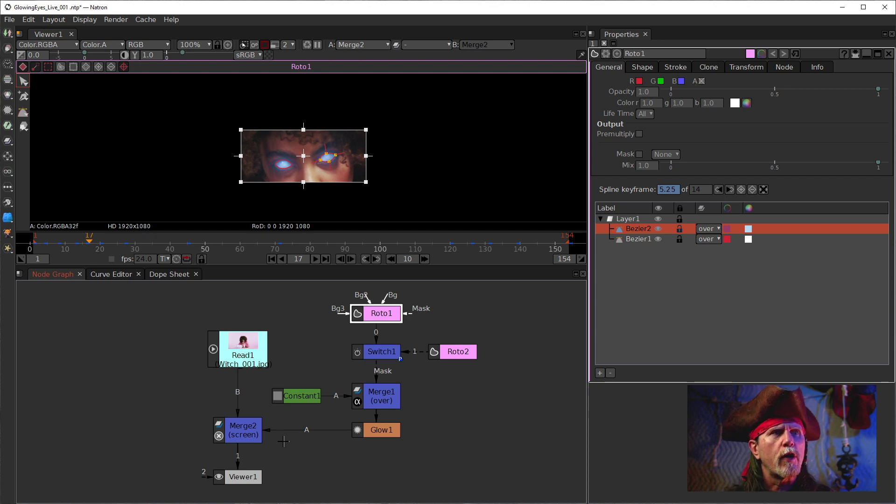
{"action": "left_click", "coordinate": [306, 433]}
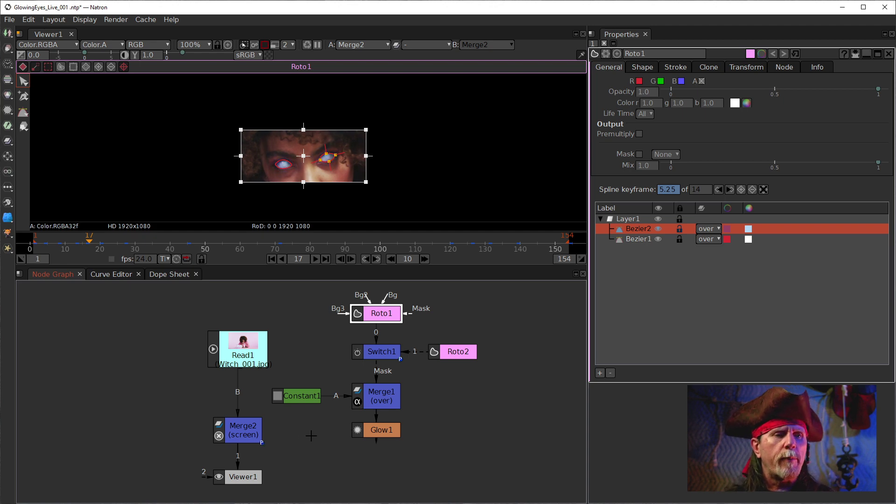
{"action": "left_click", "coordinate": [276, 429]}
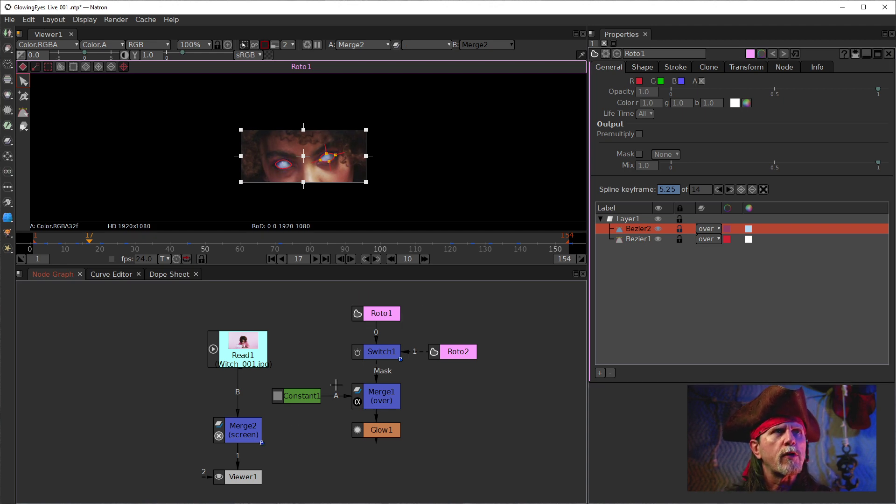
{"action": "left_click_drag", "start_coordinate": [247, 408], "coordinate": [360, 374]}
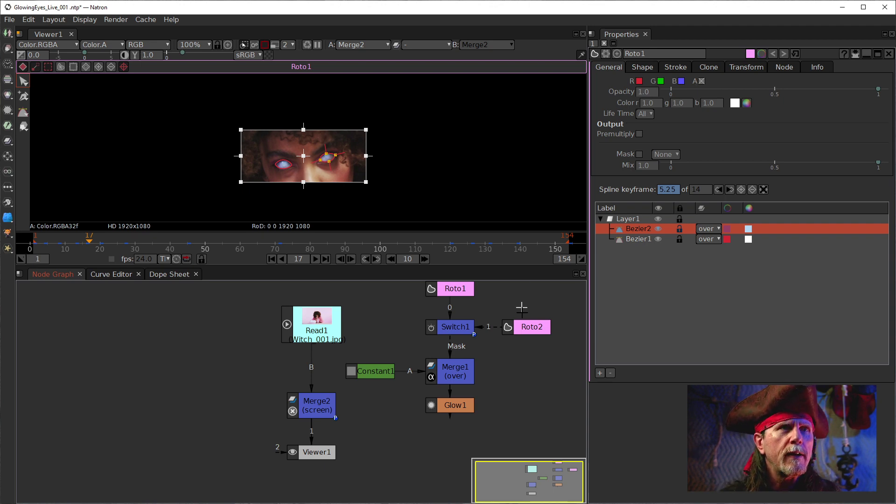
{"action": "scroll", "coordinate": [299, 200], "scroll_direction": "up", "scroll_amount": 6}
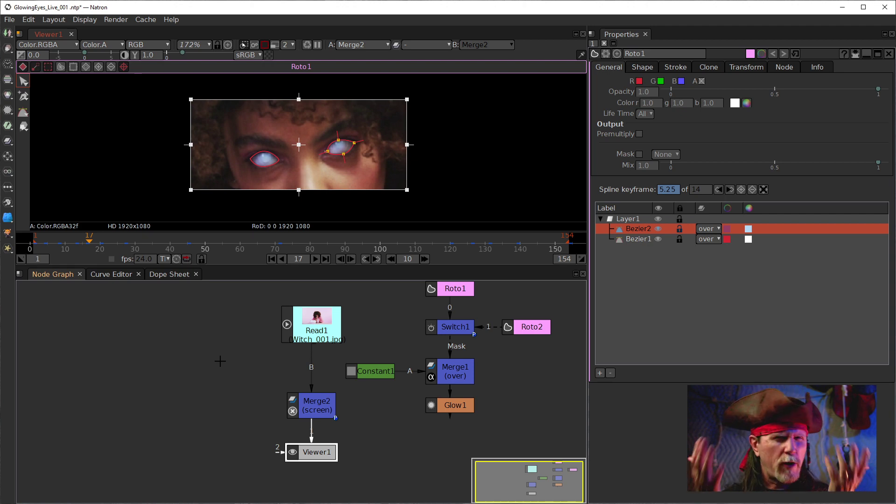
Add a new Roto node beside Merge2 in the node graph.
{"action": "left_click", "coordinate": [296, 329]}
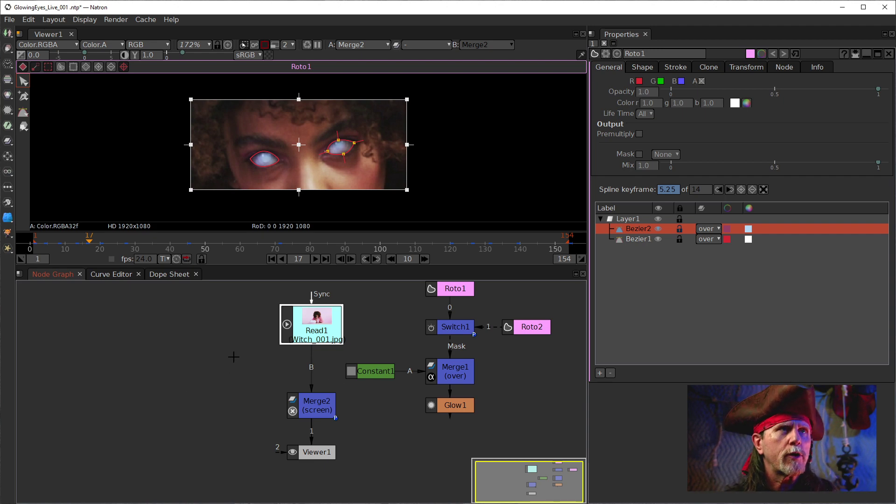
{"action": "scroll", "coordinate": [299, 393], "scroll_direction": "up", "scroll_amount": 5}
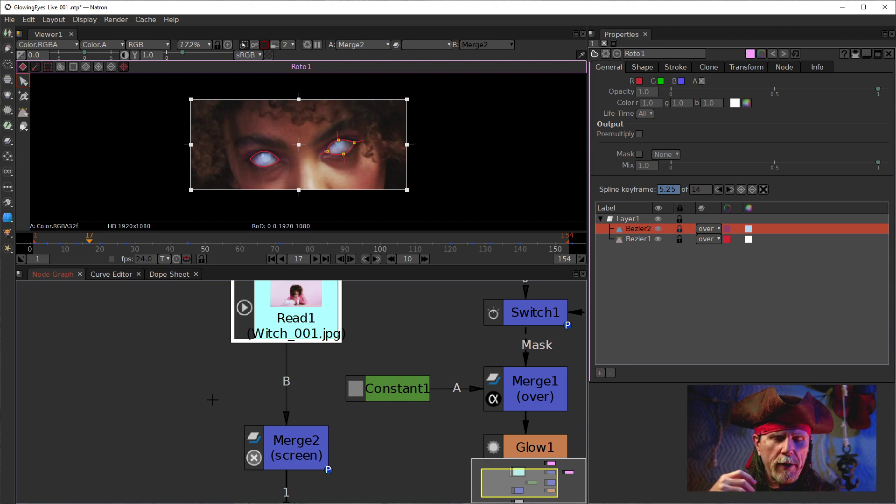
{"action": "left_click_drag", "start_coordinate": [197, 417], "coordinate": [256, 411]}
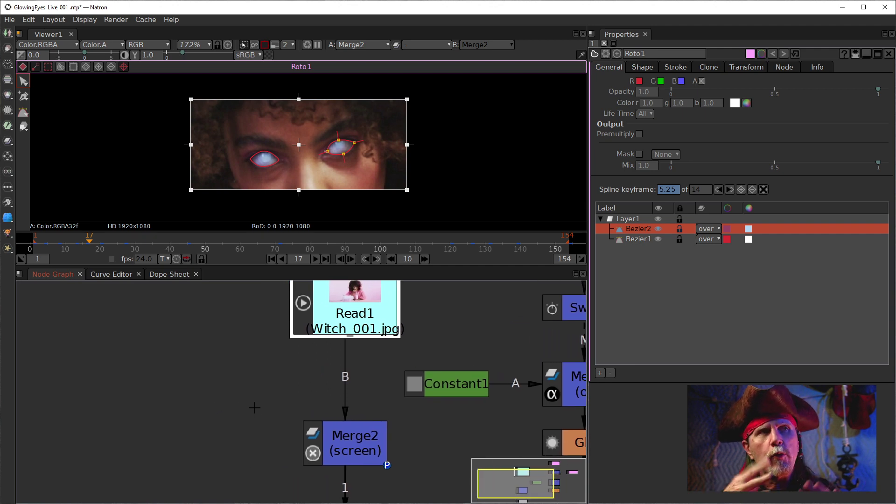
{"action": "left_click", "coordinate": [217, 410]}
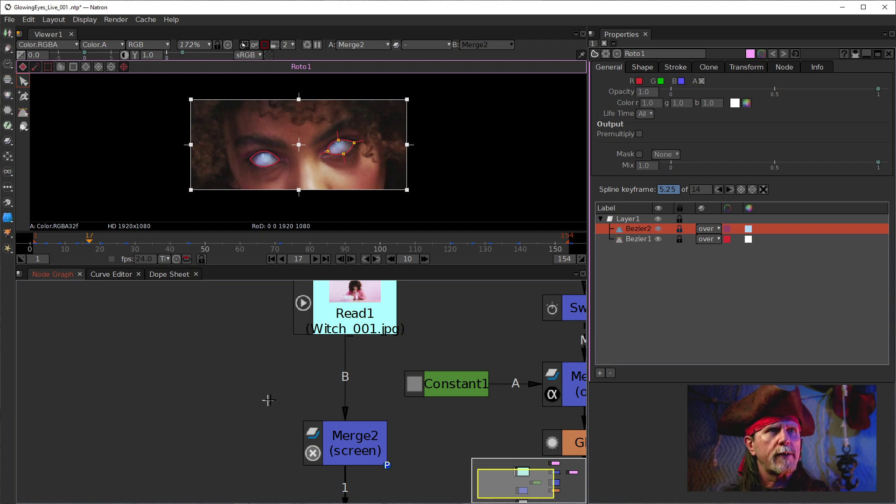
{"action": "key", "text": "Tab"}
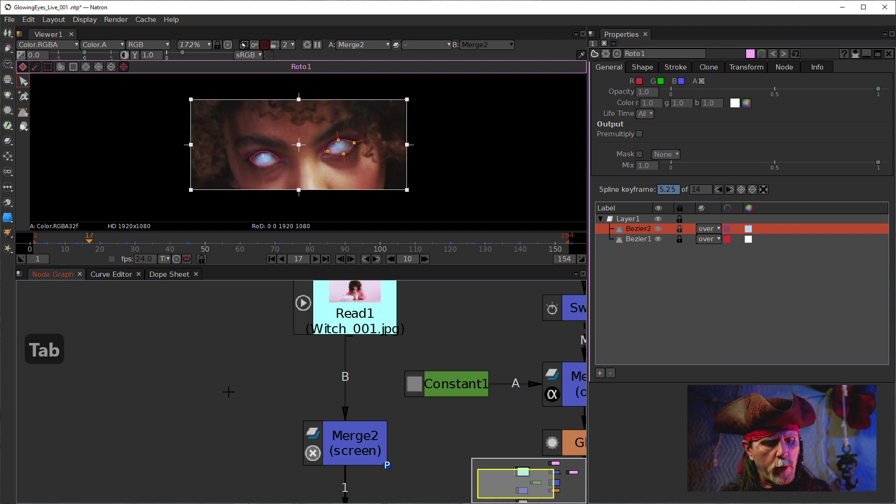
{"action": "type", "text": "ro"}
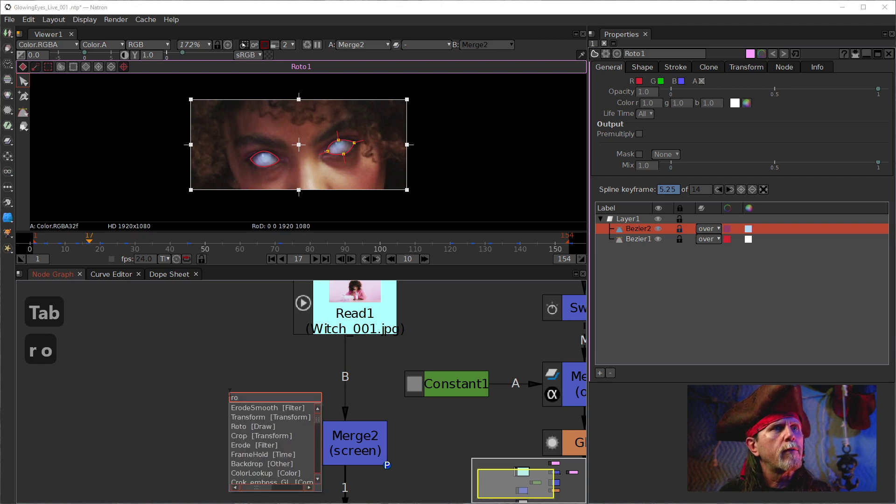
{"action": "key", "text": "Down"}
{"action": "key", "text": "Down"}
{"action": "key", "text": "Down"}
{"action": "key", "text": "Return"}
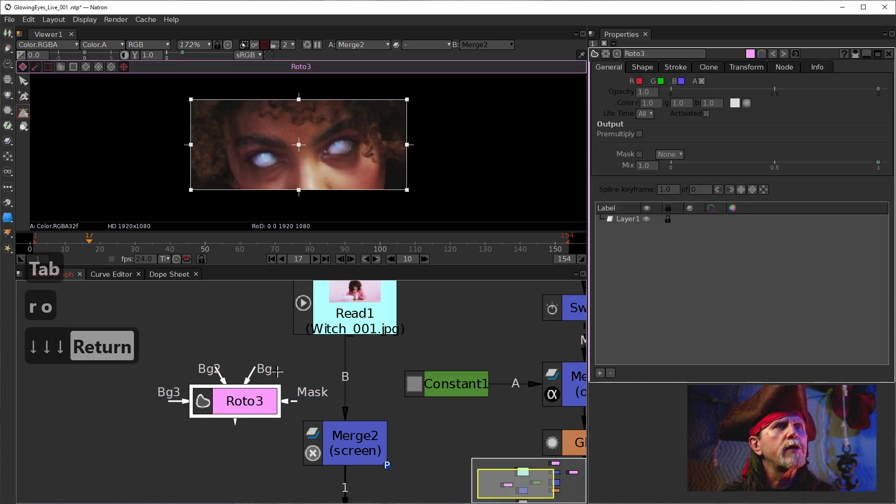
Connect the new Roto node's Bg input to Read1.
{"action": "left_click_drag", "start_coordinate": [245, 376], "coordinate": [318, 319]}
{"action": "left_click_drag", "start_coordinate": [257, 391], "coordinate": [326, 310]}
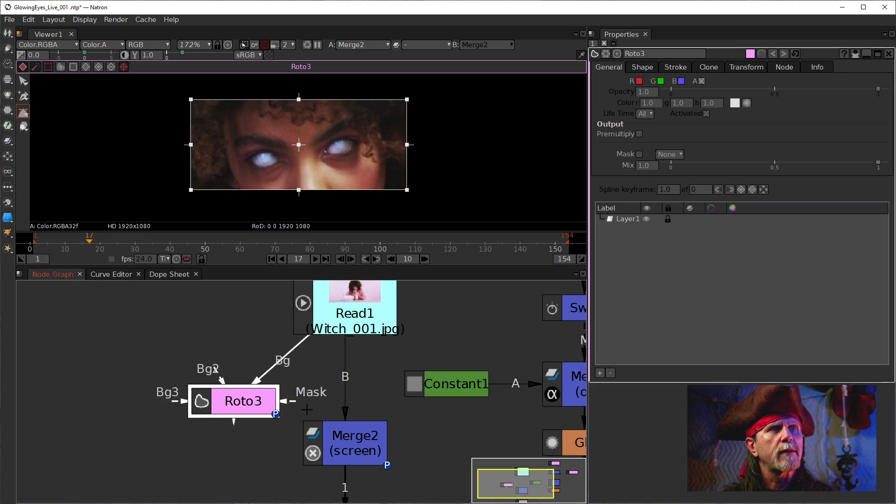
{"action": "left_click_drag", "start_coordinate": [307, 410], "coordinate": [407, 401]}
{"action": "left_click_drag", "start_coordinate": [300, 401], "coordinate": [299, 402]}
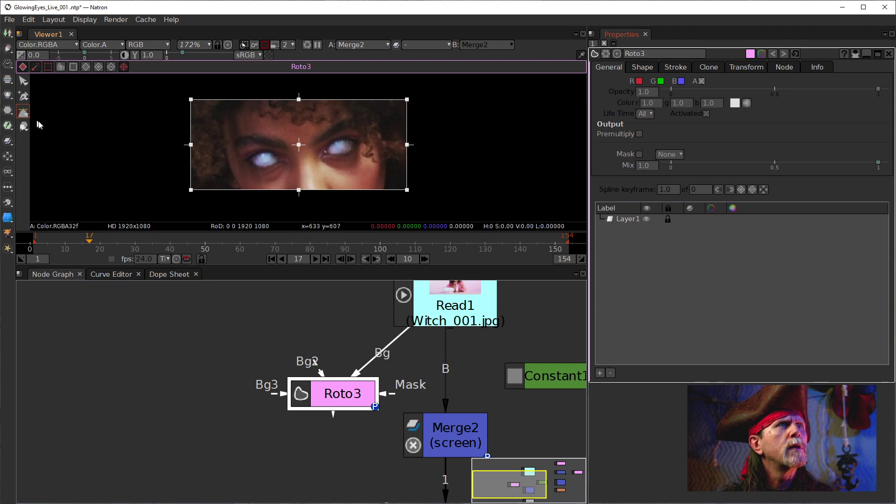
Step back to frame 16 with a close view of the woman's eye.
{"action": "scroll", "coordinate": [233, 152], "scroll_direction": "up", "scroll_amount": 5}
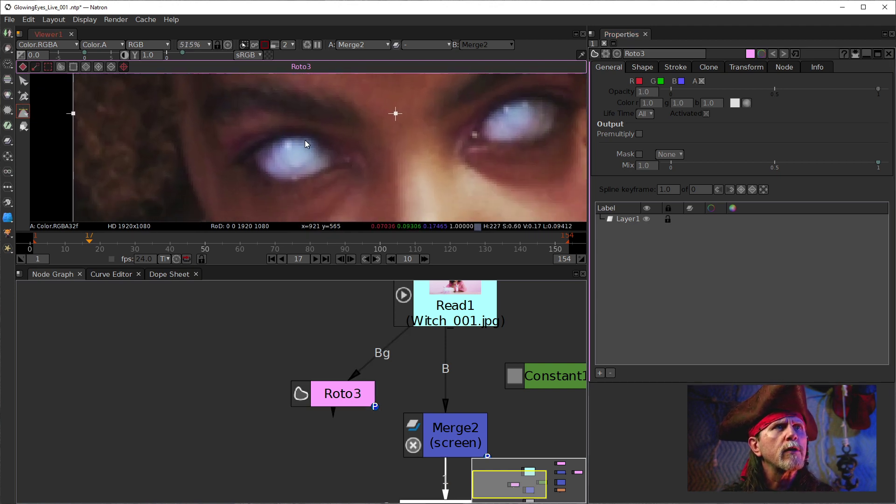
{"action": "scroll", "coordinate": [306, 142], "scroll_direction": "up", "scroll_amount": 4}
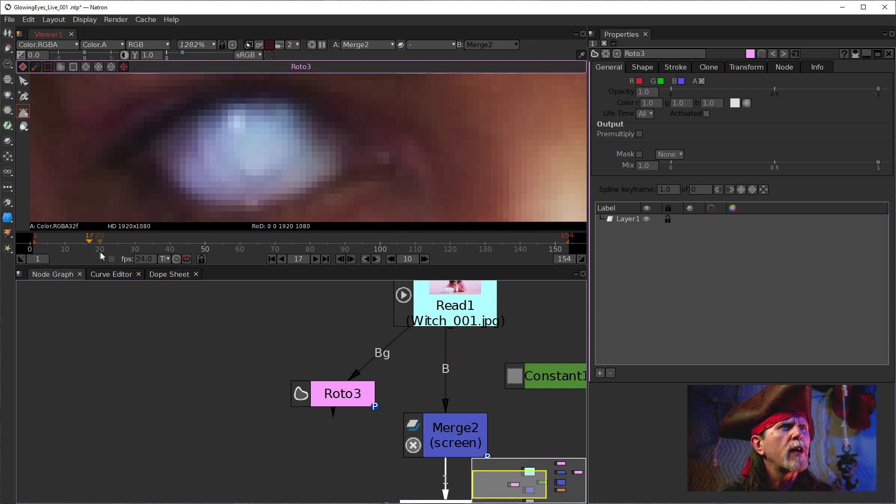
{"action": "left_click", "coordinate": [341, 260]}
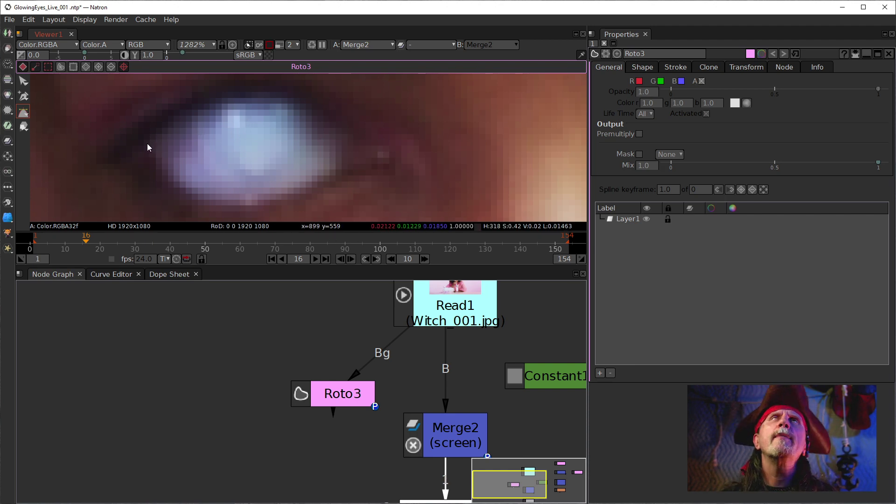
Move Roto3 aside, farther from Merge2, and disconnect its Bg input from Read1.
{"action": "left_click_drag", "start_coordinate": [366, 387], "coordinate": [216, 383]}
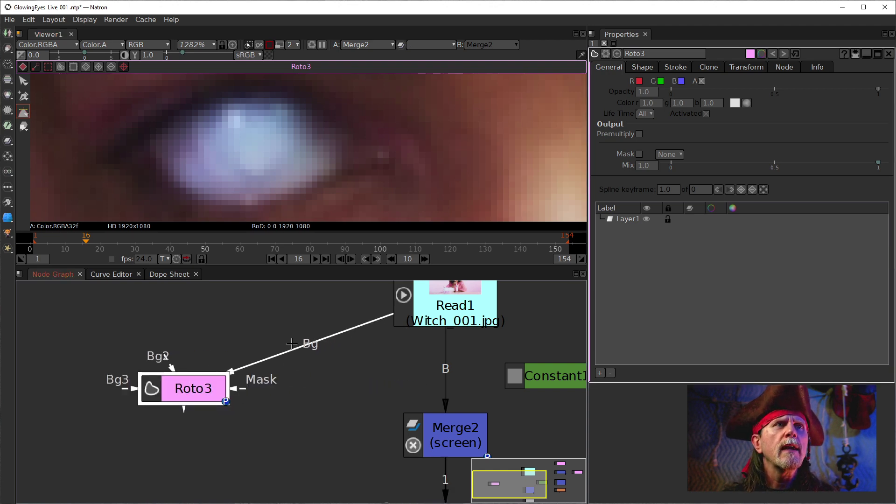
{"action": "left_click_drag", "start_coordinate": [293, 350], "coordinate": [286, 350]}
{"action": "left_click", "coordinate": [406, 321]}
{"action": "left_click", "coordinate": [438, 350]}
Add a Tracker node to the node graph with both eyes in view.
{"action": "scroll", "coordinate": [420, 94], "scroll_direction": "down", "scroll_amount": 6}
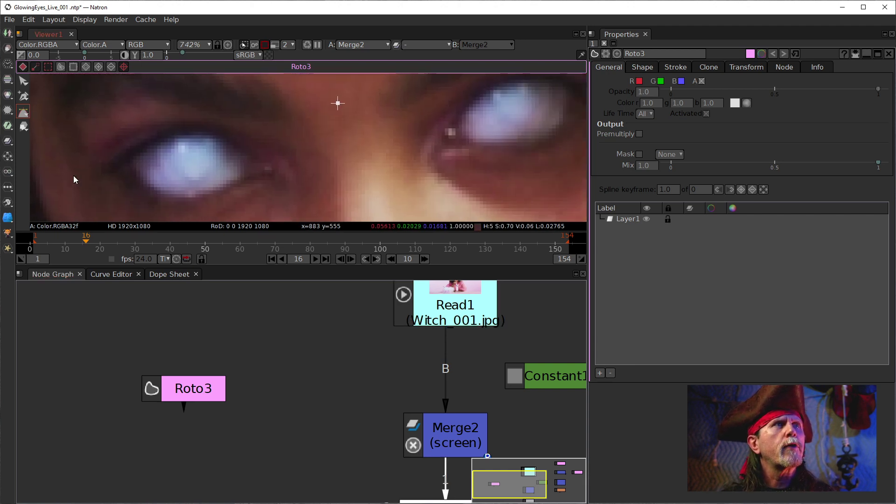
{"action": "key", "text": "Tab"}
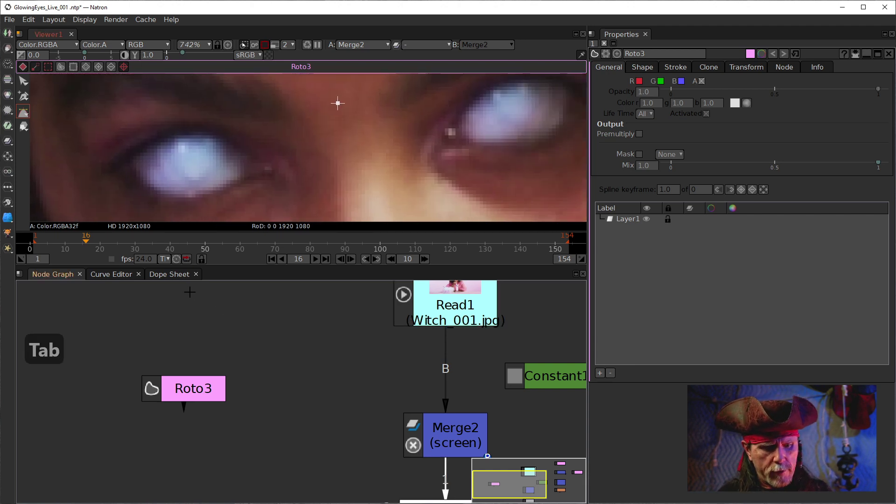
{"action": "type", "text": "track"}
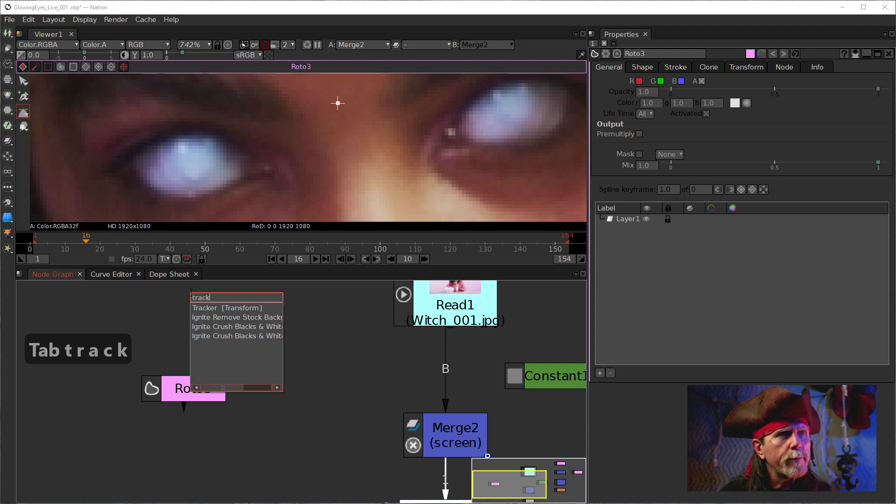
{"action": "key", "text": "Down"}
{"action": "key", "text": "Return"}
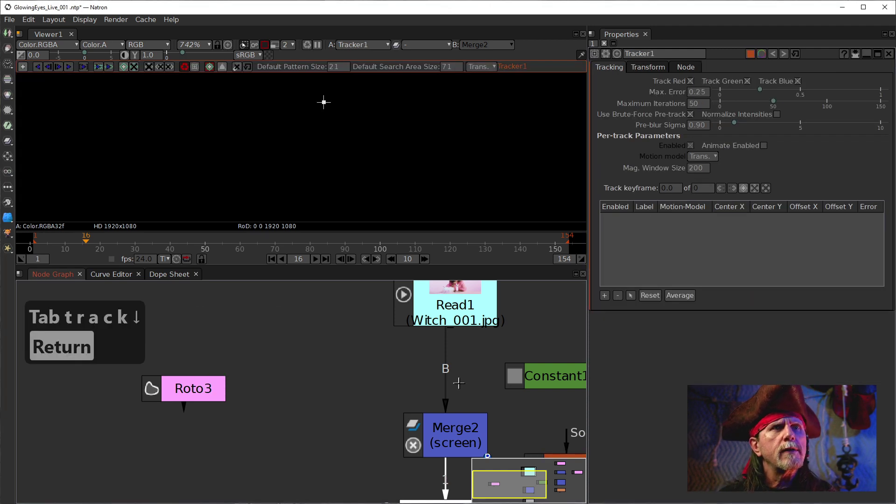
Connect the Tracker node's Source input to Read1 and show the tracker's output in the viewer.
{"action": "left_click_drag", "start_coordinate": [516, 427], "coordinate": [345, 376]}
{"action": "left_click_drag", "start_coordinate": [343, 440], "coordinate": [372, 456]}
{"action": "left_click_drag", "start_coordinate": [394, 417], "coordinate": [406, 359]}
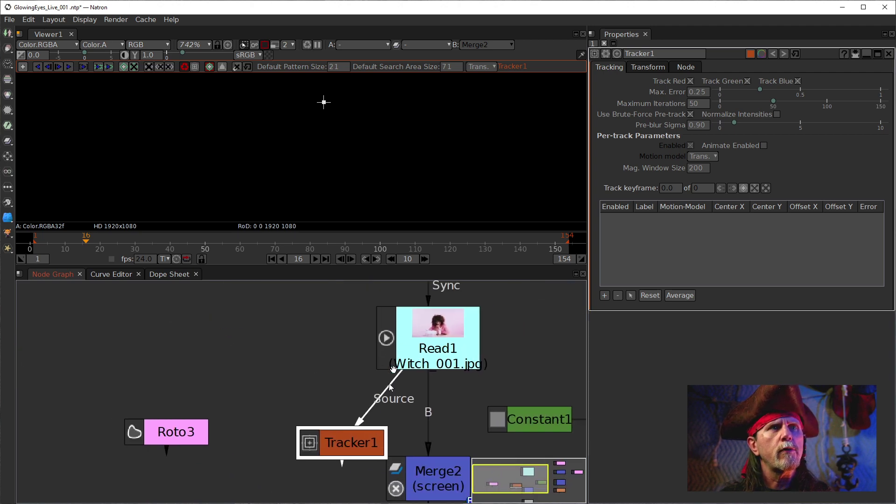
{"action": "left_click", "coordinate": [354, 443]}
{"action": "key", "text": "1"}
{"action": "left_click_drag", "start_coordinate": [348, 451], "coordinate": [345, 442]}
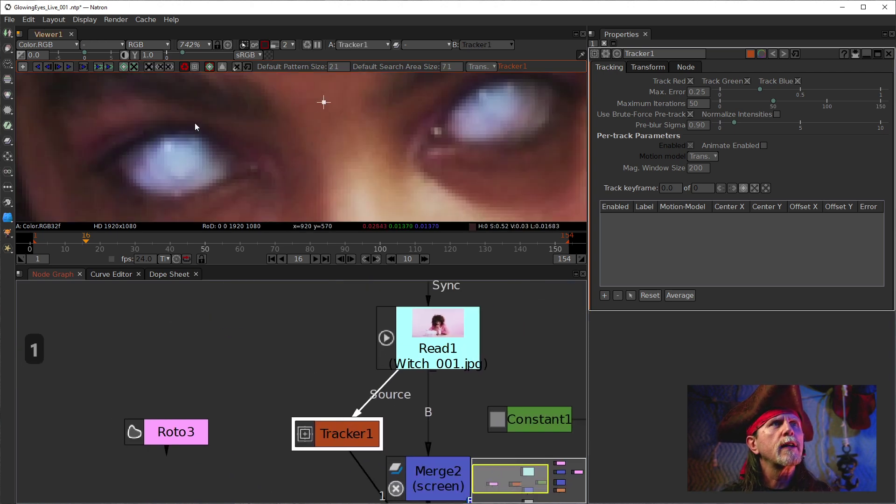
Add a track on the inner corner of each eye at frame 16 and select track1.
{"action": "left_click", "coordinate": [22, 66]}
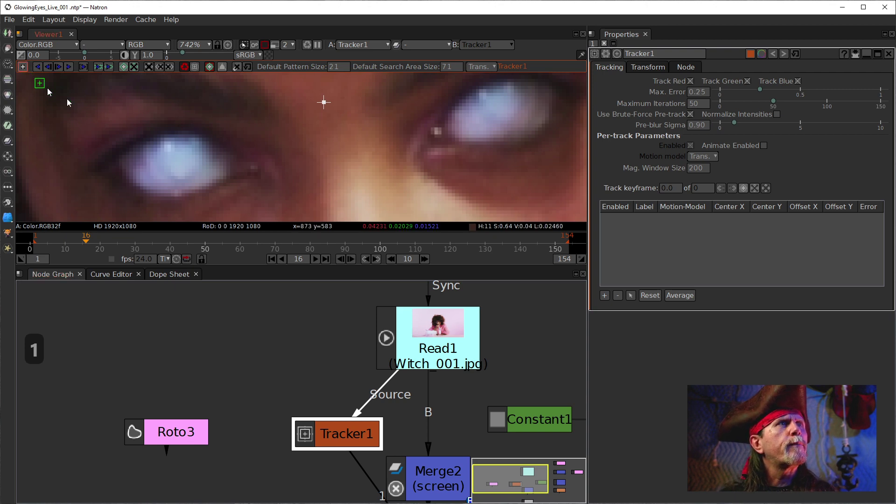
{"action": "left_click", "coordinate": [246, 168]}
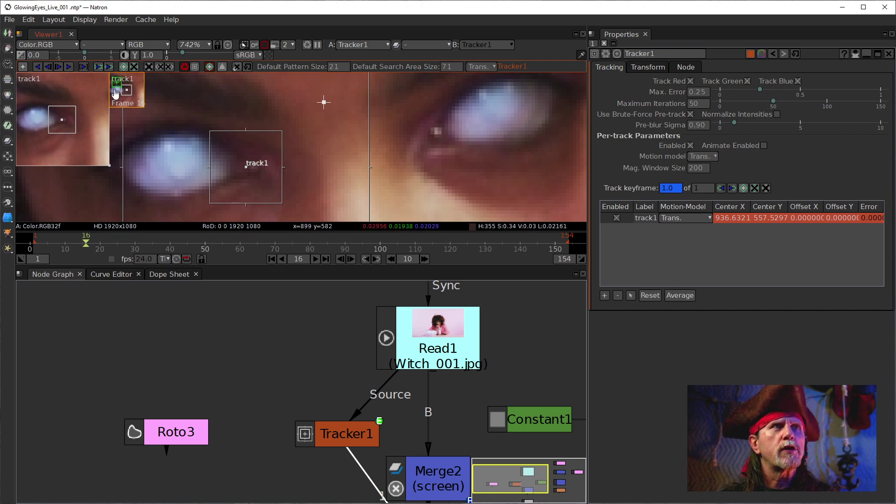
{"action": "left_click", "coordinate": [438, 137]}
{"action": "scroll", "coordinate": [348, 189], "scroll_direction": "down", "scroll_amount": 3}
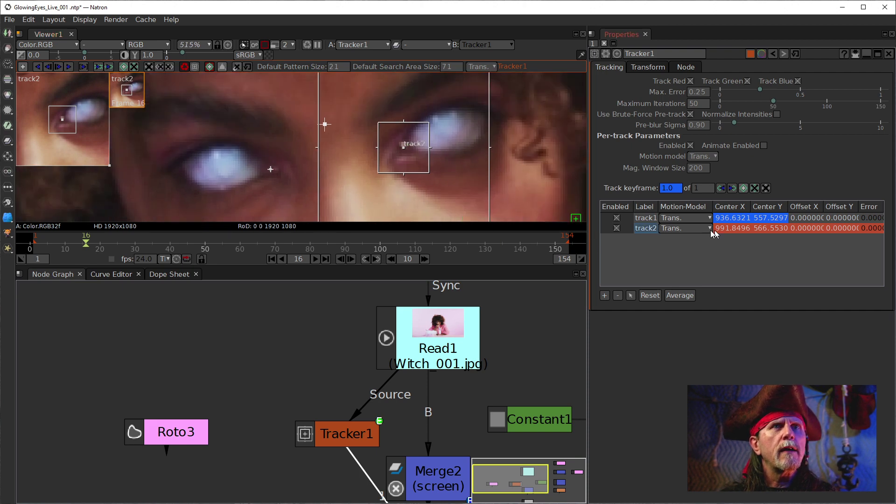
{"action": "left_click", "coordinate": [639, 218]}
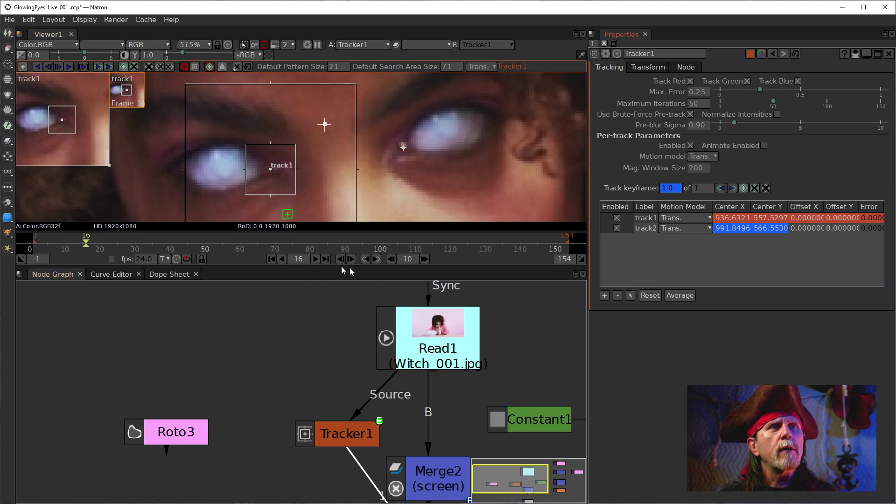
Track track1 backward from frame 16 to frame 7 and set a track keyframe at frame 7.
{"action": "left_click", "coordinate": [38, 67]}
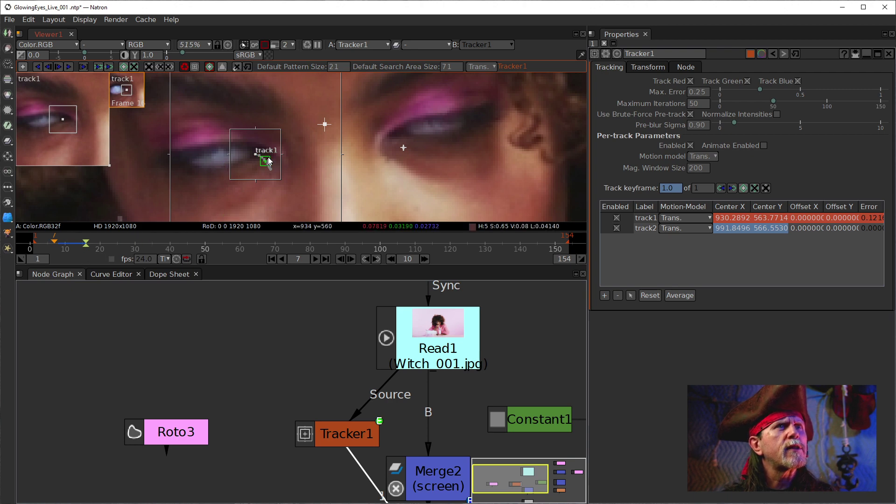
{"action": "scroll", "coordinate": [236, 175], "scroll_direction": "up", "scroll_amount": 5}
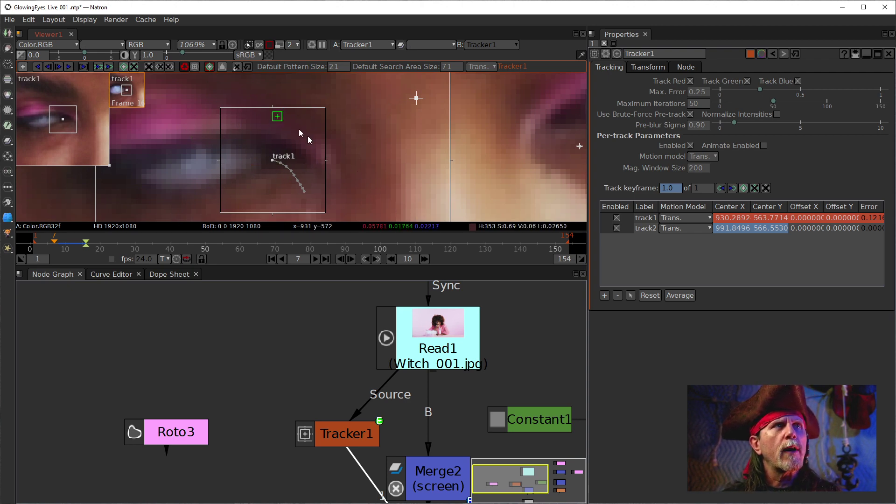
{"action": "left_click", "coordinate": [124, 68]}
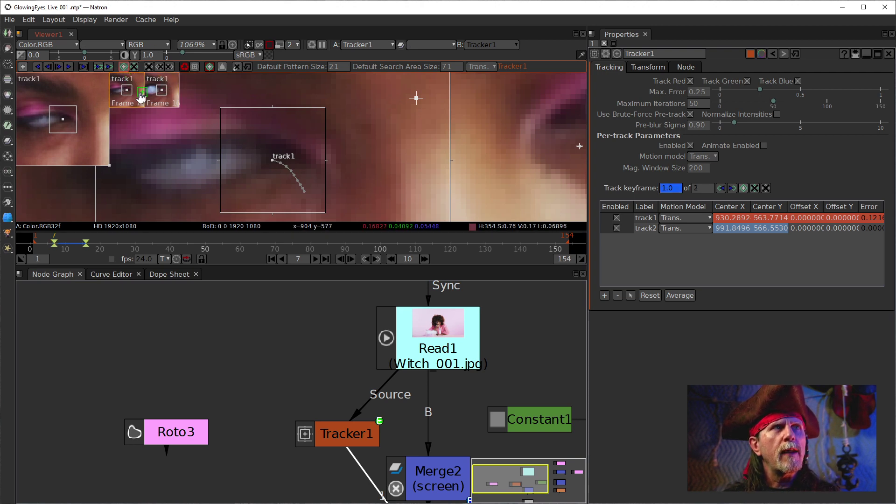
Track track1 backward from frame 7 to frame 1, setting a track keyframe at frame 5.
{"action": "left_click", "coordinate": [39, 68]}
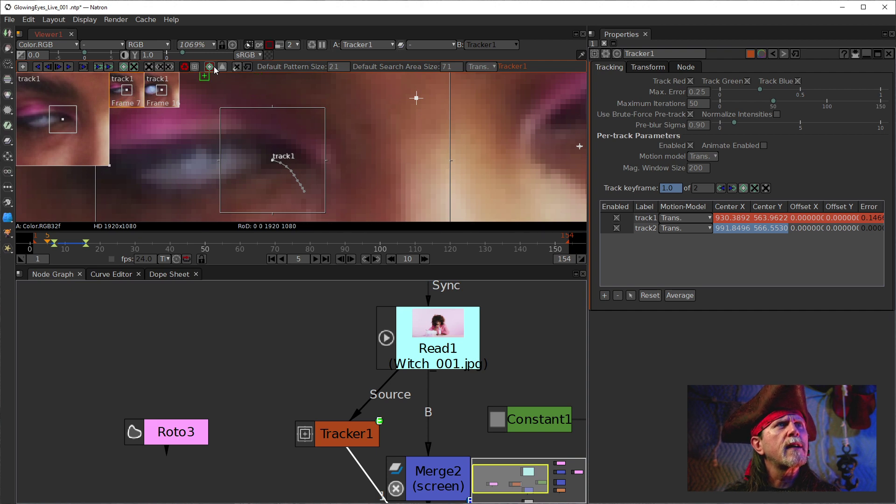
{"action": "scroll", "coordinate": [262, 159], "scroll_direction": "down", "scroll_amount": 2}
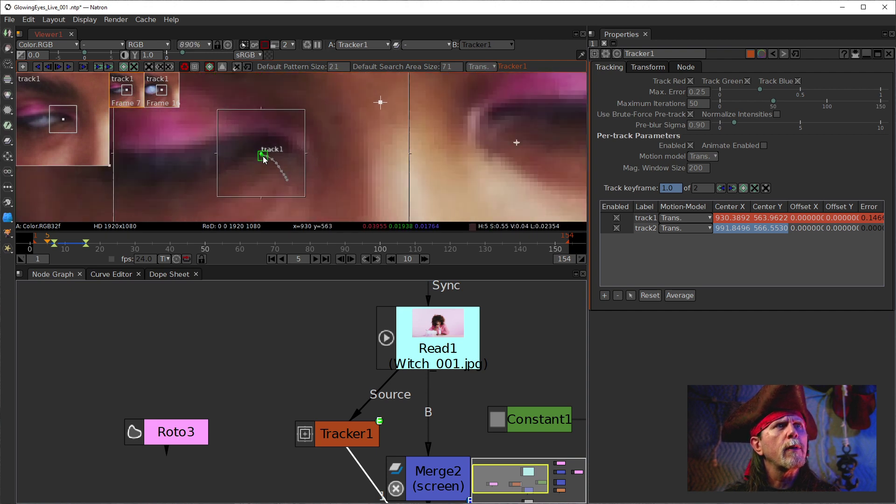
{"action": "scroll", "coordinate": [263, 159], "scroll_direction": "down", "scroll_amount": 1}
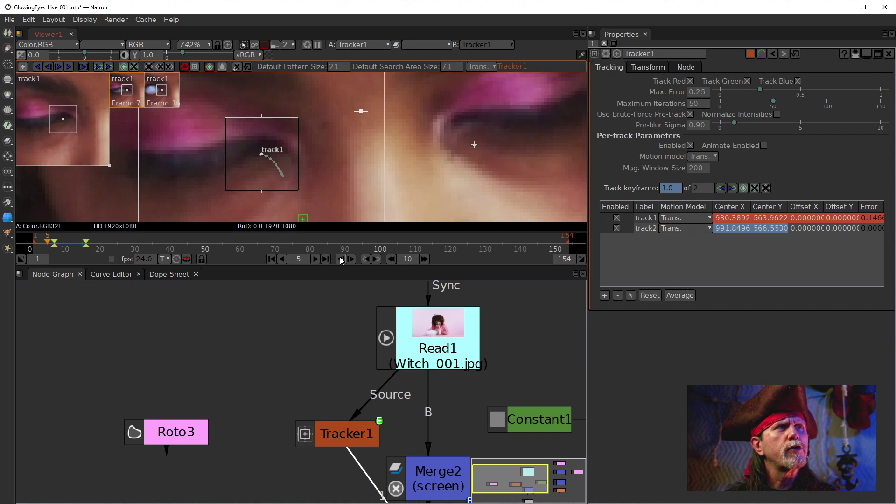
{"action": "left_click", "coordinate": [123, 68]}
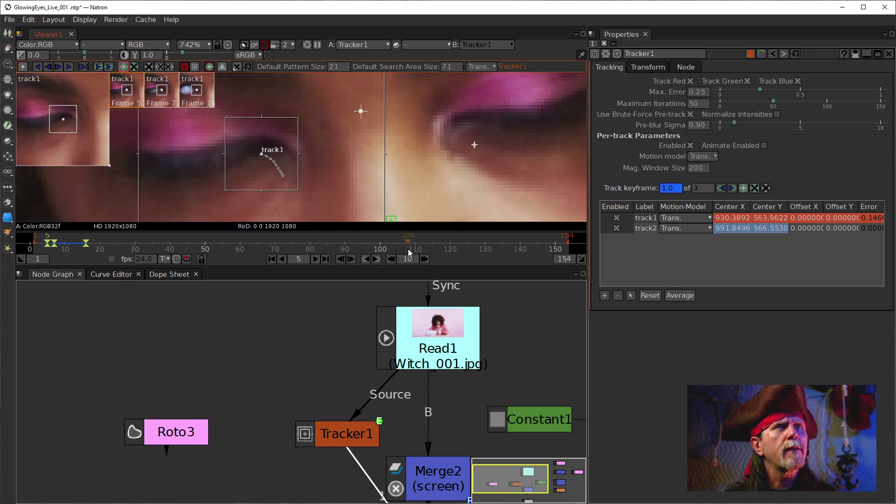
{"action": "left_click", "coordinate": [38, 67]}
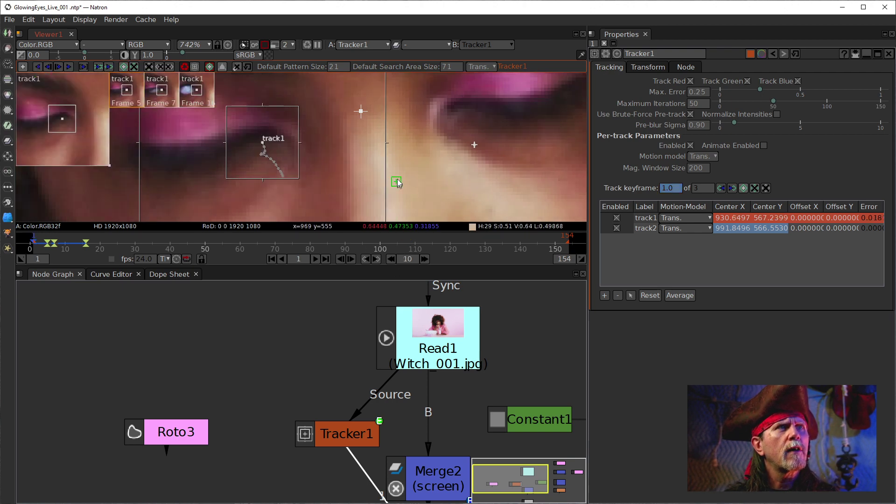
Return to frame 16, track track1 forward, and set a track keyframe at frame 71.
{"action": "left_click", "coordinate": [351, 259]}
{"action": "left_click", "coordinate": [351, 259]}
{"action": "left_click", "coordinate": [351, 259]}
{"action": "left_click", "coordinate": [351, 259]}
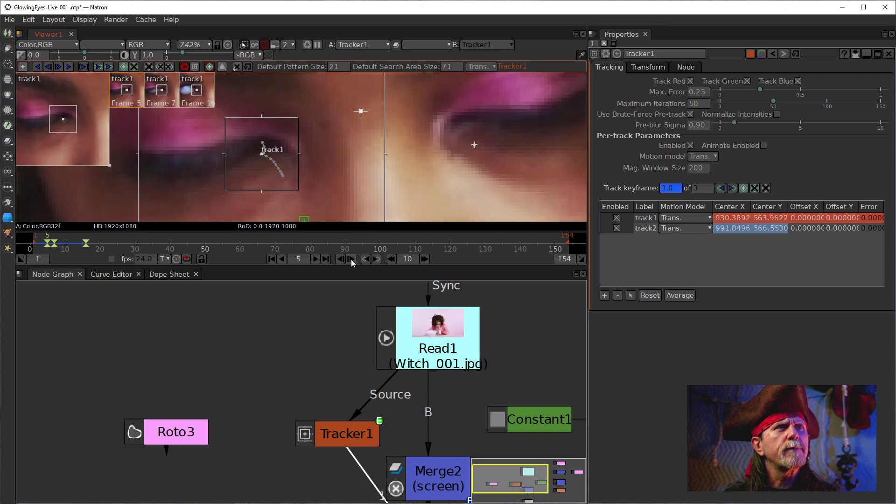
{"action": "left_click", "coordinate": [351, 259]}
{"action": "left_click", "coordinate": [351, 259]}
{"action": "left_click", "coordinate": [352, 259]}
{"action": "left_click", "coordinate": [351, 259]}
{"action": "left_click", "coordinate": [351, 260]}
{"action": "left_click", "coordinate": [351, 259]}
{"action": "left_click", "coordinate": [351, 259]}
{"action": "left_click", "coordinate": [351, 259]}
{"action": "left_click", "coordinate": [351, 259]}
{"action": "left_click", "coordinate": [351, 259]}
{"action": "left_click", "coordinate": [351, 259]}
{"action": "left_click", "coordinate": [351, 259]}
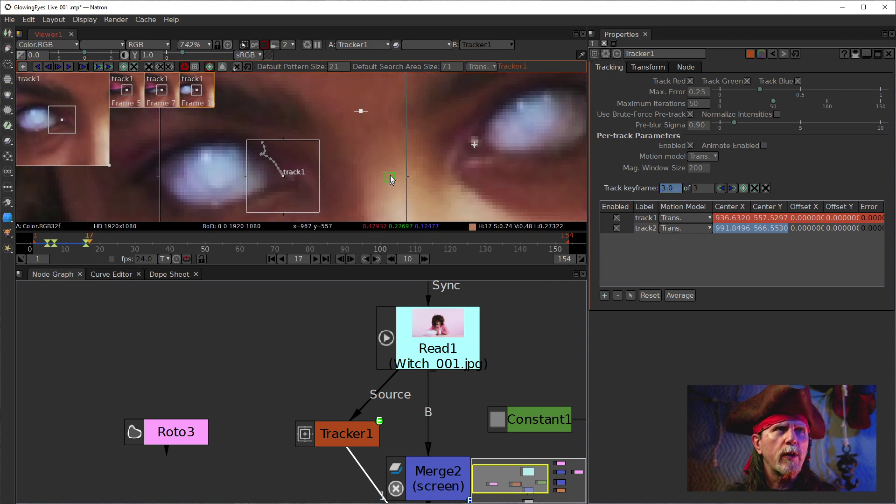
{"action": "left_click_drag", "start_coordinate": [448, 157], "coordinate": [375, 156]}
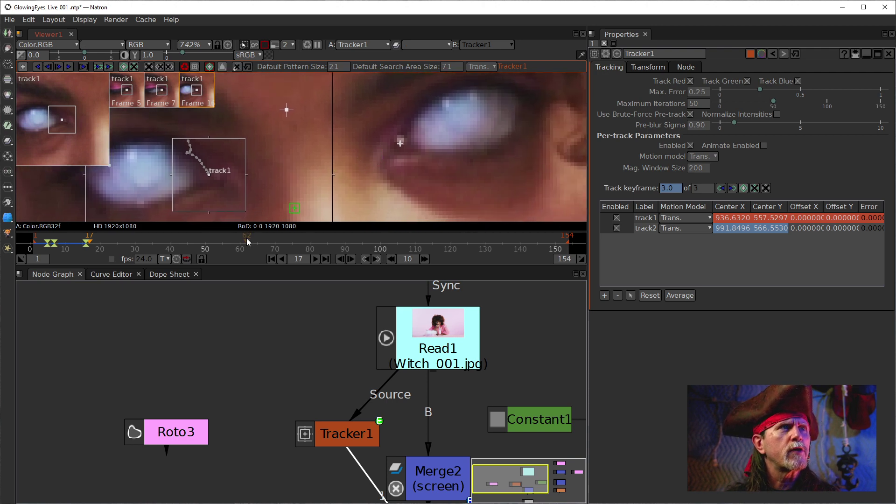
{"action": "left_click", "coordinate": [341, 260]}
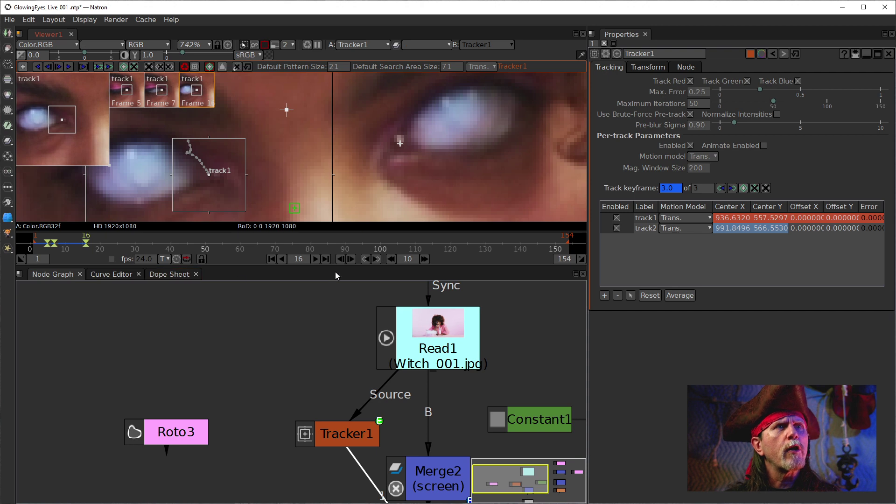
{"action": "left_click", "coordinate": [69, 67]}
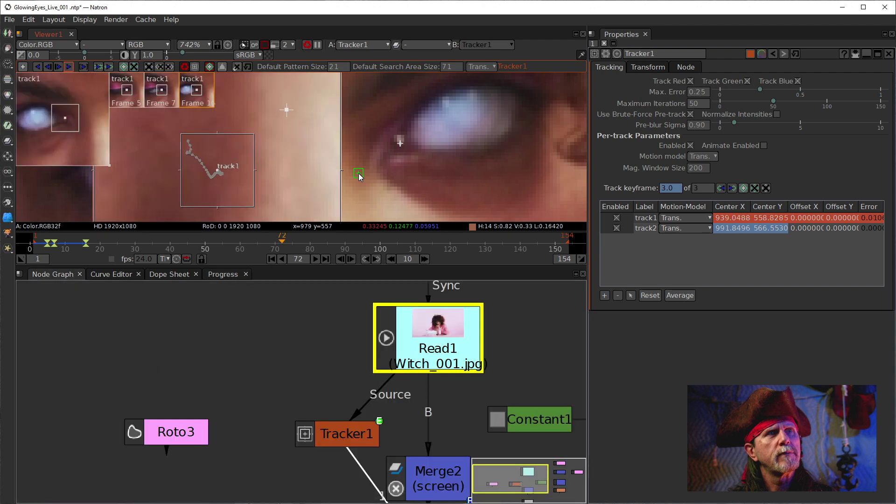
{"action": "left_click", "coordinate": [340, 259]}
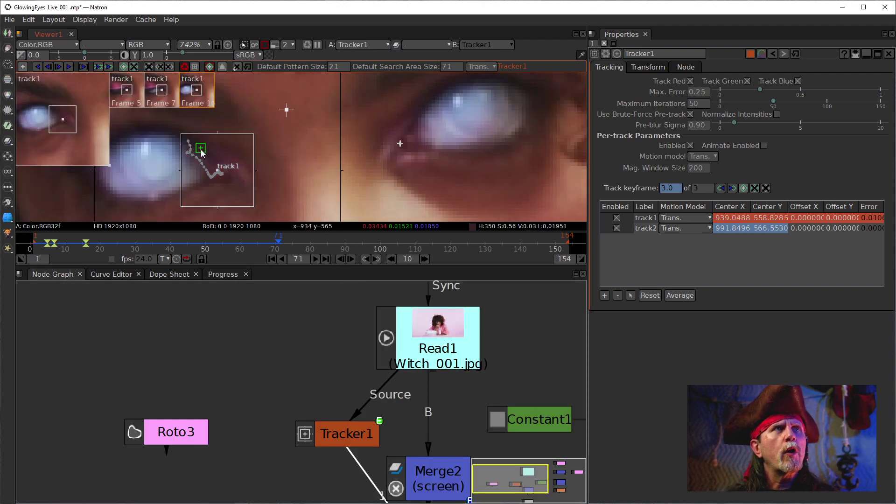
{"action": "left_click", "coordinate": [124, 68]}
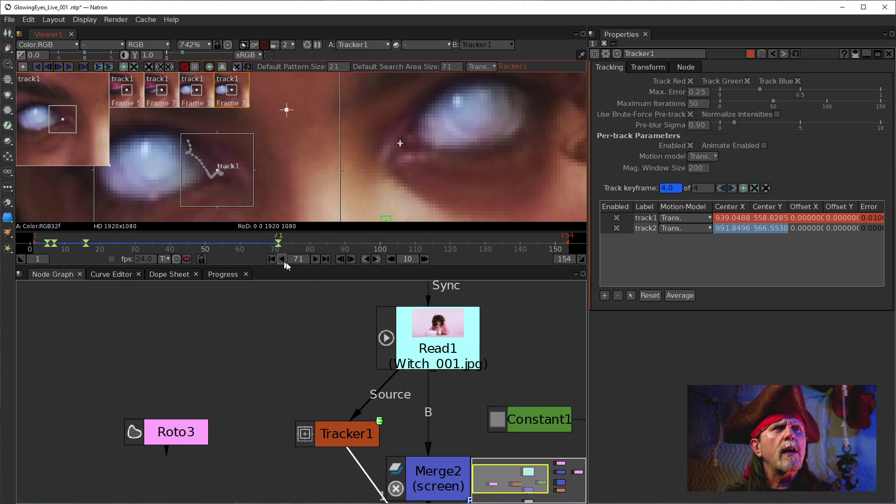
Reposition track1 on the eye's inner corner with a track keyframe at frame 120 and track it forward to frame 147.
{"action": "left_click", "coordinate": [449, 253]}
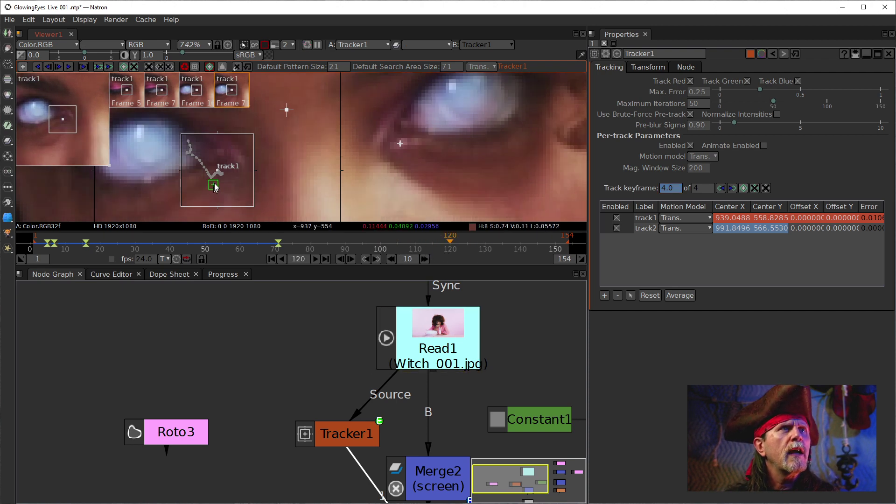
{"action": "left_click_drag", "start_coordinate": [220, 174], "coordinate": [217, 159]}
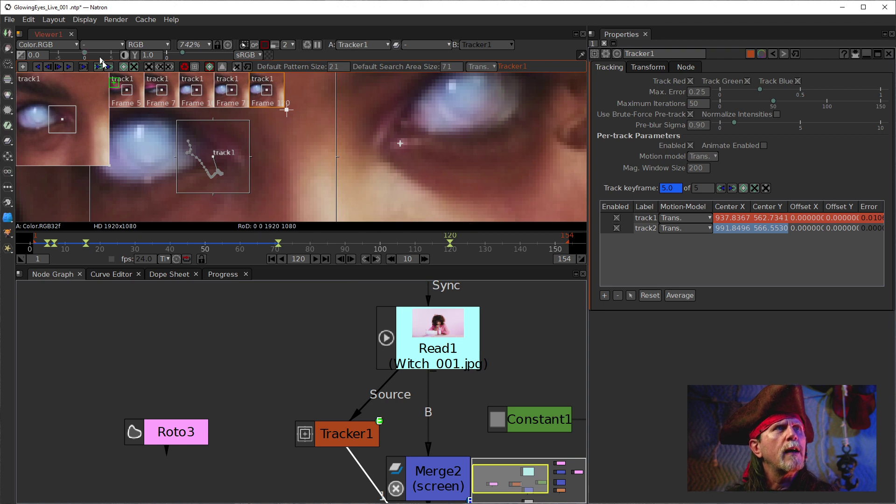
{"action": "left_click", "coordinate": [69, 67]}
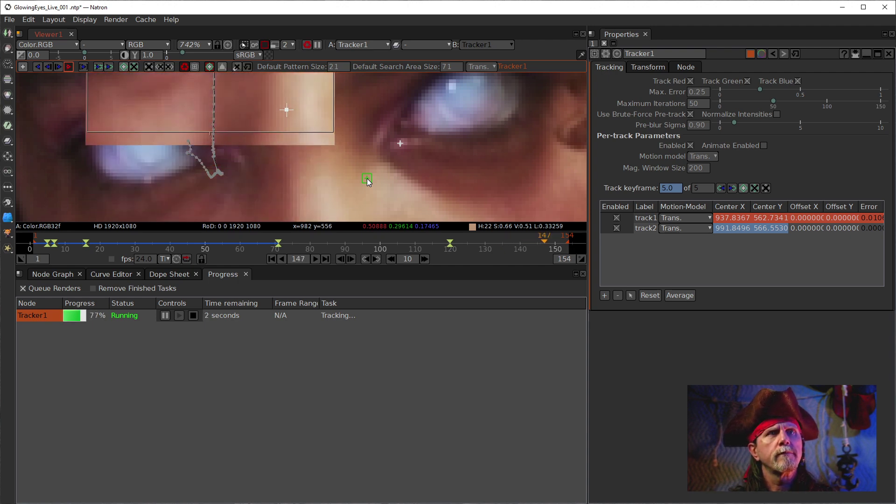
Set a track keyframe for track1 at frame 147 and track it forward to frame 154.
{"action": "mouse_move", "coordinate": [328, 144]}
{"action": "left_mouse_down"}
{"action": "mouse_move", "coordinate": [333, 235]}
{"action": "mouse_move", "coordinate": [337, 160]}
{"action": "left_mouse_up"}
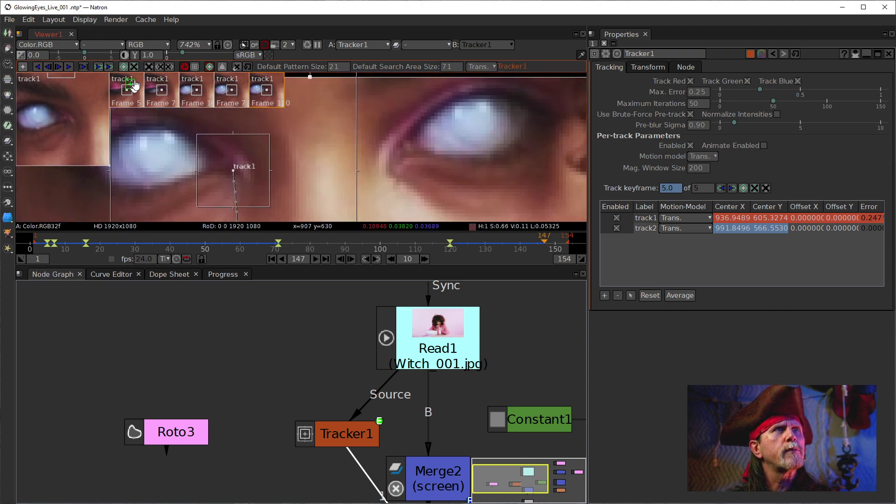
{"action": "left_click", "coordinate": [123, 66]}
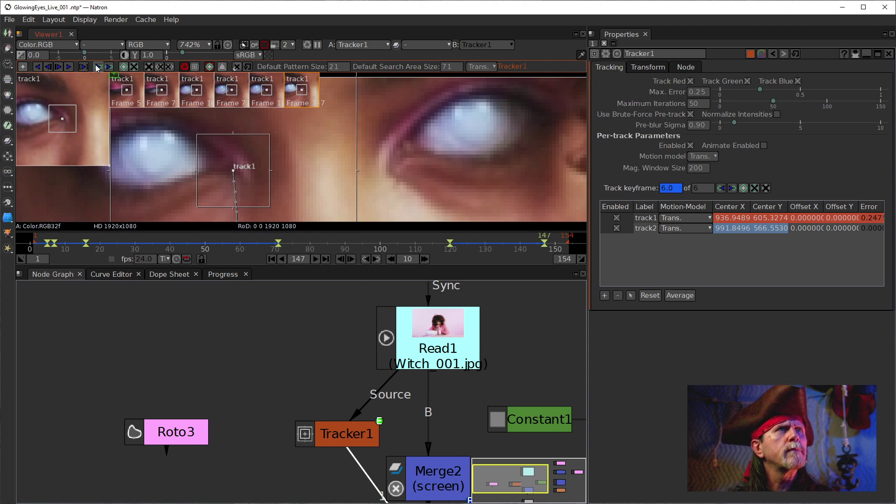
{"action": "left_click", "coordinate": [68, 66]}
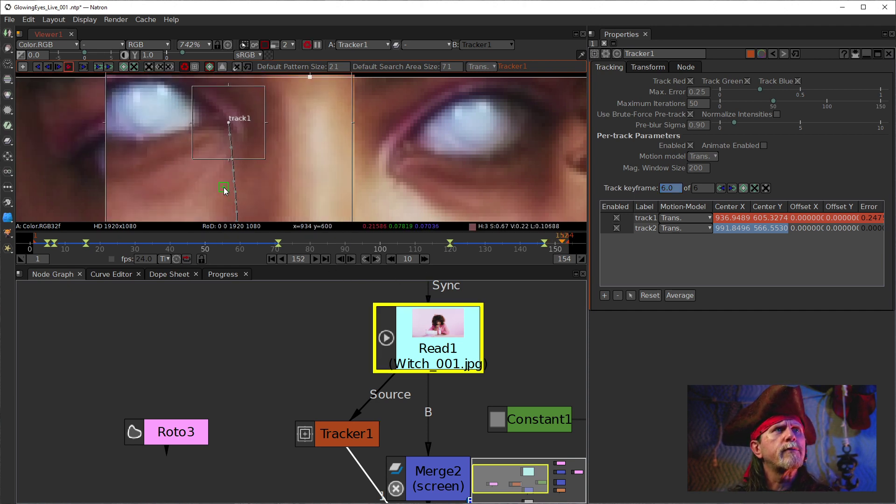
Deselect track1 and extend the upper edge of the viewer's region of interest to include both eyes at frame 154.
{"action": "scroll", "coordinate": [346, 155], "scroll_direction": "down", "scroll_amount": 4}
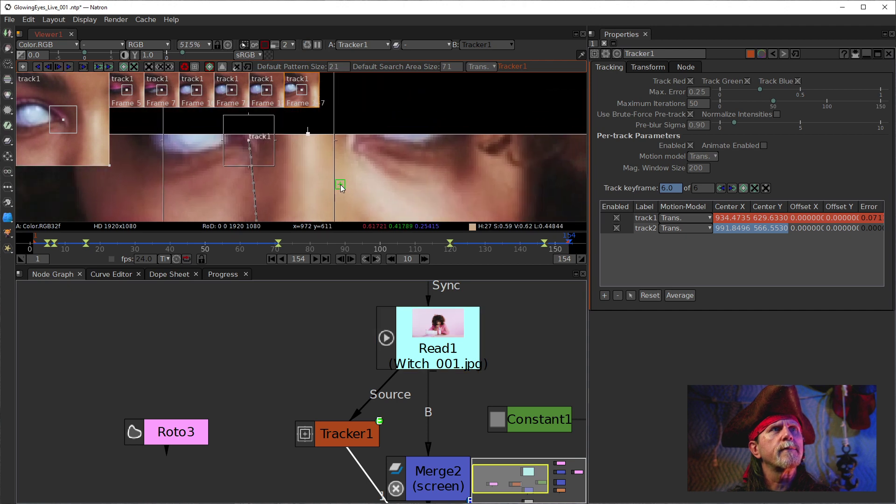
{"action": "left_click_drag", "start_coordinate": [340, 193], "coordinate": [352, 187]}
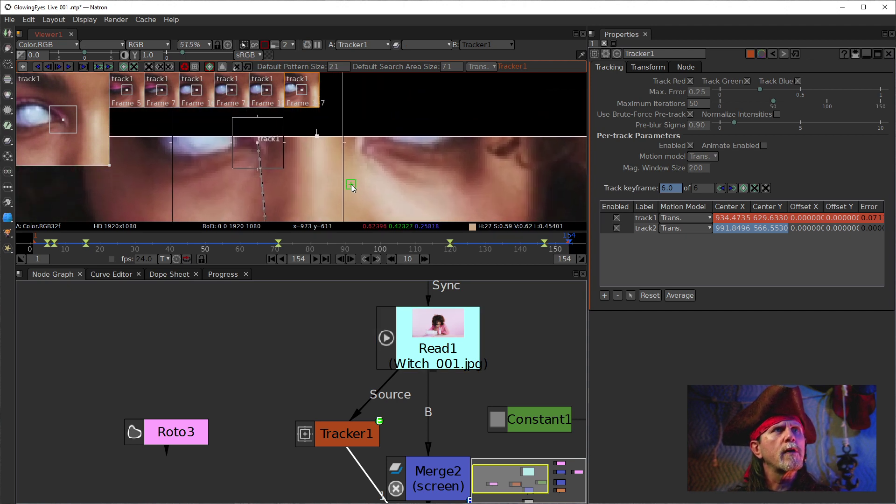
{"action": "scroll", "coordinate": [301, 183], "scroll_direction": "down", "scroll_amount": 8}
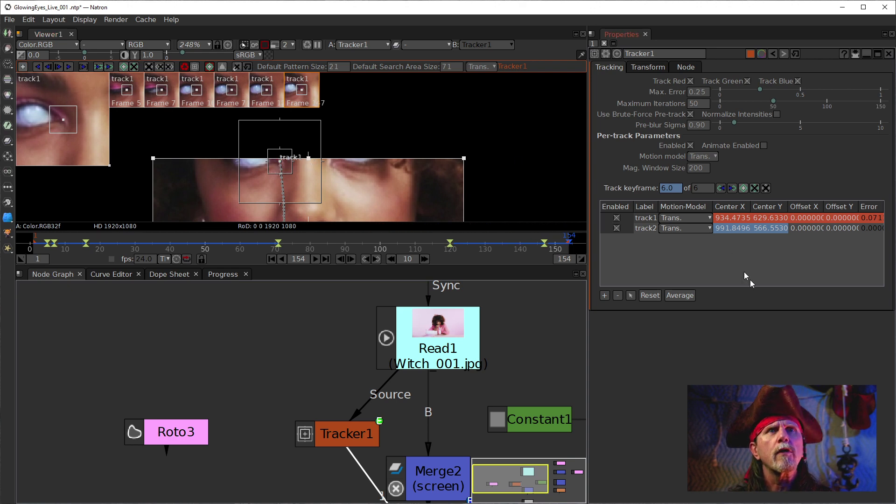
{"action": "left_click_drag", "start_coordinate": [542, 429], "coordinate": [513, 395]}
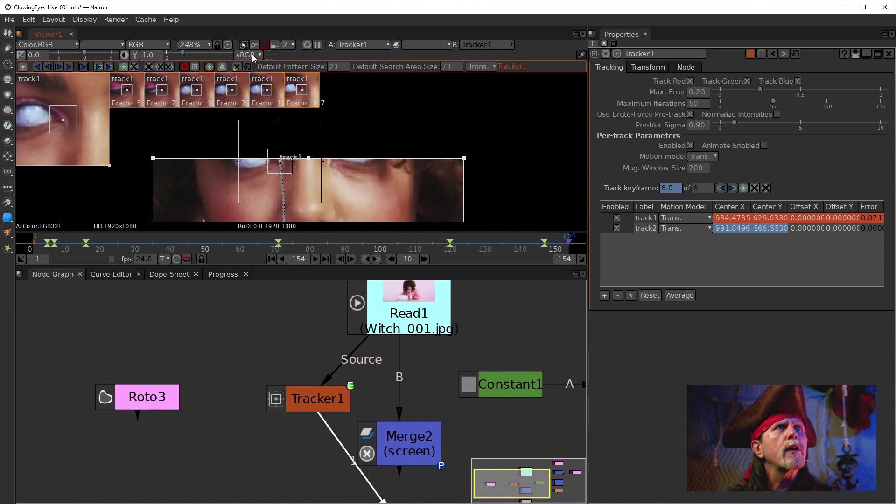
{"action": "left_click", "coordinate": [309, 161]}
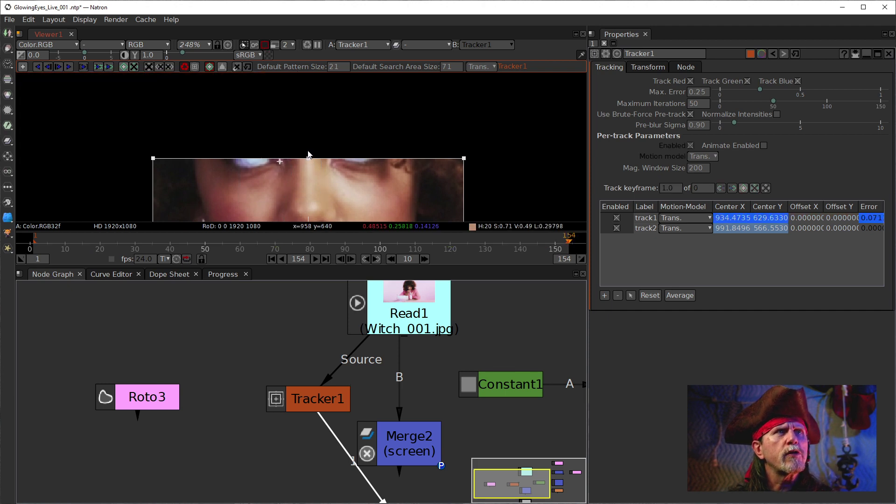
{"action": "left_click_drag", "start_coordinate": [309, 159], "coordinate": [309, 115]}
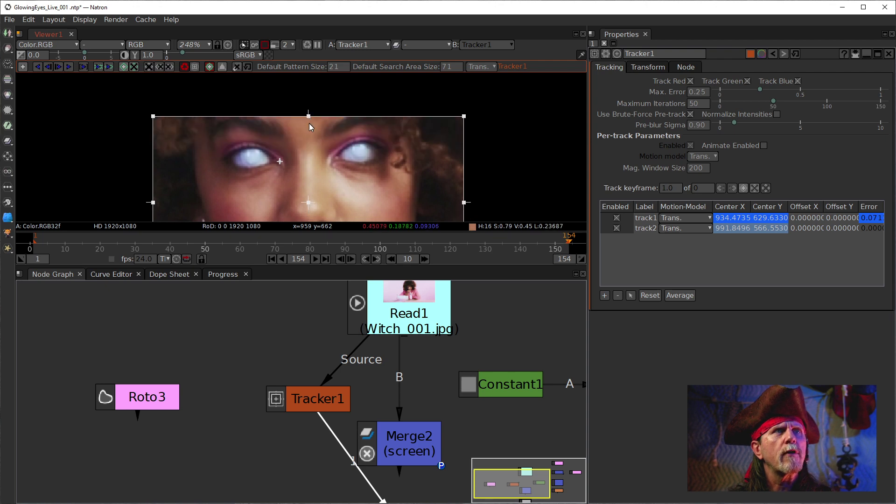
{"action": "left_click_drag", "start_coordinate": [401, 198], "coordinate": [392, 130]}
{"action": "left_click_drag", "start_coordinate": [302, 144], "coordinate": [309, 148]}
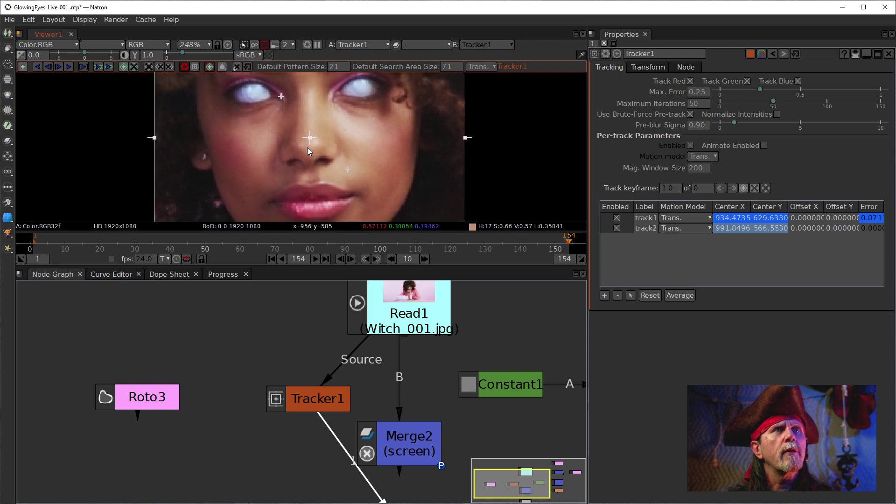
{"action": "scroll", "coordinate": [307, 147], "scroll_direction": "down", "scroll_amount": 2}
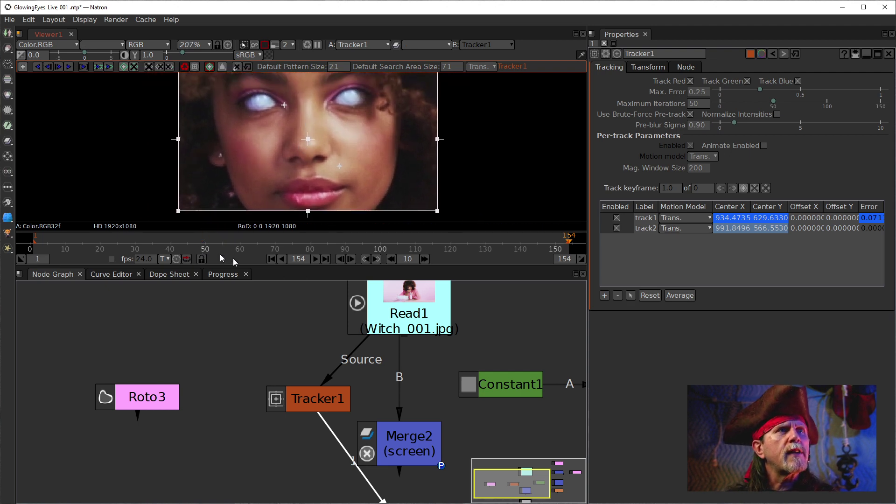
Return to track1's keyframe at frame 16, select track2, and track it backward to frame 8.
{"action": "left_click", "coordinate": [653, 219]}
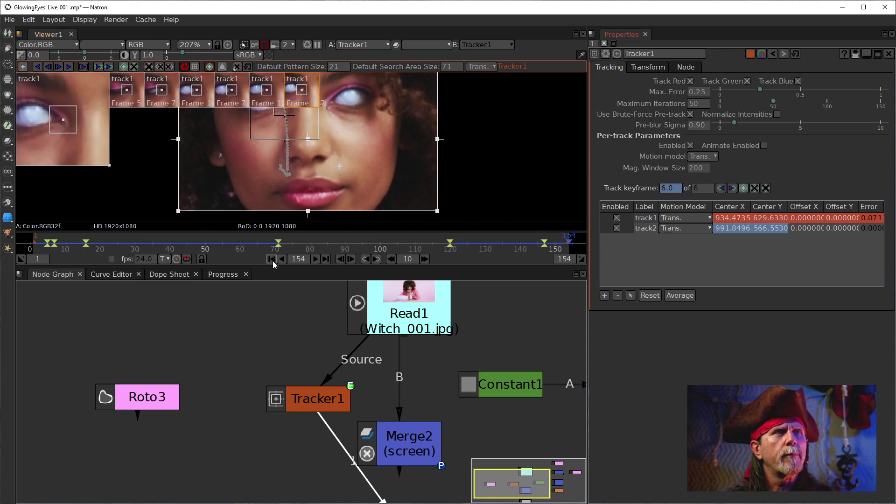
{"action": "left_click", "coordinate": [366, 259]}
{"action": "left_click", "coordinate": [366, 259]}
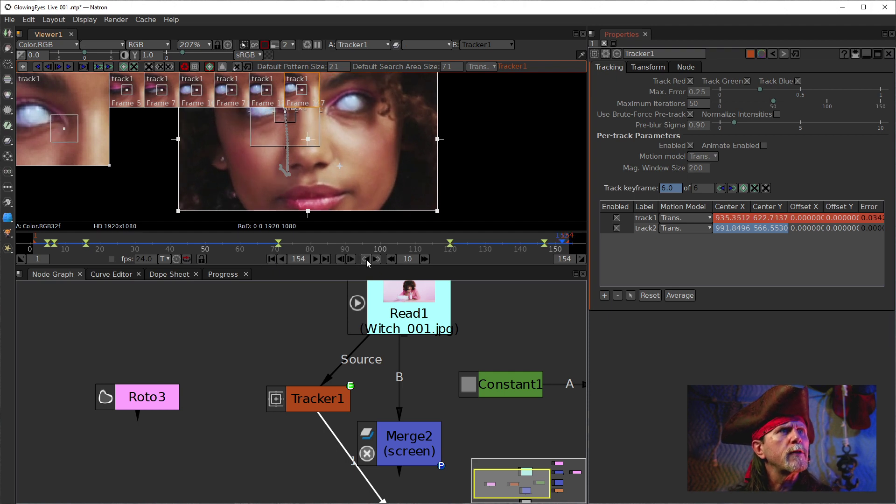
{"action": "left_click", "coordinate": [721, 189]}
{"action": "left_click", "coordinate": [721, 189]}
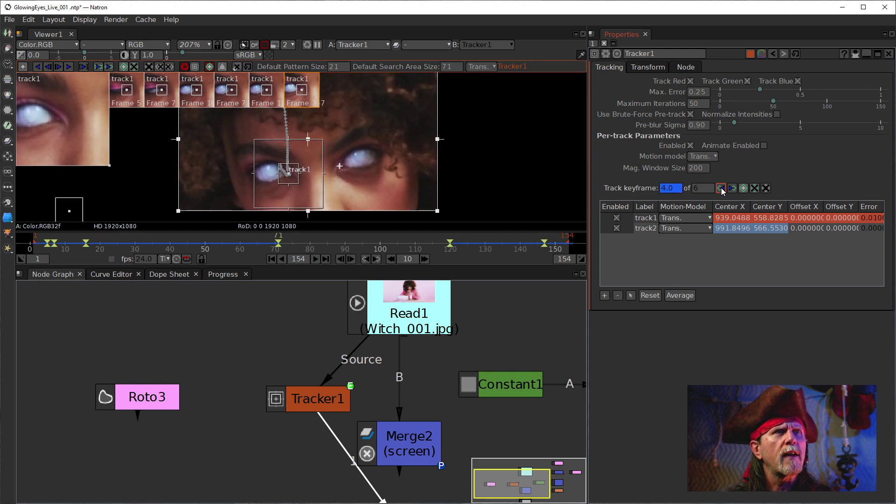
{"action": "left_click", "coordinate": [721, 188]}
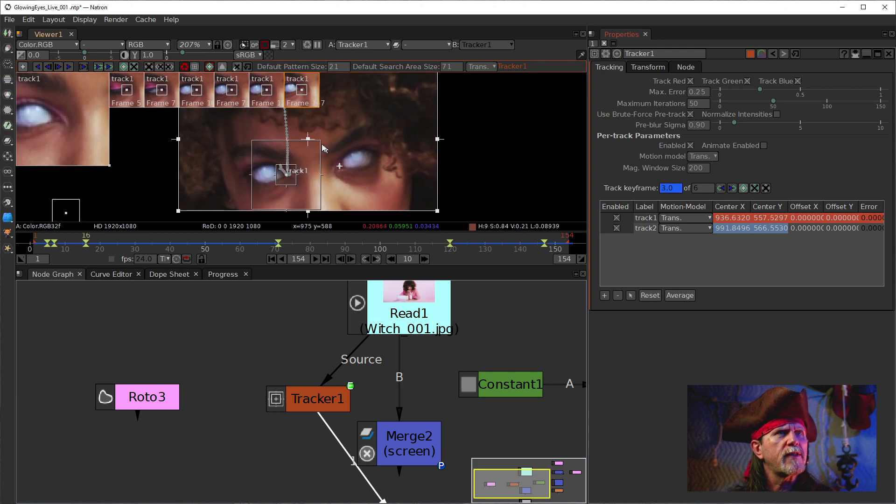
{"action": "left_click", "coordinate": [654, 230]}
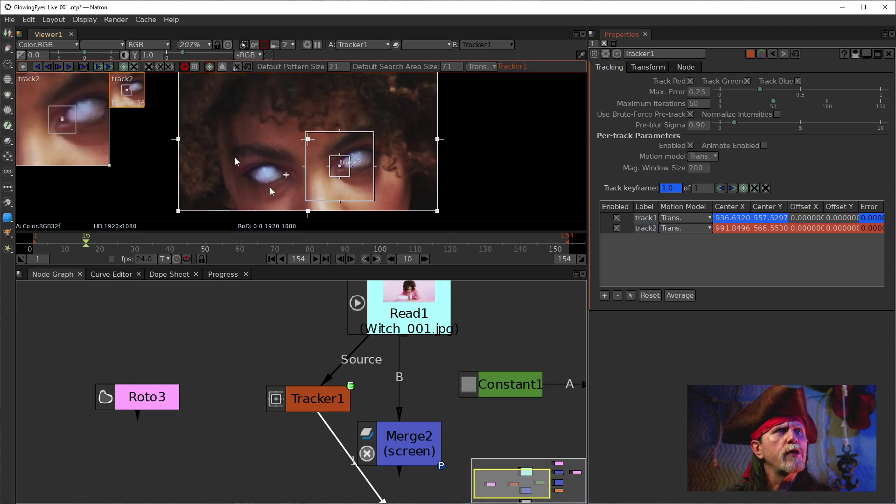
{"action": "left_click", "coordinate": [37, 67]}
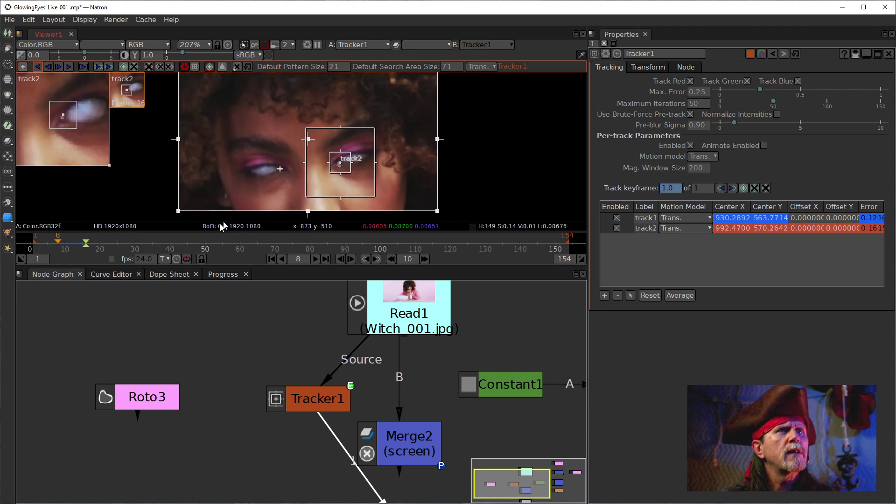
Set track keyframes for track2 at frames 8 and 5, tracking it backward to frame 1.
{"action": "scroll", "coordinate": [322, 180], "scroll_direction": "up", "scroll_amount": 8}
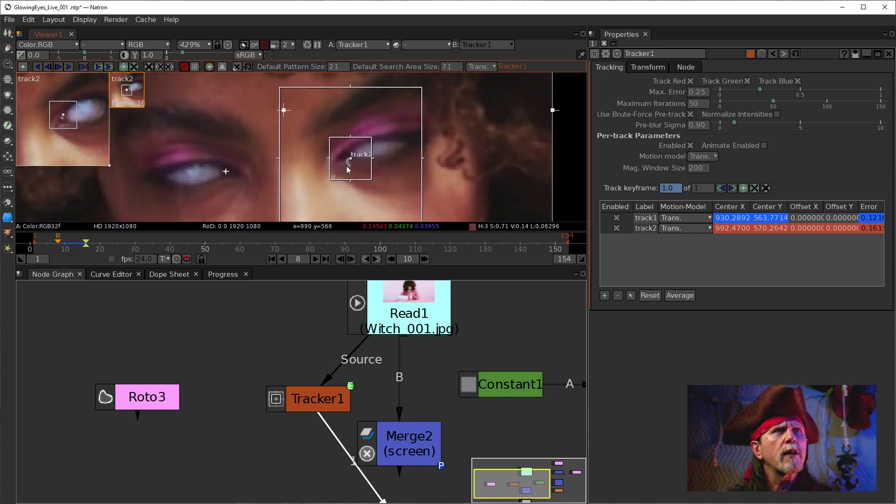
{"action": "left_click", "coordinate": [124, 67]}
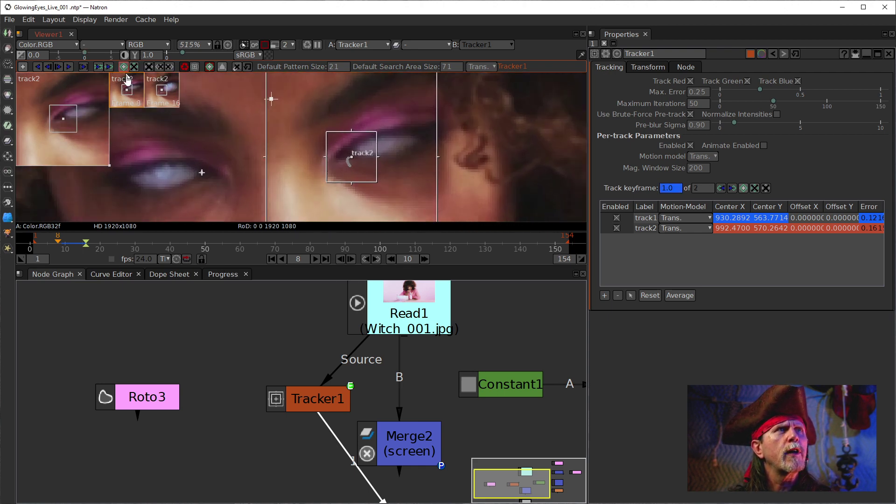
{"action": "left_click", "coordinate": [38, 66]}
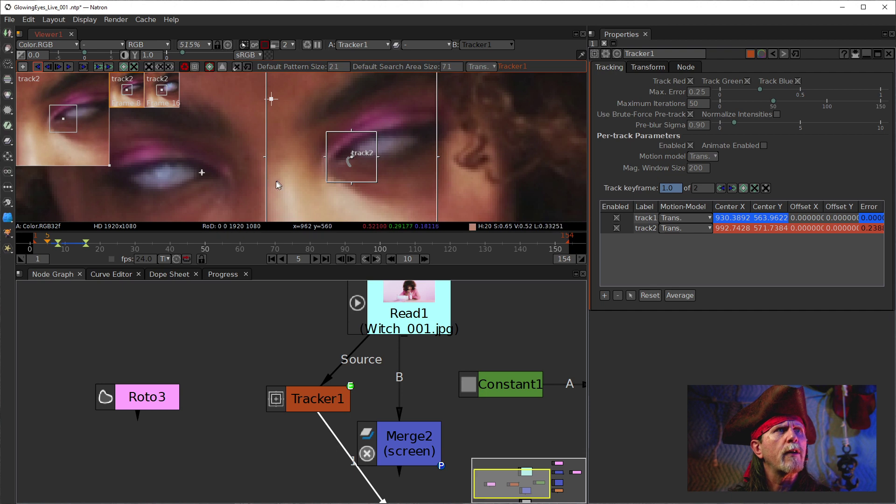
{"action": "left_click", "coordinate": [123, 66]}
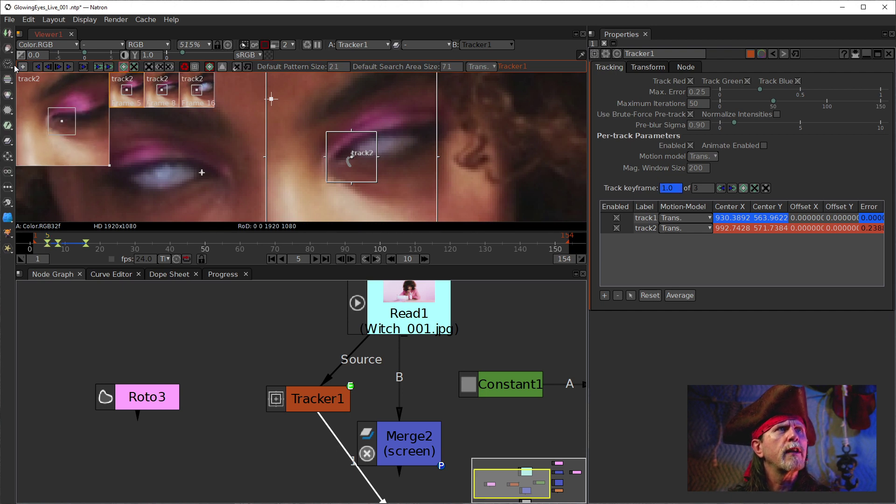
{"action": "left_click", "coordinate": [38, 66]}
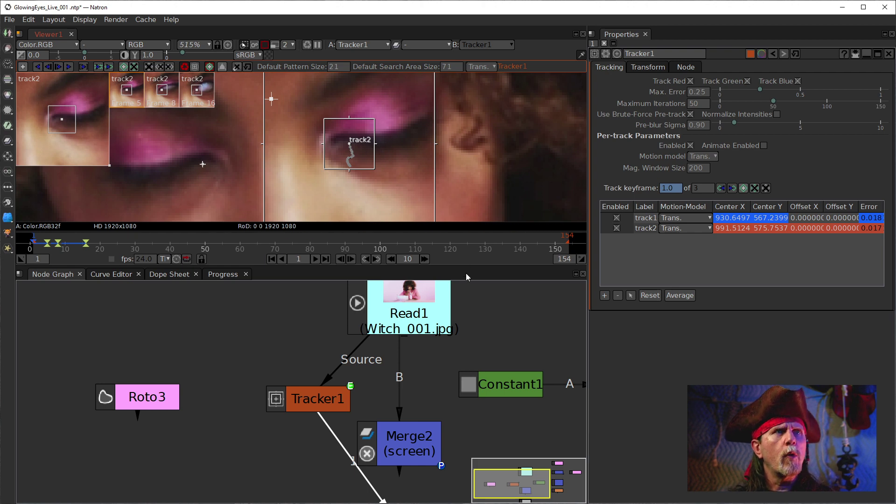
Return to track2's keyframe at frame 16, track it forward through the first close-up, and set a track keyframe at frame 71.
{"action": "left_click", "coordinate": [732, 188]}
{"action": "left_click", "coordinate": [733, 188]}
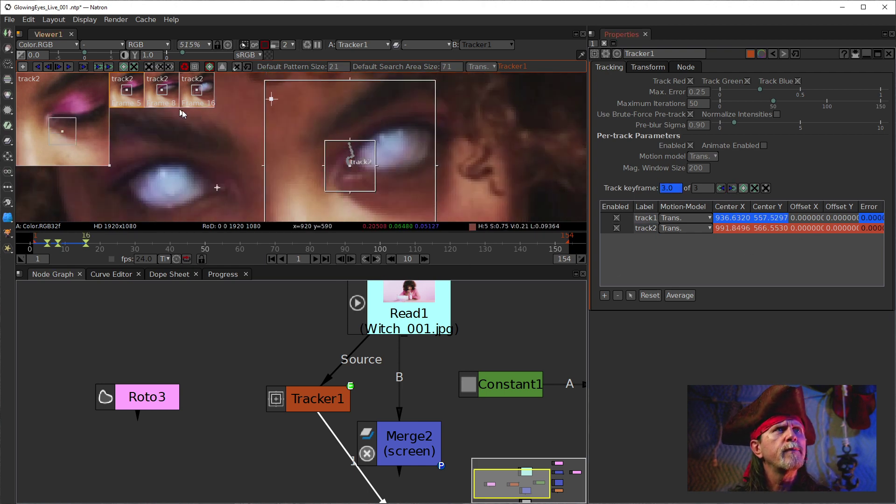
{"action": "left_click", "coordinate": [71, 67]}
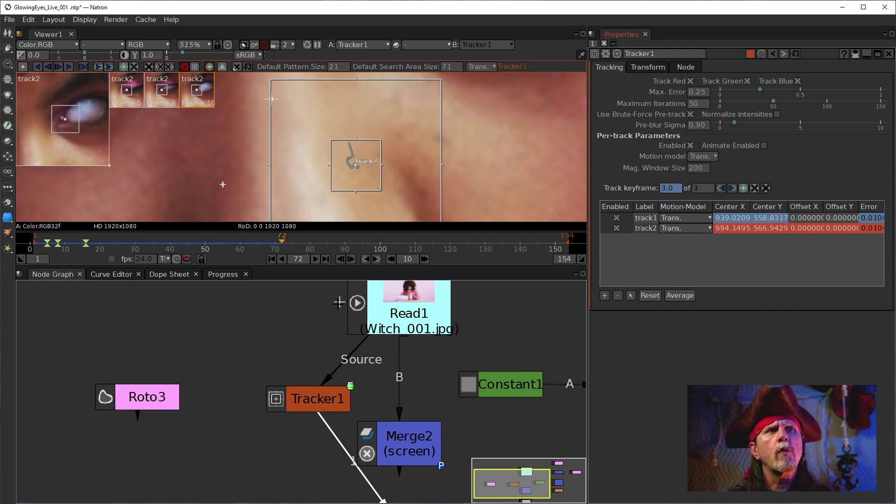
{"action": "left_click", "coordinate": [340, 259]}
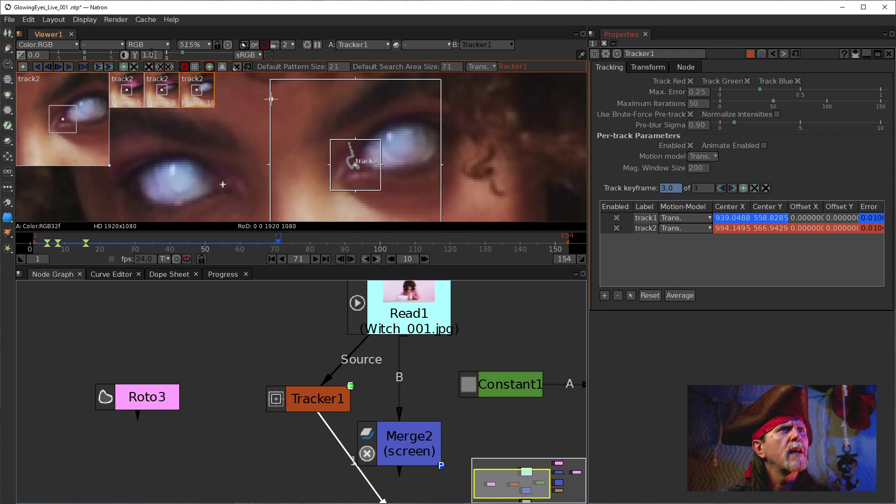
{"action": "left_click", "coordinate": [123, 66]}
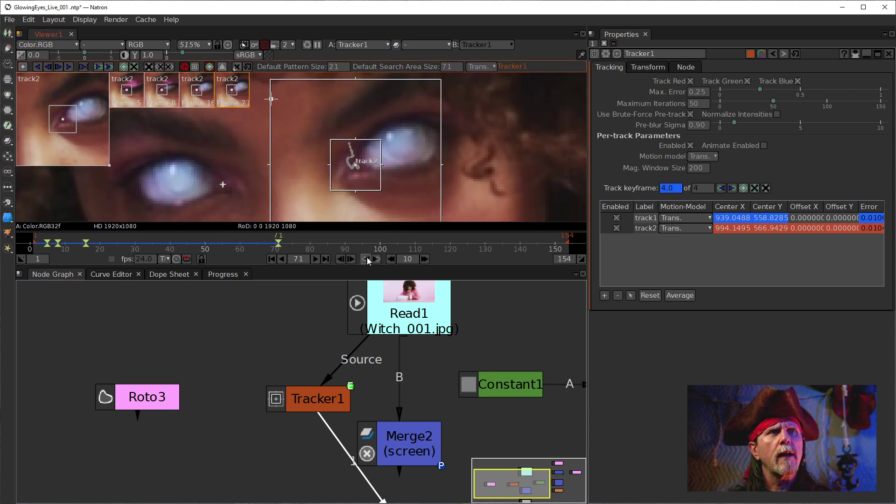
Reposition track2 on the eye's inner corner at frame 120 with a new track keyframe.
{"action": "left_click", "coordinate": [449, 251]}
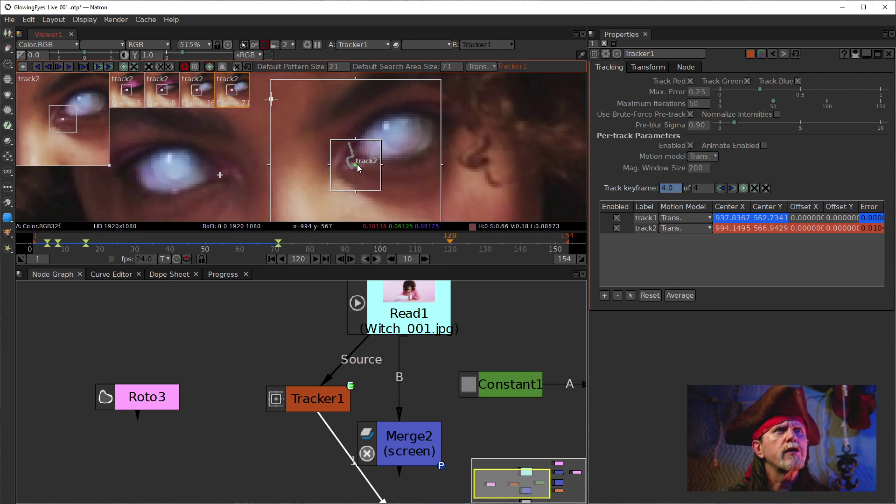
{"action": "left_click_drag", "start_coordinate": [356, 168], "coordinate": [354, 159]}
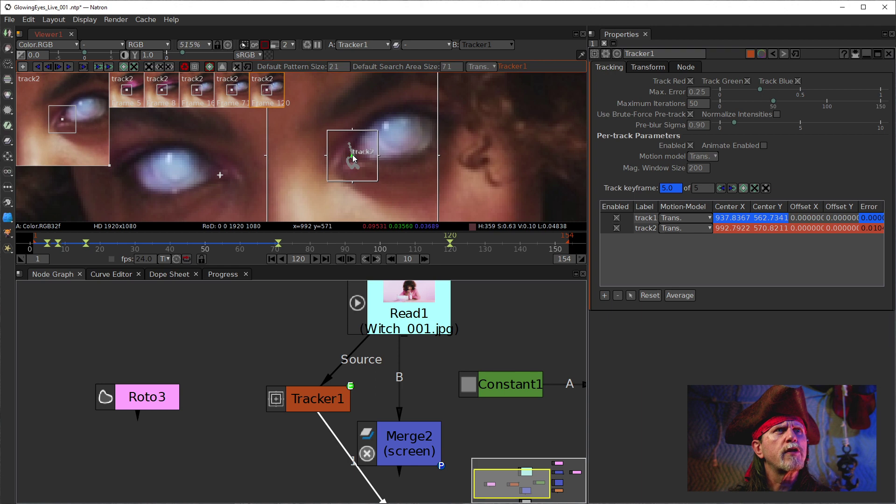
{"action": "scroll", "coordinate": [244, 112], "scroll_direction": "up", "scroll_amount": 5}
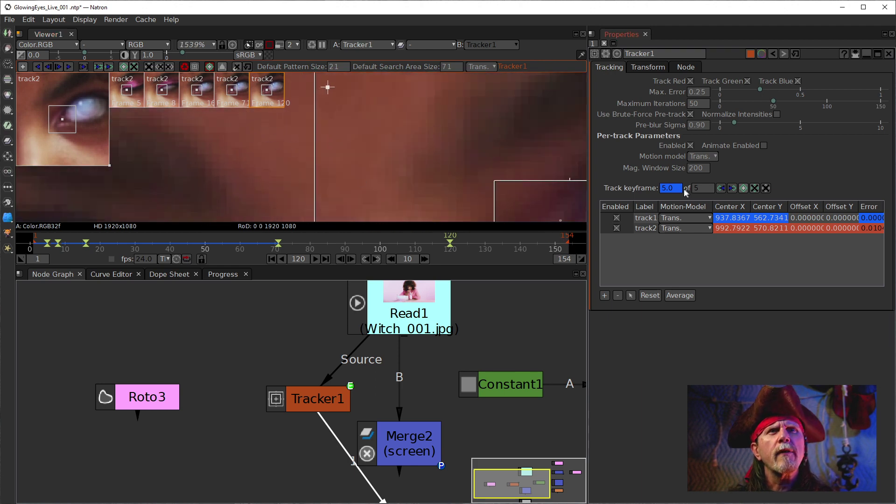
Compare track2's placement on the inner eye corner between its keyframes at frames 71 and 120.
{"action": "left_click", "coordinate": [721, 188]}
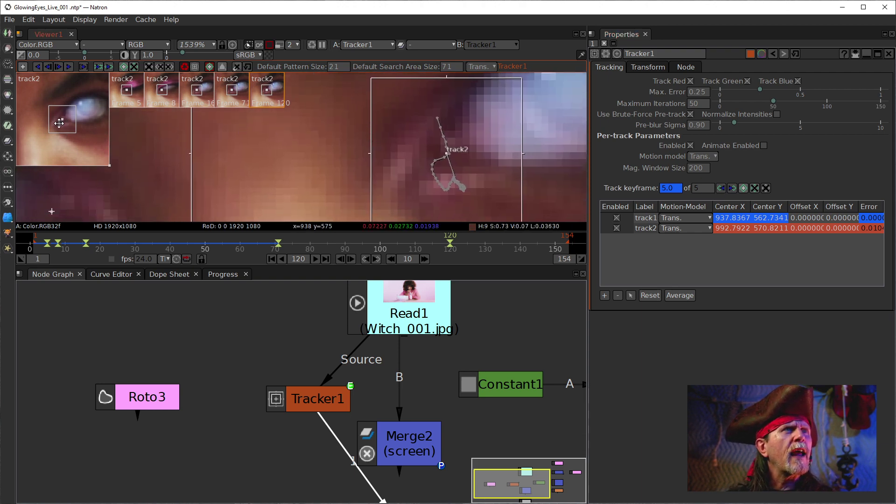
{"action": "left_click", "coordinate": [721, 188]}
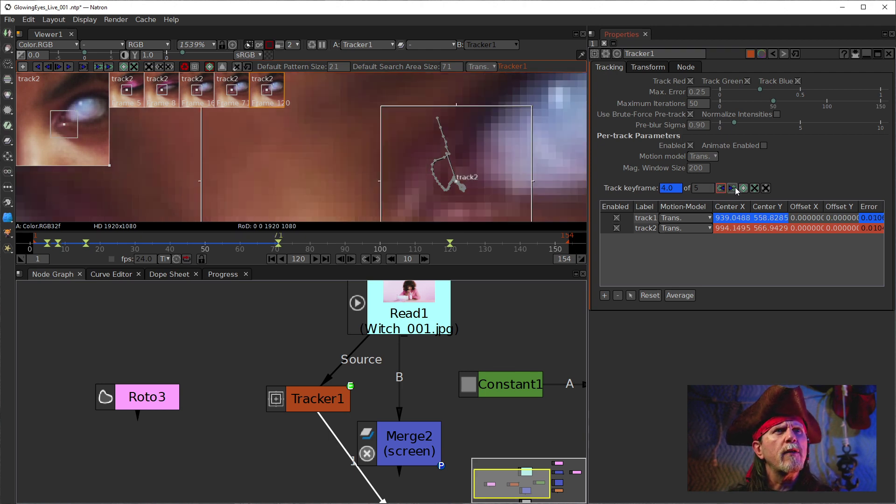
{"action": "left_click", "coordinate": [735, 188]}
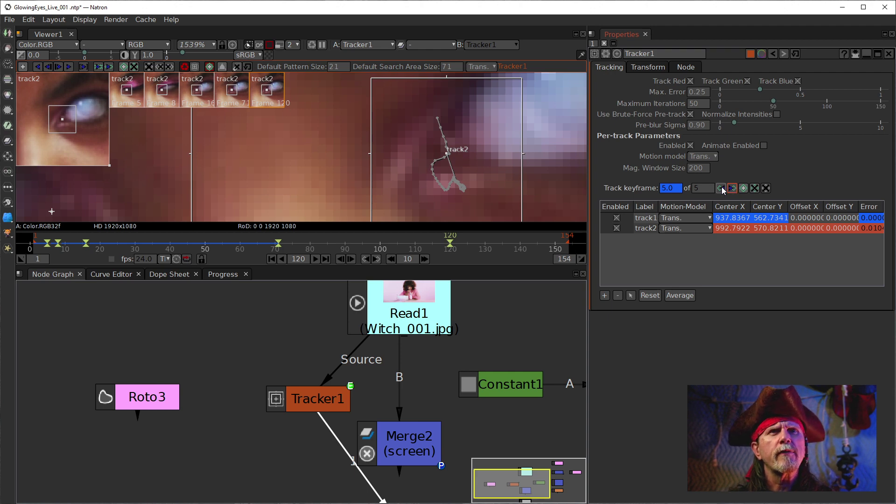
{"action": "left_click", "coordinate": [721, 189]}
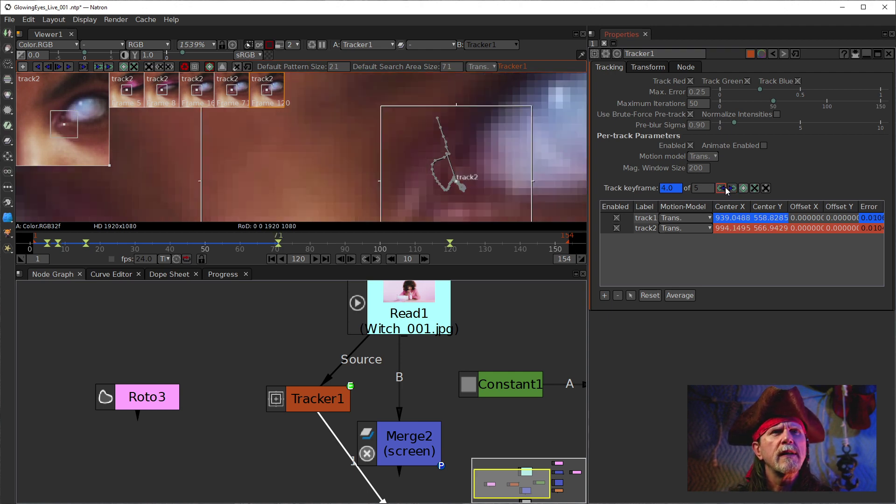
{"action": "left_click", "coordinate": [734, 188]}
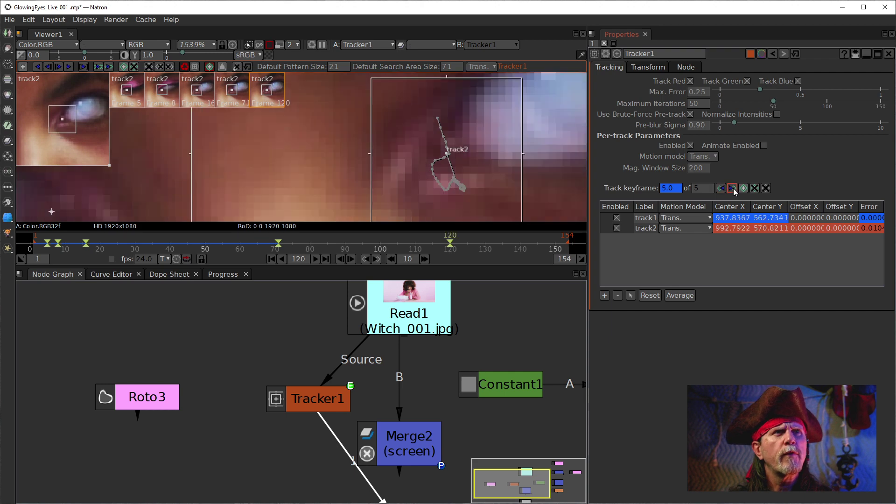
{"action": "left_click", "coordinate": [722, 188]}
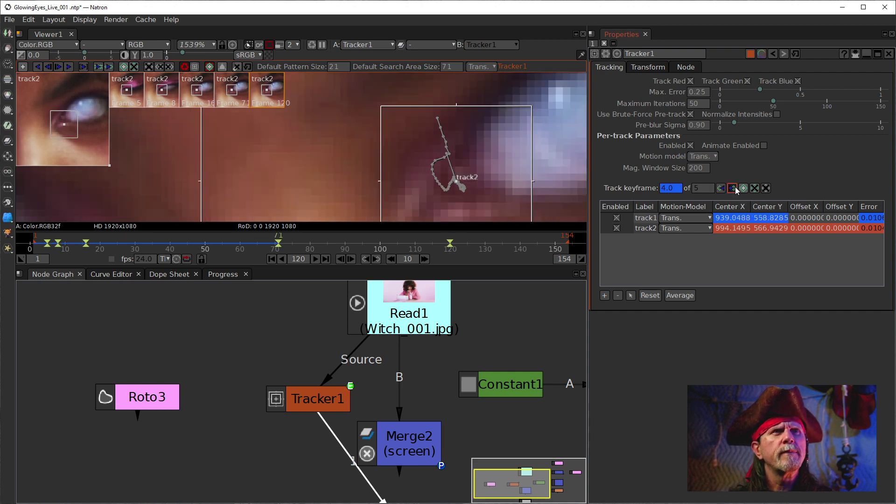
{"action": "left_click", "coordinate": [732, 188]}
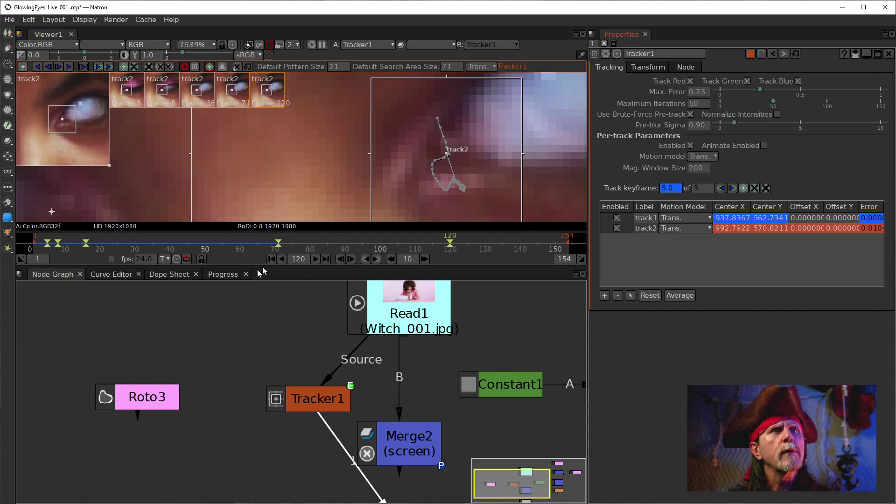
Track track2 forward from frame 120, set a track keyframe at frame 149, and continue tracking to frame 154.
{"action": "left_click", "coordinate": [69, 67]}
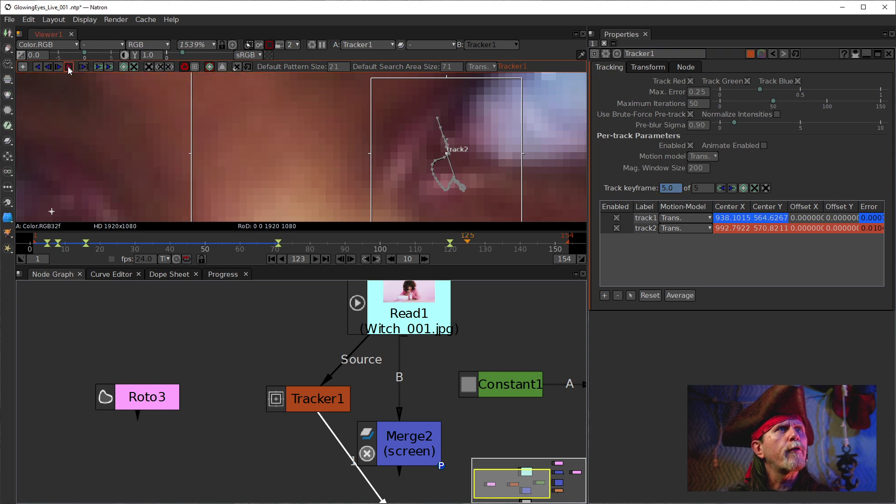
{"action": "scroll", "coordinate": [460, 169], "scroll_direction": "down", "scroll_amount": 5}
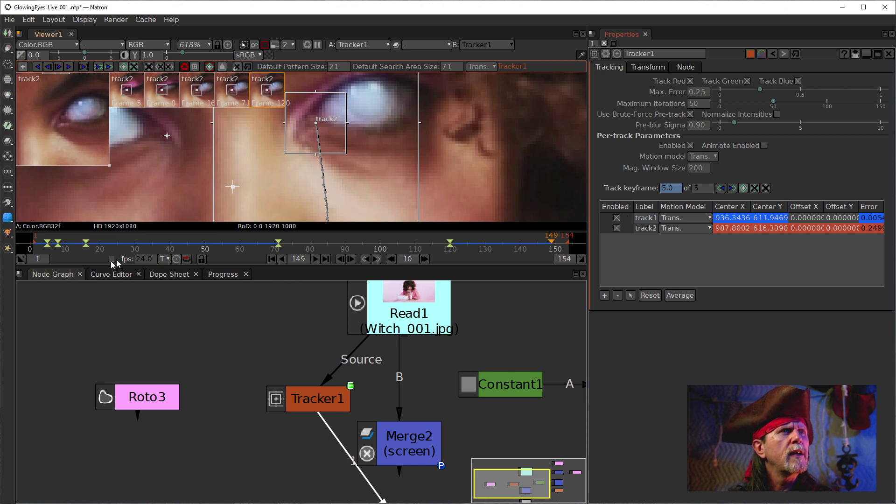
{"action": "left_click", "coordinate": [49, 66]}
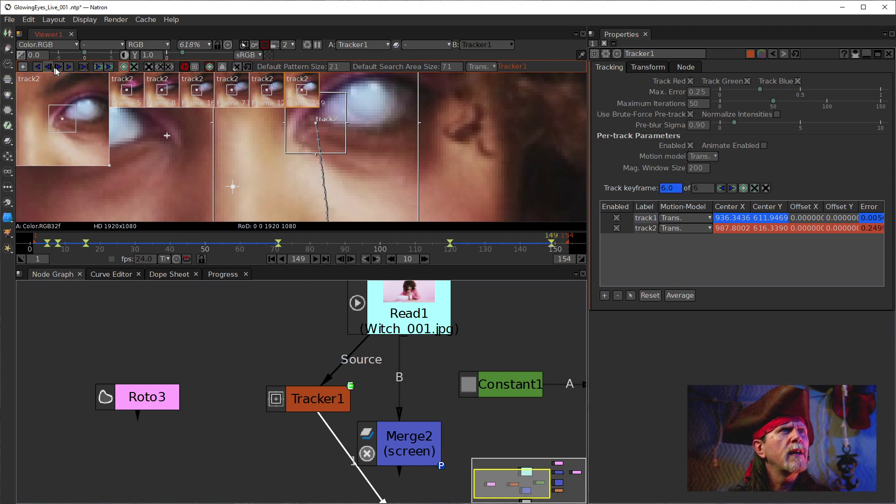
{"action": "left_click", "coordinate": [67, 67]}
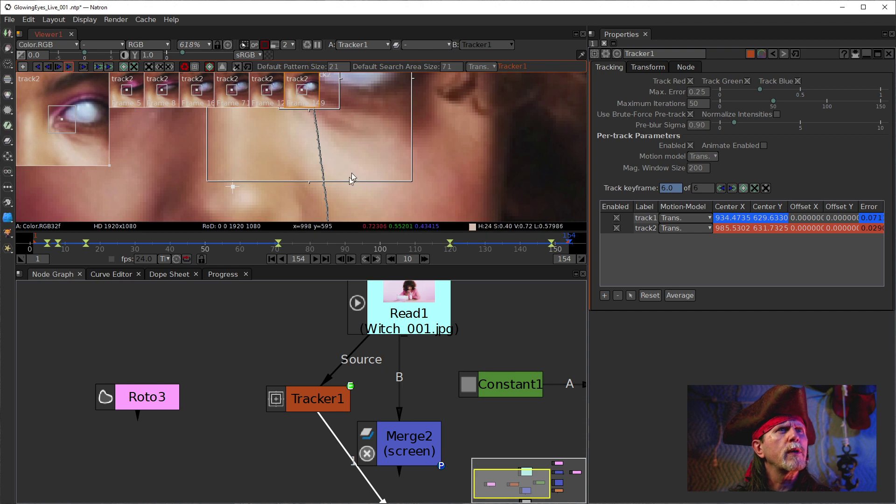
{"action": "scroll", "coordinate": [379, 185], "scroll_direction": "down", "scroll_amount": 5}
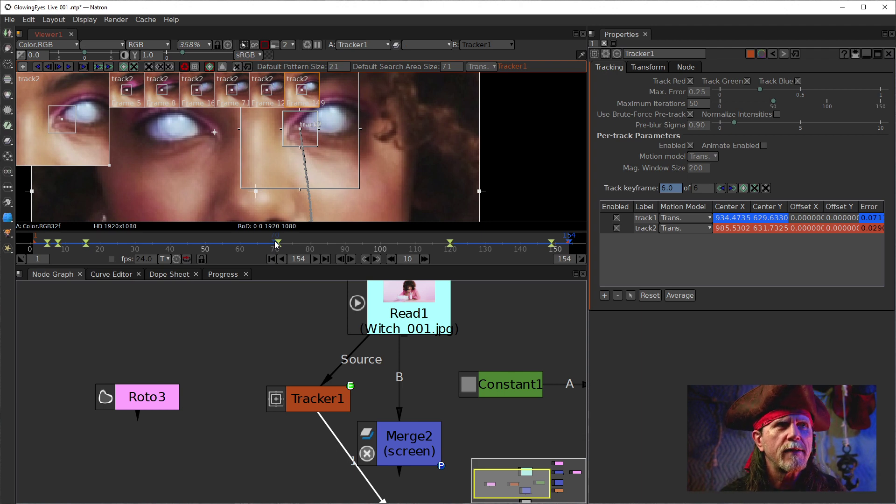
Go to frame 72 and shift the Tracker1 node closer to Merge2 to make room in the node graph.
{"action": "left_click", "coordinate": [327, 402]}
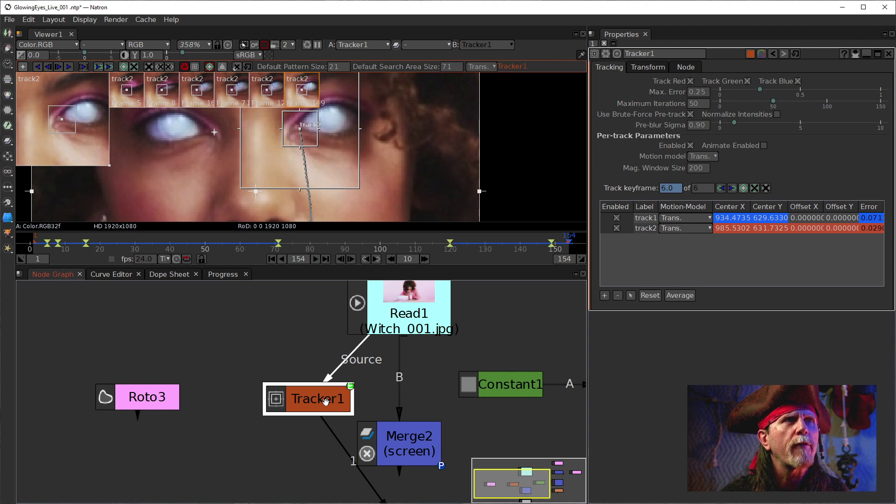
{"action": "left_click", "coordinate": [282, 247]}
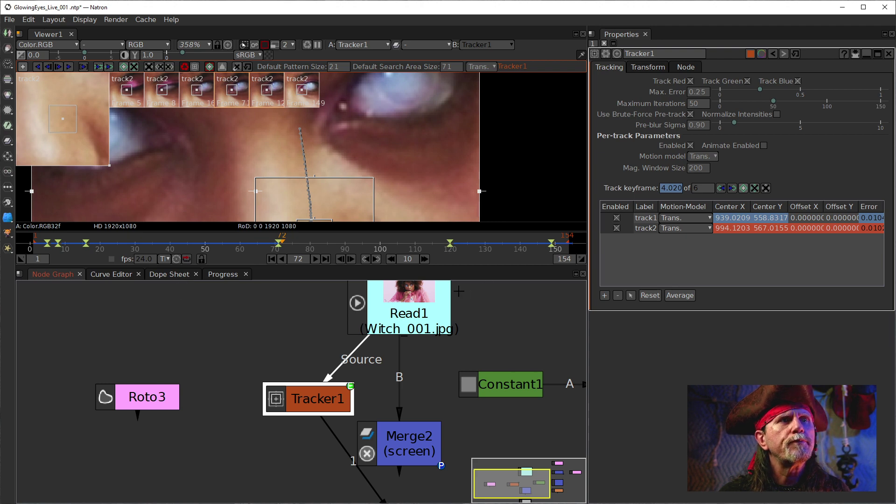
{"action": "left_click_drag", "start_coordinate": [299, 402], "coordinate": [322, 413]}
{"action": "left_click", "coordinate": [243, 336]}
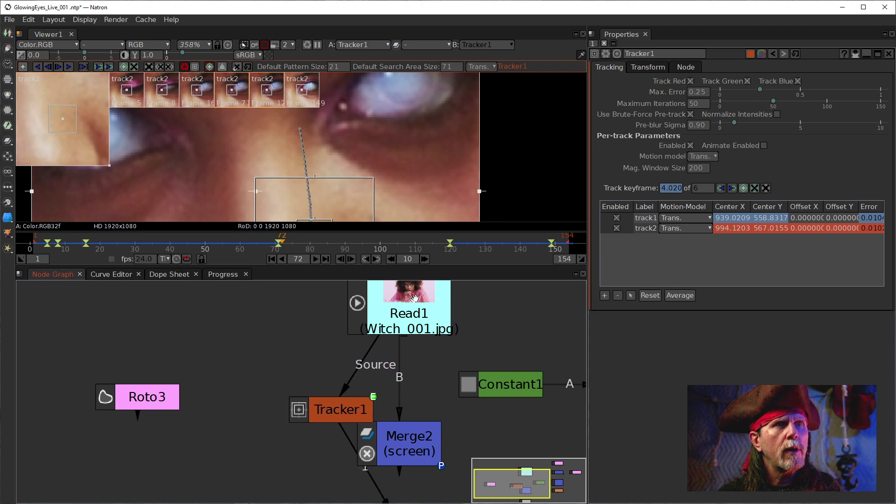
{"action": "left_click_drag", "start_coordinate": [384, 311], "coordinate": [389, 309]}
Add a second Tracker node fed by Read1 and show its output in the viewer.
{"action": "left_click", "coordinate": [243, 320]}
{"action": "key", "text": "Tab"}
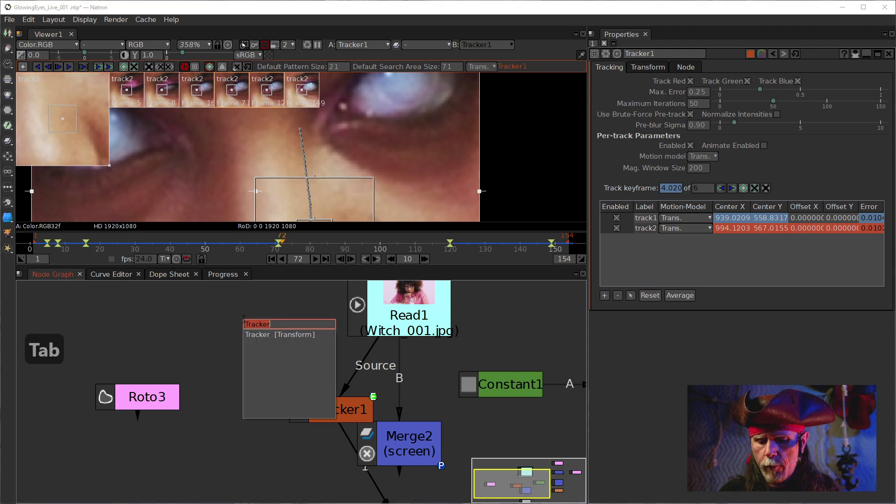
{"action": "key", "text": "Return"}
{"action": "left_click_drag", "start_coordinate": [268, 331], "coordinate": [359, 322]}
{"action": "key", "text": "1"}
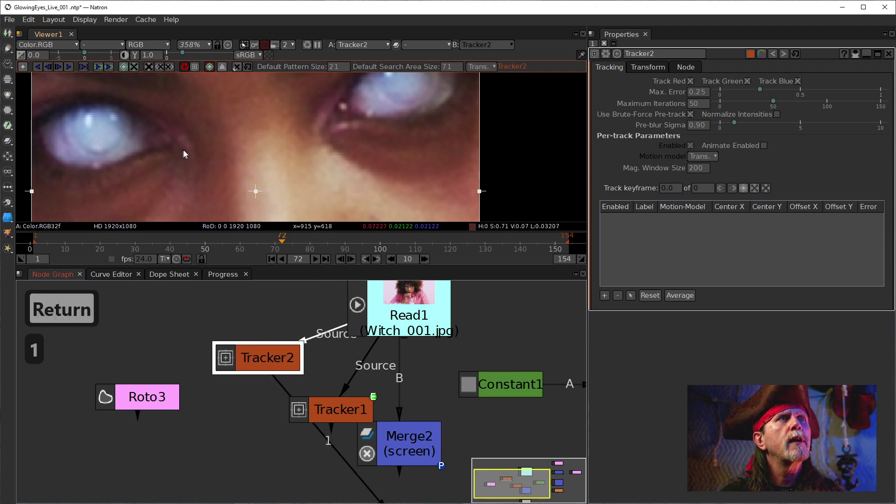
Extend the upper edge and both sides of the viewer's region of interest to frame both eyes and eyebrows at frame 72.
{"action": "scroll", "coordinate": [188, 151], "scroll_direction": "down", "scroll_amount": 3}
{"action": "left_click_drag", "start_coordinate": [188, 147], "coordinate": [239, 141]}
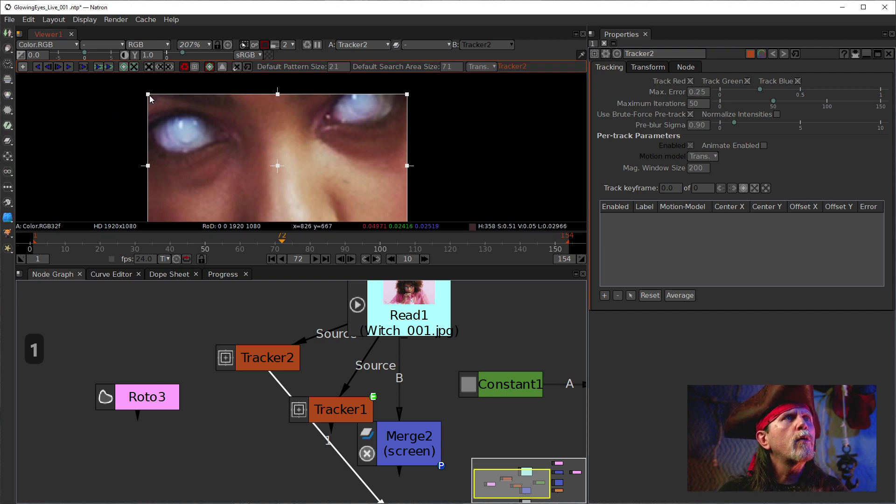
{"action": "left_click_drag", "start_coordinate": [279, 95], "coordinate": [280, 69]}
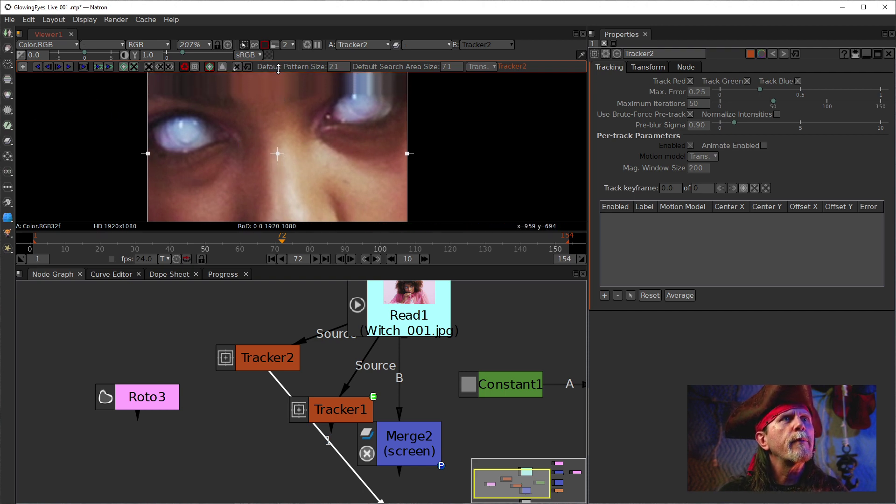
{"action": "left_click_drag", "start_coordinate": [353, 134], "coordinate": [359, 165]}
{"action": "left_click_drag", "start_coordinate": [154, 186], "coordinate": [124, 185]}
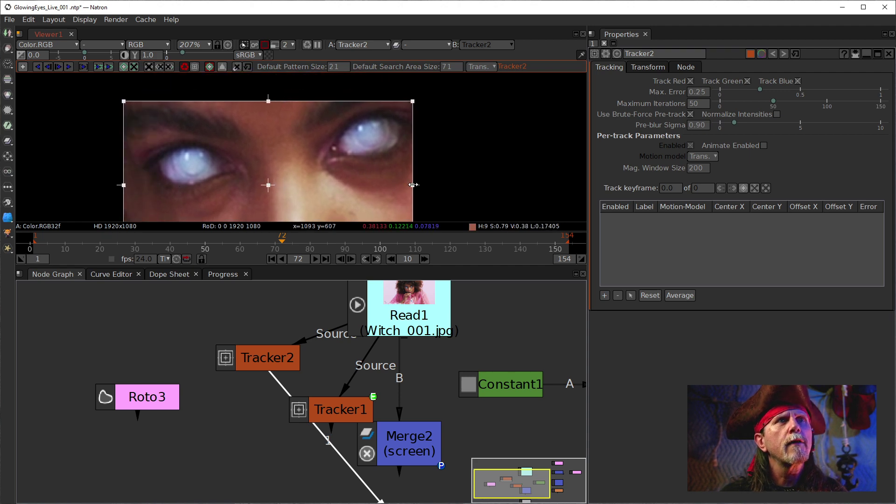
{"action": "left_click_drag", "start_coordinate": [413, 185], "coordinate": [433, 185]}
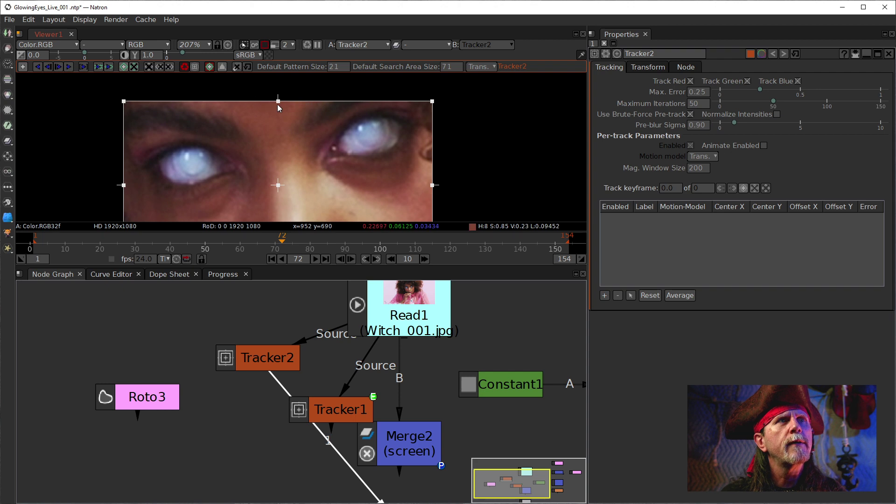
{"action": "left_click_drag", "start_coordinate": [279, 102], "coordinate": [278, 96]}
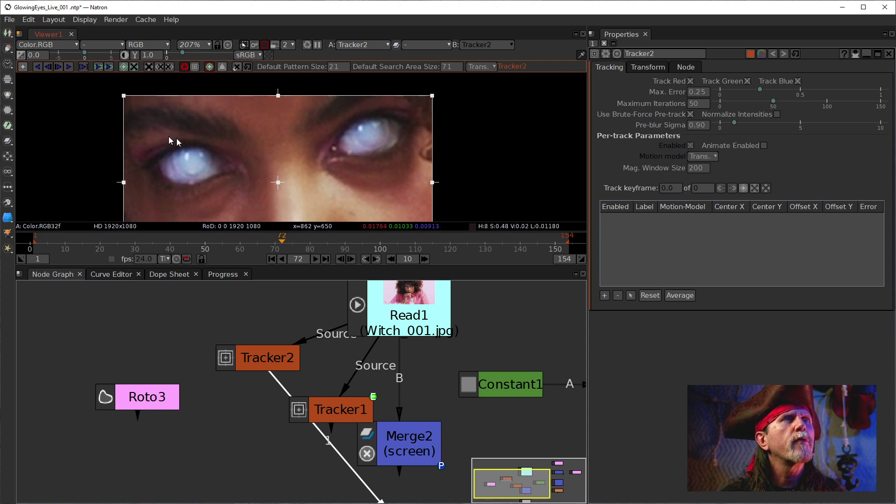
Add two track points at frame 72, track1 and track2, one on each inner eye corner.
{"action": "left_click", "coordinate": [22, 67]}
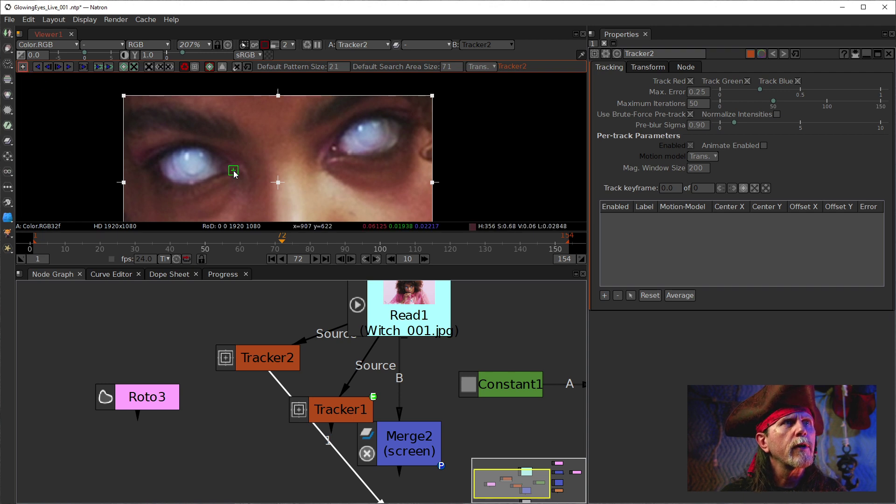
{"action": "left_click", "coordinate": [232, 169]}
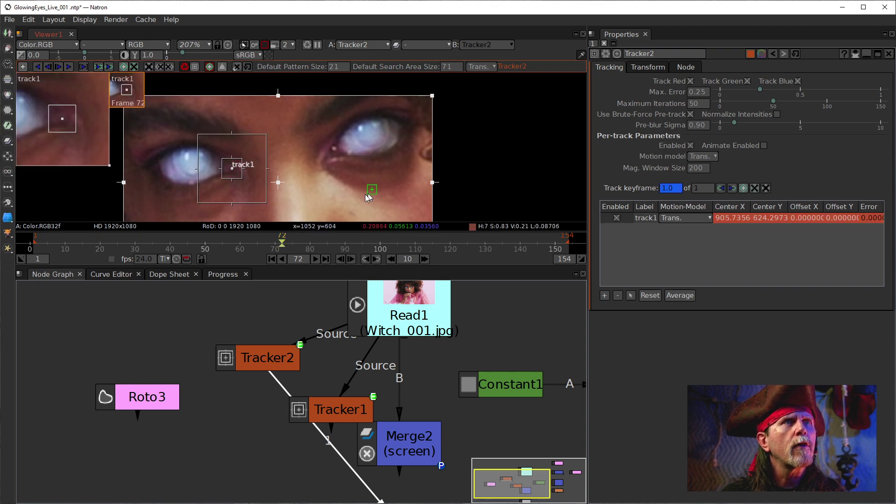
{"action": "left_click", "coordinate": [334, 152]}
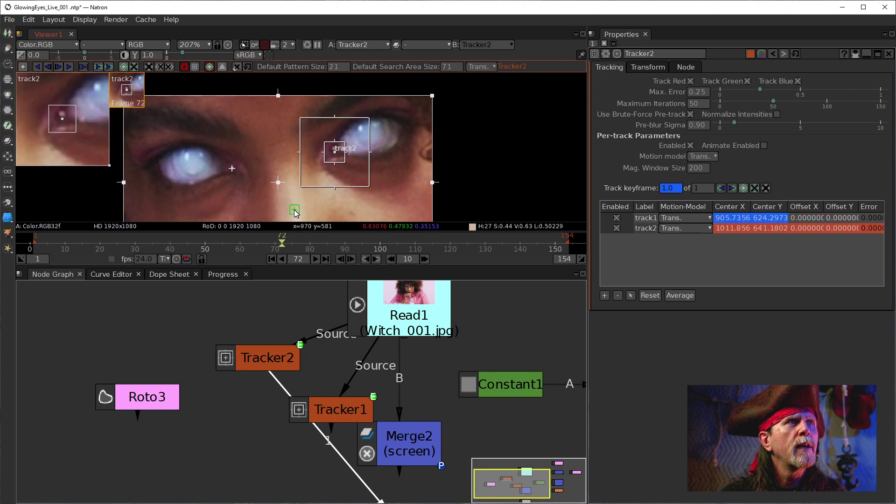
Track track1 forward from frame 72 to frame 120 and set a track keyframe at frame 119.
{"action": "left_click", "coordinate": [655, 218]}
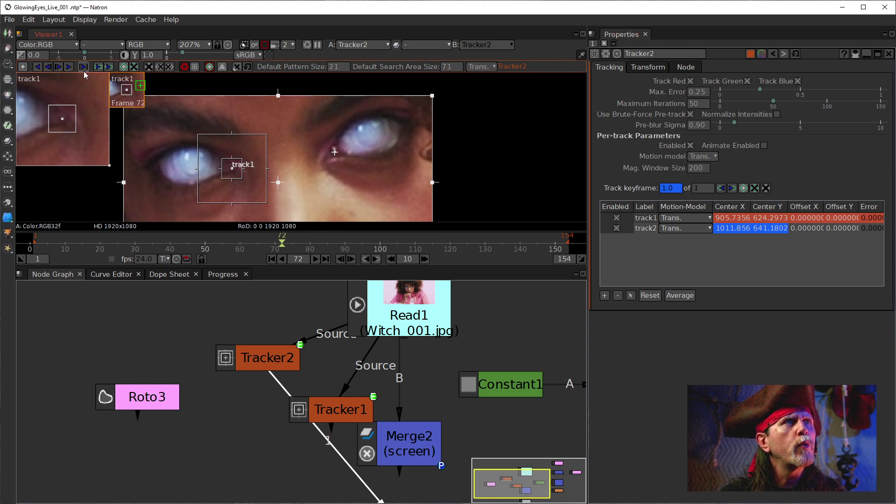
{"action": "left_click", "coordinate": [68, 66]}
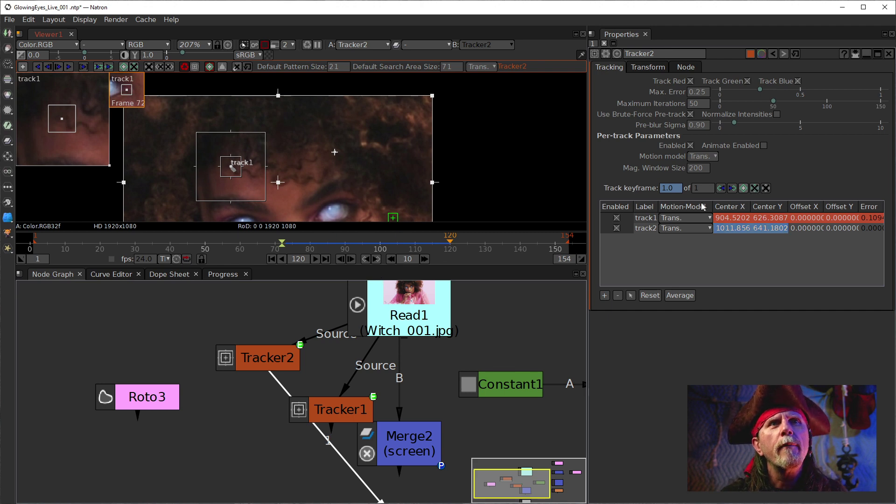
{"action": "left_click", "coordinate": [341, 259]}
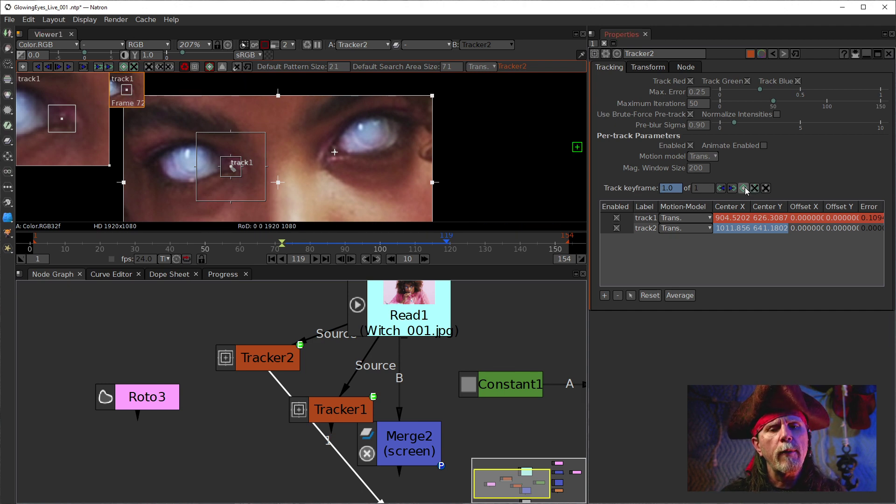
{"action": "left_click", "coordinate": [123, 67]}
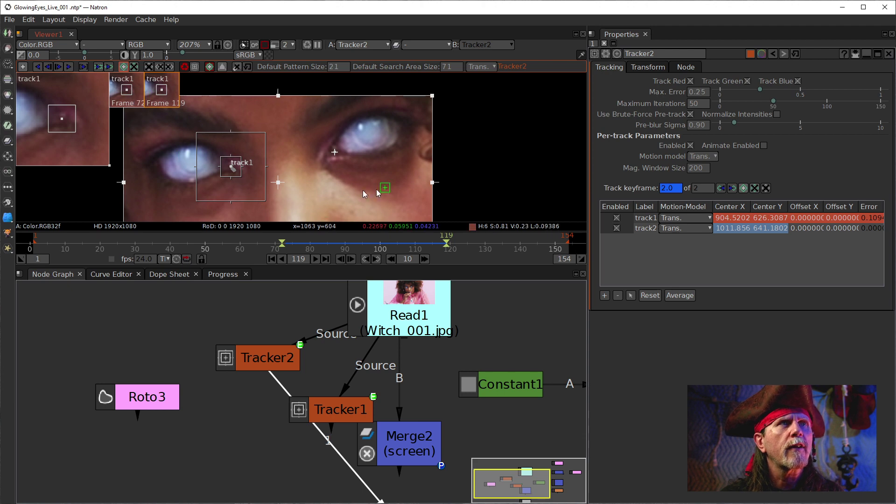
Track track2 forward from frame 72 to frame 120 and set a track keyframe at frame 119.
{"action": "left_click", "coordinate": [644, 229]}
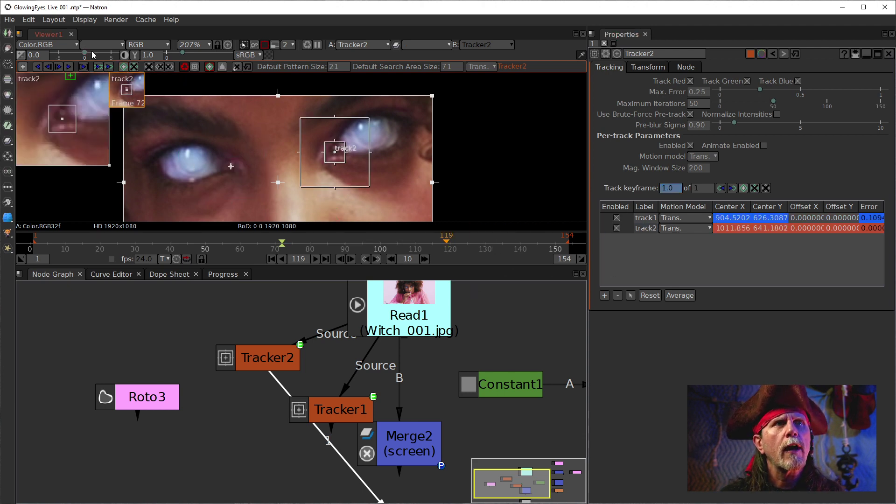
{"action": "left_click", "coordinate": [724, 190]}
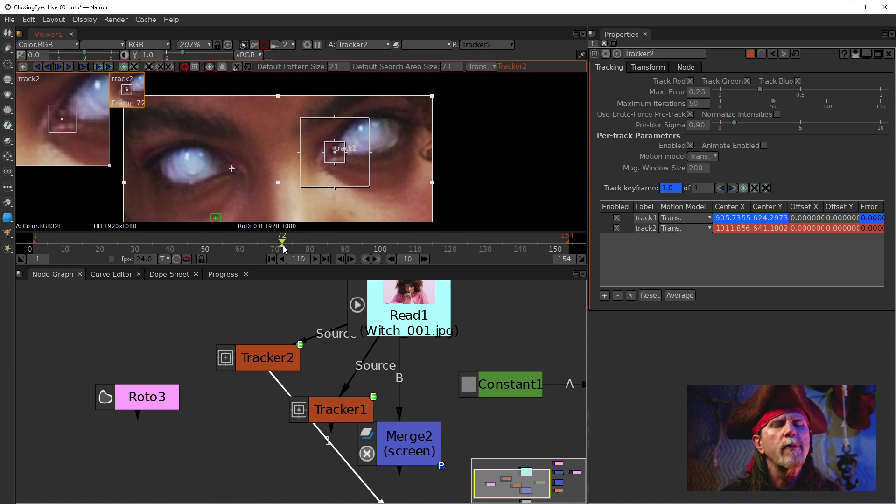
{"action": "left_click", "coordinate": [68, 67]}
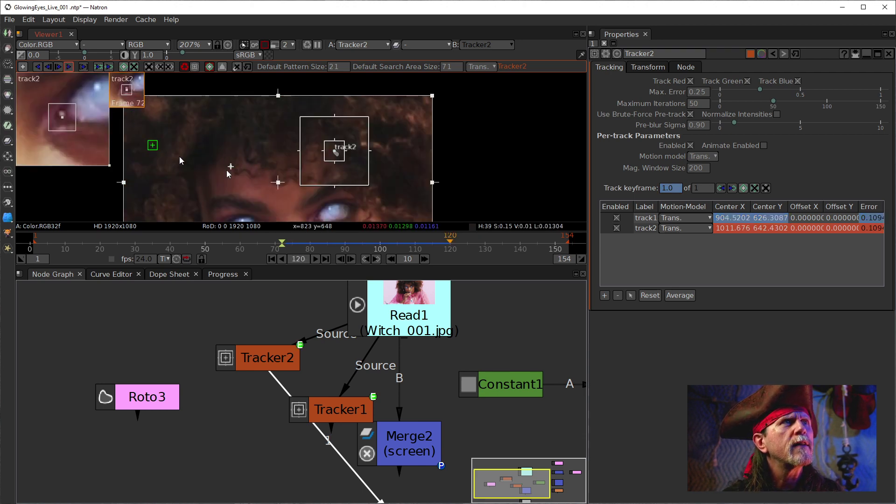
{"action": "left_click", "coordinate": [722, 189]}
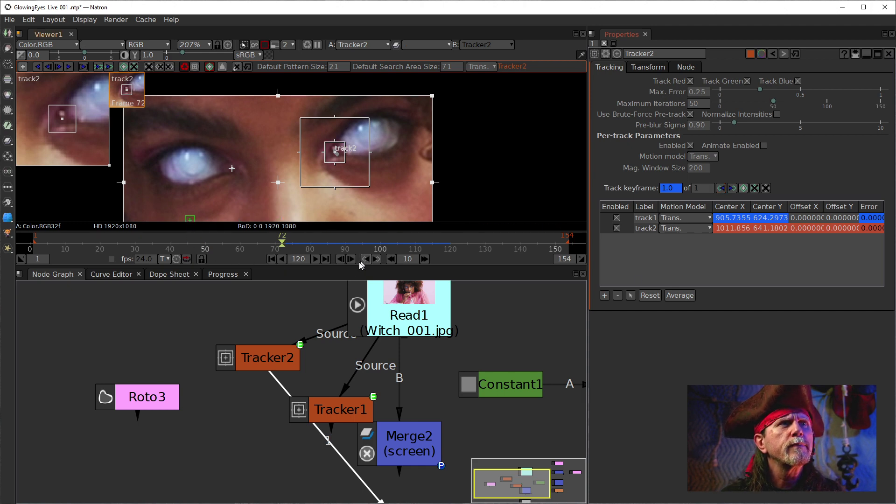
{"action": "left_click", "coordinate": [298, 259]}
{"action": "double_click", "coordinate": [299, 259]}
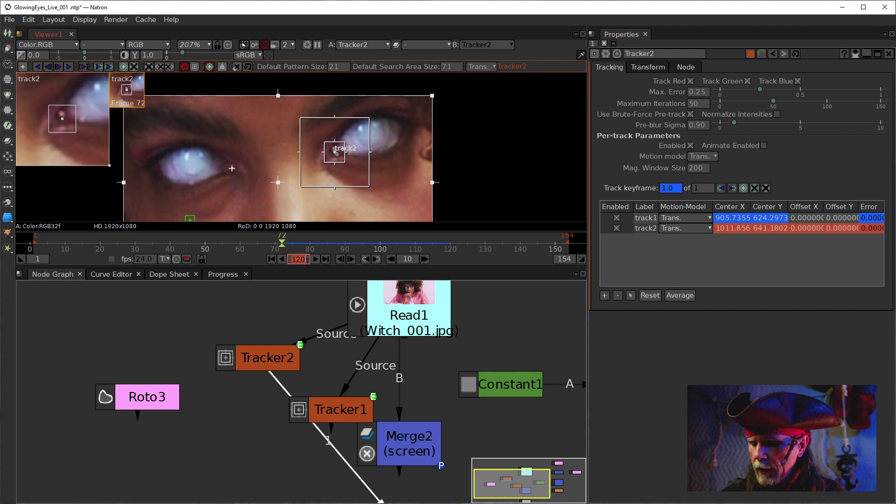
{"action": "type", "text": "72"}
{"action": "key", "text": "Return"}
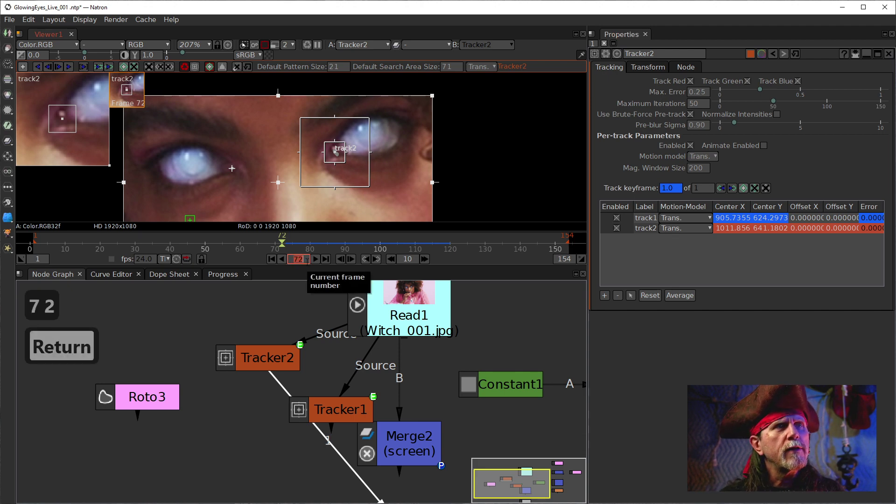
{"action": "left_click", "coordinate": [69, 67]}
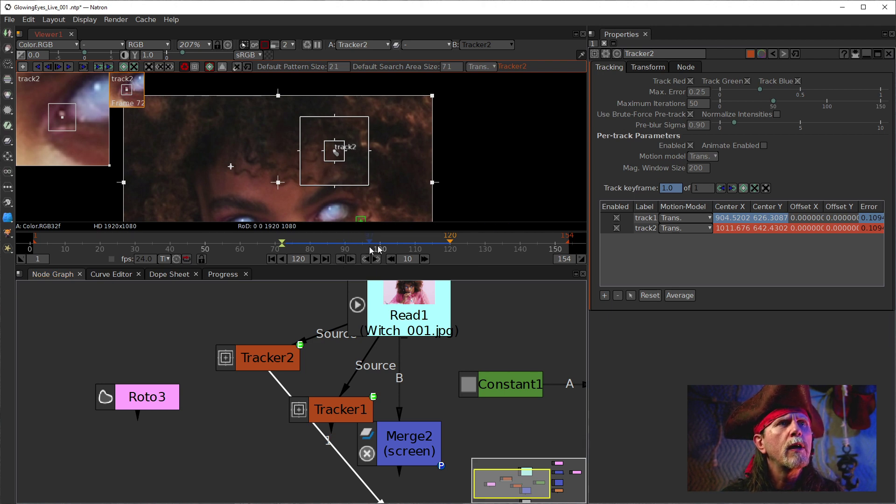
{"action": "left_click", "coordinate": [340, 258]}
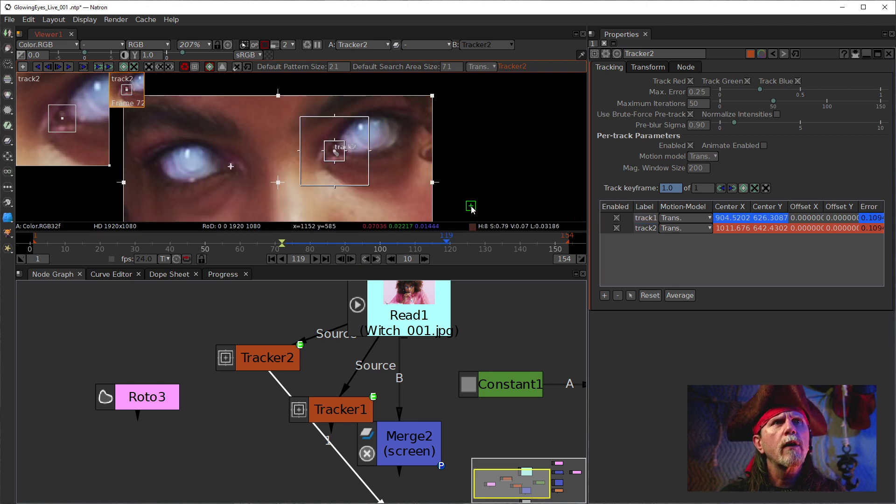
{"action": "left_click", "coordinate": [124, 67]}
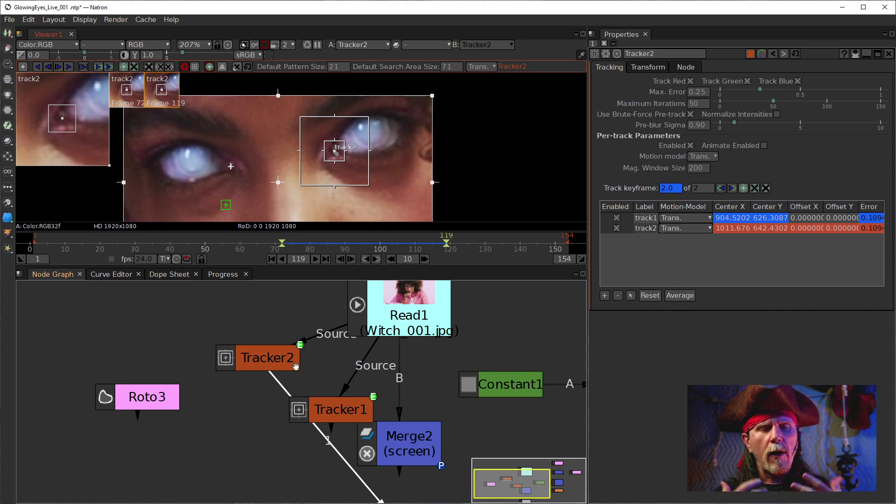
Label the Tracker2 node "Zoom in".
{"action": "left_click", "coordinate": [329, 413]}
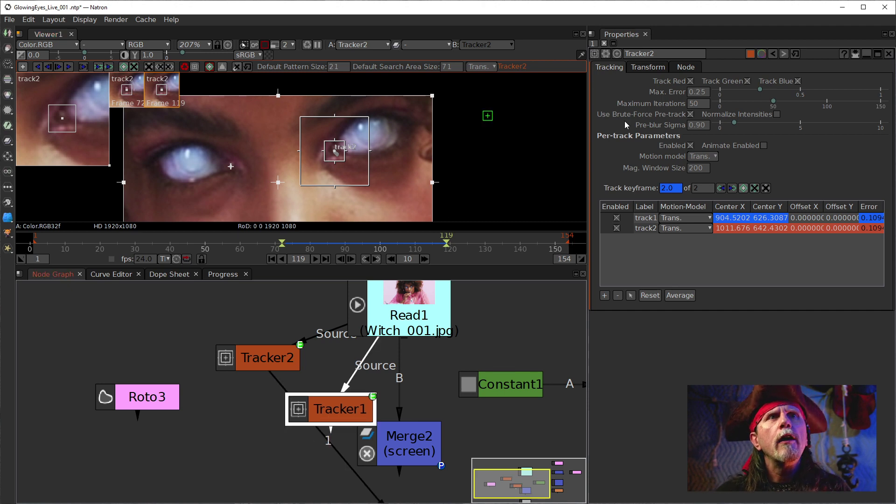
{"action": "left_click", "coordinate": [679, 69]}
{"action": "left_click", "coordinate": [791, 136]}
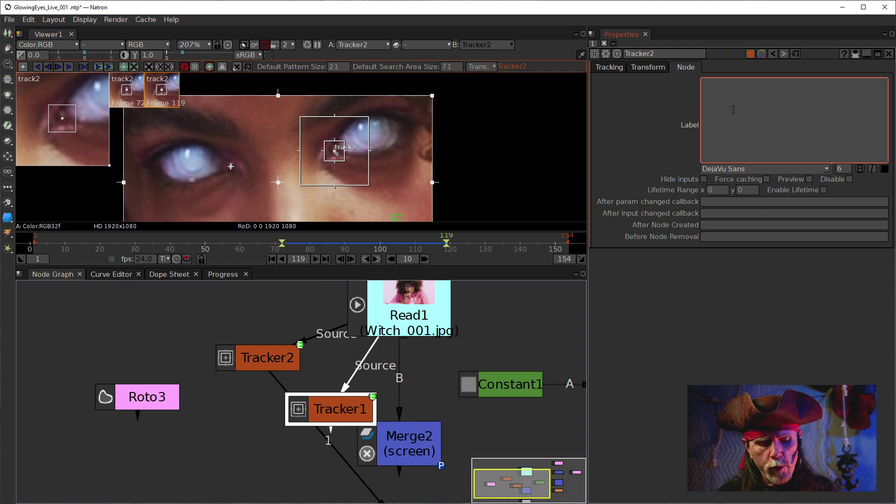
{"action": "type", "text": "Zoomke"}
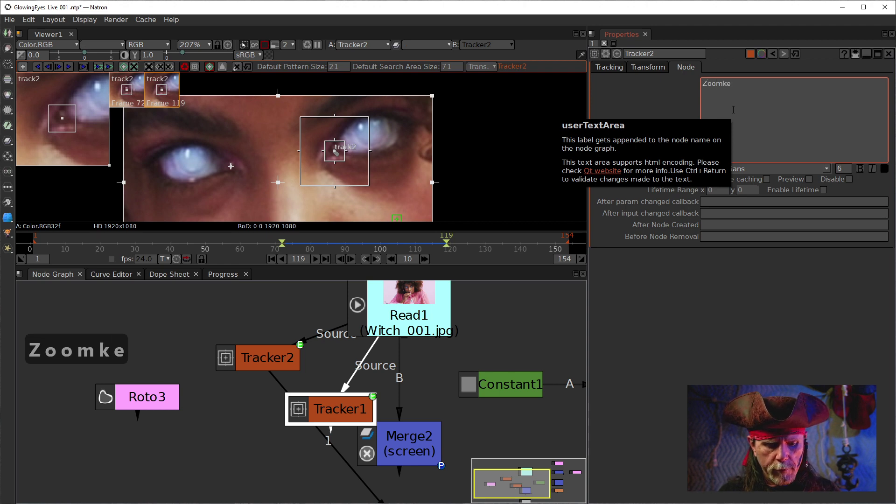
{"action": "key", "text": "BackSpace"}
{"action": "type", "text": "in"}
{"action": "left_click", "coordinate": [462, 290]}
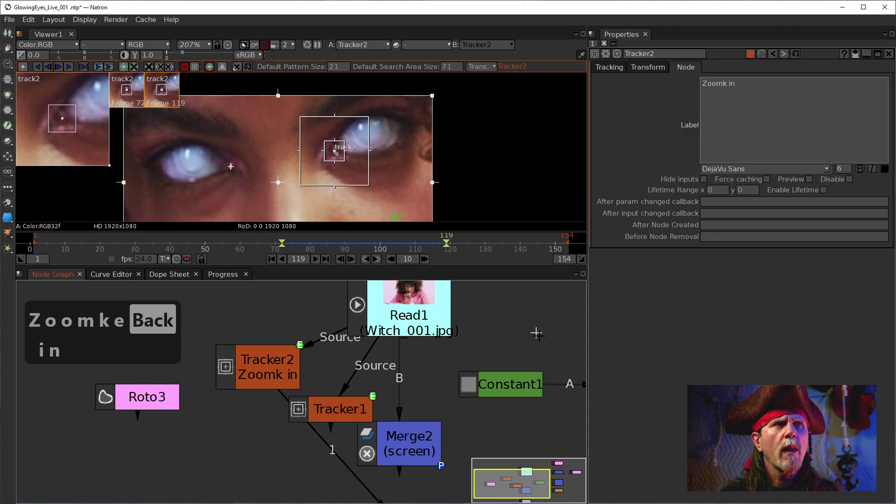
{"action": "left_click", "coordinate": [744, 104]}
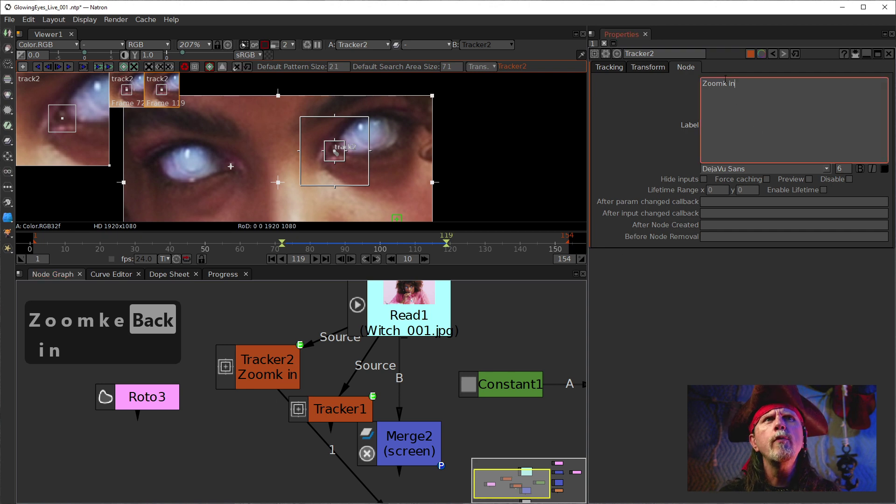
{"action": "key", "text": "BackSpace"}
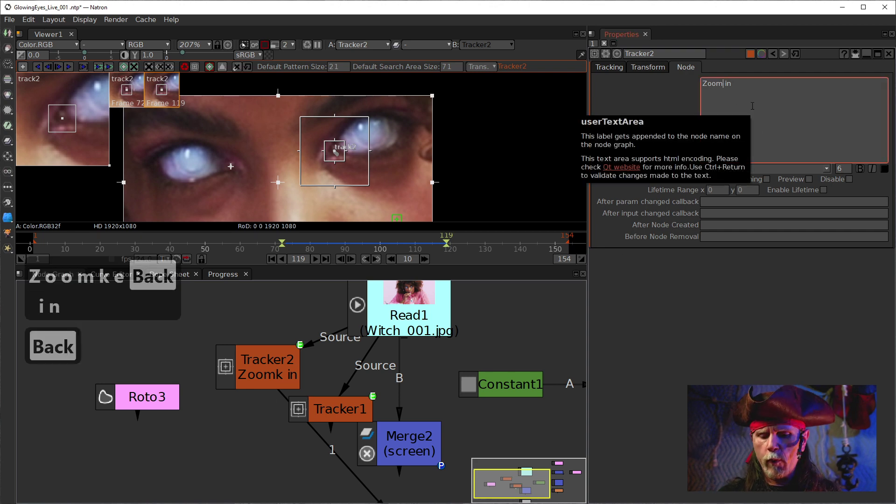
Label the Tracker1 node "Zoom out".
{"action": "double_click", "coordinate": [344, 411]}
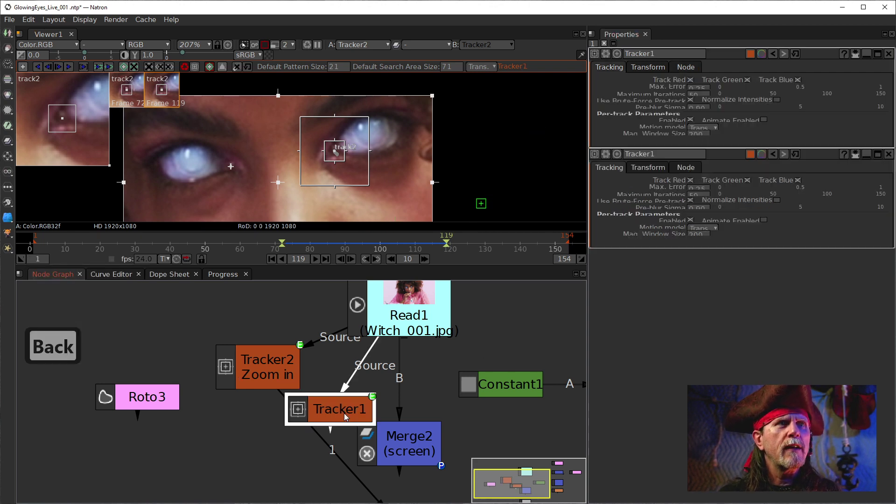
{"action": "left_click", "coordinate": [686, 67]}
{"action": "left_click", "coordinate": [754, 116]}
{"action": "type", "text": "Z"}
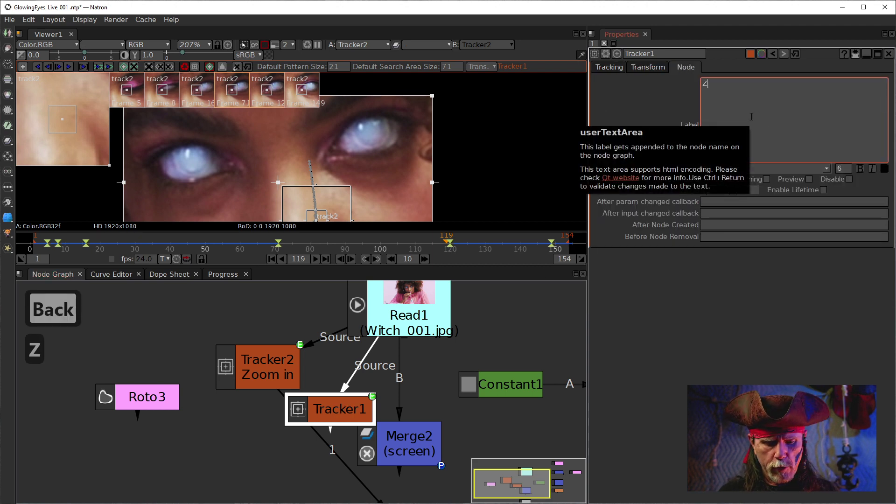
{"action": "type", "text": "oom out"}
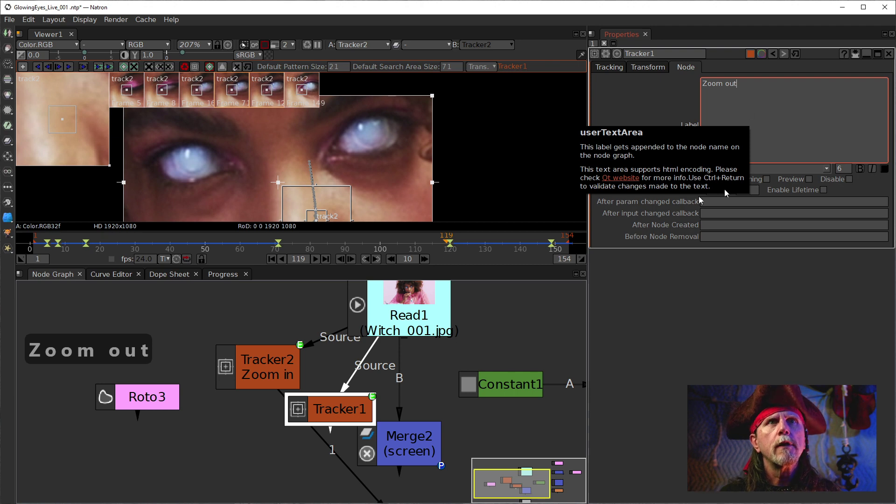
{"action": "left_click", "coordinate": [551, 345]}
Separate the overlapping Tracker1 and Tracker2 nodes and show Tracker1's output in the viewer.
{"action": "left_click_drag", "start_coordinate": [349, 425], "coordinate": [331, 415]}
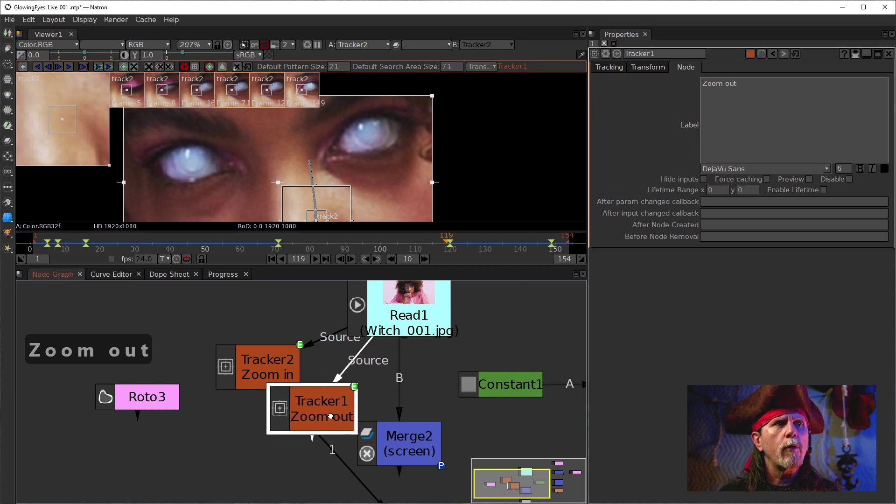
{"action": "left_click_drag", "start_coordinate": [268, 365], "coordinate": [234, 344]}
{"action": "mouse_move", "coordinate": [317, 430]}
{"action": "left_mouse_down"}
{"action": "mouse_move", "coordinate": [327, 399]}
{"action": "mouse_move", "coordinate": [311, 380]}
{"action": "left_mouse_up"}
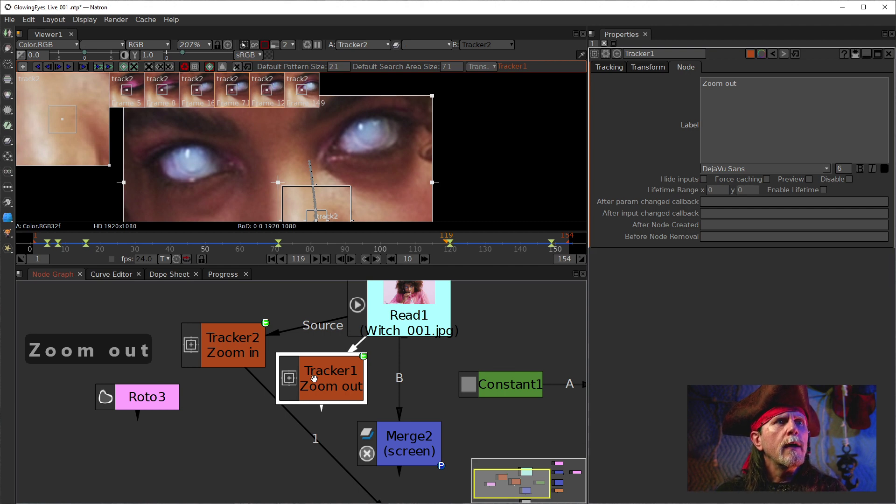
{"action": "key", "text": "1"}
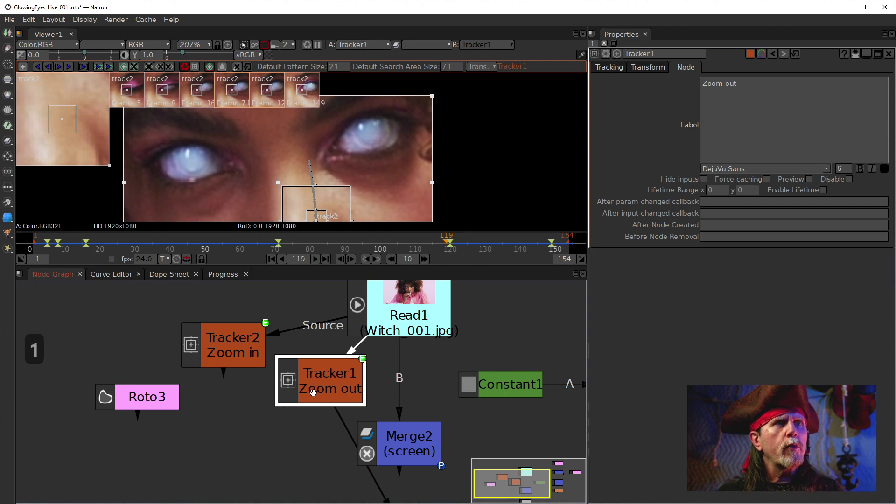
Move Tracker1 down close to Viewer1 and bring Roto3 up near the connection from Read1.
{"action": "scroll", "coordinate": [309, 394], "scroll_direction": "down", "scroll_amount": 3}
{"action": "left_click_drag", "start_coordinate": [212, 395], "coordinate": [239, 439]}
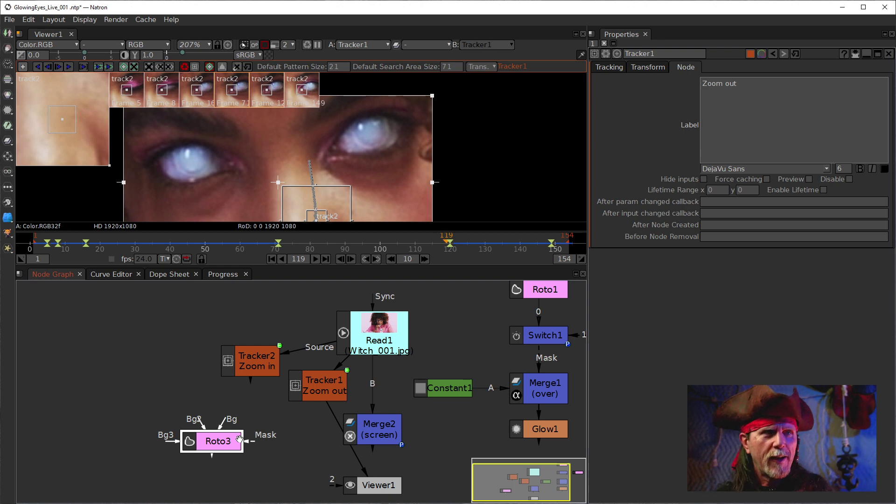
{"action": "left_click_drag", "start_coordinate": [220, 424], "coordinate": [273, 411]}
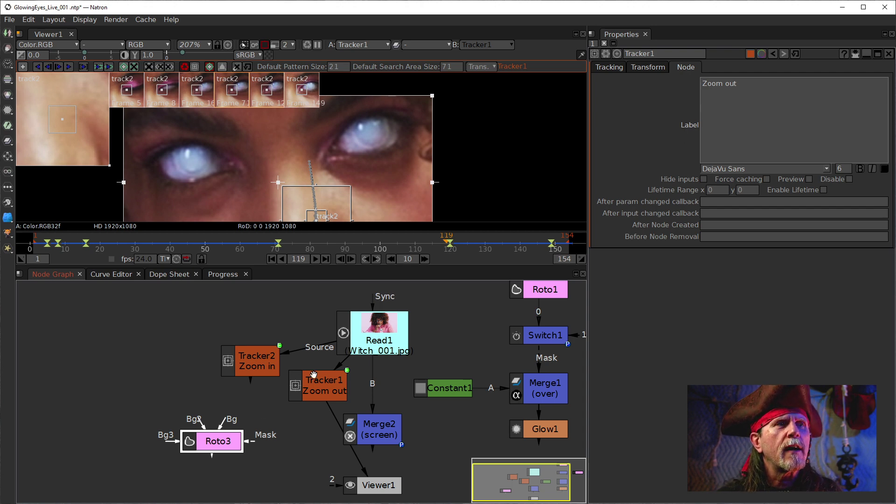
{"action": "left_click_drag", "start_coordinate": [308, 376], "coordinate": [299, 399]}
{"action": "left_click_drag", "start_coordinate": [218, 442], "coordinate": [327, 376]}
{"action": "left_click_drag", "start_coordinate": [322, 409], "coordinate": [290, 426]}
{"action": "mouse_move", "coordinate": [313, 381]}
{"action": "left_mouse_down"}
{"action": "mouse_move", "coordinate": [318, 404]}
{"action": "mouse_move", "coordinate": [301, 382]}
{"action": "left_mouse_up"}
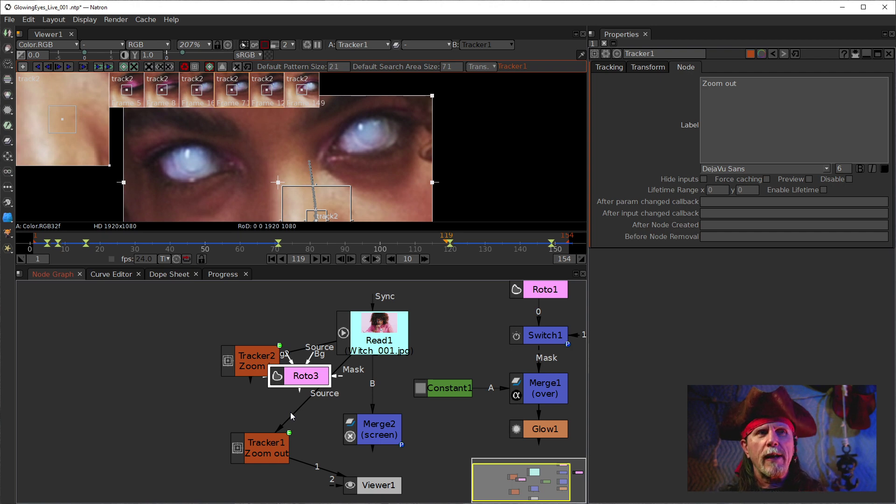
{"action": "left_click_drag", "start_coordinate": [311, 385], "coordinate": [296, 395]}
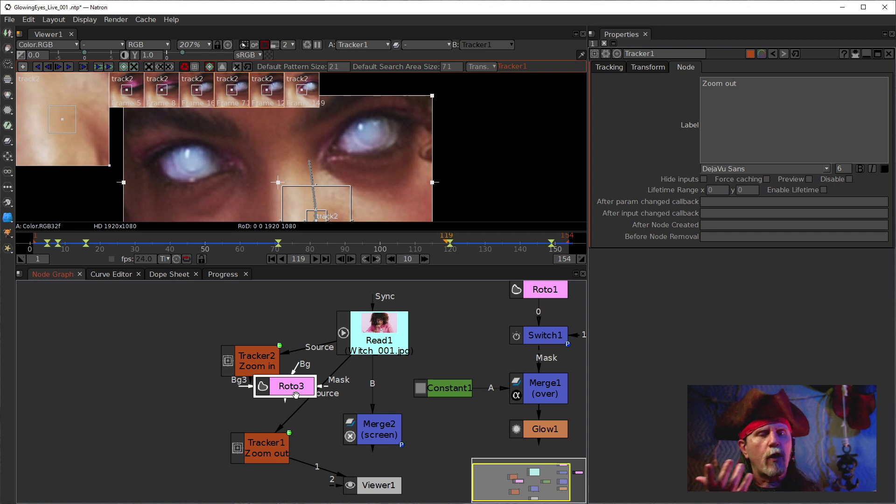
Insert Roto3 into the connection between Read1 and Tracker1, and move Tracker2 away to make room.
{"action": "left_click", "coordinate": [303, 372]}
{"action": "left_click_drag", "start_coordinate": [294, 386], "coordinate": [343, 351]}
{"action": "left_click_drag", "start_coordinate": [256, 357], "coordinate": [156, 367]}
{"action": "left_click_drag", "start_coordinate": [291, 426], "coordinate": [278, 403]}
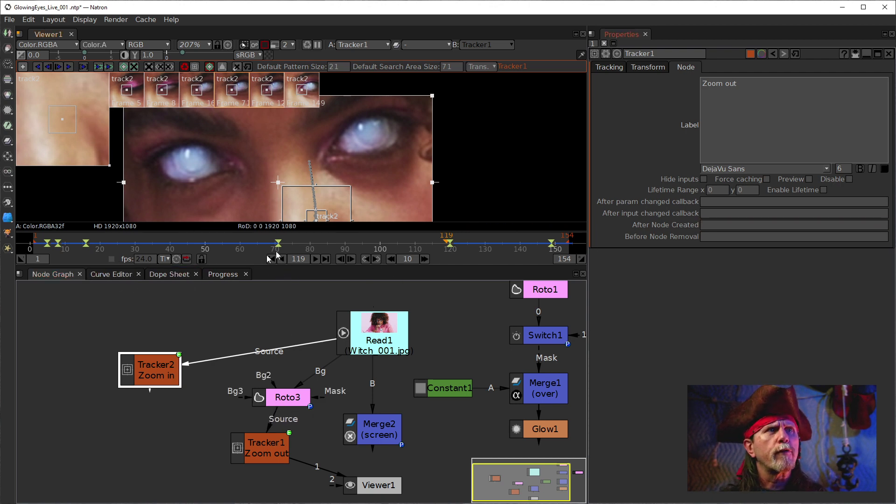
Go to frame 16 and open the settings of Roto3.
{"action": "left_click", "coordinate": [301, 259]}
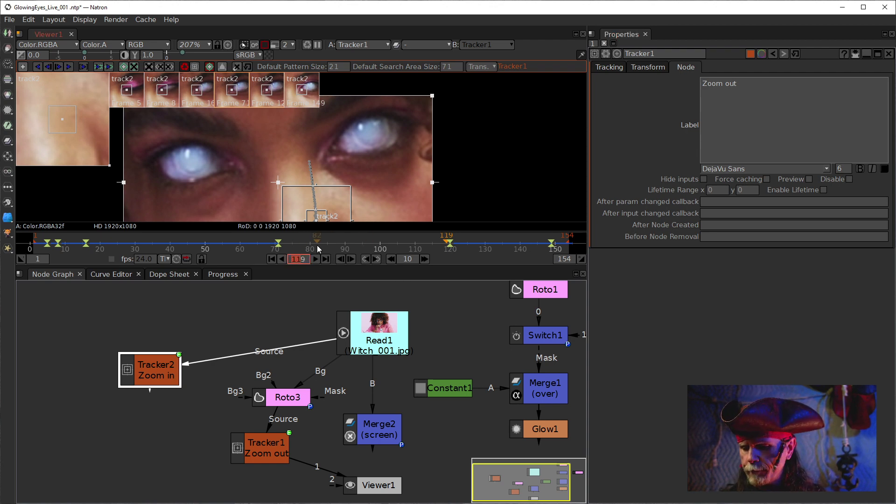
{"action": "type", "text": "16"}
{"action": "key", "text": "Delete"}
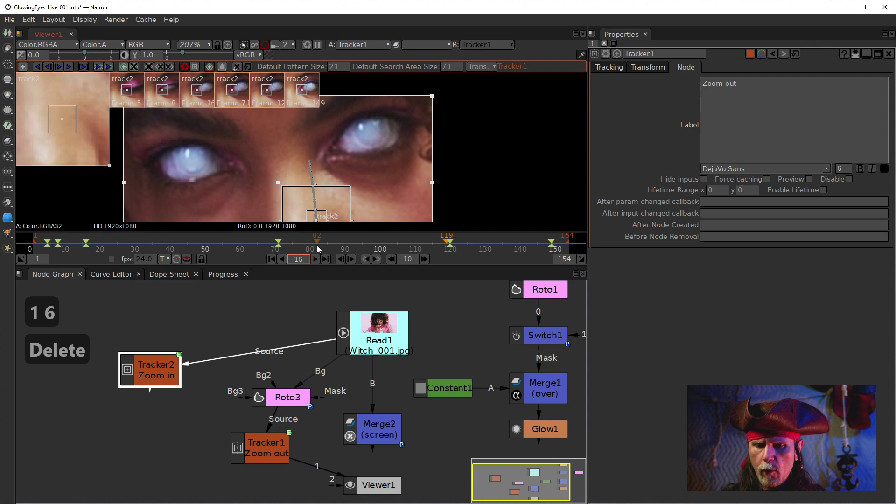
{"action": "key", "text": "Return"}
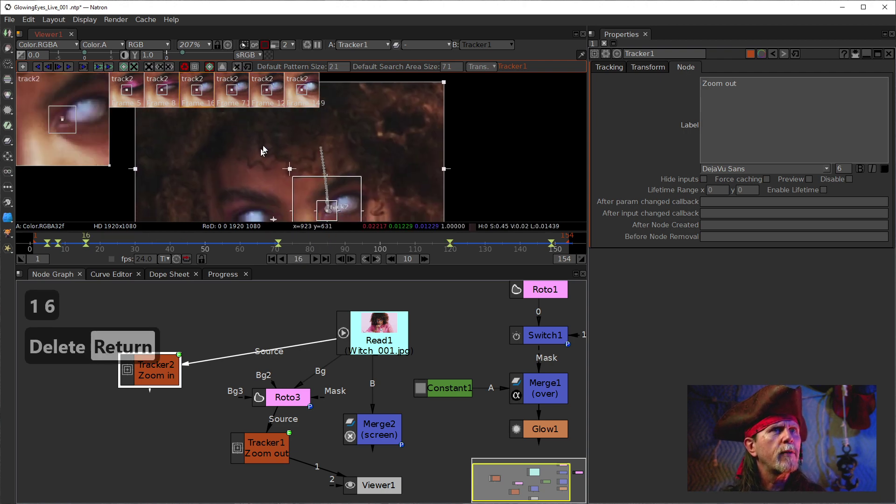
{"action": "left_click", "coordinate": [269, 366]}
{"action": "left_click", "coordinate": [282, 397]}
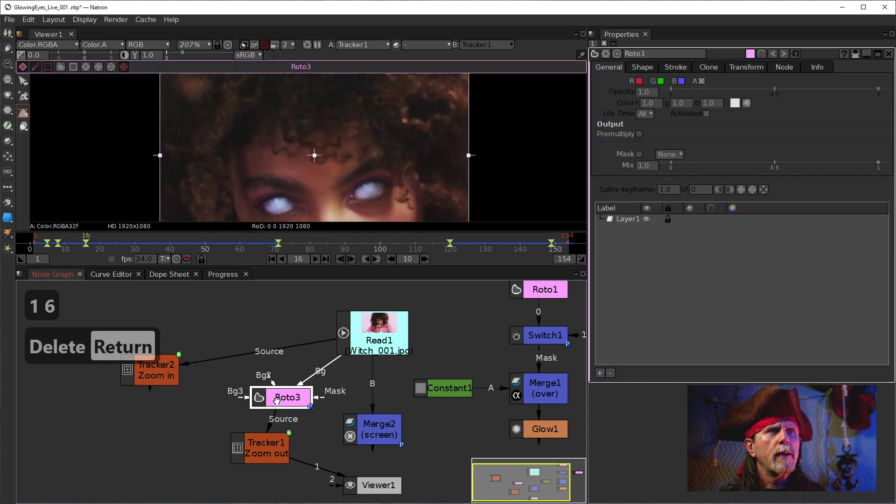
Draw a closed four-point Bezier in Roto3 around the white eye left of the nose and widen its lower curve.
{"action": "scroll", "coordinate": [260, 170], "scroll_direction": "up", "scroll_amount": 2}
{"action": "scroll", "coordinate": [271, 143], "scroll_direction": "up", "scroll_amount": 2}
{"action": "left_click_drag", "start_coordinate": [268, 213], "coordinate": [255, 151]}
{"action": "scroll", "coordinate": [298, 164], "scroll_direction": "up", "scroll_amount": 5}
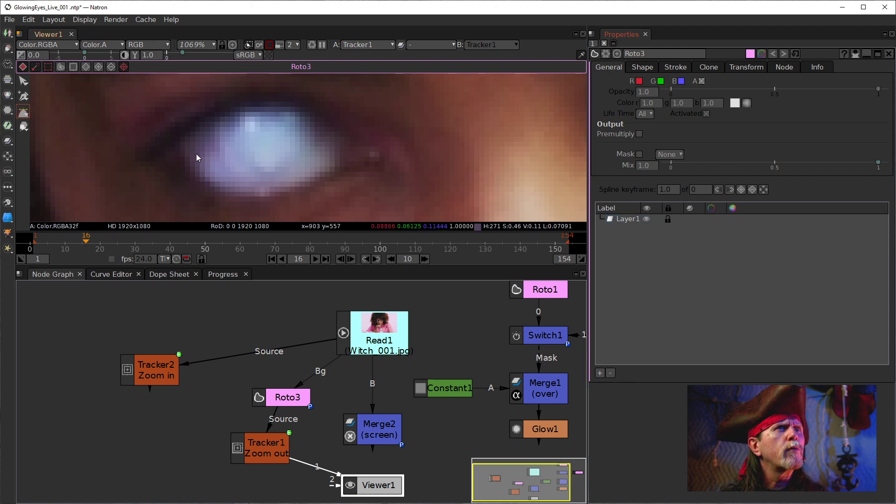
{"action": "left_click", "coordinate": [174, 146]}
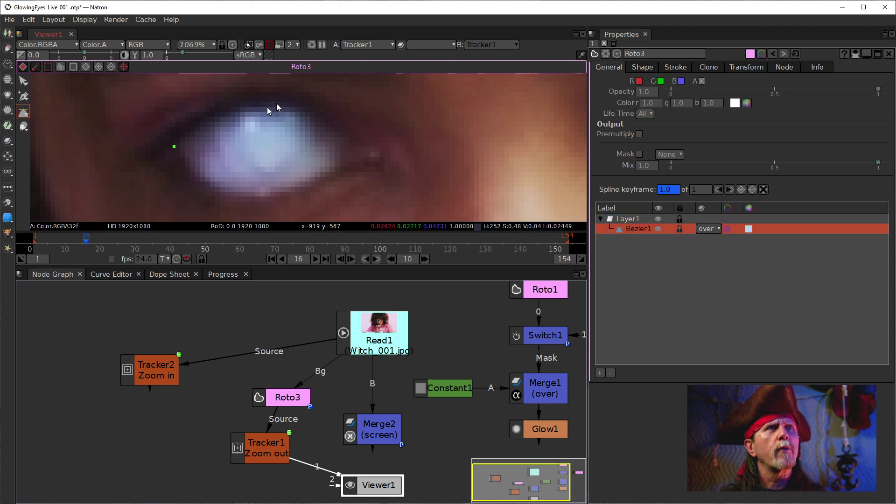
{"action": "left_click_drag", "start_coordinate": [265, 106], "coordinate": [333, 109]}
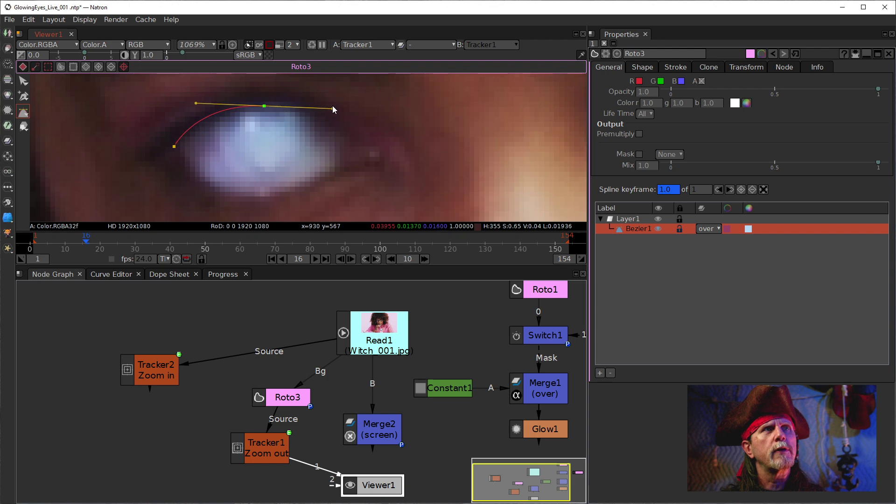
{"action": "left_click_drag", "start_coordinate": [351, 153], "coordinate": [351, 168]}
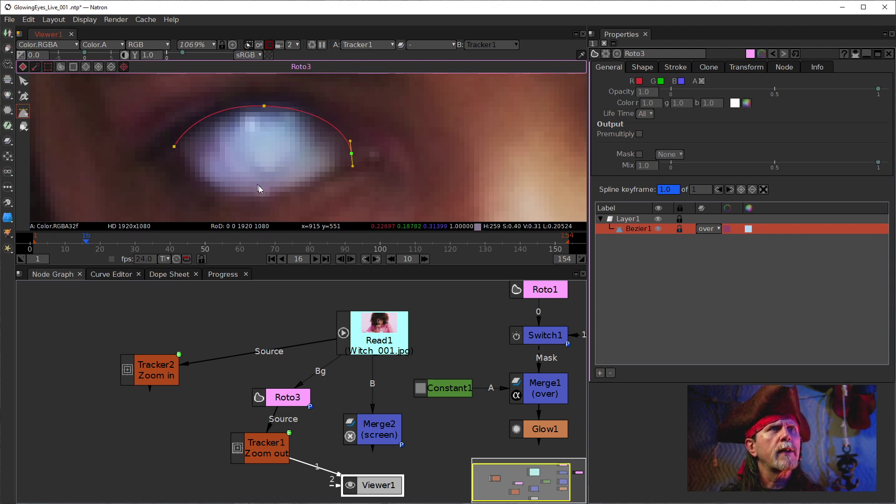
{"action": "left_click_drag", "start_coordinate": [265, 195], "coordinate": [225, 195]}
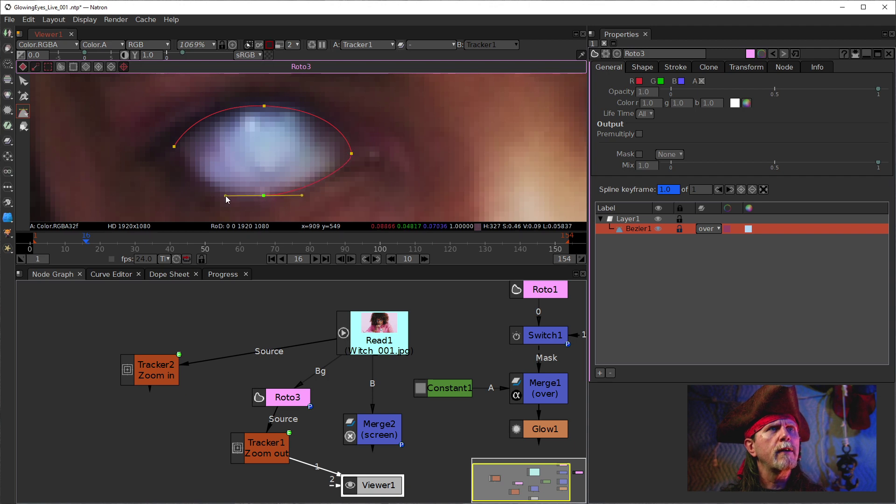
{"action": "left_click", "coordinate": [174, 146]}
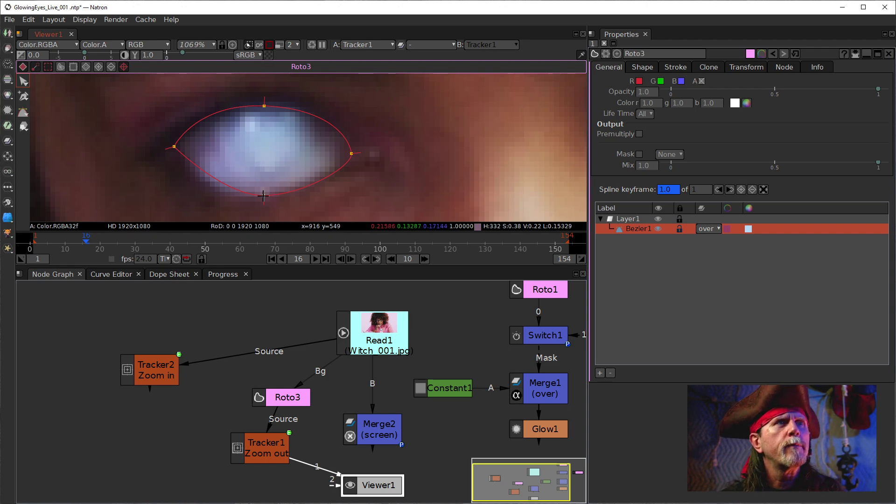
{"action": "left_click_drag", "start_coordinate": [263, 197], "coordinate": [205, 199]}
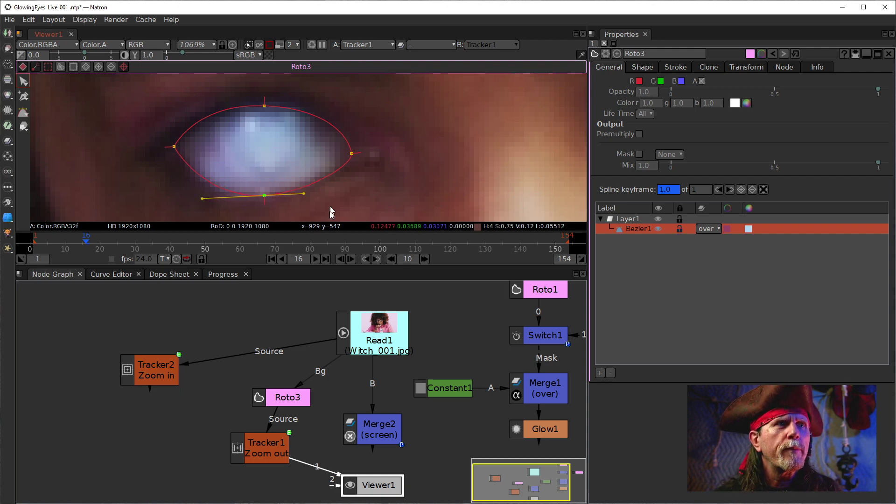
{"action": "left_click_drag", "start_coordinate": [445, 156], "coordinate": [424, 150]}
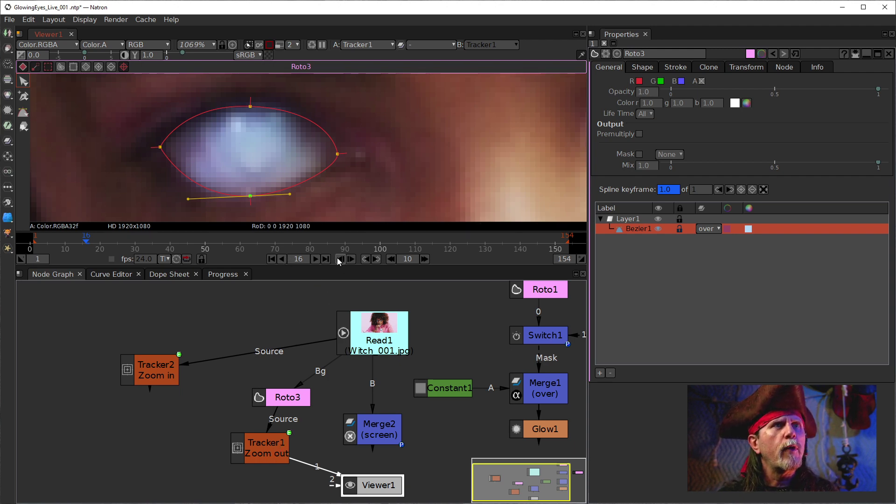
Set the motion type of the Zoom out tracker, Tracker1, to Match-Move.
{"action": "left_click", "coordinate": [270, 448]}
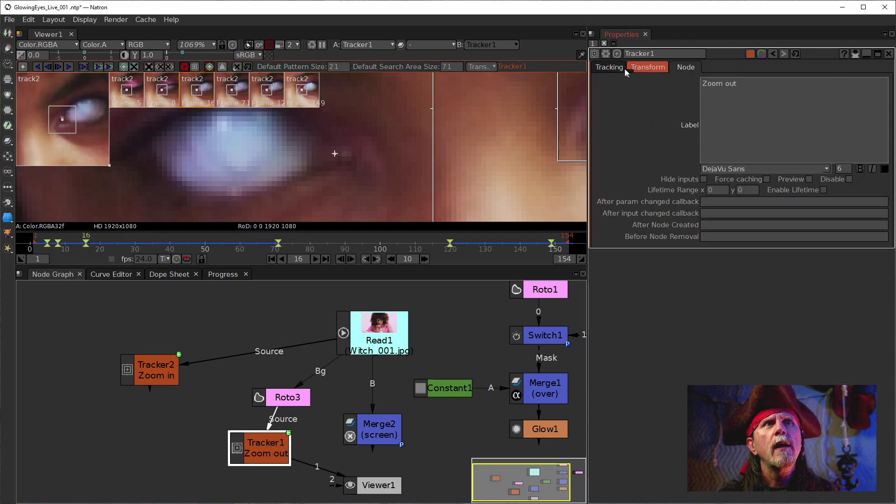
{"action": "left_click", "coordinate": [610, 67]}
{"action": "left_click", "coordinate": [647, 68]}
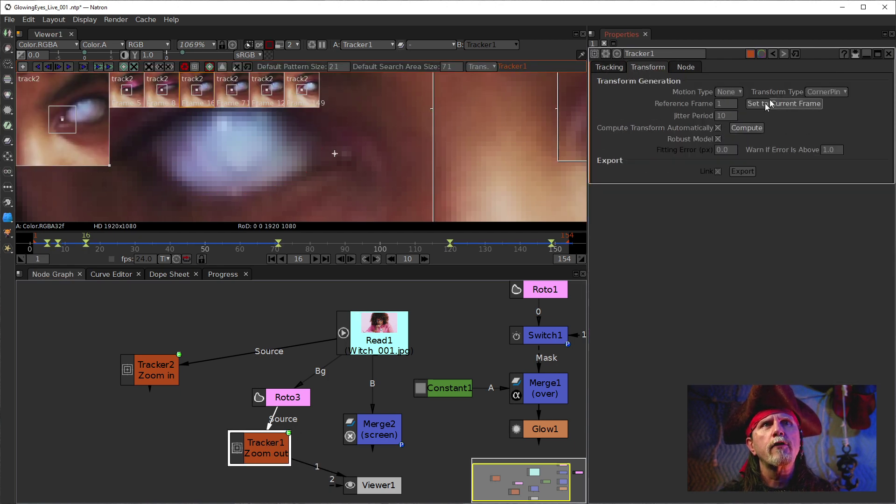
{"action": "left_click", "coordinate": [732, 92]}
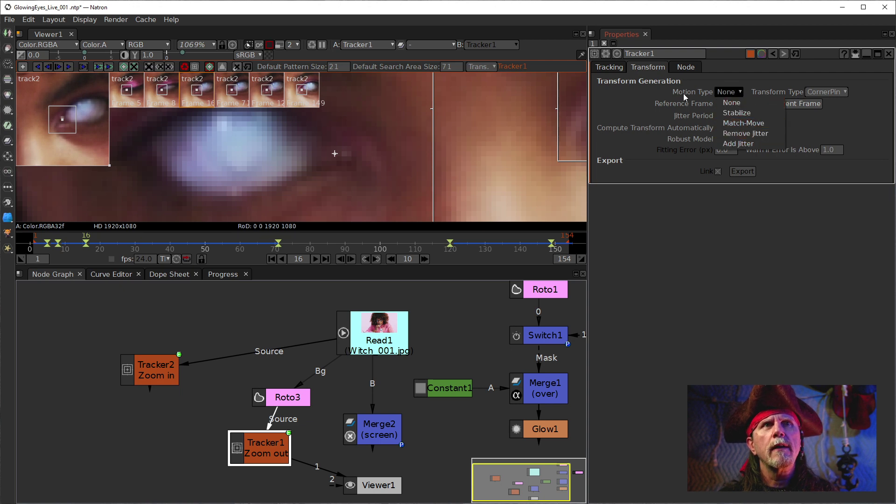
{"action": "left_click", "coordinate": [736, 124]}
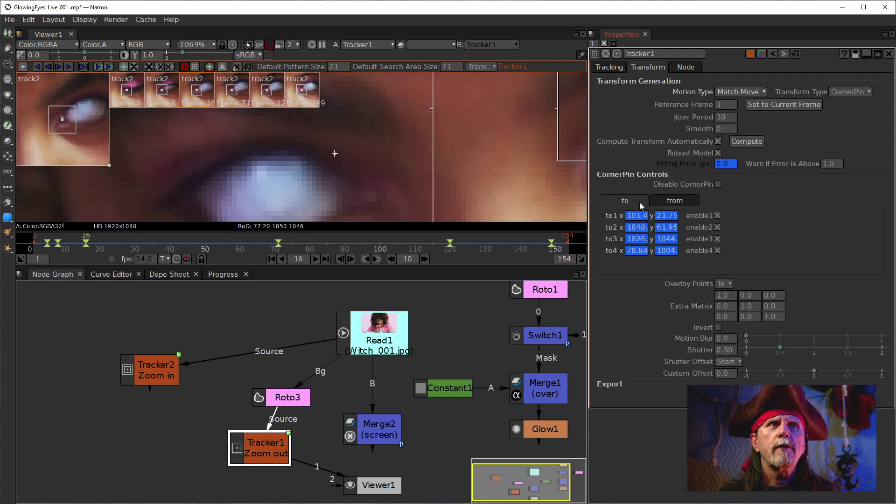
Disconnect Roto3's Bg input from Read1 and move Roto3 up, well above Tracker1.
{"action": "scroll", "coordinate": [379, 181], "scroll_direction": "down", "scroll_amount": 5}
{"action": "scroll", "coordinate": [448, 389], "scroll_direction": "down", "scroll_amount": 3}
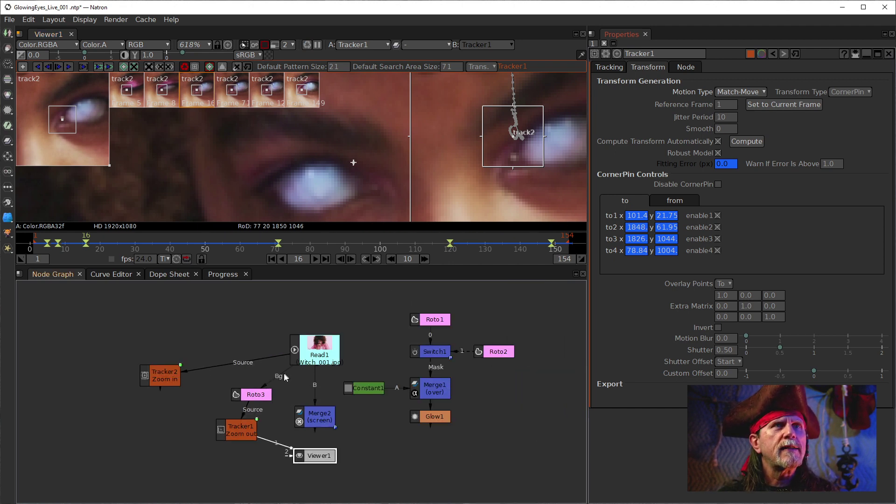
{"action": "scroll", "coordinate": [368, 150], "scroll_direction": "down", "scroll_amount": 10}
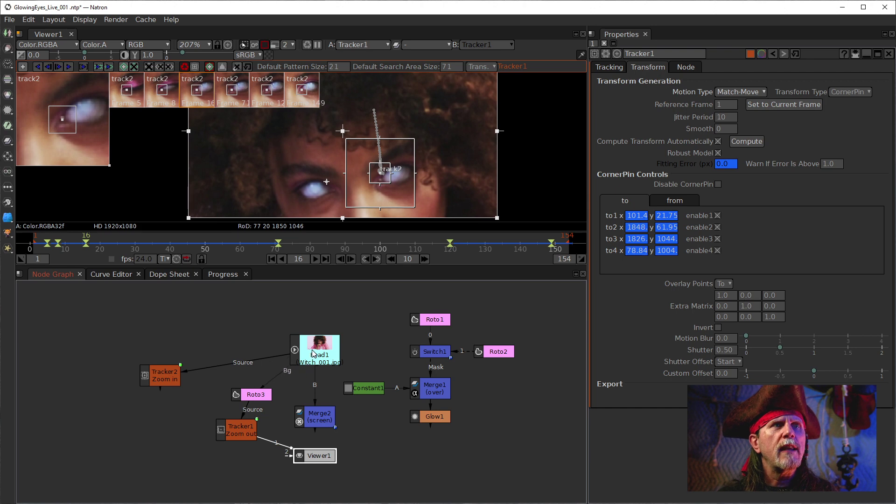
{"action": "mouse_move", "coordinate": [269, 331]}
{"action": "left_mouse_down"}
{"action": "mouse_move", "coordinate": [227, 333]}
{"action": "mouse_move", "coordinate": [320, 352]}
{"action": "mouse_move", "coordinate": [257, 336]}
{"action": "left_mouse_up"}
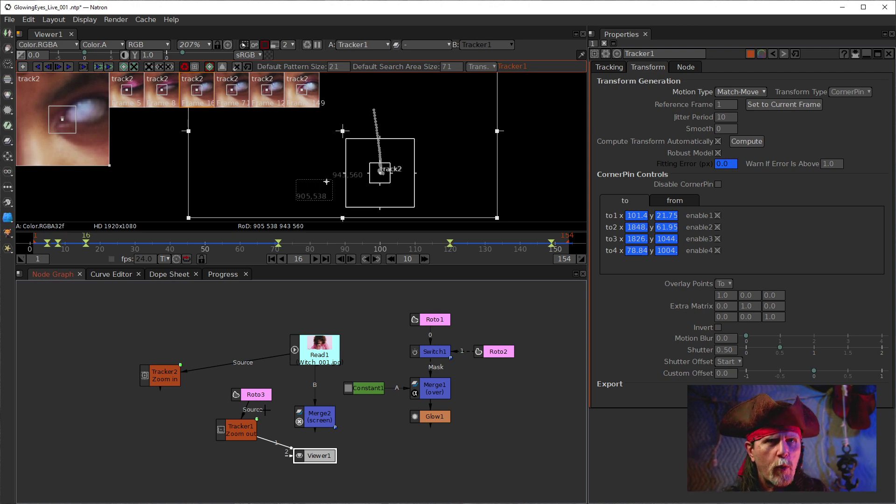
{"action": "left_click", "coordinate": [254, 348]}
{"action": "left_click_drag", "start_coordinate": [260, 399], "coordinate": [241, 394]}
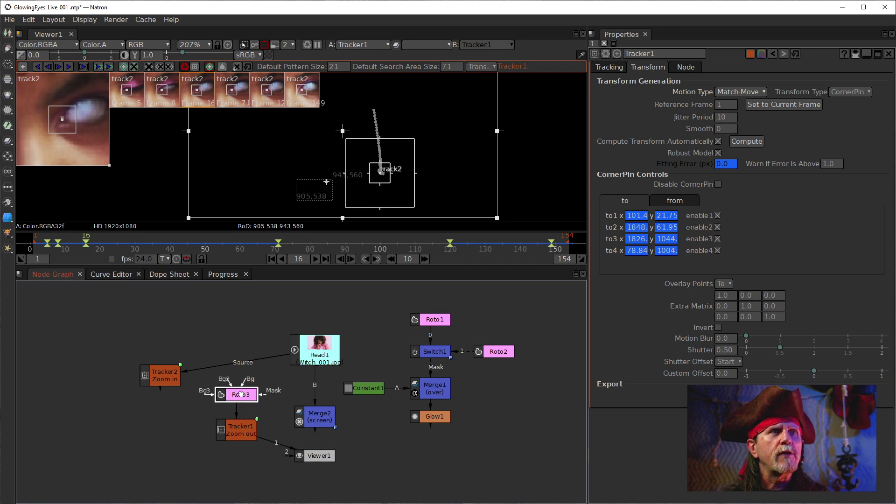
{"action": "left_click", "coordinate": [250, 351]}
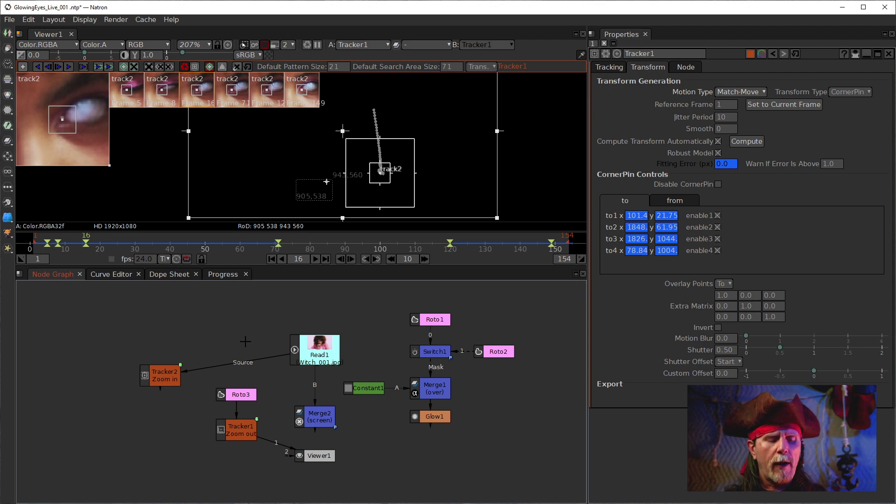
{"action": "left_click_drag", "start_coordinate": [234, 396], "coordinate": [234, 332]}
{"action": "left_click", "coordinate": [294, 392]}
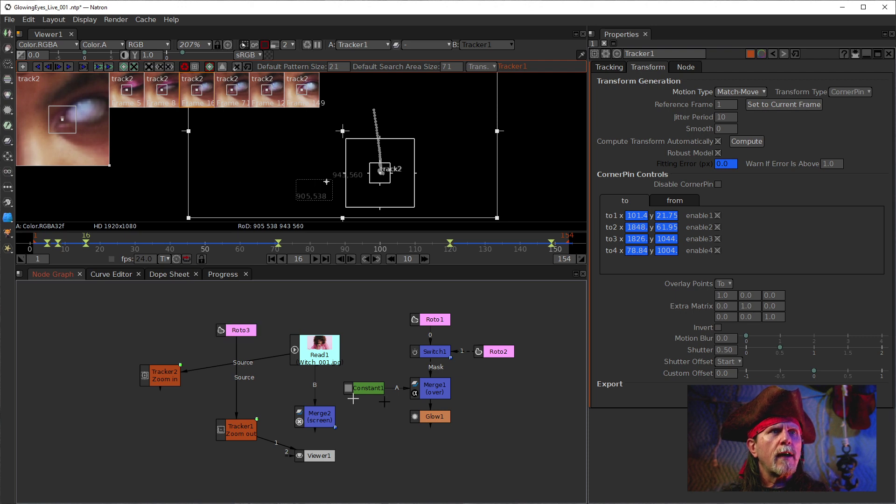
Duplicate Switch1, Constant1 and Merge1, connect the copied Merge's Mask to Roto3, and set the copied Switch aside.
{"action": "left_click_drag", "start_coordinate": [393, 337], "coordinate": [448, 403]}
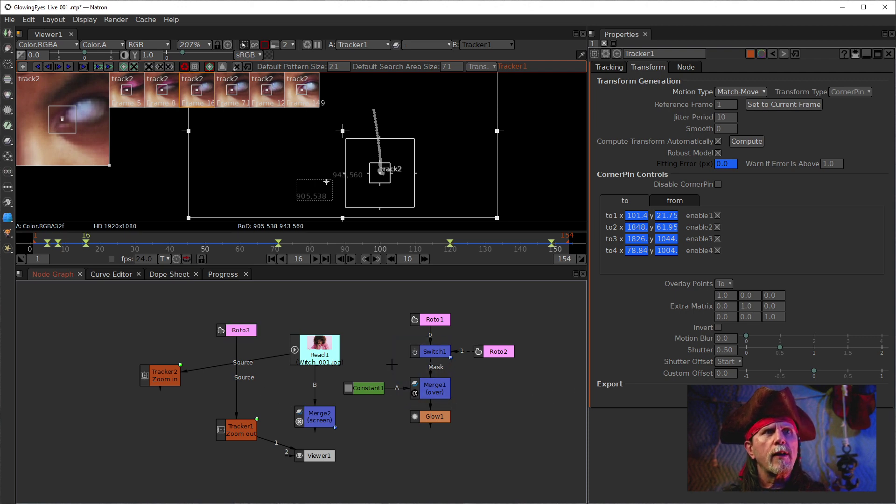
{"action": "left_click_drag", "start_coordinate": [392, 327], "coordinate": [327, 325]}
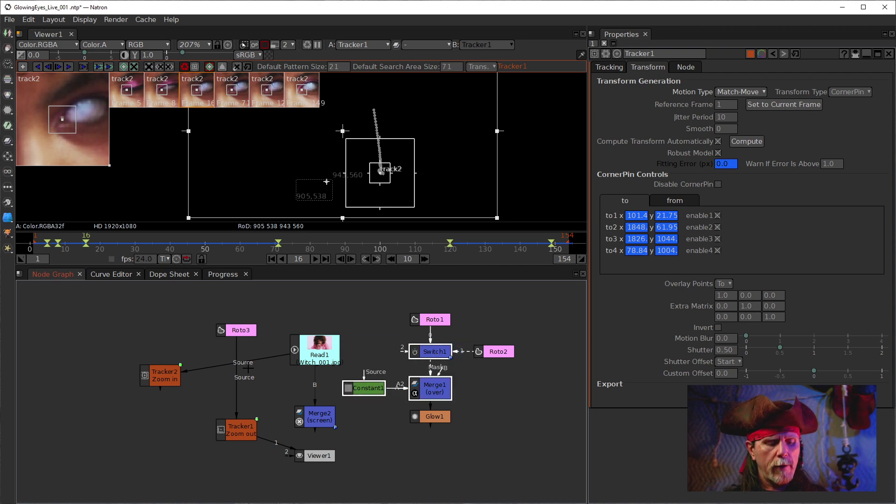
{"action": "key", "text": "alt+c"}
{"action": "mouse_move", "coordinate": [236, 367]}
{"action": "left_mouse_down"}
{"action": "mouse_move", "coordinate": [167, 350]}
{"action": "mouse_move", "coordinate": [232, 333]}
{"action": "mouse_move", "coordinate": [215, 348]}
{"action": "mouse_move", "coordinate": [221, 359]}
{"action": "mouse_move", "coordinate": [232, 335]}
{"action": "mouse_move", "coordinate": [214, 330]}
{"action": "left_mouse_up"}
{"action": "left_click", "coordinate": [191, 334]}
{"action": "left_click", "coordinate": [187, 355]}
{"action": "left_click_drag", "start_coordinate": [176, 358], "coordinate": [81, 313]}
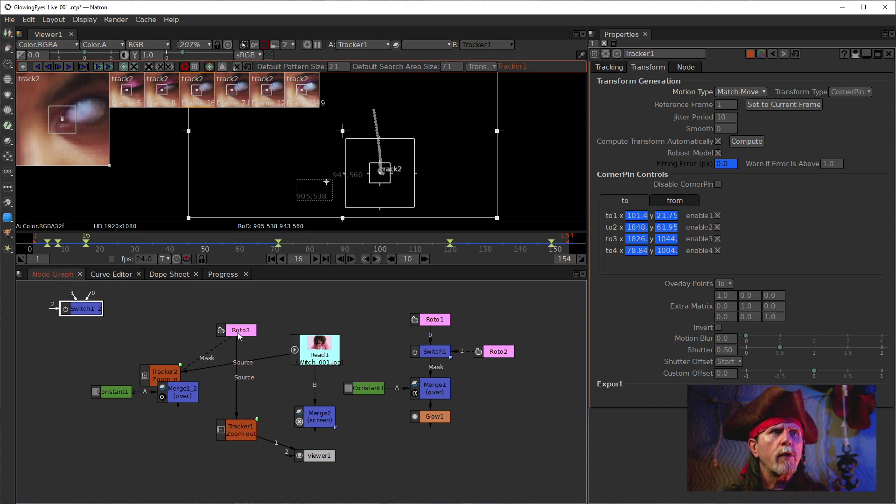
Arrange the copied Merge below Roto3, with the copied Constant slightly lower beside it.
{"action": "left_click_drag", "start_coordinate": [179, 396], "coordinate": [210, 395]}
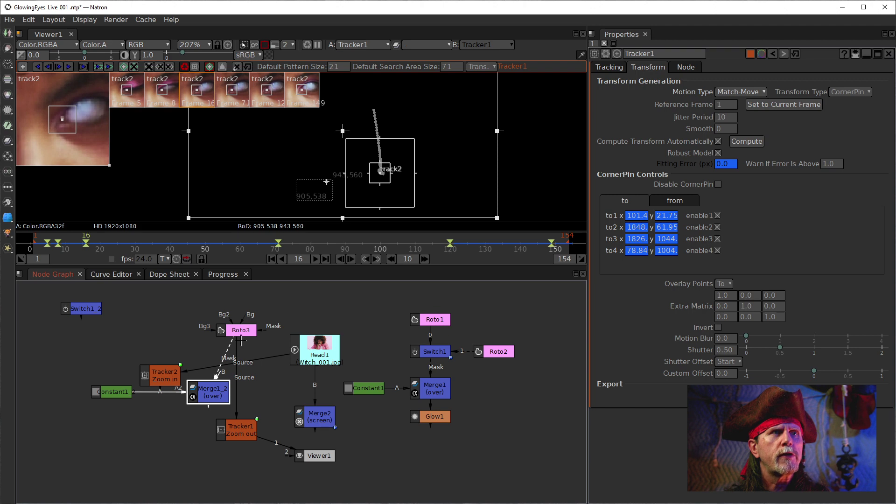
{"action": "left_click_drag", "start_coordinate": [219, 389], "coordinate": [216, 388]}
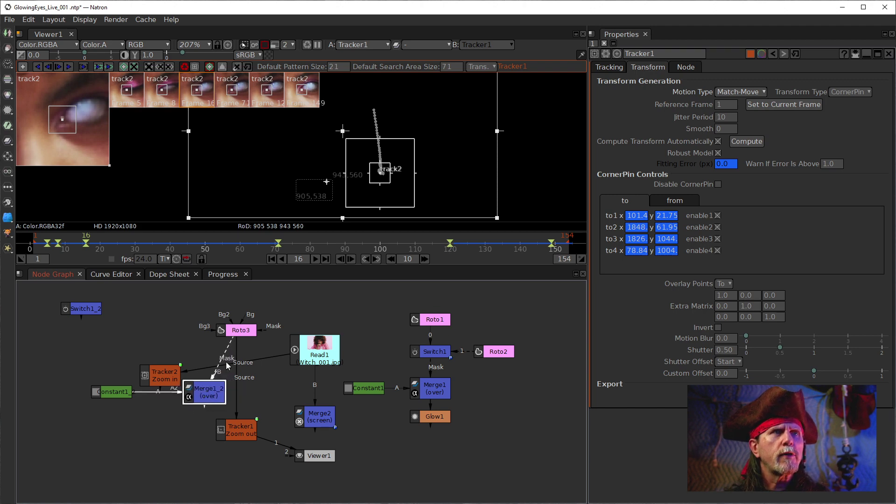
{"action": "left_click_drag", "start_coordinate": [235, 326], "coordinate": [224, 314]}
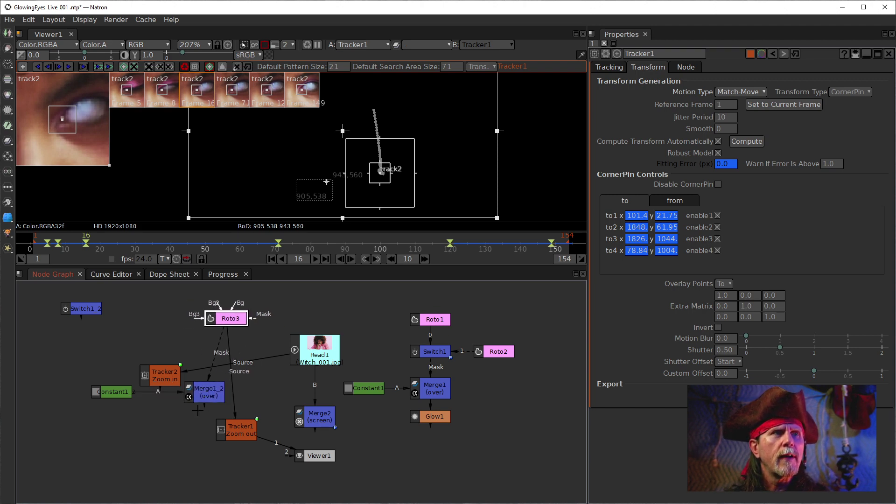
{"action": "left_click_drag", "start_coordinate": [112, 392], "coordinate": [116, 406]}
{"action": "left_click", "coordinate": [206, 390]}
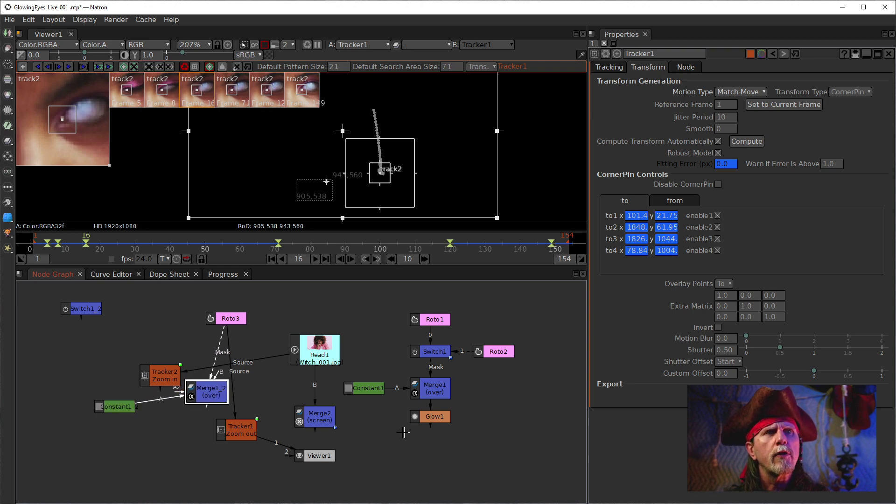
Move the copied Merge node directly above Tracker1 and open its settings.
{"action": "left_click", "coordinate": [122, 405]}
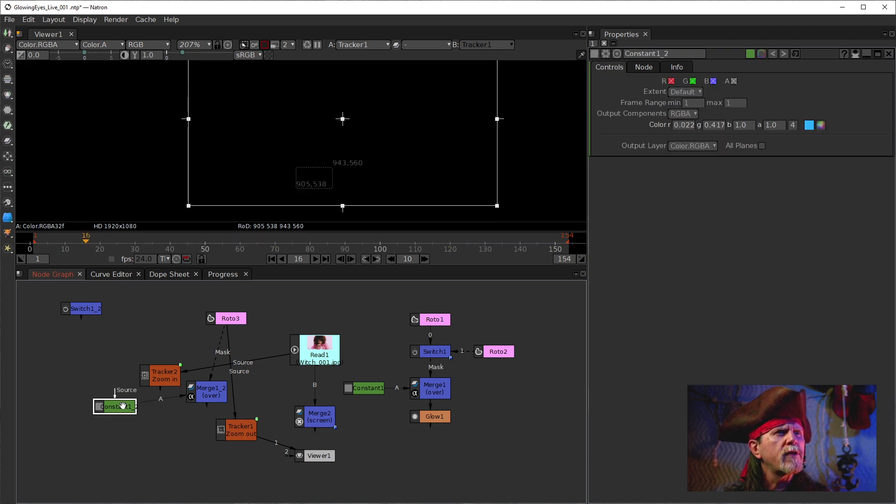
{"action": "left_click", "coordinate": [213, 396]}
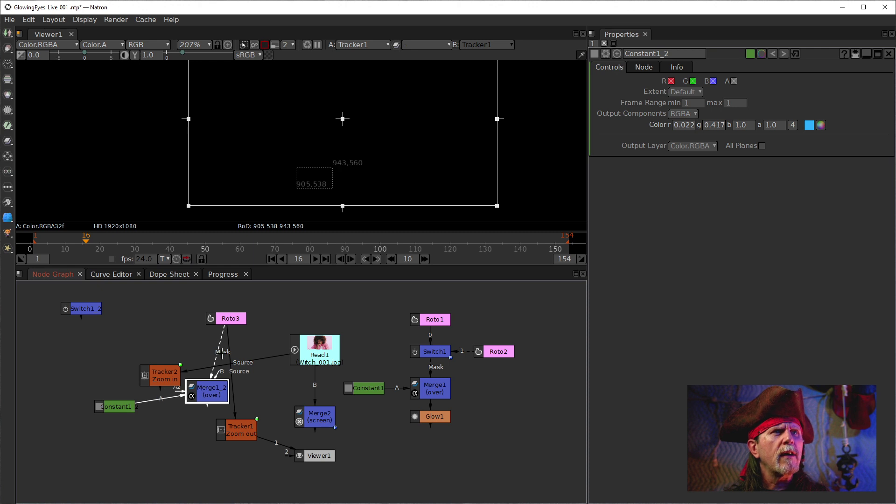
{"action": "left_click_drag", "start_coordinate": [203, 391], "coordinate": [222, 392]}
{"action": "double_click", "coordinate": [232, 396]}
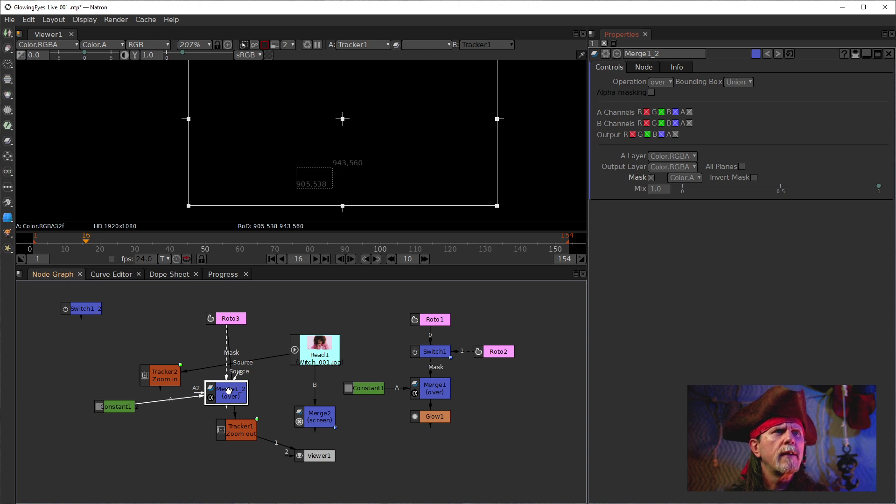
{"action": "left_click_drag", "start_coordinate": [229, 390], "coordinate": [242, 390]}
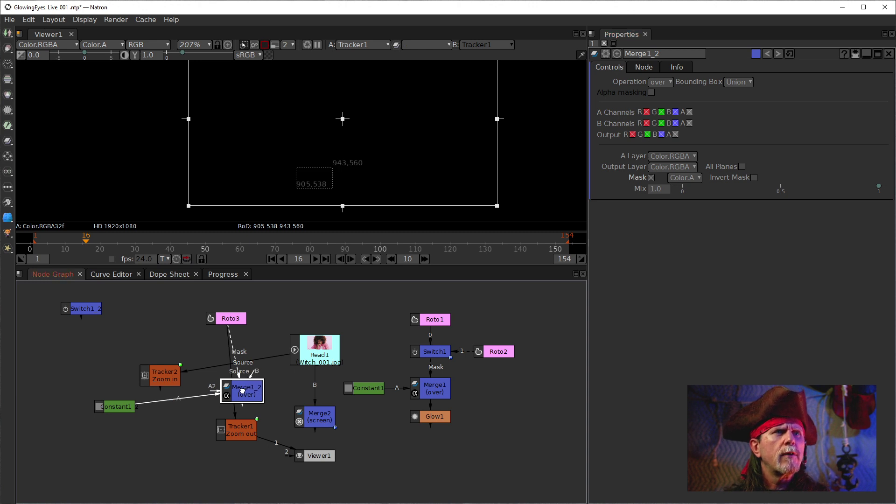
Open the copied Constant node's settings to check its colour.
{"action": "left_click", "coordinate": [254, 331]}
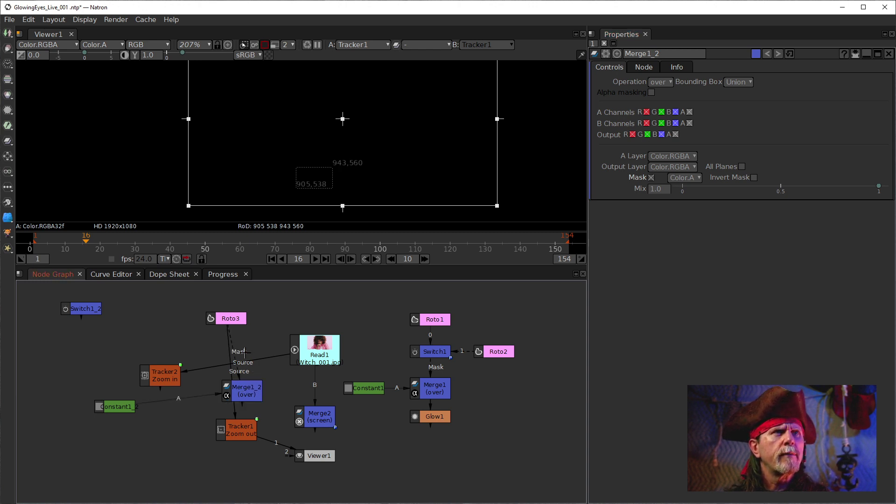
{"action": "left_click", "coordinate": [247, 388]}
{"action": "left_click", "coordinate": [114, 409]}
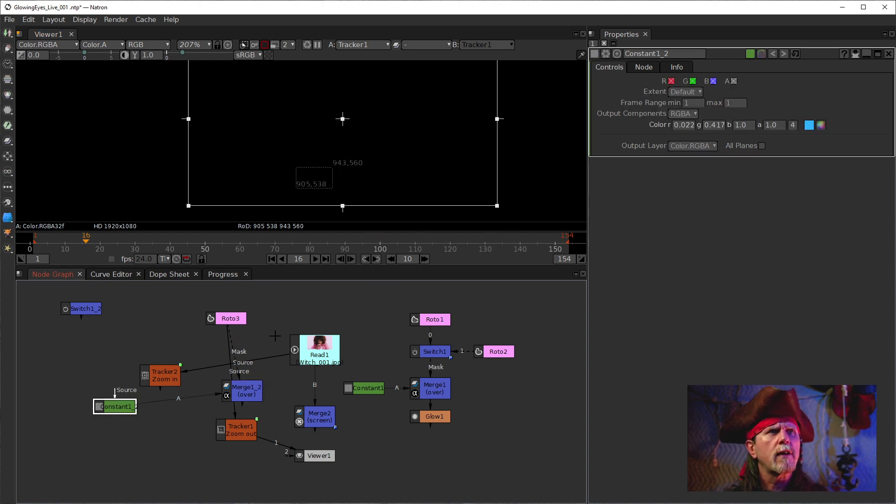
View the copied Merge's output and reconnect Tracker1's Source from Roto3 to the copied Merge.
{"action": "left_click", "coordinate": [252, 395]}
{"action": "key", "text": "1"}
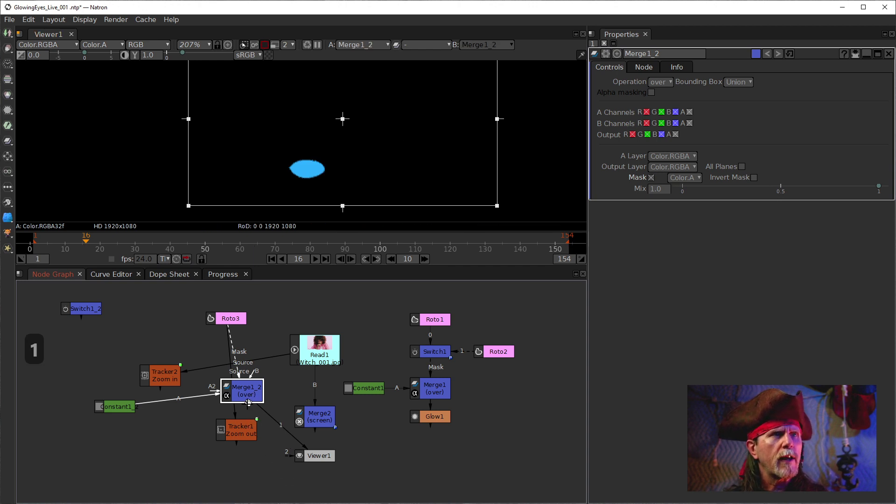
{"action": "mouse_move", "coordinate": [238, 410]}
{"action": "left_mouse_down"}
{"action": "mouse_move", "coordinate": [251, 405]}
{"action": "mouse_move", "coordinate": [243, 394]}
{"action": "left_mouse_up"}
{"action": "left_click", "coordinate": [244, 431]}
{"action": "left_click", "coordinate": [247, 387]}
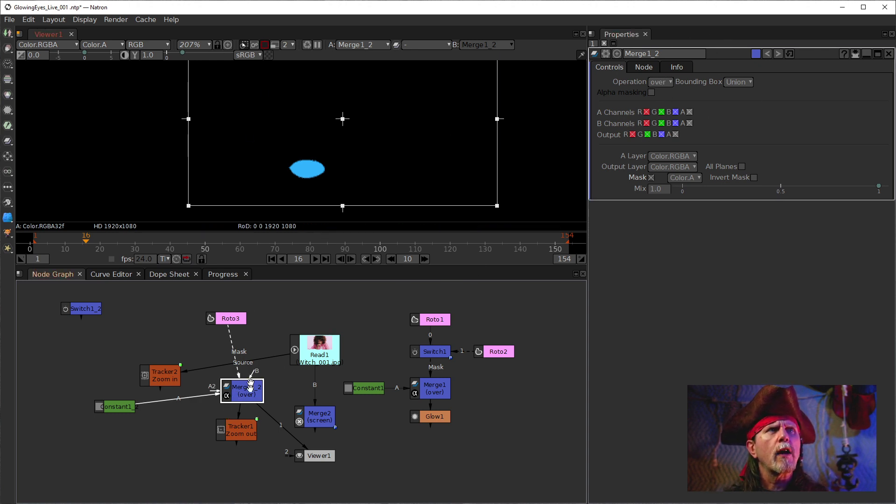
Nudge the copied Merge into line above Tracker1 and open the copied Constant's settings.
{"action": "left_click", "coordinate": [111, 413]}
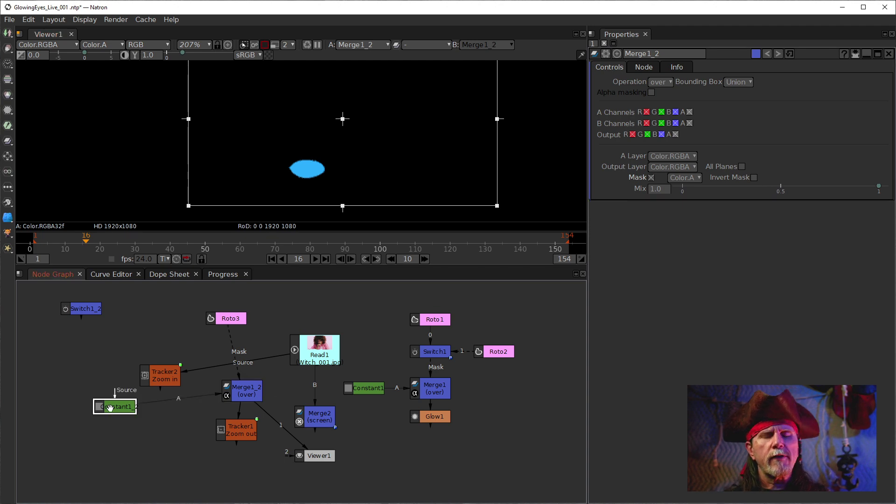
{"action": "left_click_drag", "start_coordinate": [236, 395], "coordinate": [225, 396]}
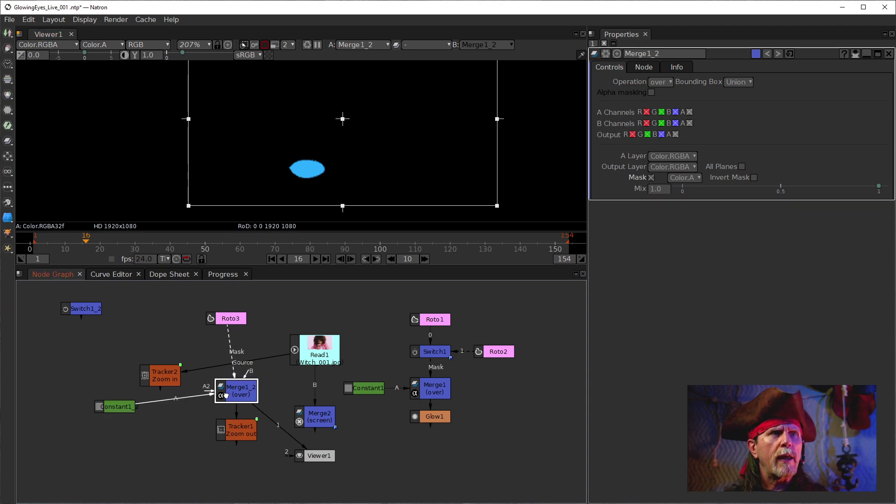
{"action": "double_click", "coordinate": [109, 411]}
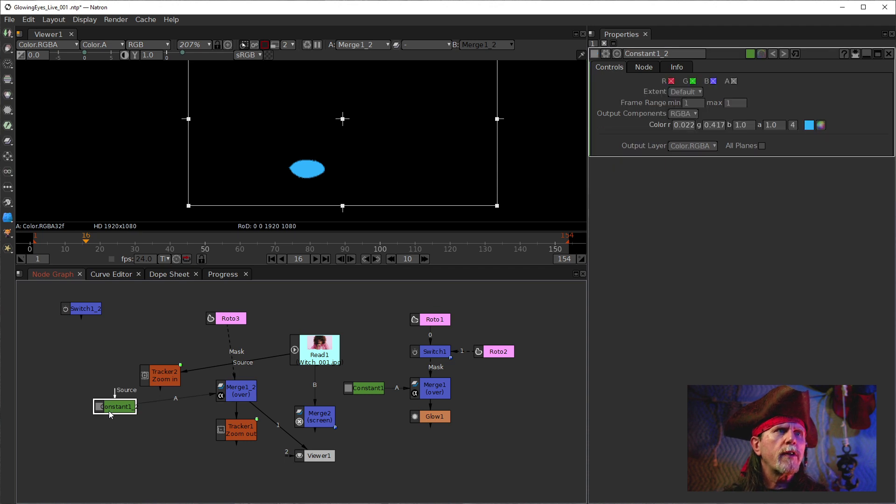
View Roto3's alpha channel and examine the edges of the eye shape up close.
{"action": "left_click", "coordinate": [223, 317]}
{"action": "key", "text": "1"}
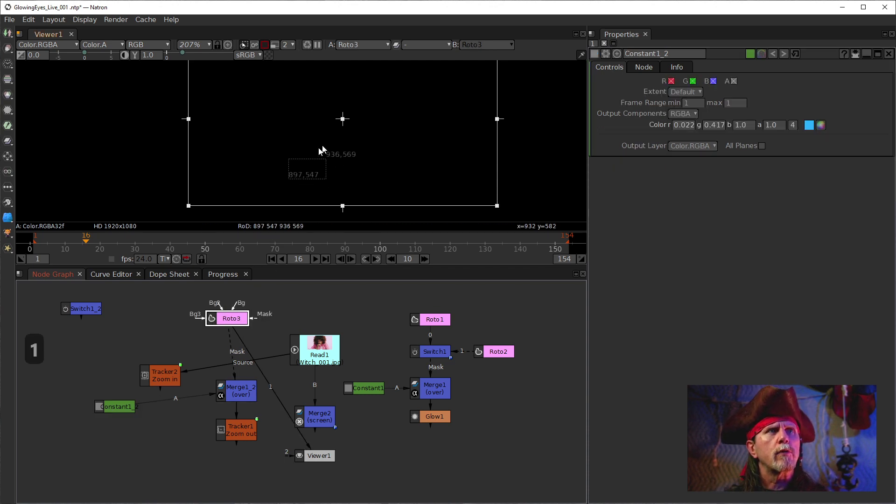
{"action": "key", "text": "a"}
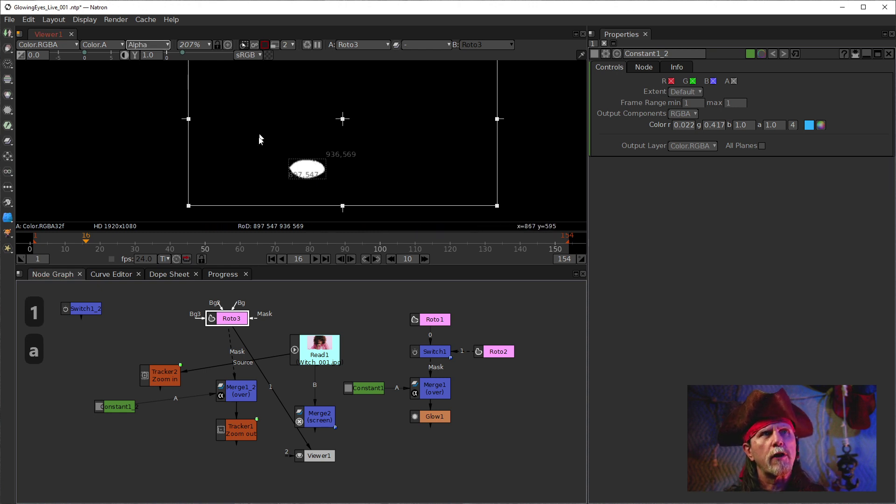
{"action": "scroll", "coordinate": [303, 172], "scroll_direction": "up", "scroll_amount": 5}
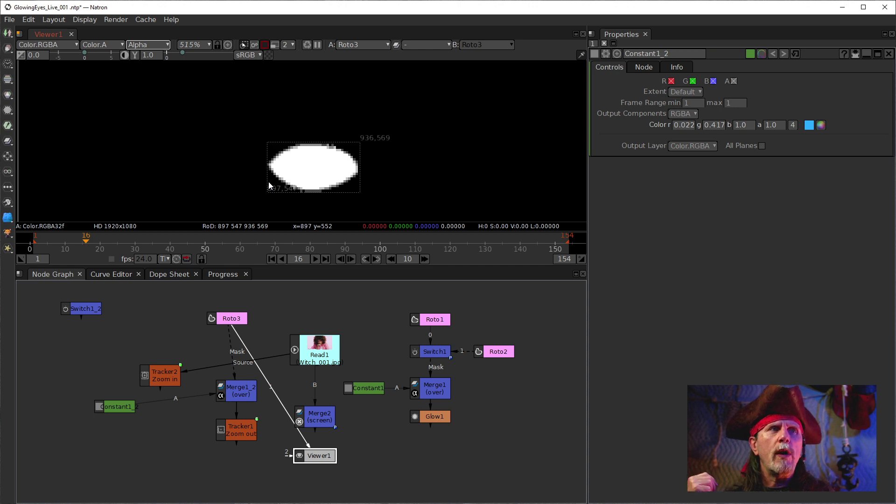
Connect the copied Constant's Source input to Read1 and check the settings of both nodes.
{"action": "left_click", "coordinate": [120, 406]}
{"action": "left_click_drag", "start_coordinate": [115, 393], "coordinate": [329, 341]}
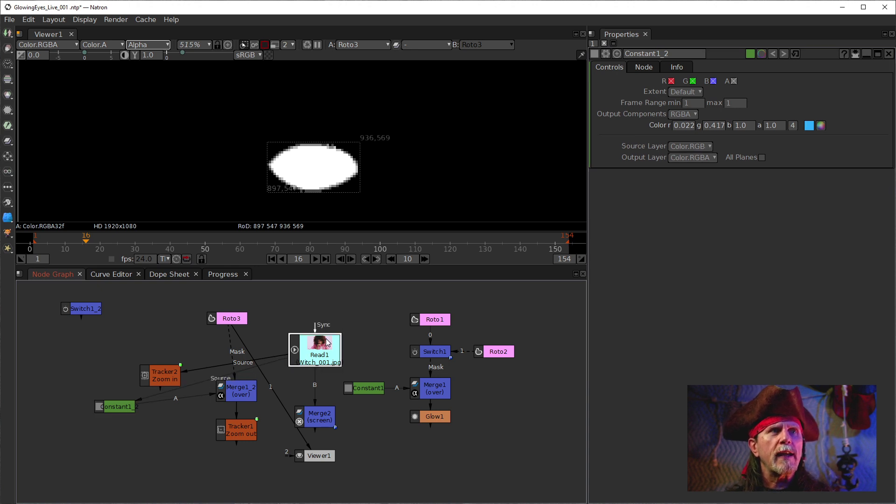
{"action": "left_click", "coordinate": [326, 343]}
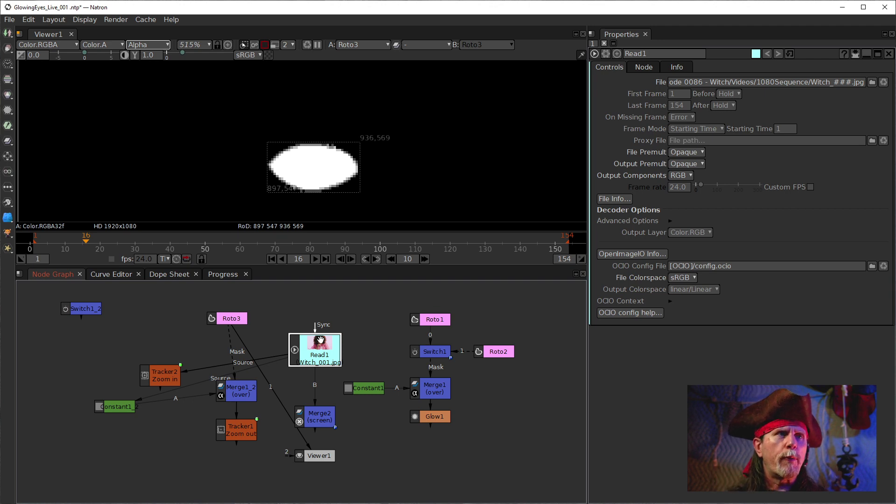
{"action": "left_click", "coordinate": [115, 409]}
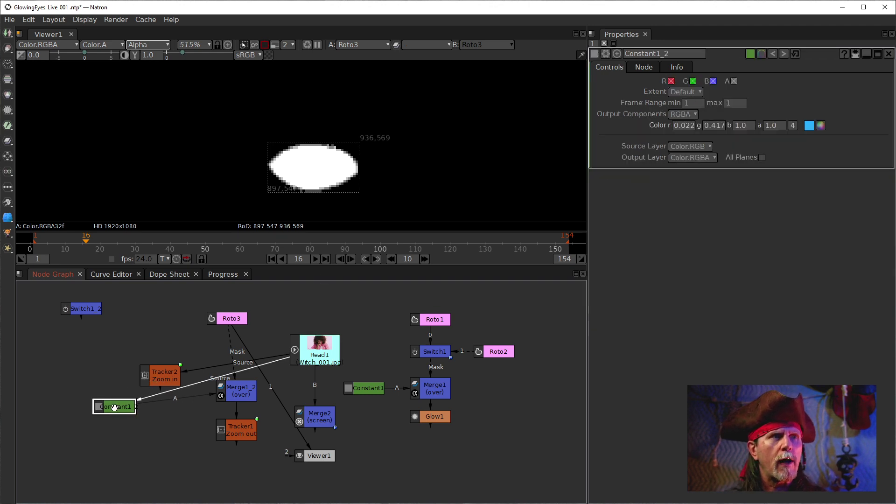
Compare the alpha of the copied Constant and the copied Merge, ending with the Merge shown in RGB.
{"action": "key", "text": "1"}
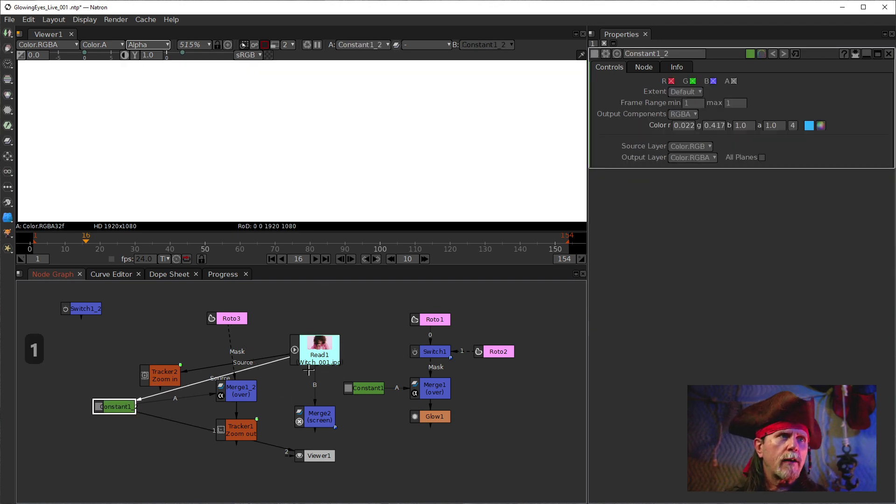
{"action": "scroll", "coordinate": [252, 144], "scroll_direction": "down", "scroll_amount": 10}
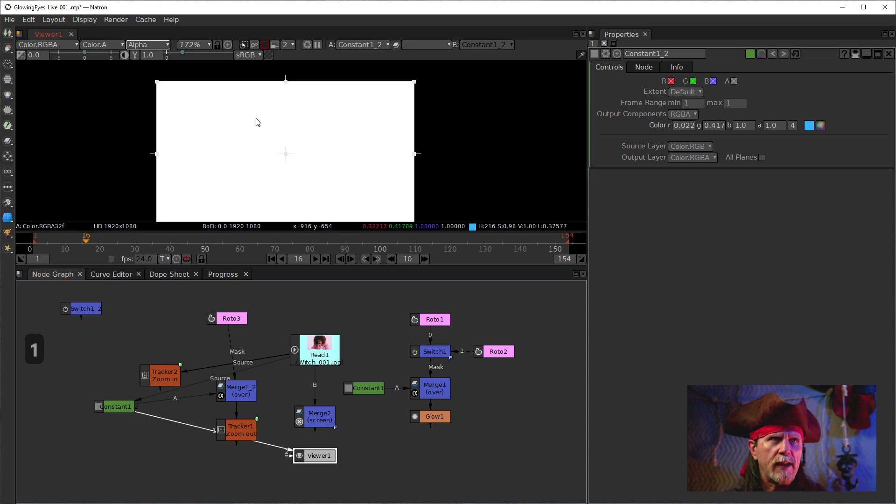
{"action": "left_click", "coordinate": [243, 403]}
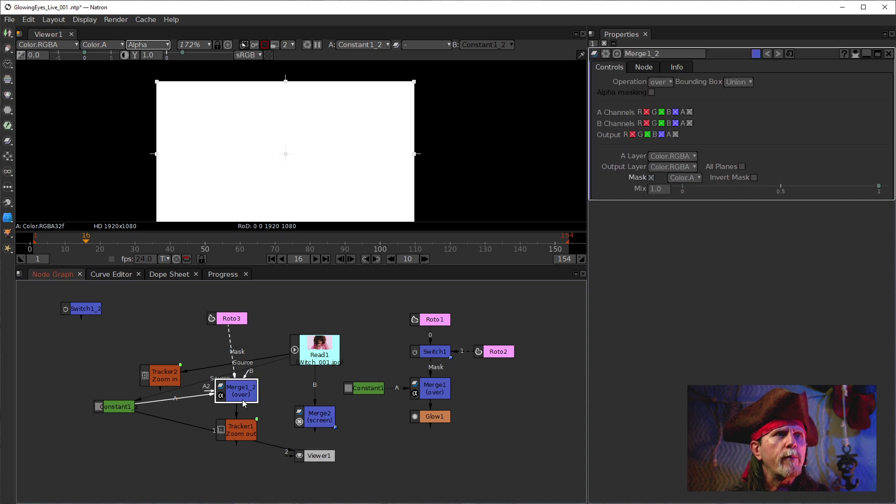
{"action": "key", "text": "1"}
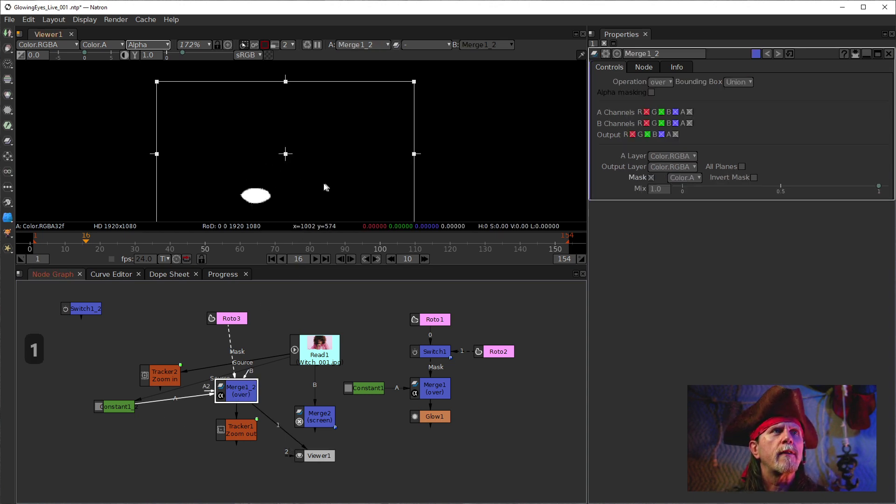
{"action": "left_click_drag", "start_coordinate": [322, 184], "coordinate": [332, 143]}
{"action": "scroll", "coordinate": [235, 173], "scroll_direction": "up", "scroll_amount": 2}
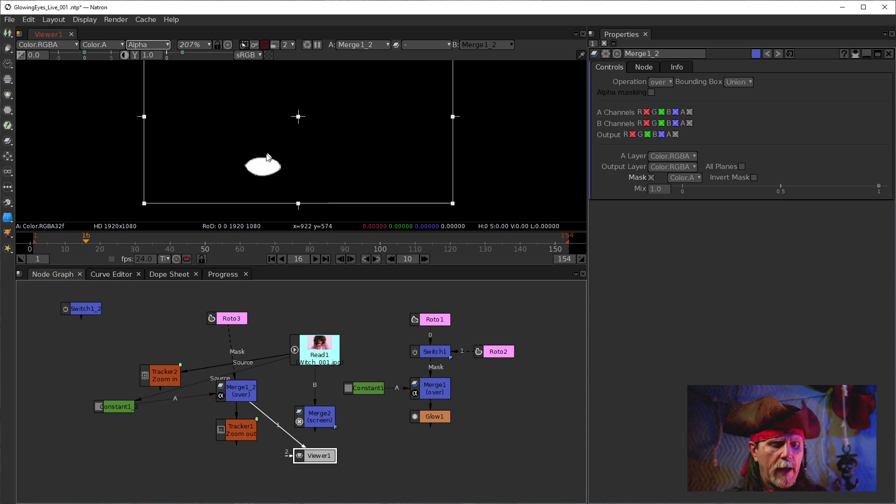
{"action": "key", "text": "a"}
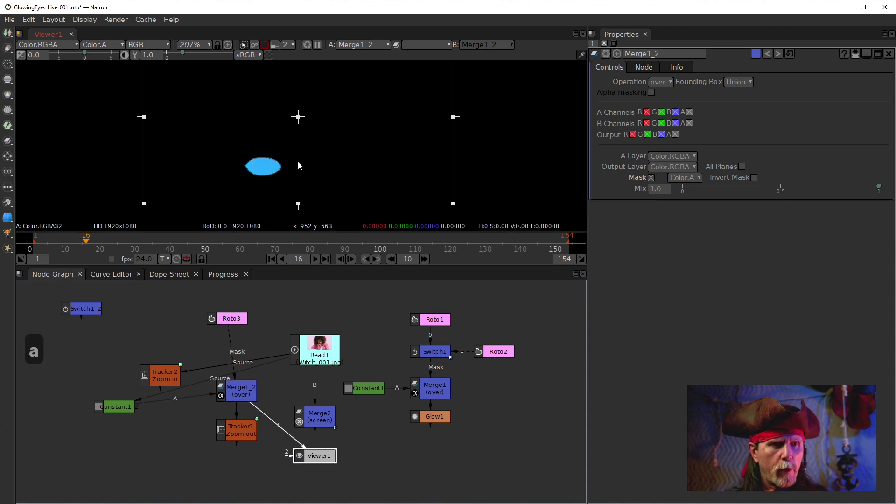
Check the copied Constant's colour settings and its available Extent options.
{"action": "left_click", "coordinate": [131, 408]}
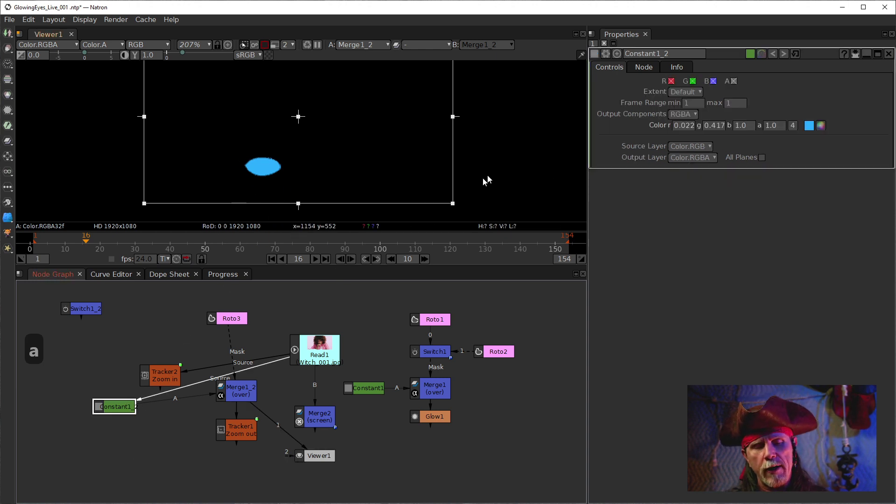
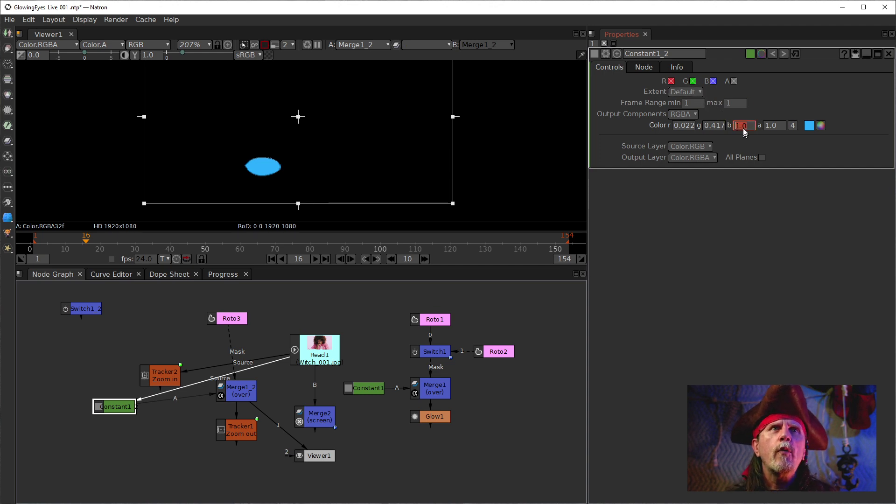
{"action": "left_click", "coordinate": [692, 96]}
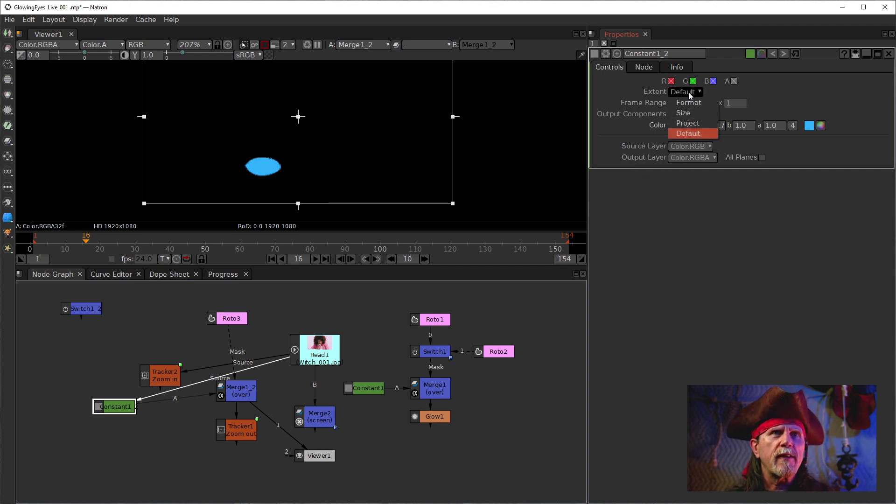
{"action": "left_click", "coordinate": [745, 93]}
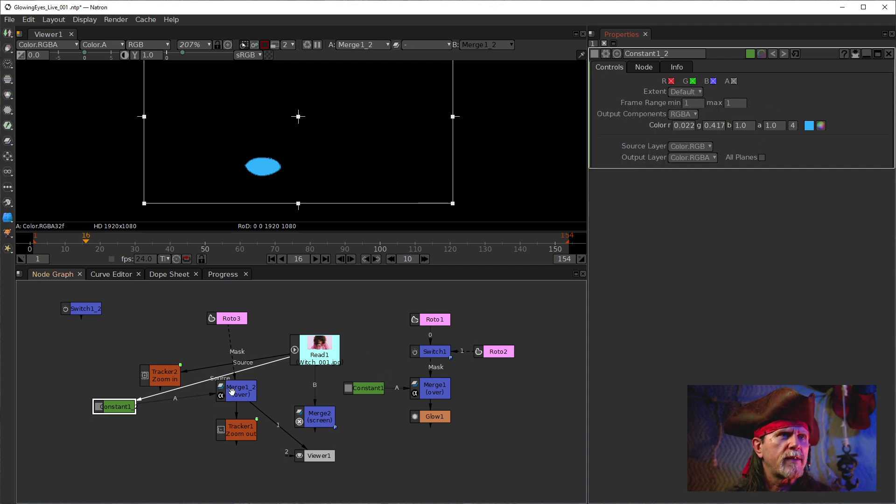
Set the copied Merge's Bounding Box to A.
{"action": "left_click", "coordinate": [232, 392]}
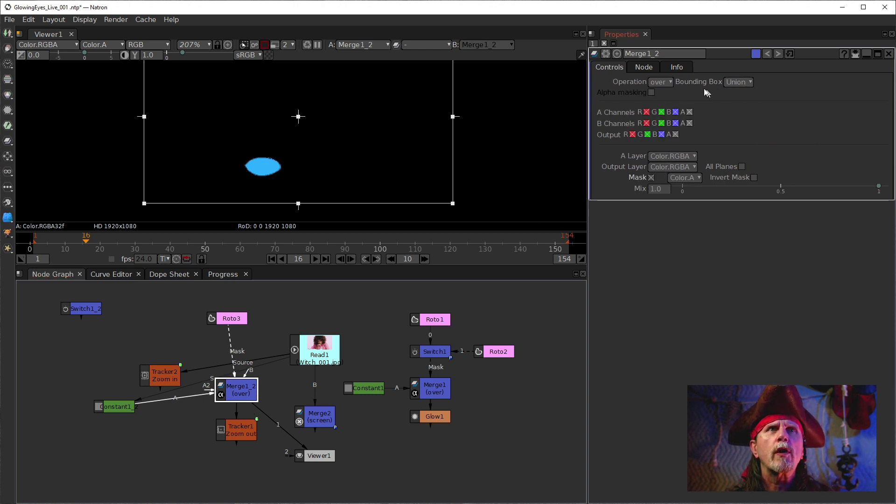
{"action": "left_click", "coordinate": [732, 82]}
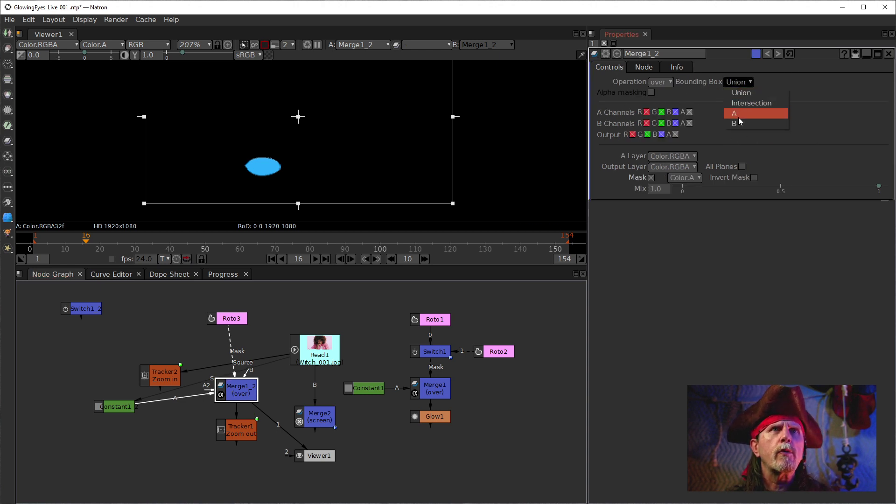
{"action": "left_click", "coordinate": [738, 116]}
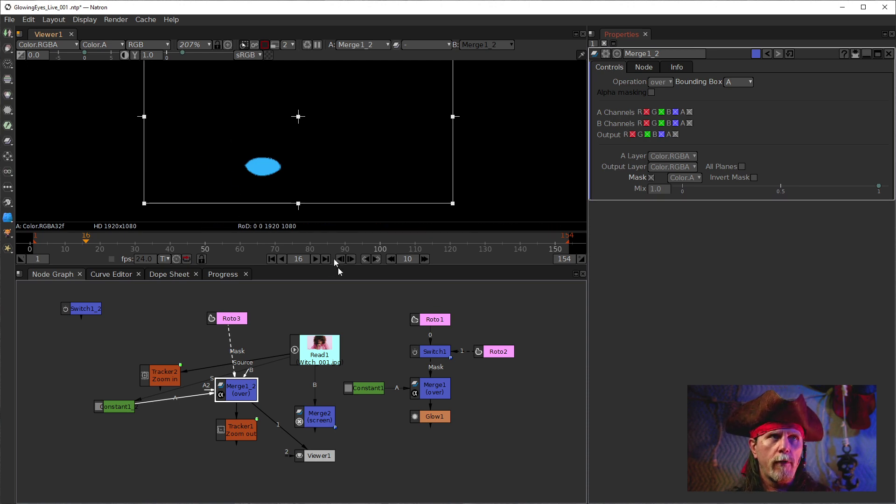
Spread out the eye branch by raising the copied Constant and Merge and moving Tracker2 between the Merge and Merge2.
{"action": "left_click", "coordinate": [249, 395]}
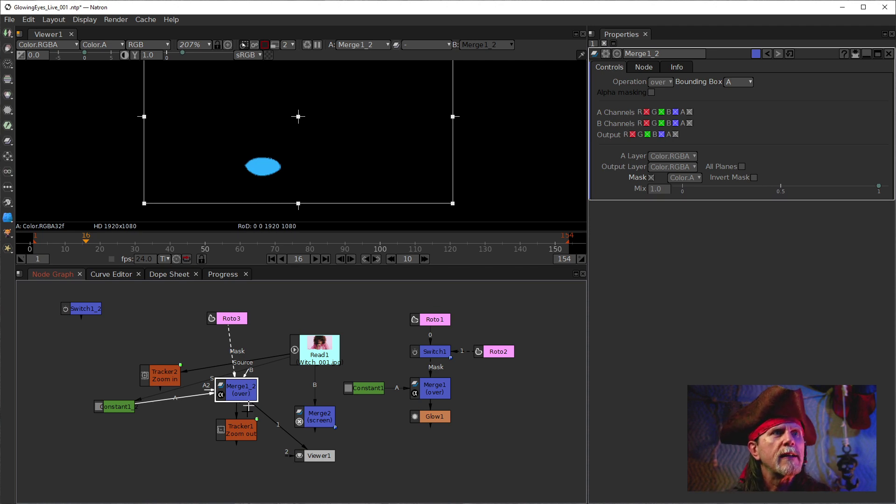
{"action": "left_click", "coordinate": [246, 433]}
{"action": "left_click_drag", "start_coordinate": [249, 393], "coordinate": [239, 409]}
{"action": "left_click", "coordinate": [111, 407]}
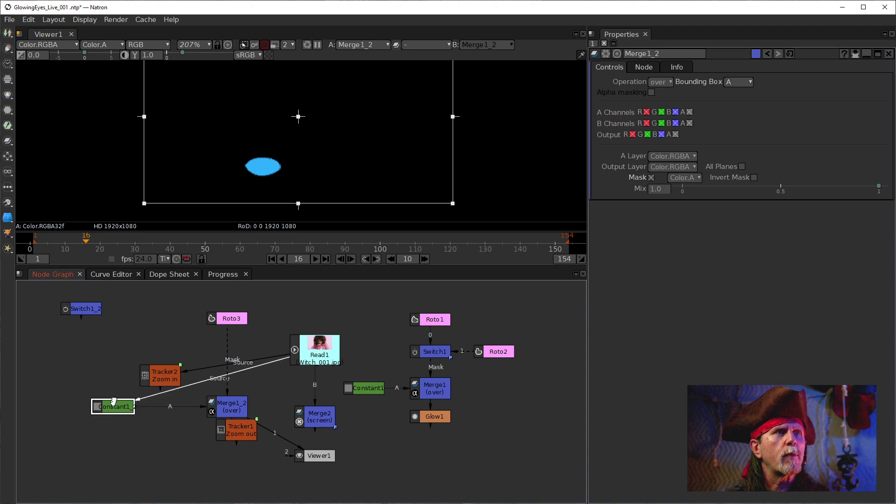
{"action": "left_click_drag", "start_coordinate": [111, 406], "coordinate": [115, 349]}
{"action": "left_click_drag", "start_coordinate": [240, 398], "coordinate": [234, 374]}
{"action": "left_click_drag", "start_coordinate": [157, 376], "coordinate": [276, 387]}
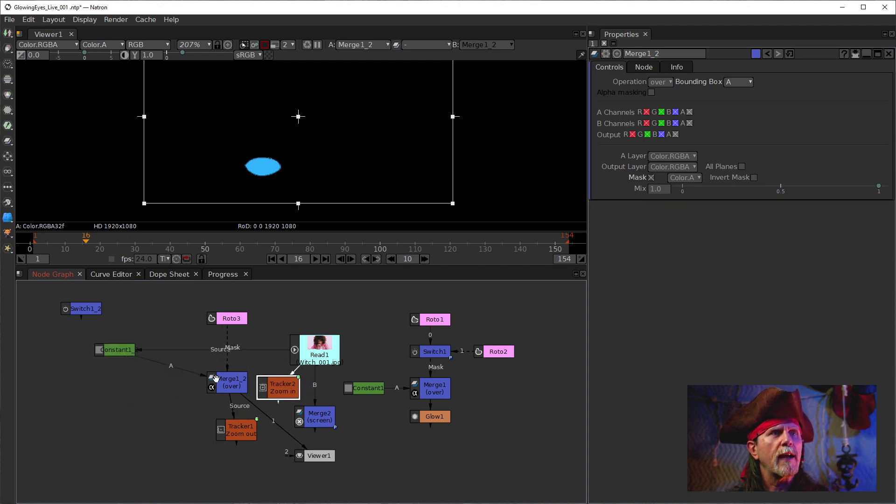
Shift the copied Constant, Roto3, copied Merge and Tracker1 away from Read1, and place Tracker2 above Read1.
{"action": "left_click_drag", "start_coordinate": [213, 379], "coordinate": [173, 372]}
{"action": "left_click_drag", "start_coordinate": [116, 353], "coordinate": [86, 354]}
{"action": "left_click_drag", "start_coordinate": [235, 320], "coordinate": [196, 317]}
{"action": "left_click_drag", "start_coordinate": [202, 376], "coordinate": [200, 374]}
{"action": "left_click_drag", "start_coordinate": [244, 435], "coordinate": [198, 427]}
{"action": "left_click_drag", "start_coordinate": [284, 397], "coordinate": [279, 294]}
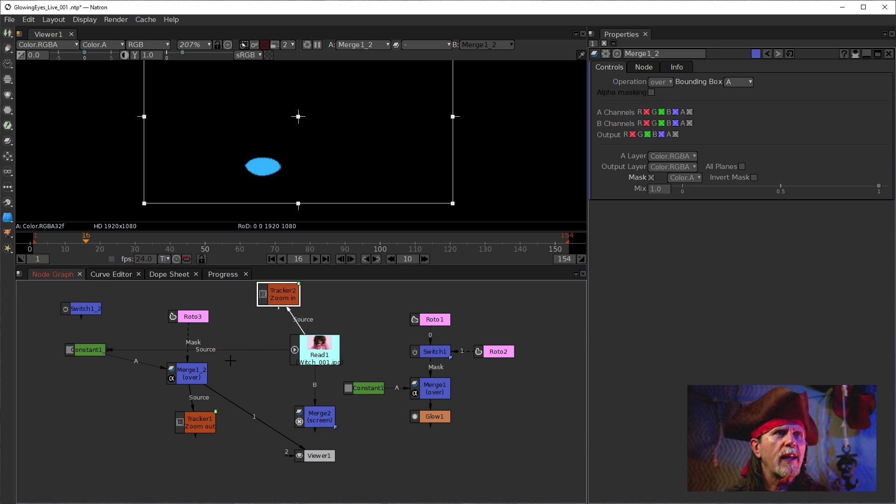
Line up the copied Merge and Tracker1 beneath Roto3, view Tracker1's output and open its transform settings.
{"action": "left_click_drag", "start_coordinate": [196, 372], "coordinate": [186, 371]}
{"action": "mouse_move", "coordinate": [205, 422]}
{"action": "left_mouse_down"}
{"action": "mouse_move", "coordinate": [203, 432]}
{"action": "mouse_move", "coordinate": [195, 423]}
{"action": "left_mouse_up"}
{"action": "double_click", "coordinate": [194, 423]}
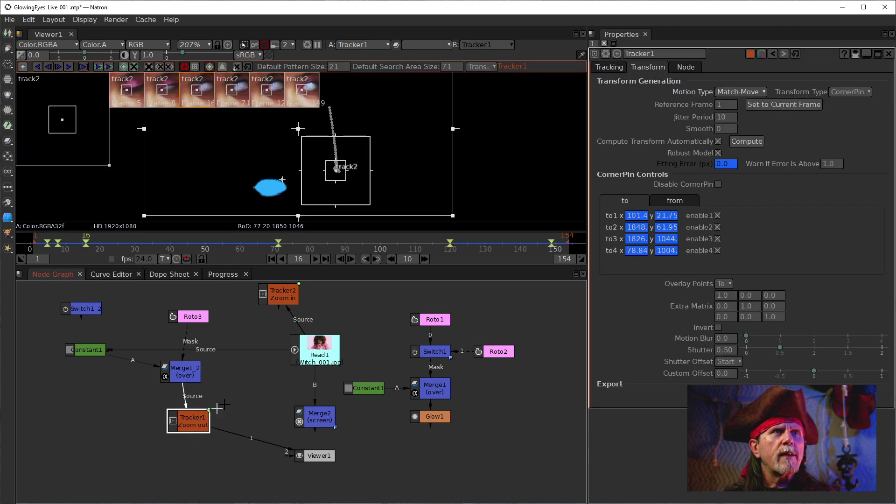
{"action": "left_click", "coordinate": [186, 383]}
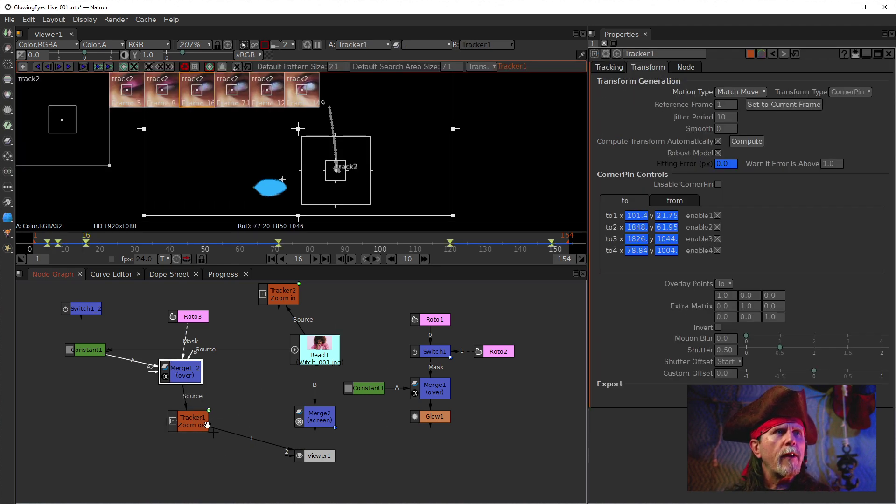
{"action": "left_click_drag", "start_coordinate": [228, 432], "coordinate": [194, 422]}
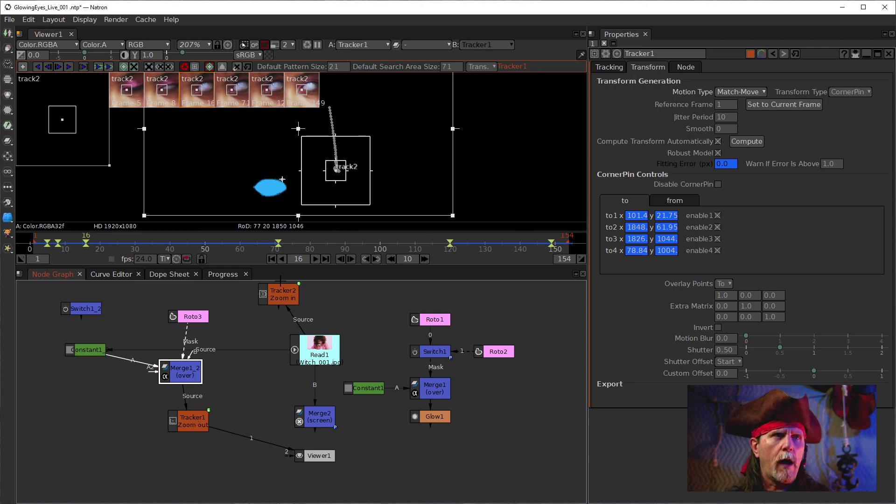
Connect Merge2's A input to Tracker1 and reconnect Viewer1's input 1 to Merge2.
{"action": "left_click", "coordinate": [310, 422]}
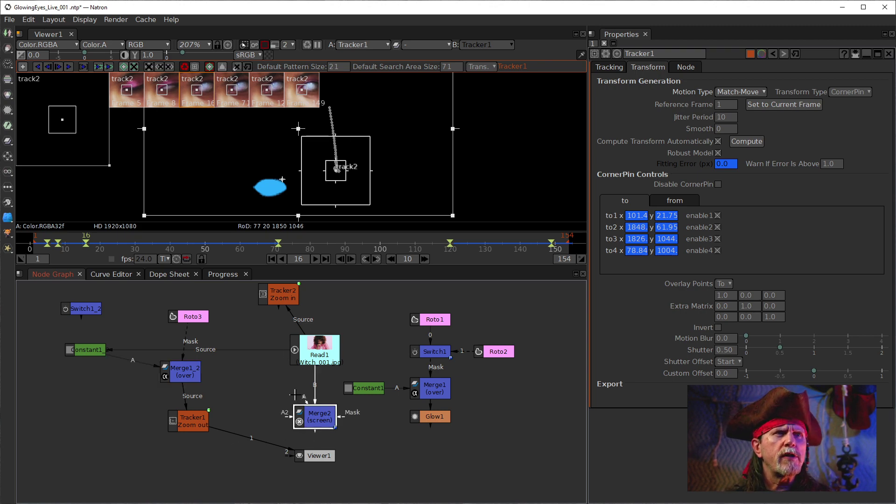
{"action": "left_click_drag", "start_coordinate": [222, 436], "coordinate": [186, 421]}
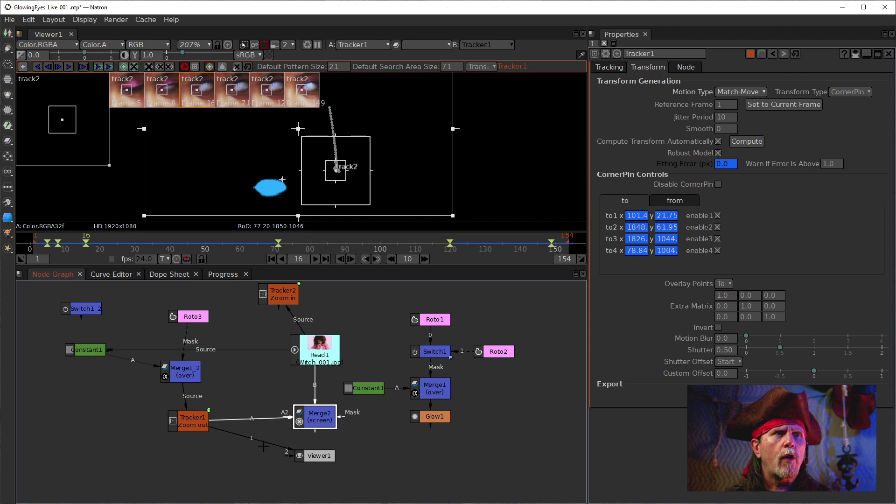
{"action": "mouse_move", "coordinate": [253, 444]}
{"action": "left_mouse_down"}
{"action": "mouse_move", "coordinate": [304, 437]}
{"action": "mouse_move", "coordinate": [263, 444]}
{"action": "left_mouse_up"}
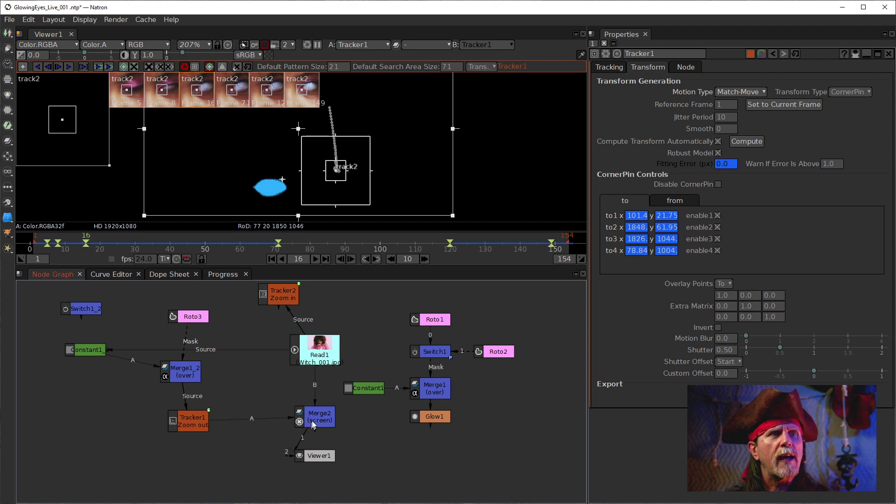
{"action": "left_click_drag", "start_coordinate": [311, 427], "coordinate": [313, 422]}
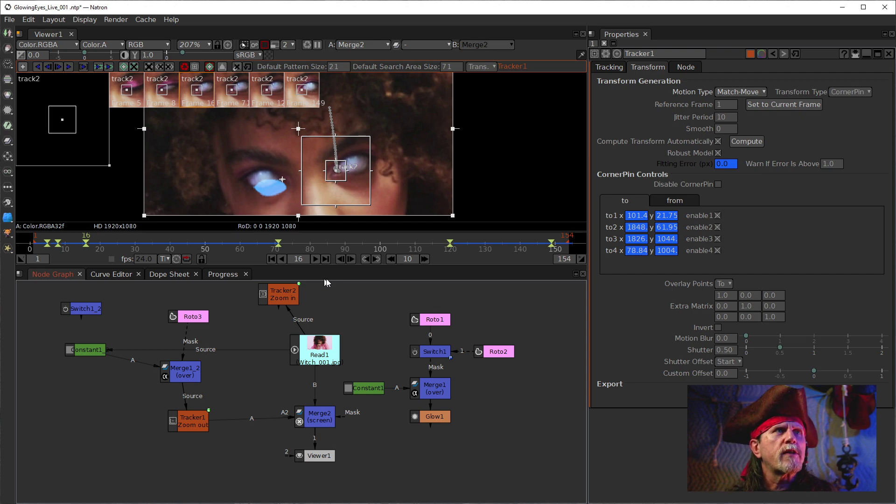
Play the composite from frame 1 to check how the glow follows the eye, and return to frame 1.
{"action": "left_click", "coordinate": [273, 260]}
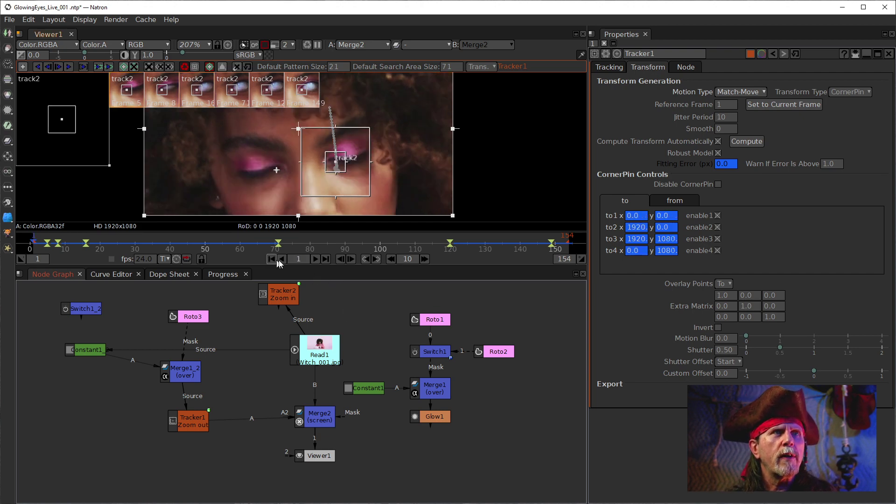
{"action": "left_click", "coordinate": [315, 260]}
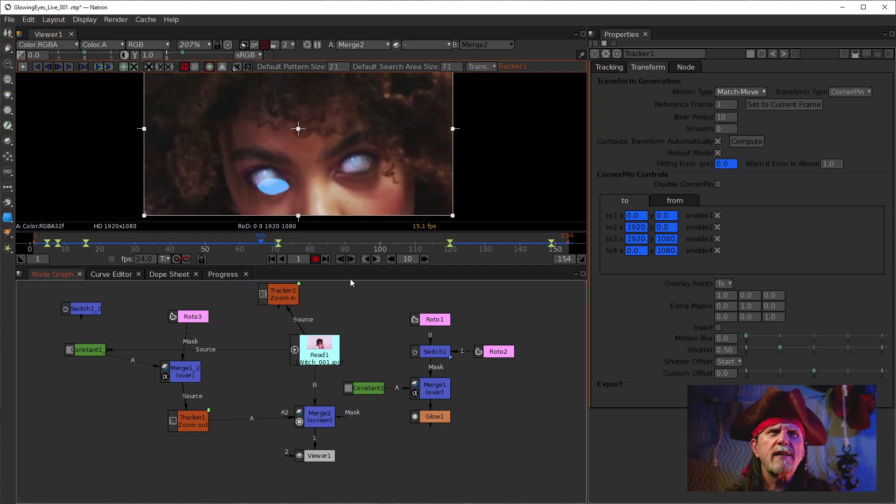
{"action": "left_click", "coordinate": [315, 259]}
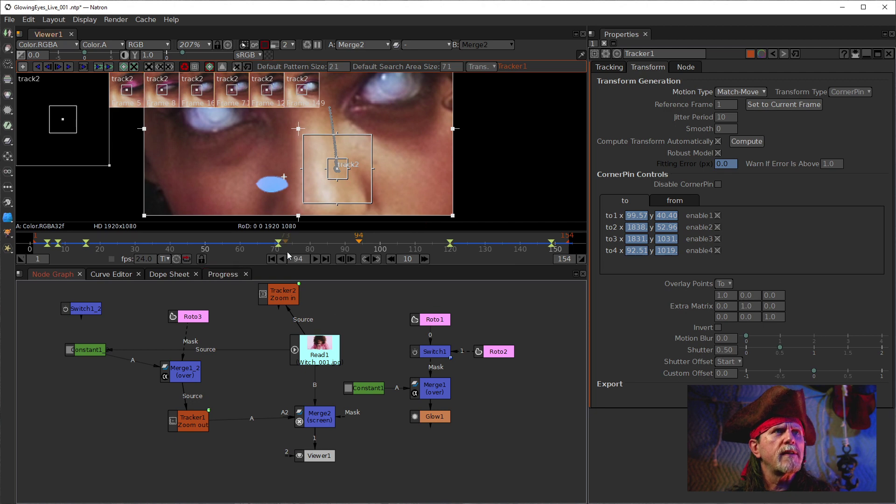
{"action": "left_click", "coordinate": [271, 259]}
Align Tracker1 directly beneath Merge1_2 and set its match-move reference frame to frame 16.
{"action": "left_click", "coordinate": [195, 367]}
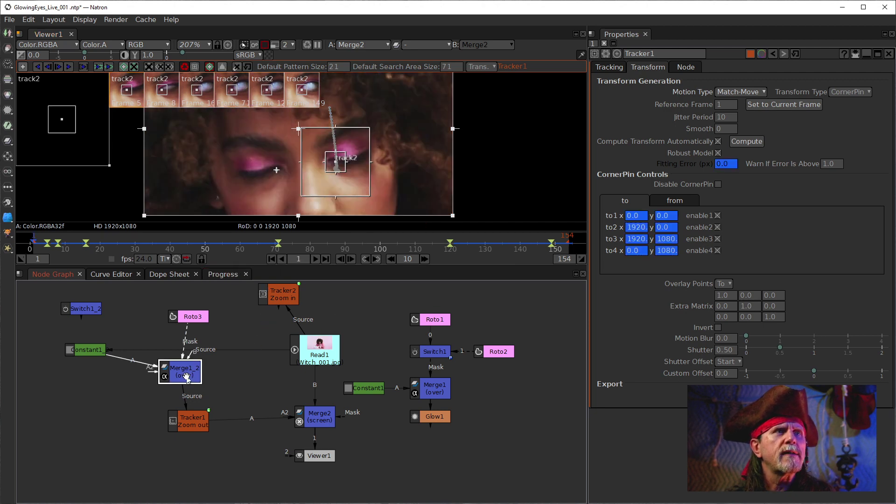
{"action": "left_click_drag", "start_coordinate": [198, 426], "coordinate": [199, 427]}
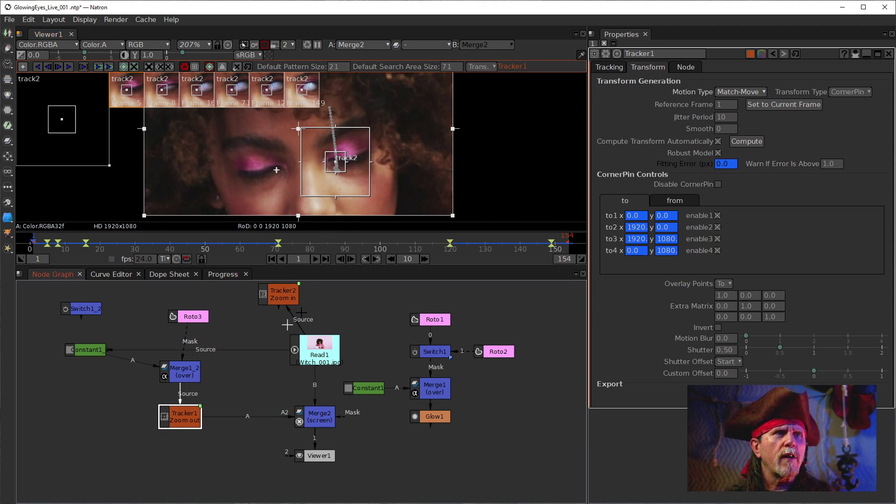
{"action": "left_click_drag", "start_coordinate": [235, 240], "coordinate": [65, 238]}
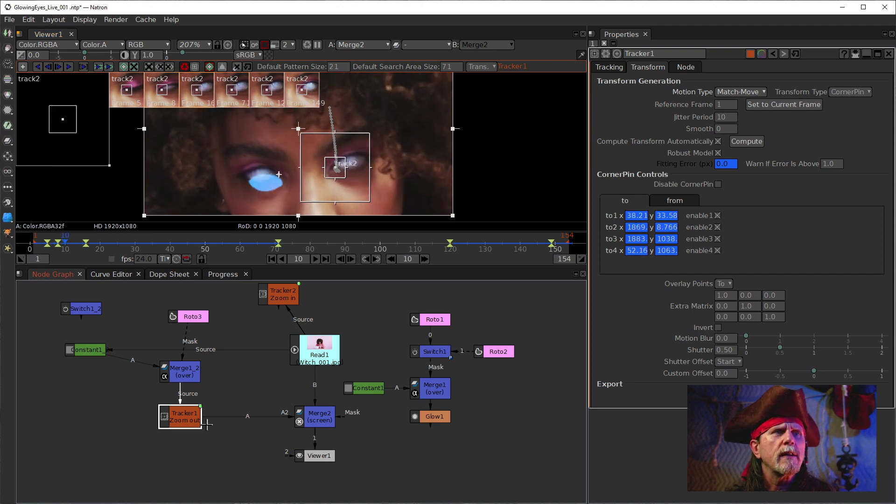
{"action": "left_click", "coordinate": [184, 372]}
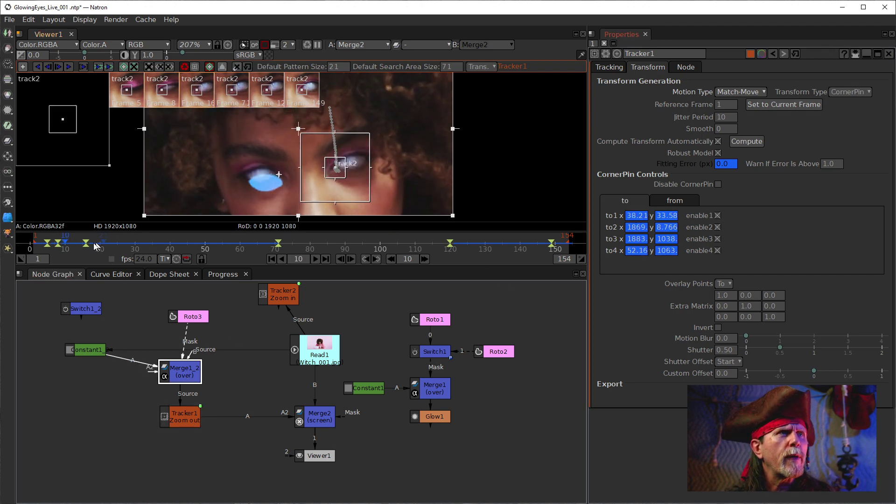
{"action": "left_click_drag", "start_coordinate": [59, 243], "coordinate": [85, 243]}
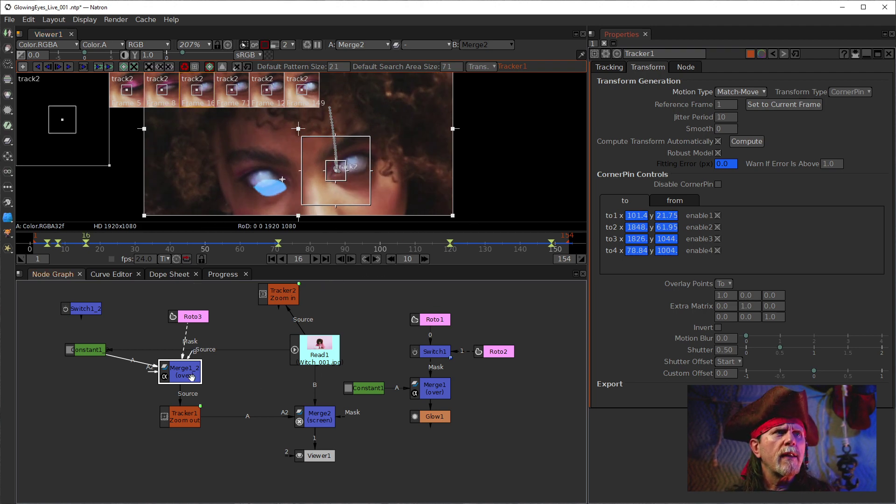
{"action": "left_click", "coordinate": [760, 103]}
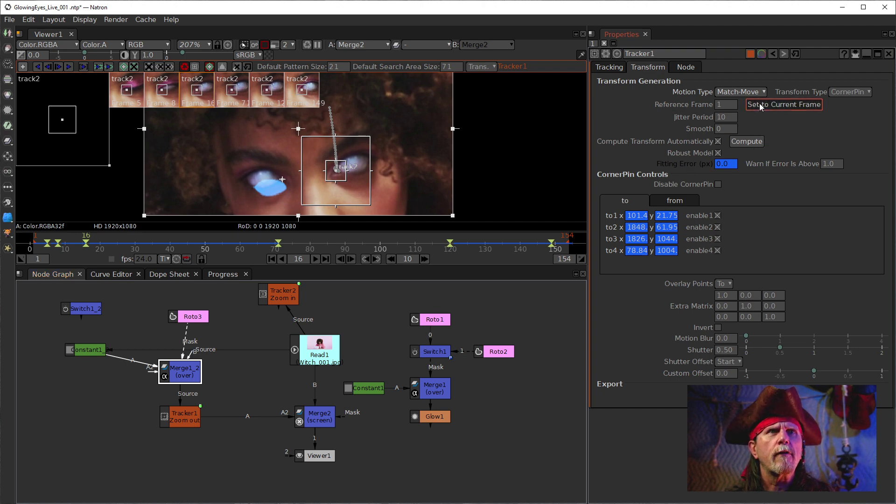
{"action": "left_click", "coordinate": [760, 104]}
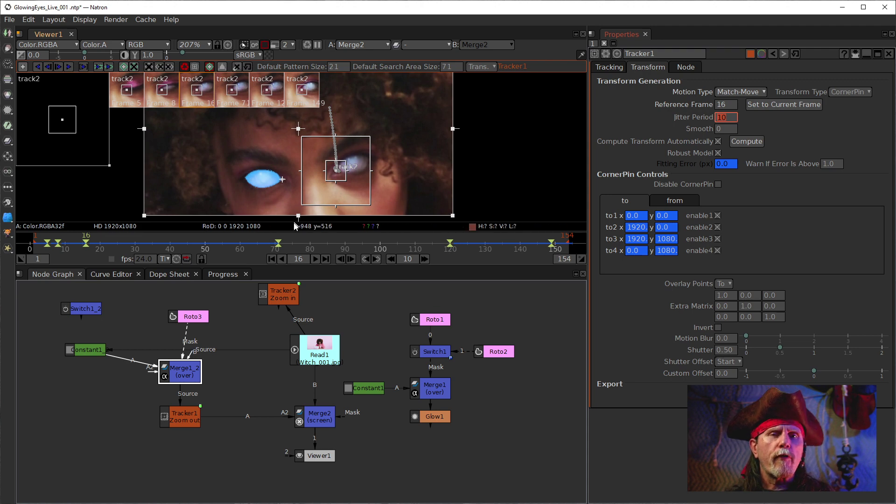
Play the clip from frame 1 to check the glow's match-move, stopping at frame 49.
{"action": "left_click", "coordinate": [271, 259]}
{"action": "left_click", "coordinate": [316, 259]}
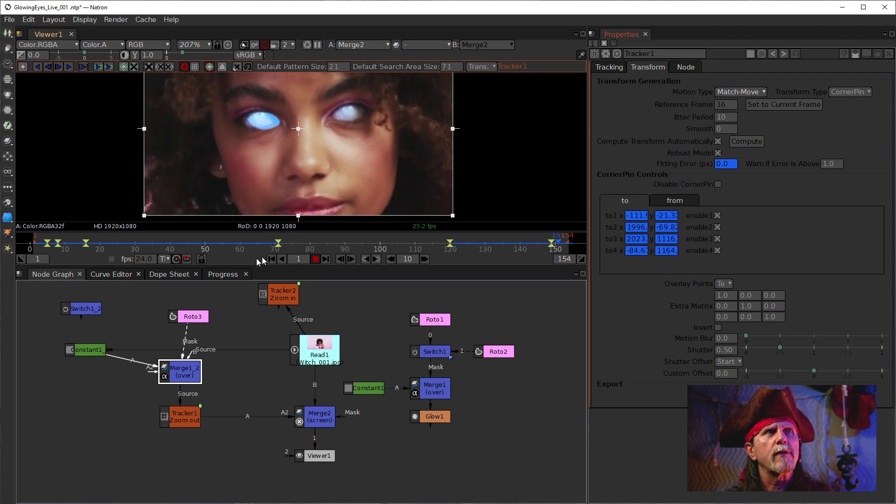
{"action": "left_click", "coordinate": [316, 259]}
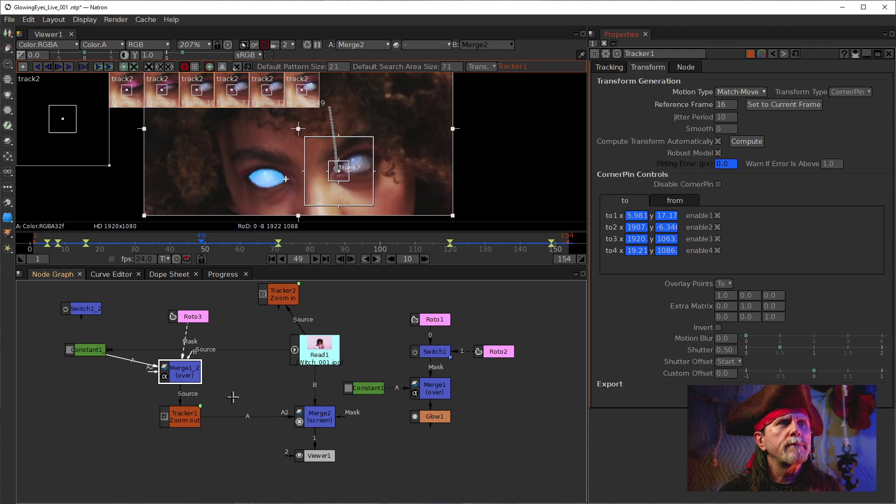
Show Tracker1's tracking settings, open Roto3's properties and go to frame 16.
{"action": "left_click", "coordinate": [192, 417]}
{"action": "left_click", "coordinate": [610, 69]}
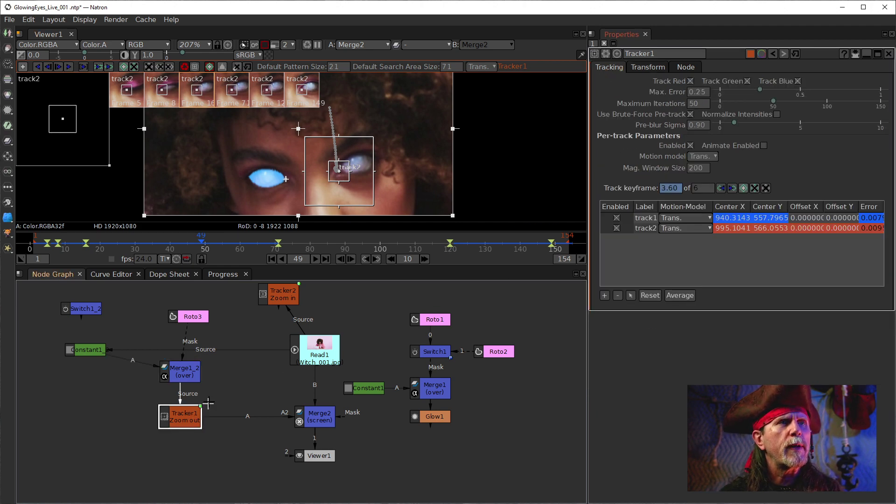
{"action": "left_click", "coordinate": [186, 316]}
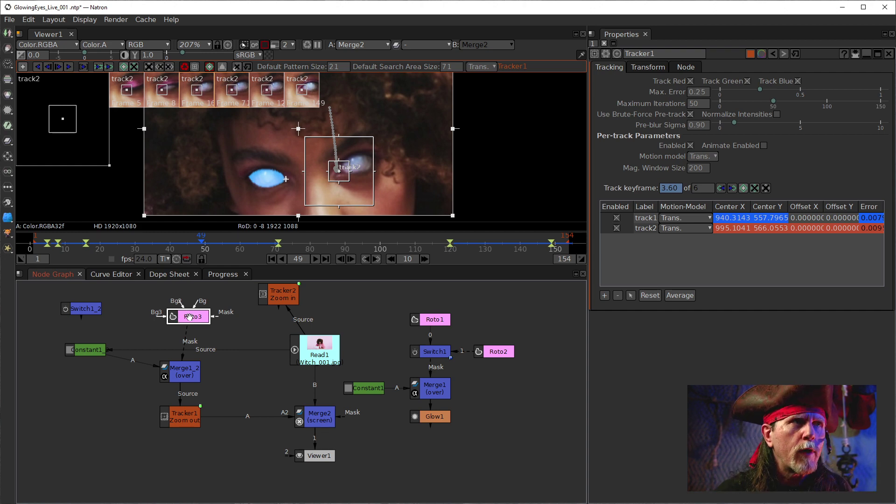
{"action": "double_click", "coordinate": [188, 317]}
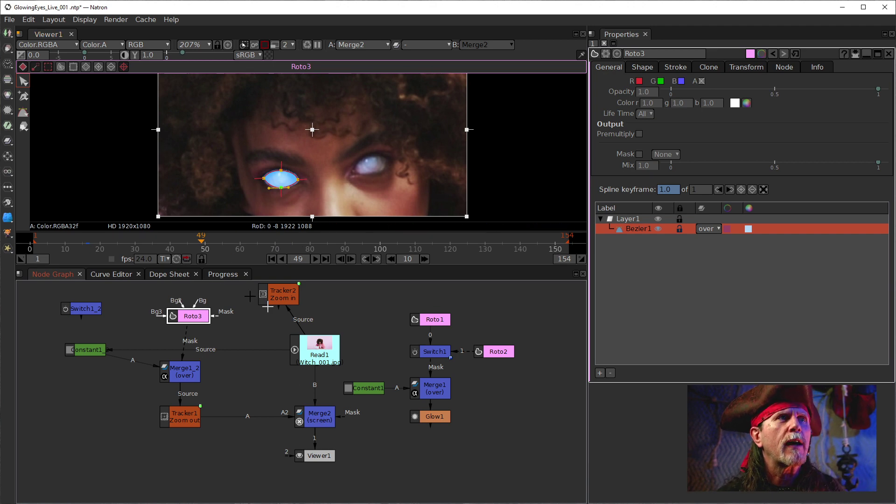
{"action": "left_click", "coordinate": [86, 250]}
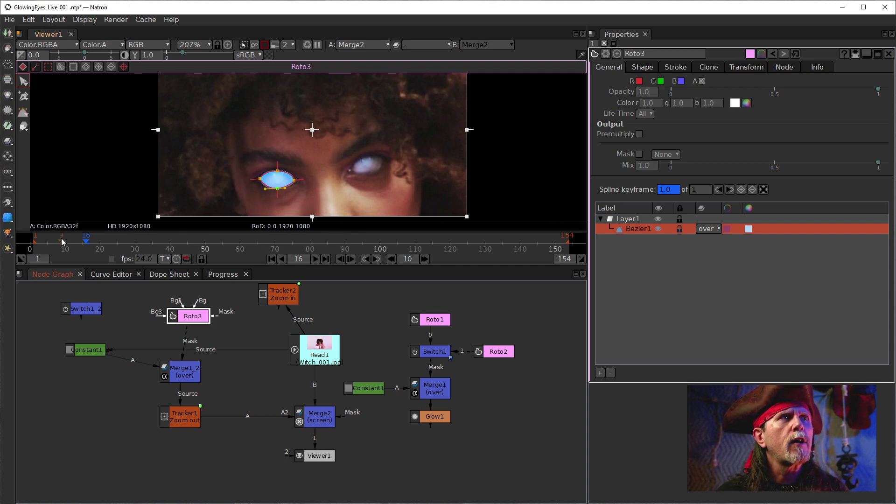
At frame 1, lower Bezier1's upper point onto the lower lash line and adjust its tangent to close the eye shape.
{"action": "left_click", "coordinate": [271, 259]}
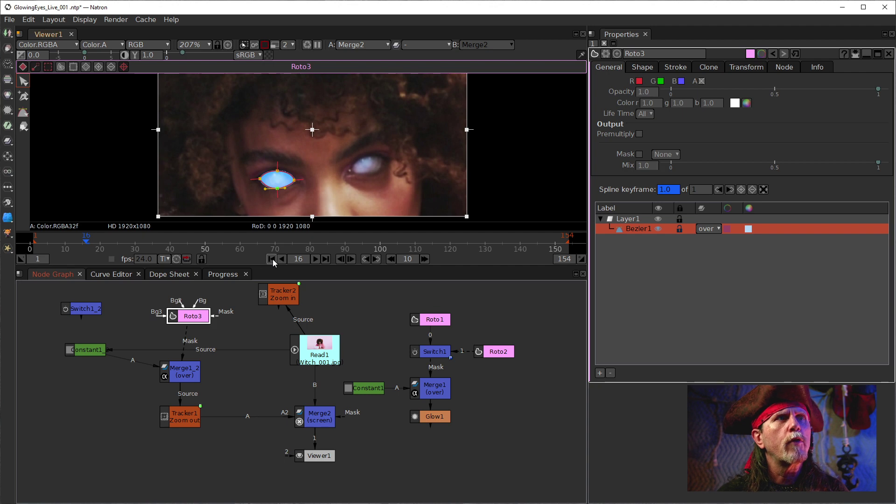
{"action": "scroll", "coordinate": [265, 189], "scroll_direction": "up", "scroll_amount": 10}
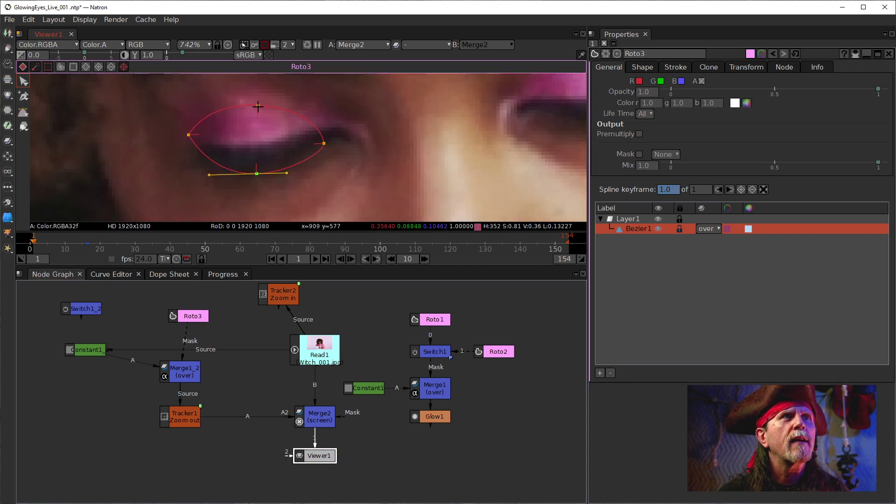
{"action": "left_click_drag", "start_coordinate": [259, 104], "coordinate": [253, 163]}
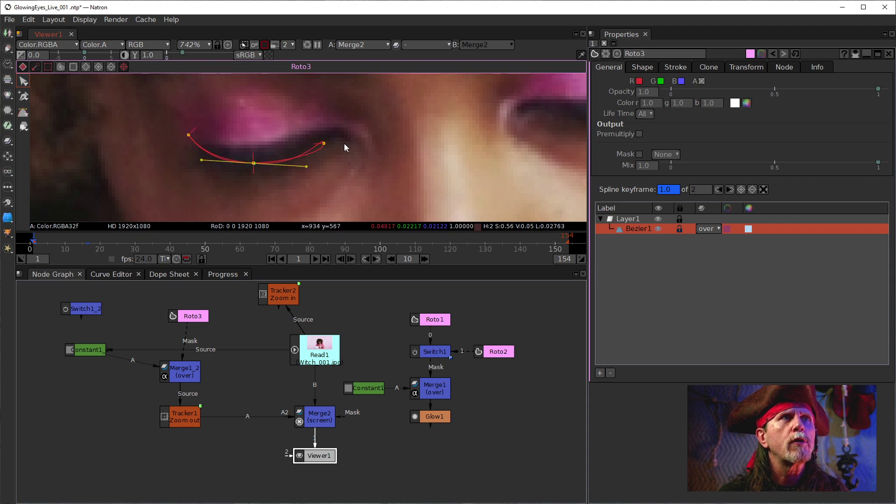
{"action": "left_click", "coordinate": [323, 143]}
{"action": "mouse_move", "coordinate": [324, 137]}
{"action": "left_mouse_down"}
{"action": "mouse_move", "coordinate": [318, 146]}
{"action": "mouse_move", "coordinate": [333, 144]}
{"action": "left_mouse_up"}
{"action": "left_click", "coordinate": [253, 163]}
{"action": "left_click_drag", "start_coordinate": [305, 165], "coordinate": [297, 159]}
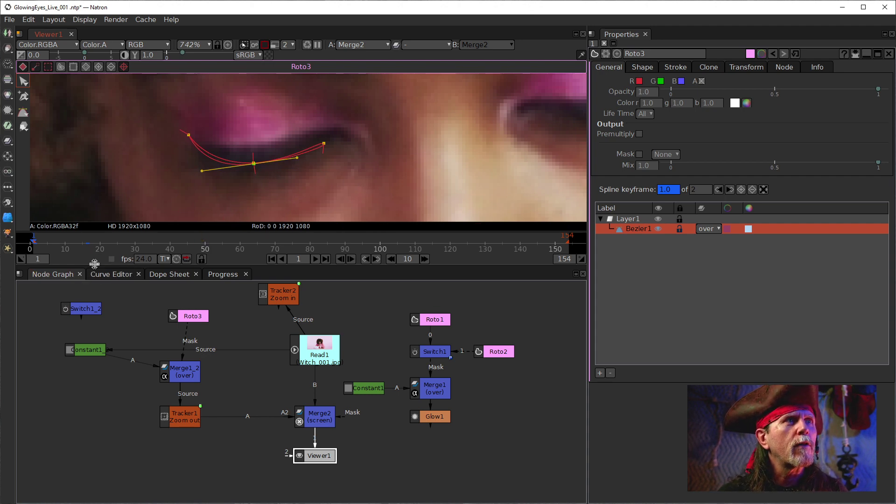
At frame 4, lower Bezier1's upper point onto the lower one to keep the eye shape closed.
{"action": "left_click", "coordinate": [351, 261]}
{"action": "left_click", "coordinate": [350, 261]}
{"action": "left_click", "coordinate": [350, 261]}
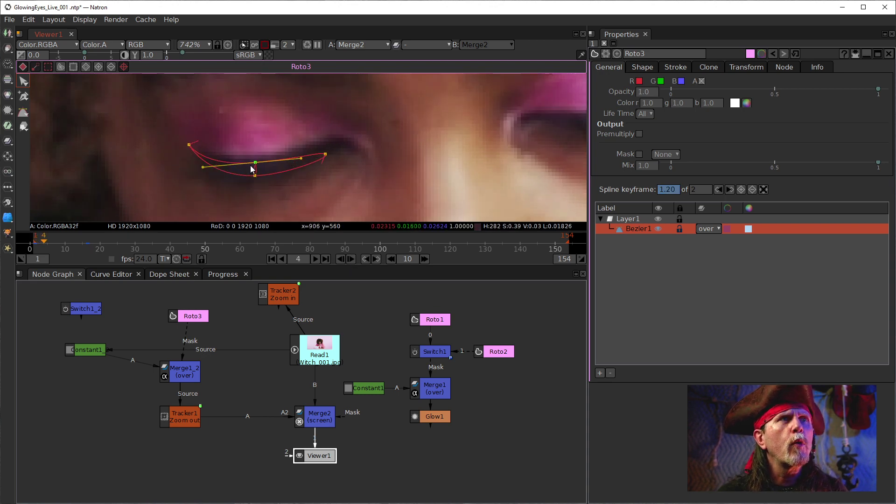
{"action": "left_click_drag", "start_coordinate": [255, 162], "coordinate": [256, 178]}
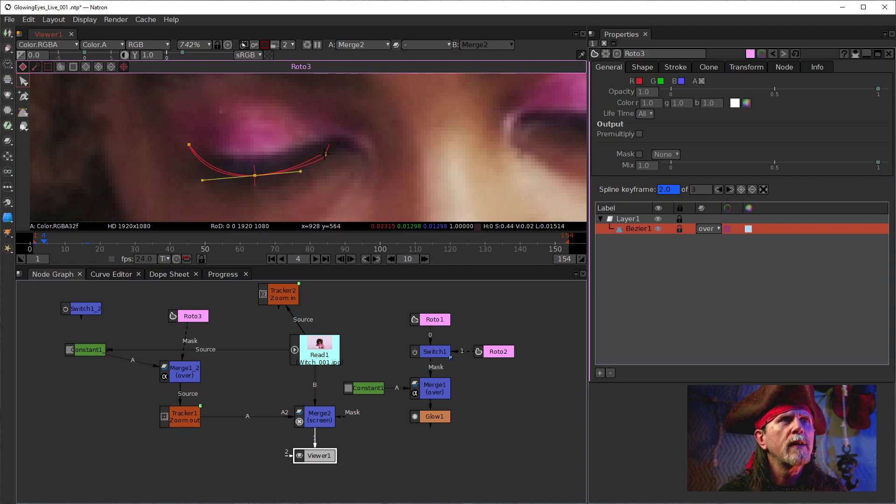
Step through frames 5 to 9 to compare the mask with the opening eye, and disable Merge2 at frame 7.
{"action": "left_click", "coordinate": [351, 259]}
{"action": "left_click", "coordinate": [351, 259]}
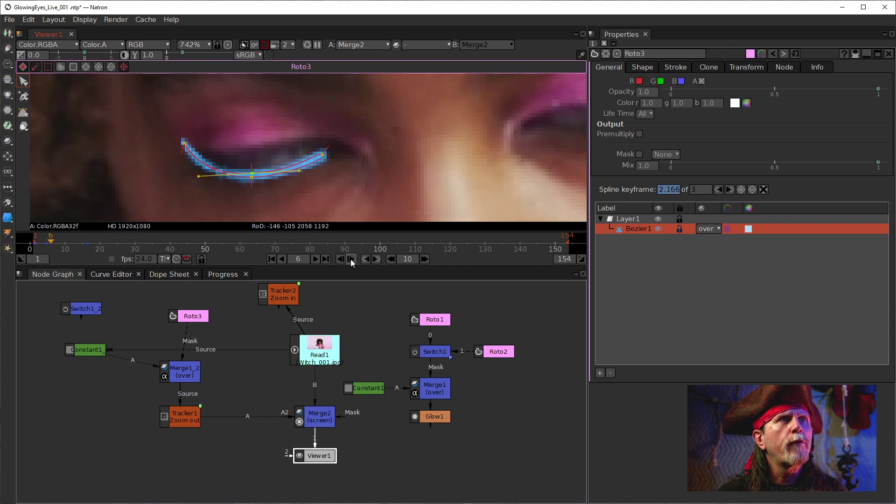
{"action": "left_click", "coordinate": [351, 260]}
{"action": "left_click", "coordinate": [351, 261]}
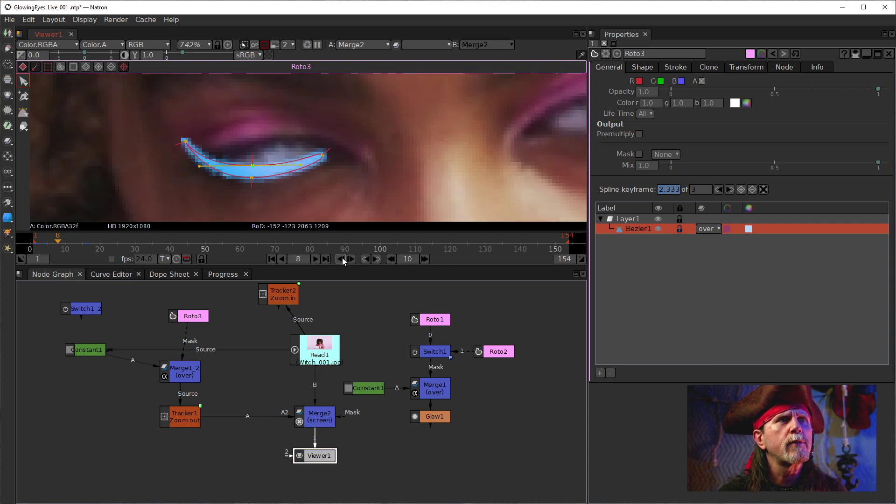
{"action": "left_click", "coordinate": [343, 258]}
{"action": "left_click", "coordinate": [350, 260]}
{"action": "left_click", "coordinate": [349, 261]}
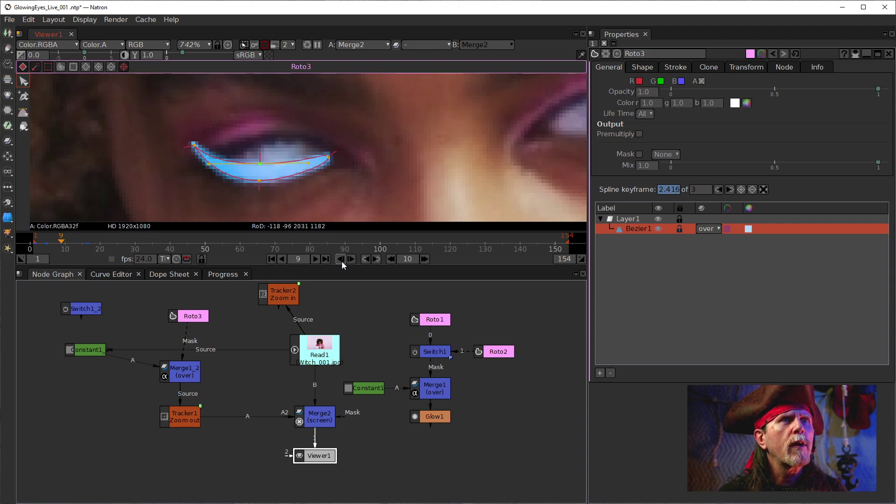
{"action": "left_click", "coordinate": [340, 260]}
{"action": "left_click", "coordinate": [341, 260]}
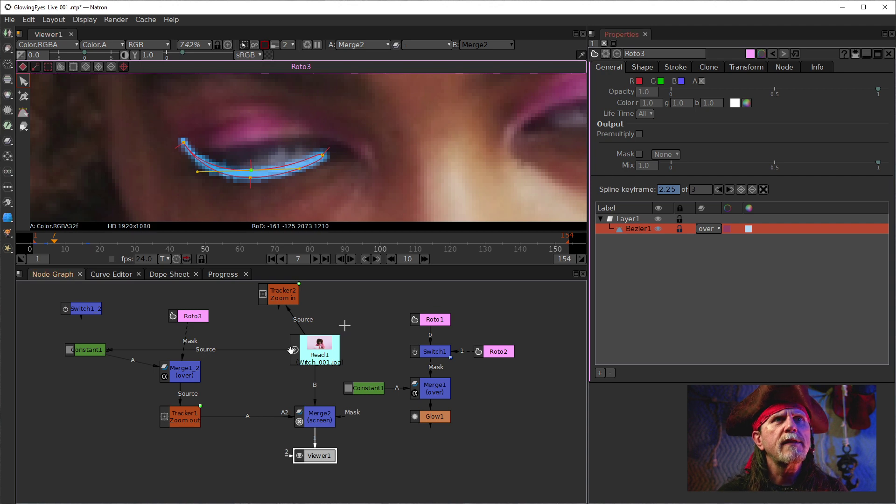
{"action": "left_click", "coordinate": [313, 422]}
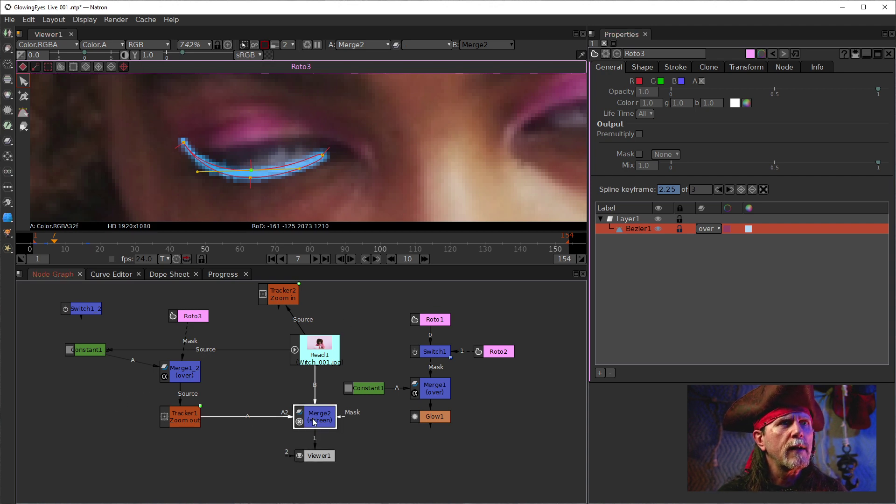
{"action": "key", "text": "d"}
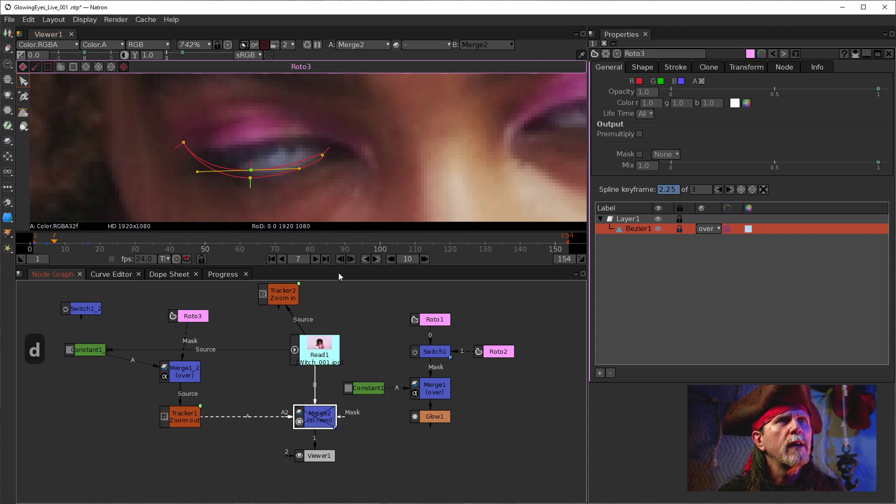
Find the frame where the eye is fully open and, at frame 13, raise Bezier1's upper point to the upper eyelid.
{"action": "left_click", "coordinate": [351, 260]}
{"action": "left_click", "coordinate": [351, 260]}
{"action": "left_click", "coordinate": [351, 260]}
{"action": "left_click", "coordinate": [351, 260]}
{"action": "left_click", "coordinate": [351, 260]}
{"action": "left_click", "coordinate": [351, 260]}
{"action": "left_click", "coordinate": [351, 259]}
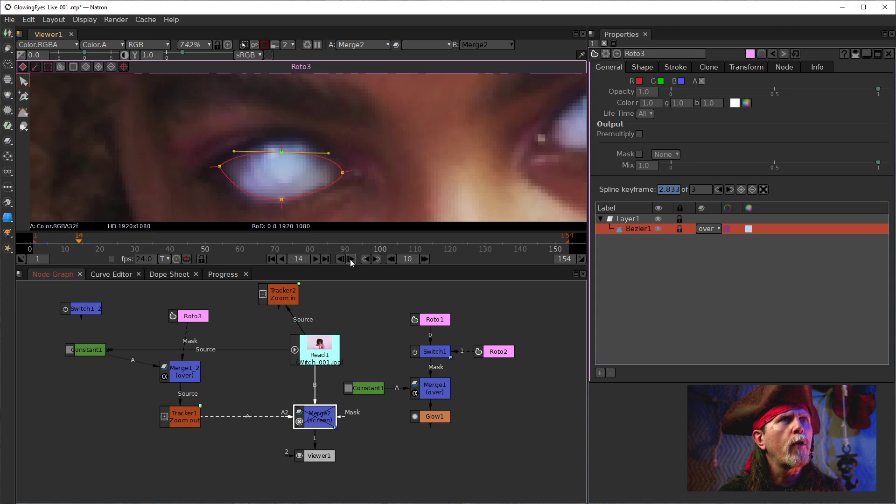
{"action": "left_click", "coordinate": [351, 259]}
{"action": "left_click", "coordinate": [340, 259]}
{"action": "left_click", "coordinate": [340, 260]}
{"action": "left_click", "coordinate": [340, 260]}
{"action": "left_click", "coordinate": [340, 259]}
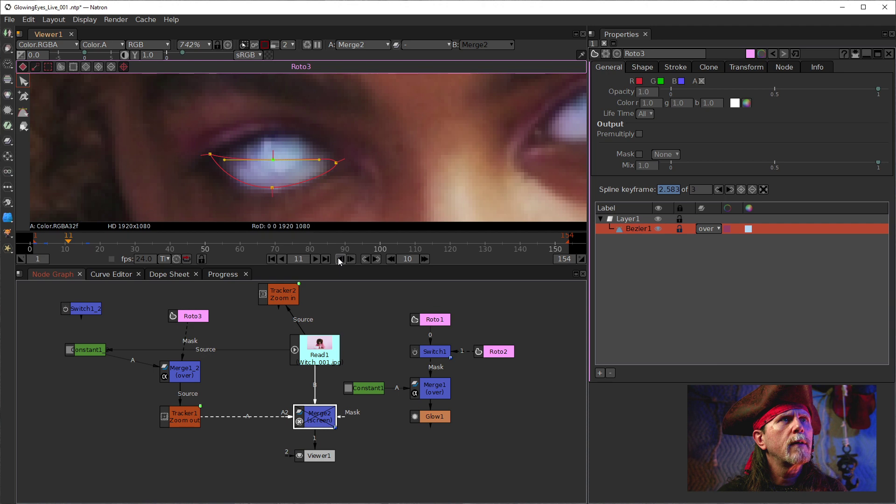
{"action": "left_click", "coordinate": [346, 259]}
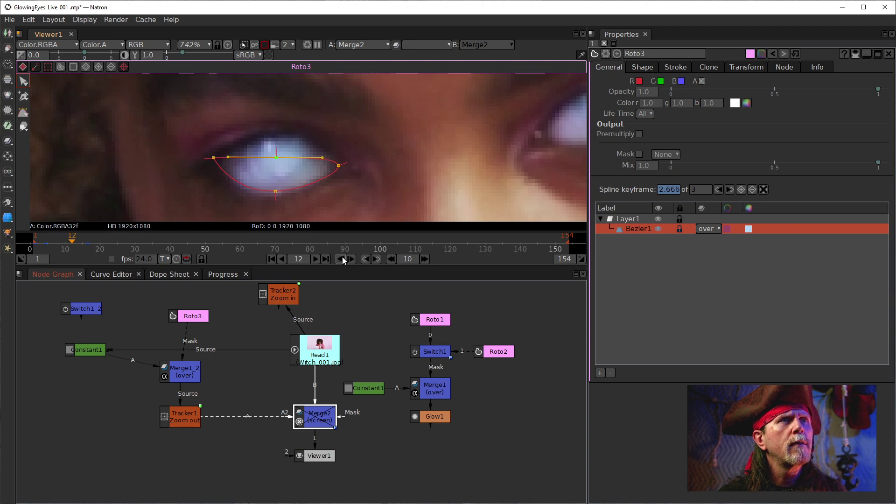
{"action": "left_click", "coordinate": [341, 259]}
{"action": "left_click", "coordinate": [355, 258]}
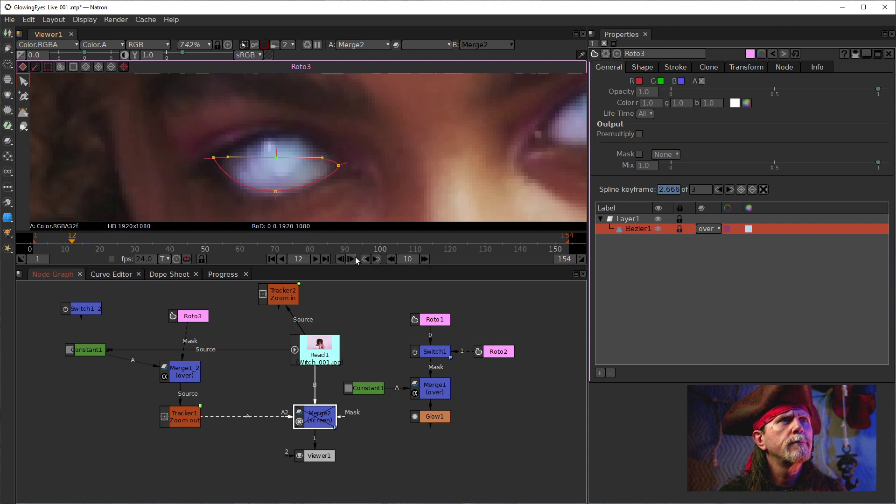
{"action": "left_click", "coordinate": [353, 260]}
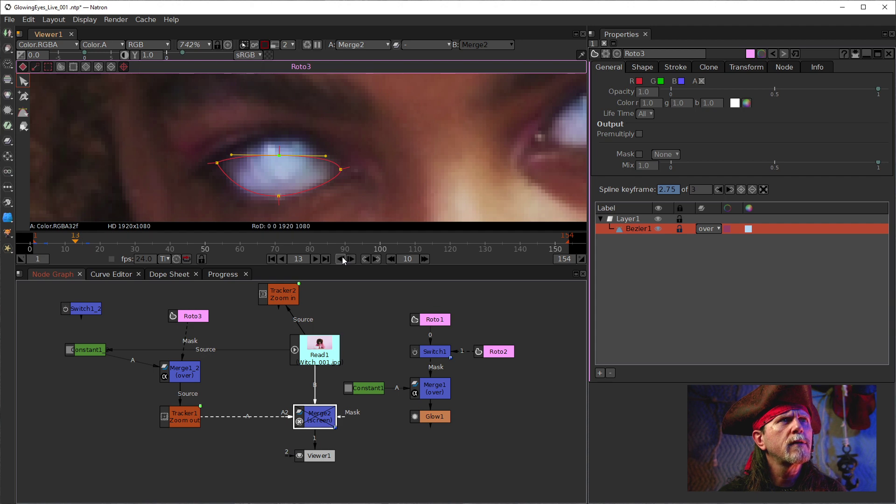
{"action": "left_click", "coordinate": [342, 260]}
{"action": "left_click", "coordinate": [354, 260]}
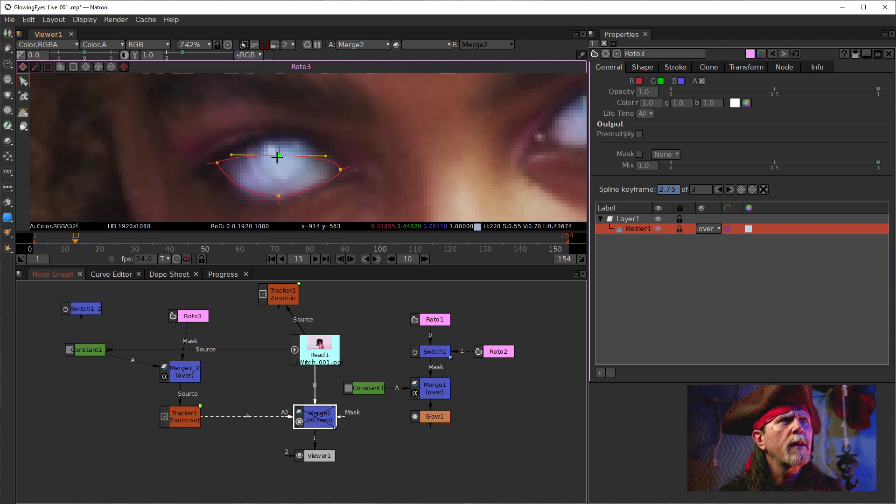
{"action": "left_click_drag", "start_coordinate": [276, 155], "coordinate": [278, 142]}
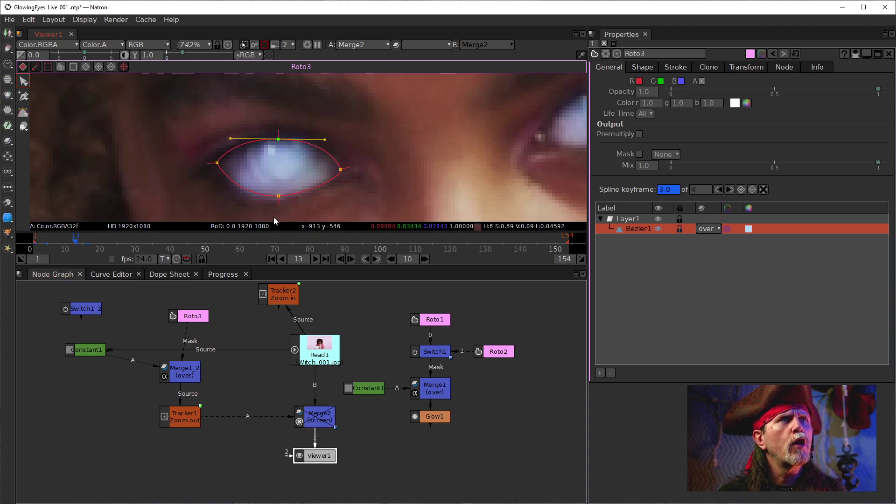
At frame 13, lower Bezier1's bottom point slightly to follow the lower eyelid.
{"action": "left_click", "coordinate": [279, 196]}
{"action": "left_click_drag", "start_coordinate": [279, 199], "coordinate": [279, 201]}
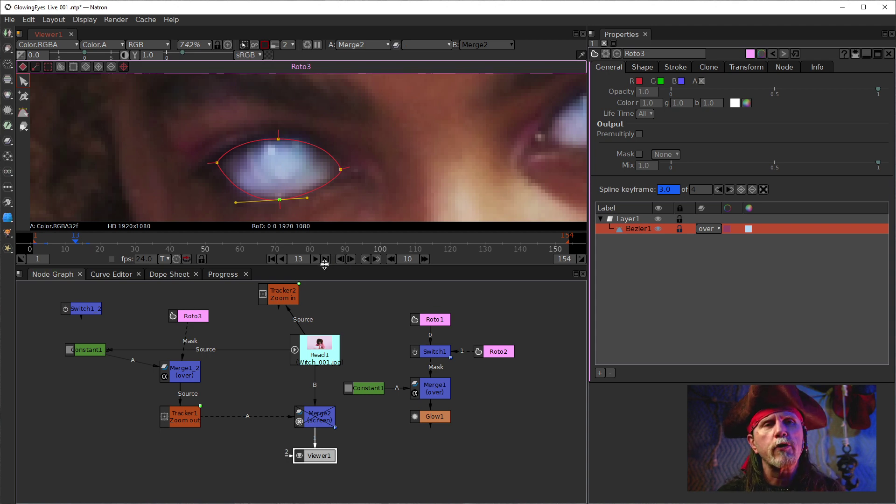
Step back and forth between frames 13 and 9 to compare the mask with the opening eye.
{"action": "left_click", "coordinate": [339, 259]}
{"action": "left_click", "coordinate": [340, 260]}
{"action": "left_click", "coordinate": [340, 260]}
{"action": "left_click", "coordinate": [339, 259]}
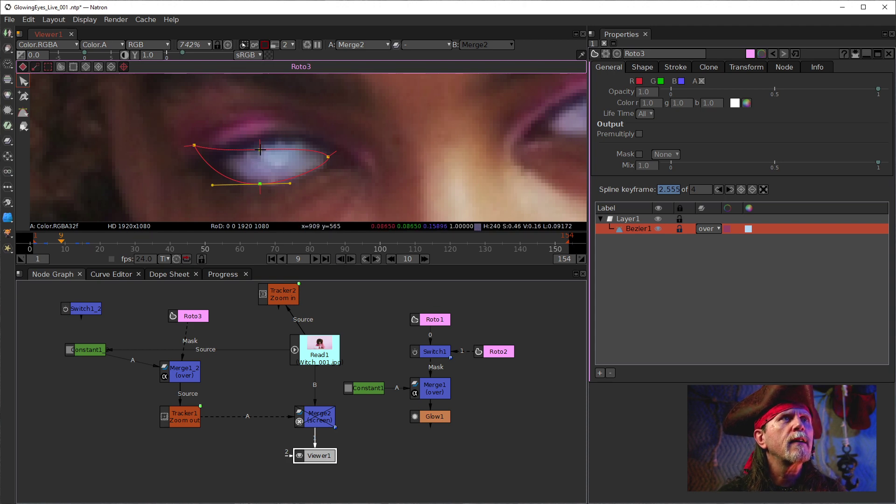
{"action": "left_click", "coordinate": [352, 261]}
{"action": "left_click", "coordinate": [352, 262]}
{"action": "left_click", "coordinate": [353, 262]}
{"action": "left_click", "coordinate": [353, 261]}
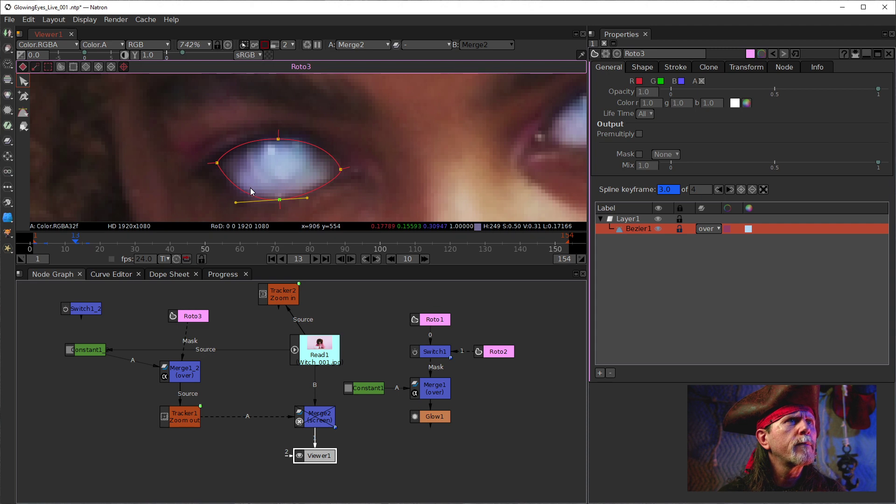
{"action": "left_click", "coordinate": [340, 260]}
{"action": "left_click", "coordinate": [340, 259]}
{"action": "left_click", "coordinate": [340, 259]}
{"action": "left_click", "coordinate": [340, 259]}
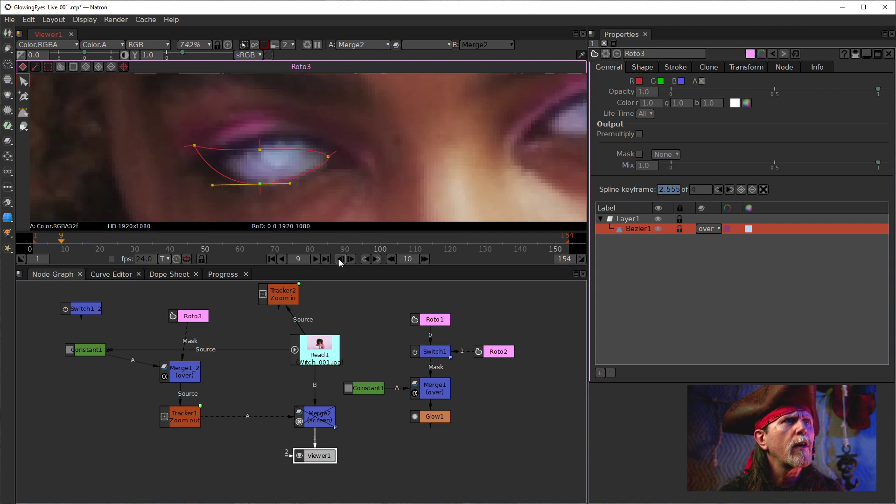
At frame 8, reposition Bezier1's outer corner, upper and lower points and adjust the upper tangent to fit the partly open eye.
{"action": "left_click", "coordinate": [340, 259]}
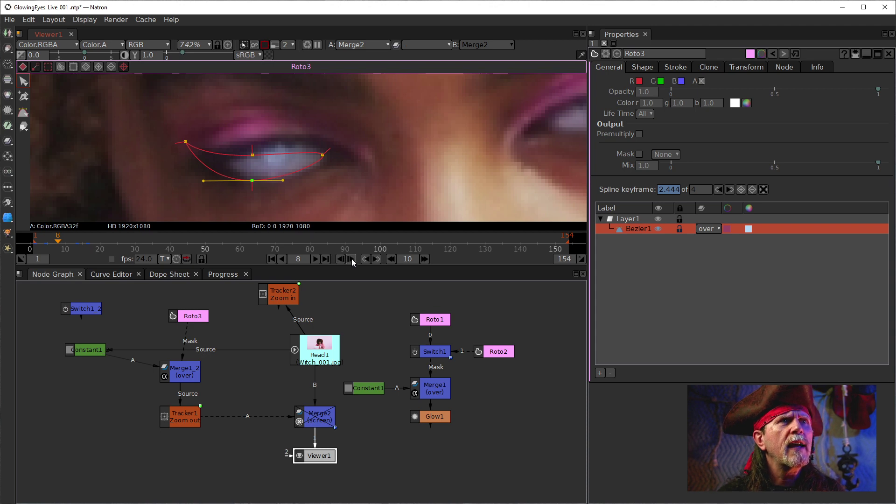
{"action": "left_click_drag", "start_coordinate": [186, 142], "coordinate": [239, 150]}
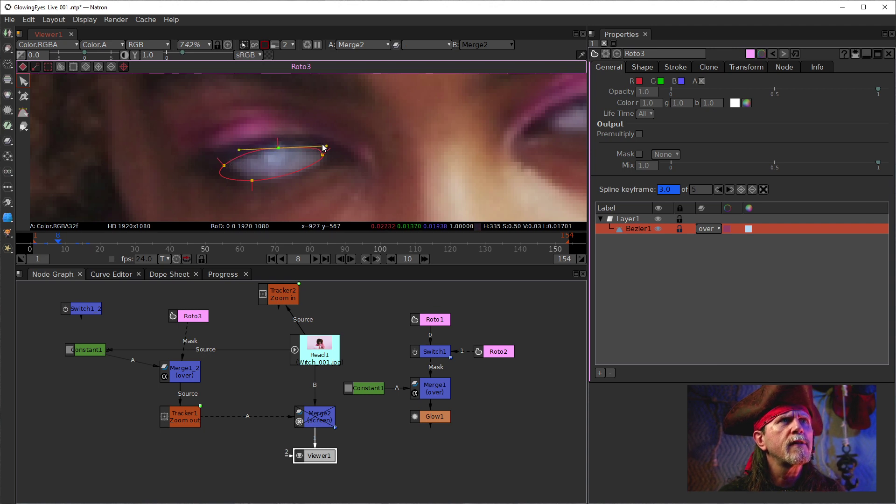
{"action": "left_click_drag", "start_coordinate": [326, 146], "coordinate": [301, 144]}
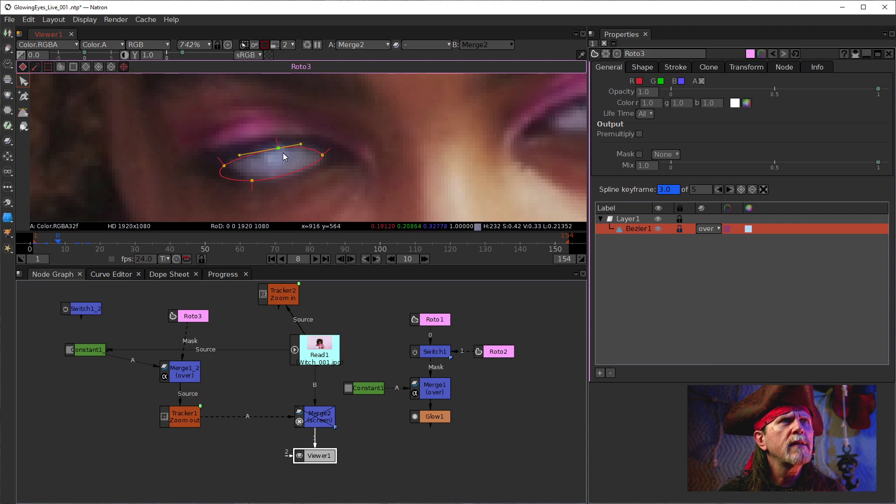
{"action": "left_click_drag", "start_coordinate": [252, 180], "coordinate": [230, 180]}
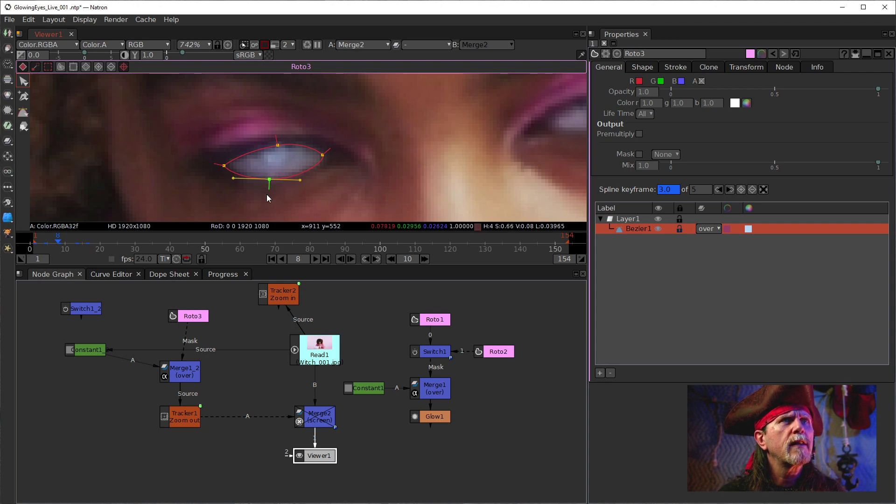
Check frames 7 to 5 and, at frame 6, raise Bezier1's upper point to the upper eyelid.
{"action": "left_click", "coordinate": [342, 262]}
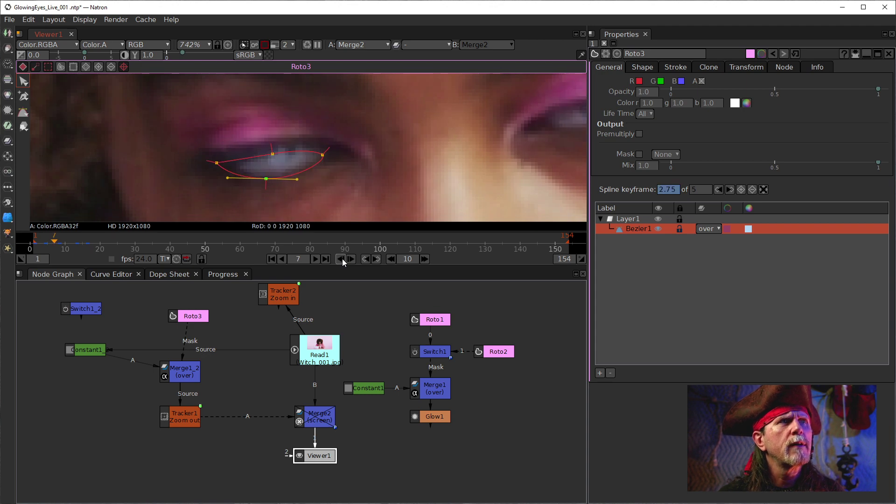
{"action": "left_click", "coordinate": [343, 262]}
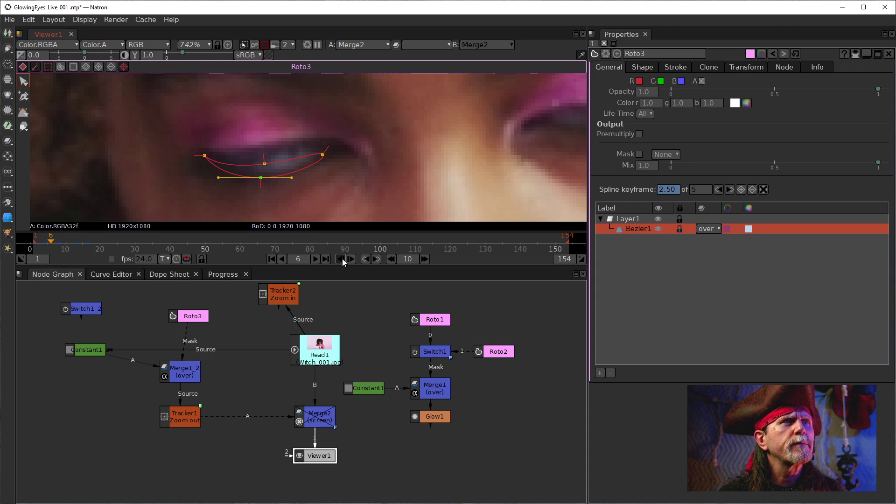
{"action": "left_click", "coordinate": [343, 261]}
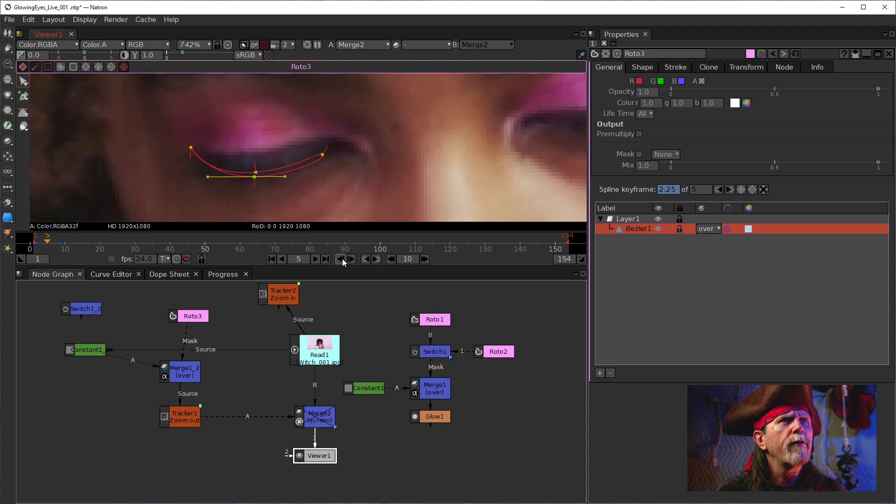
{"action": "left_click", "coordinate": [352, 260]}
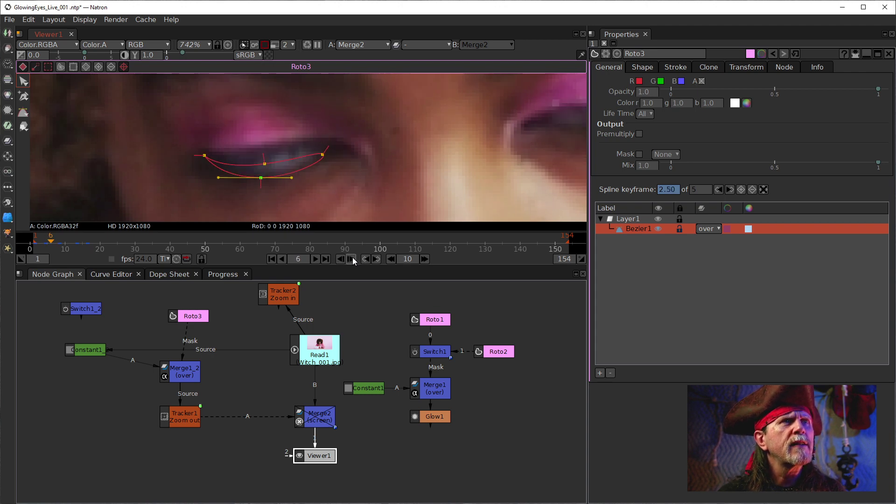
{"action": "left_click_drag", "start_coordinate": [264, 164], "coordinate": [281, 155]}
Hide the feather handles and, at frame 6, move Bezier1's outer corner point inward to the corner of the eye.
{"action": "left_click", "coordinate": [205, 156]}
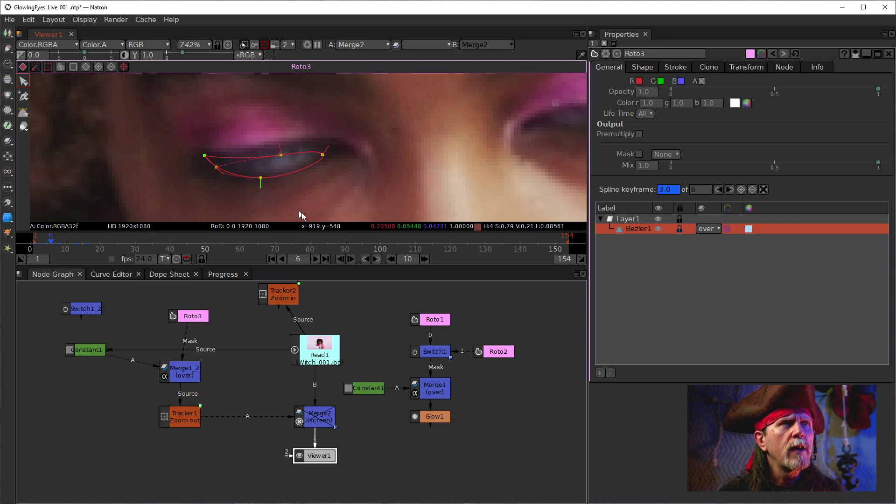
{"action": "key", "text": "ctrl+z"}
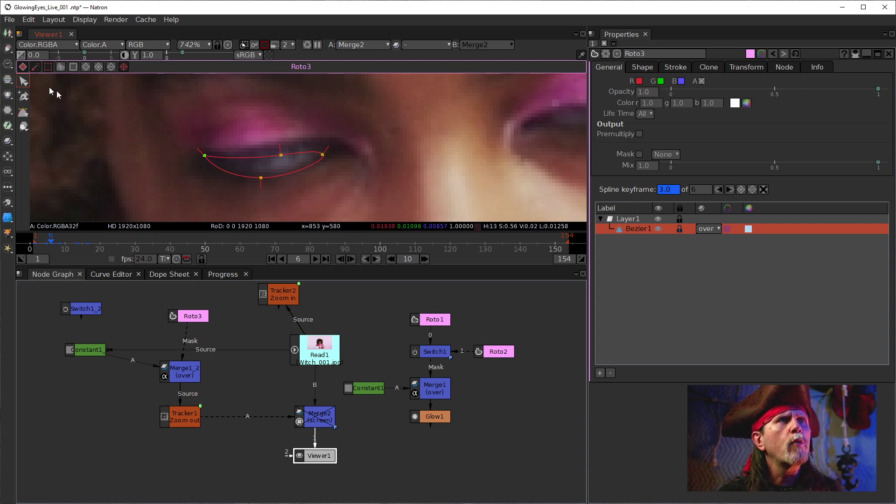
{"action": "left_click", "coordinate": [49, 66]}
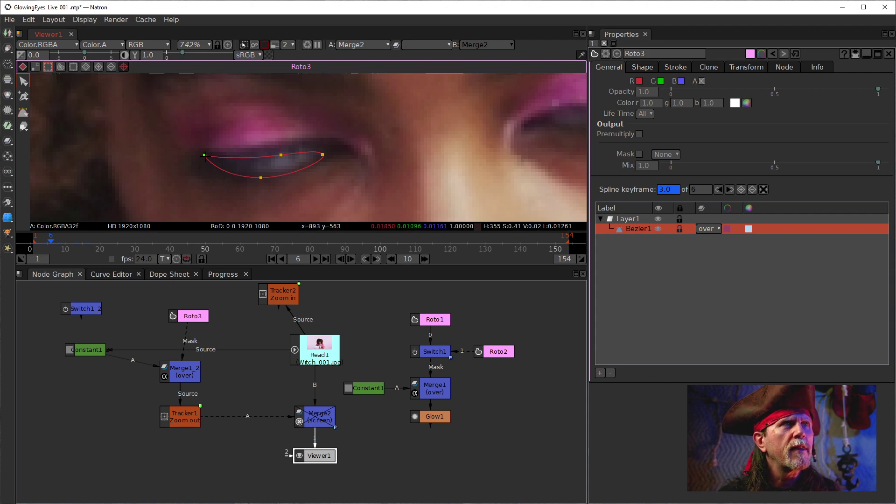
{"action": "left_click_drag", "start_coordinate": [204, 155], "coordinate": [215, 159]}
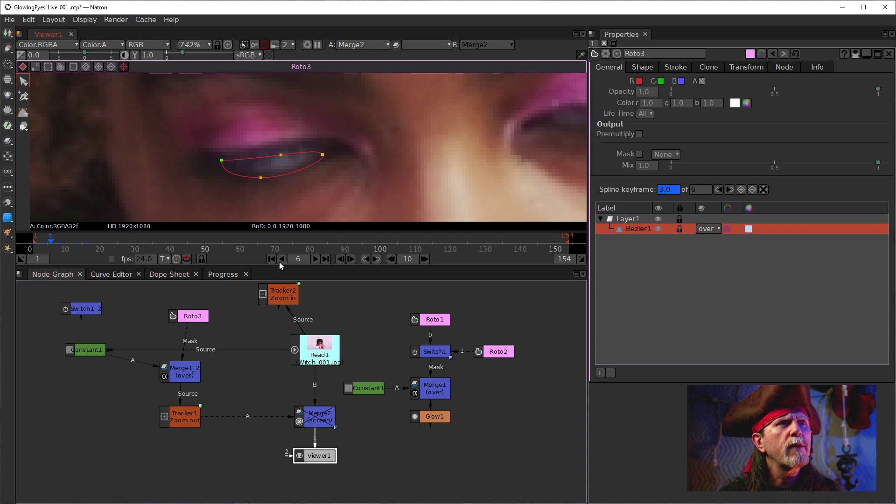
Check the mask from frame 5 onward and, at frame 10, move Bezier1's outer corner point outward to the eye's corner.
{"action": "left_click", "coordinate": [341, 259]}
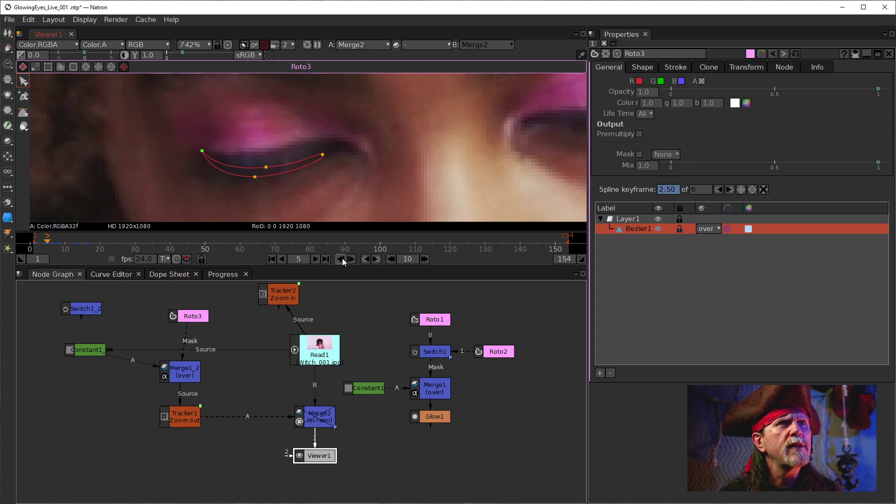
{"action": "left_click", "coordinate": [351, 259]}
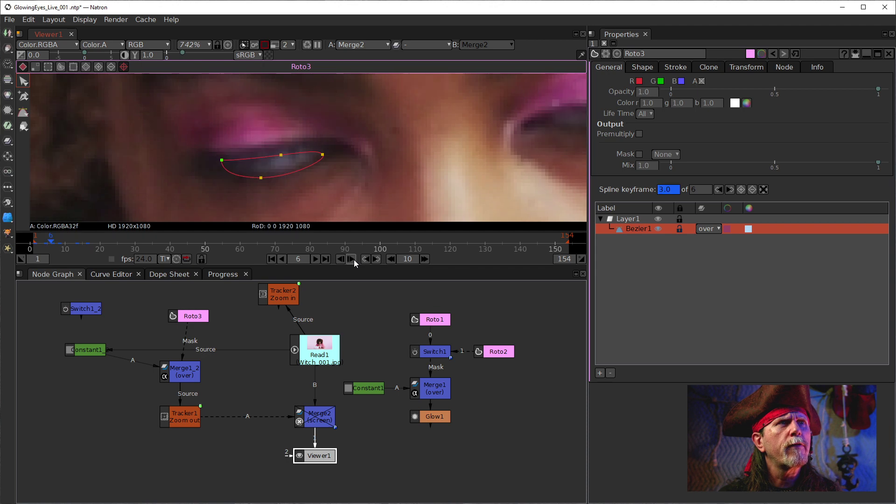
{"action": "left_click", "coordinate": [351, 259]}
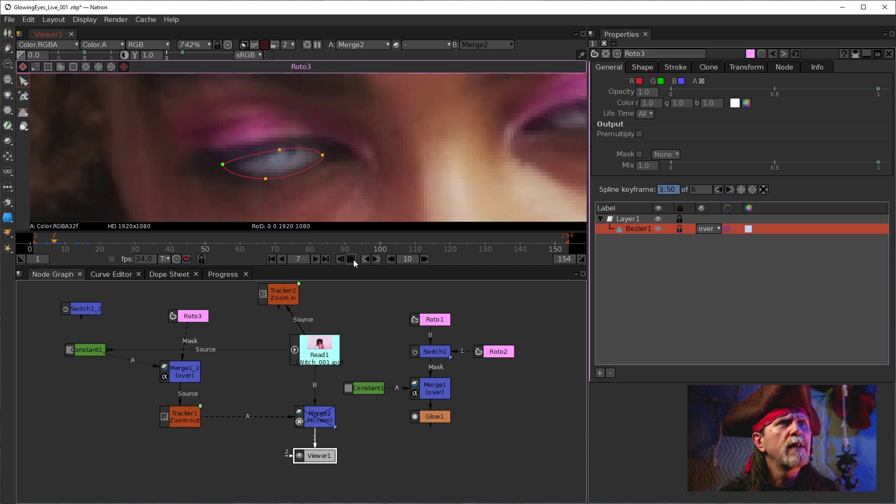
{"action": "left_click", "coordinate": [351, 259]}
{"action": "left_click", "coordinate": [351, 259]}
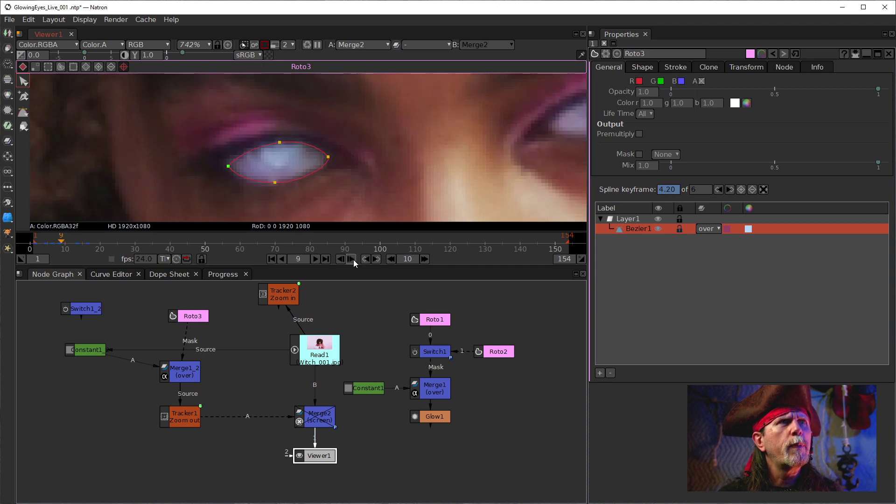
{"action": "left_click", "coordinate": [351, 259]}
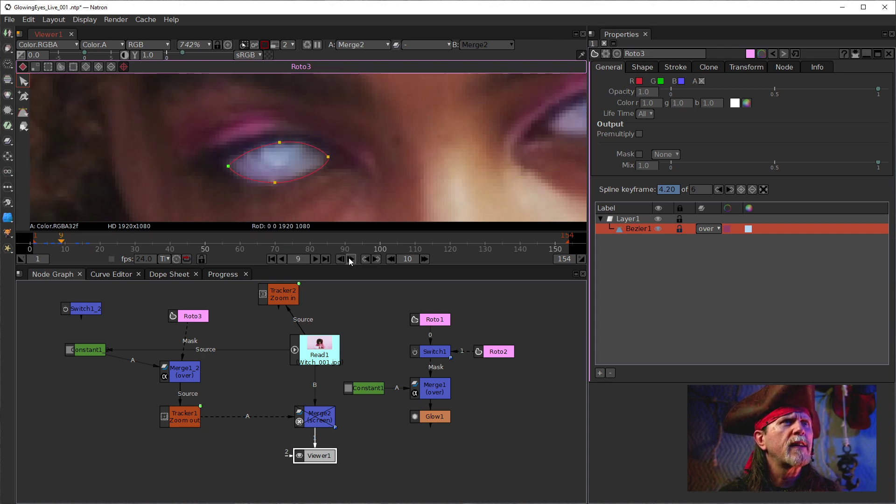
{"action": "left_click_drag", "start_coordinate": [228, 163], "coordinate": [217, 162]}
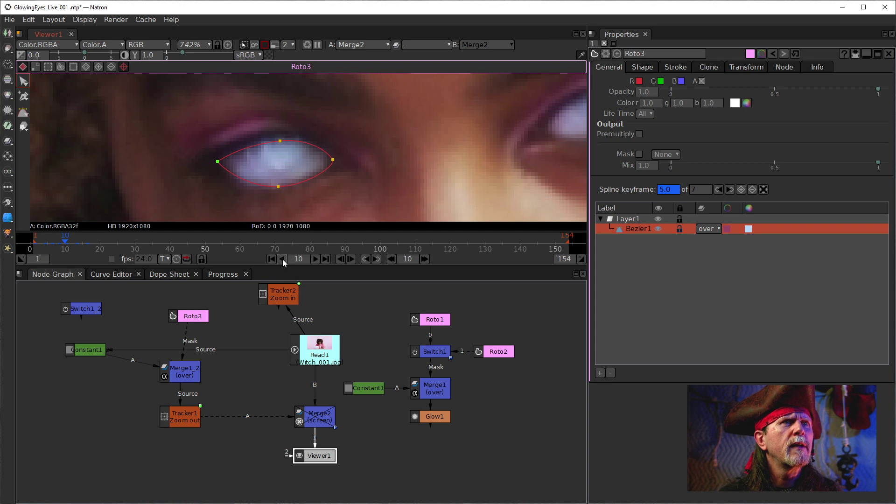
Step through the shot from frame 7 to frame 120 to check how well the mask follows the eye.
{"action": "left_click", "coordinate": [341, 260]}
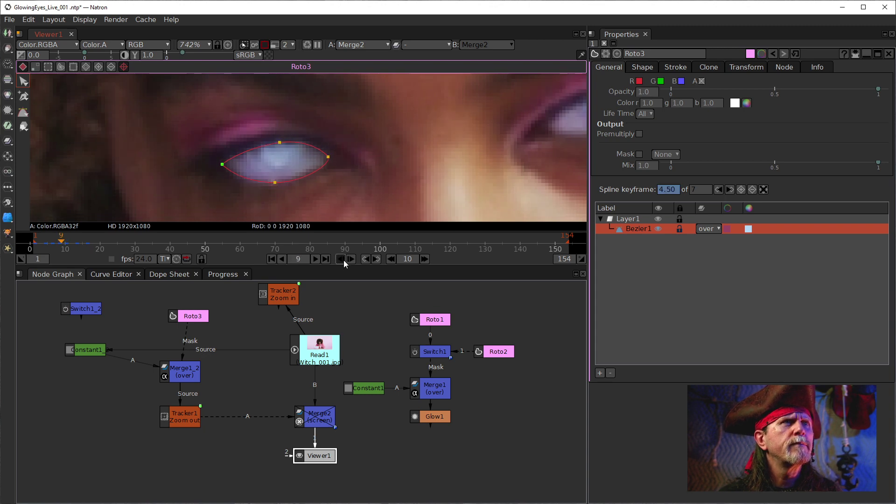
{"action": "left_click", "coordinate": [342, 260]}
{"action": "left_click", "coordinate": [342, 260]}
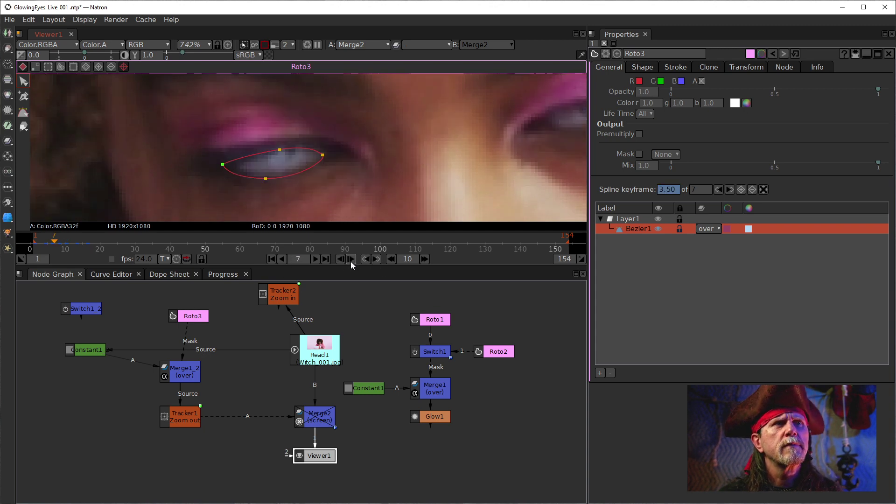
{"action": "left_click", "coordinate": [351, 259]}
{"action": "left_click", "coordinate": [351, 259]}
{"action": "left_click", "coordinate": [352, 259]}
{"action": "left_click", "coordinate": [351, 259]}
{"action": "left_click", "coordinate": [351, 259]}
{"action": "left_click", "coordinate": [351, 259]}
{"action": "left_click", "coordinate": [351, 259]}
{"action": "left_click", "coordinate": [351, 259]}
{"action": "left_click", "coordinate": [351, 259]}
{"action": "left_click", "coordinate": [351, 259]}
{"action": "left_click", "coordinate": [351, 259]}
{"action": "left_click", "coordinate": [352, 259]}
{"action": "left_click", "coordinate": [351, 259]}
{"action": "left_click", "coordinate": [351, 259]}
{"action": "left_click", "coordinate": [351, 259]}
{"action": "left_click", "coordinate": [351, 259]}
{"action": "left_click", "coordinate": [351, 259]}
{"action": "left_click", "coordinate": [351, 259]}
{"action": "left_click", "coordinate": [351, 259]}
{"action": "left_click", "coordinate": [351, 259]}
{"action": "left_click", "coordinate": [351, 259]}
{"action": "left_click", "coordinate": [351, 259]}
{"action": "left_click", "coordinate": [351, 259]}
{"action": "left_click", "coordinate": [351, 259]}
{"action": "left_click", "coordinate": [351, 259]}
{"action": "left_click", "coordinate": [351, 259]}
{"action": "left_click", "coordinate": [351, 259]}
{"action": "left_click", "coordinate": [351, 259]}
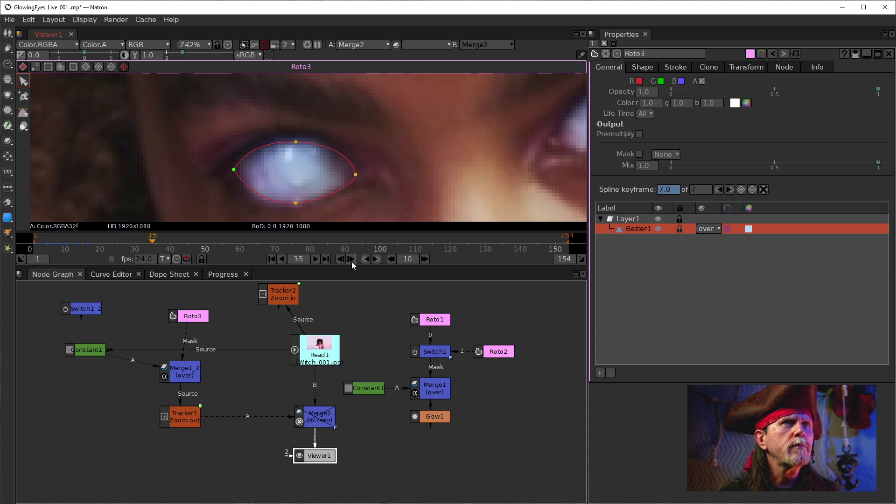
{"action": "left_click", "coordinate": [351, 259]}
{"action": "left_click", "coordinate": [351, 259]}
{"action": "left_click", "coordinate": [351, 259]}
{"action": "left_click", "coordinate": [351, 259]}
{"action": "left_click", "coordinate": [351, 259]}
{"action": "left_click", "coordinate": [352, 259]}
{"action": "left_click", "coordinate": [351, 259]}
{"action": "left_click", "coordinate": [351, 259]}
{"action": "left_click", "coordinate": [351, 259]}
{"action": "left_click", "coordinate": [351, 259]}
{"action": "left_click", "coordinate": [351, 259]}
{"action": "left_click", "coordinate": [351, 259]}
{"action": "left_click", "coordinate": [351, 259]}
{"action": "left_click", "coordinate": [351, 259]}
{"action": "left_click", "coordinate": [351, 259]}
{"action": "left_click", "coordinate": [351, 259]}
{"action": "left_click", "coordinate": [351, 259]}
{"action": "left_click", "coordinate": [351, 259]}
{"action": "left_click", "coordinate": [351, 259]}
{"action": "left_click", "coordinate": [351, 259]}
{"action": "left_click", "coordinate": [351, 259]}
{"action": "left_click", "coordinate": [351, 259]}
{"action": "left_click", "coordinate": [351, 259]}
{"action": "left_click", "coordinate": [351, 259]}
{"action": "left_click", "coordinate": [351, 259]}
{"action": "left_click", "coordinate": [351, 259]}
{"action": "left_click", "coordinate": [351, 259]}
{"action": "left_click", "coordinate": [351, 259]}
{"action": "left_click", "coordinate": [351, 259]}
{"action": "left_click", "coordinate": [351, 259]}
{"action": "left_click", "coordinate": [351, 259]}
{"action": "left_click", "coordinate": [351, 259]}
{"action": "left_click", "coordinate": [351, 259]}
{"action": "left_click", "coordinate": [351, 259]}
{"action": "left_click", "coordinate": [351, 259]}
{"action": "left_click", "coordinate": [351, 259]}
{"action": "left_click", "coordinate": [351, 259]}
{"action": "left_click", "coordinate": [341, 259]}
{"action": "left_click", "coordinate": [352, 259]}
{"action": "left_click", "coordinate": [351, 259]}
{"action": "left_click", "coordinate": [351, 259]}
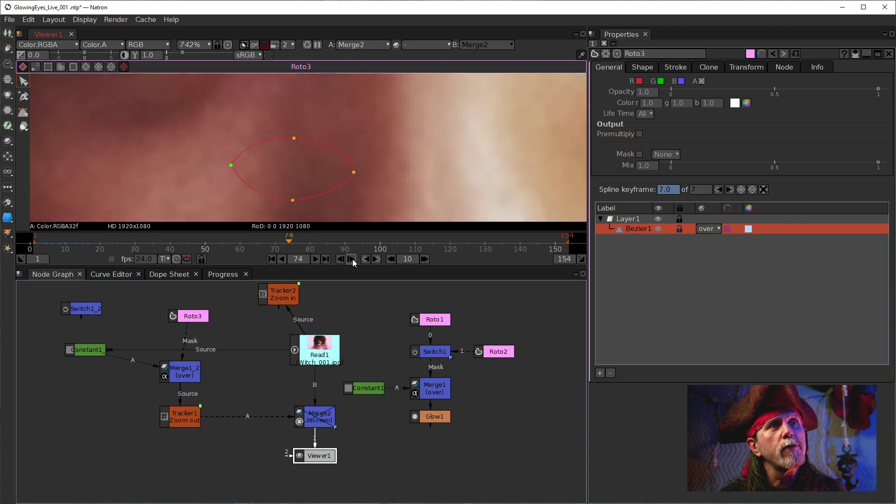
{"action": "left_click", "coordinate": [351, 260]}
{"action": "left_click", "coordinate": [351, 259]}
{"action": "left_click", "coordinate": [354, 260]}
{"action": "left_click", "coordinate": [354, 260]}
{"action": "left_click", "coordinate": [354, 260]}
{"action": "left_click", "coordinate": [354, 260]}
{"action": "left_click", "coordinate": [354, 260]}
{"action": "left_click", "coordinate": [354, 260]}
{"action": "left_click", "coordinate": [354, 260]}
{"action": "left_click", "coordinate": [354, 260]}
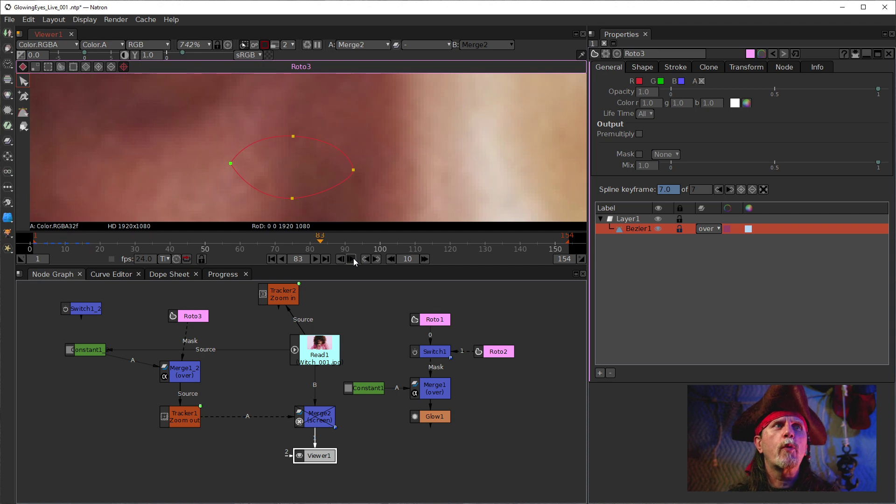
{"action": "left_click", "coordinate": [354, 260]}
{"action": "left_click", "coordinate": [354, 260]}
{"action": "left_click", "coordinate": [353, 260]}
{"action": "left_click", "coordinate": [354, 260]}
{"action": "left_click", "coordinate": [353, 260]}
{"action": "left_click", "coordinate": [354, 260]}
{"action": "left_click", "coordinate": [354, 260]}
{"action": "left_click", "coordinate": [353, 261]}
{"action": "left_click", "coordinate": [353, 261]}
{"action": "left_click", "coordinate": [354, 261]}
{"action": "left_click", "coordinate": [354, 261]}
{"action": "left_click", "coordinate": [354, 262]}
{"action": "left_click", "coordinate": [354, 261]}
{"action": "left_click", "coordinate": [353, 262]}
{"action": "left_click", "coordinate": [353, 261]}
{"action": "left_click", "coordinate": [353, 261]}
{"action": "left_click", "coordinate": [353, 261]}
{"action": "left_click", "coordinate": [353, 262]}
{"action": "left_click", "coordinate": [354, 262]}
{"action": "left_click", "coordinate": [353, 261]}
{"action": "left_click", "coordinate": [354, 261]}
{"action": "left_click", "coordinate": [354, 261]}
{"action": "left_click", "coordinate": [353, 261]}
{"action": "left_click", "coordinate": [354, 261]}
{"action": "left_click", "coordinate": [353, 262]}
{"action": "left_click", "coordinate": [353, 262]}
{"action": "left_click", "coordinate": [354, 261]}
{"action": "left_click", "coordinate": [353, 261]}
{"action": "left_click", "coordinate": [353, 262]}
{"action": "left_click", "coordinate": [354, 261]}
{"action": "left_click", "coordinate": [353, 261]}
{"action": "left_click", "coordinate": [354, 262]}
{"action": "left_click", "coordinate": [353, 262]}
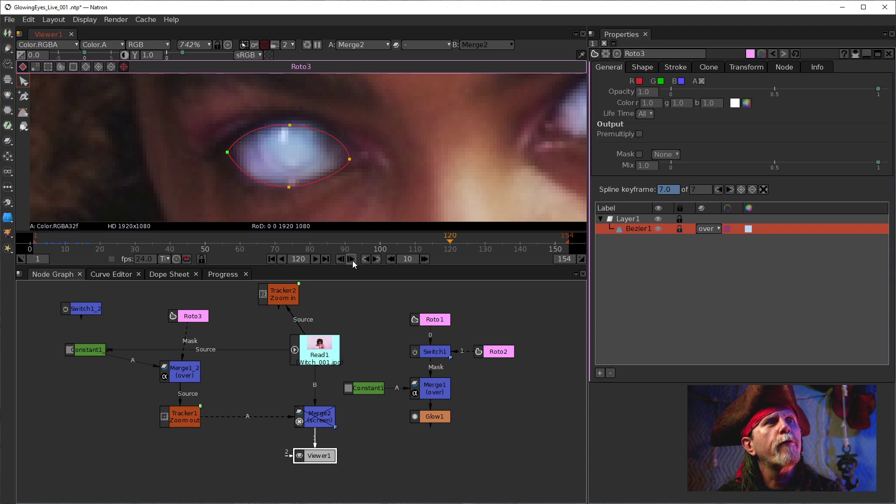
Step through the shot from frame 120 to frame 141 to check how well the mask follows the eye.
{"action": "left_click", "coordinate": [353, 261]}
{"action": "left_click", "coordinate": [354, 262]}
{"action": "left_click", "coordinate": [354, 261]}
{"action": "left_click", "coordinate": [353, 261]}
{"action": "left_click", "coordinate": [353, 261]}
{"action": "left_click", "coordinate": [354, 261]}
{"action": "left_click", "coordinate": [354, 261]}
{"action": "left_click", "coordinate": [354, 261]}
{"action": "left_click", "coordinate": [352, 260]}
{"action": "left_click", "coordinate": [352, 261]}
{"action": "left_click", "coordinate": [352, 260]}
{"action": "left_click", "coordinate": [352, 260]}
{"action": "left_click", "coordinate": [352, 260]}
{"action": "left_click_drag", "start_coordinate": [410, 130], "coordinate": [412, 171]}
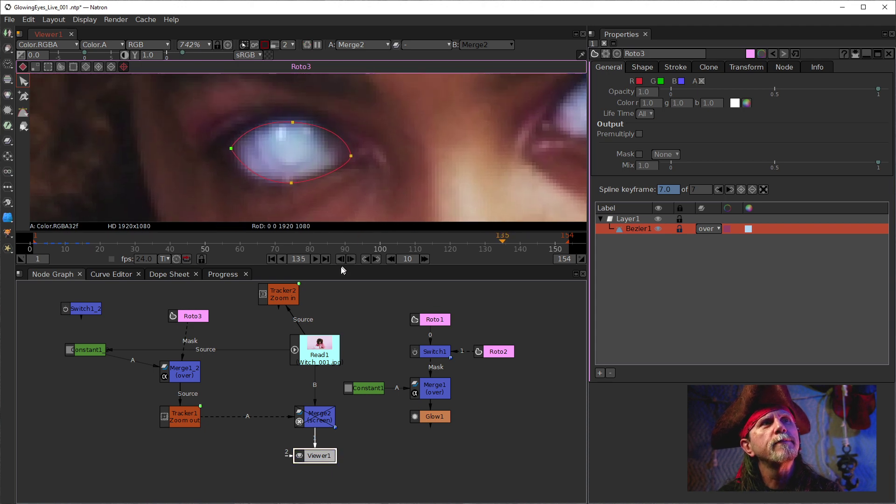
{"action": "left_click", "coordinate": [352, 259]}
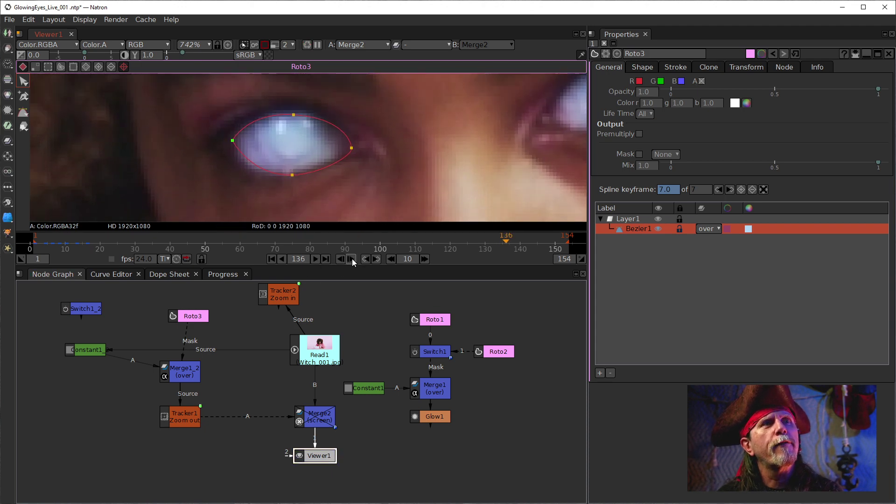
{"action": "left_click", "coordinate": [352, 259]}
{"action": "left_click", "coordinate": [352, 258]}
{"action": "left_click", "coordinate": [352, 258]}
{"action": "left_click", "coordinate": [352, 259]}
{"action": "left_click", "coordinate": [352, 259]}
{"action": "left_click_drag", "start_coordinate": [421, 96], "coordinate": [419, 149]}
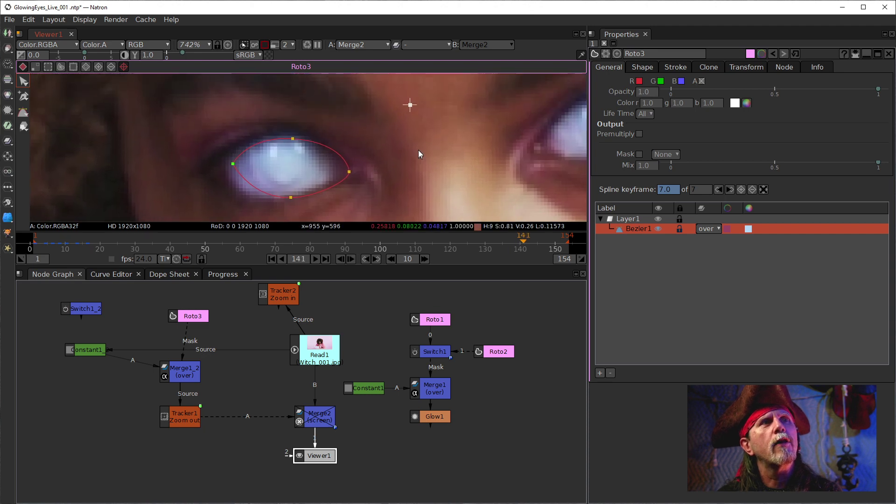
Review frames 141 back to 133 and forward to 137 to find where the mask starts to drift from the eye.
{"action": "left_click", "coordinate": [339, 259]}
{"action": "left_click", "coordinate": [338, 260]}
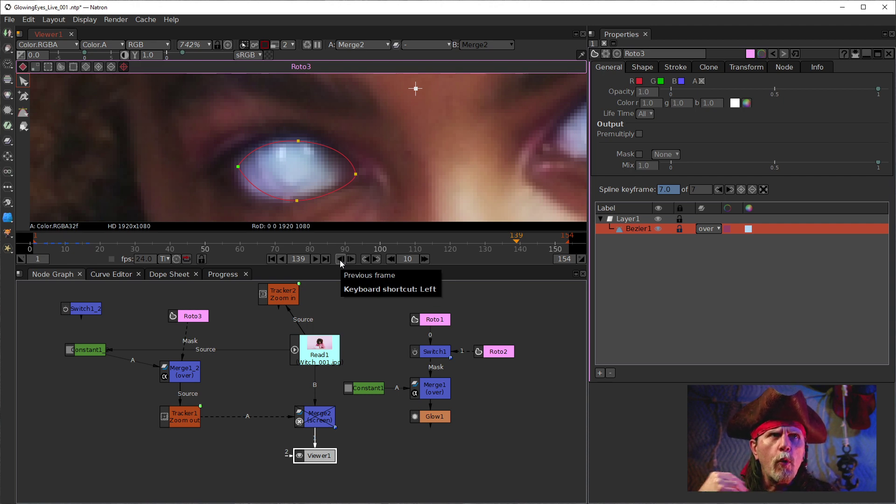
{"action": "left_click", "coordinate": [341, 260]}
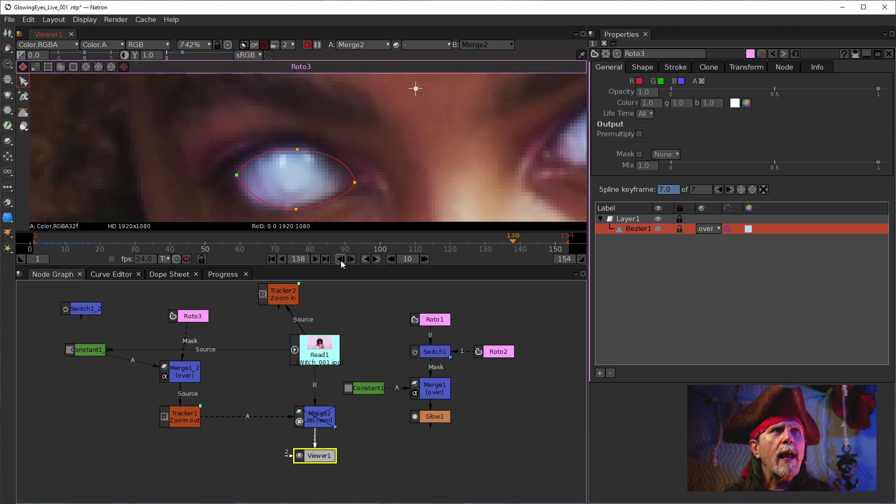
{"action": "left_click", "coordinate": [341, 260]}
{"action": "left_click", "coordinate": [341, 260]}
{"action": "left_click_drag", "start_coordinate": [372, 186], "coordinate": [370, 131]}
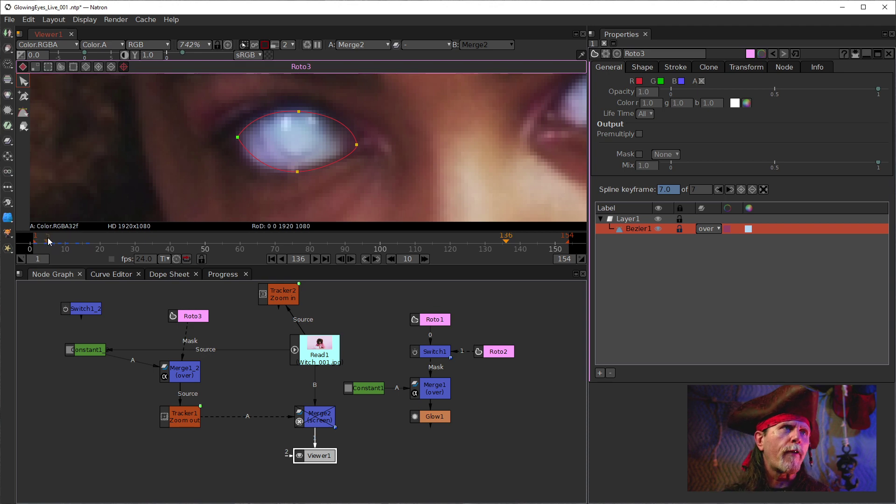
{"action": "left_click", "coordinate": [338, 259]}
{"action": "left_click", "coordinate": [338, 259]}
{"action": "left_click", "coordinate": [337, 258]}
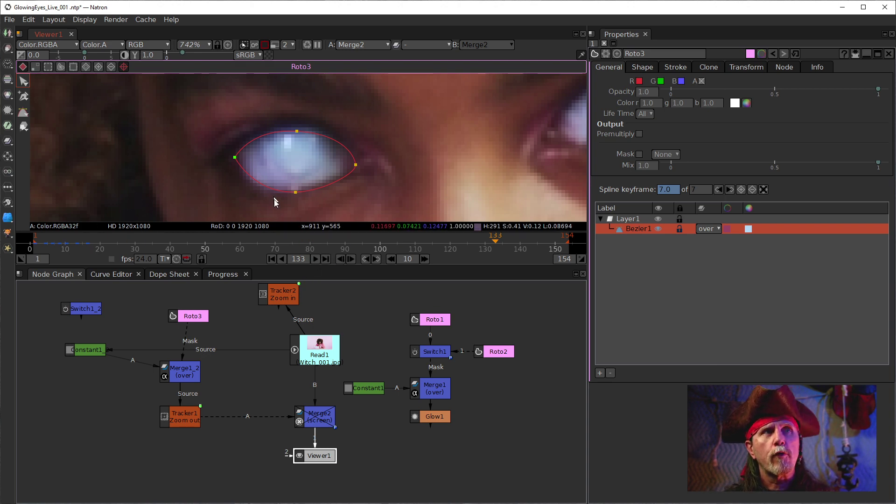
{"action": "left_click", "coordinate": [352, 260]}
{"action": "left_click", "coordinate": [352, 259]}
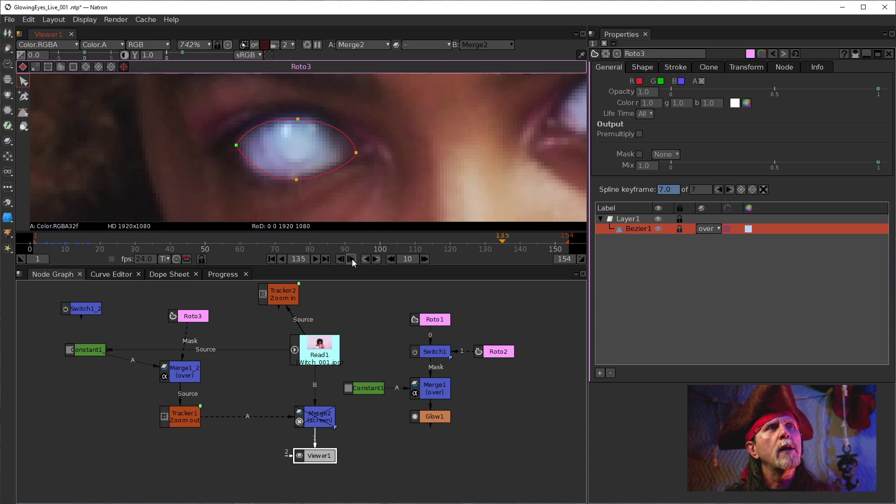
{"action": "left_click", "coordinate": [350, 259]}
{"action": "left_click", "coordinate": [351, 258]}
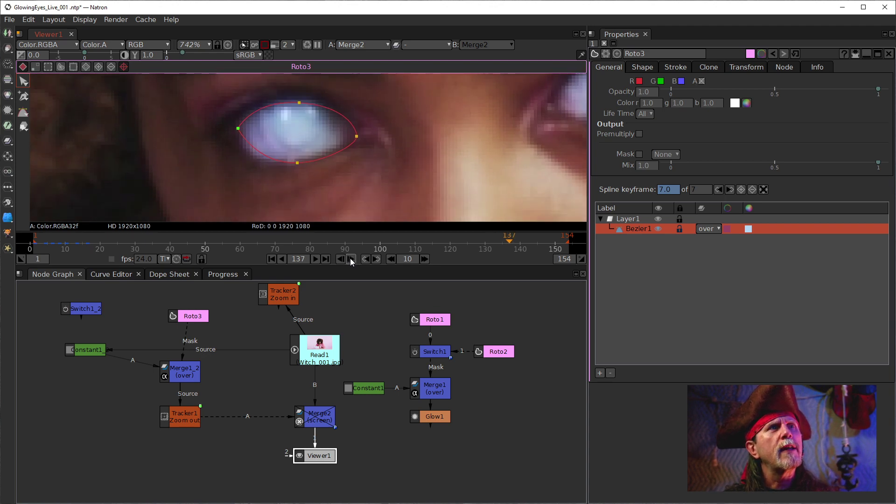
Return to frame 133 and key Bezier1's shape there by nudging its outer corner point slightly.
{"action": "left_click", "coordinate": [338, 259]}
{"action": "left_click", "coordinate": [338, 259]}
{"action": "left_click", "coordinate": [338, 259]}
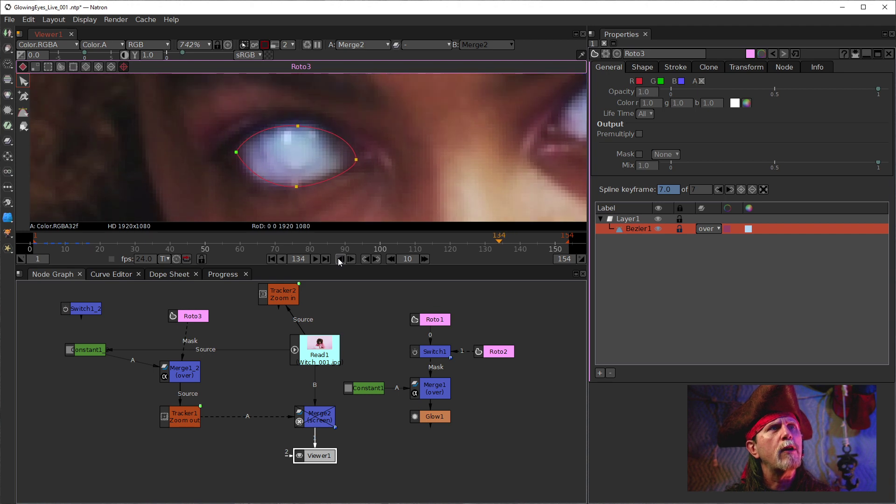
{"action": "left_click", "coordinate": [338, 259]}
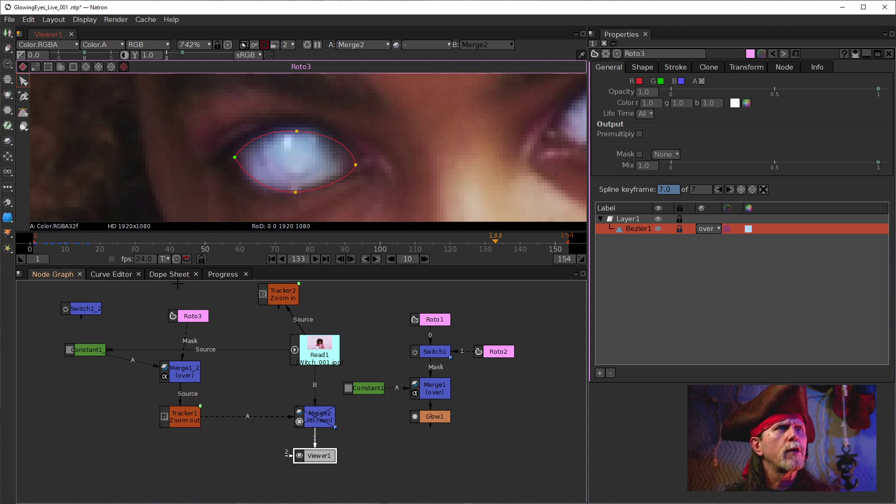
{"action": "left_click_drag", "start_coordinate": [234, 157], "coordinate": [235, 158]}
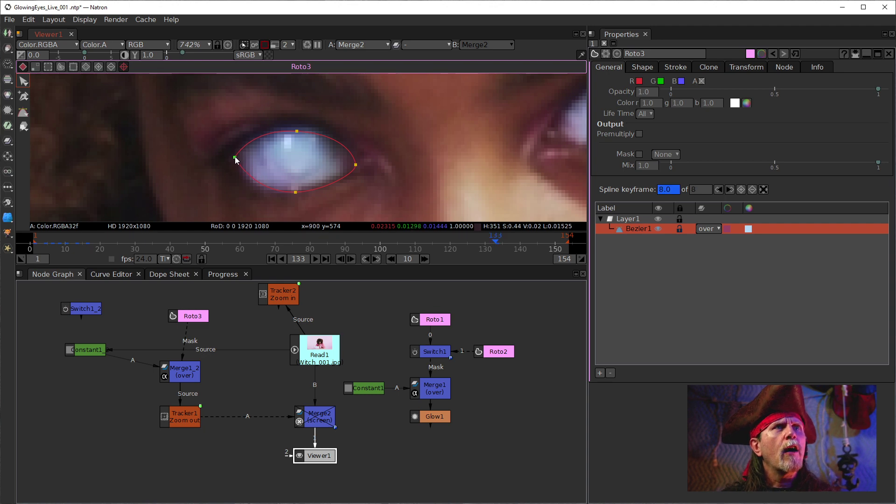
{"action": "left_click", "coordinate": [295, 131]}
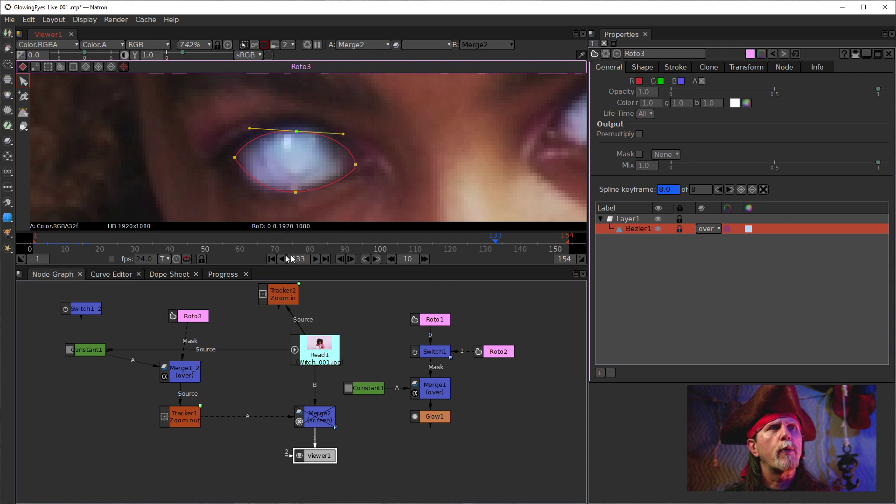
Check the mask frame by frame from frame 133 to the last frame, 154, comparing its outline with the eye.
{"action": "left_click", "coordinate": [351, 259]}
{"action": "left_click", "coordinate": [351, 259]}
{"action": "left_click", "coordinate": [351, 259]}
{"action": "left_click", "coordinate": [351, 258]}
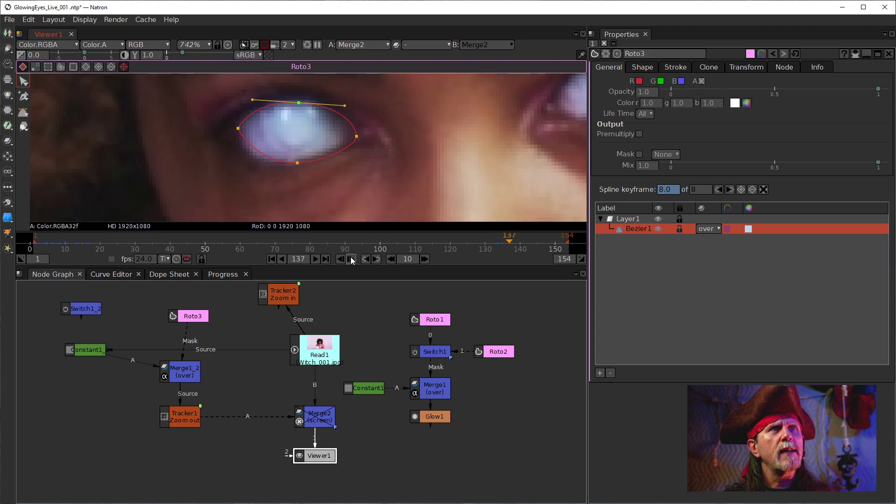
{"action": "left_click", "coordinate": [351, 259]}
{"action": "left_click", "coordinate": [352, 258]}
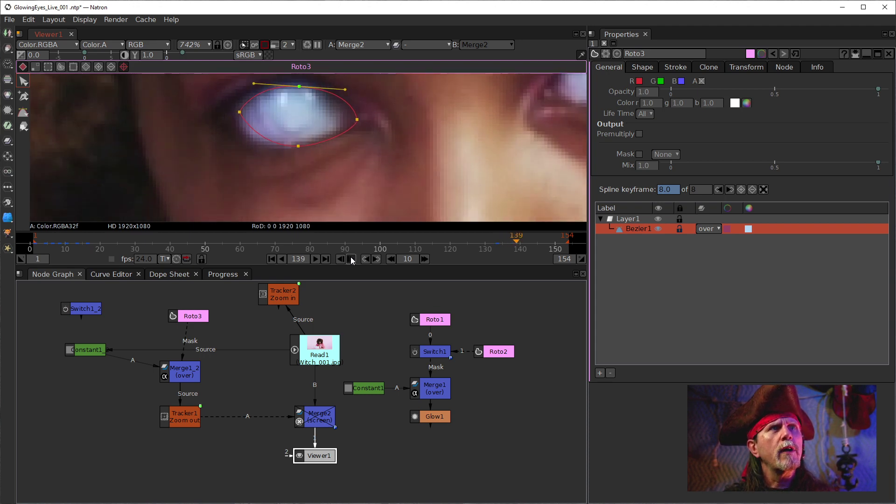
{"action": "left_click", "coordinate": [351, 258]}
{"action": "left_click_drag", "start_coordinate": [452, 203], "coordinate": [440, 209]}
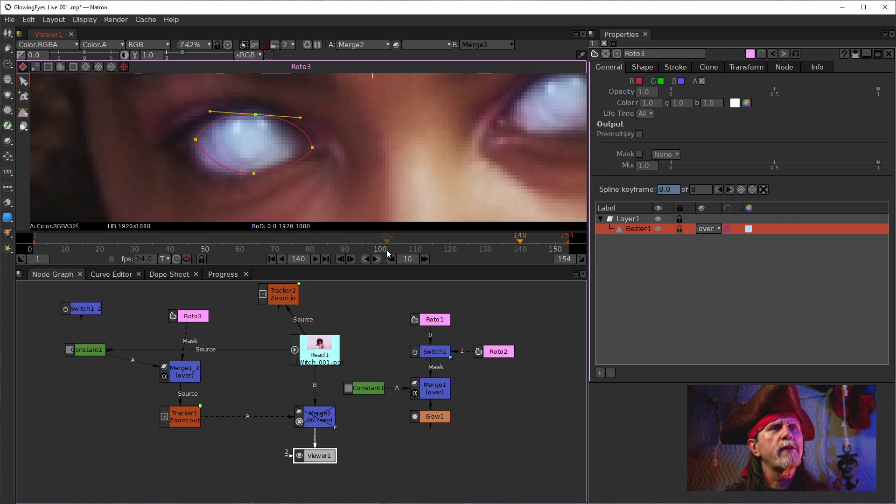
{"action": "left_click", "coordinate": [351, 258]}
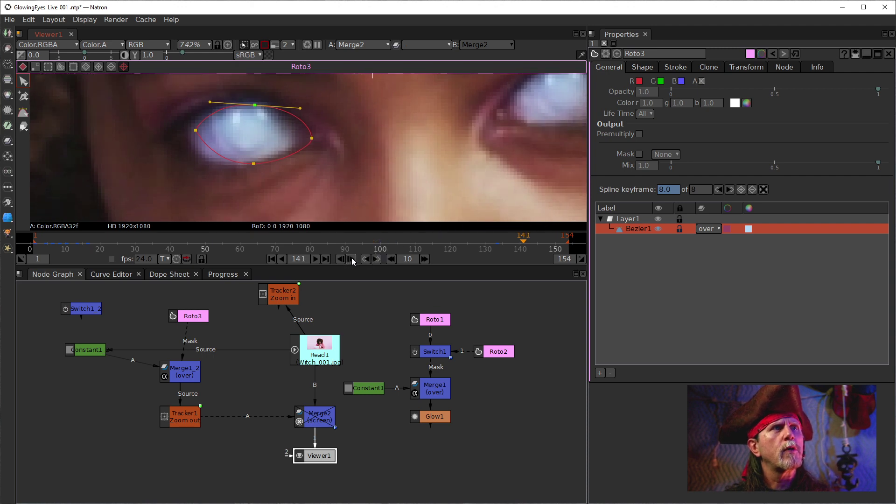
{"action": "left_click", "coordinate": [351, 258]}
{"action": "left_click", "coordinate": [352, 258]}
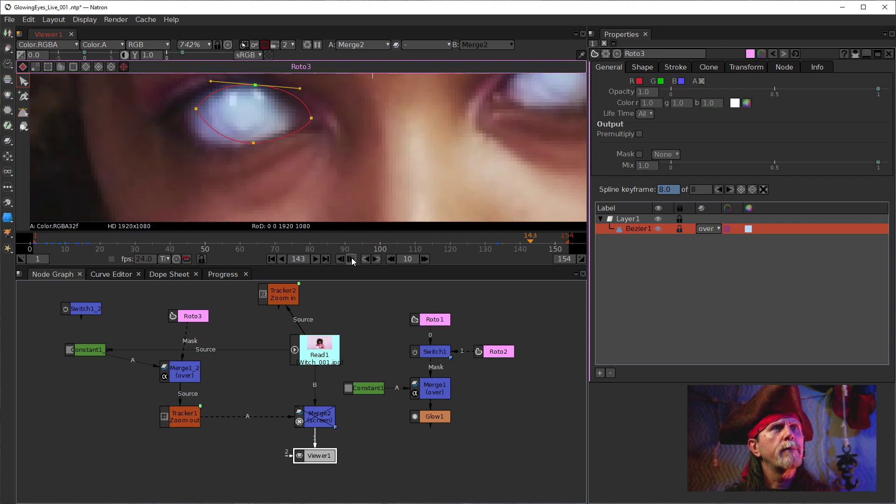
{"action": "left_click", "coordinate": [351, 258]}
{"action": "left_click", "coordinate": [351, 258]}
{"action": "left_click_drag", "start_coordinate": [402, 152], "coordinate": [401, 230]}
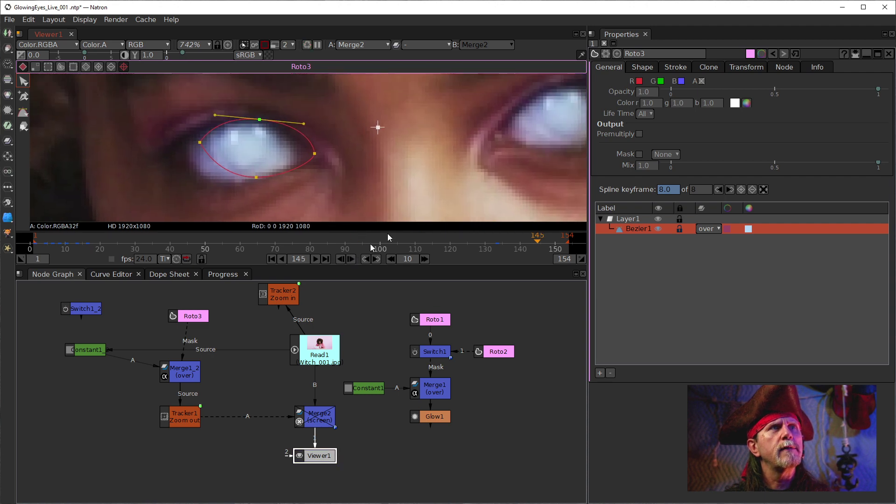
{"action": "left_click", "coordinate": [349, 262]}
{"action": "left_click", "coordinate": [349, 262]}
{"action": "left_click", "coordinate": [349, 262]}
{"action": "left_click", "coordinate": [350, 262]}
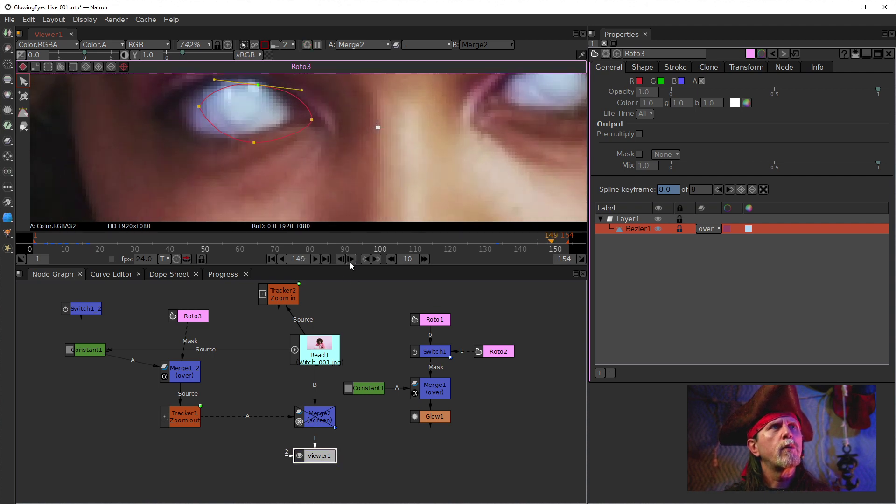
{"action": "left_click", "coordinate": [349, 262]}
{"action": "left_click_drag", "start_coordinate": [390, 171], "coordinate": [412, 211]}
{"action": "left_click", "coordinate": [349, 259]}
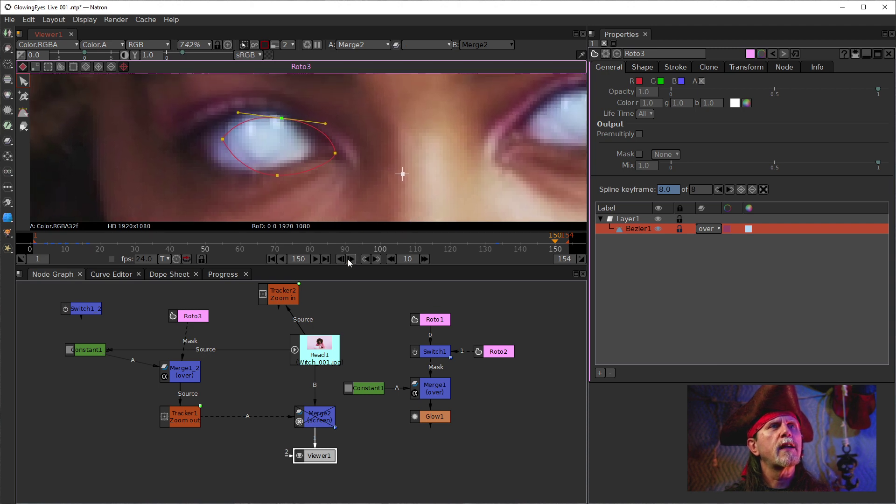
{"action": "left_click", "coordinate": [348, 259]}
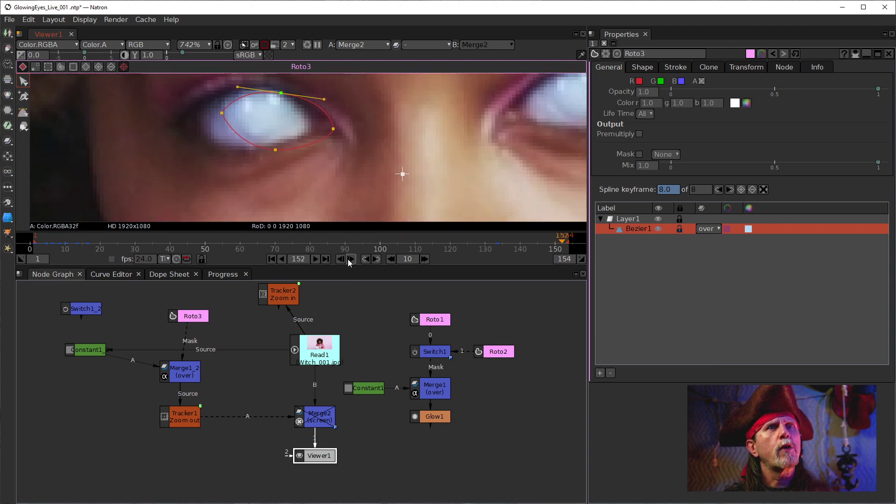
{"action": "left_click", "coordinate": [348, 259]}
{"action": "left_click", "coordinate": [349, 259]}
{"action": "left_click_drag", "start_coordinate": [403, 117], "coordinate": [422, 157]}
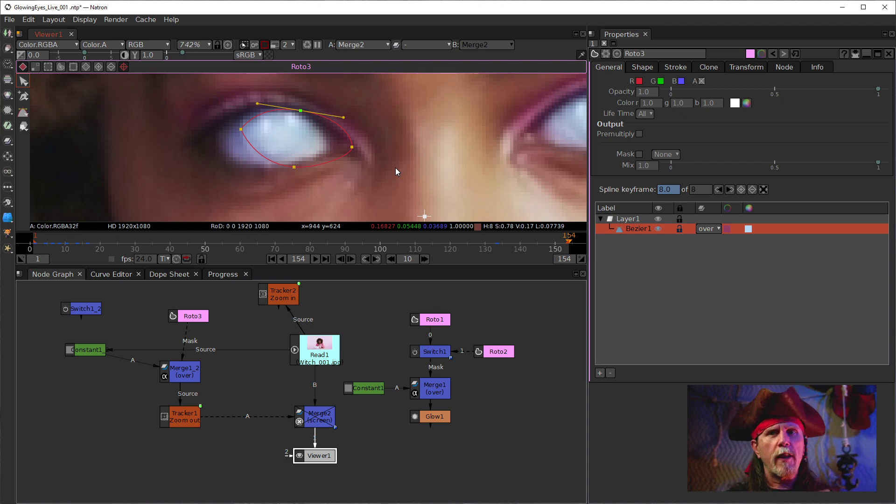
Open Tracker1's properties and examine the positions of track2 and track1 against the inner eye corners at frame 154.
{"action": "double_click", "coordinate": [192, 421]}
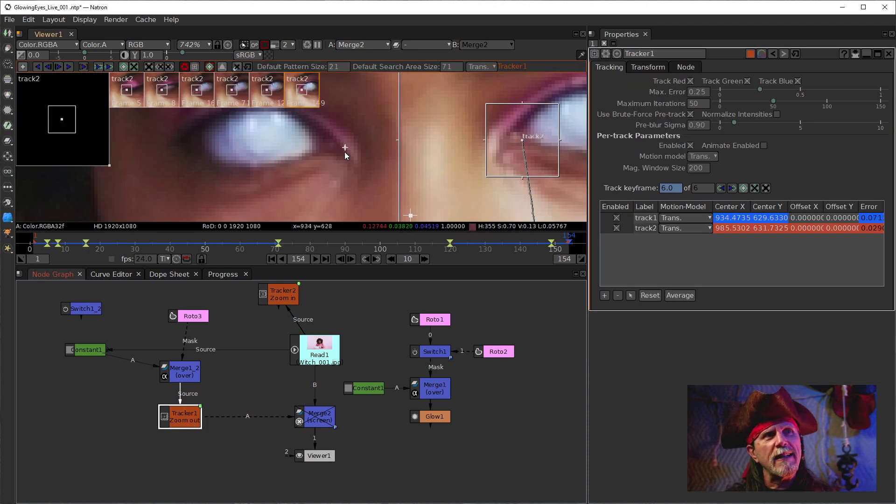
{"action": "left_click_drag", "start_coordinate": [483, 178], "coordinate": [409, 167]}
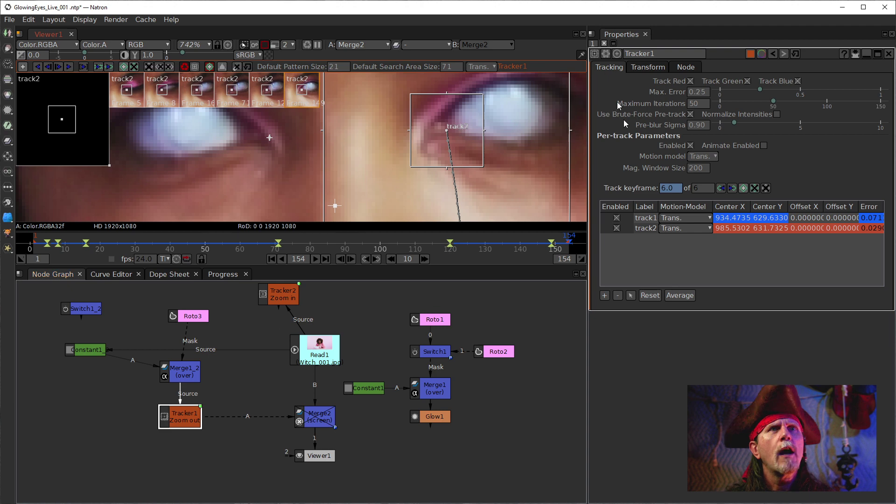
{"action": "left_click", "coordinate": [642, 219]}
{"action": "left_click_drag", "start_coordinate": [195, 159], "coordinate": [224, 175]}
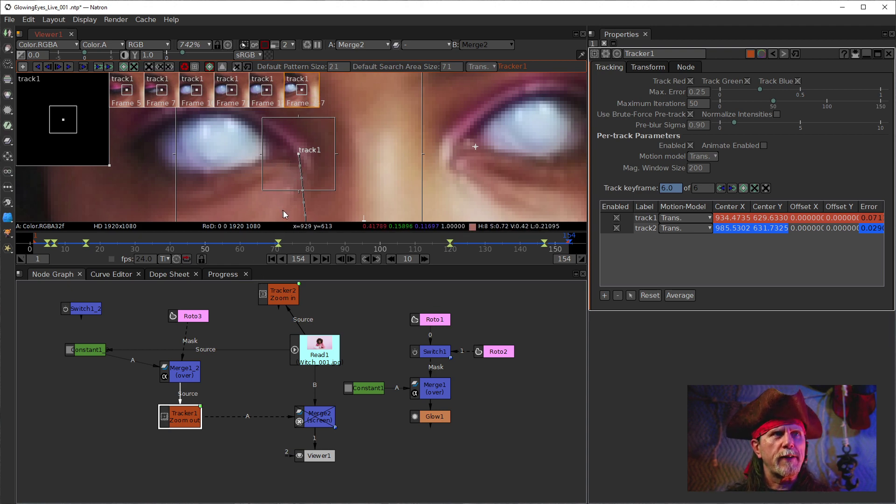
{"action": "mouse_move", "coordinate": [397, 187]}
{"action": "left_mouse_down"}
{"action": "mouse_move", "coordinate": [394, 177]}
{"action": "mouse_move", "coordinate": [432, 138]}
{"action": "mouse_move", "coordinate": [414, 191]}
{"action": "left_mouse_up"}
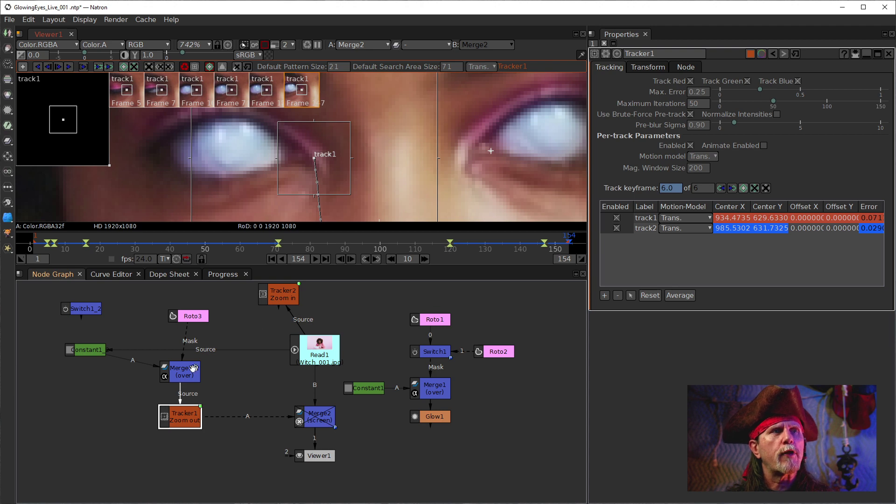
Reopen Roto3 and, at frame 154, move Bezier1's outer corner point outward to the eye's corner and shift its upper point outward along the eyelid.
{"action": "left_click", "coordinate": [193, 316]}
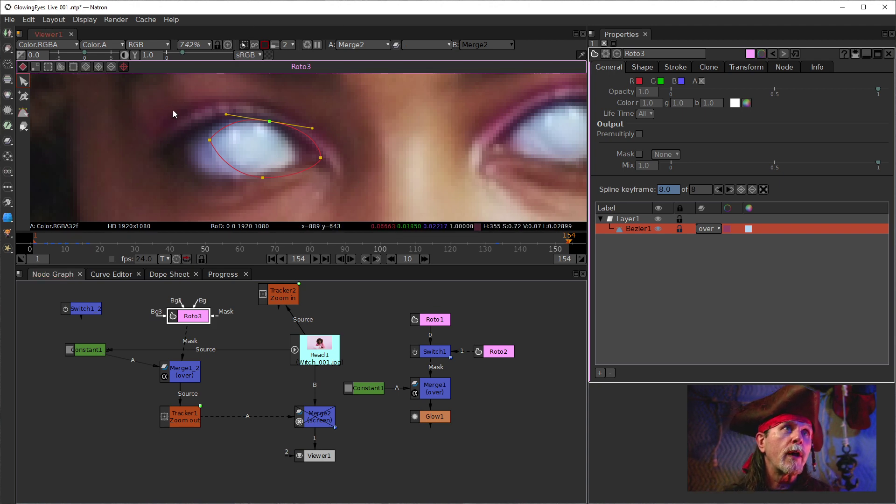
{"action": "left_click", "coordinate": [196, 139]}
{"action": "left_click_drag", "start_coordinate": [166, 101], "coordinate": [352, 204]}
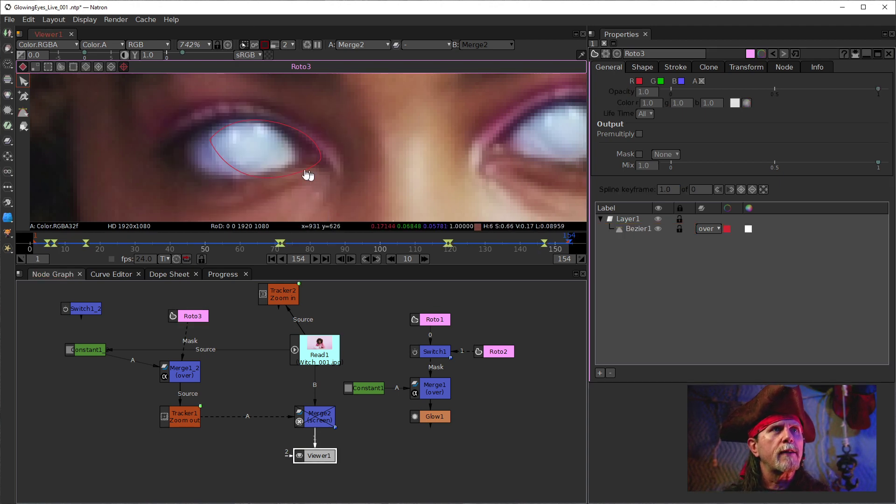
{"action": "left_click", "coordinate": [260, 123]}
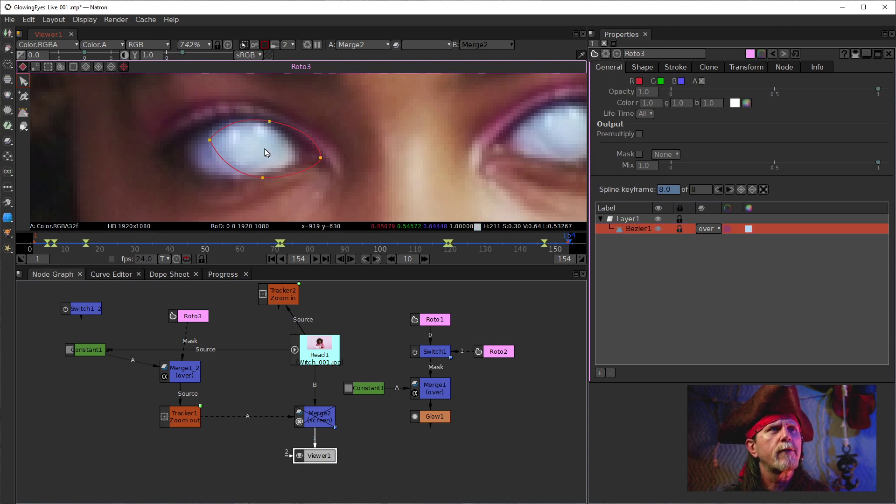
{"action": "left_click_drag", "start_coordinate": [203, 104], "coordinate": [181, 148]}
{"action": "left_click", "coordinate": [322, 164]}
{"action": "left_click", "coordinate": [210, 140]}
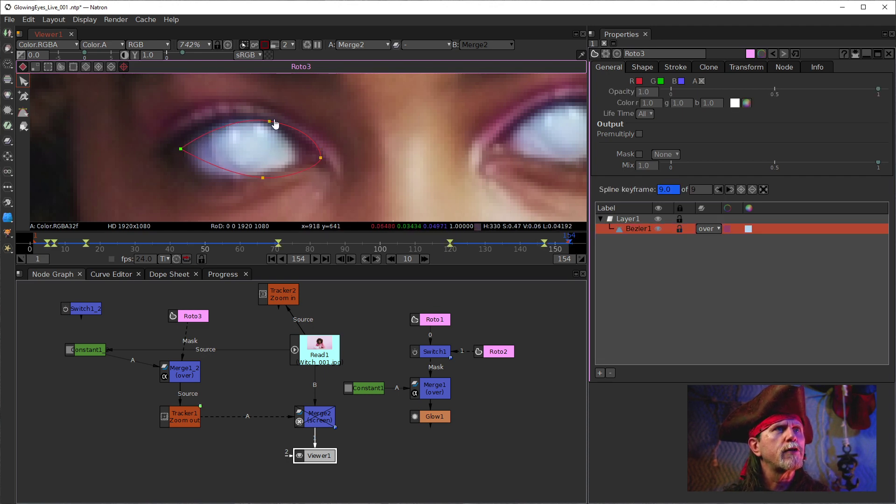
{"action": "left_click_drag", "start_coordinate": [270, 122], "coordinate": [243, 119]}
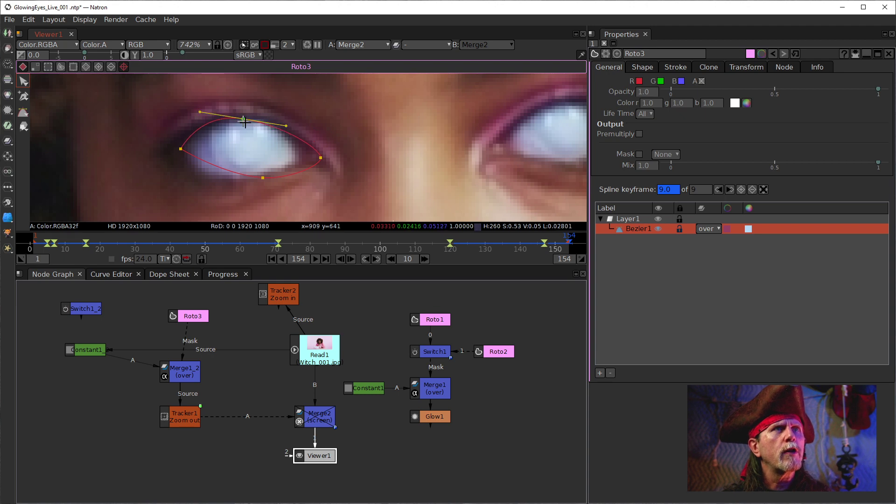
Move the Roto3 shape's inner-corner and lower points onto the edge of the glowing eye at frame 154.
{"action": "left_click_drag", "start_coordinate": [320, 157], "coordinate": [233, 181]}
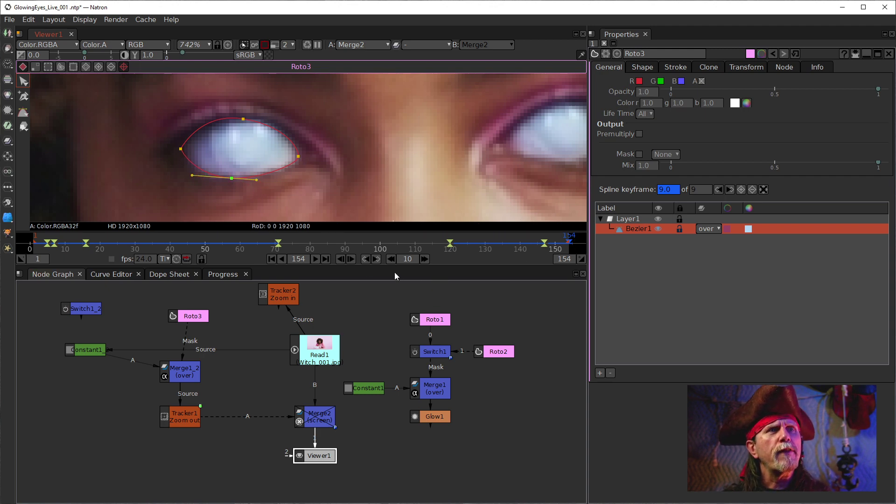
Step back from frame 154 to frames 146 and 147, checking how the Roto3 shape follows the eye.
{"action": "left_click", "coordinate": [341, 259]}
{"action": "left_click", "coordinate": [341, 259]}
{"action": "left_click", "coordinate": [341, 259]}
{"action": "left_click", "coordinate": [341, 259]}
{"action": "left_click", "coordinate": [342, 260]}
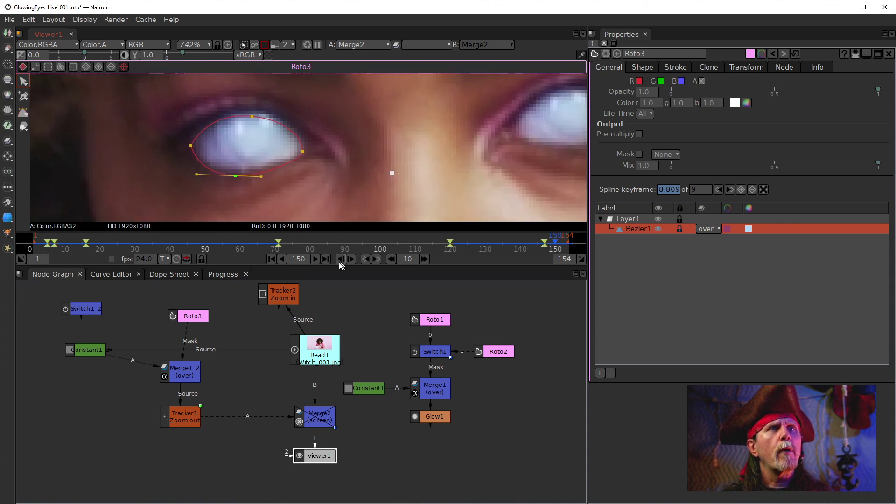
{"action": "left_click", "coordinate": [340, 262]}
{"action": "left_click", "coordinate": [339, 262]}
{"action": "left_click", "coordinate": [340, 262]}
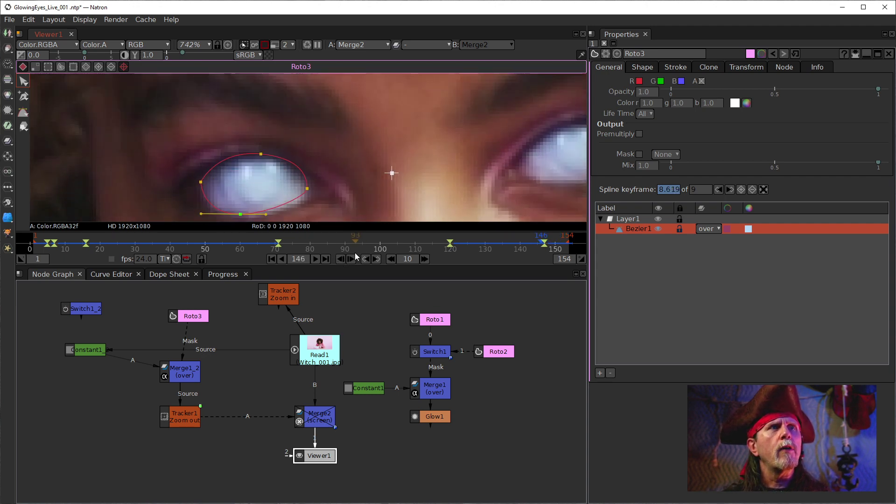
{"action": "left_click", "coordinate": [351, 259]}
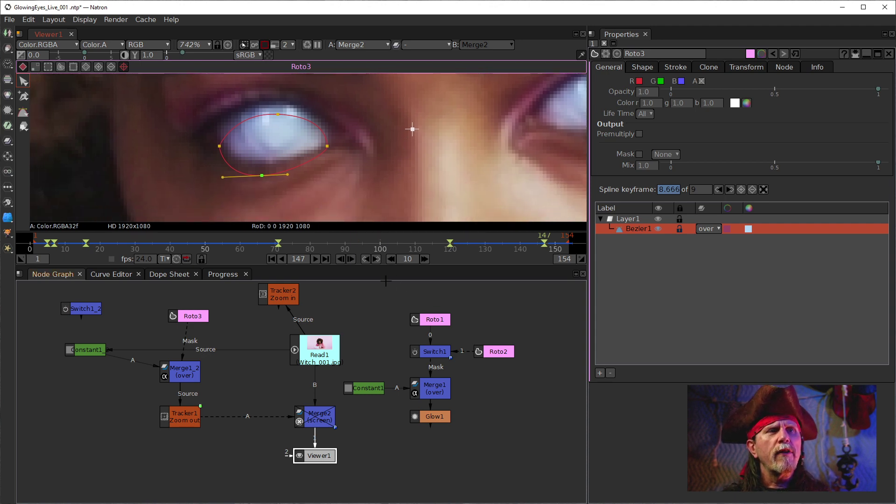
{"action": "left_click", "coordinate": [343, 259]}
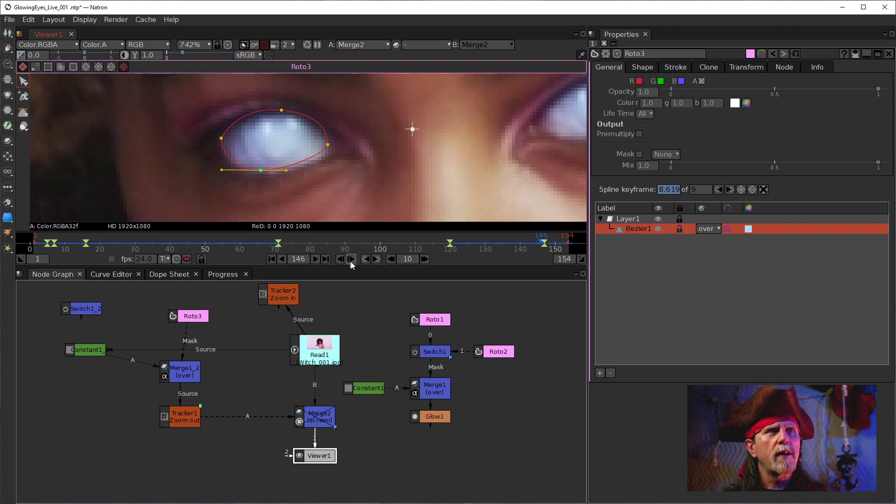
{"action": "left_click", "coordinate": [351, 259]}
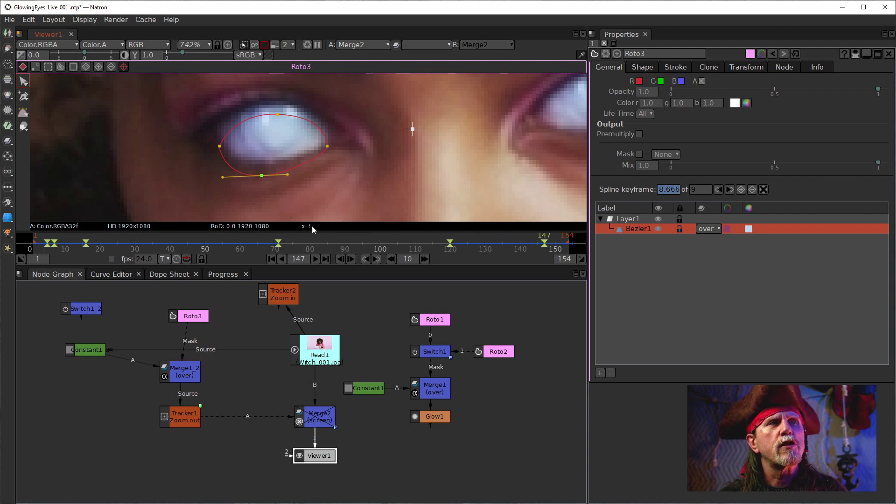
Fit all four points of the Roto3 Bezier to the eye's outline at frame 147.
{"action": "left_click_drag", "start_coordinate": [278, 114], "coordinate": [280, 106]}
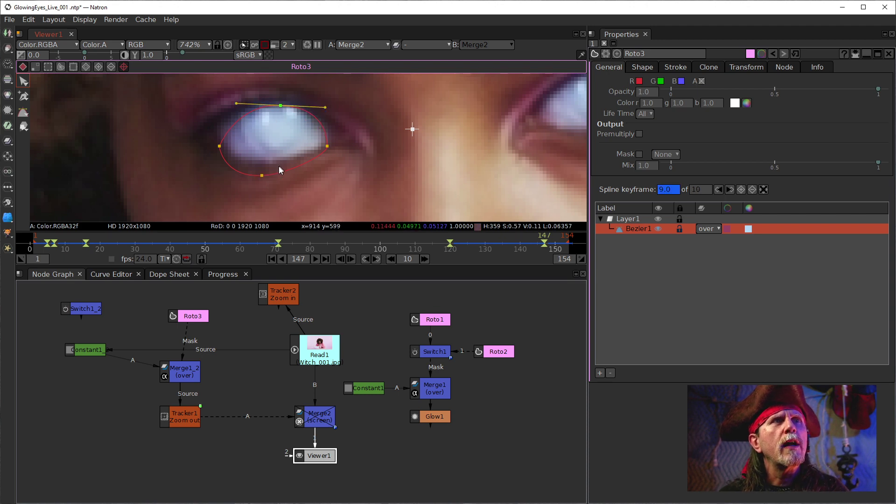
{"action": "left_click_drag", "start_coordinate": [263, 176], "coordinate": [268, 164]}
{"action": "left_click_drag", "start_coordinate": [327, 146], "coordinate": [328, 137]}
{"action": "left_click_drag", "start_coordinate": [219, 147], "coordinate": [214, 132]}
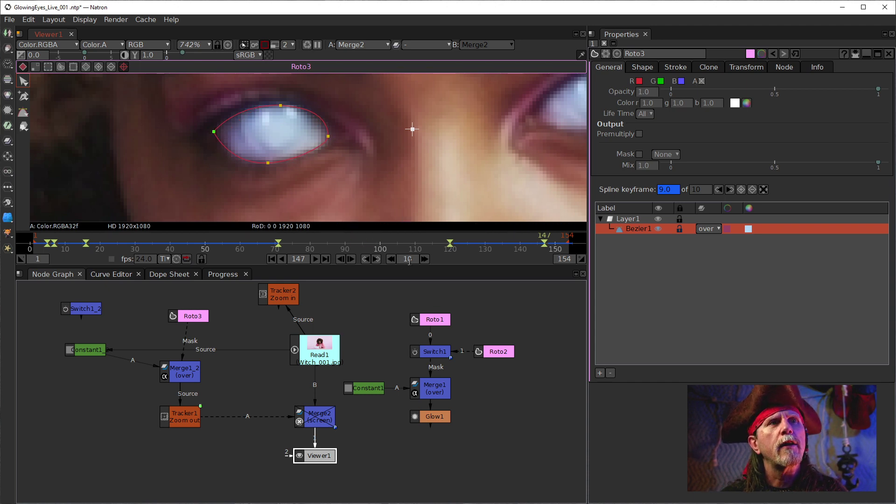
Step forward to frame 154 and back to frame 147, checking the Bezier's fit around the eye.
{"action": "left_click", "coordinate": [353, 258]}
{"action": "left_click", "coordinate": [353, 258]}
{"action": "left_click", "coordinate": [353, 258]}
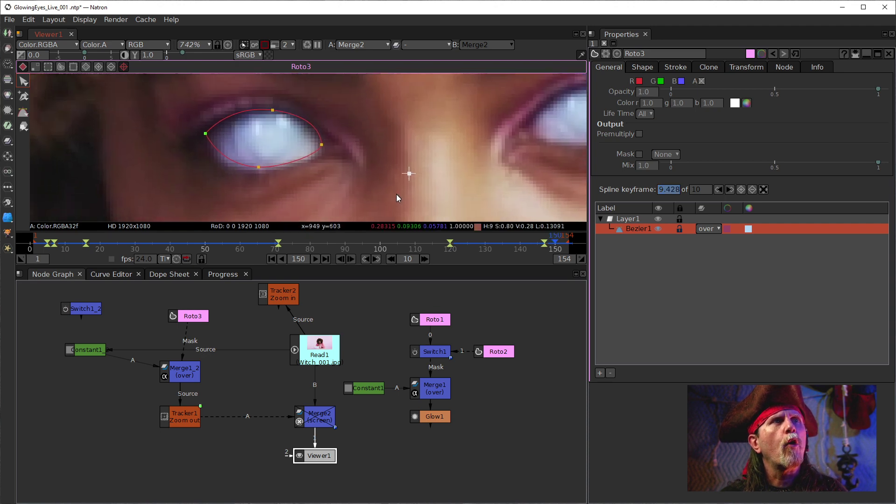
{"action": "left_click", "coordinate": [352, 260]}
{"action": "left_click", "coordinate": [352, 260]}
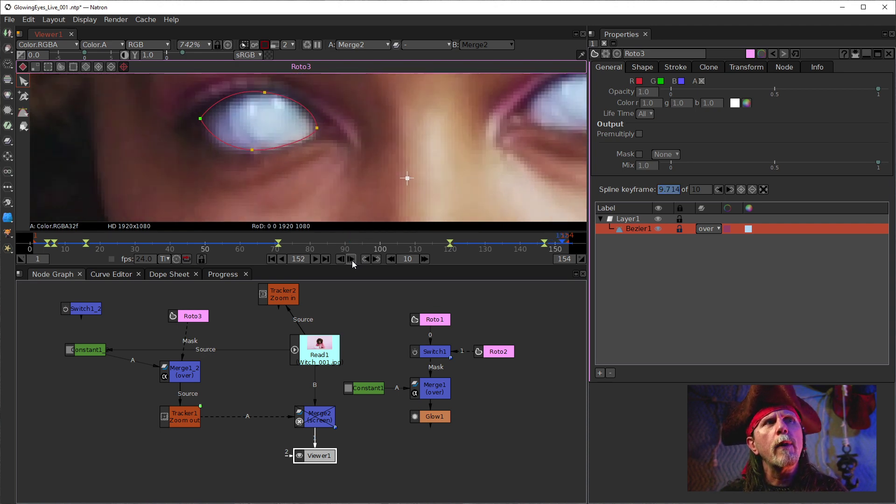
{"action": "left_click", "coordinate": [352, 260]}
{"action": "left_click", "coordinate": [351, 259]}
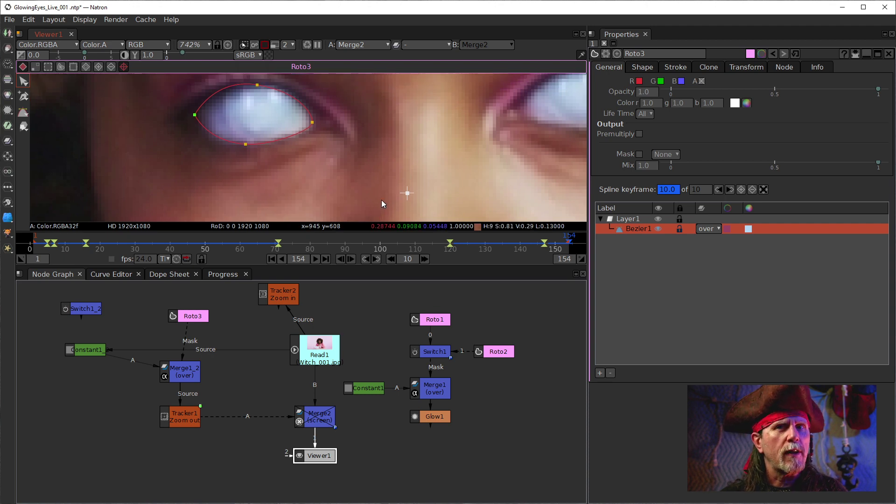
{"action": "left_click", "coordinate": [351, 260]}
{"action": "left_click", "coordinate": [351, 259]}
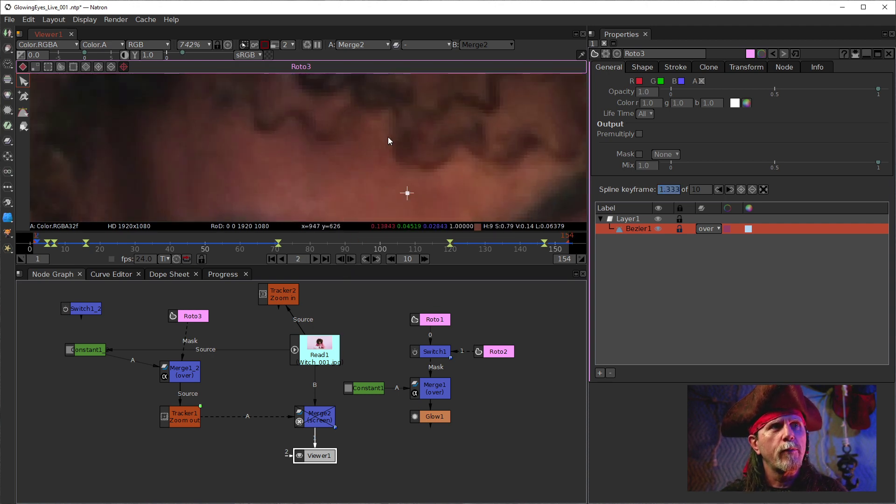
{"action": "left_click", "coordinate": [340, 260]}
{"action": "left_click", "coordinate": [341, 260]}
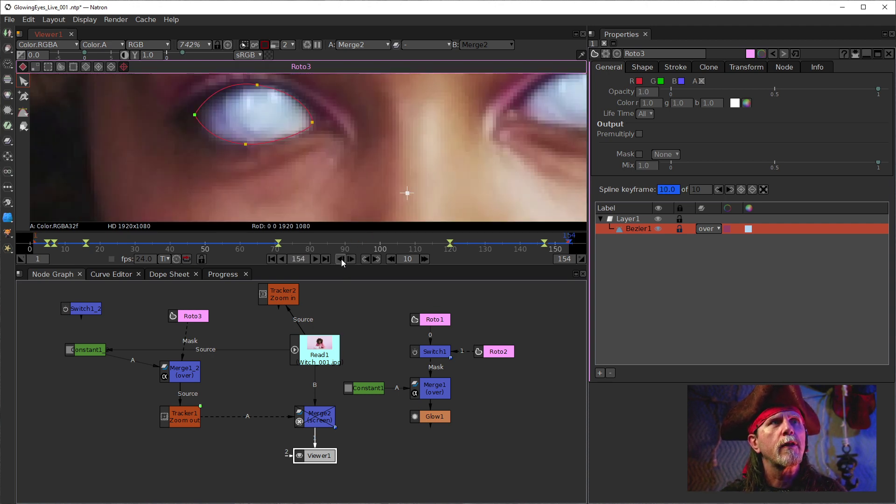
{"action": "left_click", "coordinate": [340, 259]}
{"action": "left_click", "coordinate": [340, 259]}
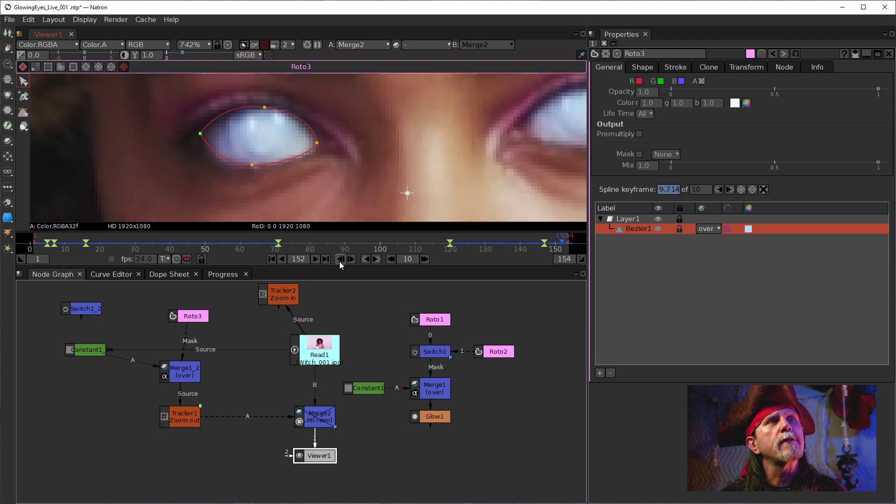
{"action": "left_click", "coordinate": [341, 259]}
{"action": "left_click", "coordinate": [340, 260]}
{"action": "left_click", "coordinate": [341, 260]}
{"action": "left_click", "coordinate": [340, 259]}
{"action": "left_click", "coordinate": [340, 262]}
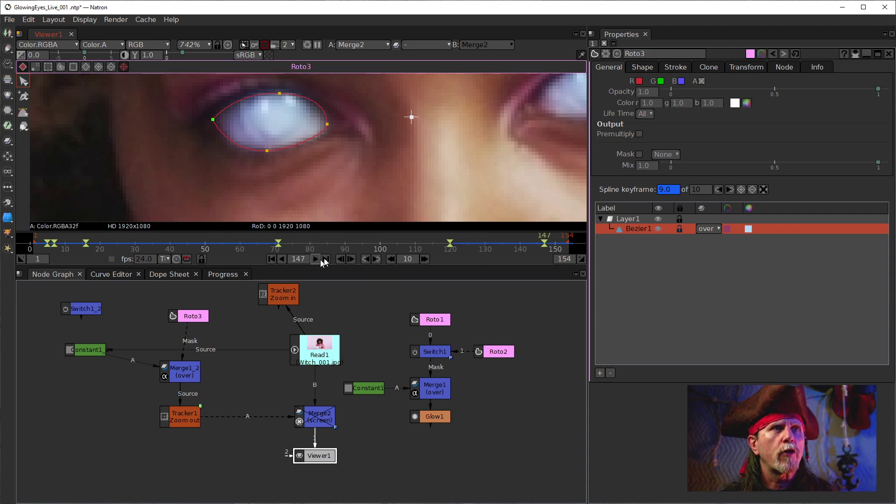
Compare the Bezier's fit around the eye on frames 143 through 147.
{"action": "left_click", "coordinate": [340, 258]}
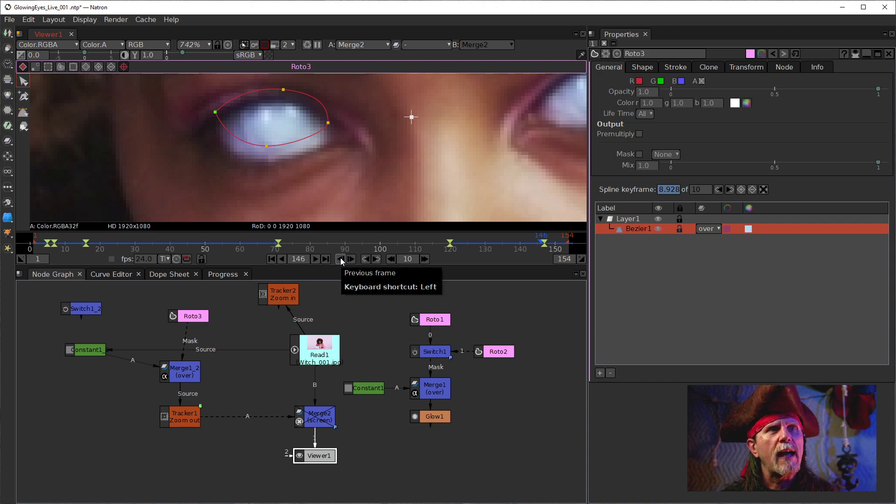
{"action": "left_click", "coordinate": [340, 258]}
{"action": "left_click", "coordinate": [341, 258]}
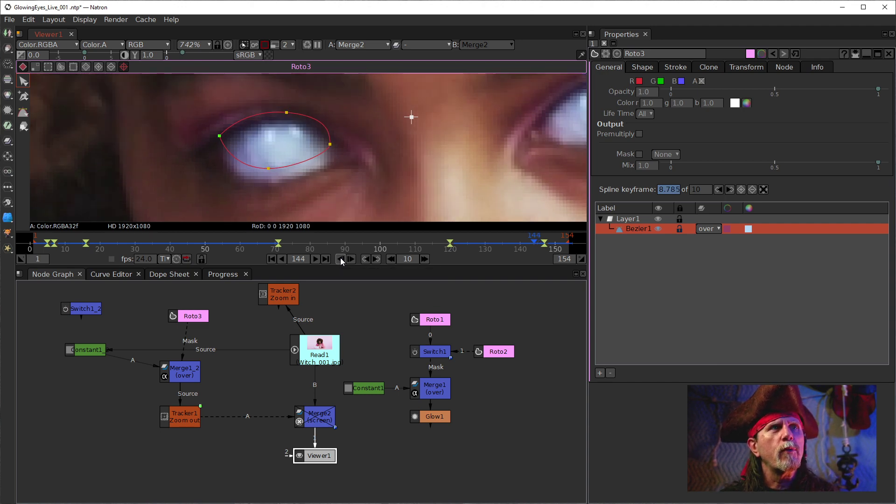
{"action": "left_click", "coordinate": [341, 258]}
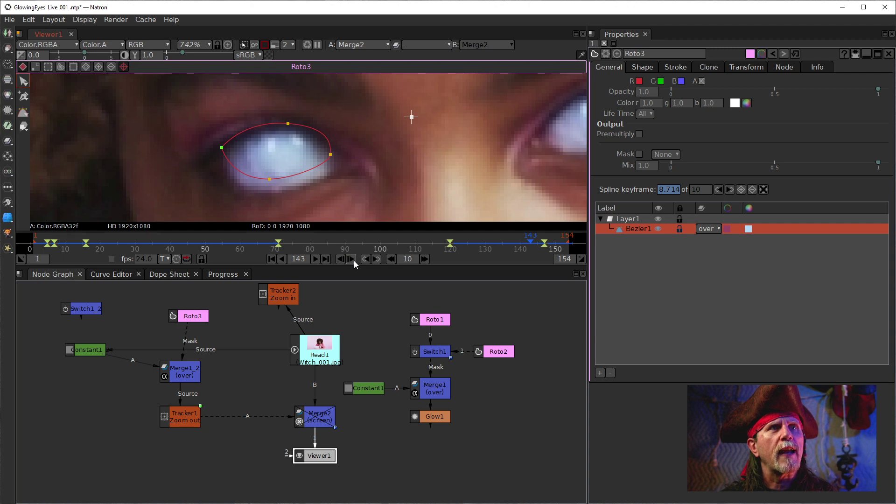
{"action": "left_click", "coordinate": [351, 259]}
{"action": "left_click", "coordinate": [351, 259]}
{"action": "left_click", "coordinate": [351, 259]}
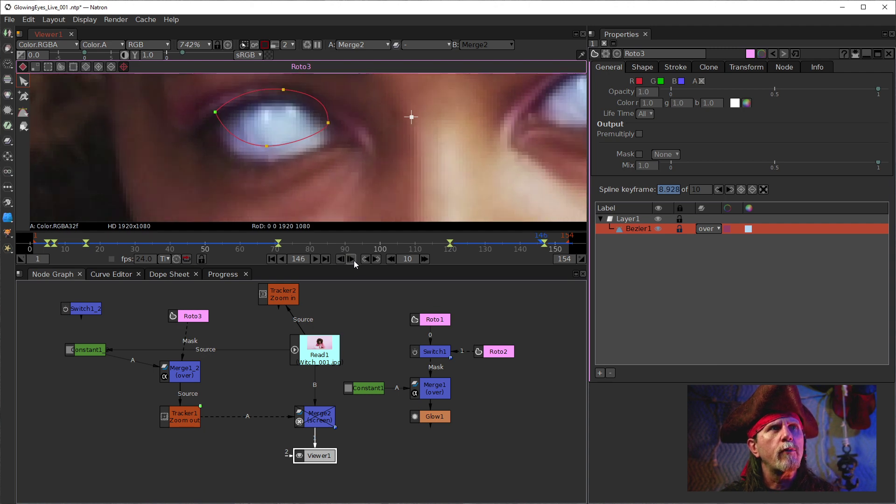
{"action": "left_click", "coordinate": [351, 259]}
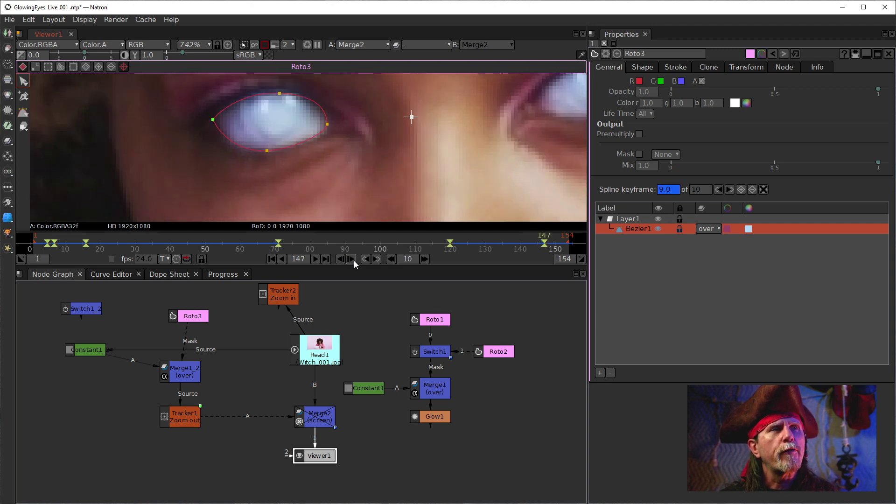
Reshape the Bezier at frame 146, moving its four points down onto the eye's outline.
{"action": "left_click", "coordinate": [340, 257]}
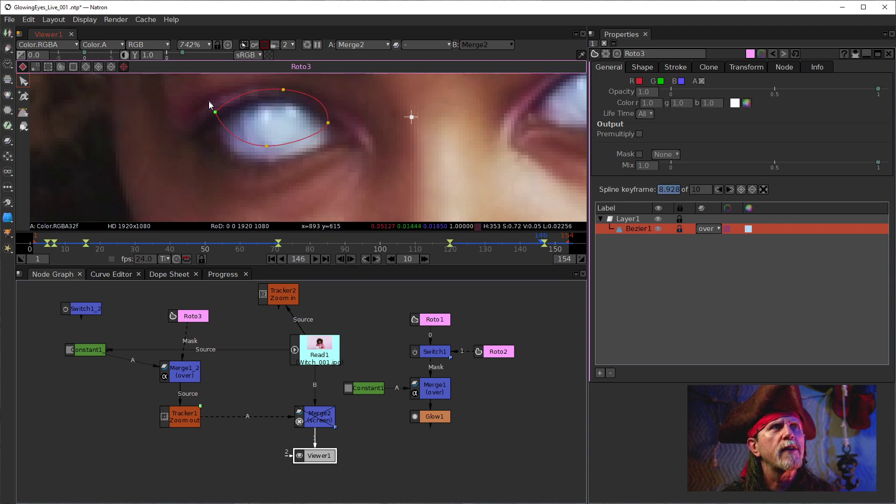
{"action": "left_click_drag", "start_coordinate": [215, 112], "coordinate": [218, 135]}
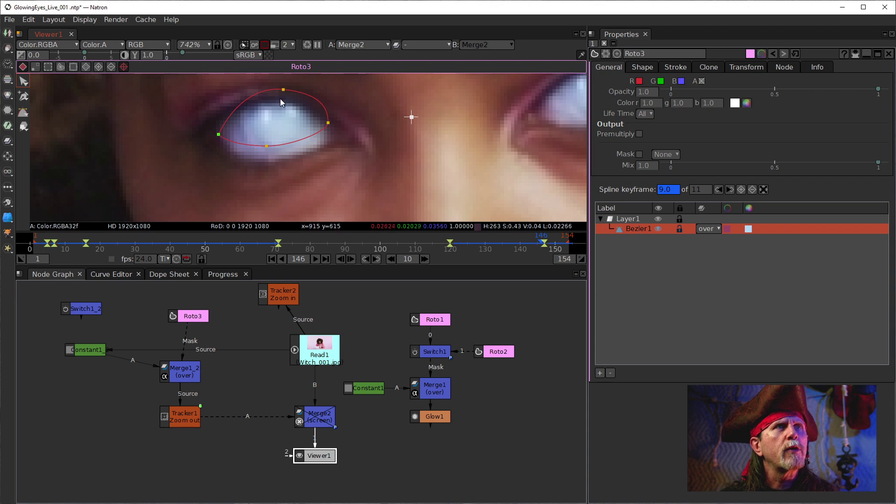
{"action": "left_click_drag", "start_coordinate": [283, 89], "coordinate": [280, 103]}
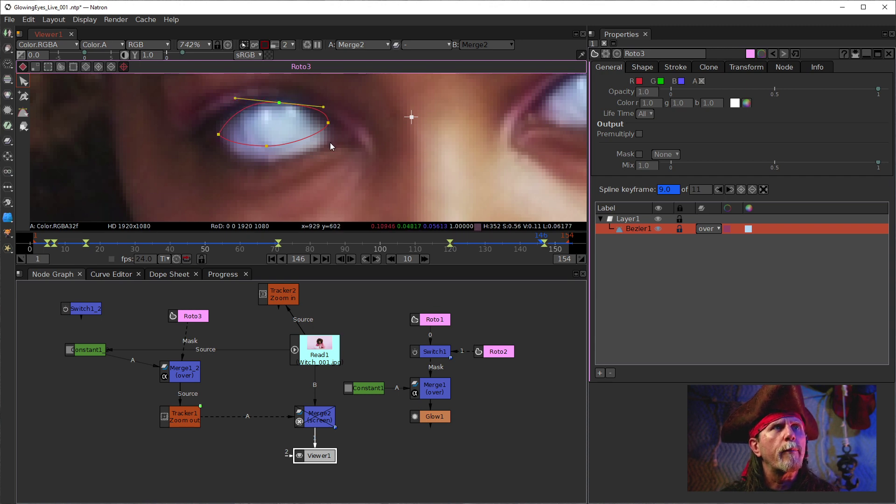
{"action": "left_click_drag", "start_coordinate": [328, 122], "coordinate": [329, 138]}
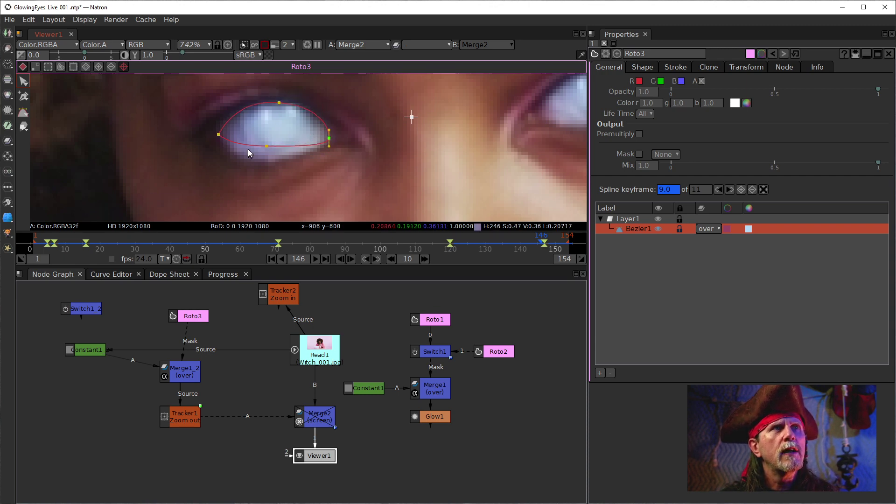
{"action": "left_click_drag", "start_coordinate": [267, 146], "coordinate": [270, 161]}
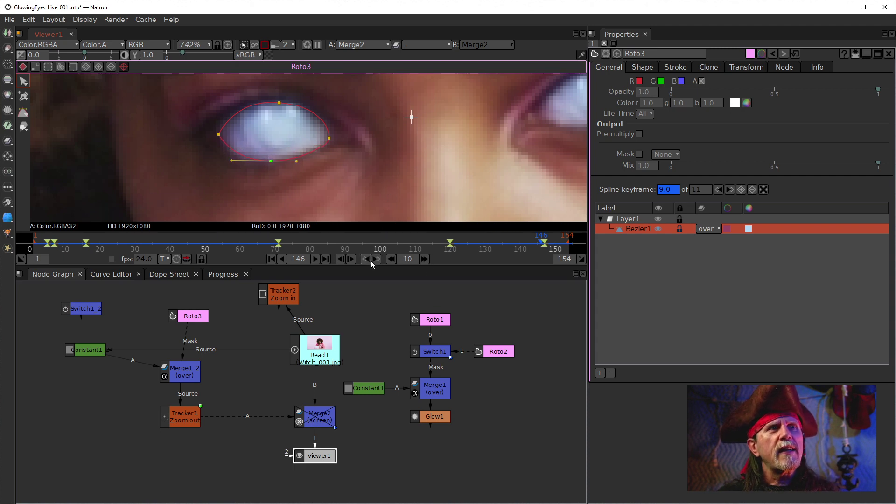
Compare the mask on frames 146 to 148 and lower the Bezier's inner-corner point slightly at frame 147.
{"action": "left_click", "coordinate": [352, 259]}
{"action": "left_click", "coordinate": [352, 260]}
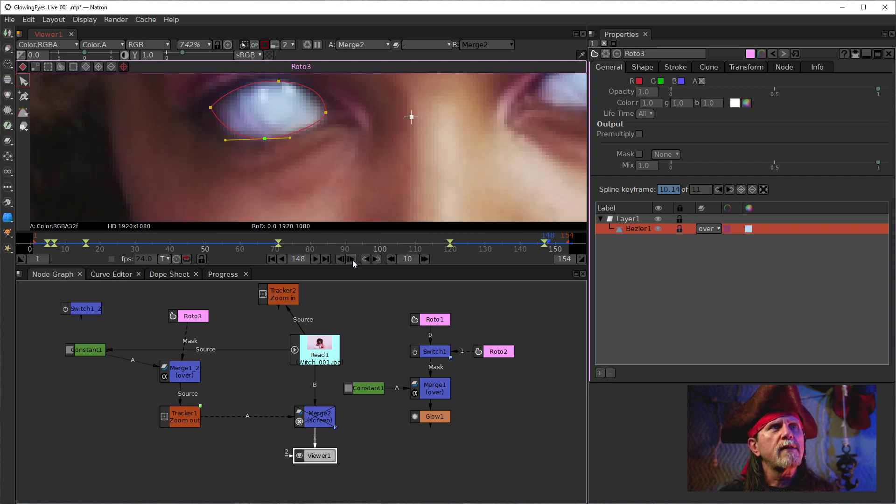
{"action": "left_click", "coordinate": [342, 260]}
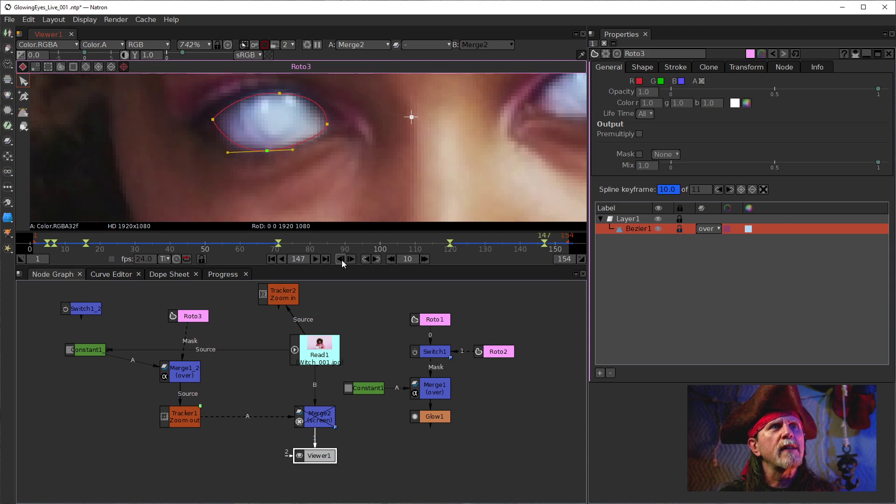
{"action": "left_click", "coordinate": [341, 259]}
{"action": "left_click", "coordinate": [350, 259]}
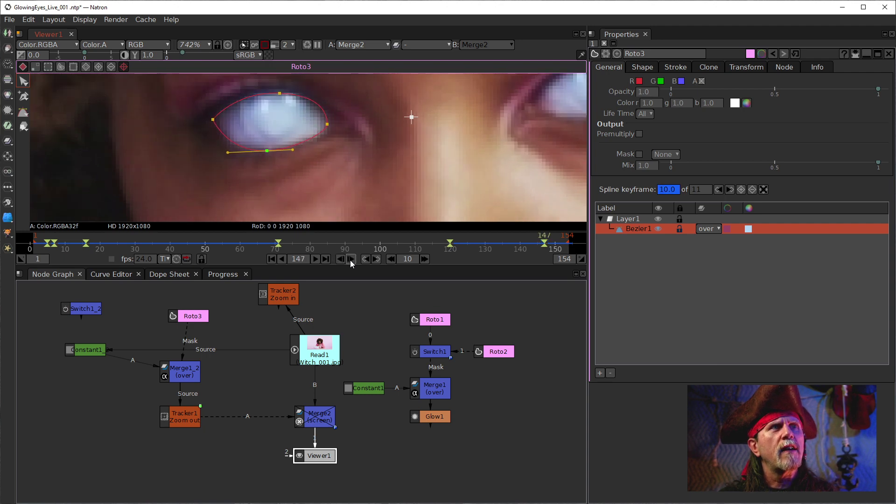
{"action": "left_click", "coordinate": [339, 258]}
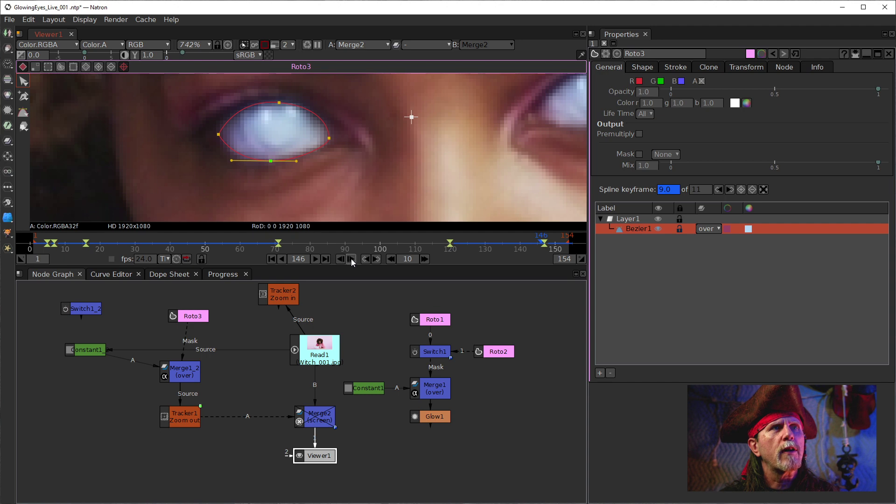
{"action": "left_click", "coordinate": [351, 259]}
{"action": "left_click_drag", "start_coordinate": [328, 124], "coordinate": [326, 131]}
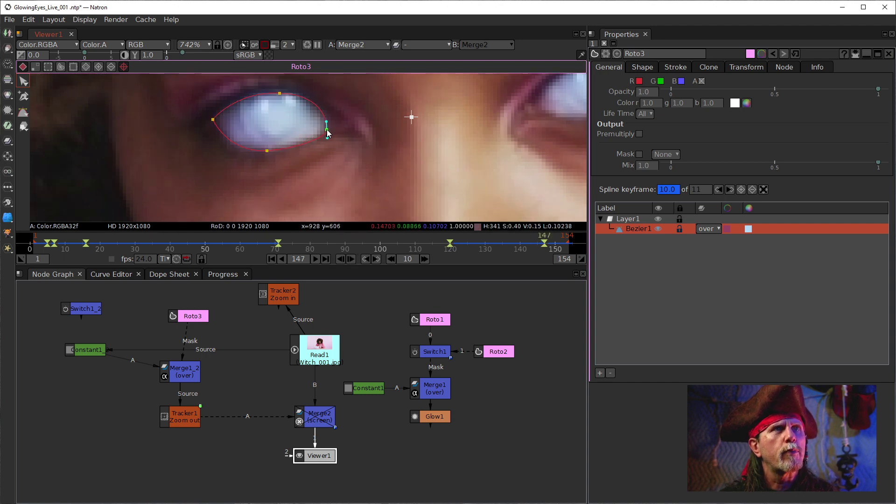
At frame 139, move the Bezier's lower, upper and inner-corner points up slightly to fit the eye's outline.
{"action": "left_click", "coordinate": [340, 259]}
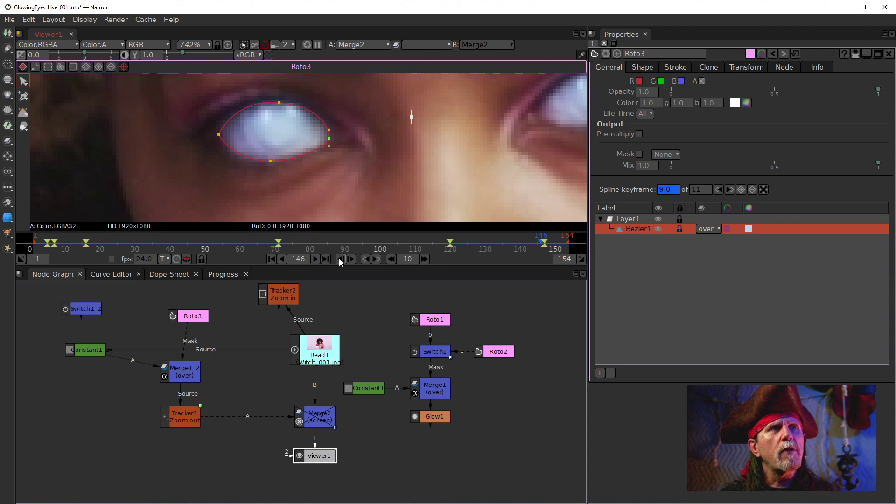
{"action": "left_click", "coordinate": [339, 259]}
{"action": "left_click", "coordinate": [338, 259]}
{"action": "left_click", "coordinate": [338, 258]}
{"action": "left_click", "coordinate": [338, 259]}
{"action": "left_click", "coordinate": [338, 259]}
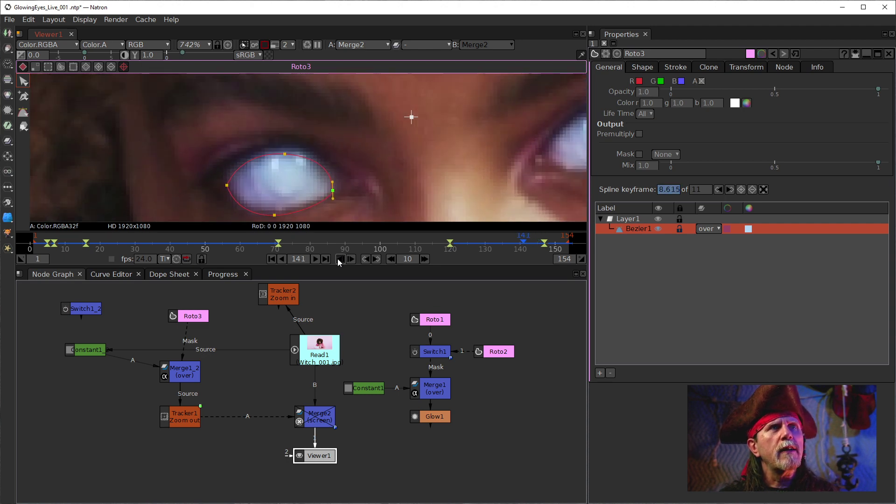
{"action": "left_click", "coordinate": [337, 258]}
{"action": "left_click", "coordinate": [338, 259]}
{"action": "left_click_drag", "start_coordinate": [322, 168], "coordinate": [320, 106]}
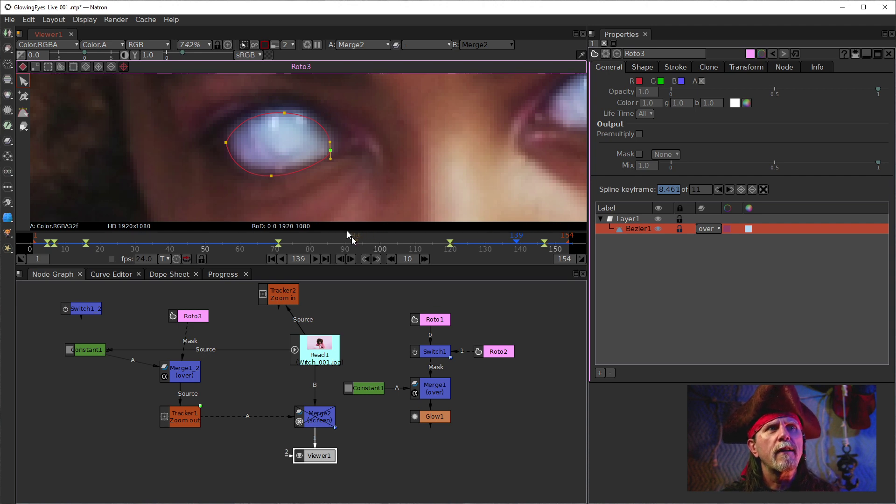
{"action": "left_click", "coordinate": [271, 176]}
{"action": "left_click_drag", "start_coordinate": [272, 177], "coordinate": [277, 171]}
{"action": "left_click_drag", "start_coordinate": [283, 113], "coordinate": [285, 110]}
{"action": "left_click_drag", "start_coordinate": [331, 152], "coordinate": [333, 145]}
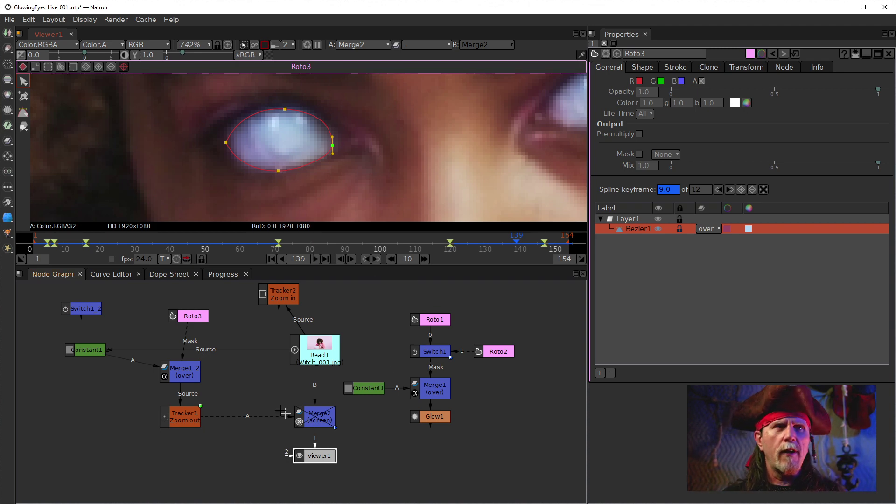
Re-enable the Merge2 node to bring back the blue composite over the eye.
{"action": "left_click", "coordinate": [312, 418]}
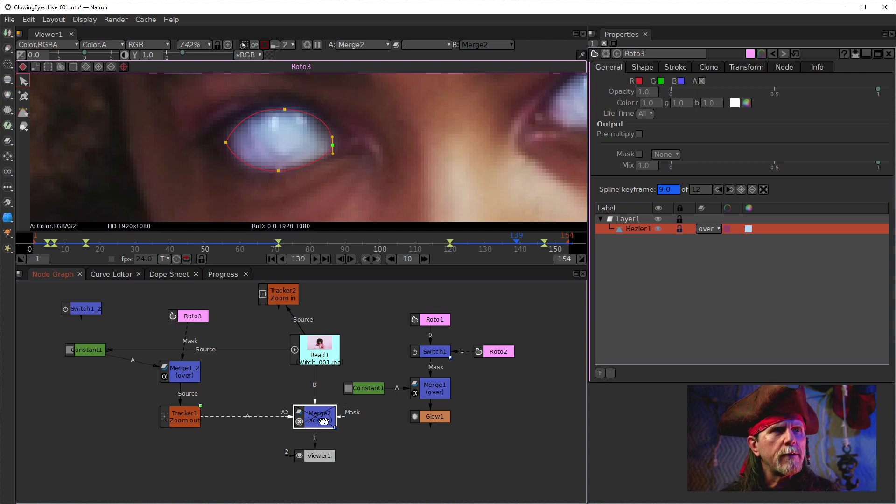
{"action": "key", "text": "d"}
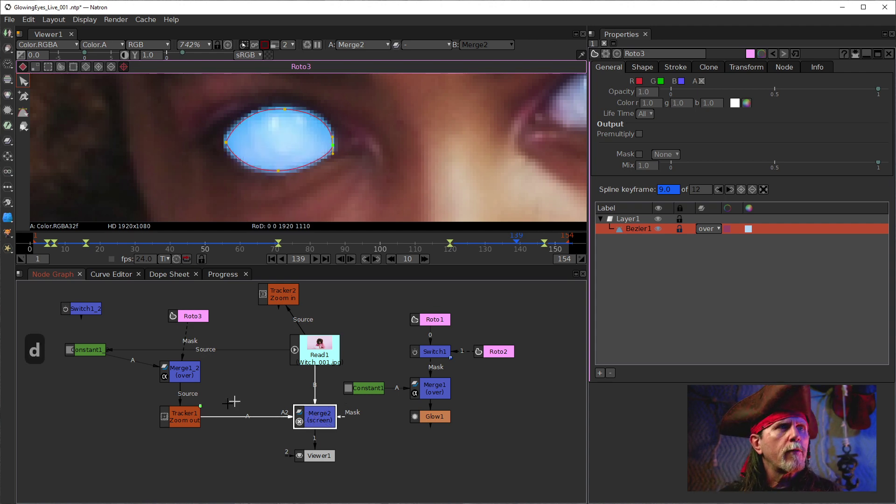
Set the motion blur of the Tracker1 (Zoom out) node's transform to 0.01.
{"action": "left_click", "coordinate": [179, 415]}
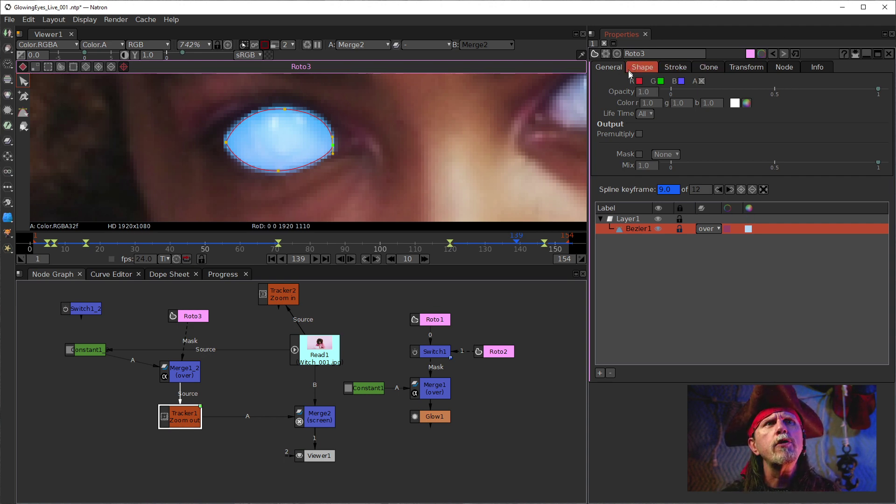
{"action": "left_click", "coordinate": [730, 70]}
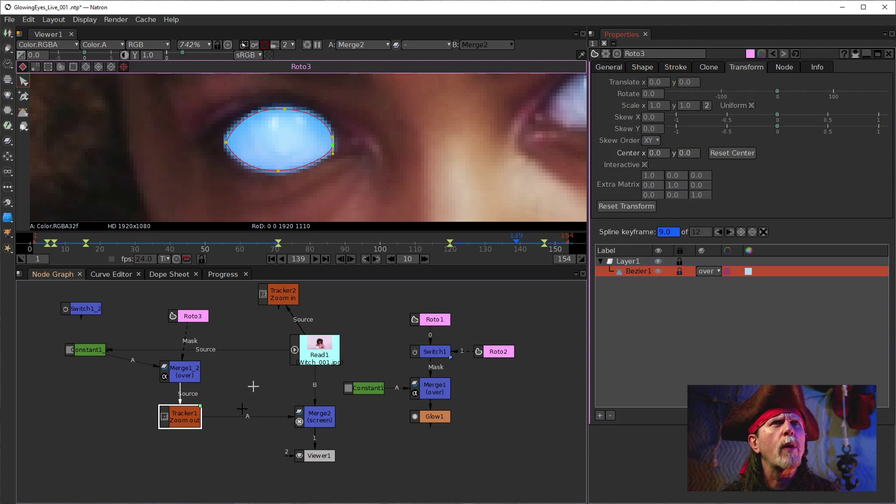
{"action": "double_click", "coordinate": [180, 422]}
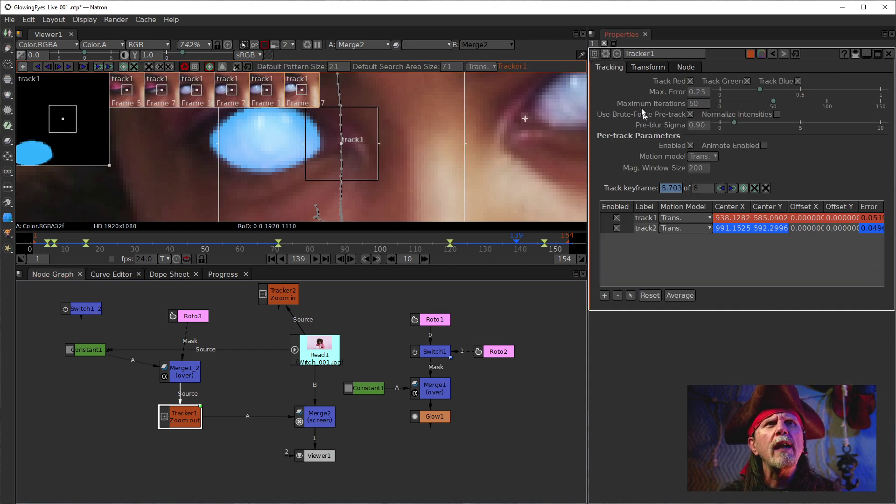
{"action": "left_click", "coordinate": [647, 67]}
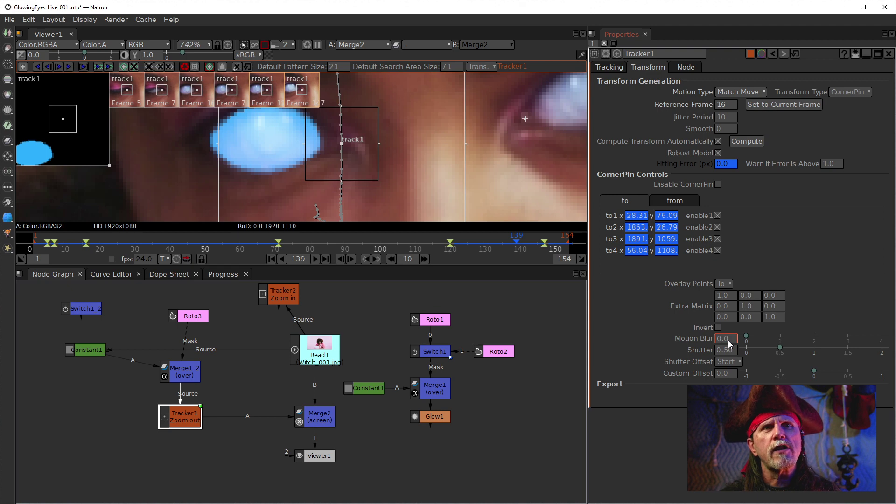
{"action": "type", "text": "1"}
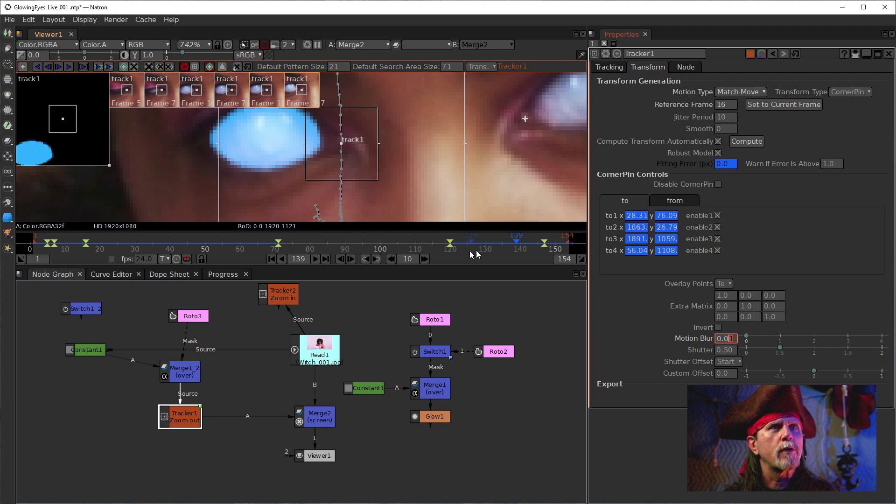
Step through frames 145 to 149 to check how the blue fill follows the eye, ending on a wider view of both eyes.
{"action": "left_click", "coordinate": [539, 243]}
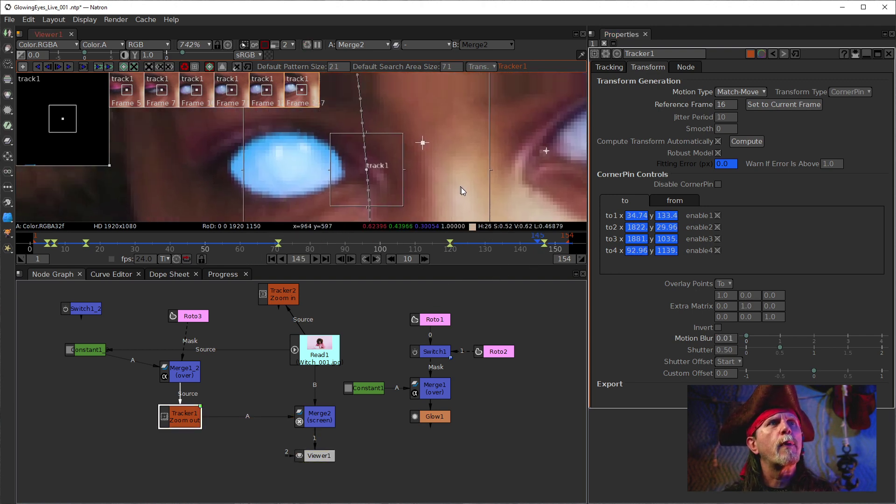
{"action": "scroll", "coordinate": [553, 249], "scroll_direction": "up", "scroll_amount": 5}
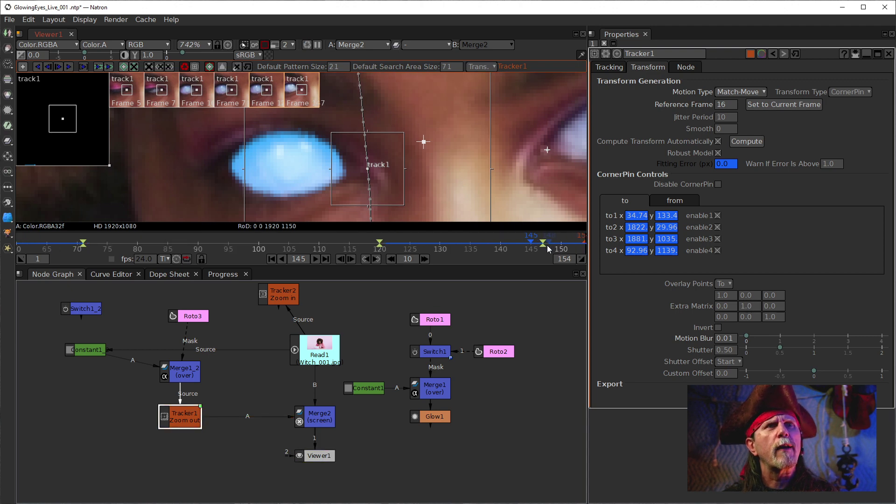
{"action": "scroll", "coordinate": [460, 245], "scroll_direction": "up", "scroll_amount": 3}
{"action": "left_click", "coordinate": [463, 243]}
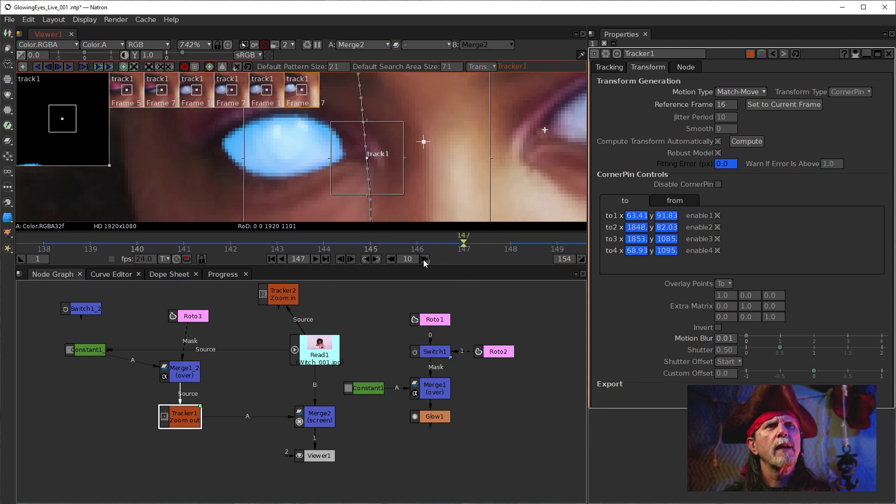
{"action": "left_click", "coordinate": [343, 258]}
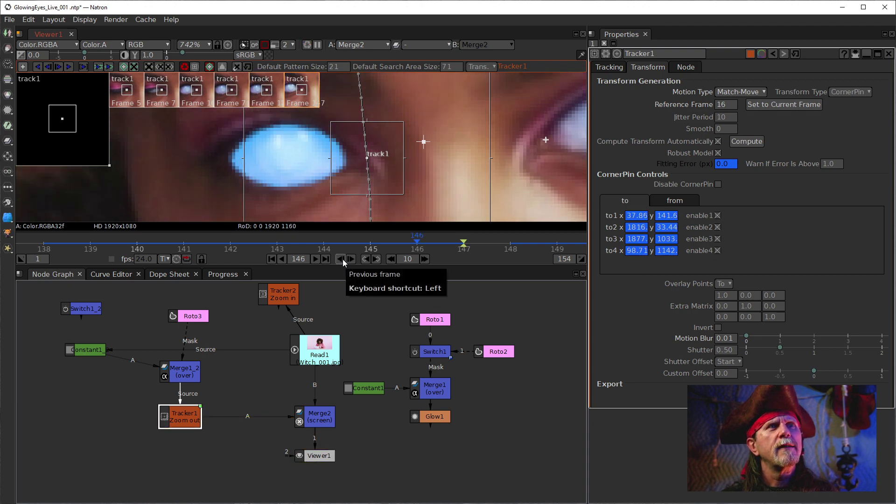
{"action": "left_click", "coordinate": [340, 259]}
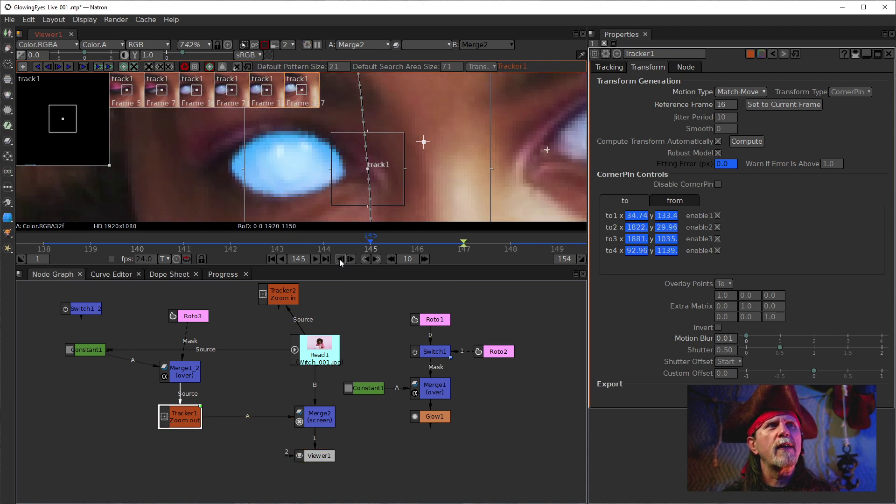
{"action": "left_click", "coordinate": [340, 259]}
{"action": "left_click", "coordinate": [349, 259]}
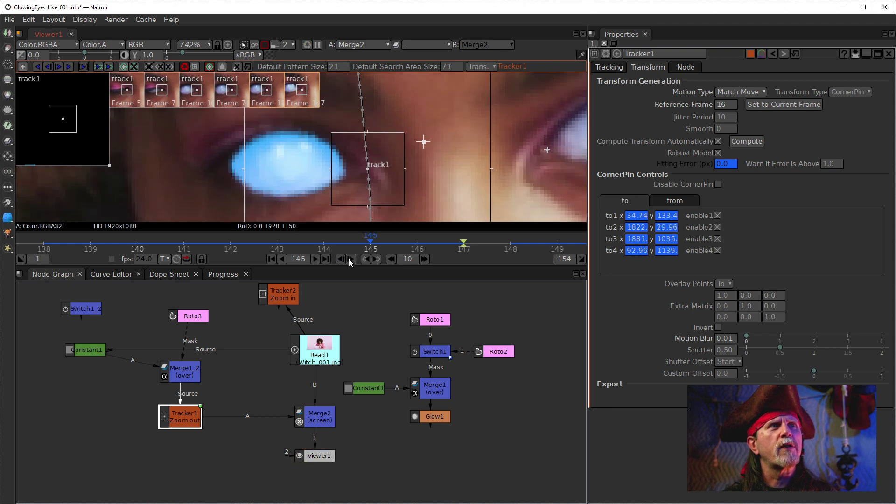
{"action": "left_click", "coordinate": [349, 259]}
{"action": "left_click", "coordinate": [350, 259]}
{"action": "left_click", "coordinate": [350, 259]}
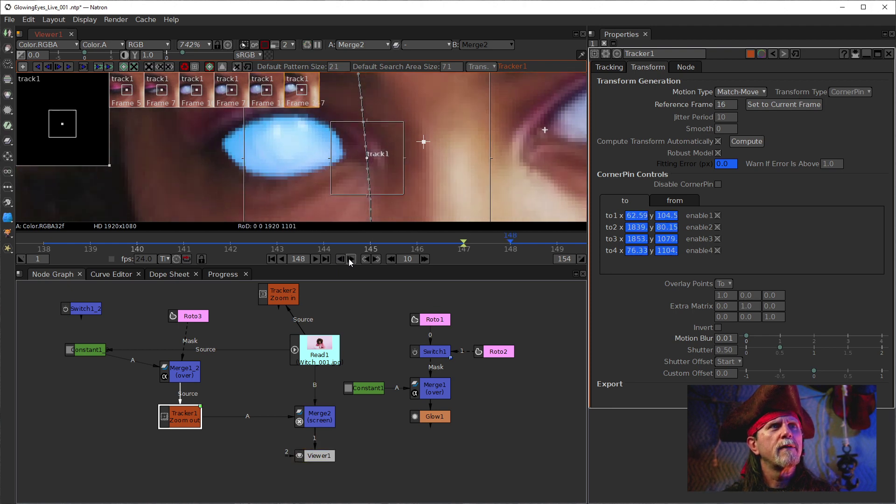
{"action": "left_click", "coordinate": [350, 259]}
{"action": "scroll", "coordinate": [432, 182], "scroll_direction": "down", "scroll_amount": 10}
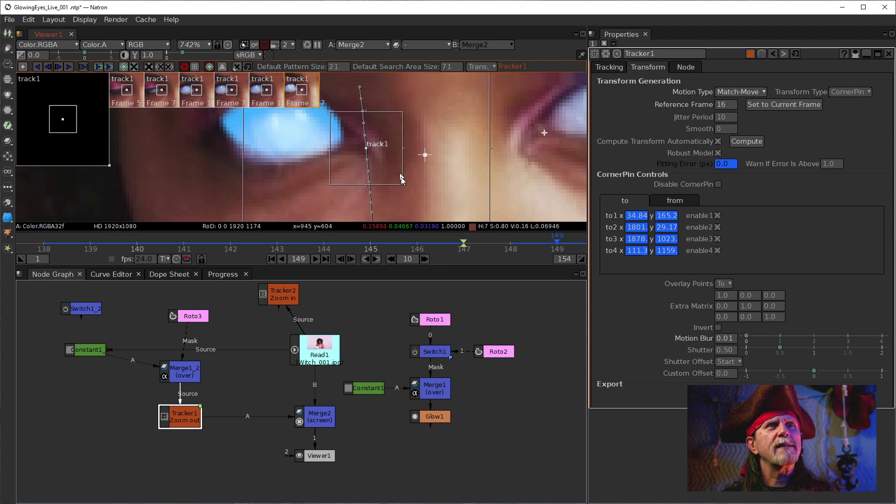
{"action": "left_click_drag", "start_coordinate": [430, 178], "coordinate": [422, 175]}
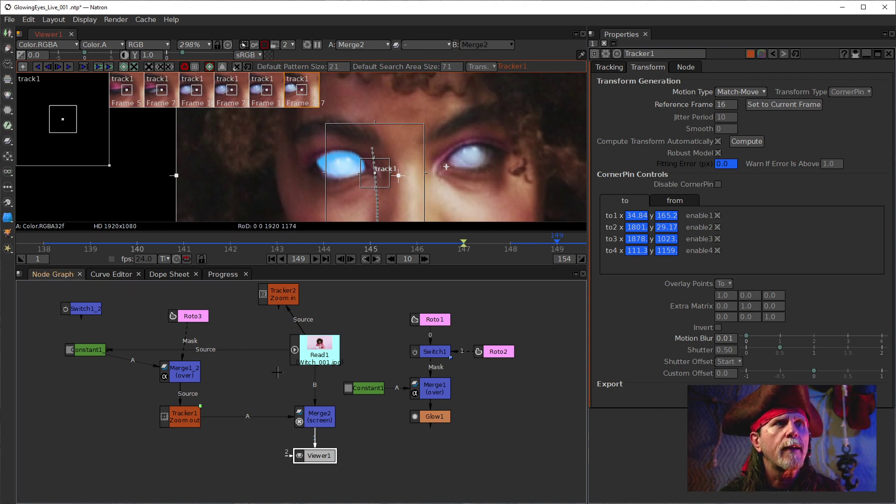
Move the Tracker2 (Zoom in) node between Merge1_2 and Read1 in the node graph and open its properties.
{"action": "left_click_drag", "start_coordinate": [279, 299], "coordinate": [246, 379]}
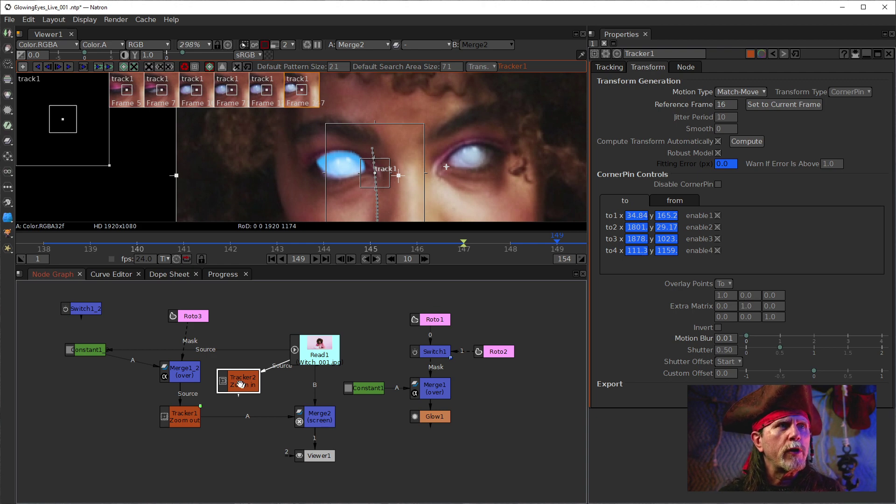
{"action": "double_click", "coordinate": [237, 380]}
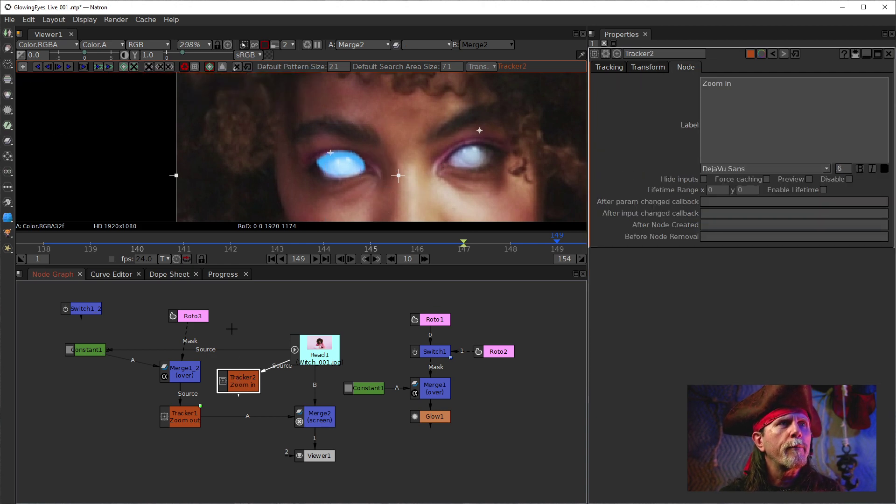
Go to frame 72, one frame after the keyframe at 71.
{"action": "left_click", "coordinate": [192, 317]}
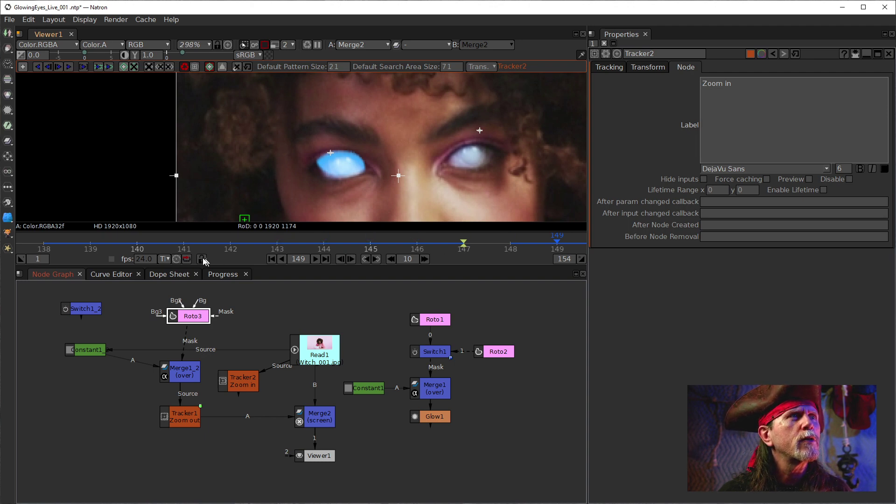
{"action": "left_click_drag", "start_coordinate": [60, 242], "coordinate": [306, 243]}
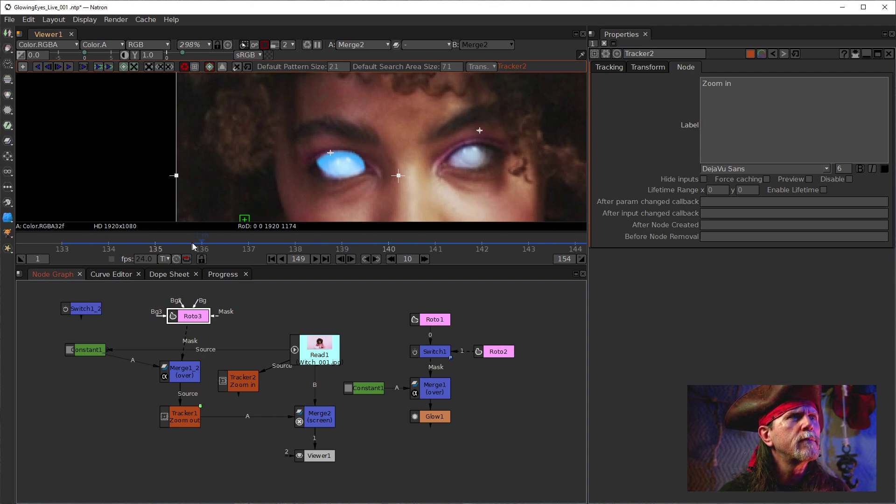
{"action": "scroll", "coordinate": [268, 245], "scroll_direction": "down", "scroll_amount": 5}
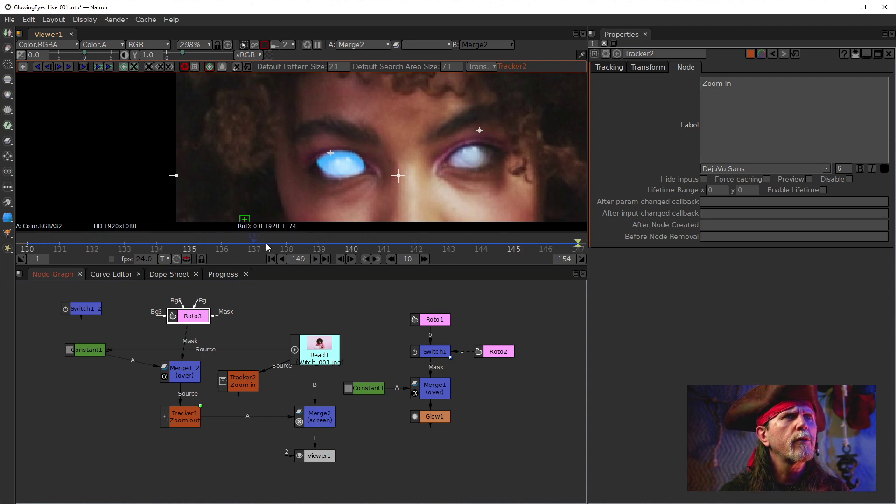
{"action": "left_click_drag", "start_coordinate": [219, 244], "coordinate": [396, 246]}
{"action": "scroll", "coordinate": [203, 240], "scroll_direction": "down", "scroll_amount": 2}
{"action": "scroll", "coordinate": [126, 245], "scroll_direction": "down", "scroll_amount": 5}
{"action": "left_click_drag", "start_coordinate": [126, 246], "coordinate": [279, 253]}
{"action": "scroll", "coordinate": [235, 247], "scroll_direction": "down", "scroll_amount": 4}
{"action": "left_click_drag", "start_coordinate": [207, 241], "coordinate": [374, 242]}
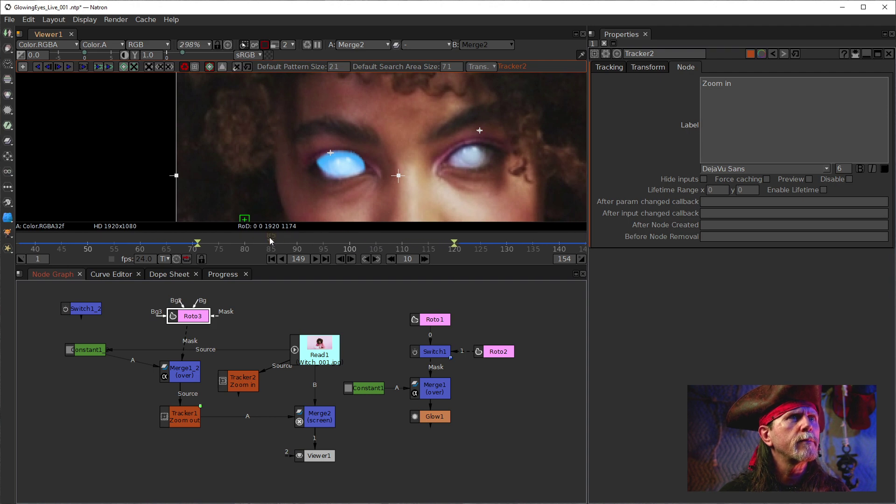
{"action": "left_click", "coordinate": [197, 244]}
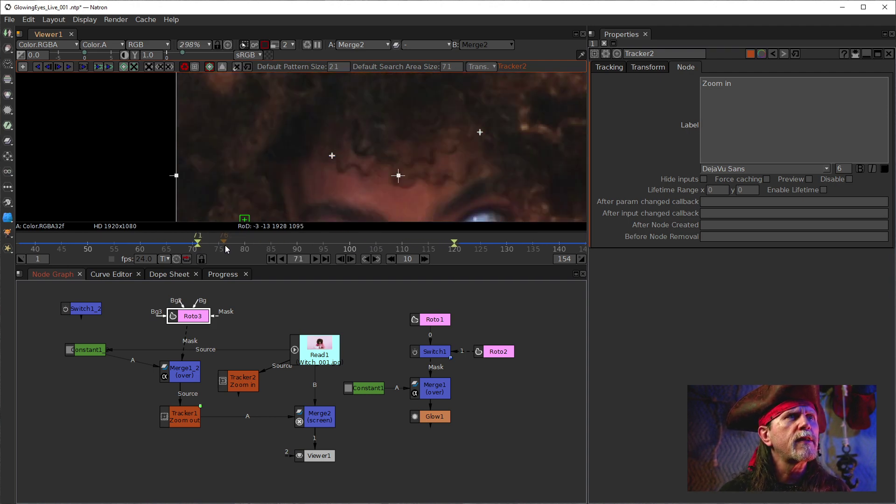
{"action": "key", "text": "Right"}
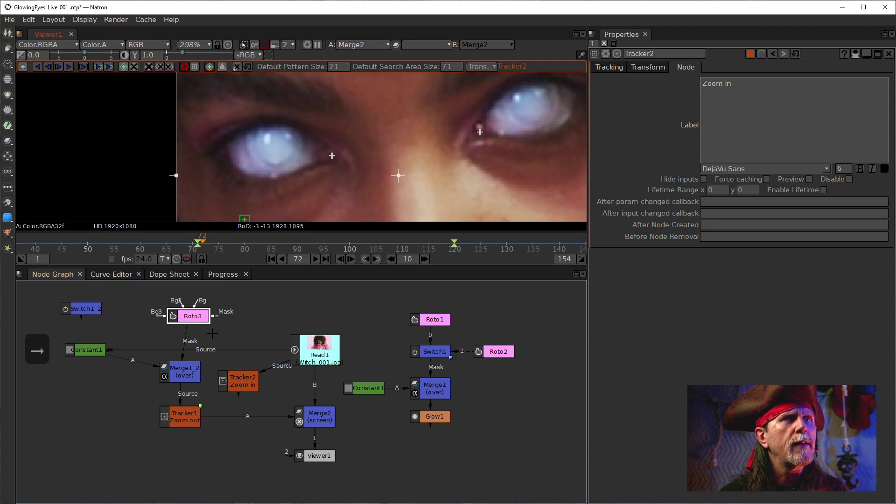
Add a new, unconnected Roto node above the Tracker2 (Zoom in) node.
{"action": "left_click", "coordinate": [238, 385]}
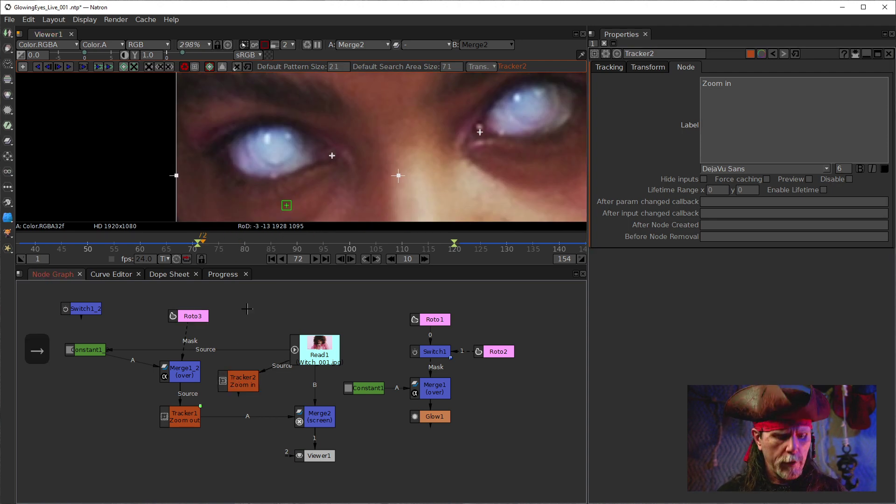
{"action": "key", "text": "Tab"}
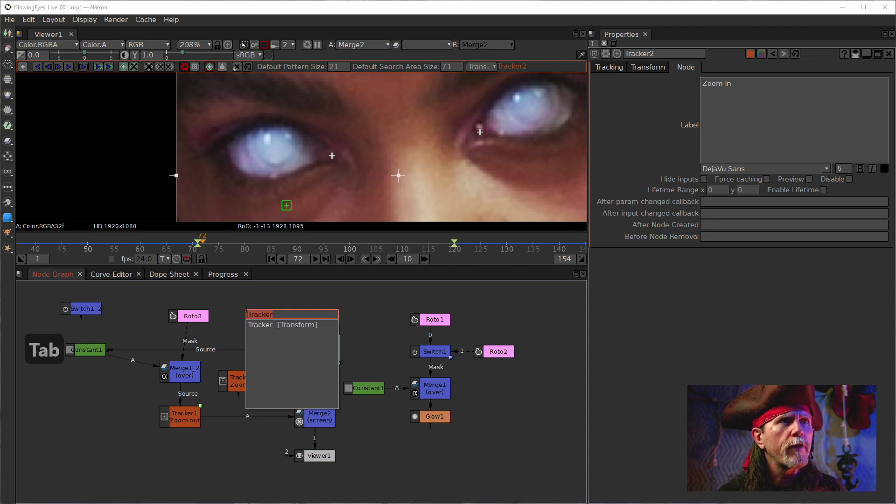
{"action": "type", "text": "ro"}
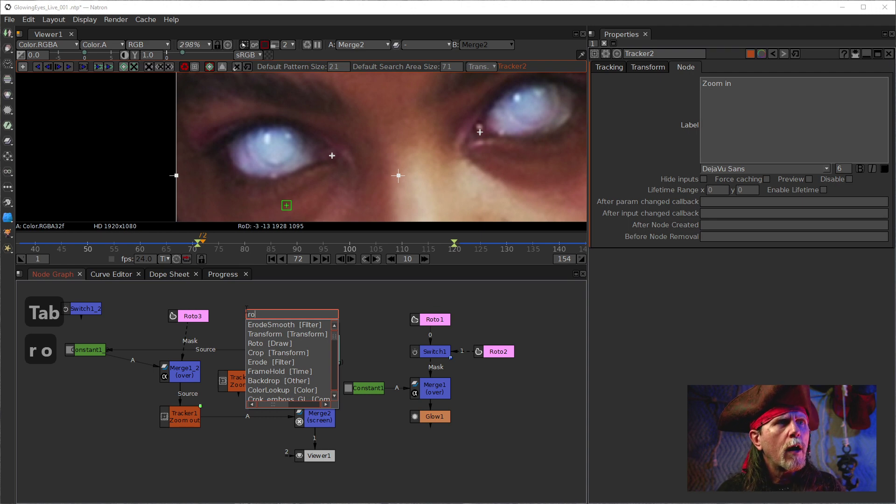
{"action": "type", "text": "to"}
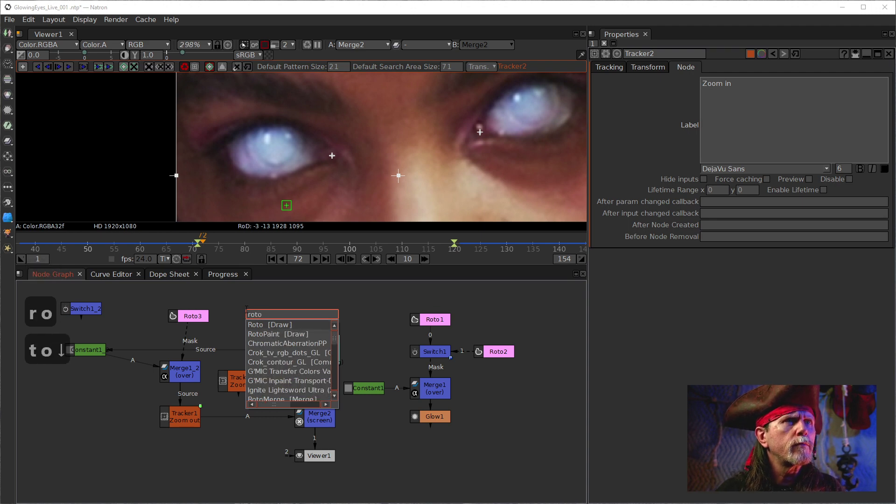
{"action": "key", "text": "Return"}
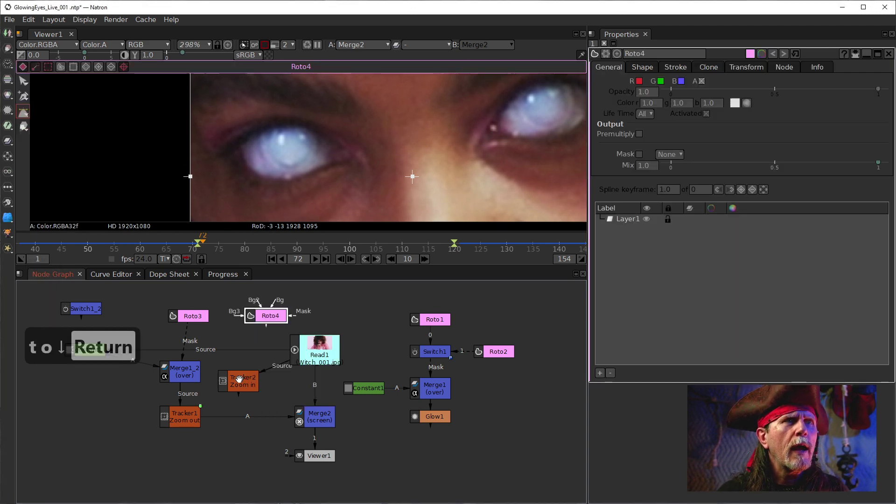
{"action": "left_click_drag", "start_coordinate": [254, 316], "coordinate": [254, 316]}
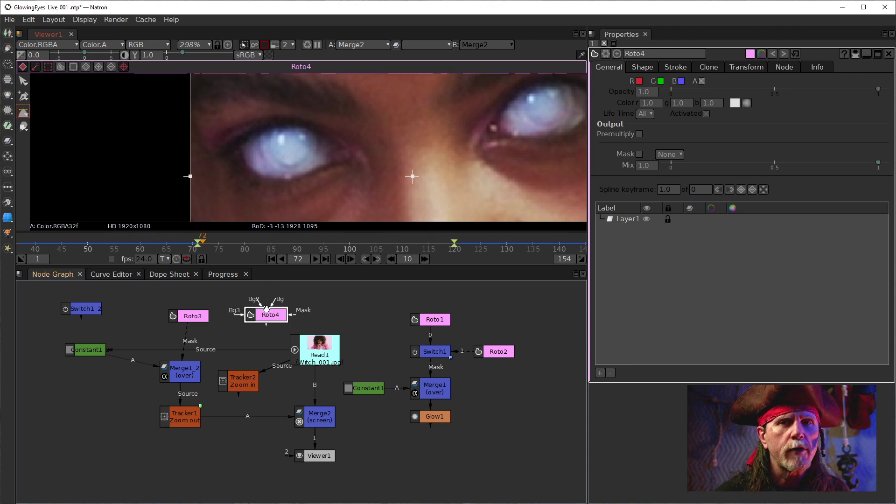
{"action": "left_click", "coordinate": [237, 382]}
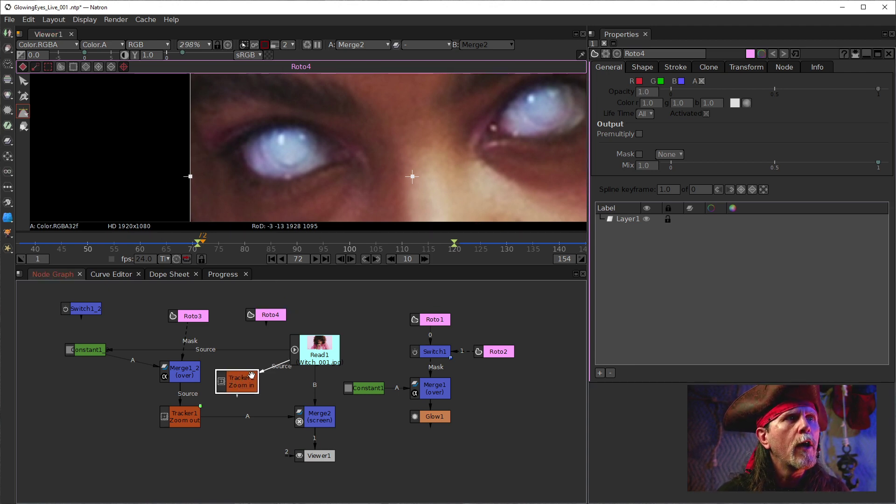
Draw a closed four-point Bezier shape in Roto4 around the eye nearest the frame edge at frame 72.
{"action": "left_click", "coordinate": [255, 314]}
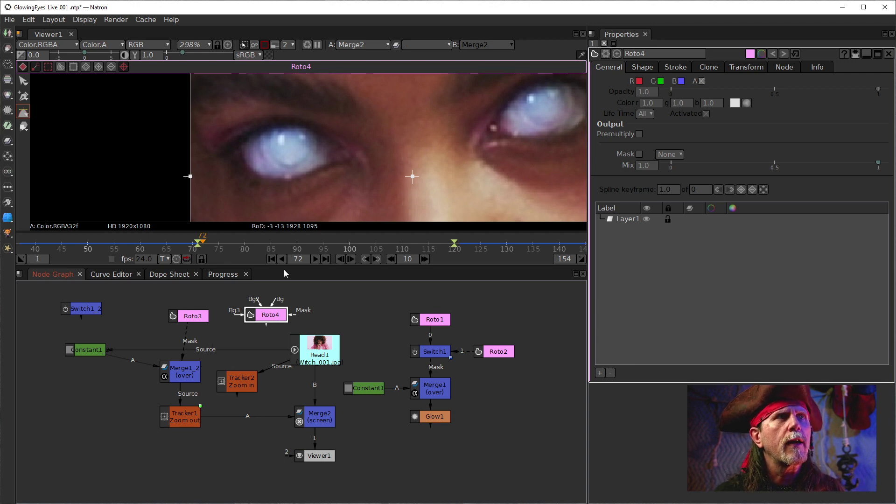
{"action": "left_click", "coordinate": [238, 147]}
{"action": "left_click_drag", "start_coordinate": [284, 124], "coordinate": [315, 130]}
{"action": "left_click", "coordinate": [331, 153]}
{"action": "left_click_drag", "start_coordinate": [335, 168], "coordinate": [271, 180]}
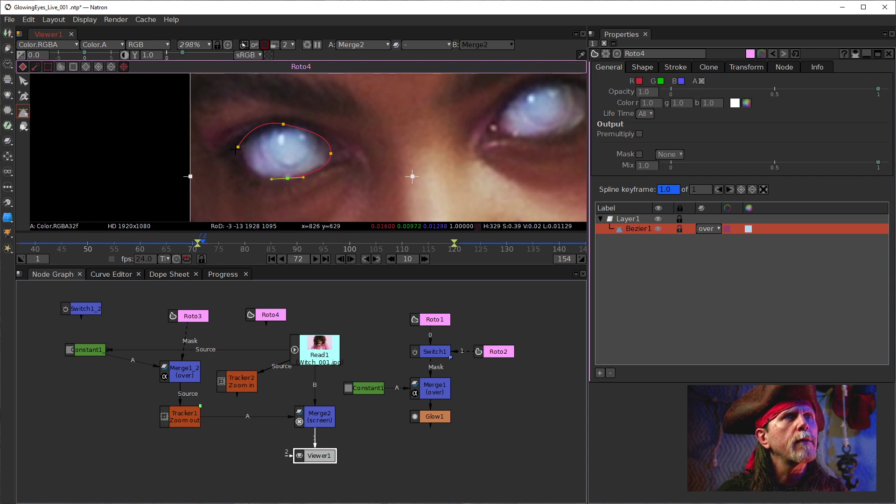
{"action": "left_click", "coordinate": [238, 148]}
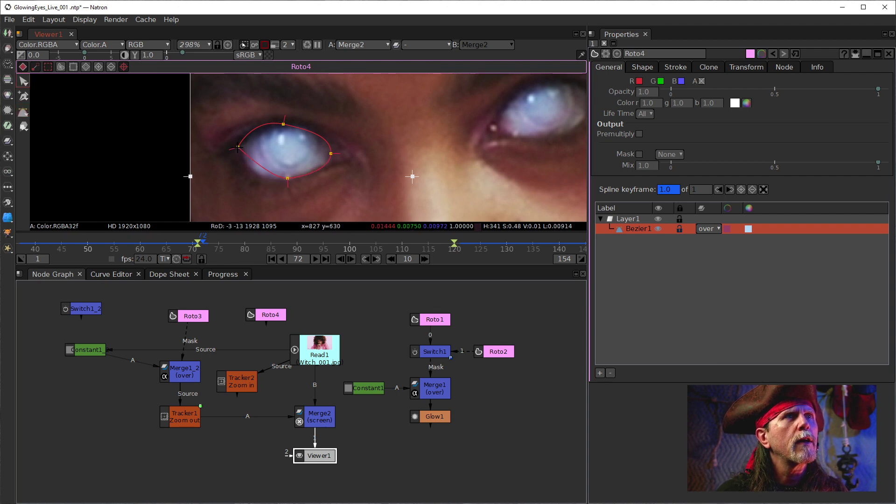
Refine the Roto4 Bezier to the eyelids by lowering its upper point and adjusting the tangent at the inner eye corner.
{"action": "left_click", "coordinate": [287, 178]}
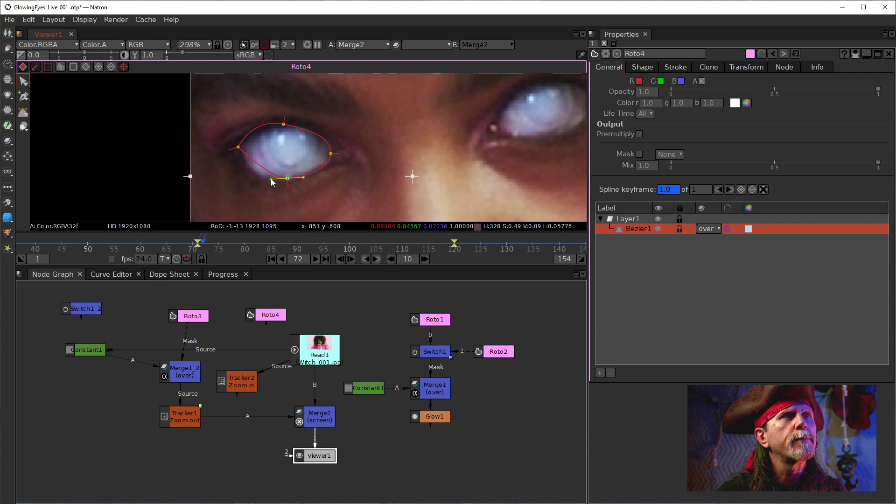
{"action": "left_click", "coordinate": [283, 124]}
{"action": "left_click_drag", "start_coordinate": [252, 118], "coordinate": [283, 127]}
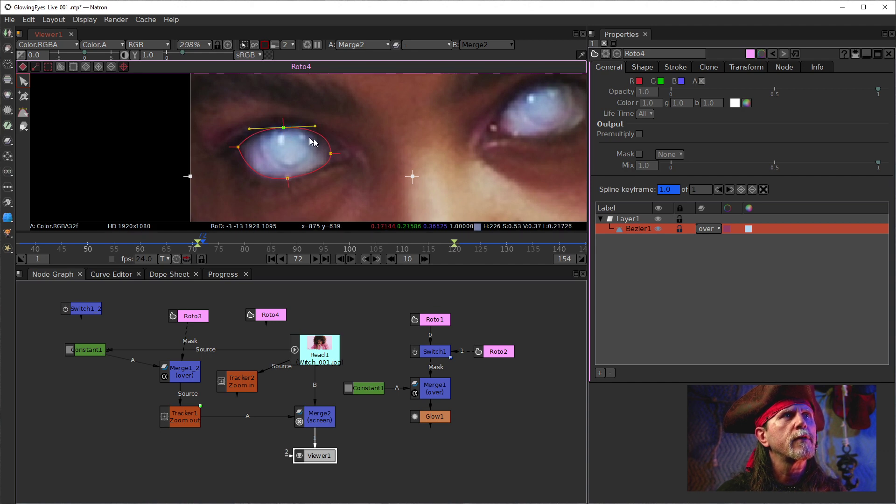
{"action": "left_click", "coordinate": [331, 153]}
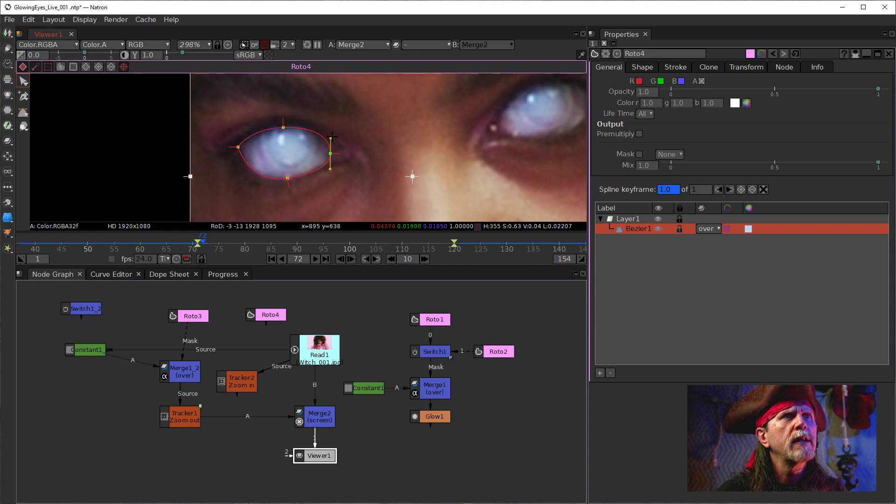
{"action": "left_click_drag", "start_coordinate": [331, 137], "coordinate": [331, 143]}
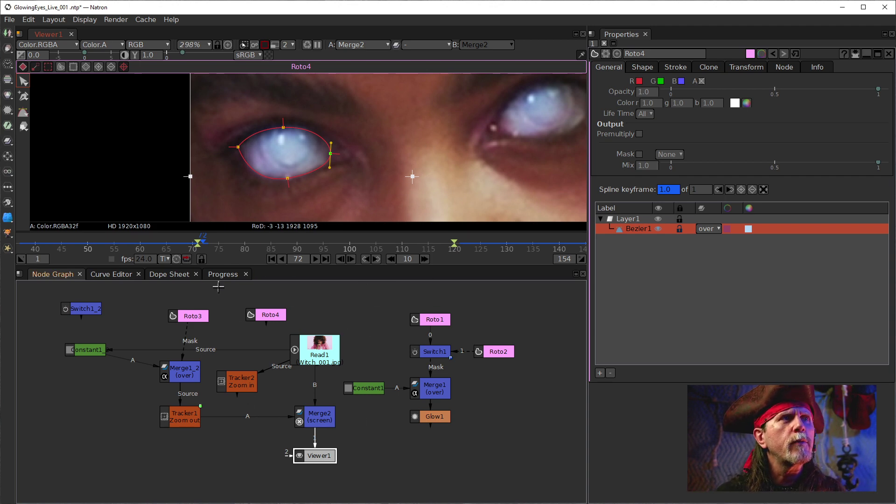
Detach the Tracker2 (Zoom in) source from Read1 and place a duplicate of Merge1_2 above the tracker.
{"action": "left_click_drag", "start_coordinate": [246, 387], "coordinate": [252, 403]}
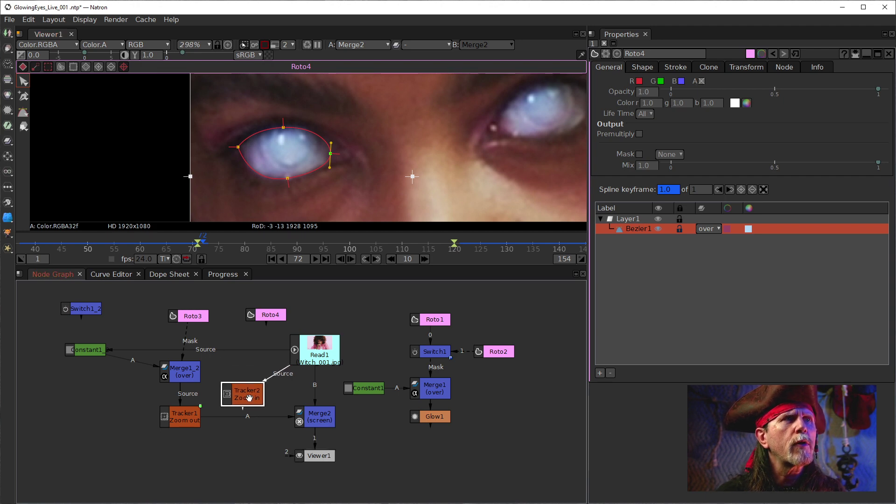
{"action": "double_click", "coordinate": [247, 395]}
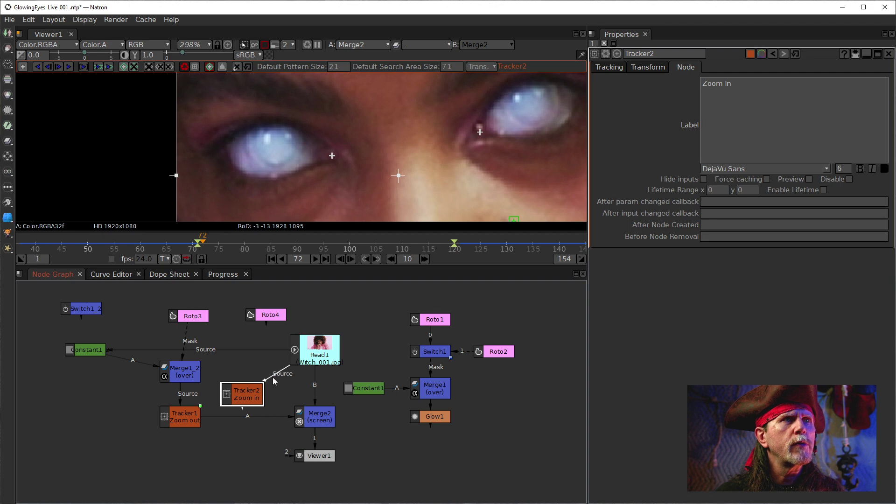
{"action": "left_click_drag", "start_coordinate": [275, 382], "coordinate": [199, 366]}
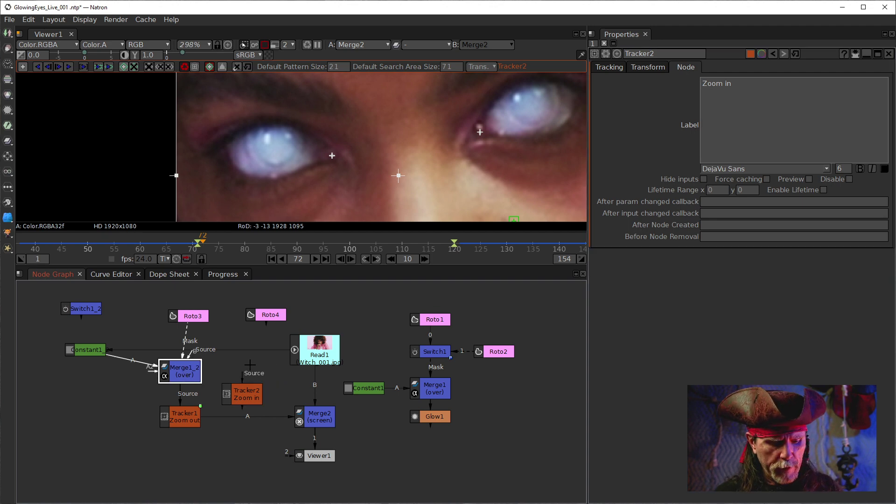
{"action": "key", "text": "alt+c"}
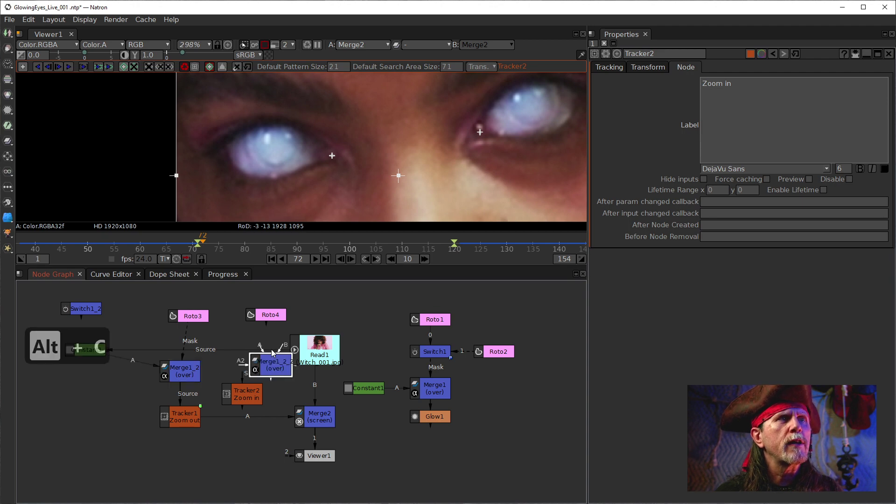
Connect the duplicated merge's mask to Roto4 and its A input to the Constant node that feeds Merge1_2.
{"action": "left_click_drag", "start_coordinate": [264, 358], "coordinate": [268, 315]}
{"action": "left_click_drag", "start_coordinate": [235, 356], "coordinate": [81, 352]}
{"action": "mouse_move", "coordinate": [236, 363]}
{"action": "left_mouse_down"}
{"action": "mouse_move", "coordinate": [244, 346]}
{"action": "mouse_move", "coordinate": [235, 349]}
{"action": "mouse_move", "coordinate": [244, 354]}
{"action": "left_mouse_up"}
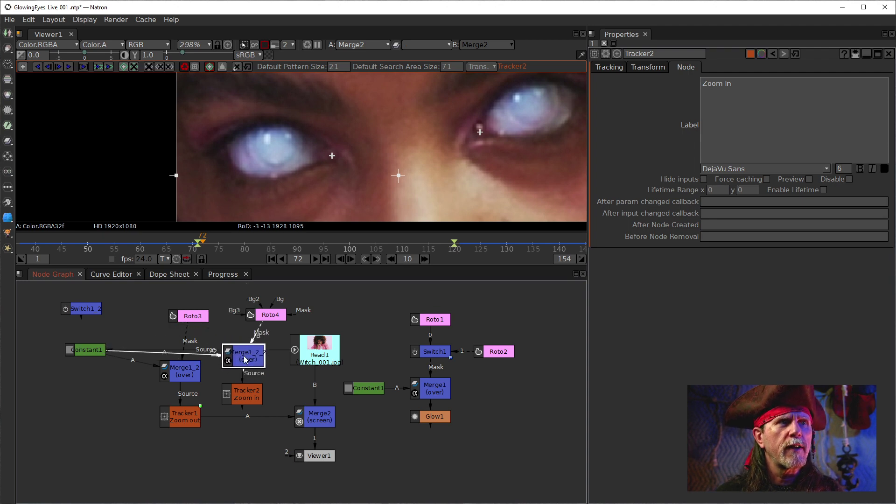
Feed Tracker2 (Zoom in) from the duplicated merge and connect Merge2's A input to Tracker2.
{"action": "left_click_drag", "start_coordinate": [243, 393], "coordinate": [243, 361]}
{"action": "mouse_move", "coordinate": [263, 400]}
{"action": "left_mouse_down"}
{"action": "mouse_move", "coordinate": [246, 380]}
{"action": "mouse_move", "coordinate": [245, 441]}
{"action": "mouse_move", "coordinate": [246, 396]}
{"action": "left_mouse_up"}
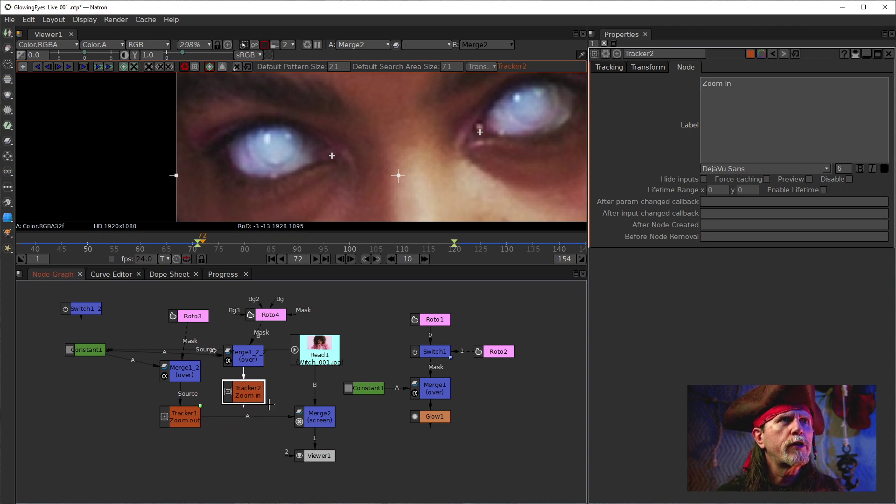
{"action": "left_click_drag", "start_coordinate": [257, 458], "coordinate": [243, 395]}
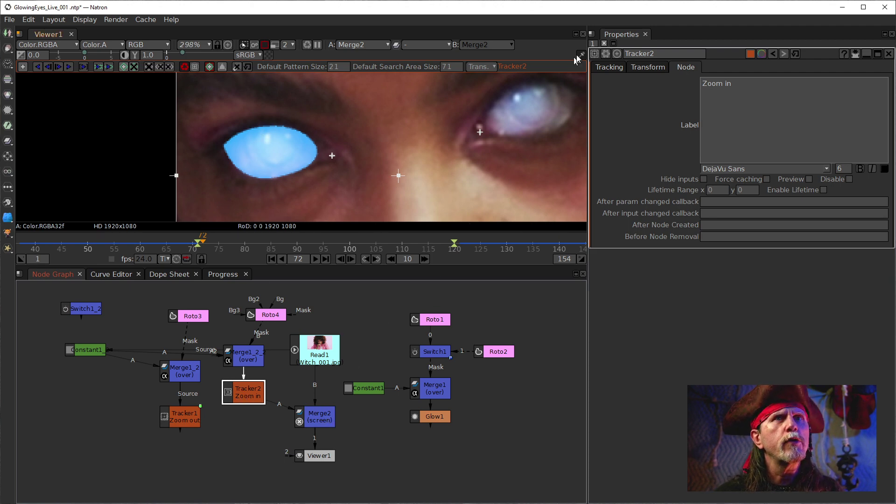
Set Tracker2's transform reference frame to the current frame 72 and its motion type to Match-Move.
{"action": "left_click", "coordinate": [654, 70]}
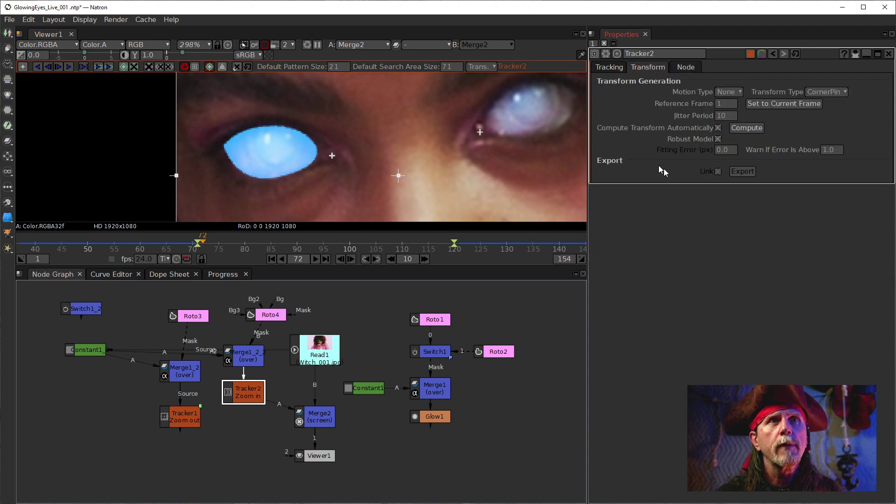
{"action": "left_click", "coordinate": [787, 105]}
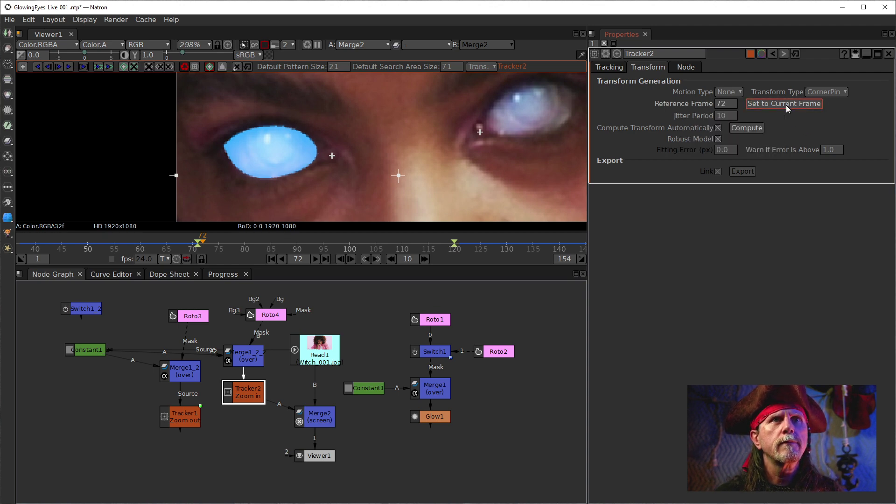
{"action": "left_click", "coordinate": [733, 92]}
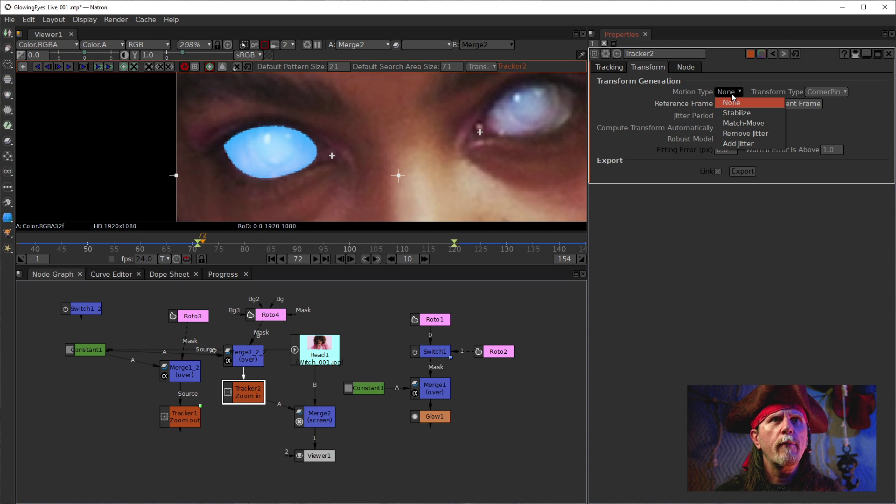
{"action": "left_click", "coordinate": [733, 124]}
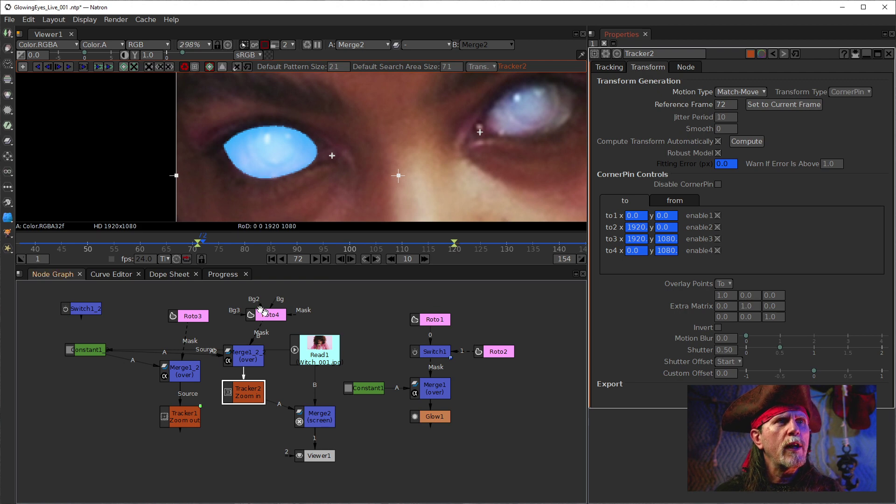
Play back the shot to check the blue eye fill, stop playback and go to frame 70.
{"action": "left_click", "coordinate": [314, 260]}
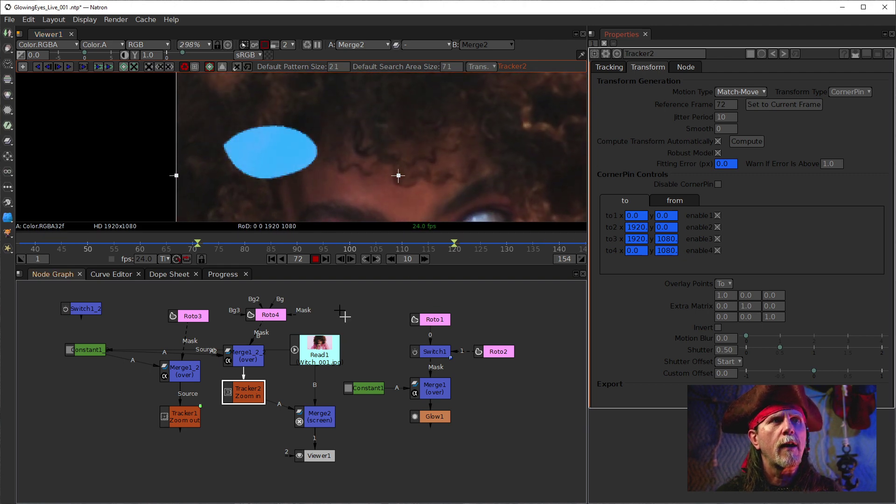
{"action": "left_click", "coordinate": [316, 259]}
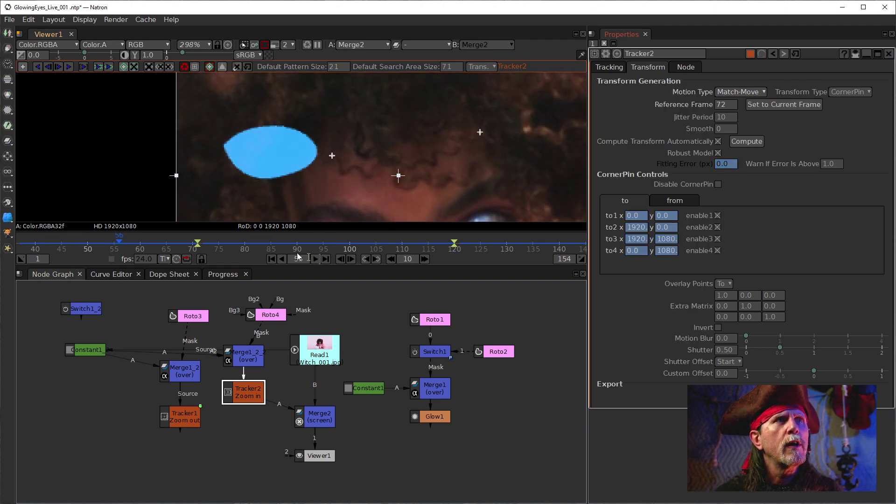
{"action": "left_click", "coordinate": [195, 241]}
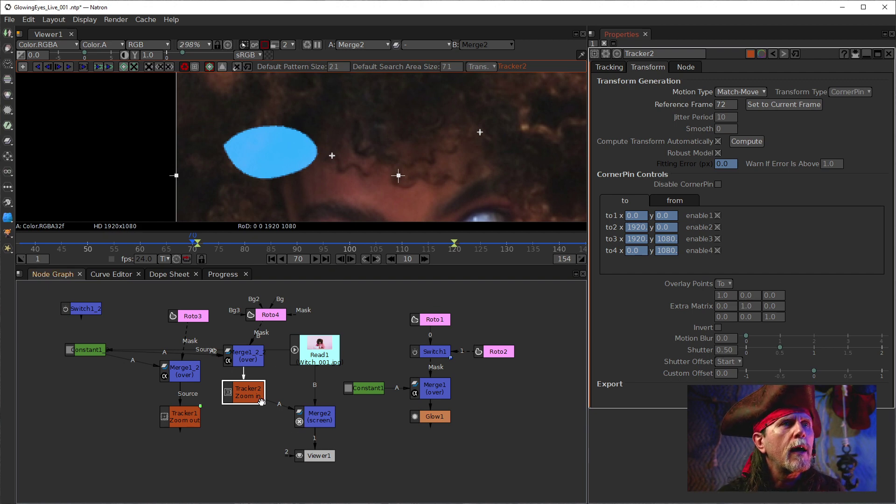
Move Switch1_2 below the trackers and connect its input 0 to Tracker1 (Zoom out) and input 1 to Tracker2 (Zoom in).
{"action": "left_click_drag", "start_coordinate": [84, 311], "coordinate": [247, 413]}
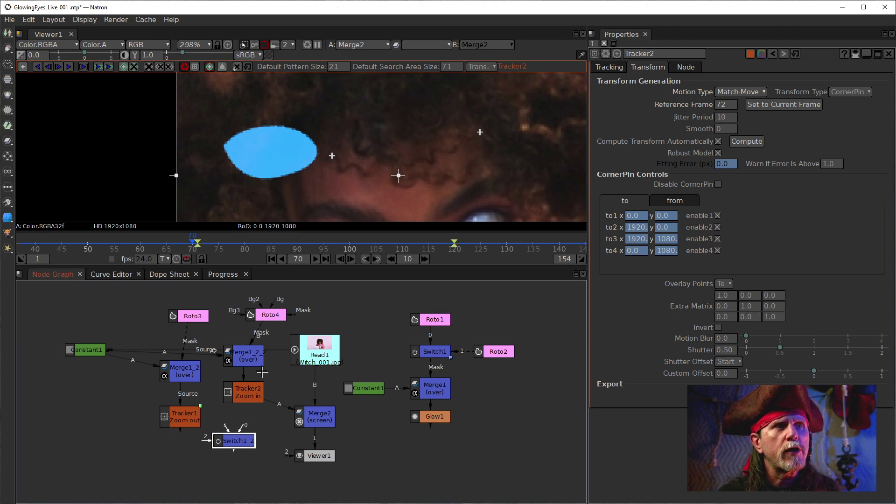
{"action": "left_click_drag", "start_coordinate": [249, 443], "coordinate": [171, 413]}
{"action": "left_click", "coordinate": [175, 417]}
{"action": "left_click", "coordinate": [227, 441]}
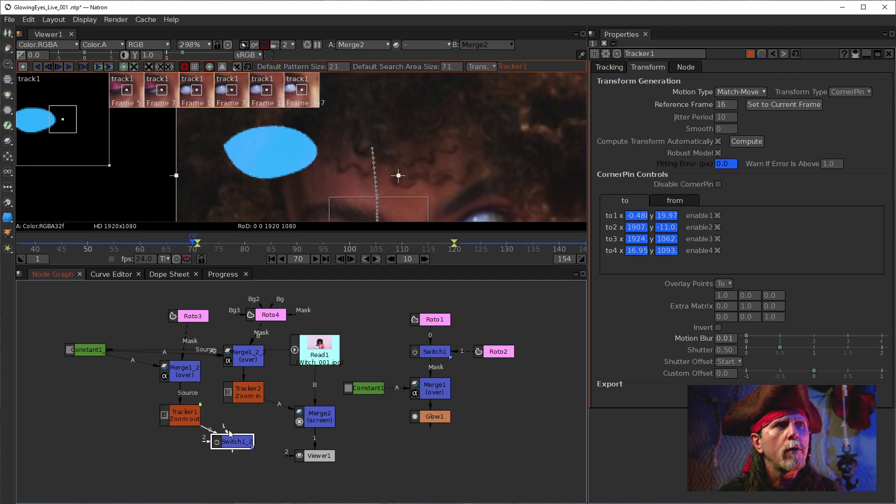
{"action": "left_click_drag", "start_coordinate": [228, 427], "coordinate": [278, 438]}
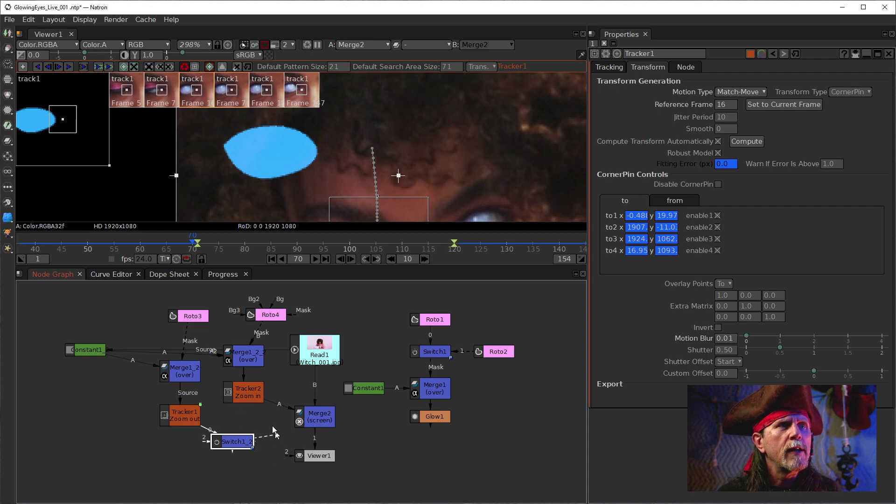
{"action": "left_click_drag", "start_coordinate": [250, 393], "coordinate": [247, 395]}
{"action": "left_click_drag", "start_coordinate": [233, 442], "coordinate": [244, 431]}
{"action": "left_click_drag", "start_coordinate": [382, 431], "coordinate": [369, 383]}
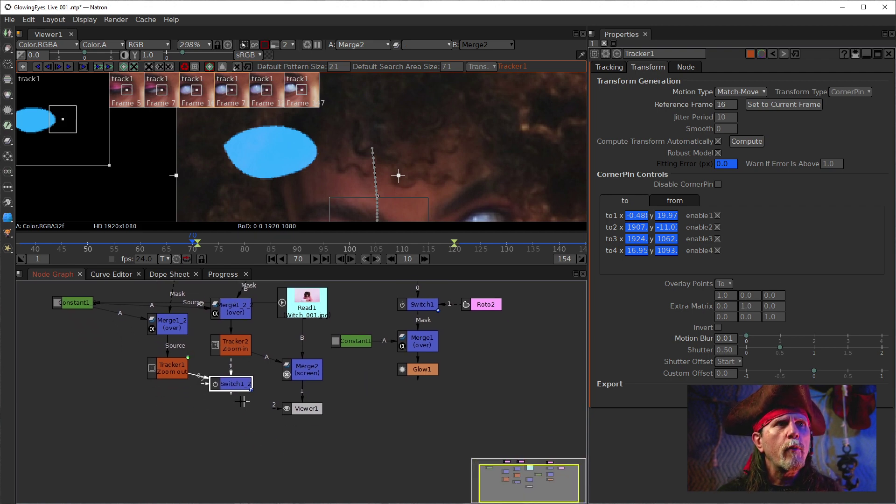
{"action": "left_click_drag", "start_coordinate": [219, 383], "coordinate": [184, 394]}
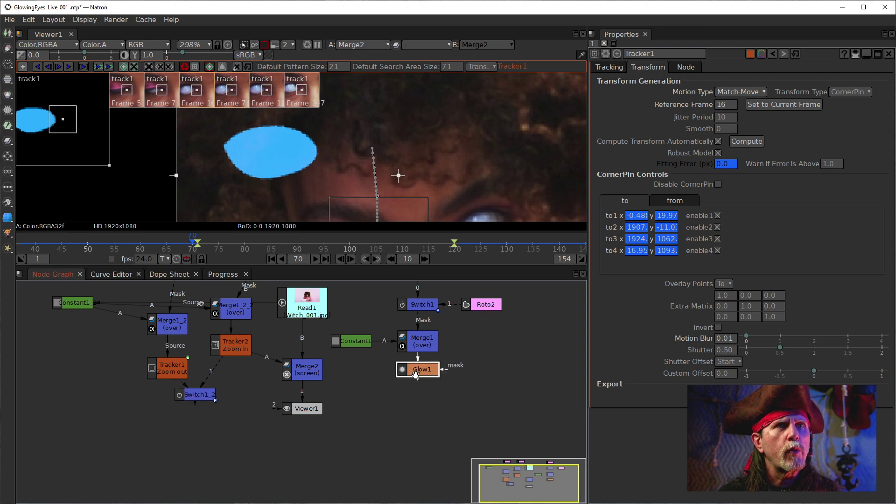
Move Glow1 further below Merge1 and insert a duplicate of it between Switch1_2 and Merge2's A input.
{"action": "left_click_drag", "start_coordinate": [414, 372], "coordinate": [413, 372]}
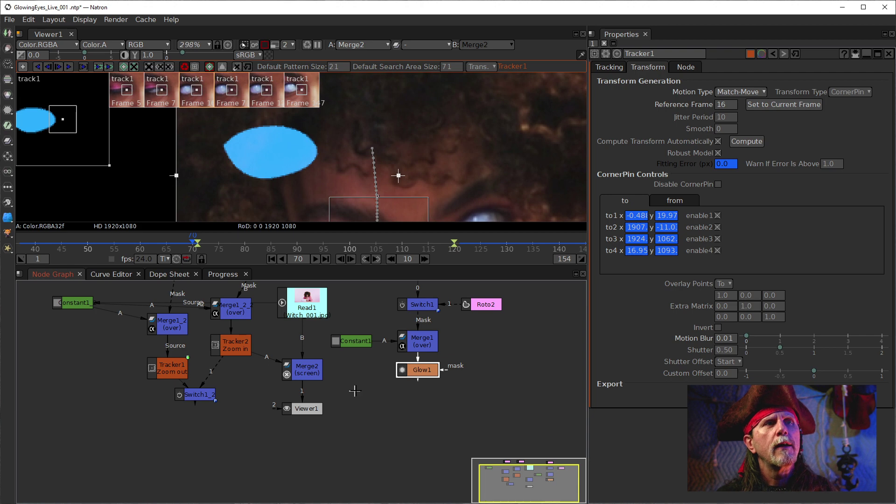
{"action": "left_click_drag", "start_coordinate": [400, 370], "coordinate": [399, 408]}
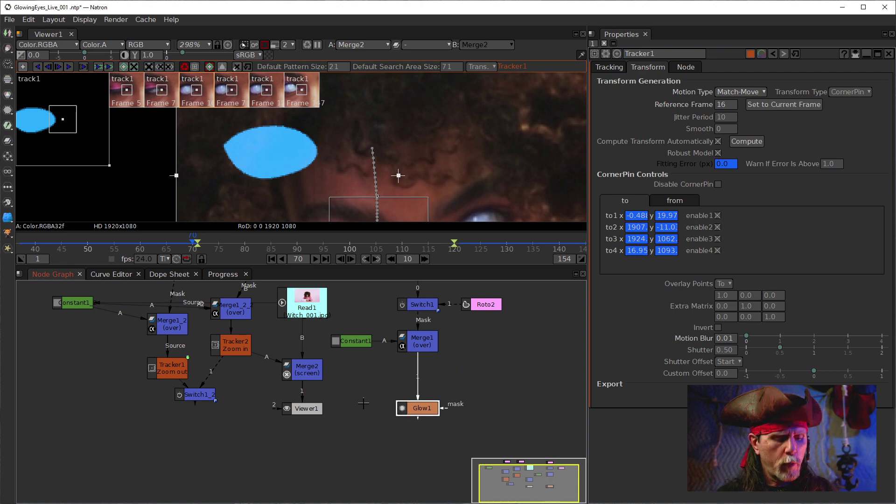
{"action": "key", "text": "alt+c"}
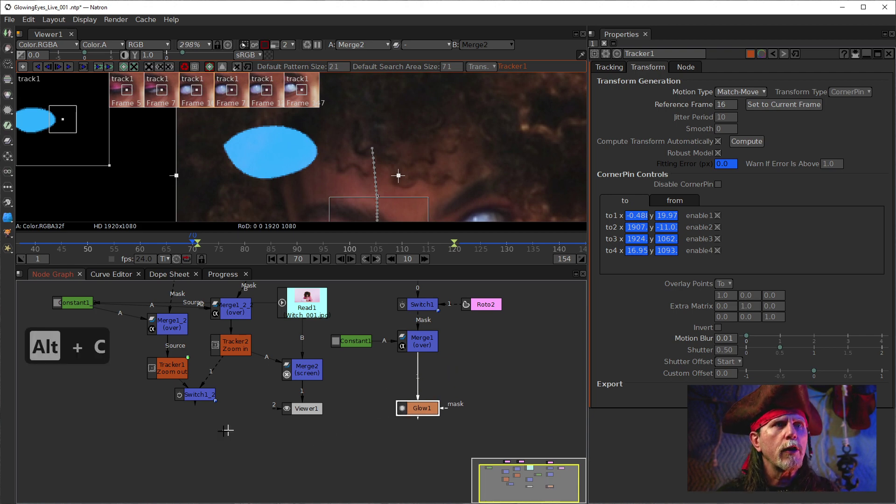
{"action": "left_click_drag", "start_coordinate": [275, 430], "coordinate": [194, 398]}
{"action": "left_click_drag", "start_coordinate": [217, 433], "coordinate": [186, 430]}
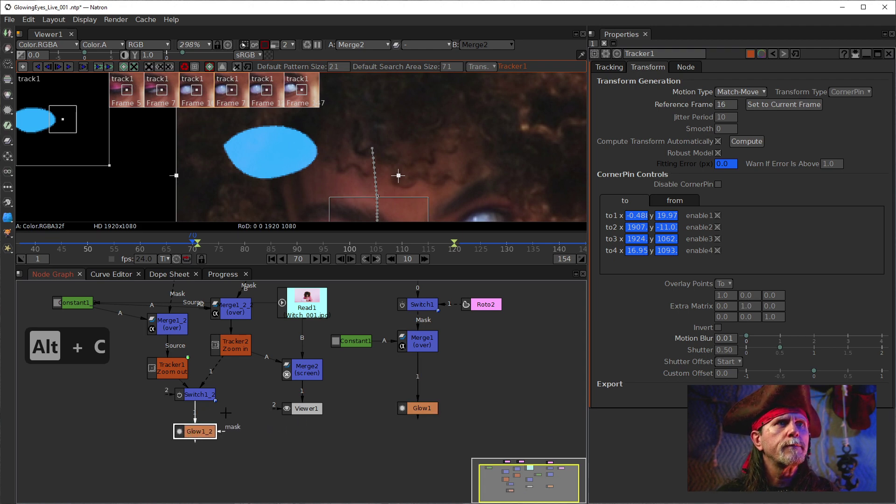
{"action": "left_click", "coordinate": [206, 395]}
{"action": "left_click_drag", "start_coordinate": [269, 360], "coordinate": [206, 435]}
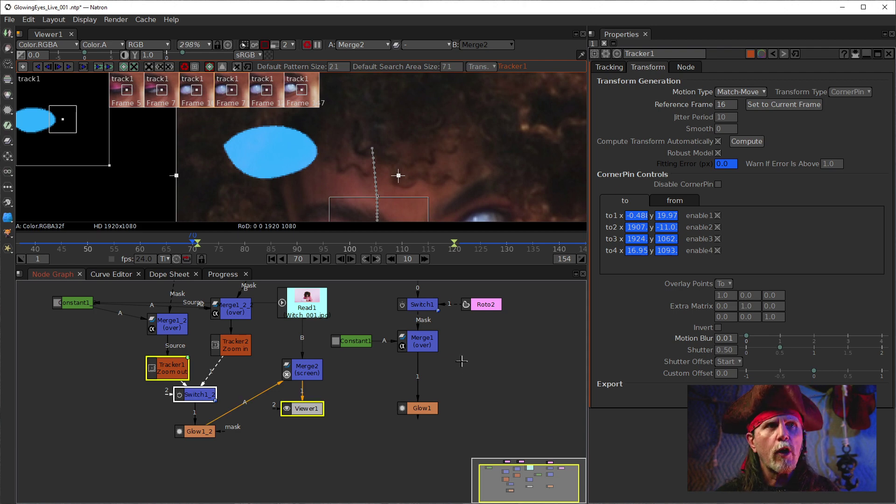
{"action": "key", "text": "alt+c"}
{"action": "mouse_move", "coordinate": [469, 369]}
{"action": "left_mouse_down"}
{"action": "mouse_move", "coordinate": [435, 379]}
{"action": "mouse_move", "coordinate": [451, 384]}
{"action": "left_mouse_up"}
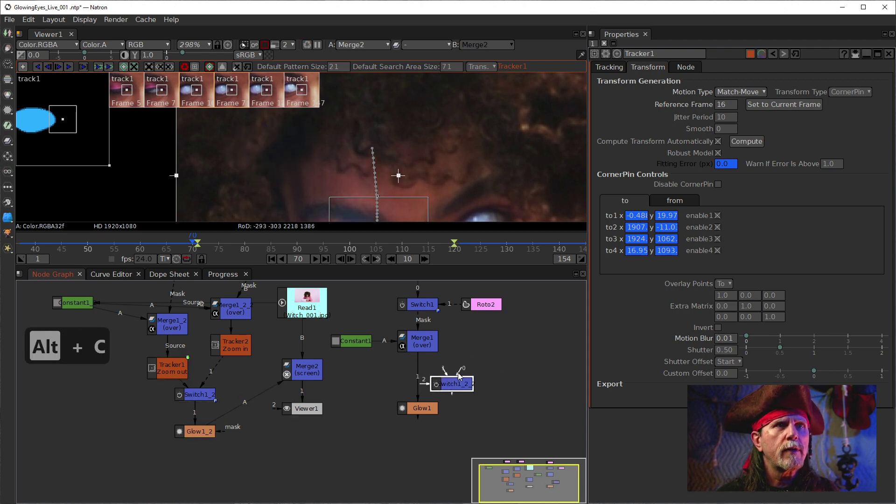
{"action": "key", "text": "f"}
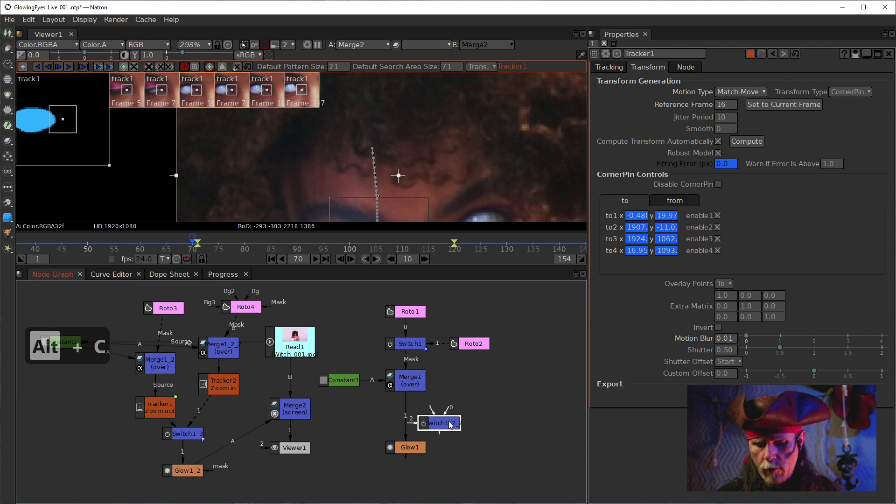
{"action": "key", "text": "Delete"}
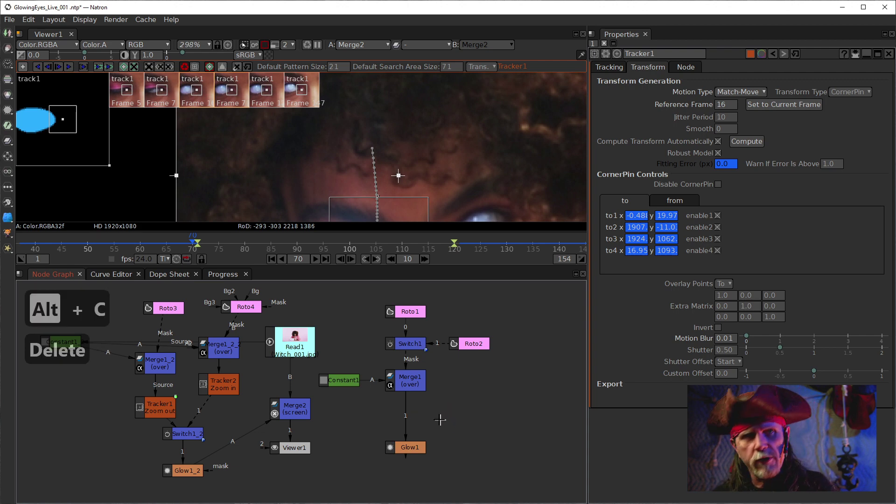
Move Roto4 directly above Merge1_2_2 in the node graph and close the Tracker1 settings.
{"action": "left_click", "coordinate": [181, 472]}
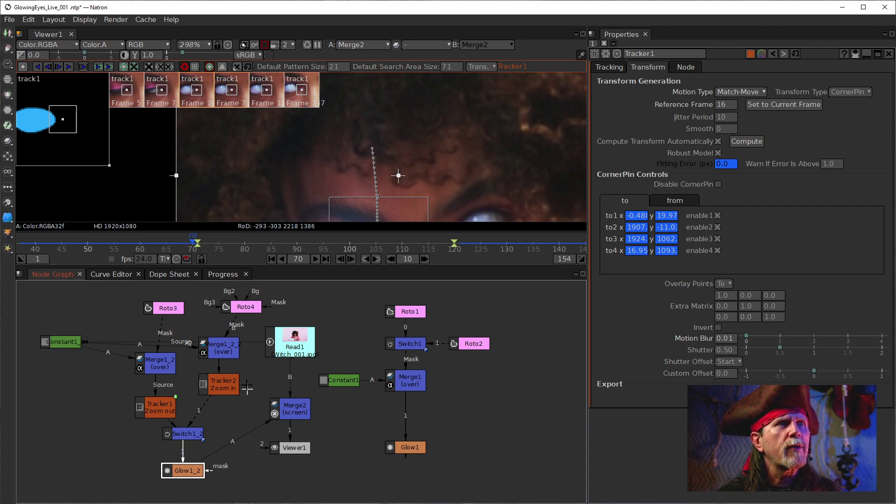
{"action": "left_click_drag", "start_coordinate": [252, 308], "coordinate": [228, 306]}
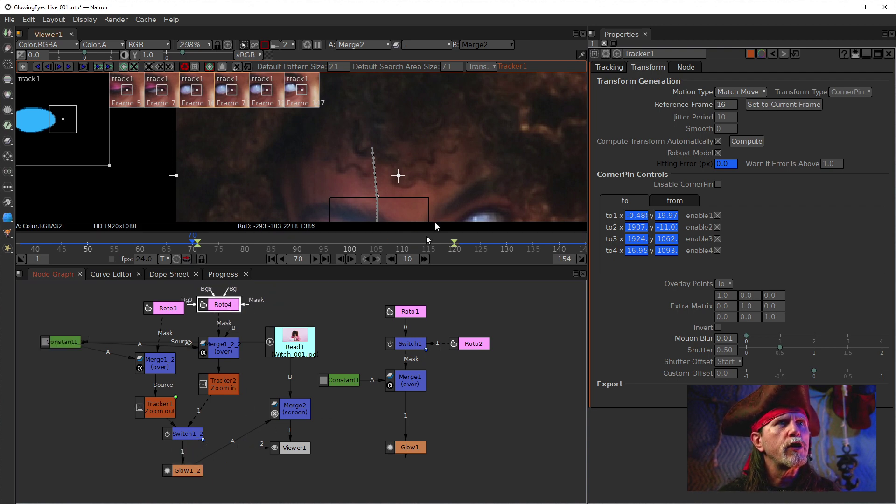
{"action": "left_click_drag", "start_coordinate": [419, 156], "coordinate": [399, 147]}
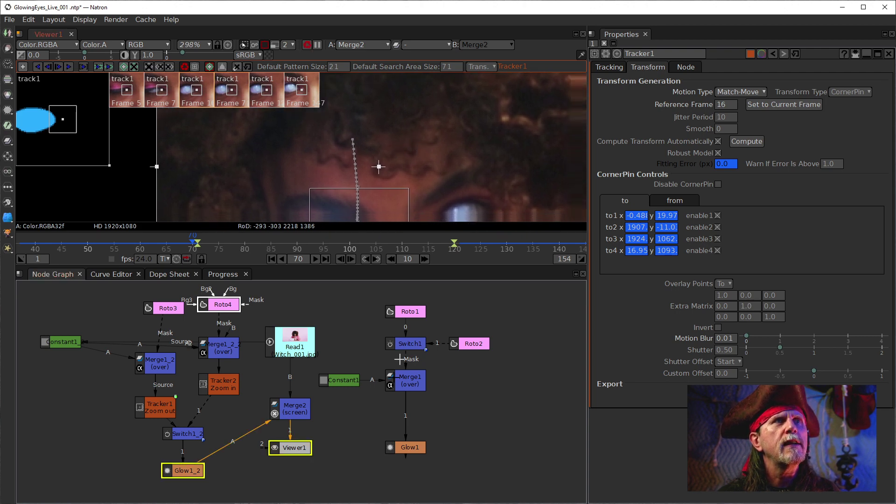
{"action": "left_click", "coordinate": [888, 53]}
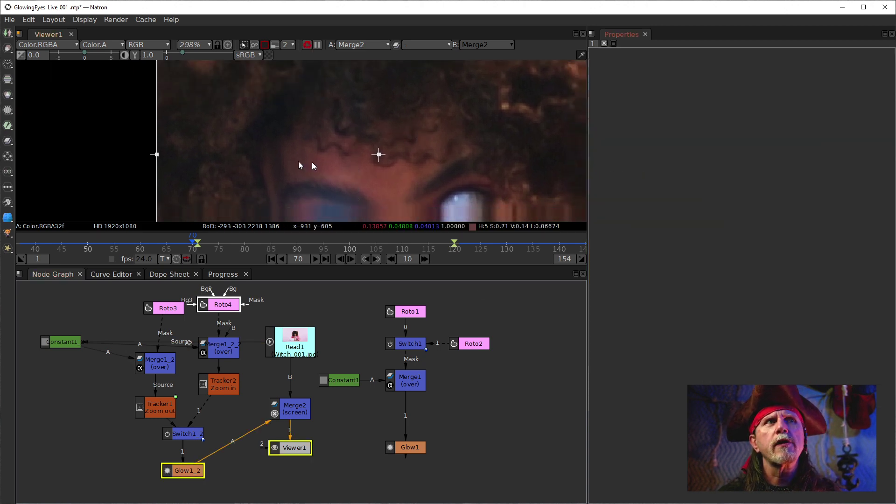
Maximize the viewer showing the Merge2 result and set its zoom to 100%.
{"action": "left_click_drag", "start_coordinate": [412, 164], "coordinate": [332, 159]}
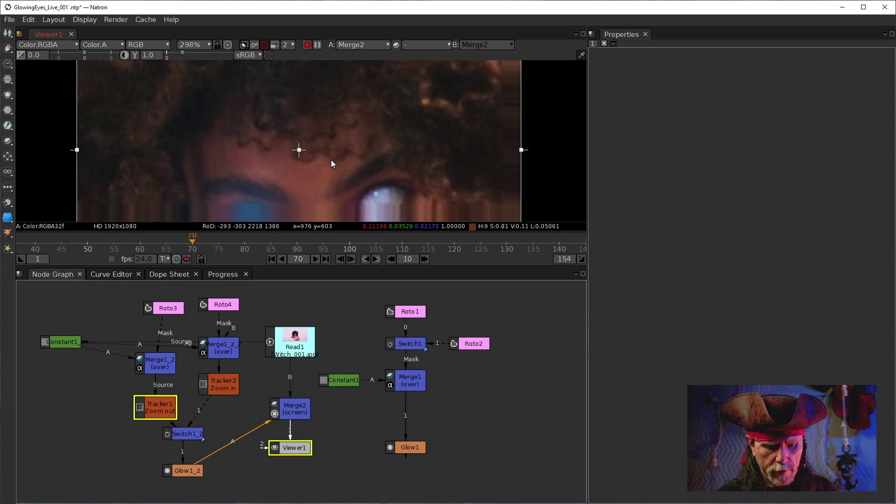
{"action": "key", "text": "f"}
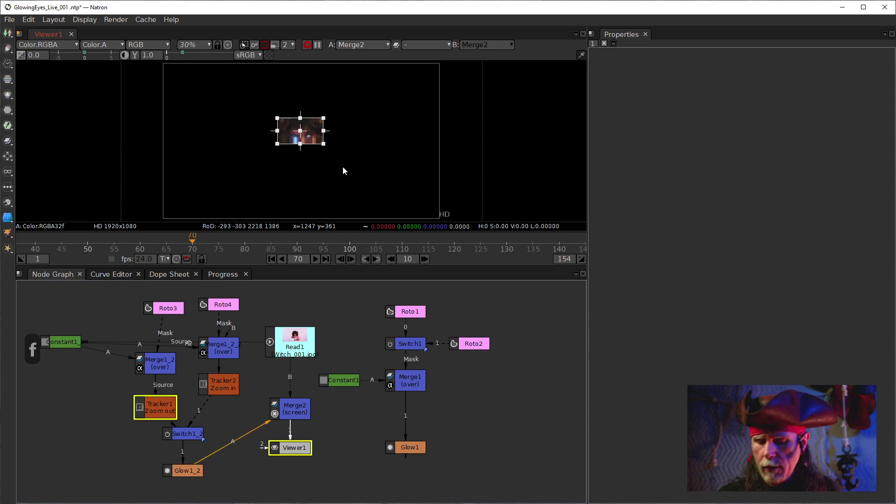
{"action": "key", "text": "space"}
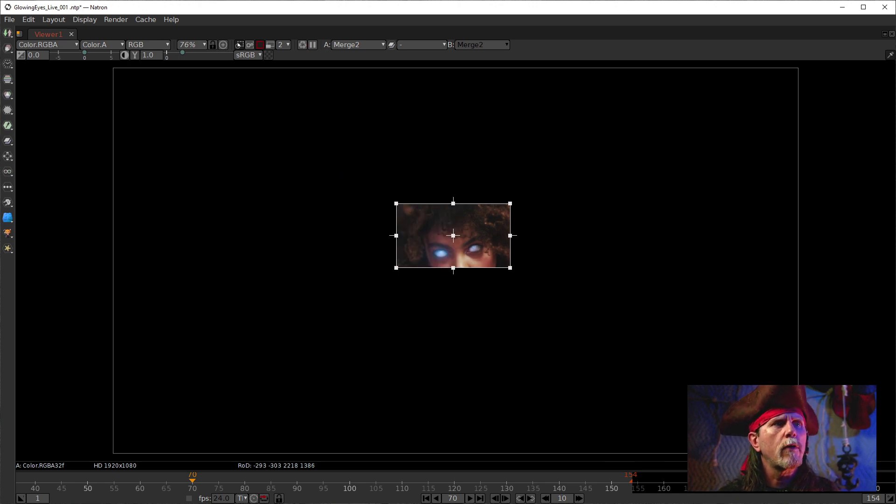
{"action": "left_click", "coordinate": [192, 44]}
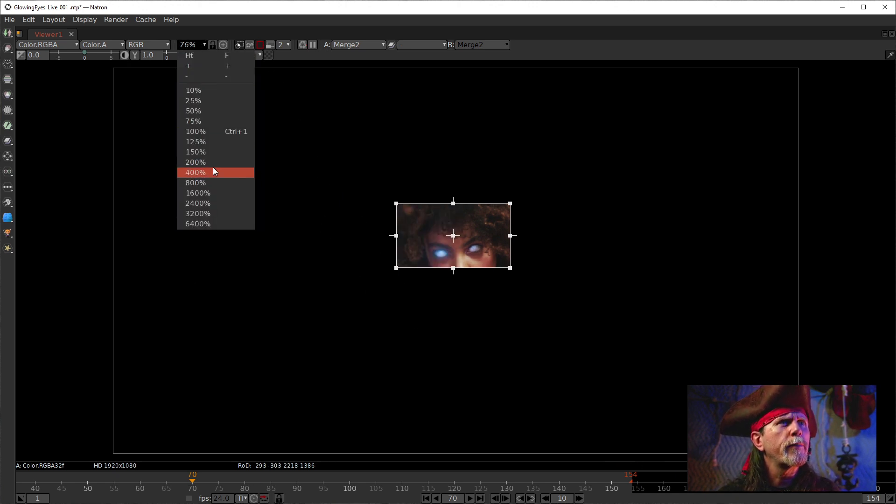
{"action": "left_click", "coordinate": [200, 131]}
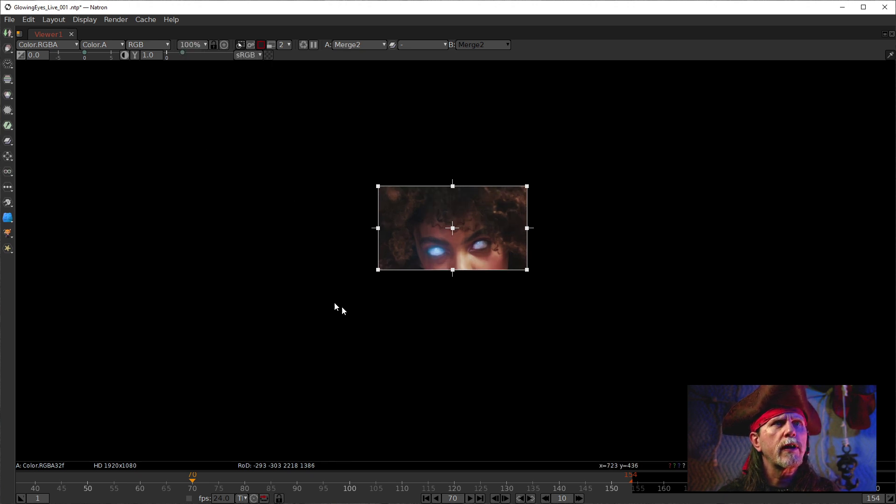
Play back the composite from the first frame to check the glow, and stop at frame 14.
{"action": "left_click", "coordinate": [425, 499]}
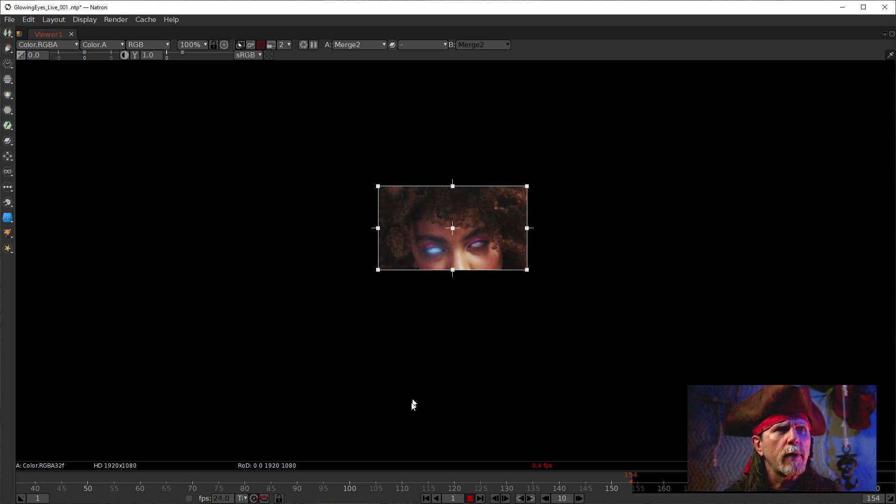
{"action": "middle_click", "coordinate": [340, 481]}
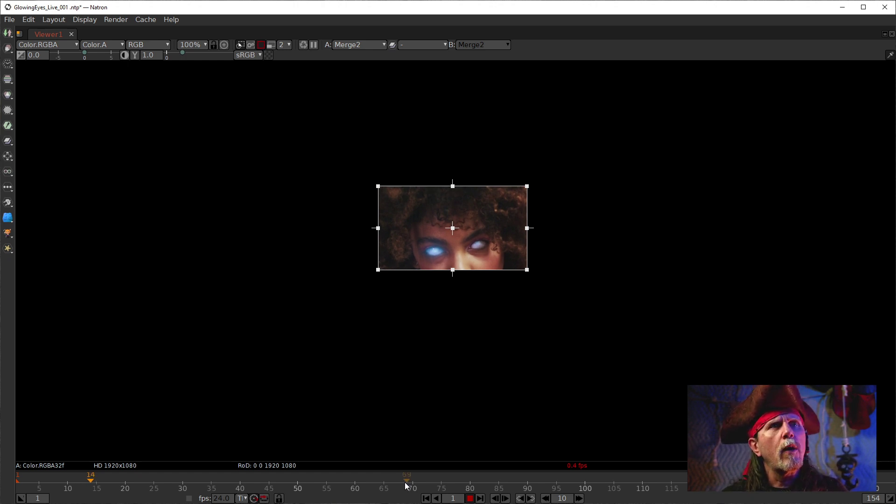
{"action": "left_click", "coordinate": [469, 499]}
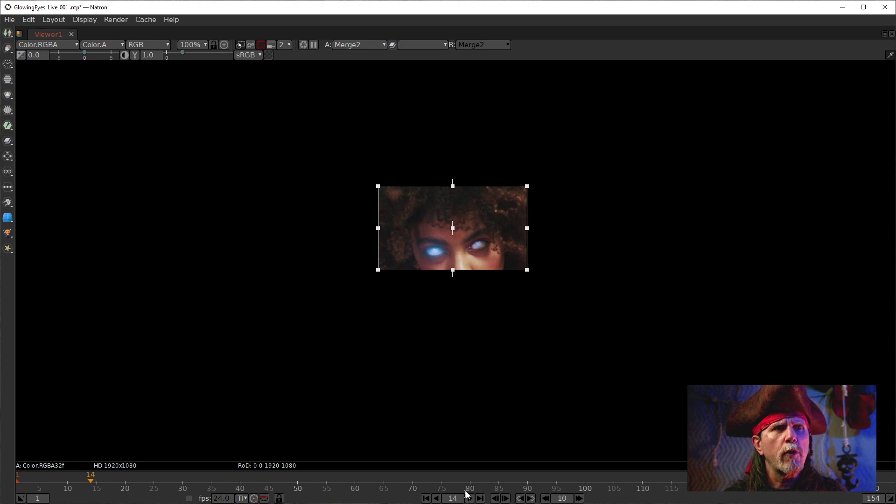
Enable the viewer's proxy mode with a factor of 4, restore the full workspace layout and centre the image.
{"action": "left_click", "coordinate": [272, 44]}
{"action": "left_click", "coordinate": [284, 44]}
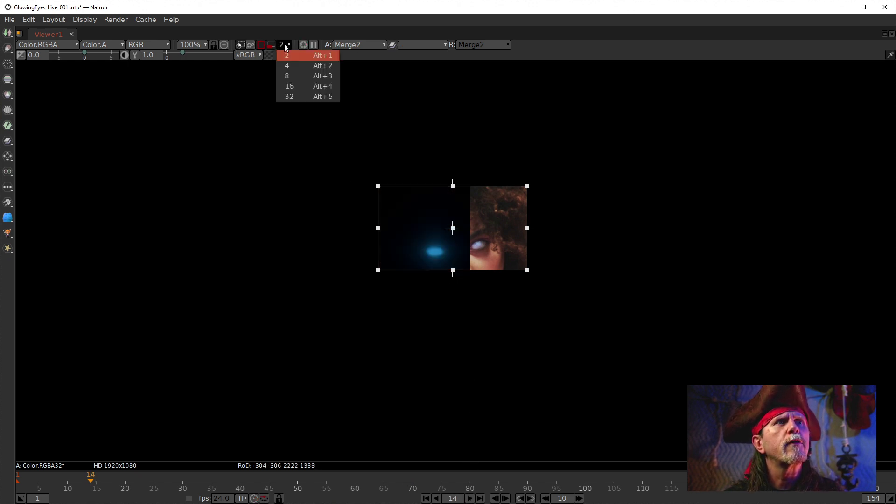
{"action": "left_click", "coordinate": [286, 66]}
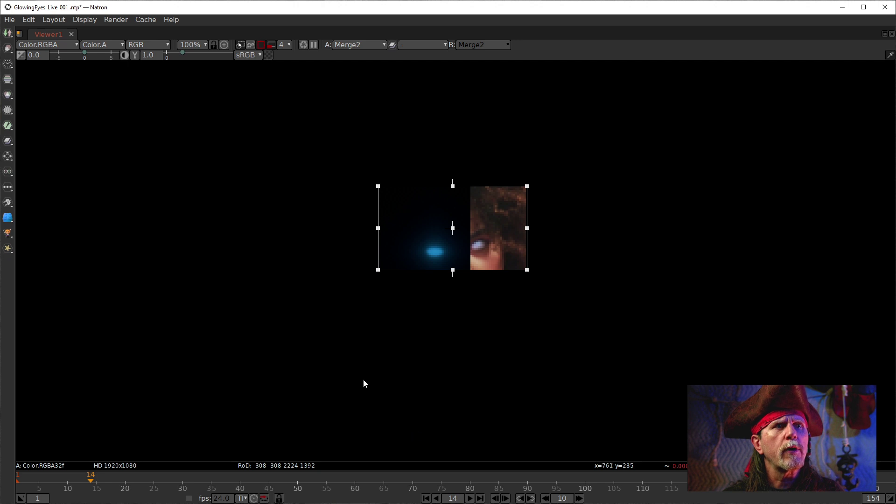
{"action": "key", "text": "space"}
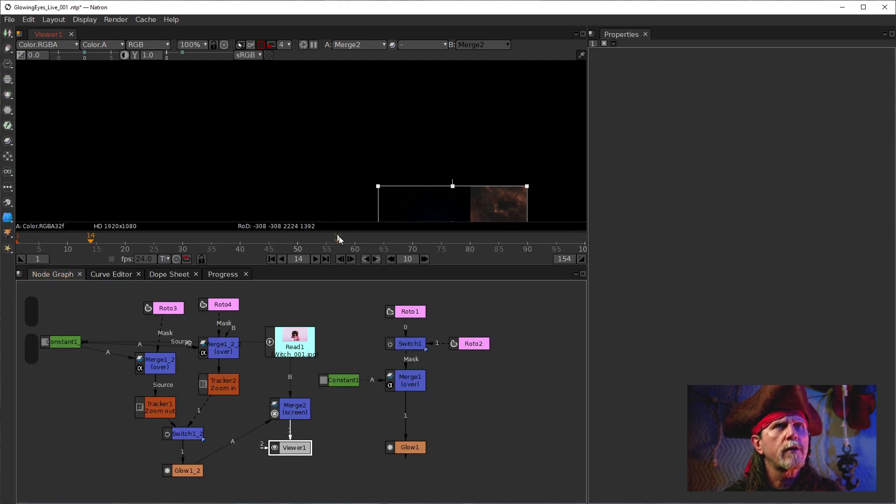
{"action": "left_click_drag", "start_coordinate": [393, 159], "coordinate": [313, 83]}
{"action": "left_click_drag", "start_coordinate": [373, 150], "coordinate": [287, 139]}
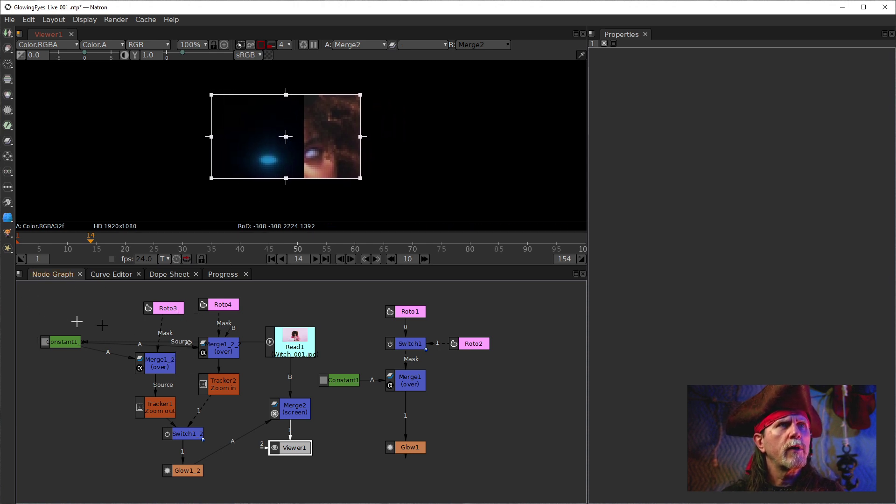
Move Read1 higher in the node graph and reconnect Merge2's B input to it.
{"action": "left_click_drag", "start_coordinate": [295, 346], "coordinate": [298, 310]}
{"action": "left_click_drag", "start_coordinate": [296, 361], "coordinate": [338, 351]}
{"action": "left_click", "coordinate": [292, 402]}
{"action": "left_click_drag", "start_coordinate": [301, 390], "coordinate": [301, 310]}
{"action": "left_click_drag", "start_coordinate": [301, 310], "coordinate": [294, 319]}
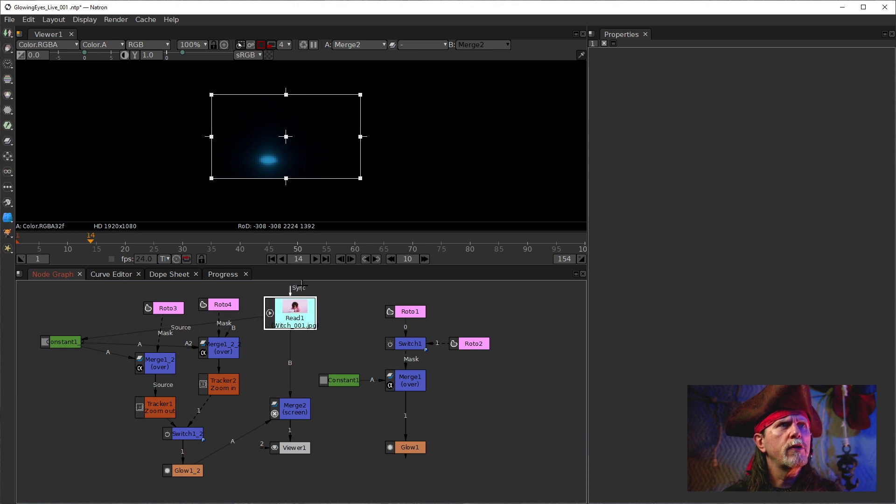
Return to frame 1 and clear the render cache.
{"action": "left_click", "coordinate": [271, 258]}
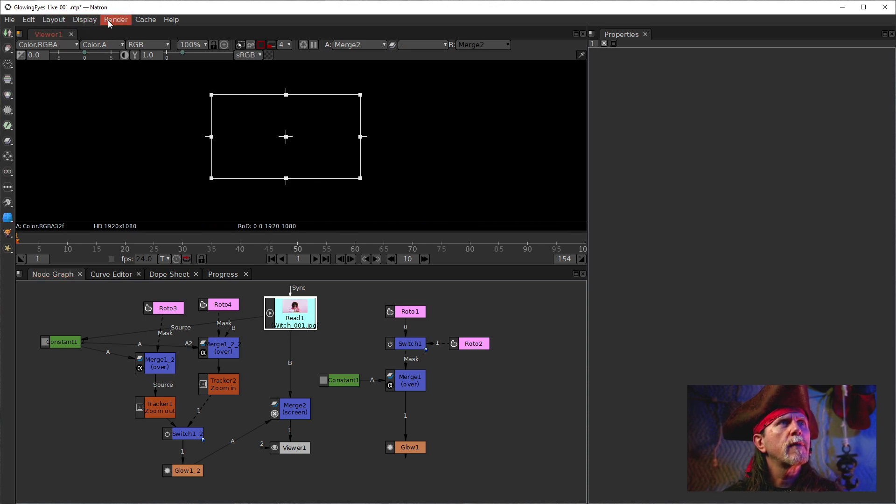
{"action": "left_click", "coordinate": [145, 19]}
{"action": "left_click", "coordinate": [145, 20]}
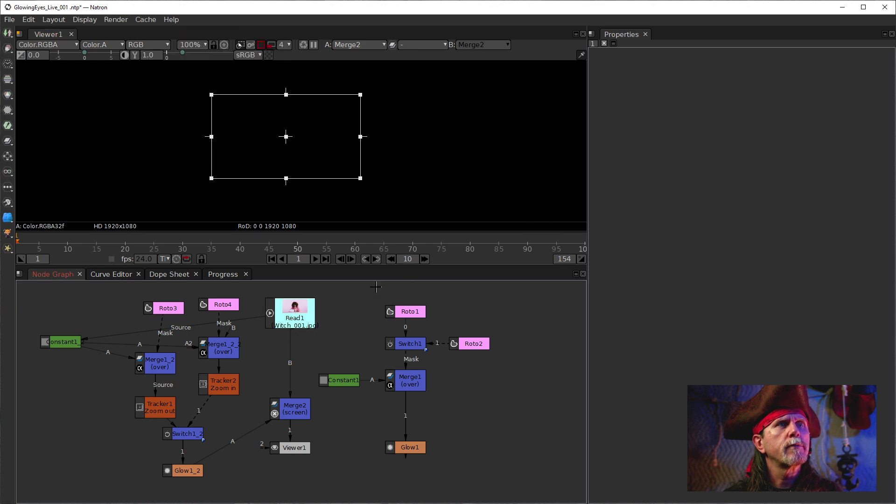
{"action": "left_click", "coordinate": [146, 20]}
{"action": "left_click", "coordinate": [163, 61]}
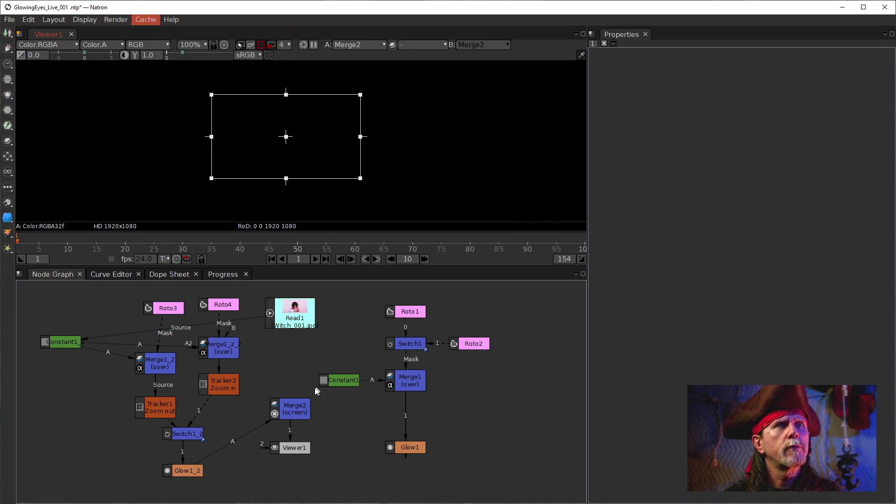
Reconnect Merge2's B input to Read1 and turn off the viewer's proxy mode.
{"action": "left_click_drag", "start_coordinate": [297, 395], "coordinate": [299, 320]}
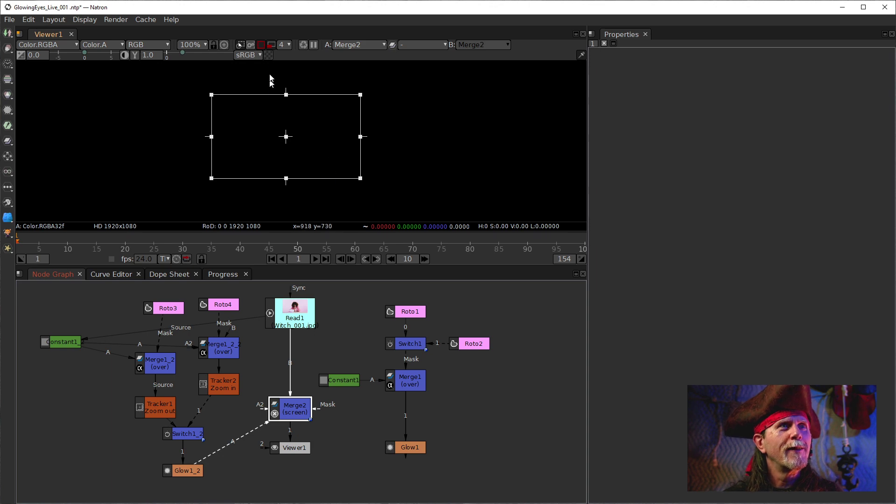
{"action": "left_click", "coordinate": [271, 45]}
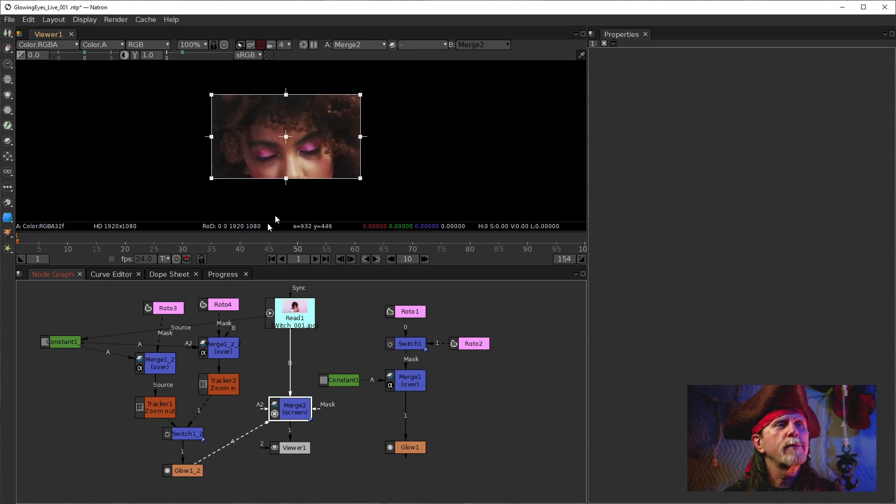
Play the shot, switch the viewer to proxy mode with a factor of 2 and stop at frame 17.
{"action": "left_click", "coordinate": [315, 259]}
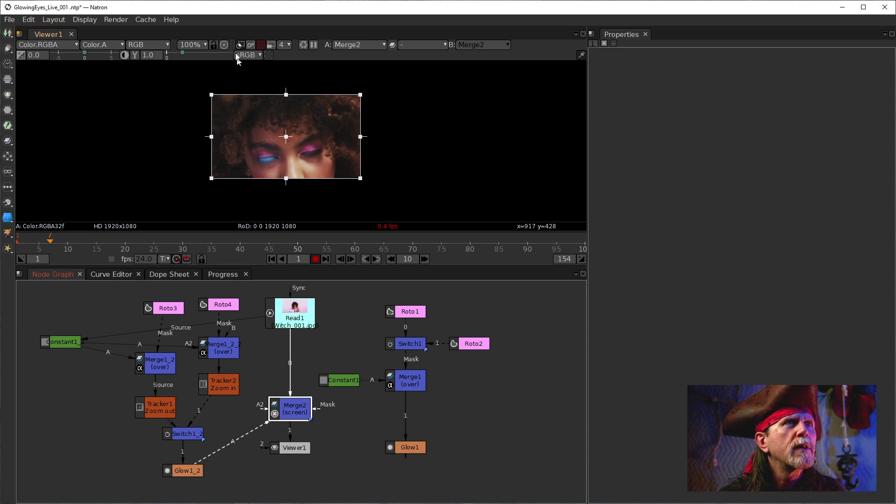
{"action": "left_click", "coordinate": [283, 45]}
{"action": "left_click", "coordinate": [286, 63]}
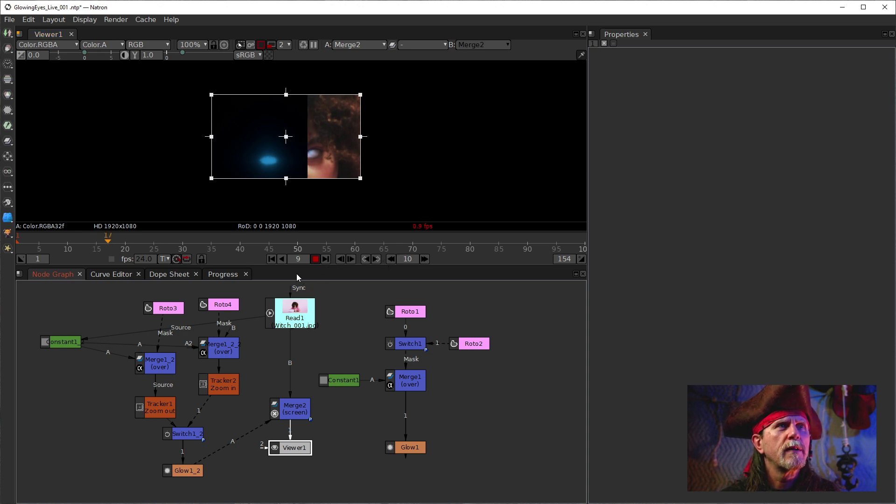
{"action": "left_click", "coordinate": [316, 259]}
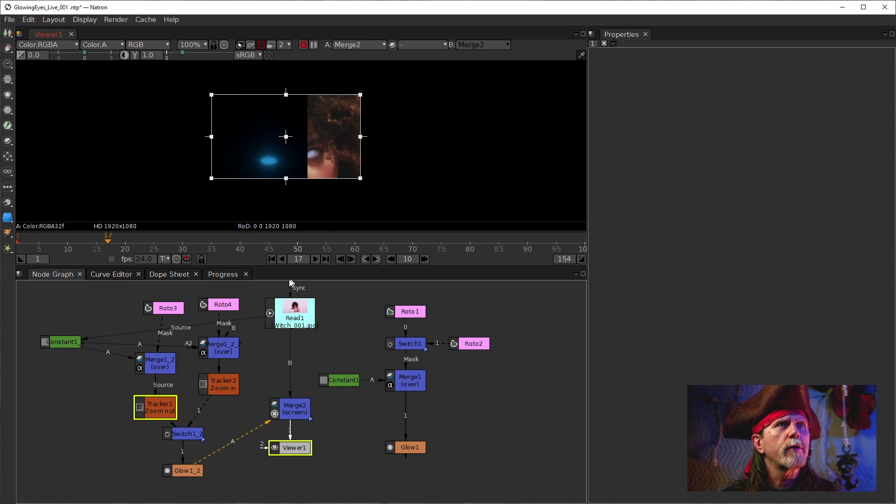
Replay the shot from frame 9 and scrub through it to check the eye glow, stopping at frame 96.
{"action": "left_click", "coordinate": [63, 240]}
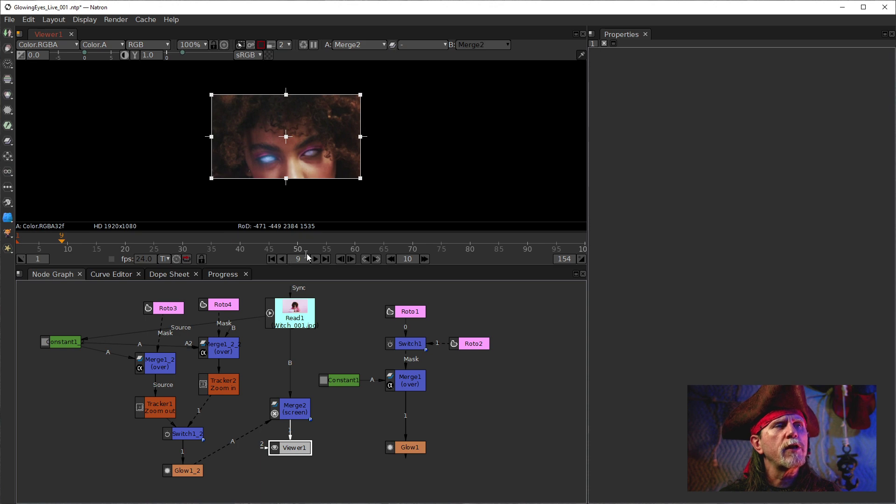
{"action": "left_click", "coordinate": [316, 260]}
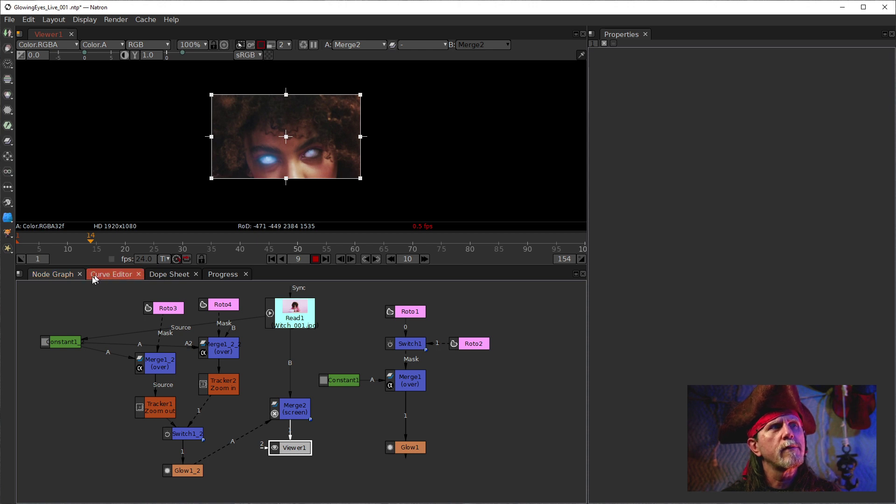
{"action": "left_click", "coordinate": [27, 236]}
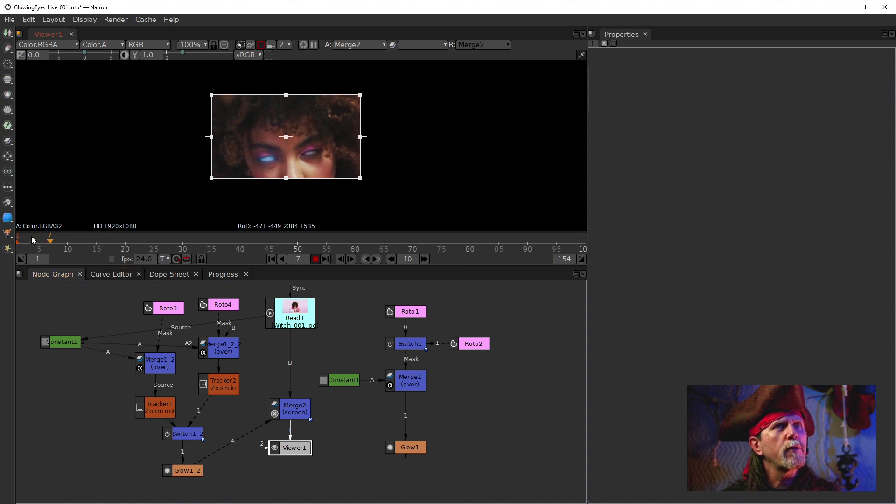
{"action": "left_click_drag", "start_coordinate": [105, 238], "coordinate": [148, 238]}
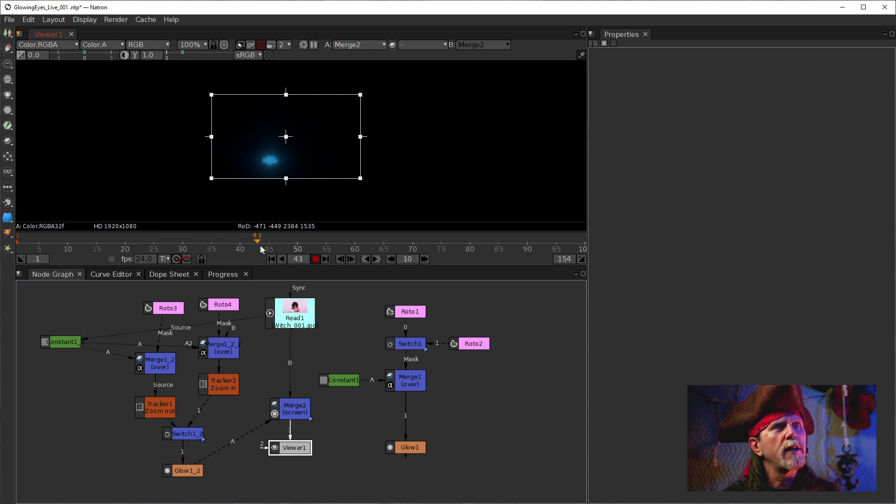
{"action": "left_click", "coordinate": [321, 243]}
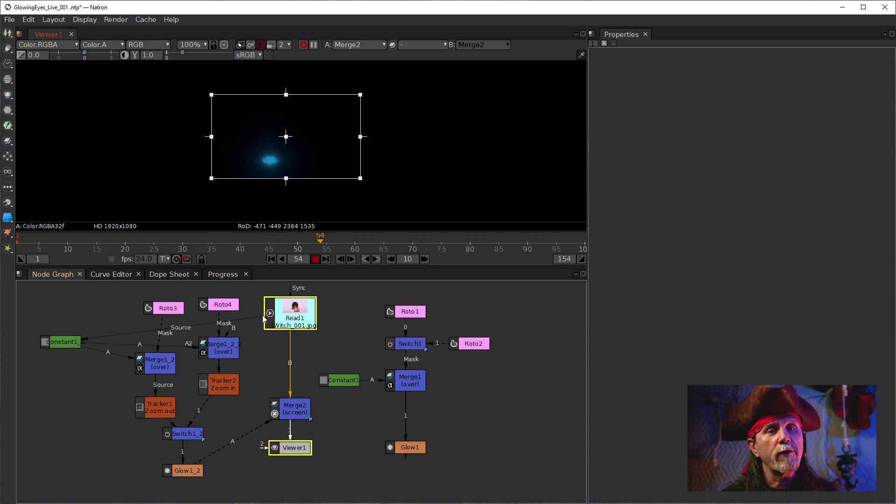
{"action": "left_click_drag", "start_coordinate": [65, 241], "coordinate": [545, 248]}
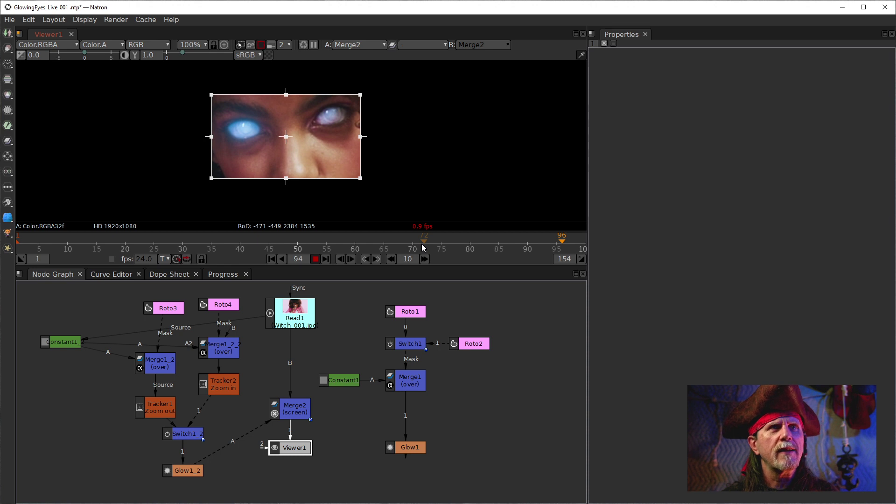
{"action": "left_click", "coordinate": [316, 259]}
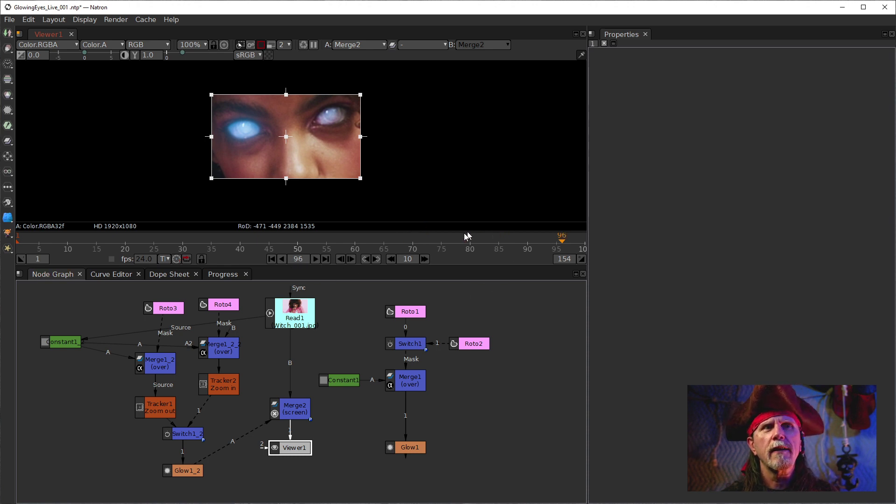
Zoom the timeline out to show the whole frame range from 1 to 154.
{"action": "scroll", "coordinate": [433, 244], "scroll_direction": "down", "scroll_amount": 3}
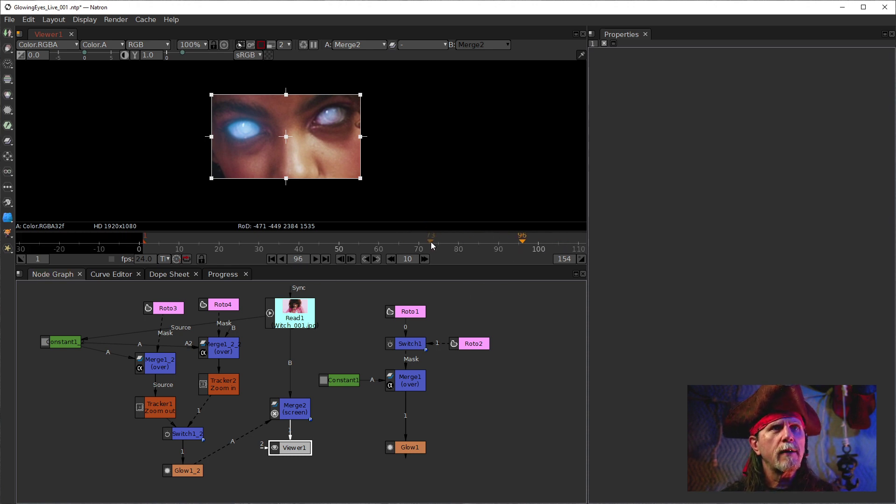
{"action": "scroll", "coordinate": [434, 244], "scroll_direction": "down", "scroll_amount": 1}
{"action": "middle_click", "coordinate": [434, 242]}
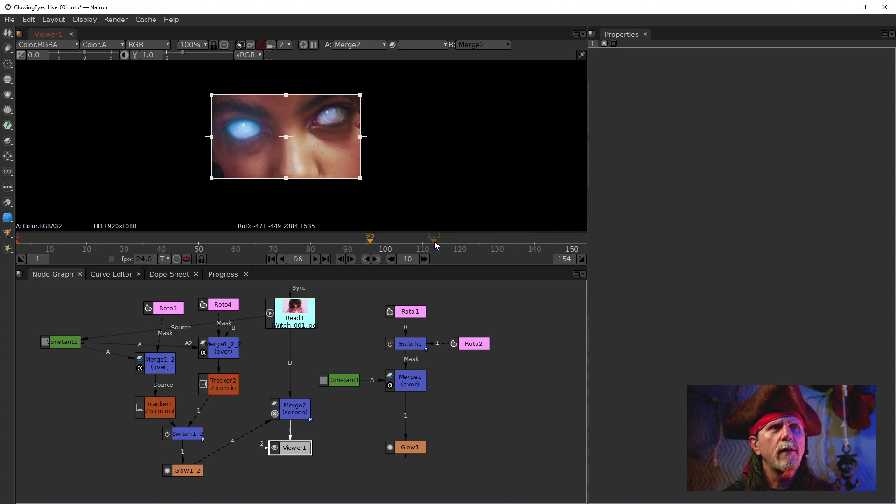
{"action": "scroll", "coordinate": [435, 244], "scroll_direction": "down", "scroll_amount": 1}
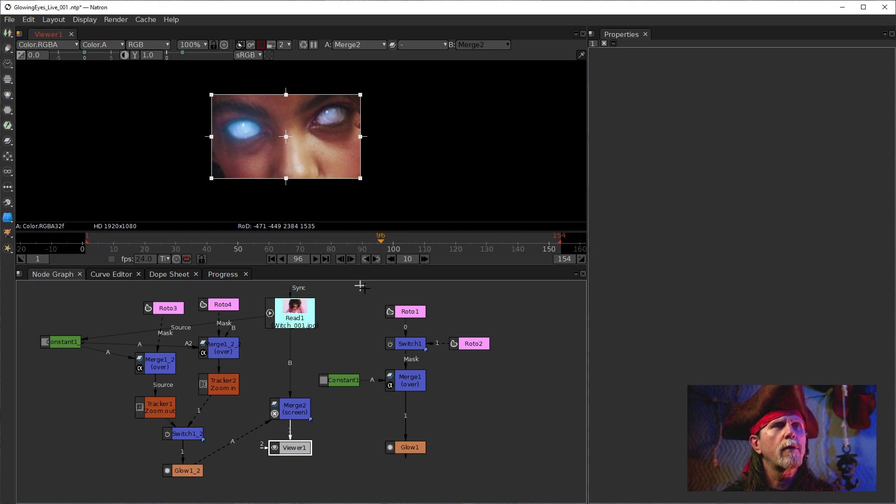
Set the viewer's proxy factor to 4 and play the shot from frame 1 to check the glow.
{"action": "left_click_drag", "start_coordinate": [103, 242], "coordinate": [381, 243]}
{"action": "left_click", "coordinate": [288, 44]}
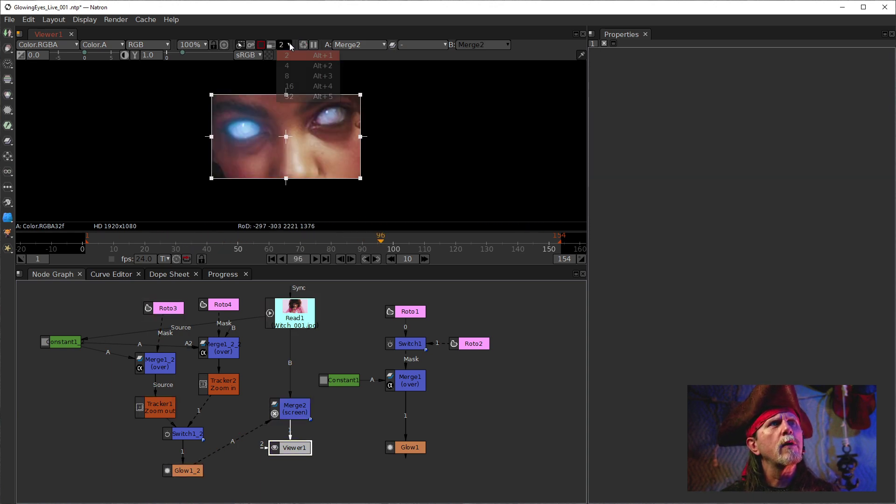
{"action": "left_click", "coordinate": [286, 65]}
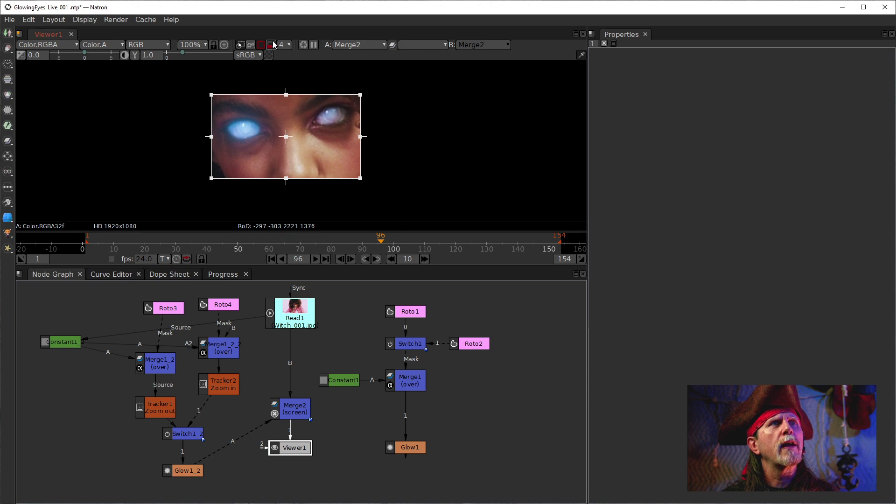
{"action": "left_click", "coordinate": [271, 45]}
{"action": "left_click", "coordinate": [271, 259]}
{"action": "left_click", "coordinate": [313, 259]}
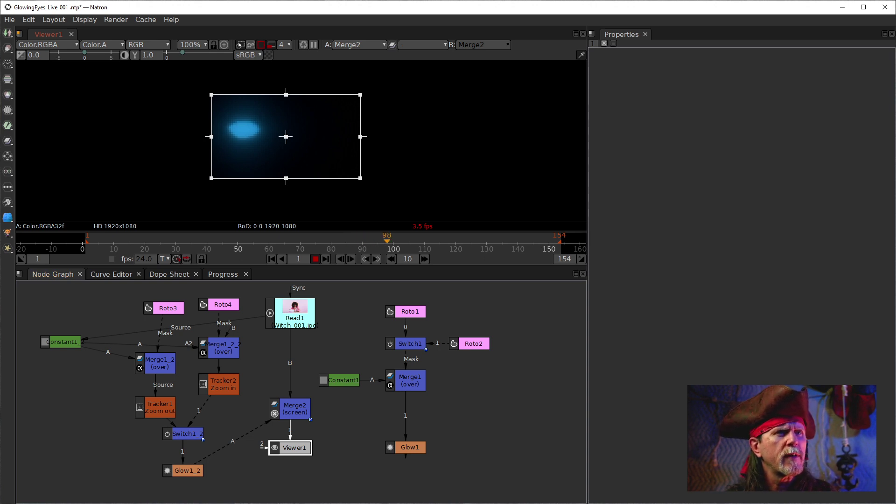
{"action": "left_click", "coordinate": [648, 503]}
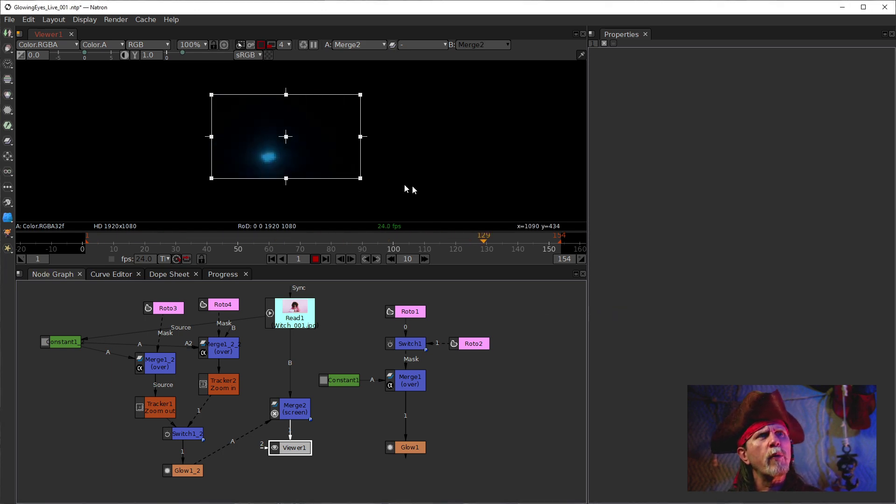
{"action": "left_click", "coordinate": [315, 260]}
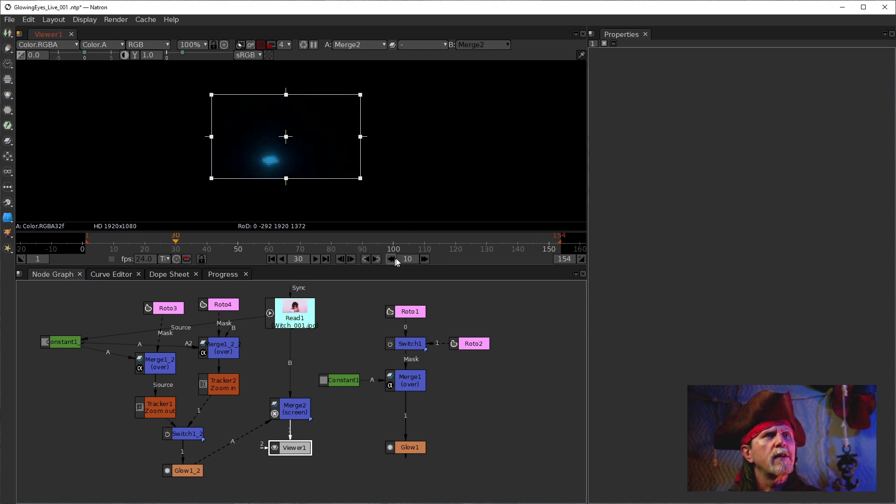
Go to frame 118 and step frame by frame back to about frame 65 to examine the eye glow, briefly enlarging the viewer.
{"action": "left_click", "coordinate": [449, 242]}
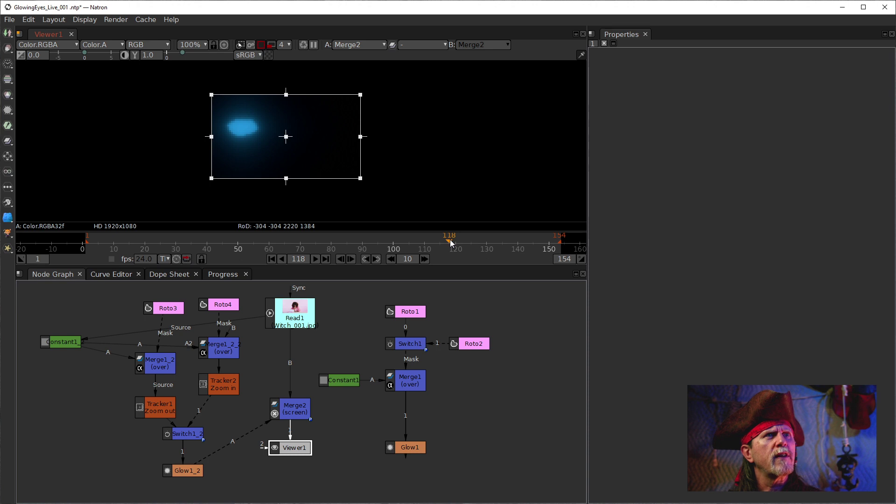
{"action": "key", "text": "Left"}
{"action": "key", "text": "Left"}
{"action": "key", "text": "Left"}
{"action": "key", "text": "Right"}
{"action": "key", "text": "Right"}
{"action": "key", "text": "Right"}
{"action": "key", "text": "Right"}
{"action": "key", "text": "Right"}
{"action": "key", "text": "Right"}
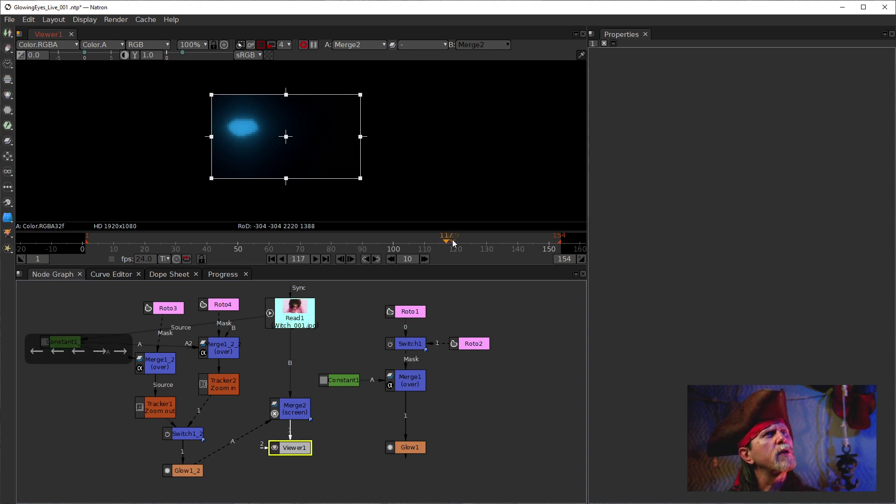
{"action": "key", "text": "Left"}
{"action": "key", "text": "Left"}
{"action": "key", "text": "Left"}
{"action": "key", "text": "Left"}
{"action": "key", "text": "Left"}
{"action": "key", "text": "Left"}
{"action": "key", "text": "Left"}
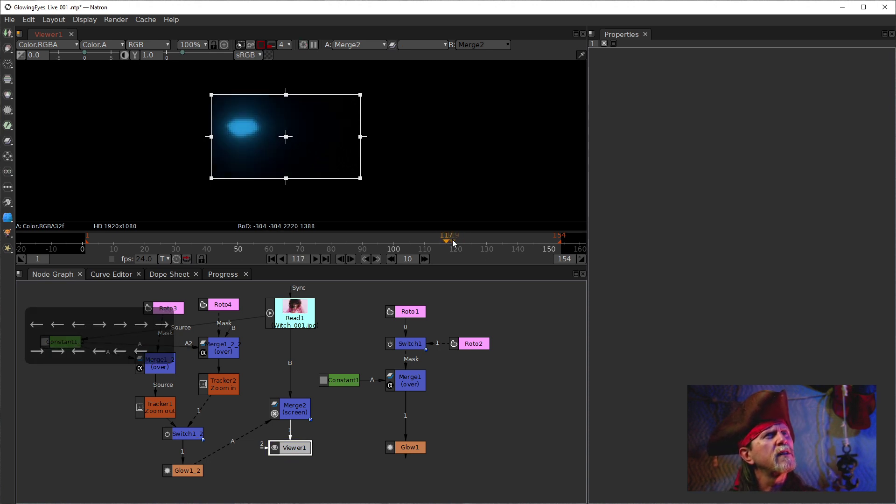
{"action": "key", "text": "Left"}
{"action": "key", "text": "Left"}
{"action": "key", "text": "Left"}
{"action": "key", "text": "Left"}
{"action": "key", "text": "Left"}
{"action": "key", "text": "Left"}
{"action": "key", "text": "Left"}
{"action": "key", "text": "Left"}
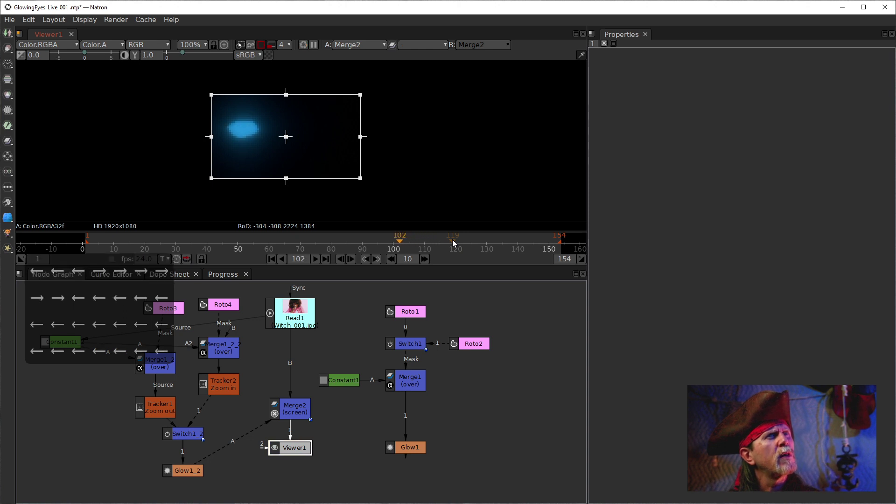
{"action": "key", "text": "Left"}
{"action": "key", "text": "Left"}
{"action": "key", "text": "Left"}
{"action": "key", "text": "Left"}
{"action": "key", "text": "Left"}
{"action": "key", "text": "Left"}
{"action": "key", "text": "Left"}
{"action": "key", "text": "Left"}
{"action": "key", "text": "Left"}
{"action": "key", "text": "Left"}
{"action": "key", "text": "Left"}
{"action": "key", "text": "Left"}
{"action": "key", "text": "Left"}
{"action": "key", "text": "Left"}
{"action": "key", "text": "Left"}
{"action": "key", "text": "Left"}
{"action": "key", "text": "Left"}
{"action": "key", "text": "Left"}
{"action": "key", "text": "Left"}
{"action": "key", "text": "Left"}
{"action": "key", "text": "Left"}
{"action": "key", "text": "Left"}
{"action": "key", "text": "Left"}
{"action": "key", "text": "Left"}
{"action": "key", "text": "Left"}
{"action": "key", "text": "Left"}
{"action": "key", "text": "Left"}
{"action": "key", "text": "Left"}
{"action": "key", "text": "Left"}
{"action": "key", "text": "Left"}
{"action": "key", "text": "Left"}
{"action": "key", "text": "Left"}
{"action": "key", "text": "Left"}
{"action": "key", "text": "Left"}
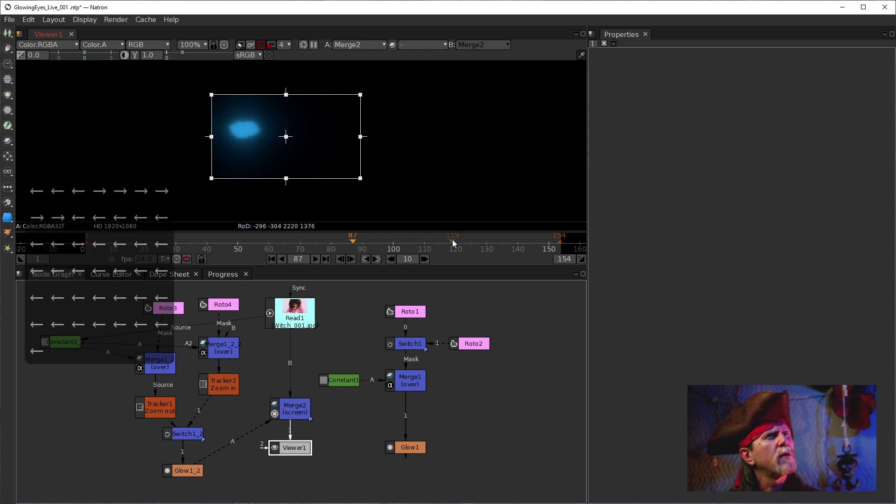
{"action": "key", "text": "Left"}
{"action": "key", "text": "Left"}
{"action": "key", "text": "Left"}
{"action": "key", "text": "Left"}
{"action": "key", "text": "Left"}
{"action": "key", "text": "Right"}
{"action": "key", "text": "Right"}
{"action": "key", "text": "Right"}
{"action": "key", "text": "Right"}
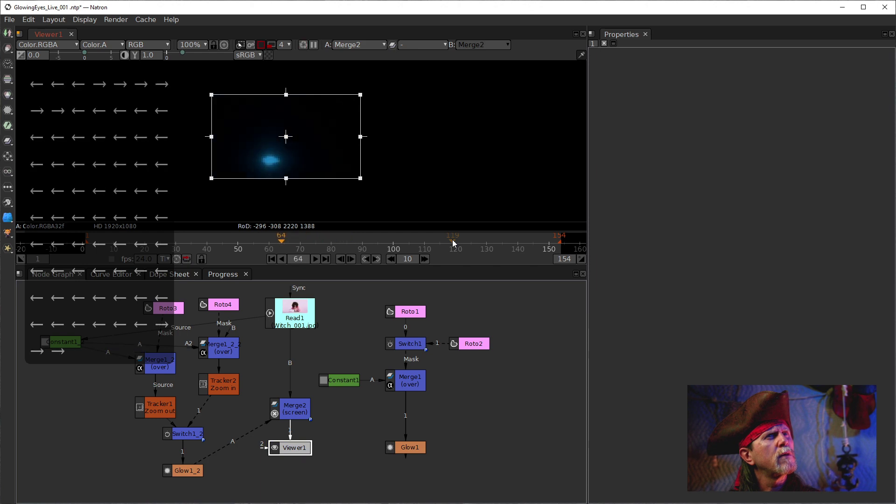
{"action": "key", "text": "space"}
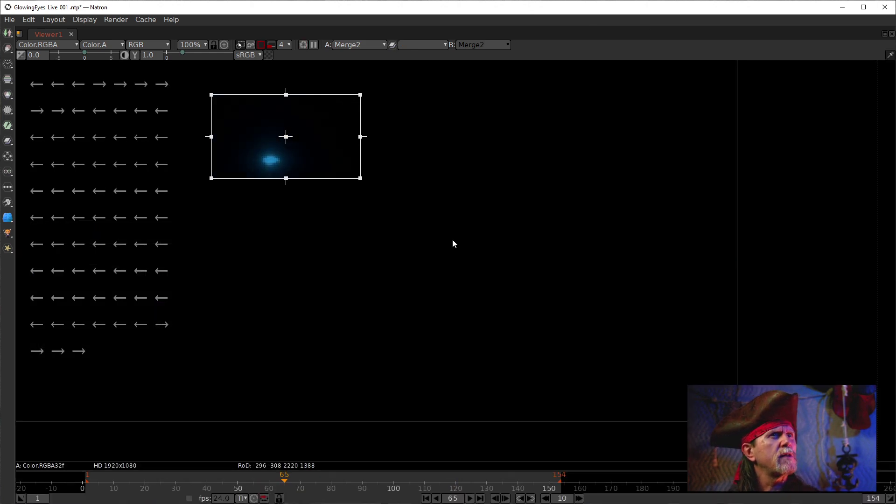
{"action": "key", "text": "space"}
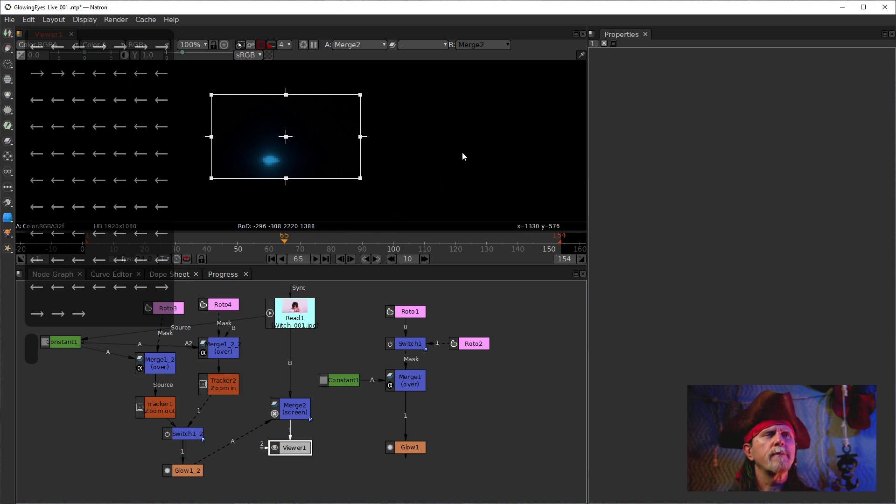
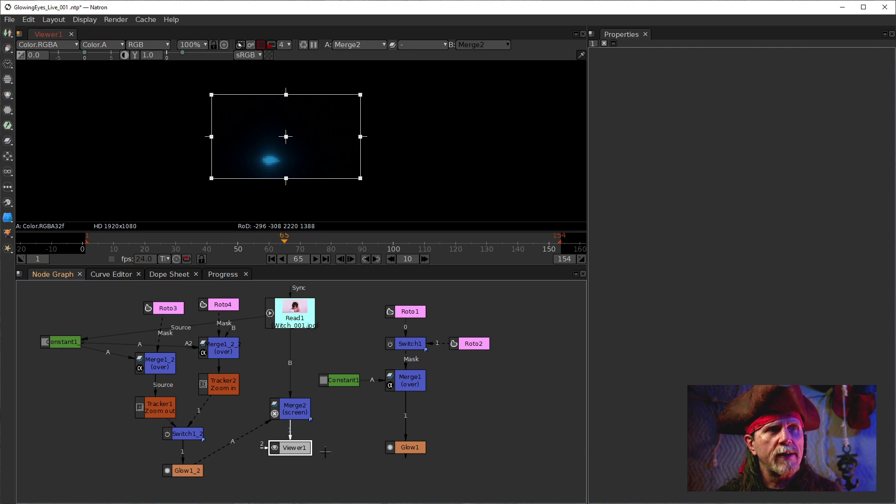
Turn off the viewer's proxy mode, keep the region of interest on, and go to frame 16 with the eyes in close-up.
{"action": "left_click", "coordinate": [261, 46]}
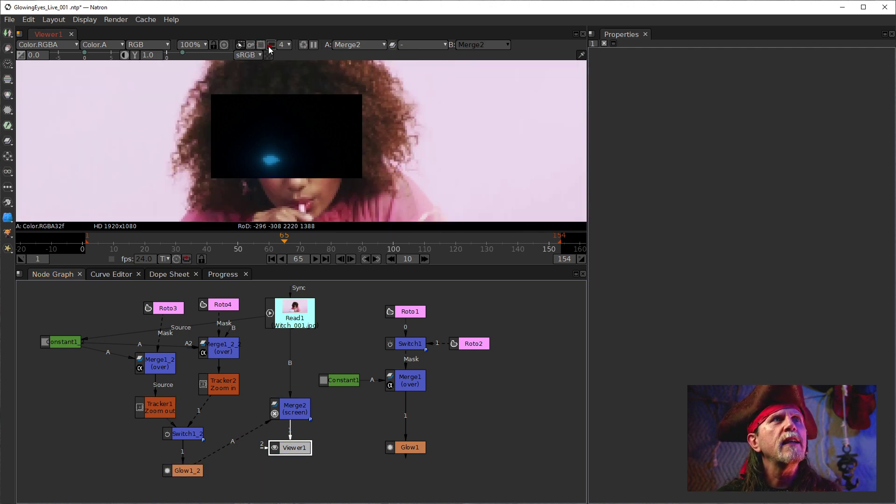
{"action": "left_click", "coordinate": [271, 46]}
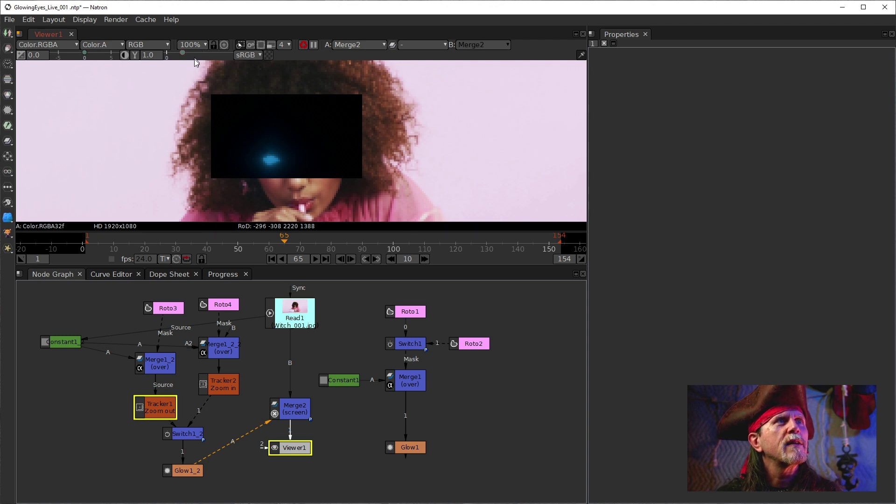
{"action": "left_click", "coordinate": [261, 45]}
{"action": "scroll", "coordinate": [299, 167], "scroll_direction": "up", "scroll_amount": 4}
{"action": "left_click_drag", "start_coordinate": [262, 117], "coordinate": [271, 156]}
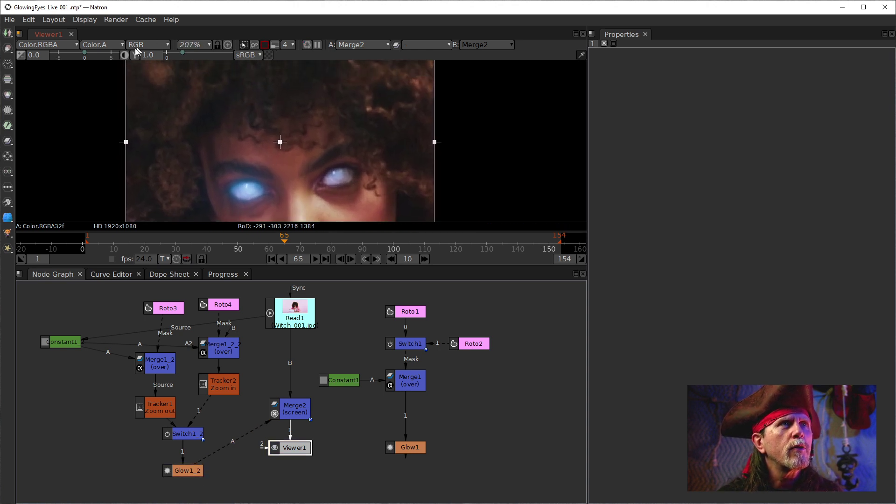
{"action": "scroll", "coordinate": [290, 149], "scroll_direction": "up", "scroll_amount": 1}
{"action": "left_click_drag", "start_coordinate": [290, 141], "coordinate": [289, 109]}
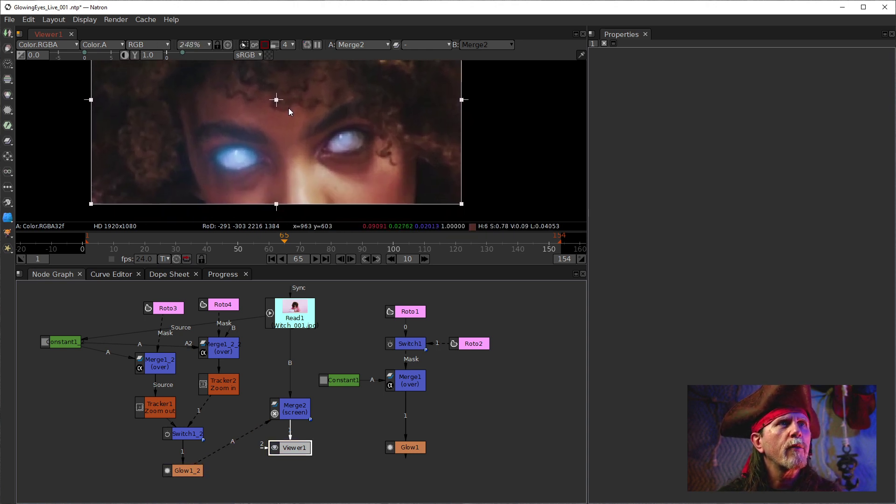
{"action": "scroll", "coordinate": [287, 125], "scroll_direction": "up", "scroll_amount": 1}
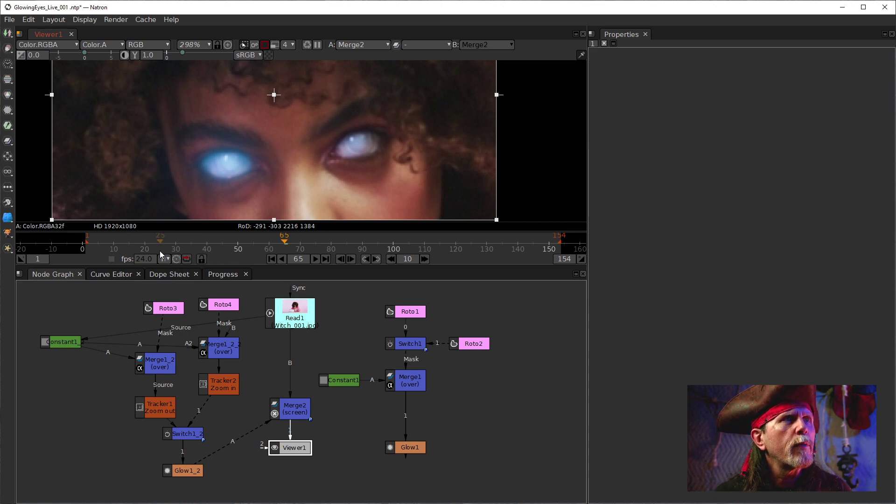
{"action": "left_click", "coordinate": [133, 248]}
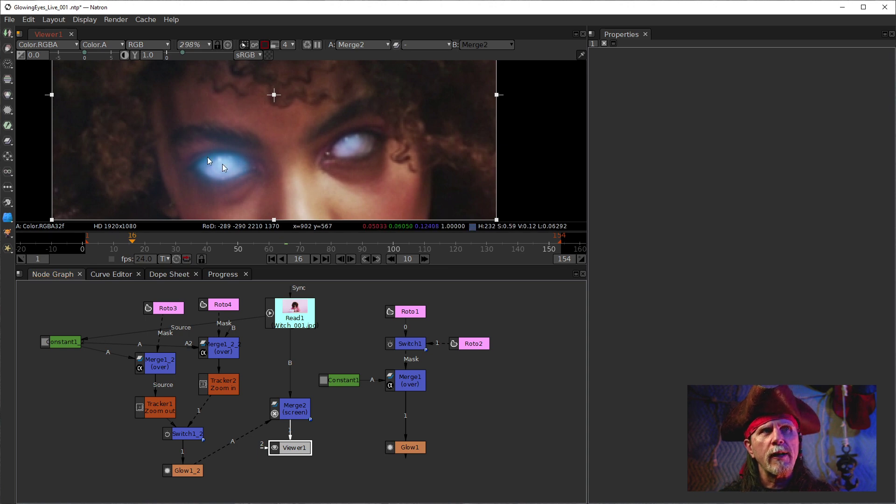
Reconnect Merge2's A input from Glow1_2 to Merge1 and set Merge2's operation to over.
{"action": "left_click_drag", "start_coordinate": [194, 472], "coordinate": [215, 476]}
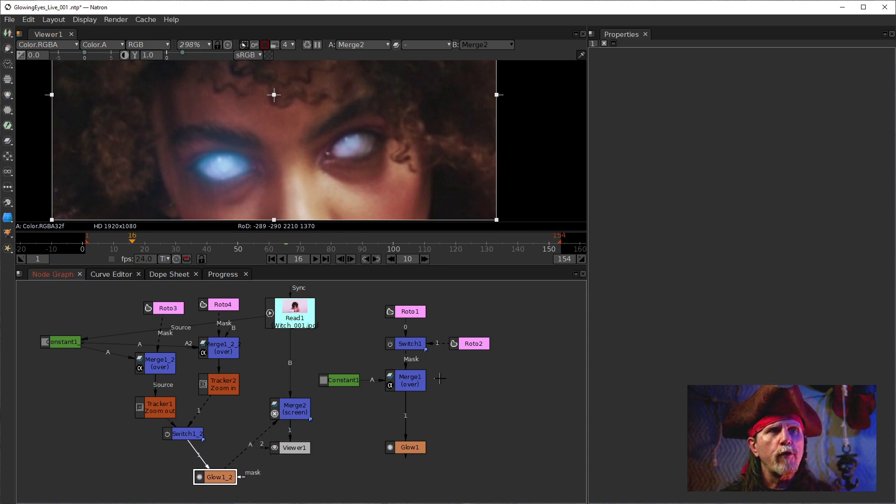
{"action": "left_click_drag", "start_coordinate": [216, 477], "coordinate": [402, 387]}
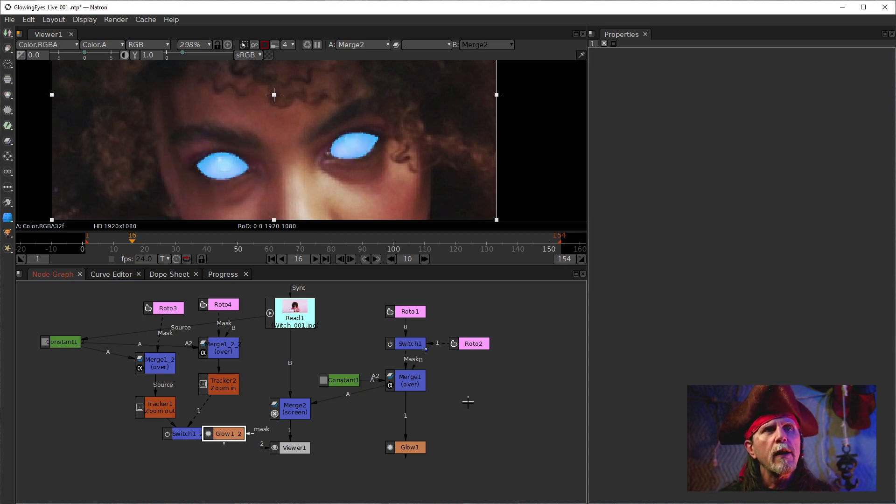
{"action": "double_click", "coordinate": [299, 408]}
{"action": "left_click", "coordinate": [661, 85]}
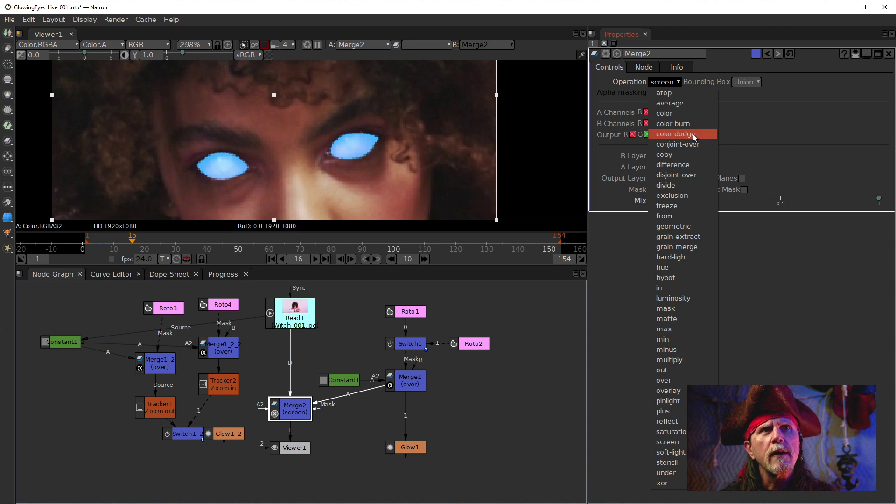
{"action": "left_click", "coordinate": [682, 381]}
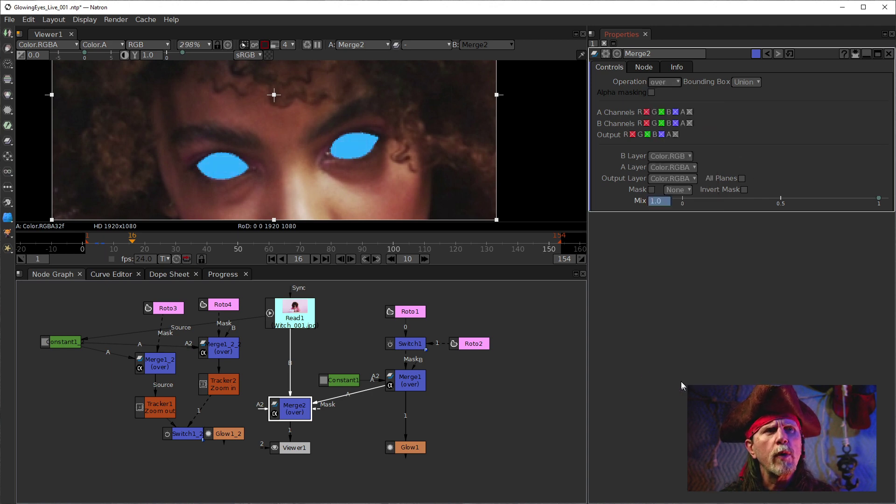
Set the color of Constant1 to black.
{"action": "double_click", "coordinate": [345, 381]}
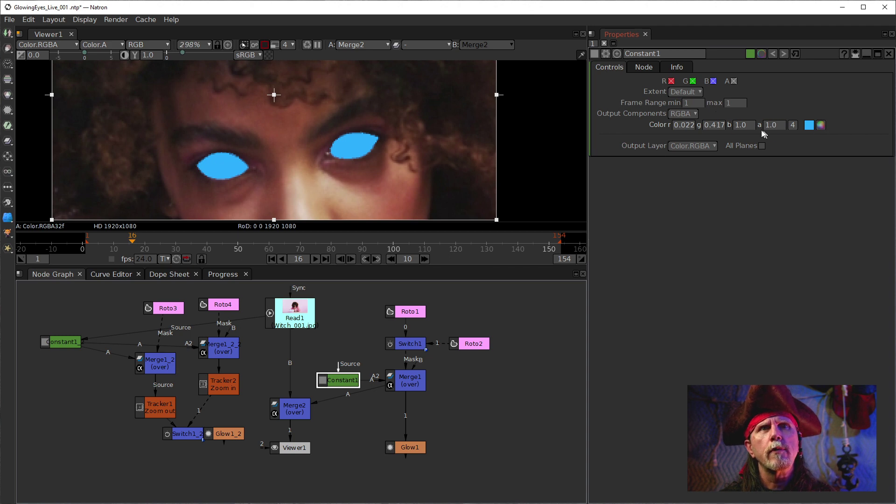
{"action": "left_click", "coordinate": [820, 127]}
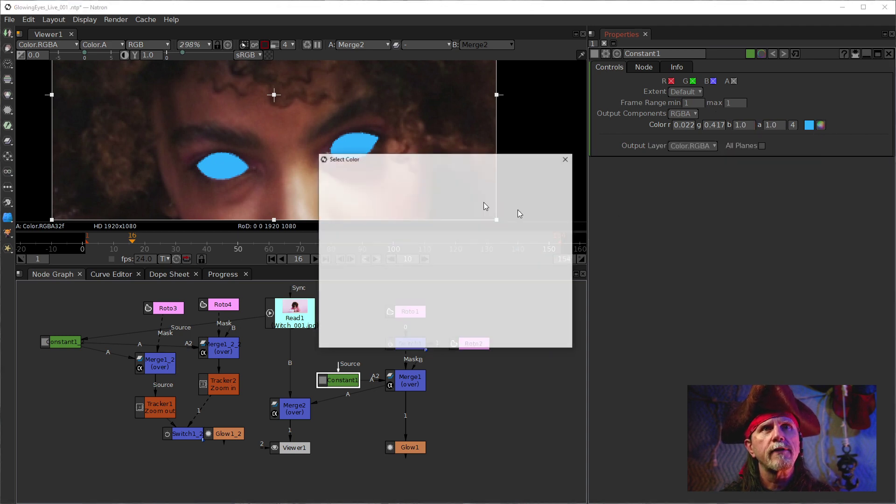
{"action": "left_click", "coordinate": [329, 187]}
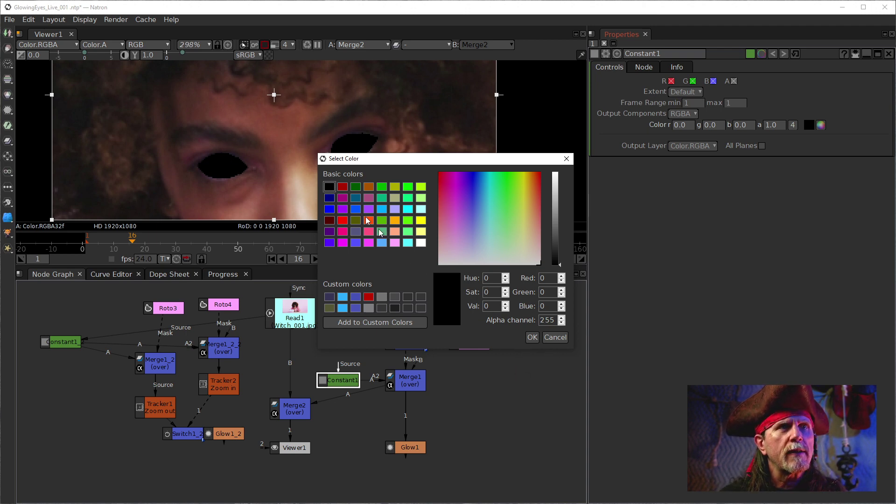
{"action": "left_click", "coordinate": [530, 339]}
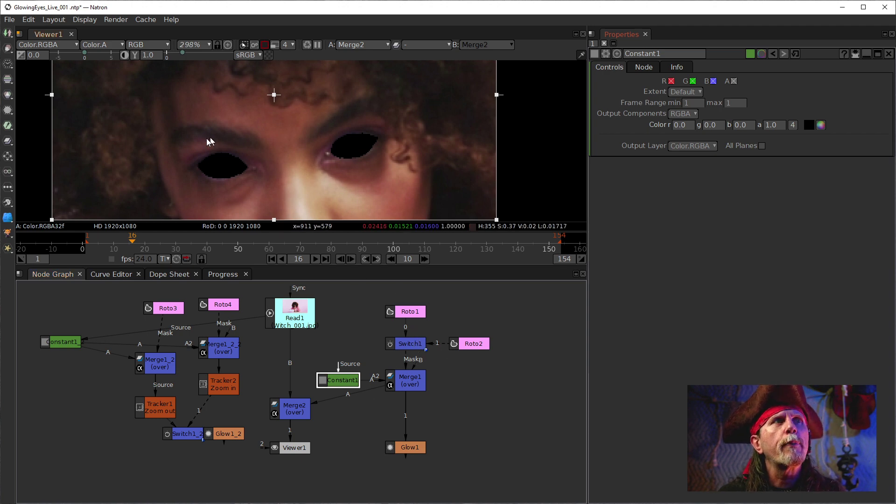
Open Roto1's shape settings and set Bezier2's feather fall-off to 3.0 and its feather to 6.50.
{"action": "scroll", "coordinate": [225, 186], "scroll_direction": "up", "scroll_amount": 3}
{"action": "scroll", "coordinate": [222, 184], "scroll_direction": "up", "scroll_amount": 3}
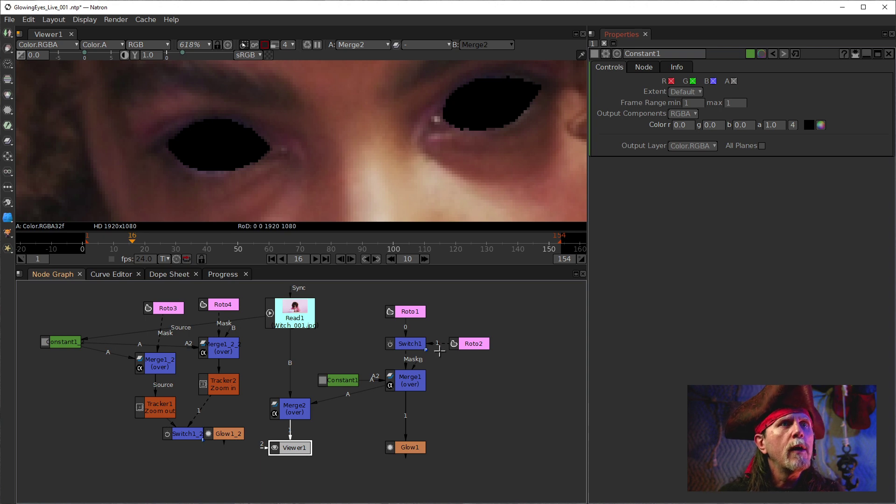
{"action": "double_click", "coordinate": [410, 312]}
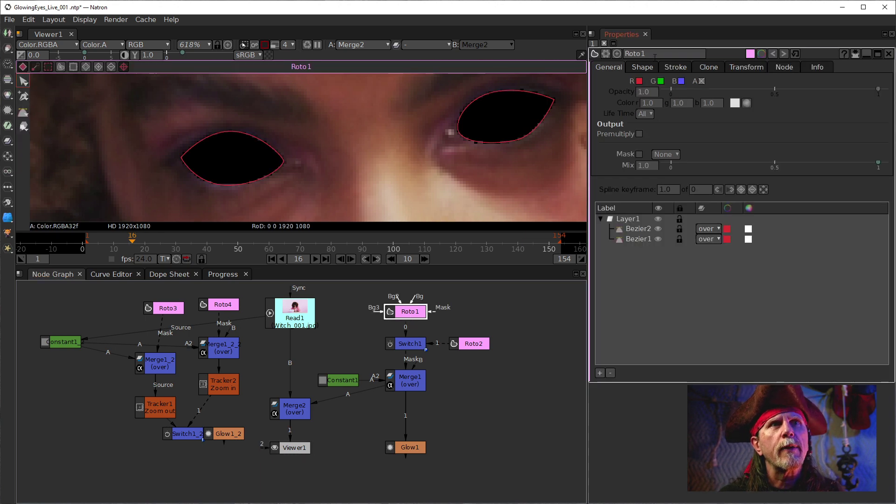
{"action": "left_click", "coordinate": [671, 67]}
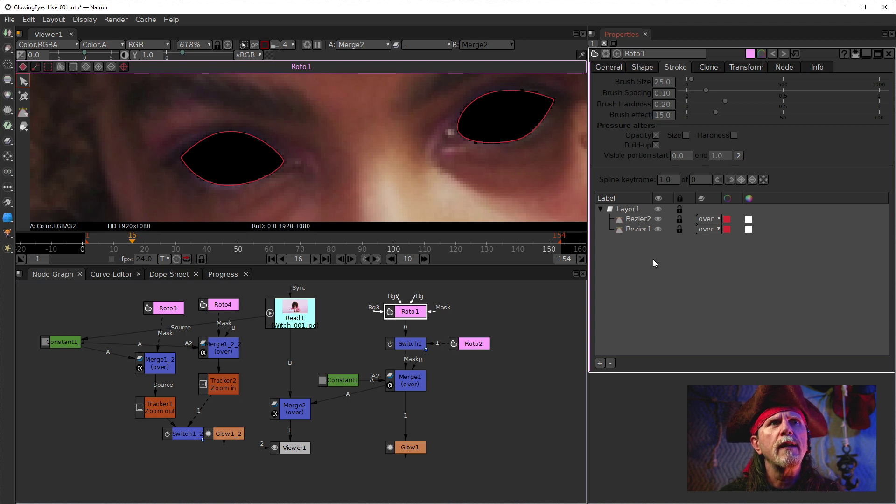
{"action": "left_click", "coordinate": [638, 219]}
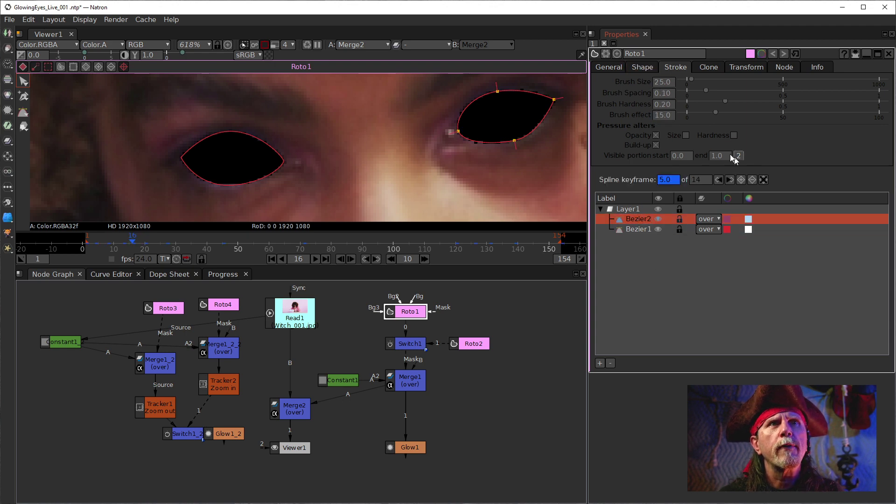
{"action": "left_click", "coordinate": [646, 69]}
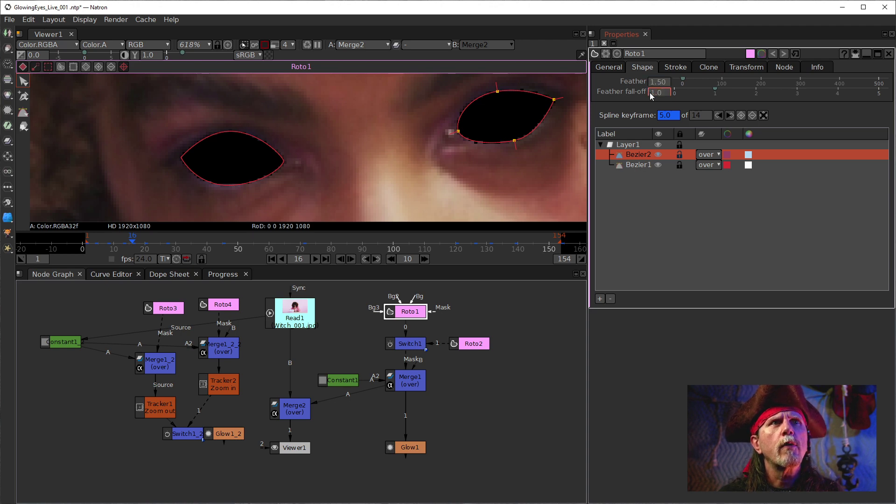
{"action": "scroll", "coordinate": [651, 95], "scroll_direction": "up", "scroll_amount": 1}
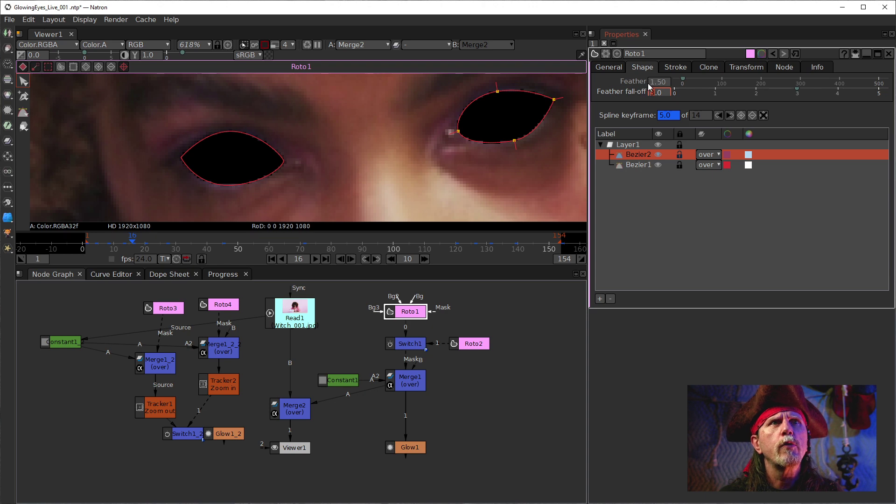
{"action": "scroll", "coordinate": [652, 89], "scroll_direction": "up", "scroll_amount": 1}
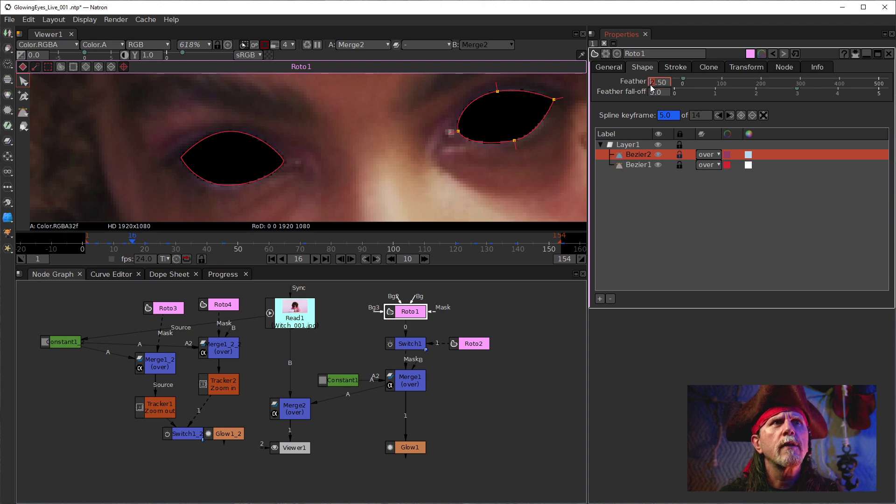
{"action": "scroll", "coordinate": [652, 88], "scroll_direction": "up", "scroll_amount": 1}
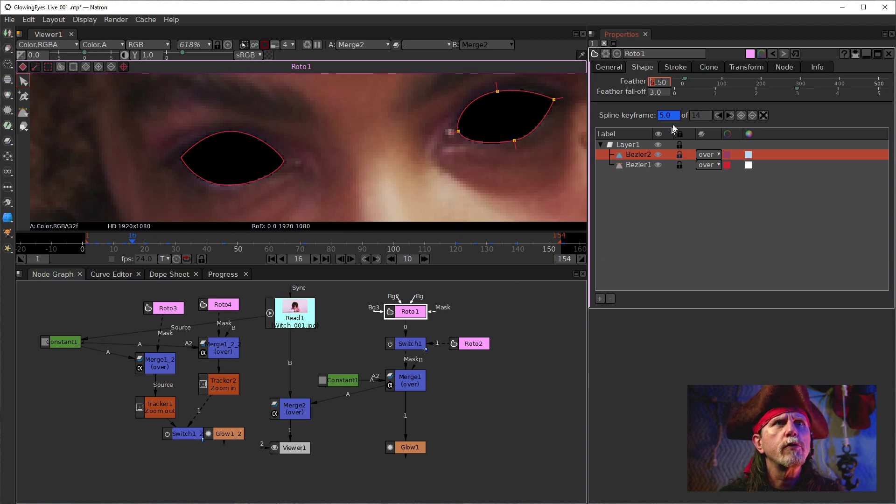
Hide the viewer overlays to see the black eye edges without the roto outlines.
{"action": "right_click", "coordinate": [301, 148]}
{"action": "left_click", "coordinate": [335, 215]}
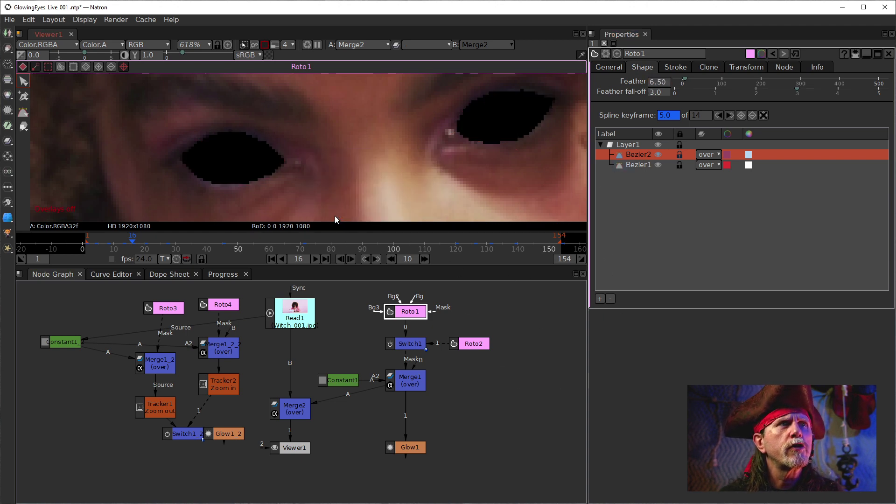
{"action": "left_click", "coordinate": [553, 345]}
{"action": "left_click_drag", "start_coordinate": [514, 190], "coordinate": [423, 197]}
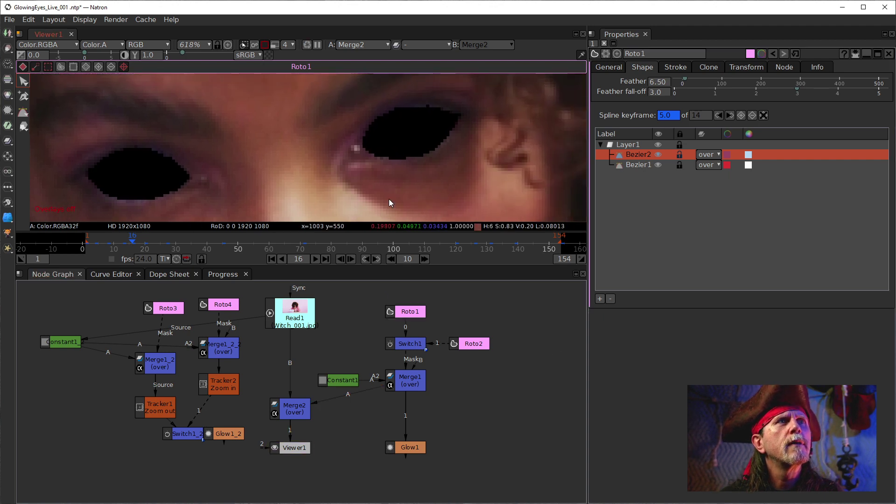
Toggle the viewer's proxy mode on and back off, and refresh the rendering of both eyes.
{"action": "left_click", "coordinate": [275, 44]}
{"action": "left_click", "coordinate": [275, 44]}
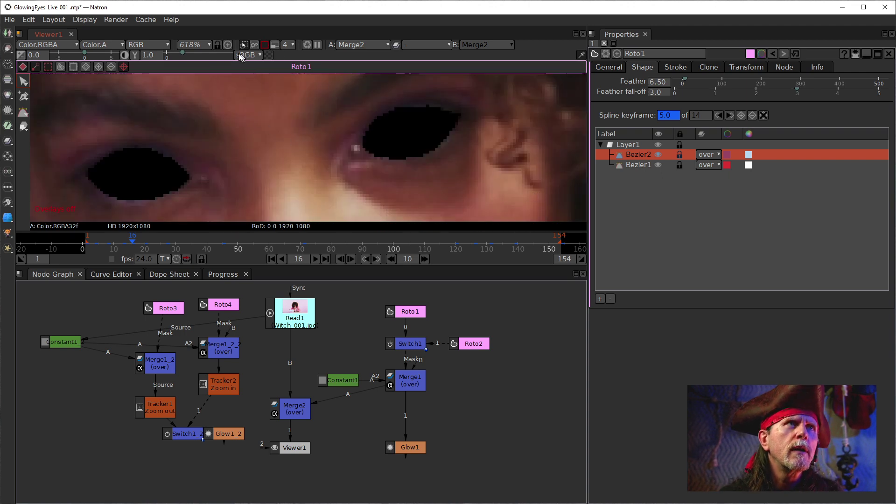
{"action": "left_click", "coordinate": [305, 46]}
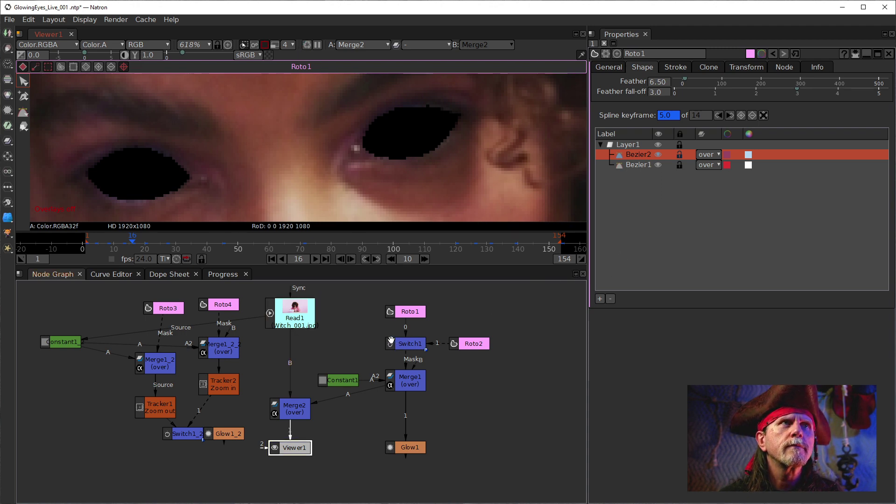
{"action": "scroll", "coordinate": [352, 163], "scroll_direction": "down", "scroll_amount": 5}
{"action": "scroll", "coordinate": [352, 164], "scroll_direction": "up", "scroll_amount": 3}
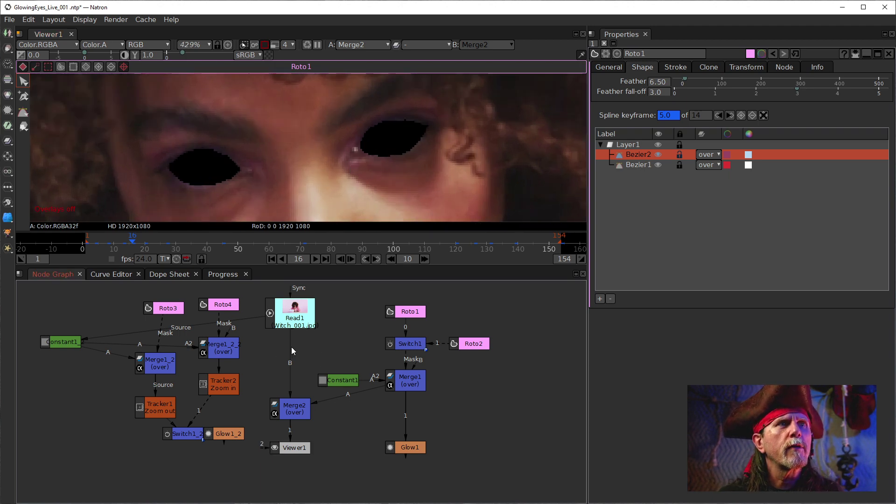
Clear the cache with Merge2's B input disconnected, and reconnect that input to Read1.
{"action": "left_click_drag", "start_coordinate": [293, 346], "coordinate": [323, 345]}
{"action": "left_click_drag", "start_coordinate": [292, 398], "coordinate": [293, 316]}
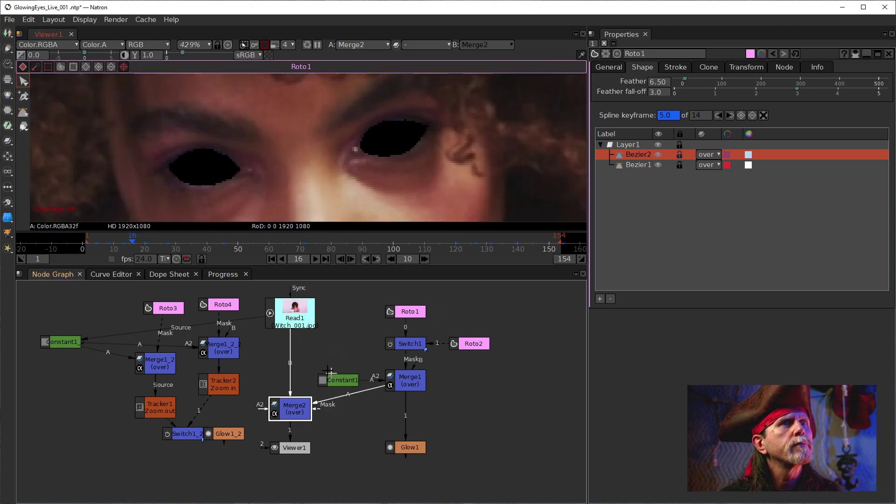
{"action": "left_click_drag", "start_coordinate": [290, 363], "coordinate": [310, 352]}
{"action": "left_click", "coordinate": [146, 19]}
{"action": "left_click", "coordinate": [165, 62]}
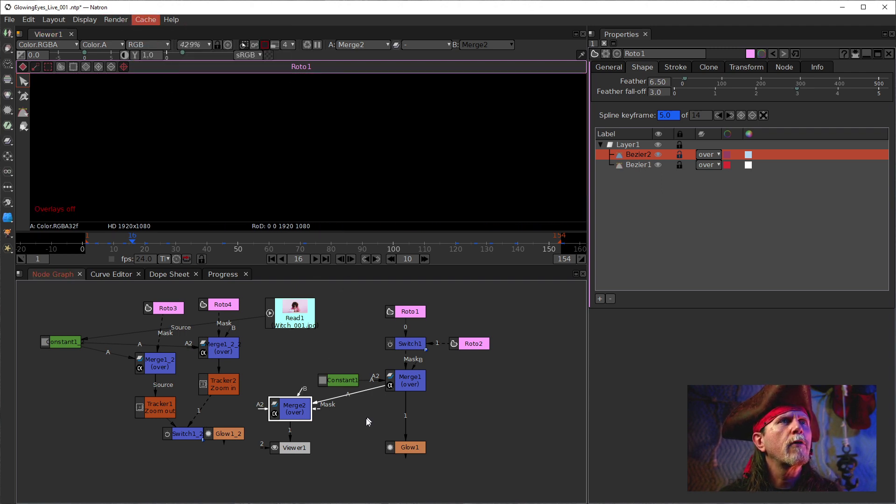
{"action": "left_click_drag", "start_coordinate": [301, 396], "coordinate": [289, 313]}
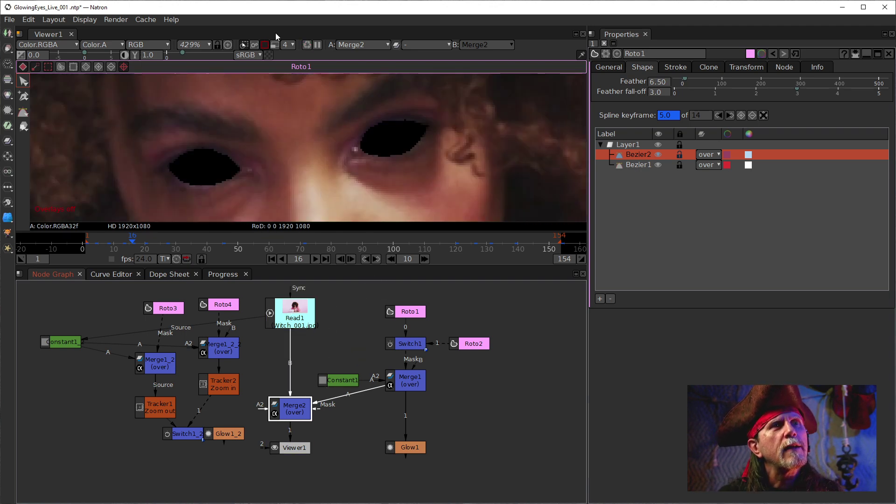
Turn off the viewer's region of interest and save the project as the new version GlowingEyes_Live_001 _001.ntp.
{"action": "left_click", "coordinate": [266, 47]}
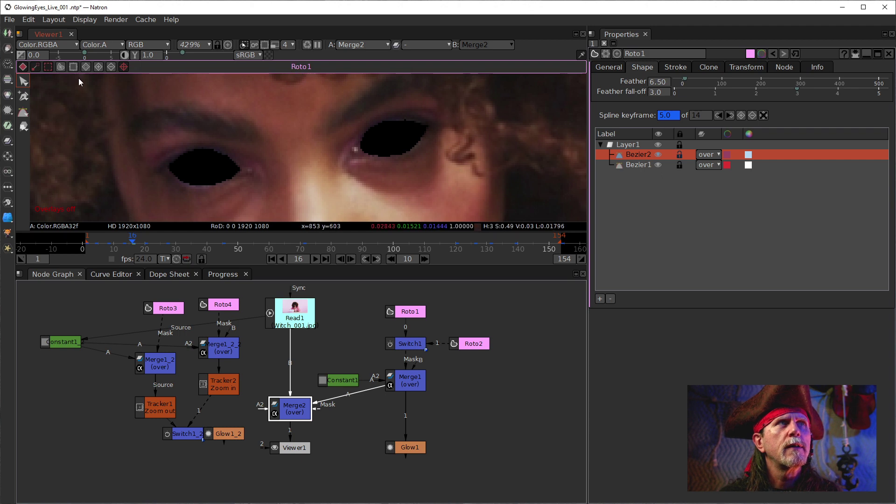
{"action": "left_click", "coordinate": [10, 19]}
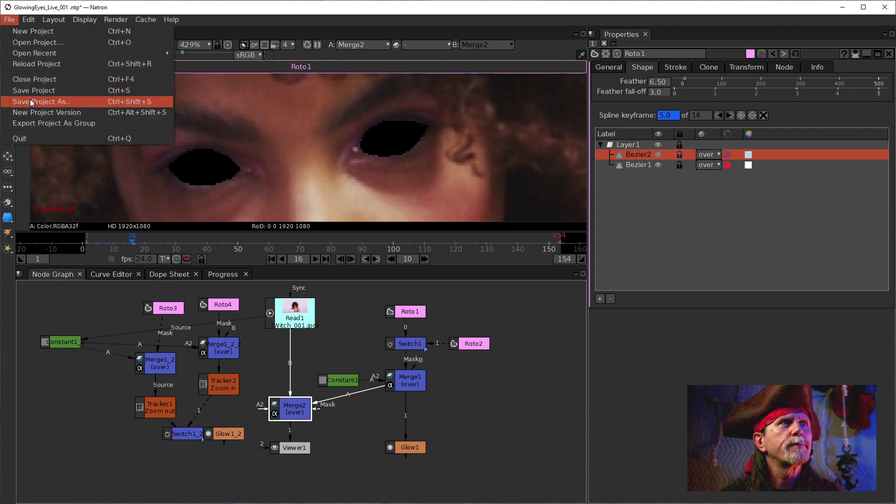
{"action": "key", "text": "Escape"}
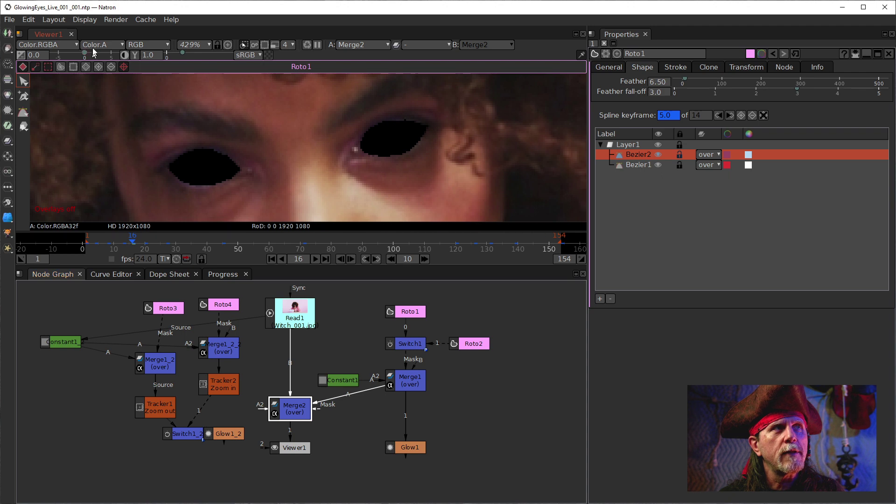
{"action": "left_click", "coordinate": [14, 22]}
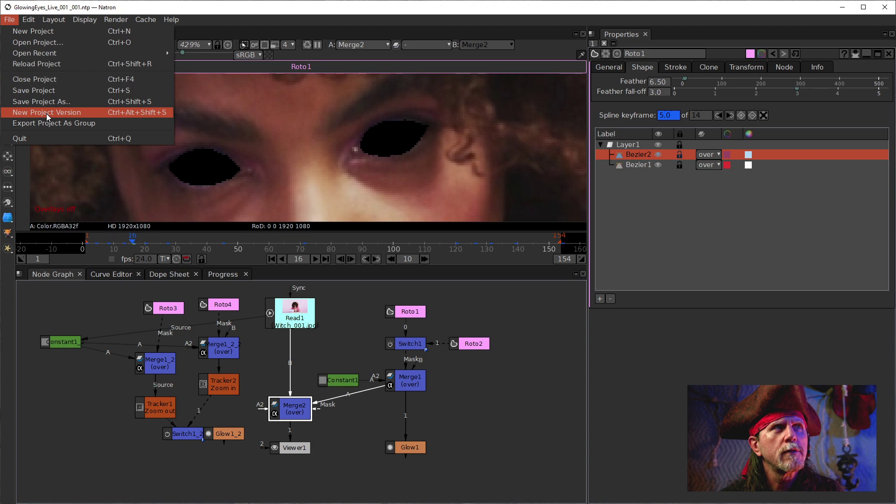
{"action": "mouse_move", "coordinate": [35, 19]}
{"action": "mouse_move", "coordinate": [55, 21]}
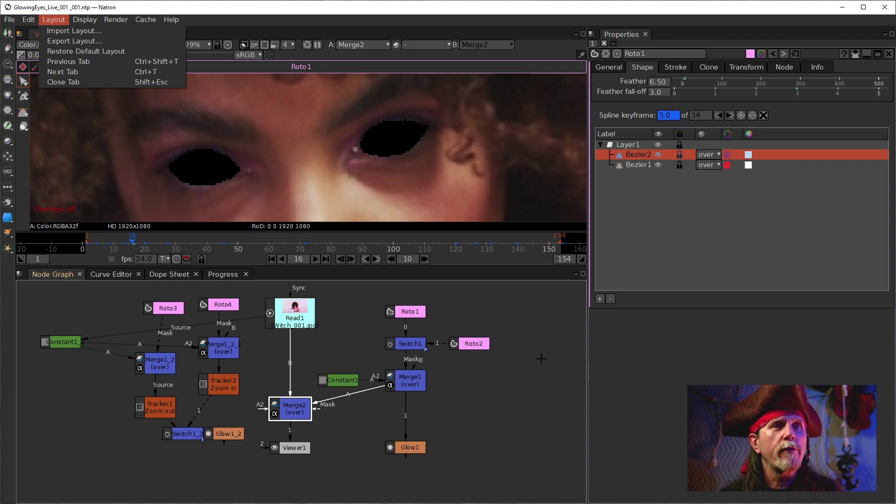
{"action": "left_click", "coordinate": [129, 3]}
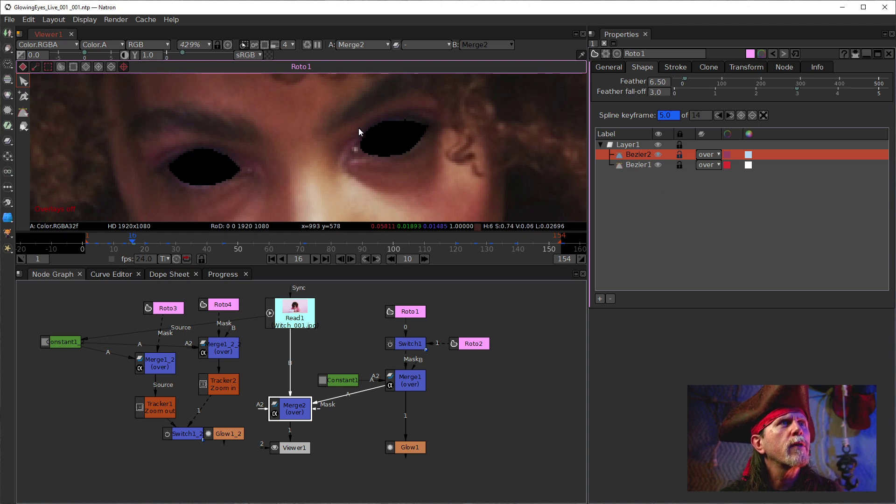
Turn the viewer's region of interest back on, keeping the zoom level and framing the eye edges.
{"action": "left_click", "coordinate": [205, 46]}
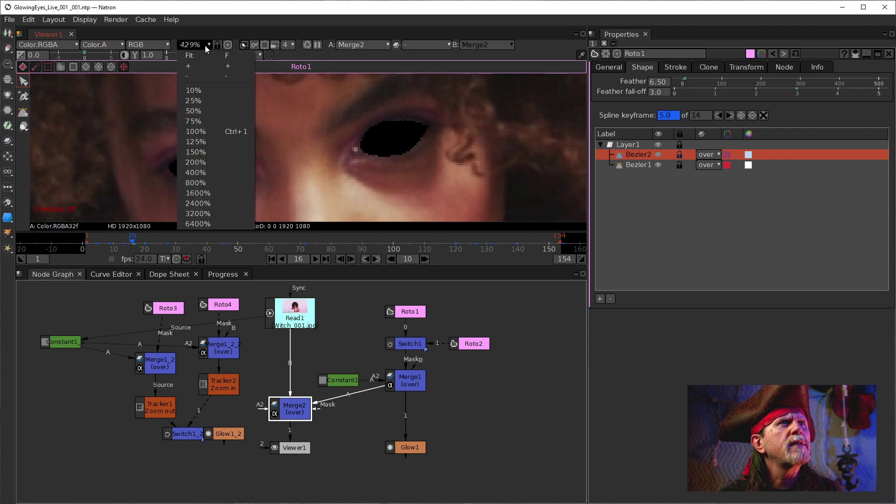
{"action": "left_click", "coordinate": [206, 46]}
{"action": "left_click", "coordinate": [539, 316]}
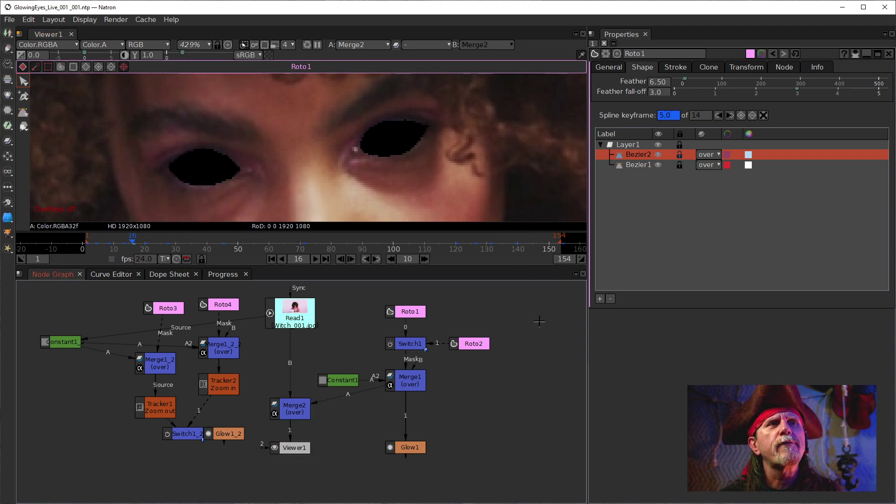
{"action": "left_click", "coordinate": [265, 46]}
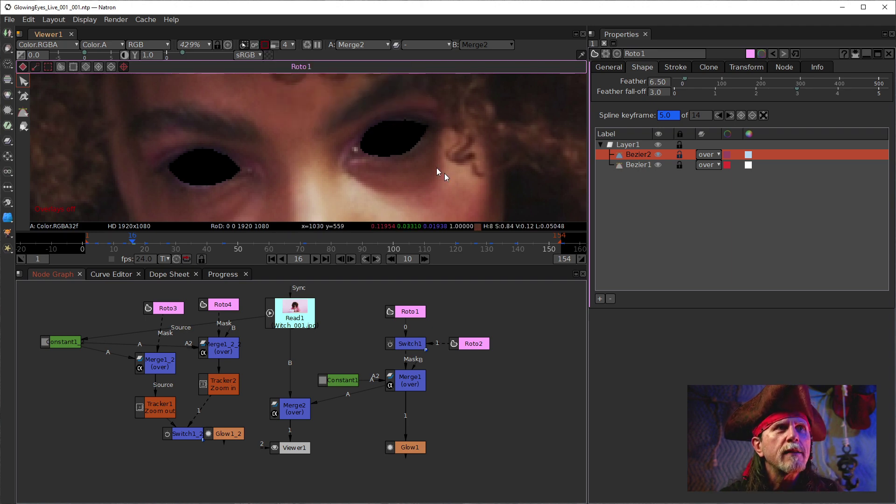
{"action": "left_click_drag", "start_coordinate": [413, 150], "coordinate": [349, 172]}
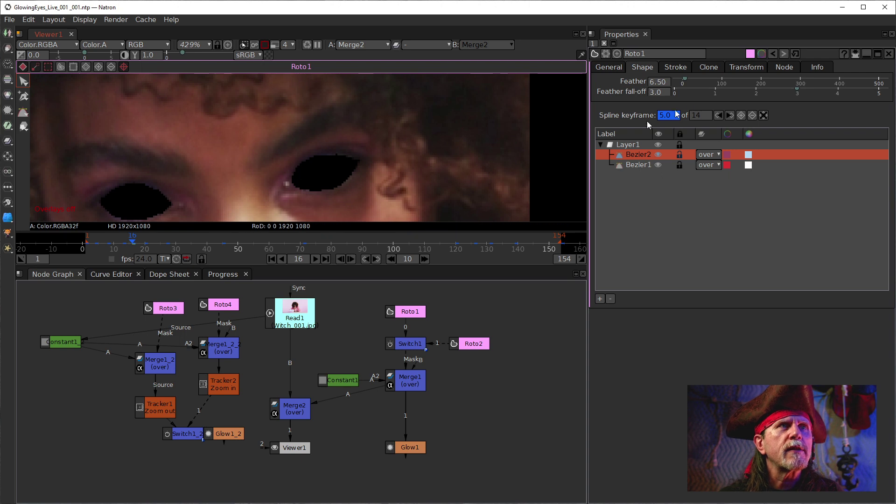
Reset the feather of Roto1's Bezier2 shape to its default.
{"action": "double_click", "coordinate": [638, 156]}
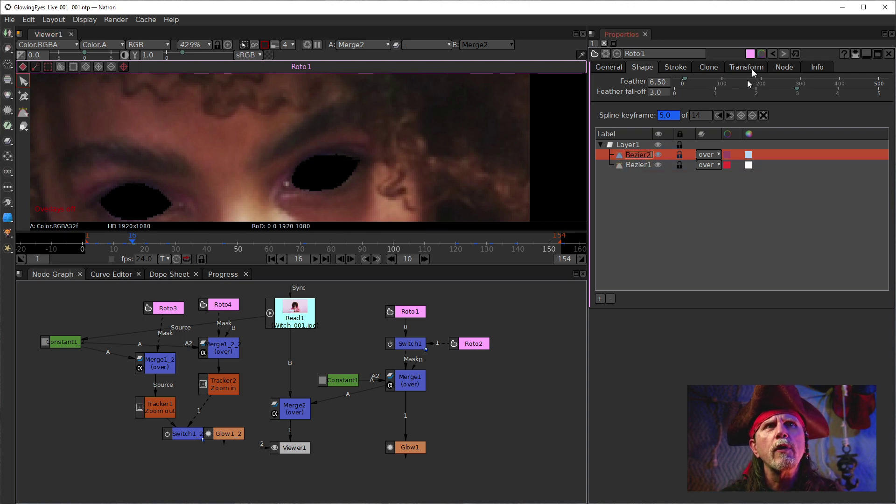
{"action": "left_click", "coordinate": [650, 84]}
{"action": "right_click", "coordinate": [649, 85]}
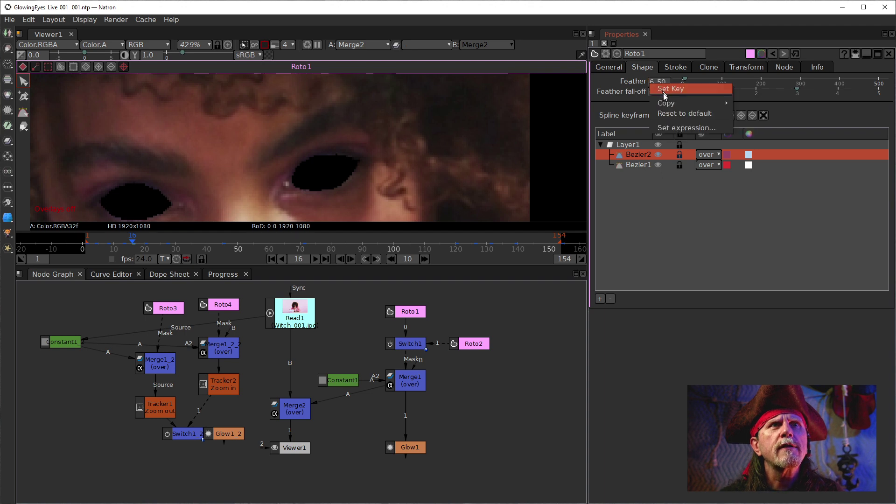
{"action": "left_click", "coordinate": [670, 113]}
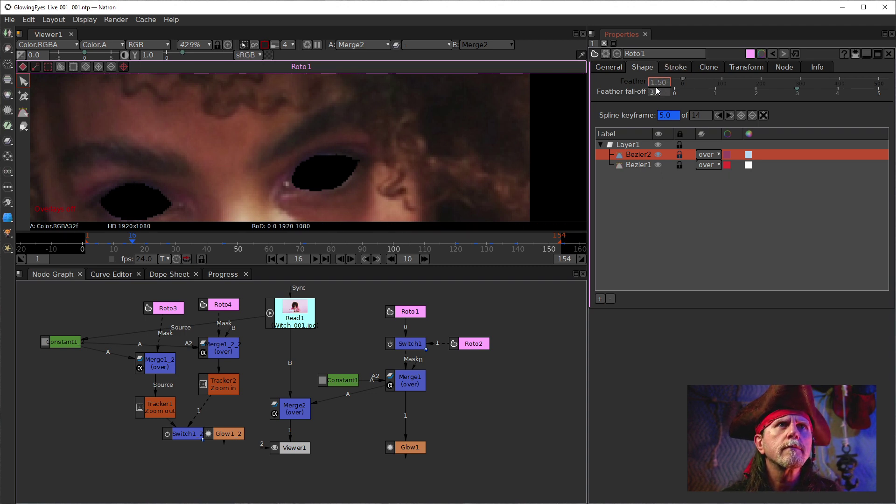
Set Bezier2's feather to 14.50 and its feather fall-off to 9.0.
{"action": "left_click", "coordinate": [637, 163]}
{"action": "left_click", "coordinate": [639, 155]}
{"action": "scroll", "coordinate": [652, 84], "scroll_direction": "up", "scroll_amount": 3}
{"action": "scroll", "coordinate": [652, 83], "scroll_direction": "up", "scroll_amount": 3}
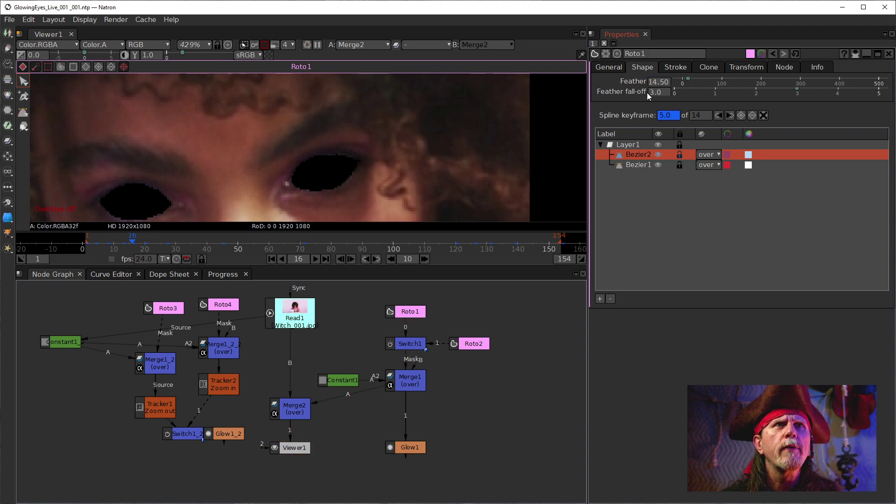
{"action": "scroll", "coordinate": [651, 92], "scroll_direction": "up", "scroll_amount": 1}
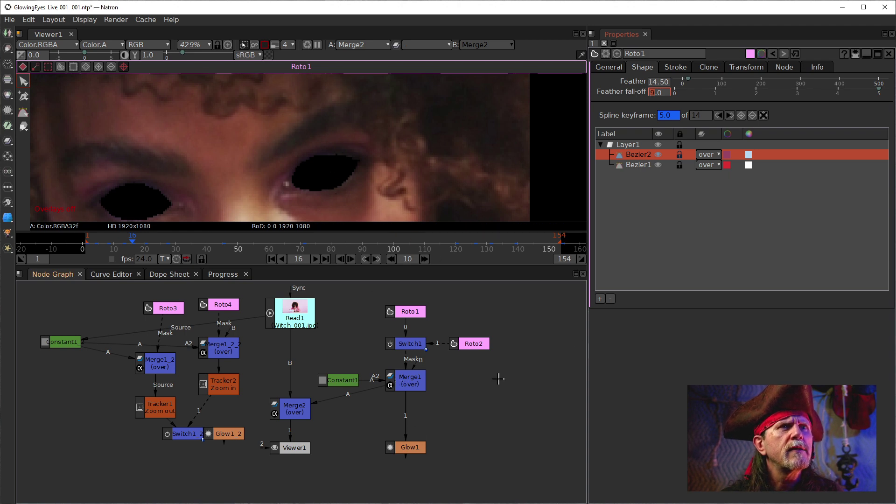
Display the composite's alpha channel in the viewer and switch back to RGB.
{"action": "left_click", "coordinate": [468, 345]}
{"action": "left_click", "coordinate": [310, 175]}
{"action": "key", "text": "a"}
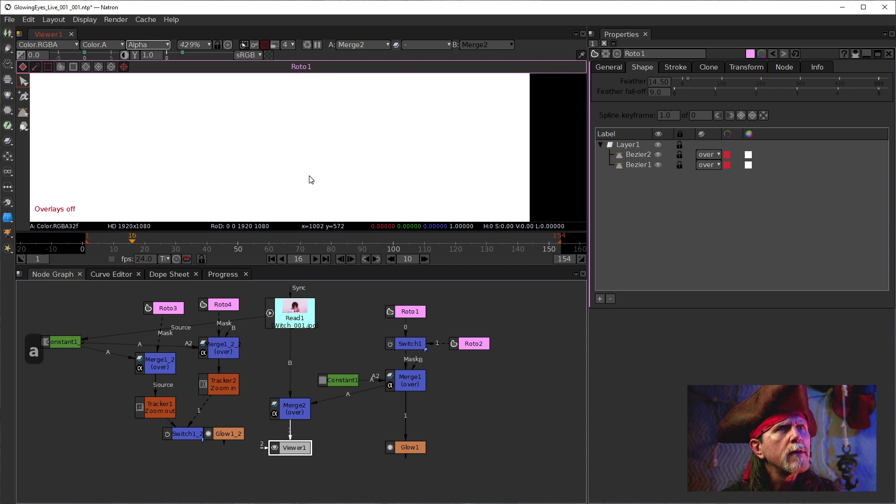
{"action": "key", "text": "a"}
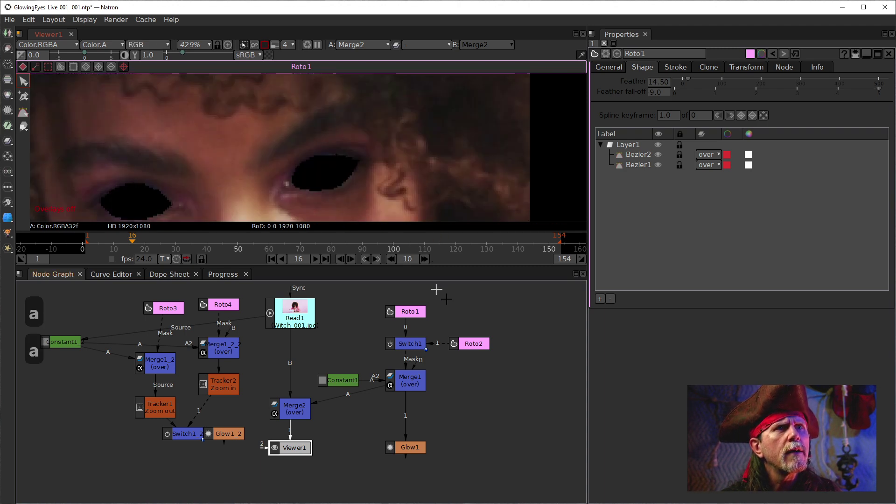
Review the settings of Constant1 and Merge1, including Merge1's bounding box options.
{"action": "left_click", "coordinate": [353, 381]}
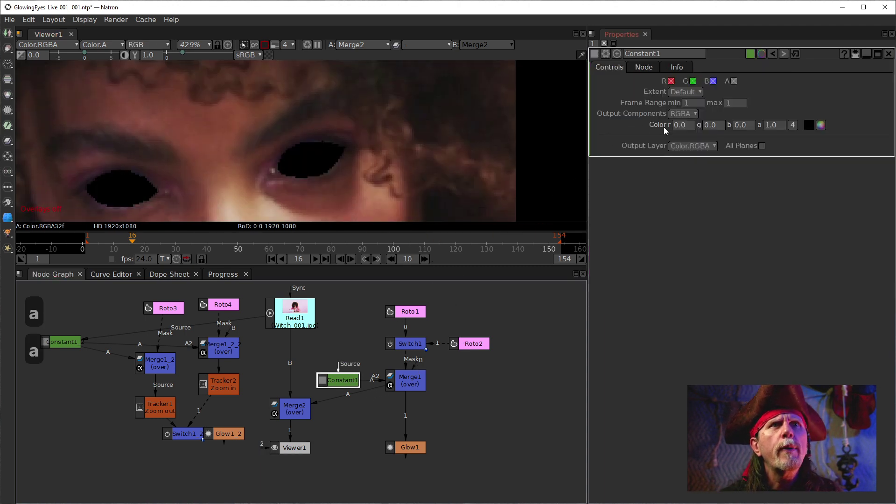
{"action": "left_click", "coordinate": [398, 382]}
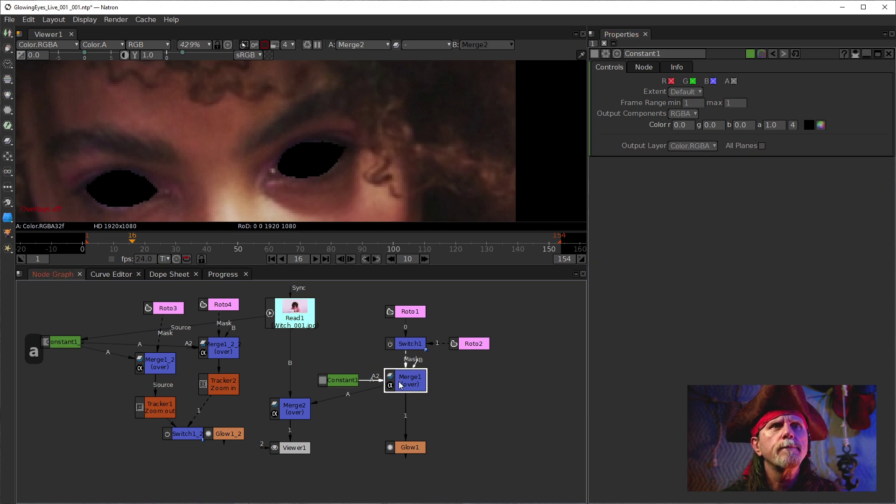
{"action": "left_click", "coordinate": [742, 83]}
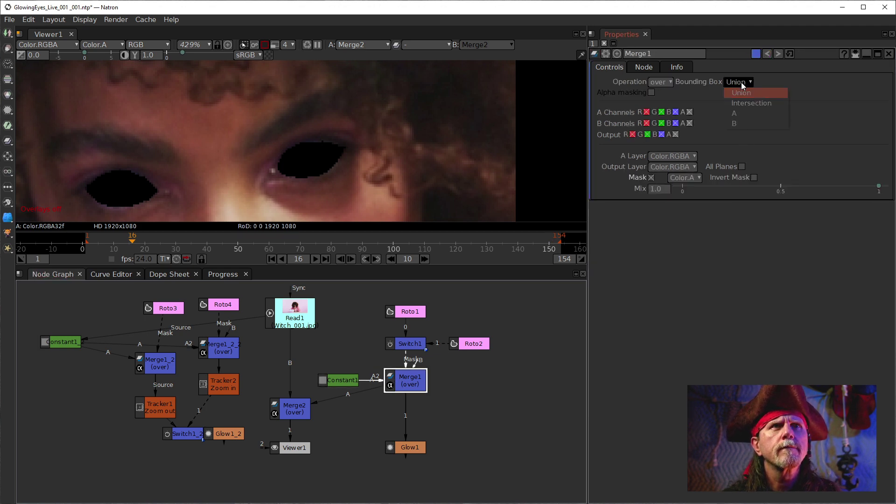
{"action": "left_click", "coordinate": [730, 312]}
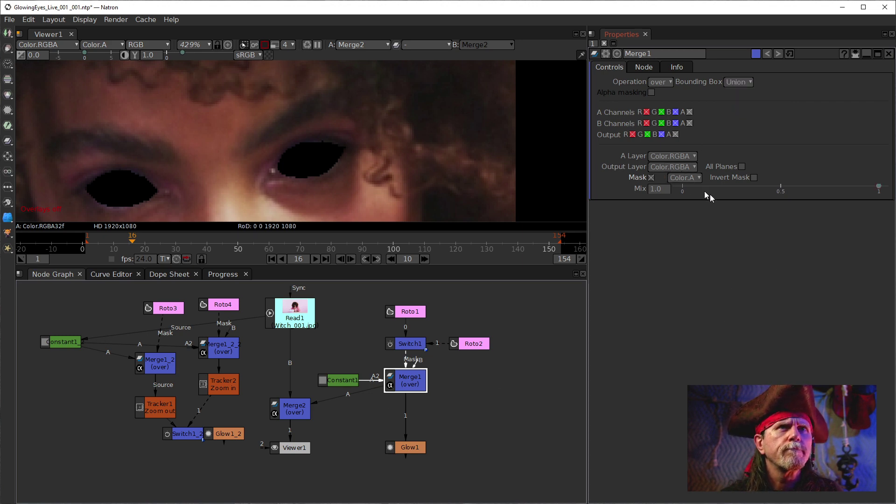
Set the alpha of Constant1's color to 0.
{"action": "left_click", "coordinate": [345, 379]}
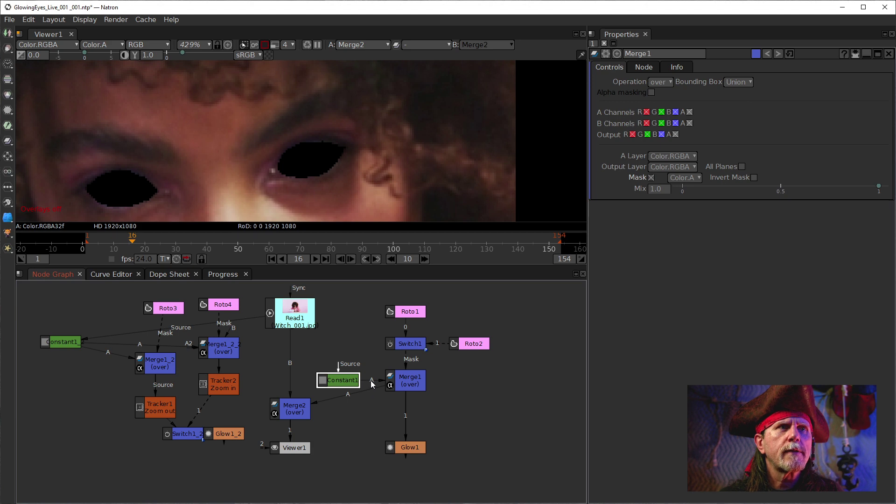
{"action": "double_click", "coordinate": [347, 380]}
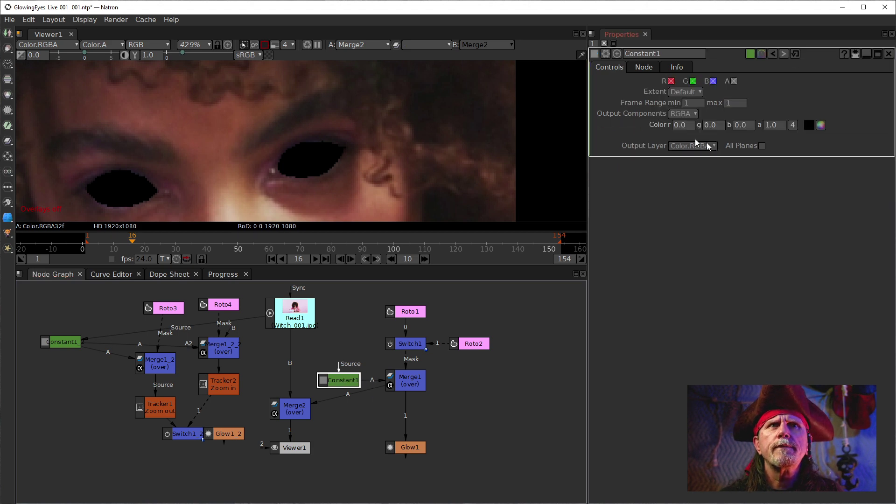
{"action": "left_click", "coordinate": [769, 126]}
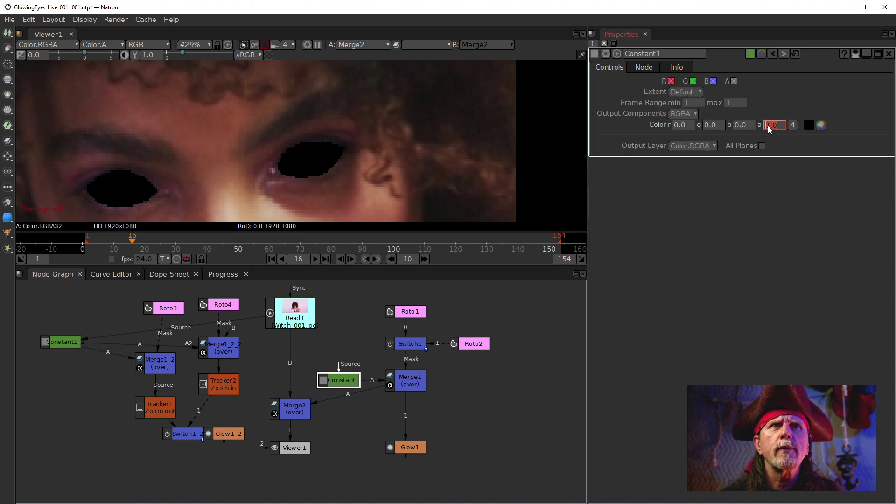
{"action": "type", "text": "0"}
{"action": "key", "text": "Return"}
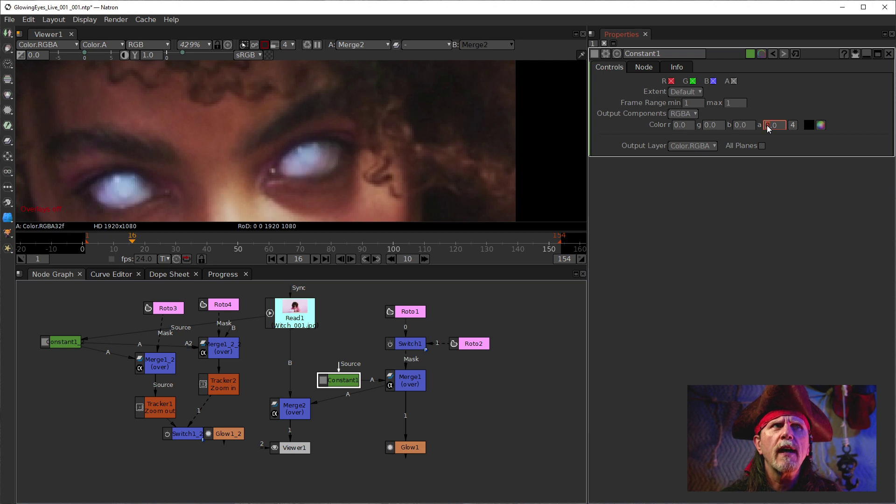
Disconnect Constant1 from Merge1's A input and reconnect it.
{"action": "left_click_drag", "start_coordinate": [372, 384], "coordinate": [368, 347]}
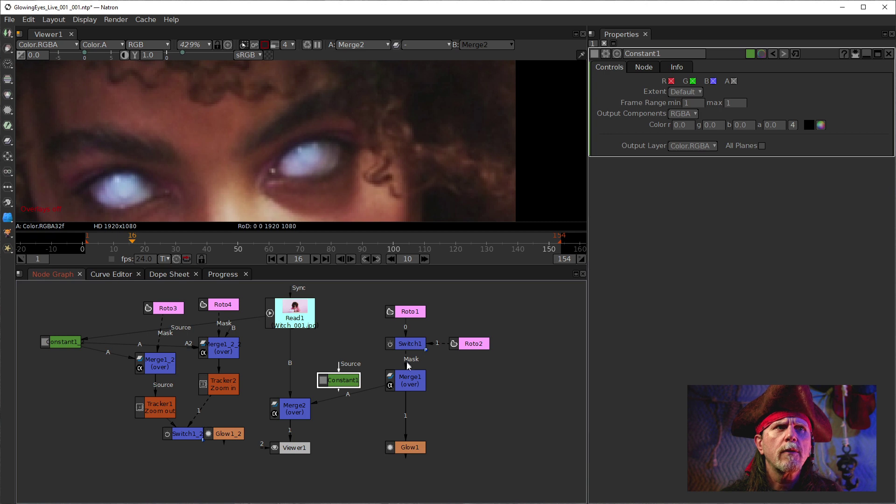
{"action": "left_click", "coordinate": [402, 386]}
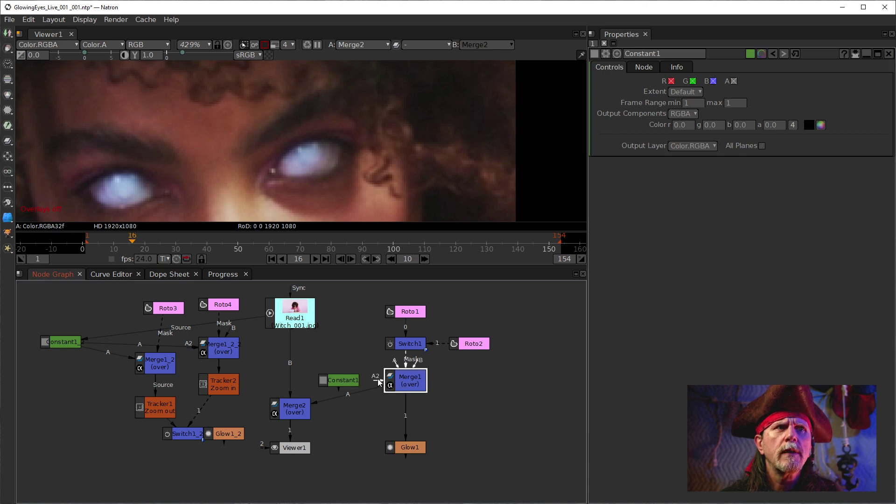
{"action": "left_click_drag", "start_coordinate": [351, 383], "coordinate": [349, 383]}
{"action": "left_click", "coordinate": [344, 378]}
{"action": "left_click", "coordinate": [393, 377]}
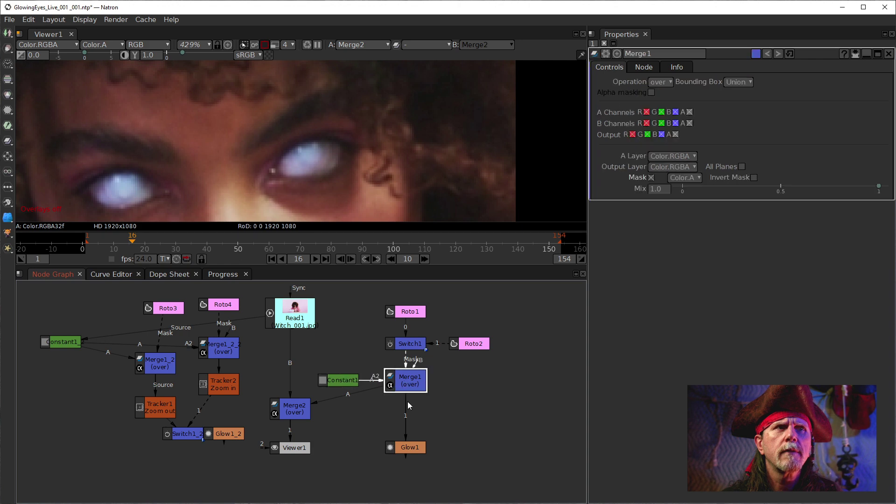
Nudge the Constant1 node slightly up in the node graph and show its output in the viewer.
{"action": "mouse_move", "coordinate": [345, 380]}
{"action": "left_mouse_down"}
{"action": "mouse_move", "coordinate": [342, 345]}
{"action": "mouse_move", "coordinate": [339, 373]}
{"action": "left_mouse_up"}
{"action": "left_click", "coordinate": [417, 383]}
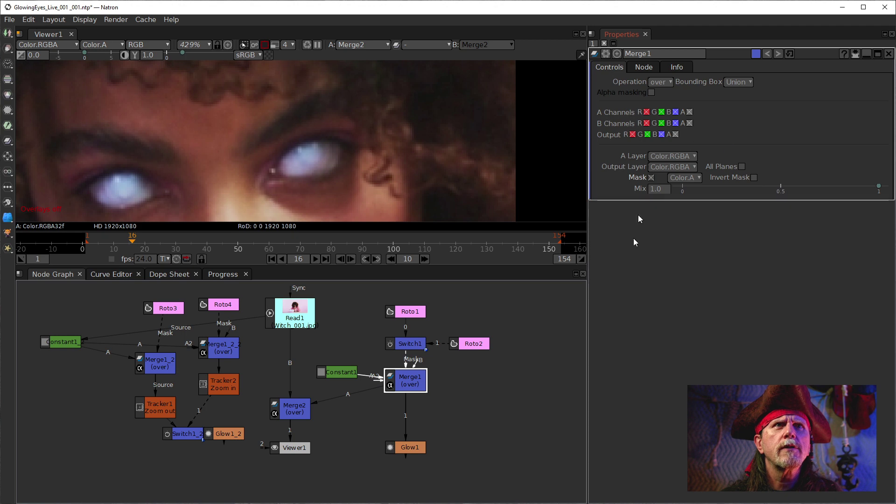
{"action": "left_click", "coordinate": [333, 374]}
{"action": "key", "text": "1"}
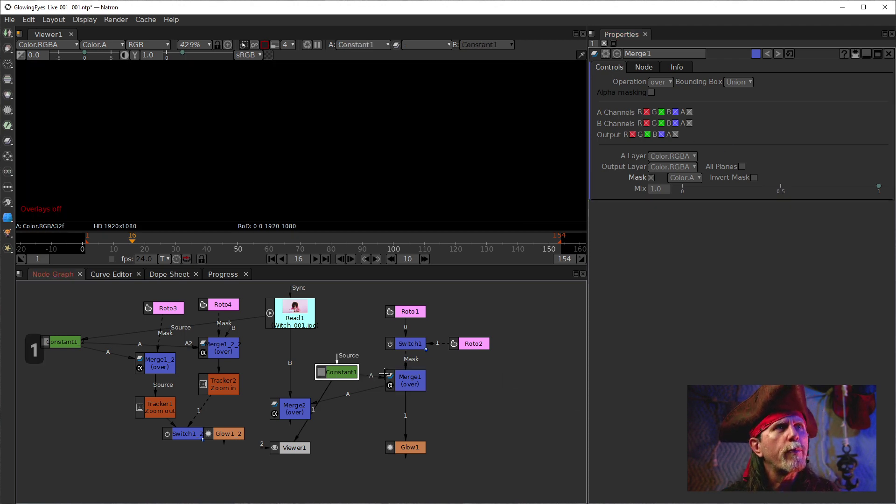
Set Constant1's alpha to 1.0 and view the output of Merge1 and Merge2 in turn.
{"action": "double_click", "coordinate": [344, 373]}
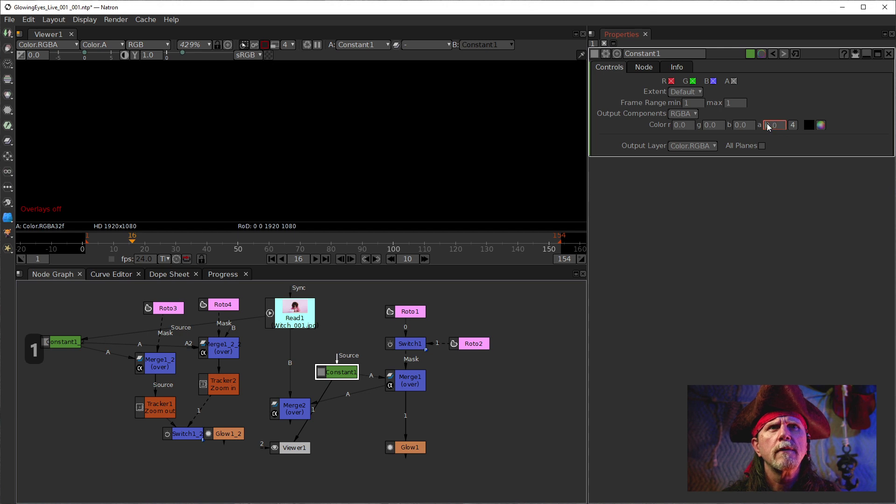
{"action": "left_click", "coordinate": [410, 376]}
{"action": "key", "text": "1"}
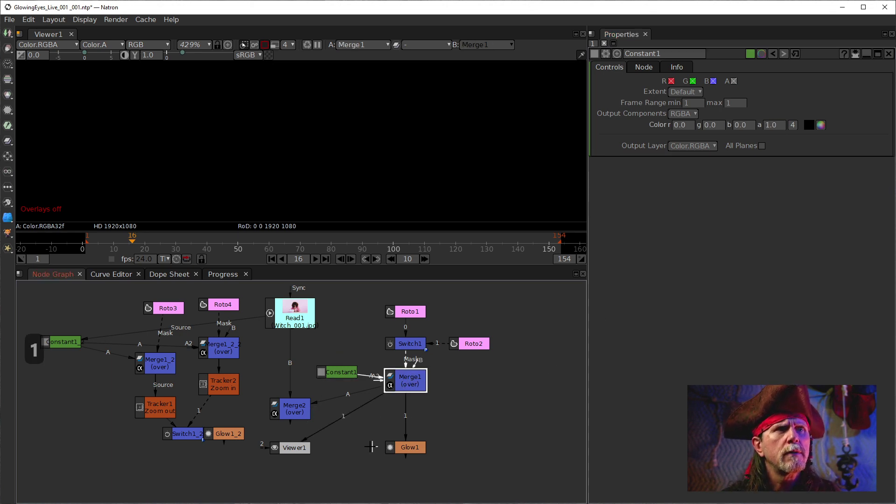
{"action": "left_click", "coordinate": [287, 413]}
{"action": "key", "text": "1"}
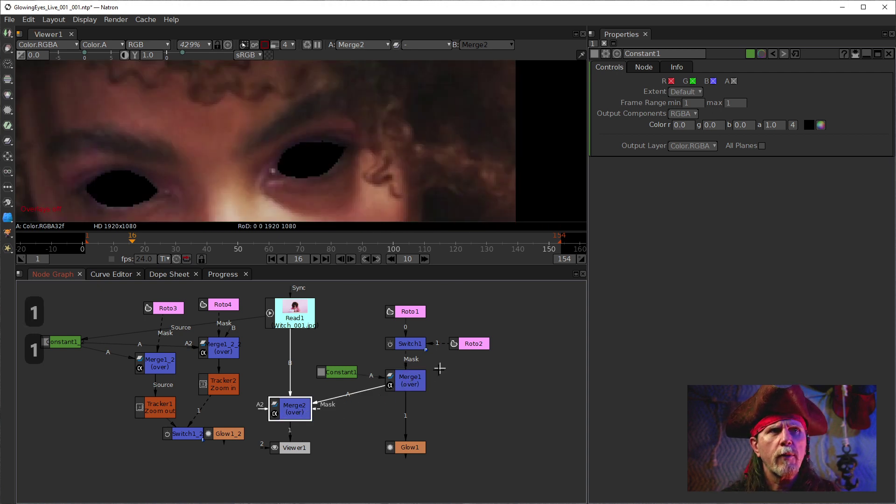
Toggle the alpha view on the Merge2 composite and display Merge1's alpha channel in the viewer.
{"action": "left_click", "coordinate": [353, 369]}
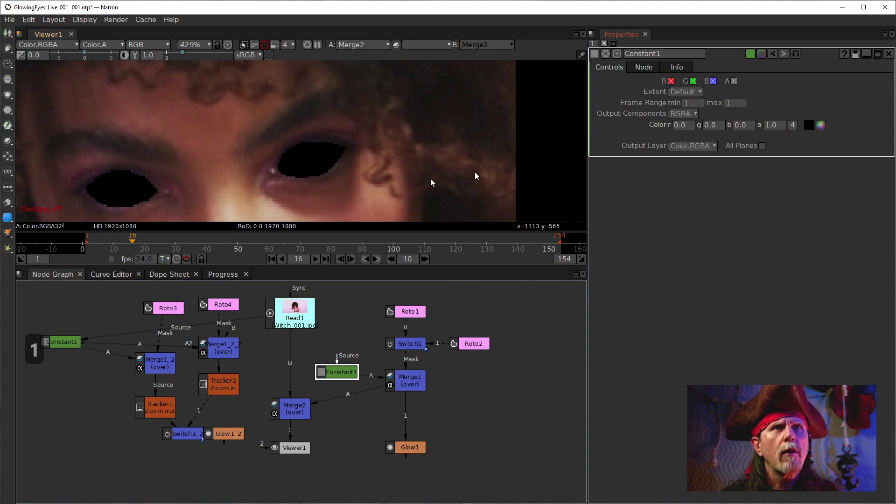
{"action": "left_click", "coordinate": [316, 175]}
{"action": "key", "text": "a"}
{"action": "key", "text": "a"}
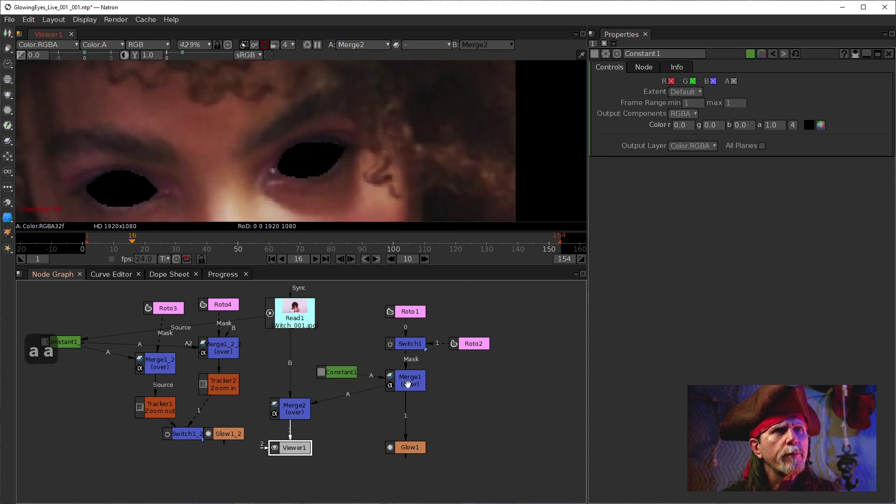
{"action": "left_click", "coordinate": [402, 379]}
{"action": "key", "text": "1"}
{"action": "key", "text": "a"}
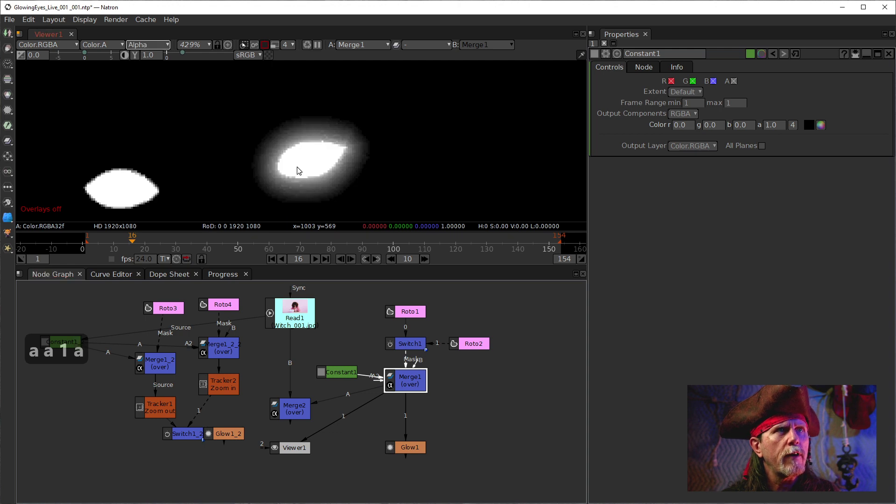
{"action": "key", "text": "a"}
{"action": "key", "text": "a"}
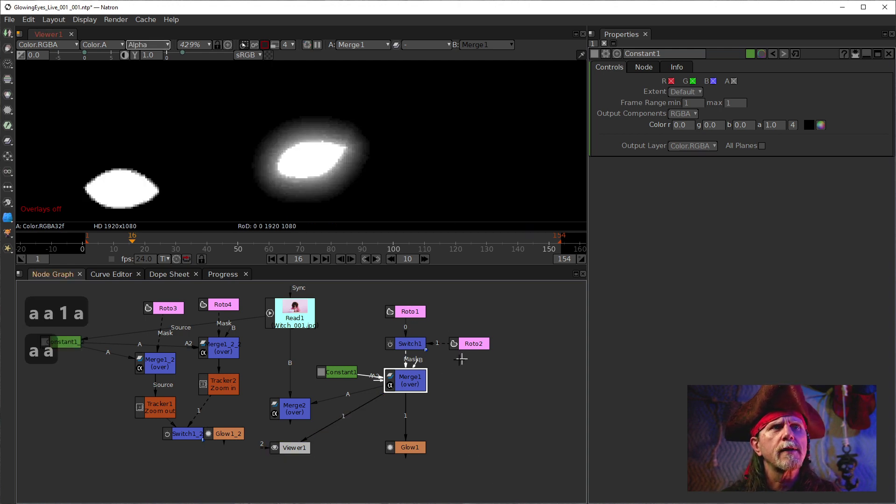
Set the feather fall-off of Roto1's Bezier2 shape to 24.0.
{"action": "left_click", "coordinate": [480, 347]}
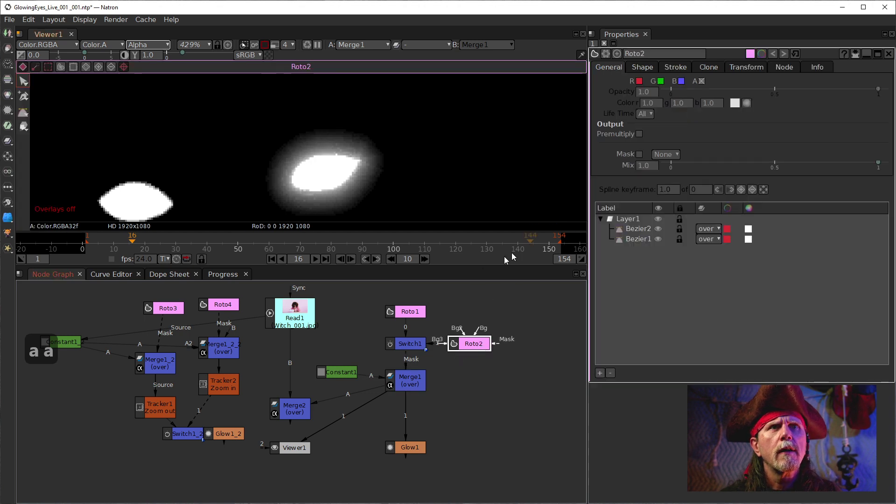
{"action": "left_click", "coordinate": [407, 311]}
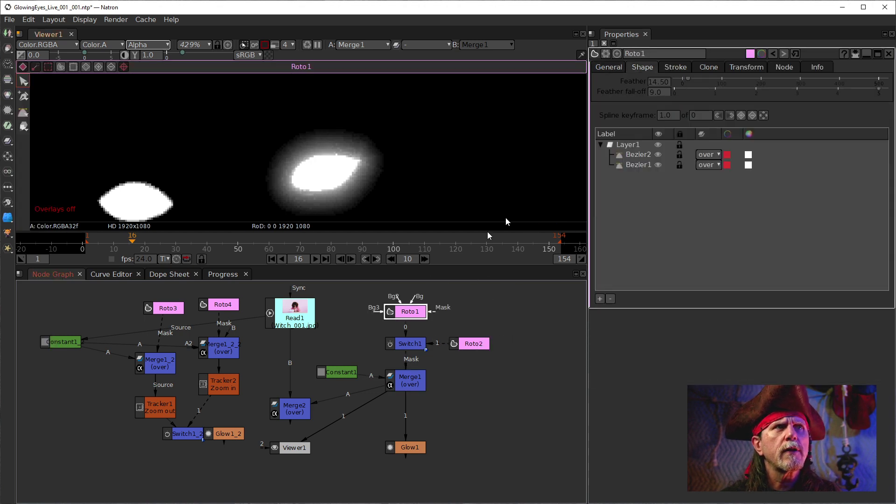
{"action": "left_click", "coordinate": [637, 155]}
{"action": "left_click", "coordinate": [649, 95]}
{"action": "scroll", "coordinate": [649, 94], "scroll_direction": "up", "scroll_amount": 14}
{"action": "scroll", "coordinate": [649, 95], "scroll_direction": "up", "scroll_amount": 1}
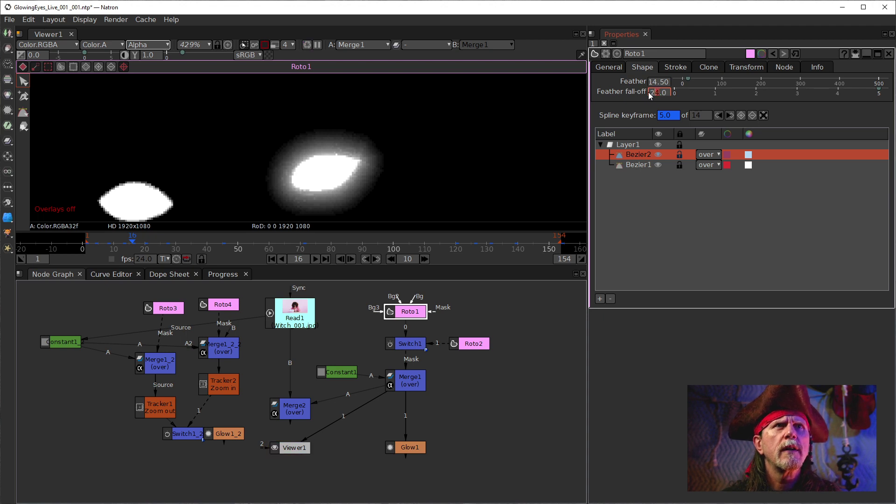
Try a negative feather on Bezier2 and raise it to 44.50.
{"action": "left_click", "coordinate": [648, 83]}
{"action": "scroll", "coordinate": [649, 84], "scroll_direction": "down", "scroll_amount": 4}
{"action": "scroll", "coordinate": [649, 86], "scroll_direction": "up", "scroll_amount": 2}
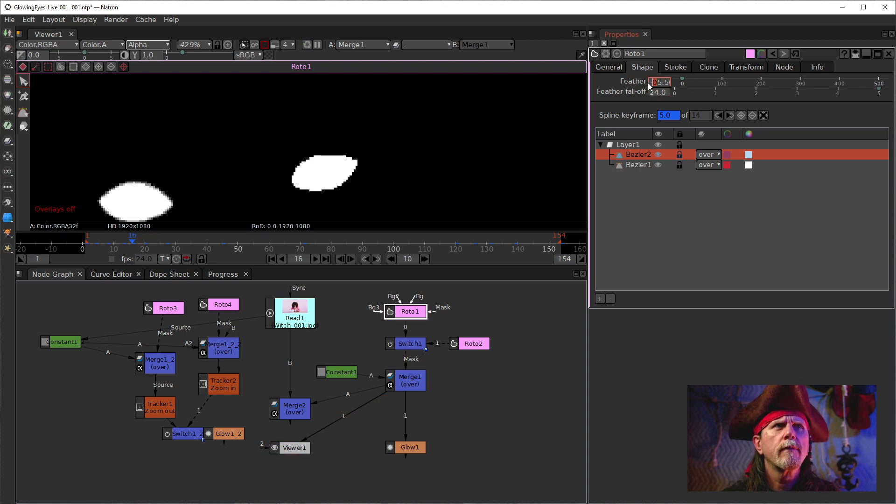
{"action": "scroll", "coordinate": [649, 86], "scroll_direction": "up", "scroll_amount": 5}
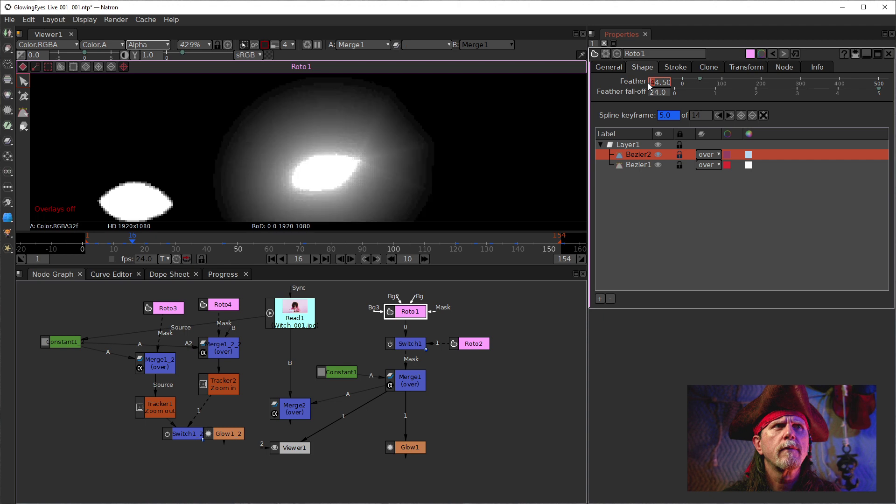
Try another feather fall-off on Bezier2 and reset the fall-off to its default.
{"action": "left_click", "coordinate": [651, 93]}
{"action": "scroll", "coordinate": [651, 93], "scroll_direction": "up", "scroll_amount": 2}
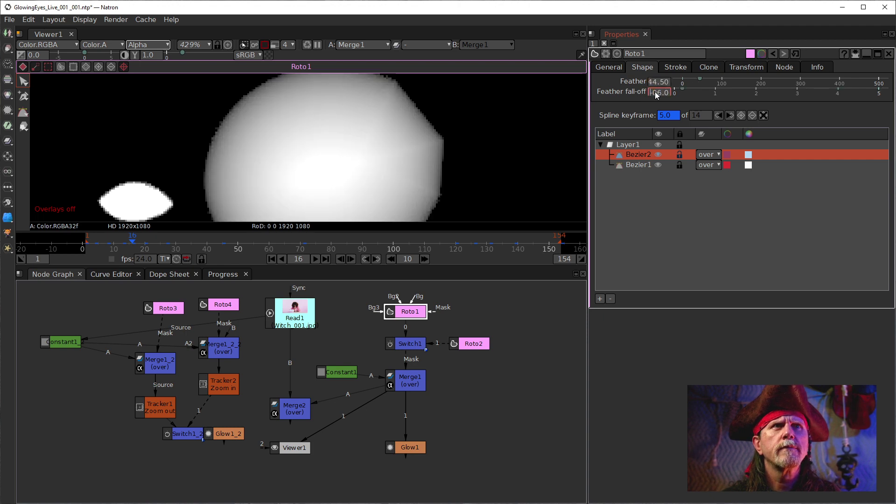
{"action": "right_click", "coordinate": [656, 92]}
{"action": "left_click", "coordinate": [667, 127]}
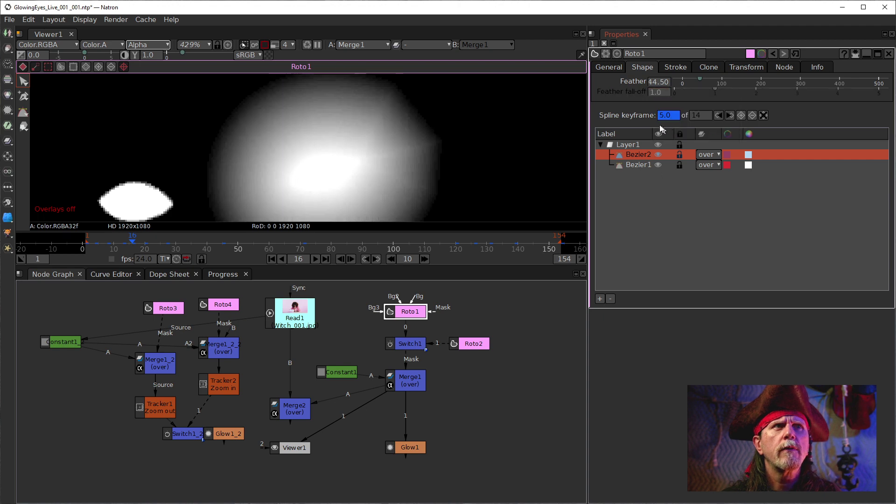
Lower the feather of Roto1's Bezier2 shape to 2.50.
{"action": "left_click", "coordinate": [658, 82]}
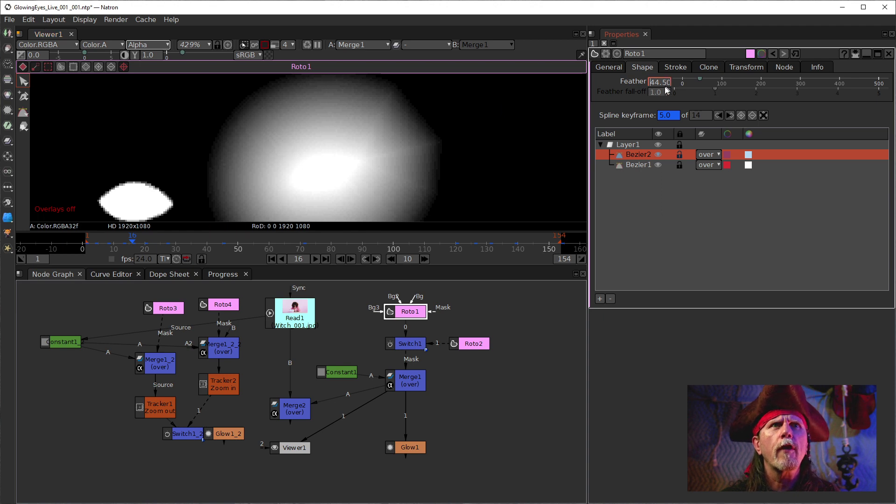
{"action": "scroll", "coordinate": [656, 84], "scroll_direction": "down", "scroll_amount": 20}
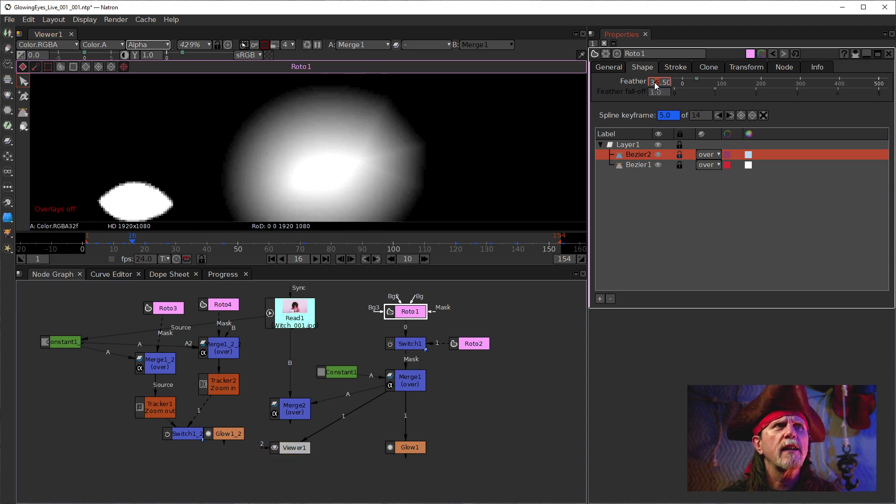
{"action": "scroll", "coordinate": [656, 84], "scroll_direction": "down", "scroll_amount": 8}
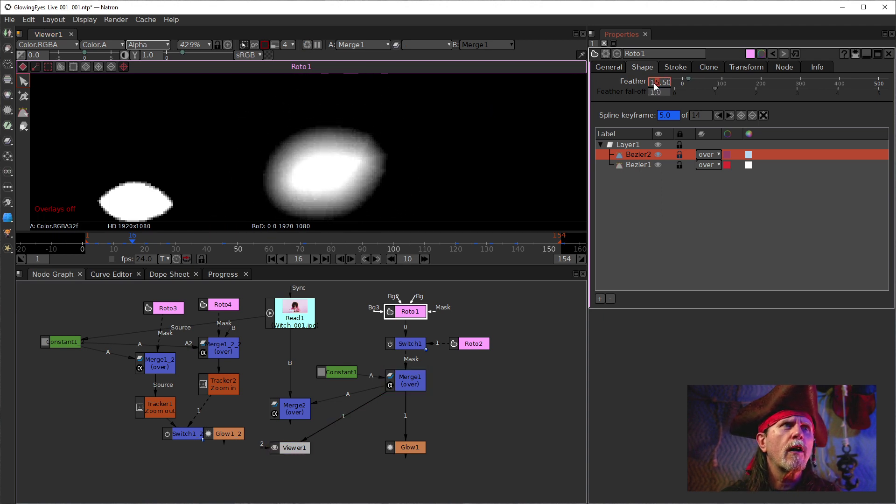
{"action": "scroll", "coordinate": [656, 84], "scroll_direction": "down", "scroll_amount": 7}
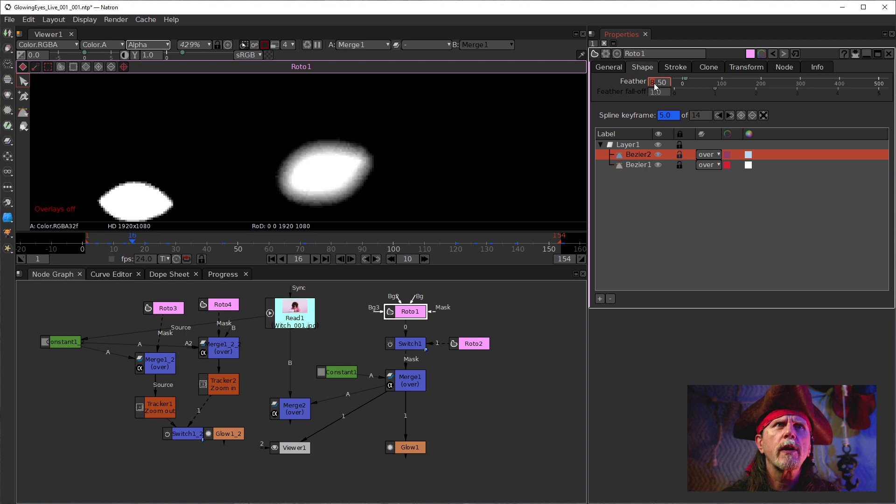
{"action": "scroll", "coordinate": [652, 87], "scroll_direction": "down", "scroll_amount": 4}
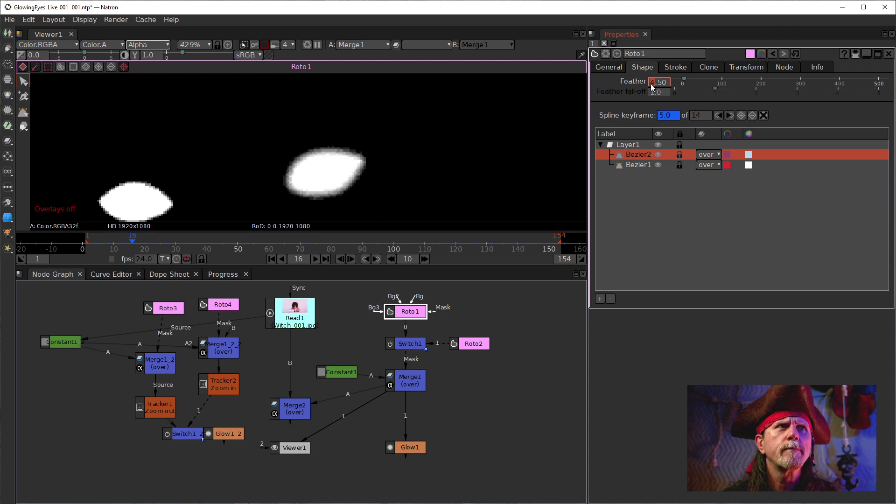
{"action": "scroll", "coordinate": [652, 87], "scroll_direction": "down", "scroll_amount": 2}
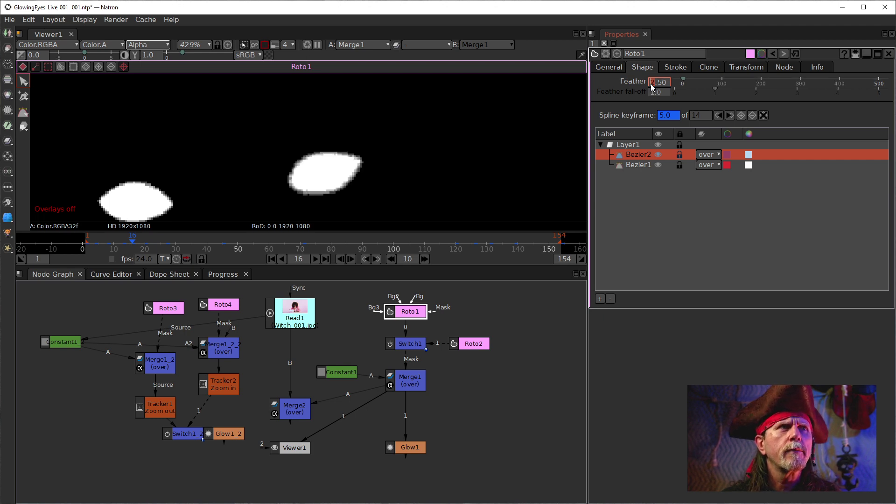
{"action": "scroll", "coordinate": [653, 87], "scroll_direction": "down", "scroll_amount": 1}
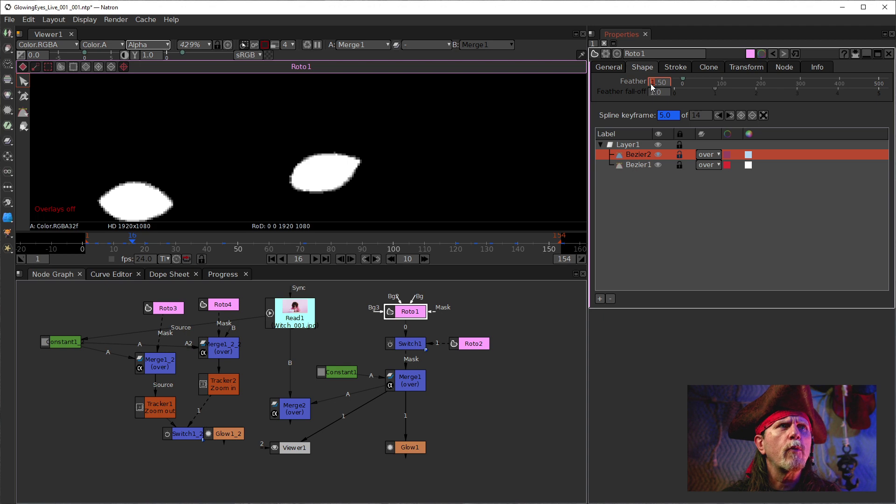
{"action": "scroll", "coordinate": [652, 87], "scroll_direction": "up", "scroll_amount": 1}
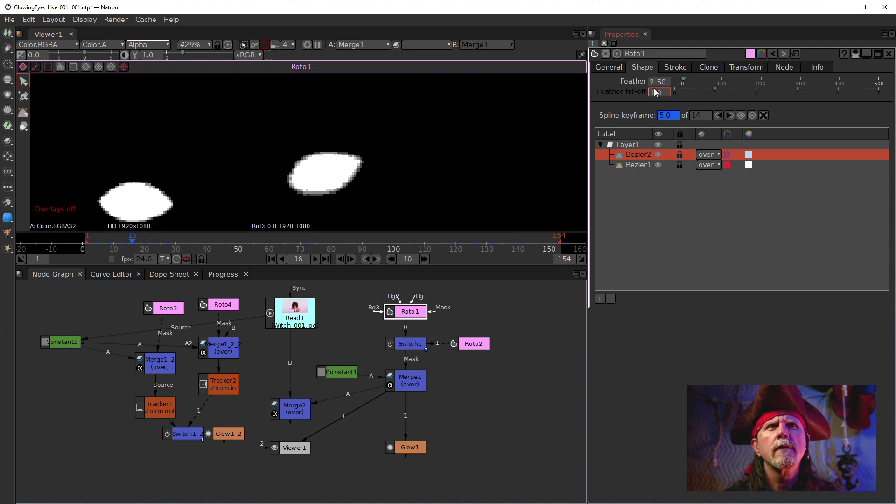
Try a lower feather fall-off on Roto1's Bezier2 shape and reset the fall-off to its default.
{"action": "left_click", "coordinate": [632, 164]}
{"action": "left_click", "coordinate": [632, 155]}
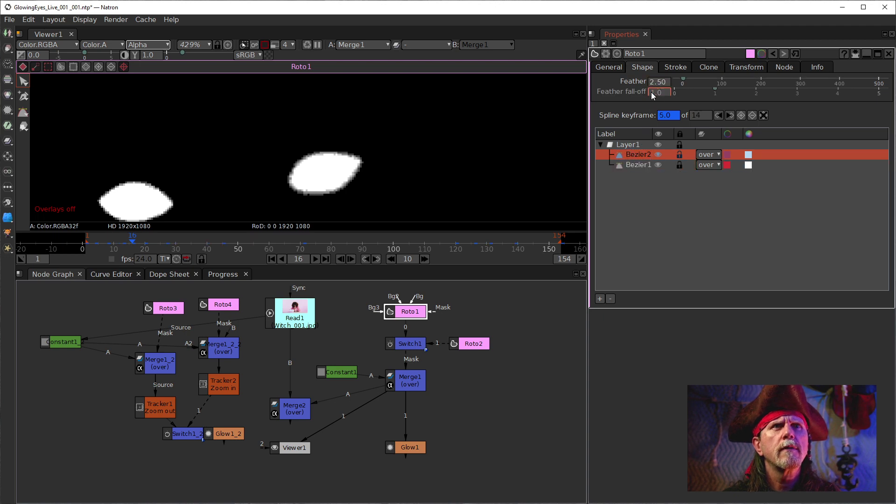
{"action": "scroll", "coordinate": [651, 93], "scroll_direction": "down", "scroll_amount": 1}
{"action": "scroll", "coordinate": [652, 93], "scroll_direction": "up", "scroll_amount": 1}
{"action": "scroll", "coordinate": [658, 93], "scroll_direction": "down", "scroll_amount": 3}
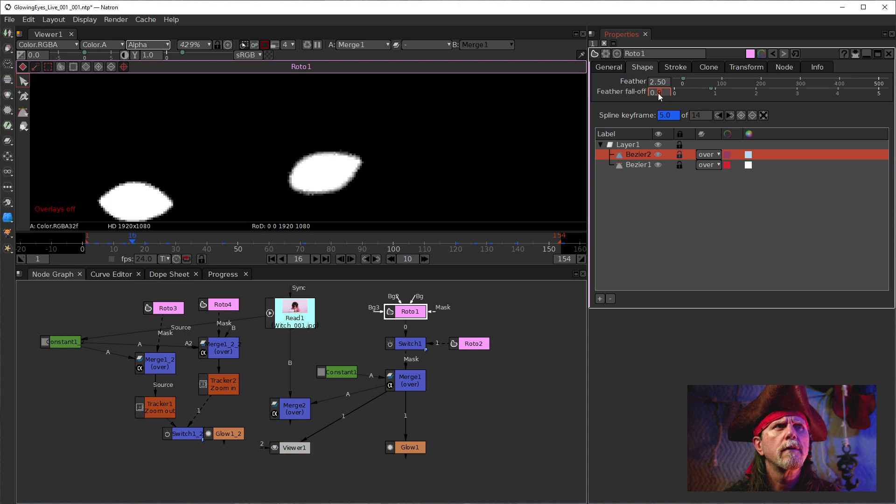
{"action": "scroll", "coordinate": [658, 93], "scroll_direction": "down", "scroll_amount": 6}
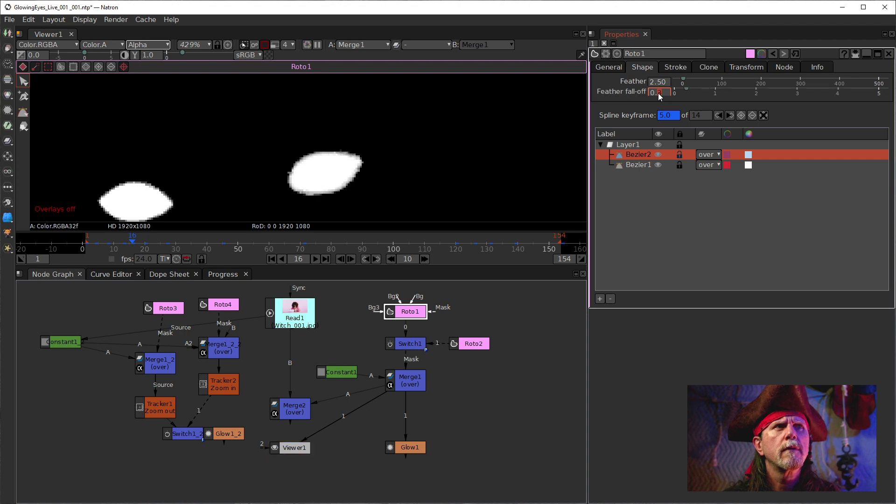
{"action": "right_click", "coordinate": [658, 94]}
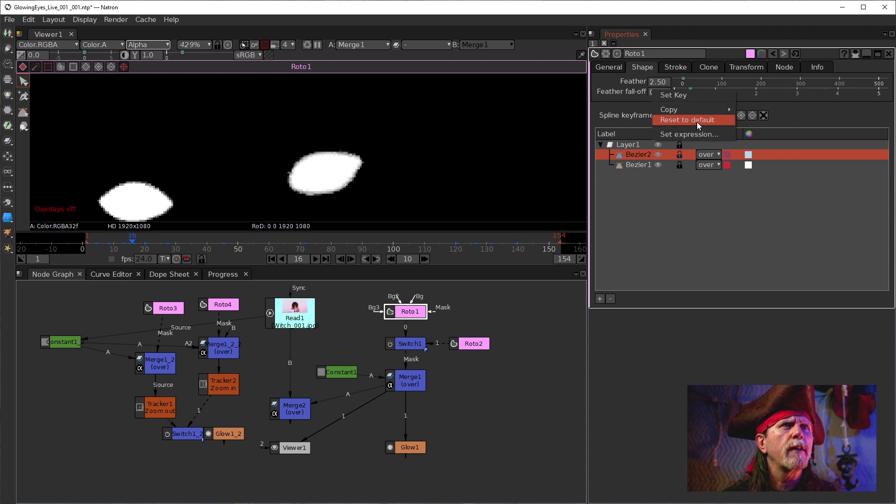
{"action": "left_click", "coordinate": [682, 120]}
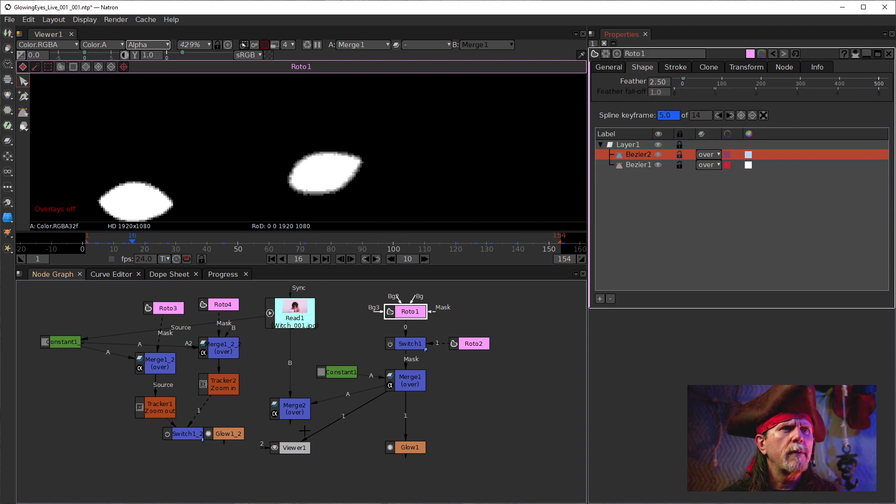
View Merge2's composite in RGB and reopen the feather settings of Roto1's Bezier2 shape.
{"action": "left_click", "coordinate": [295, 414]}
{"action": "key", "text": "1"}
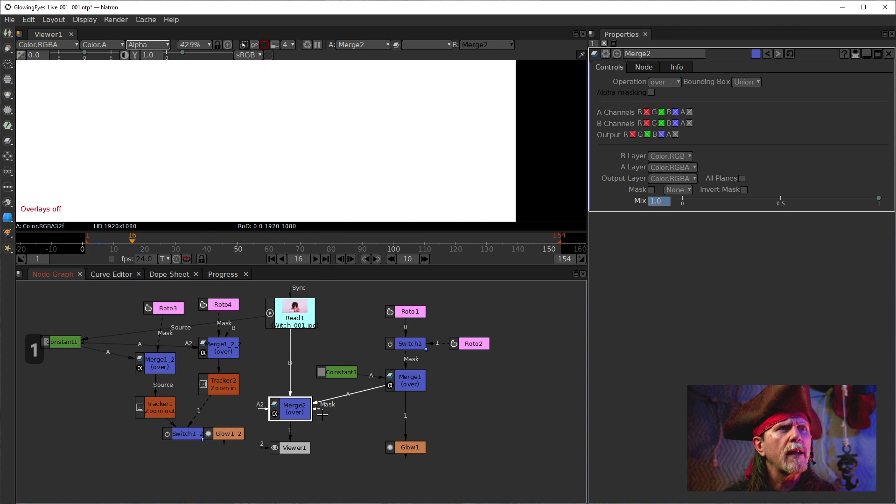
{"action": "left_click", "coordinate": [293, 161]}
{"action": "key", "text": "a"}
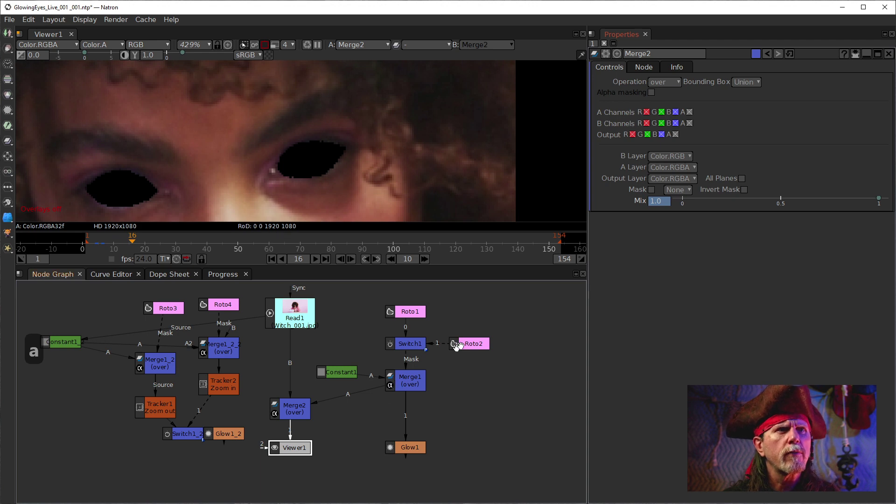
{"action": "left_click", "coordinate": [411, 306]}
{"action": "double_click", "coordinate": [411, 311]}
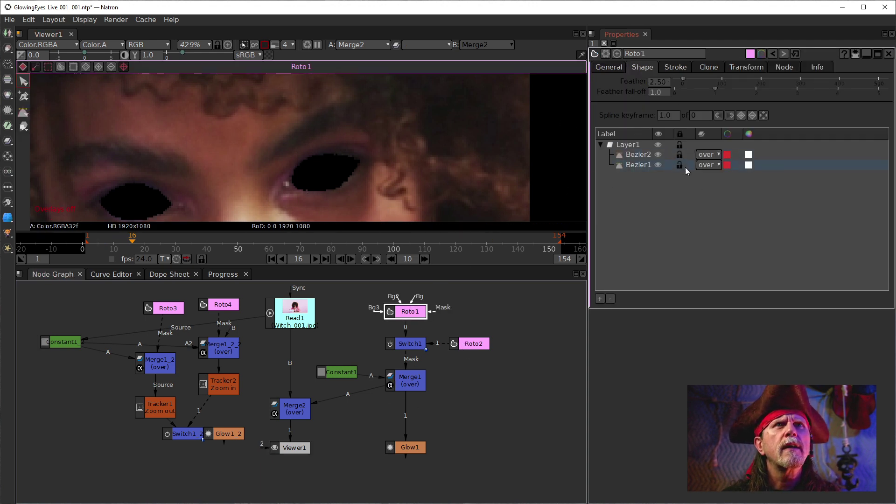
{"action": "left_click", "coordinate": [638, 155]}
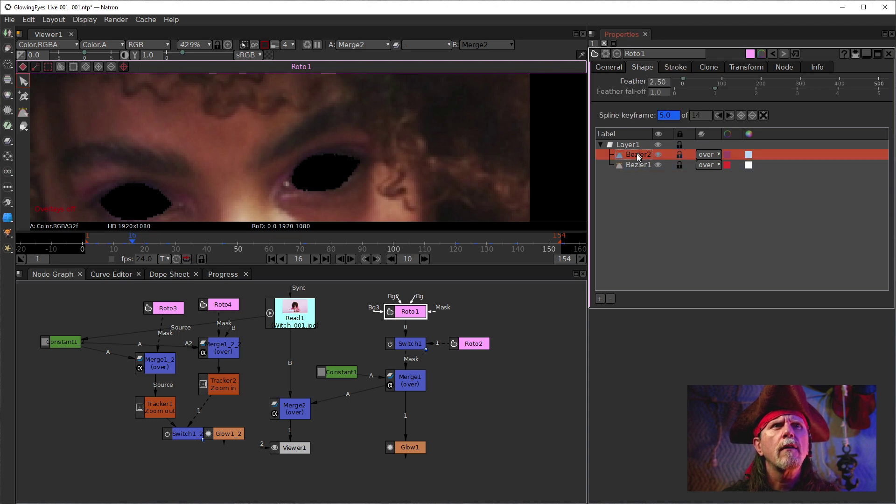
Compare Merge1's alpha and RGB output in the viewer, ending on Merge2's composite in RGB.
{"action": "double_click", "coordinate": [409, 380]}
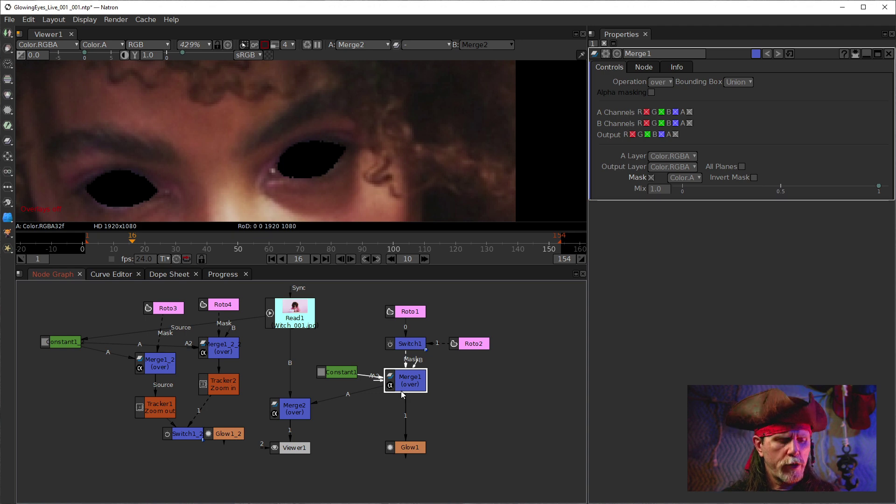
{"action": "key", "text": "1"}
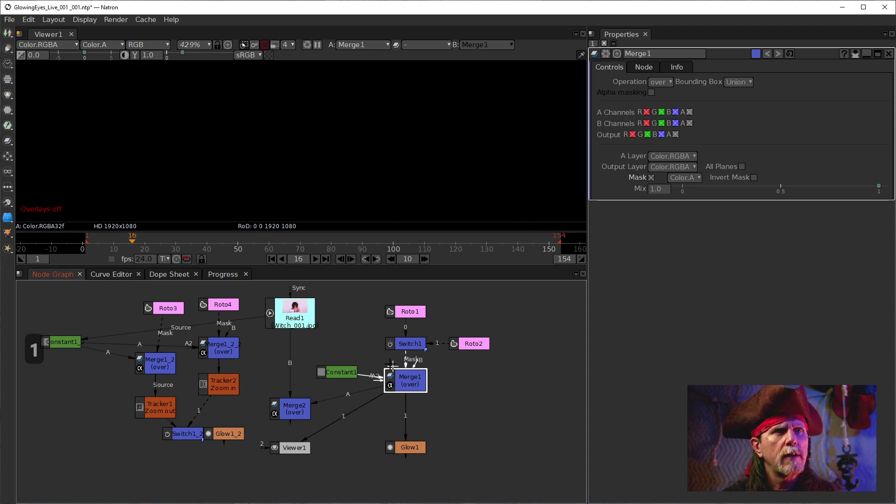
{"action": "key", "text": "a"}
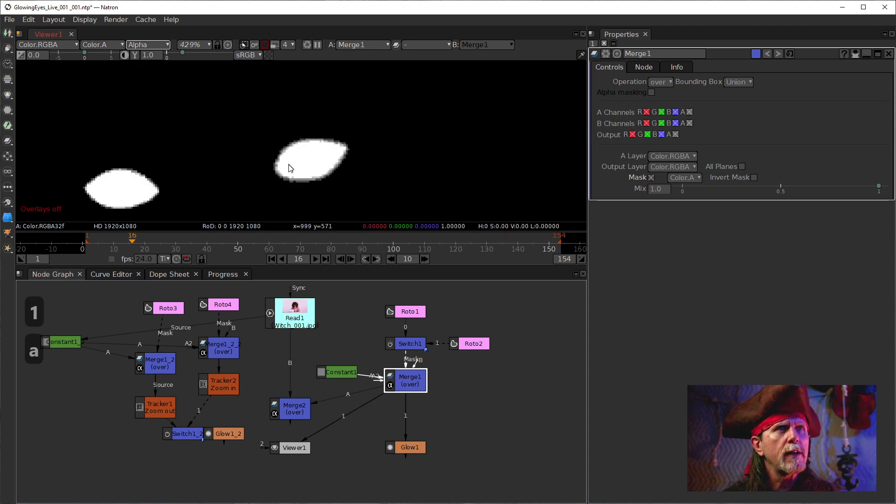
{"action": "key", "text": "a"}
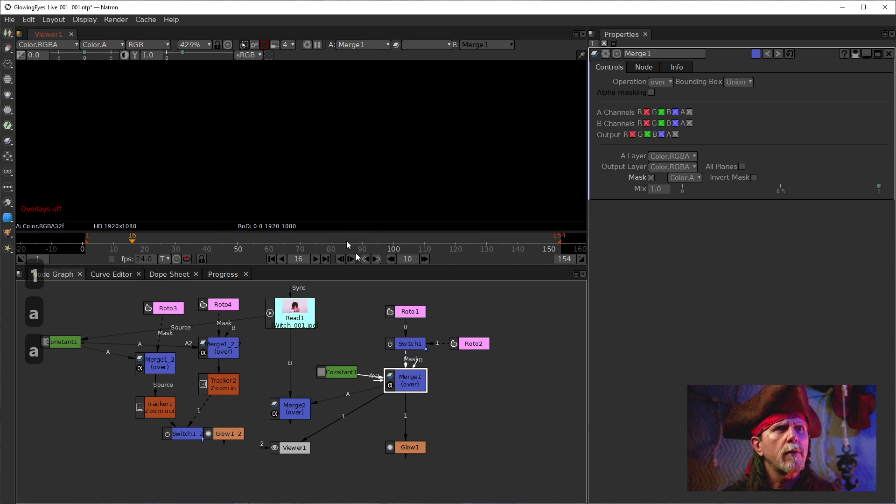
{"action": "key", "text": "a"}
{"action": "key", "text": "a"}
{"action": "left_click", "coordinate": [294, 411]}
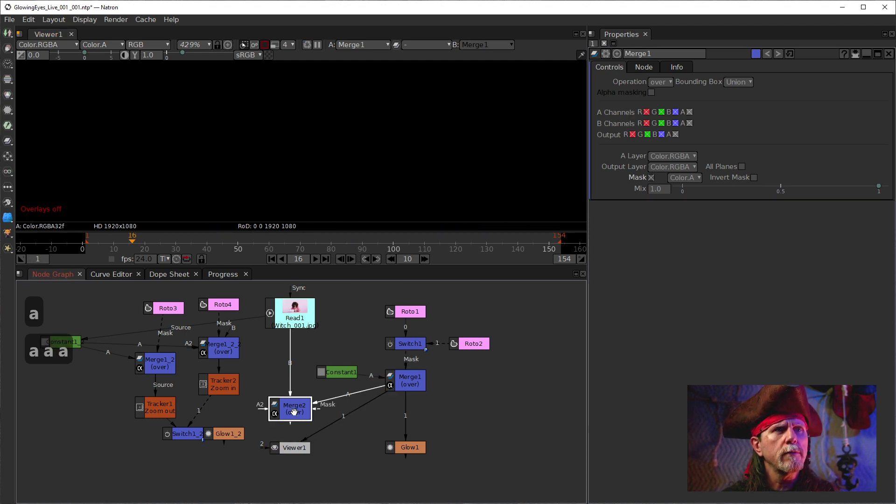
{"action": "key", "text": "1"}
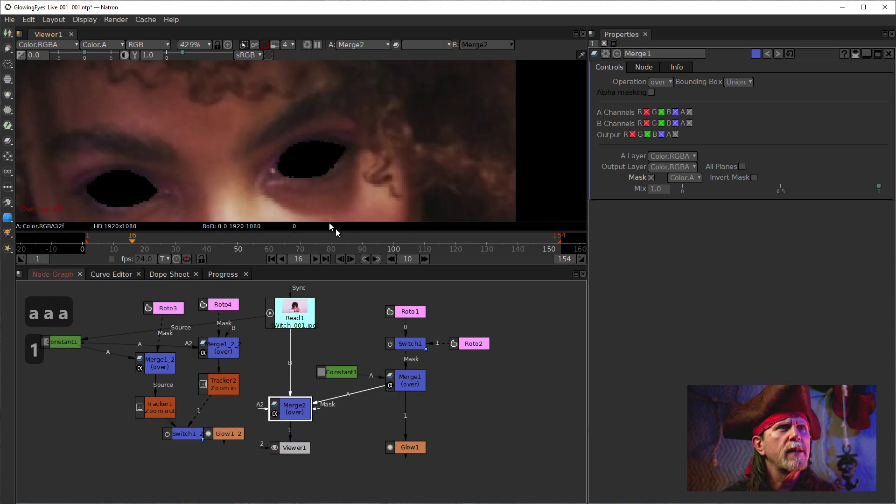
Disconnect Constant1 from Merge1 and connect Merge2's A input directly to Switch1.
{"action": "left_click", "coordinate": [407, 379]}
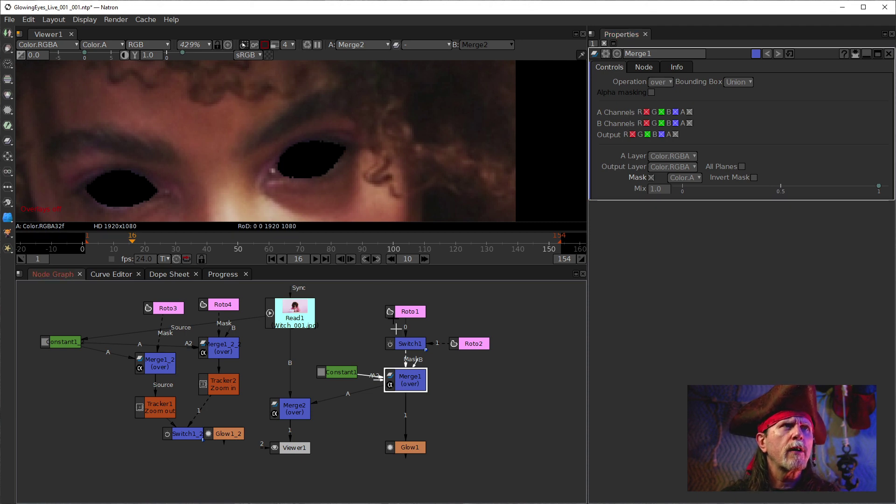
{"action": "left_click_drag", "start_coordinate": [352, 376], "coordinate": [359, 347]}
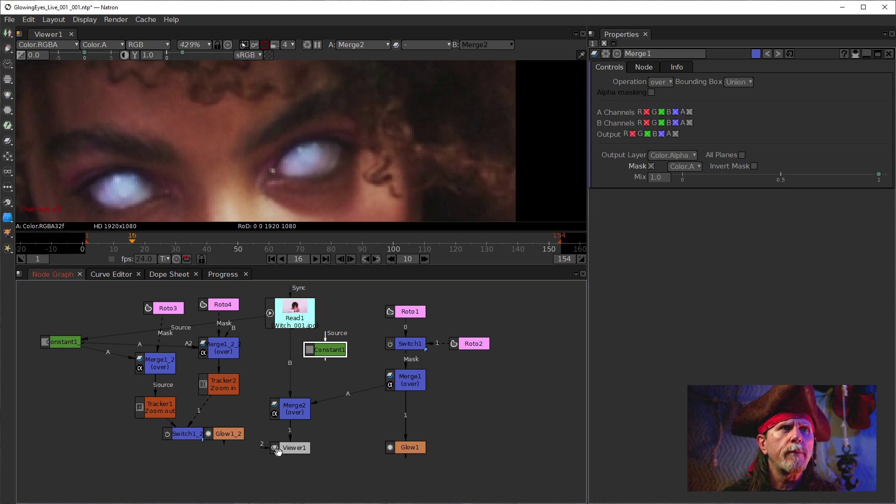
{"action": "left_click", "coordinate": [399, 387]}
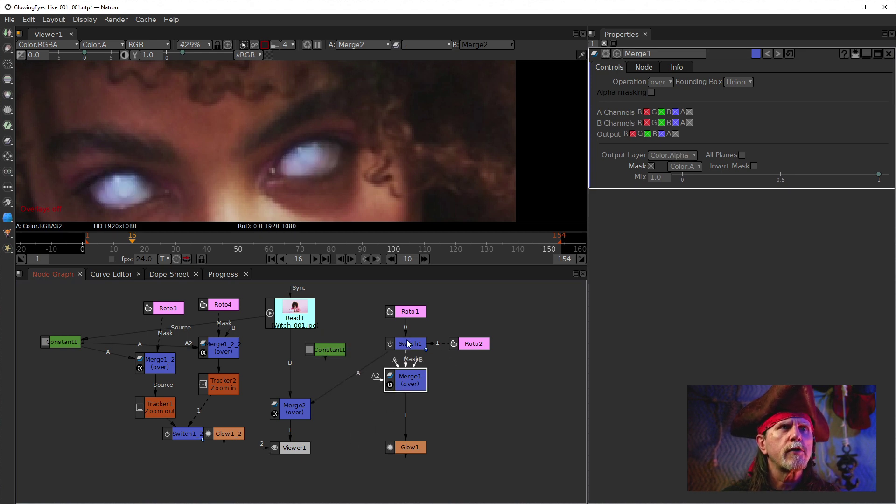
{"action": "left_click_drag", "start_coordinate": [407, 340], "coordinate": [405, 344]}
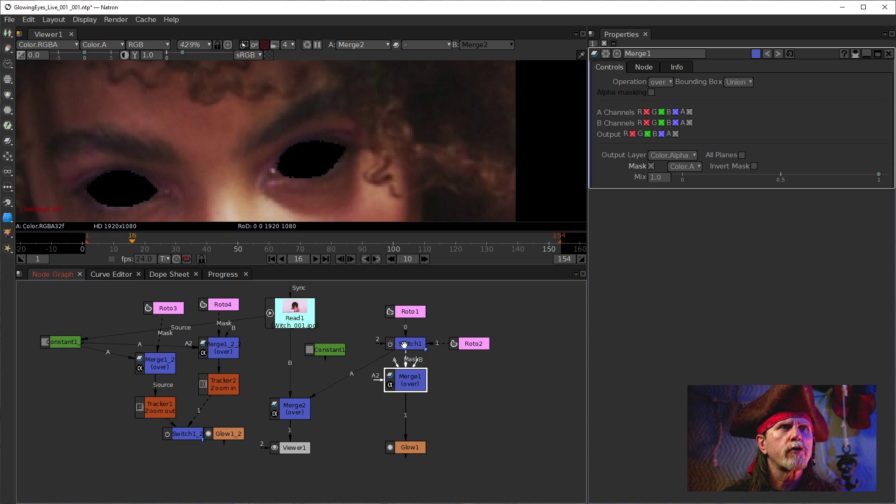
Enable the red, green and blue output channels of Roto1.
{"action": "left_click", "coordinate": [475, 348]}
{"action": "left_click", "coordinate": [410, 315]}
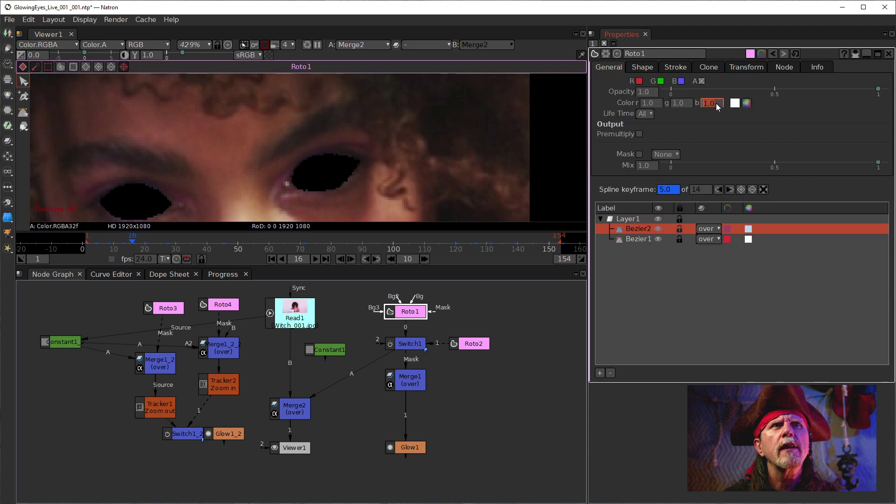
{"action": "left_click", "coordinate": [681, 82]}
{"action": "left_click", "coordinate": [661, 81]}
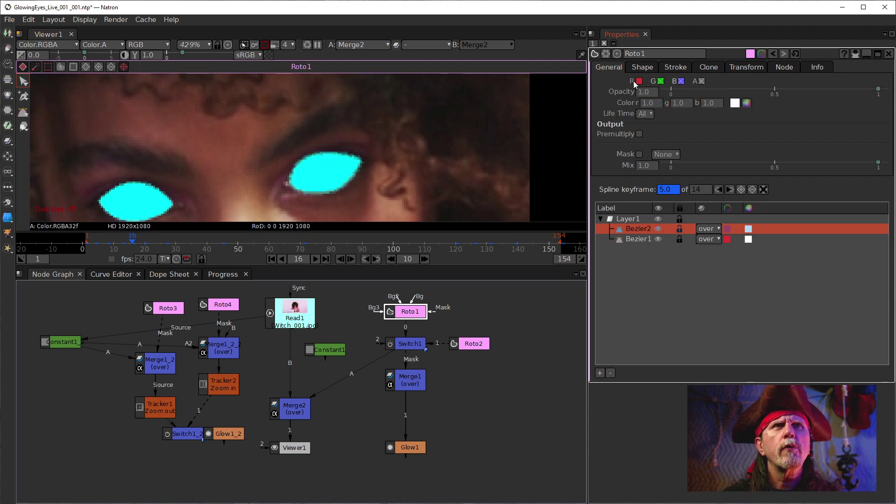
{"action": "left_click", "coordinate": [637, 82]}
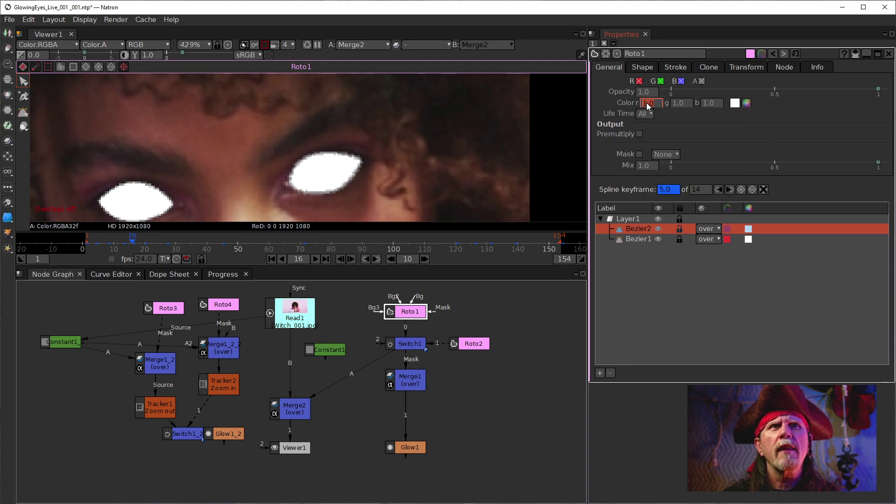
Set the color of Roto1's Bezier2 shape to black.
{"action": "left_click", "coordinate": [747, 103]}
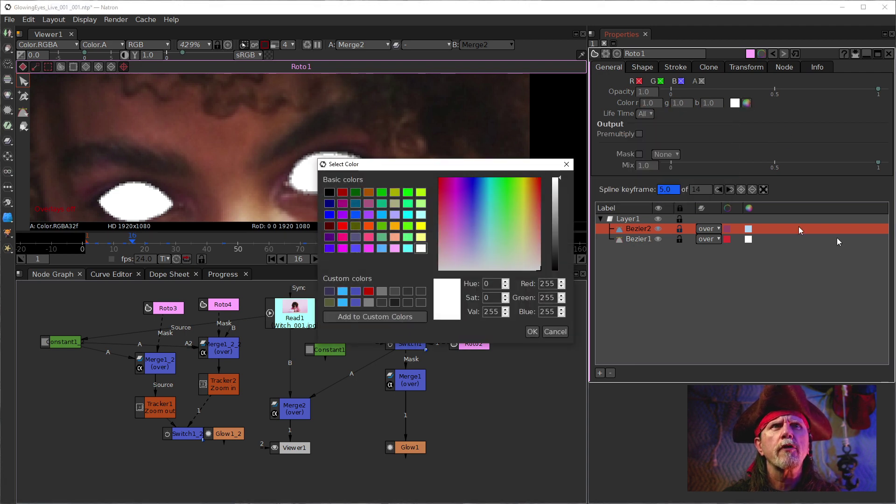
{"action": "left_click", "coordinate": [329, 193]}
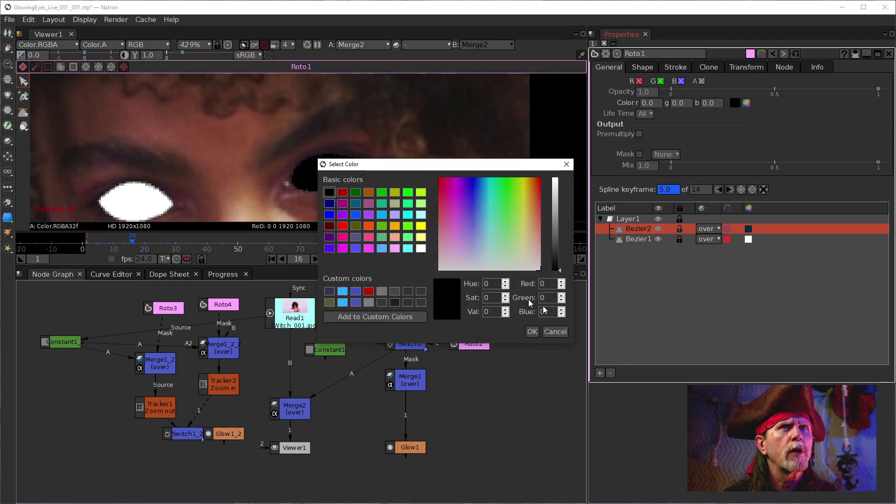
{"action": "left_click", "coordinate": [532, 332]}
Raise the feather of Roto1's Bezier2 shape to 14.50 and check the eye's edge in the composite.
{"action": "scroll", "coordinate": [318, 182], "scroll_direction": "up", "scroll_amount": 10}
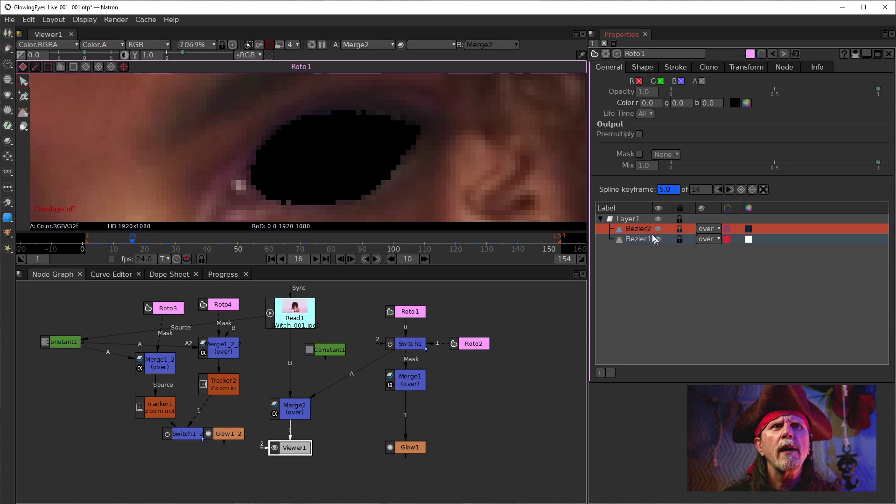
{"action": "left_click", "coordinate": [644, 68]}
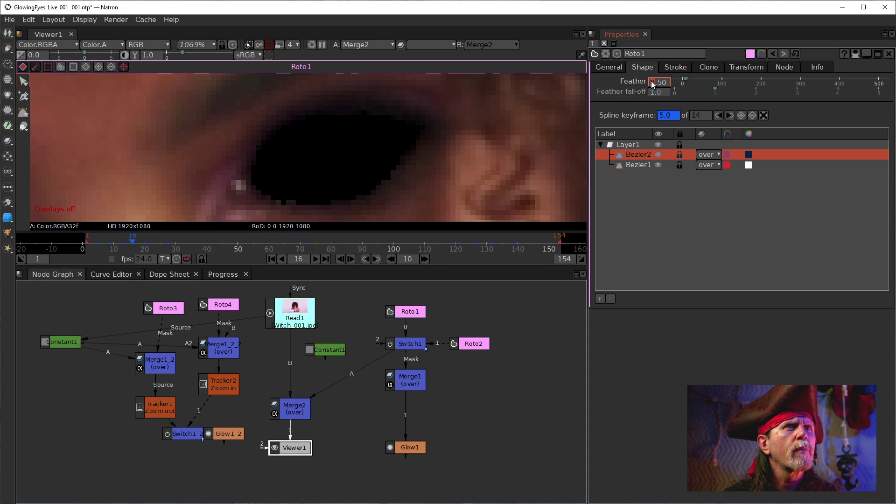
{"action": "scroll", "coordinate": [652, 84], "scroll_direction": "up", "scroll_amount": 2}
{"action": "scroll", "coordinate": [652, 84], "scroll_direction": "up", "scroll_amount": 3}
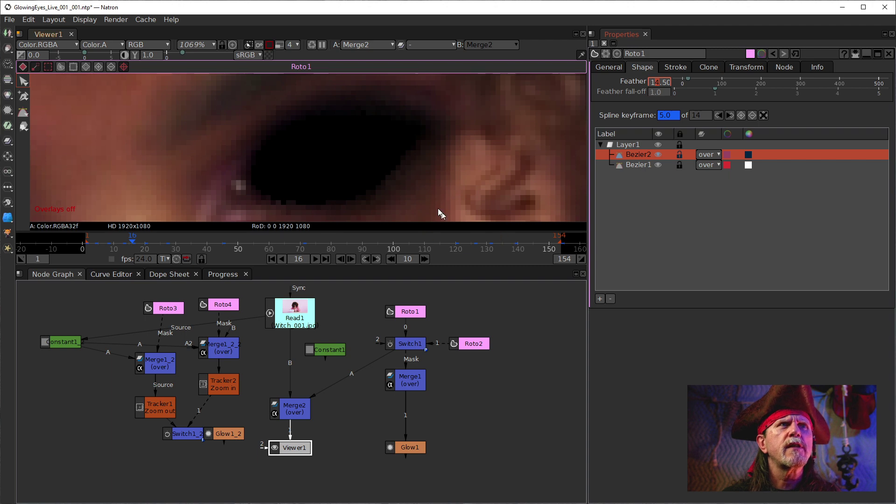
{"action": "scroll", "coordinate": [324, 153], "scroll_direction": "down", "scroll_amount": 5}
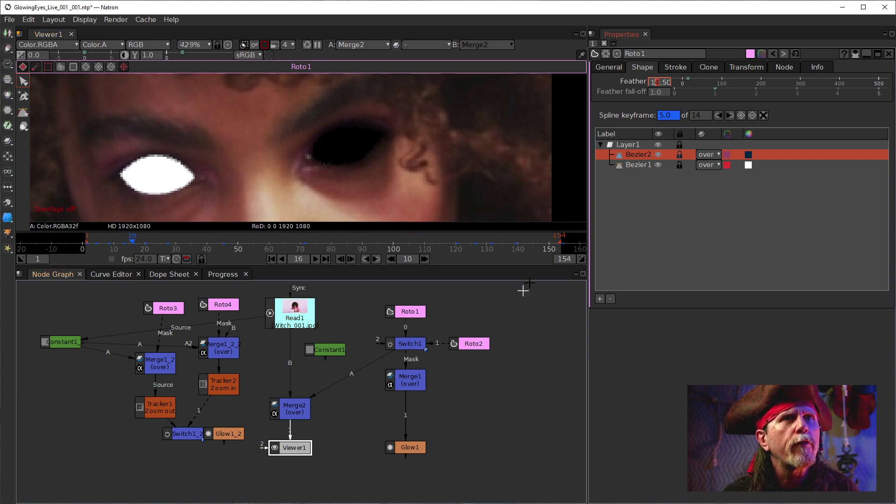
Disable Roto1's red, green and blue channels and restore the Constant1 and Merge2 A-input connections to Merge1.
{"action": "left_click", "coordinate": [595, 69]}
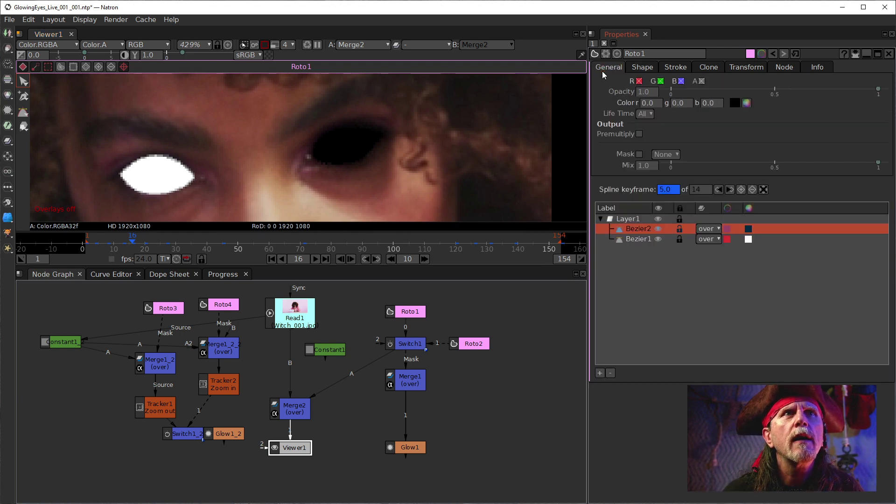
{"action": "left_click", "coordinate": [639, 80]}
{"action": "left_click", "coordinate": [660, 81]}
{"action": "left_click", "coordinate": [682, 80]}
{"action": "left_click", "coordinate": [477, 367]}
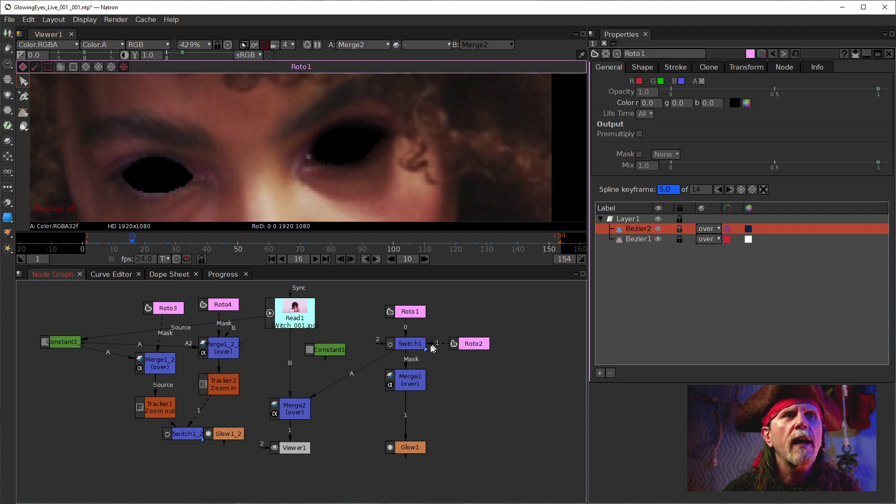
{"action": "left_click_drag", "start_coordinate": [378, 363], "coordinate": [324, 350]}
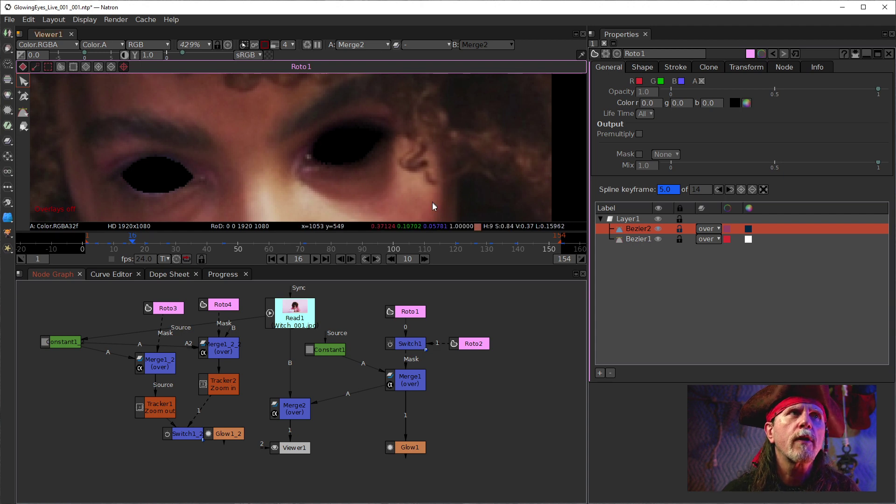
Raise the feather of Roto1's Bezier1 shape to 14.50 and check both eyes' edges in the composite.
{"action": "left_click", "coordinate": [411, 313]}
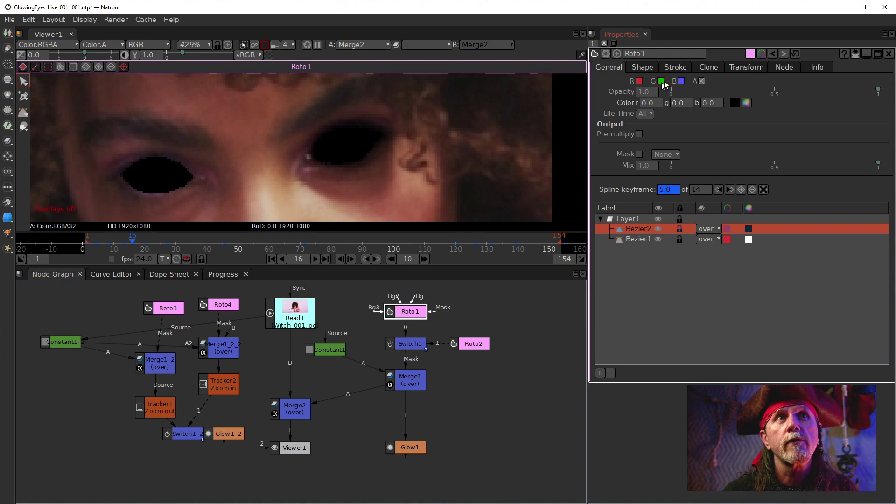
{"action": "left_click", "coordinate": [643, 67]}
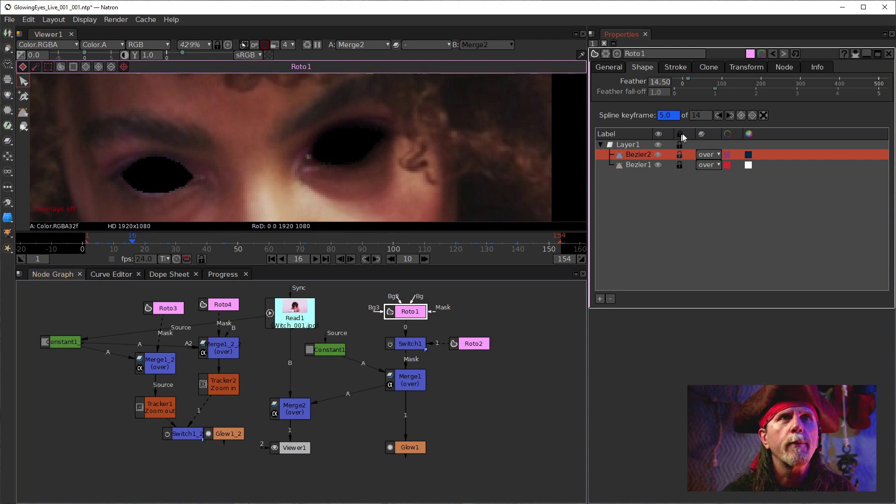
{"action": "left_click", "coordinate": [653, 87]}
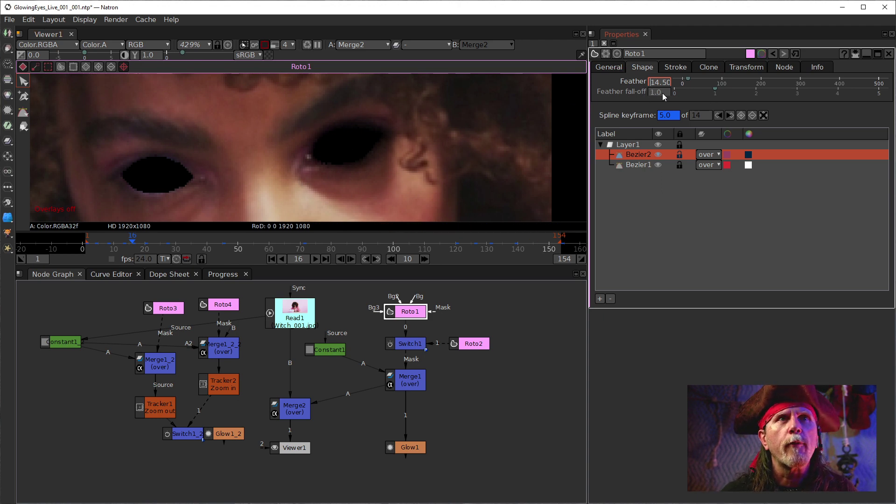
{"action": "left_click", "coordinate": [635, 165]}
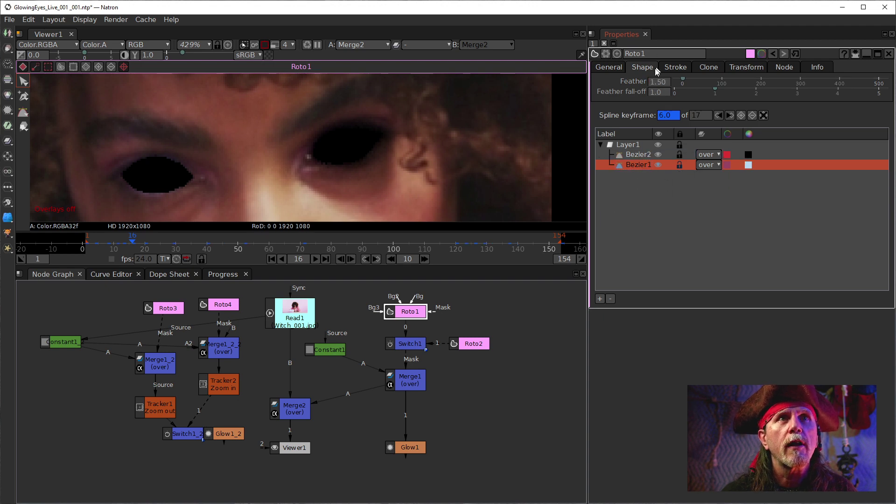
{"action": "left_click", "coordinate": [652, 84]}
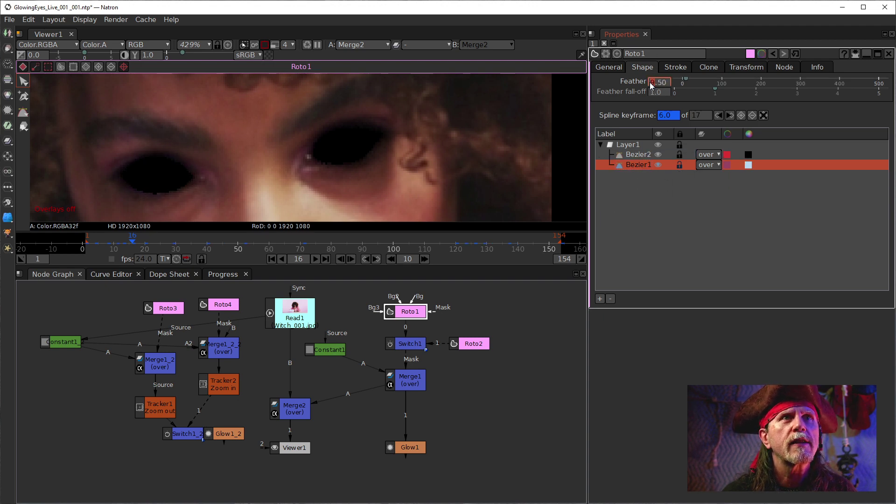
{"action": "scroll", "coordinate": [652, 86], "scroll_direction": "down", "scroll_amount": 1}
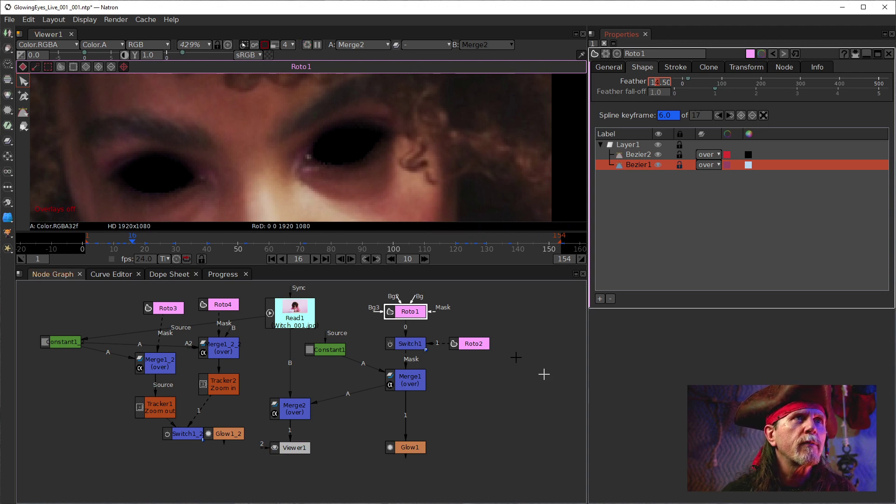
{"action": "scroll", "coordinate": [299, 163], "scroll_direction": "down", "scroll_amount": 8}
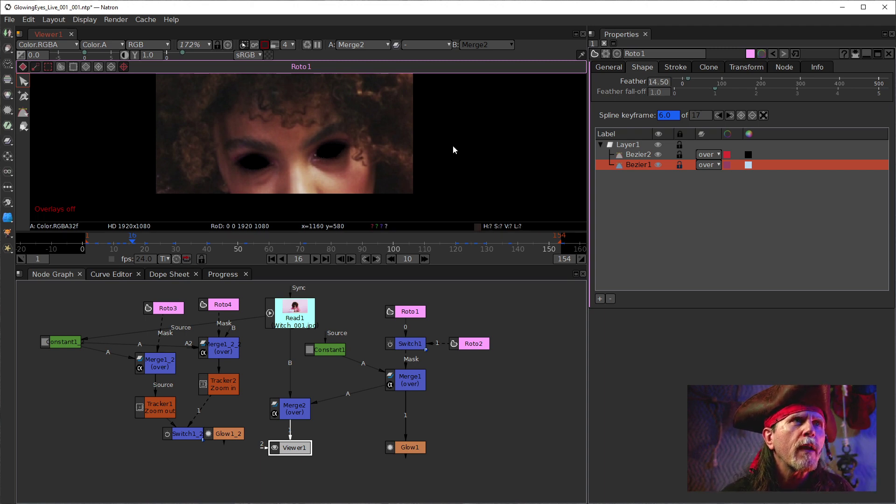
{"action": "scroll", "coordinate": [361, 147], "scroll_direction": "up", "scroll_amount": 6}
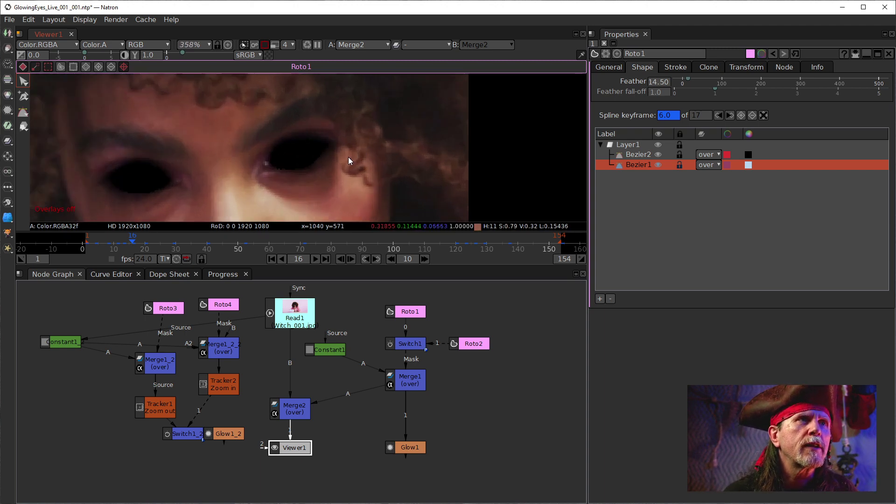
{"action": "scroll", "coordinate": [273, 168], "scroll_direction": "down", "scroll_amount": 1}
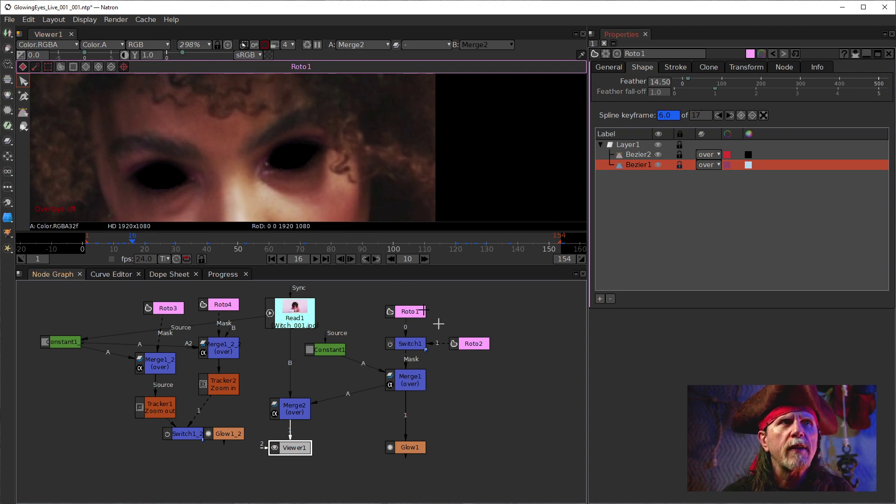
Connect Merge2's A input to Switch1_2, move Glow1_2 out of the way and align Roto3 above Merge1_2.
{"action": "left_click_drag", "start_coordinate": [281, 447], "coordinate": [134, 493]}
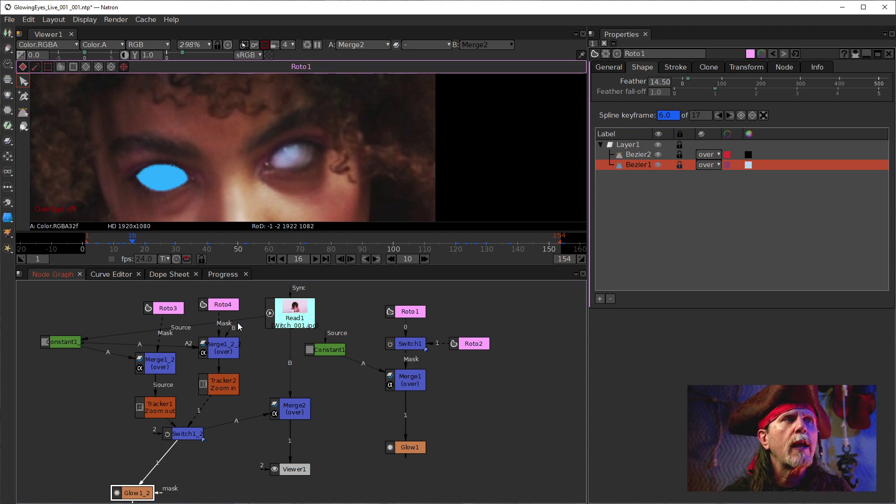
{"action": "left_click", "coordinate": [173, 308]}
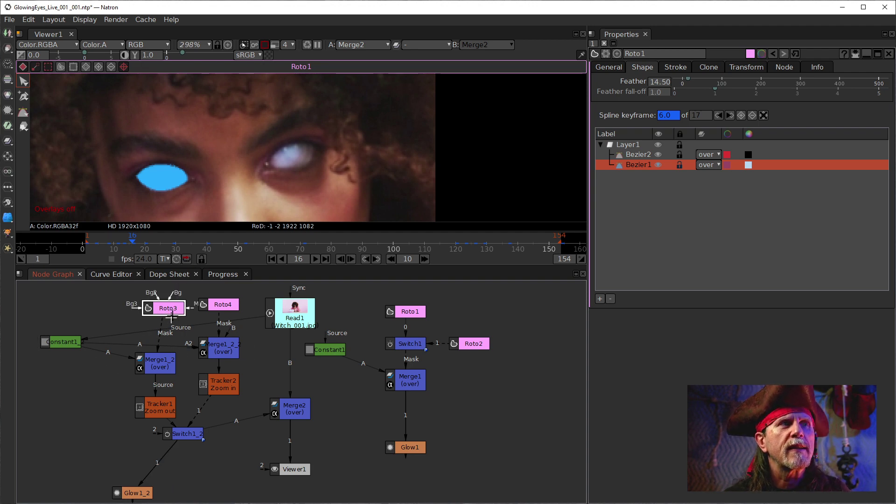
{"action": "left_click_drag", "start_coordinate": [163, 314], "coordinate": [152, 307]}
{"action": "double_click", "coordinate": [162, 303]}
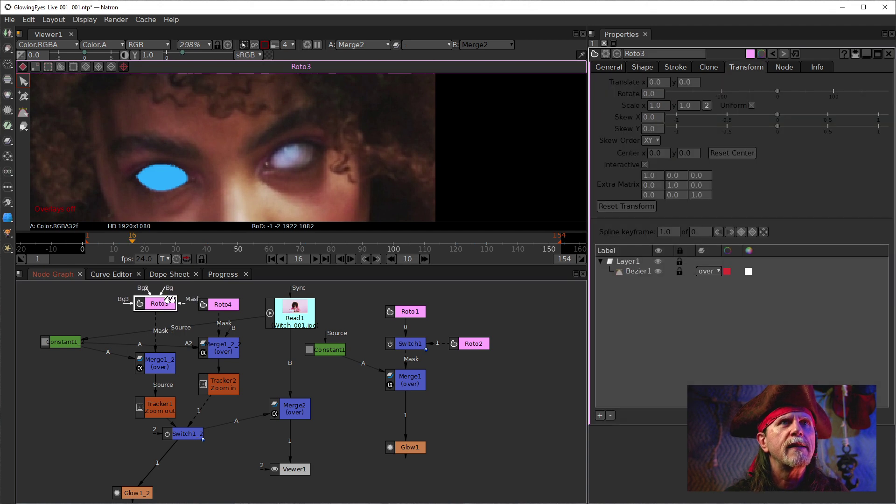
Set the color of the Constant1_2 node to black.
{"action": "double_click", "coordinate": [46, 343]}
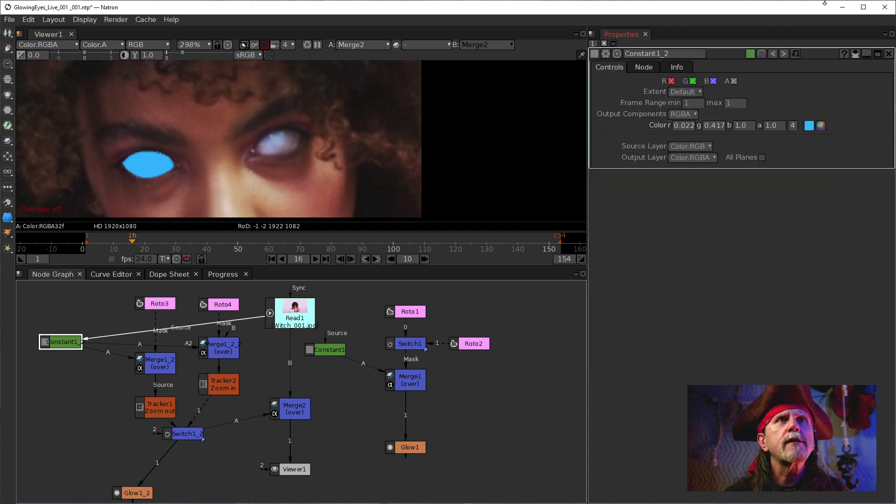
{"action": "left_click", "coordinate": [820, 126]}
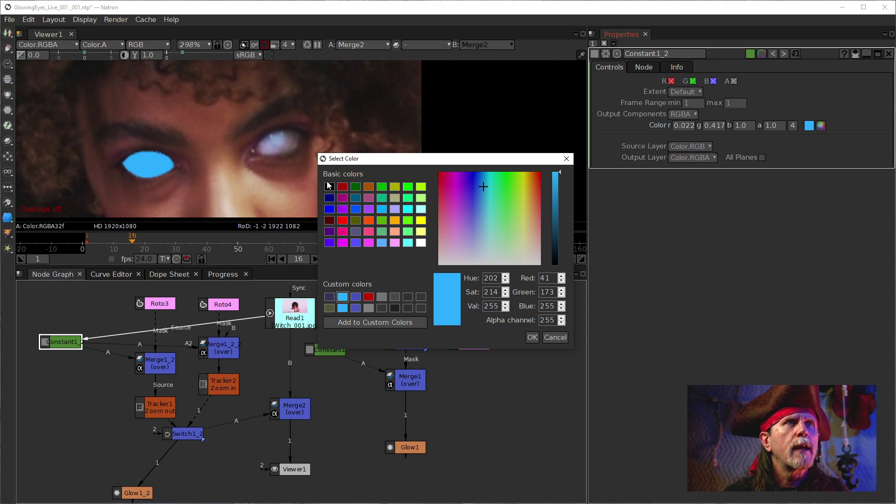
{"action": "left_click", "coordinate": [330, 186]}
{"action": "left_click", "coordinate": [532, 337]}
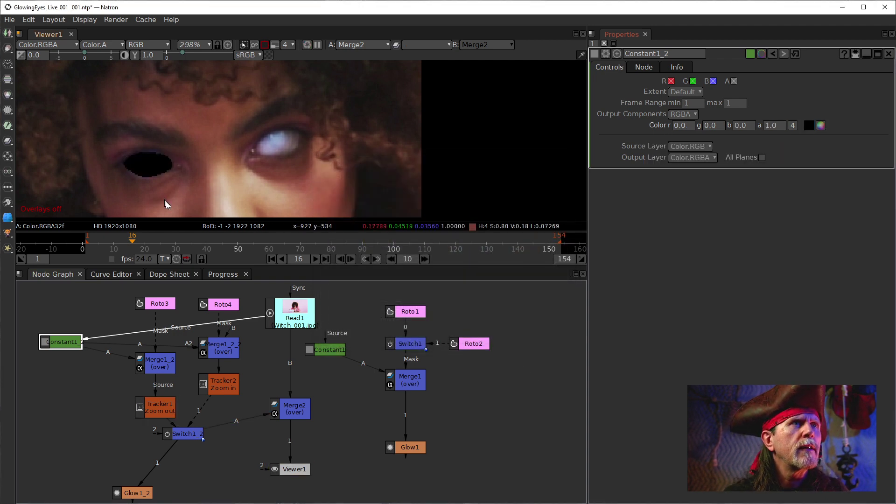
Insert a Blur node between Roto3 and the mask input of Merge1_2.
{"action": "left_click", "coordinate": [143, 370]}
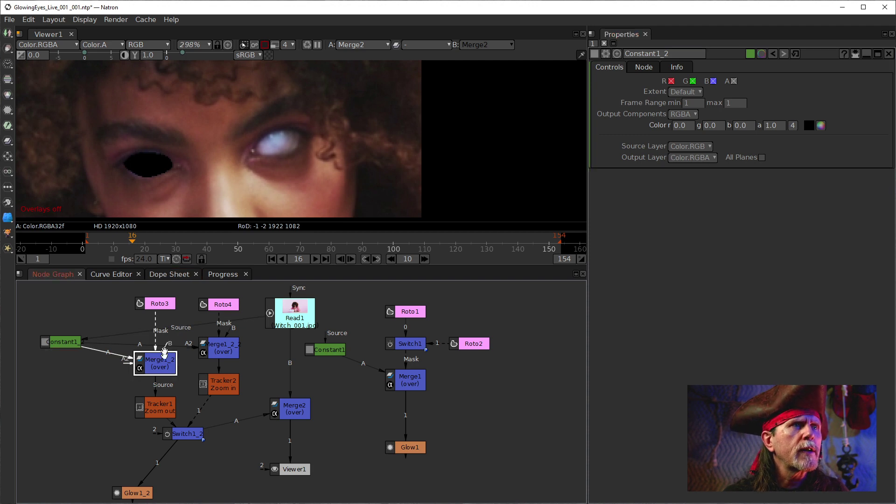
{"action": "left_click", "coordinate": [154, 304]}
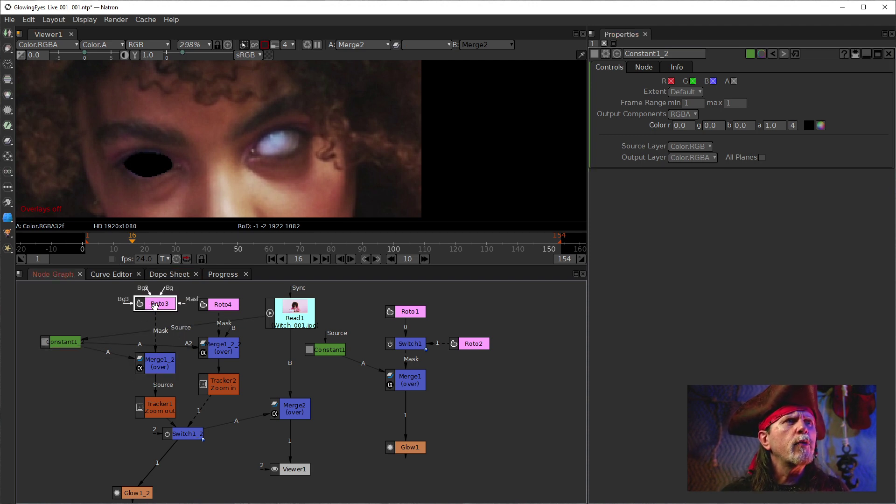
{"action": "double_click", "coordinate": [155, 304]}
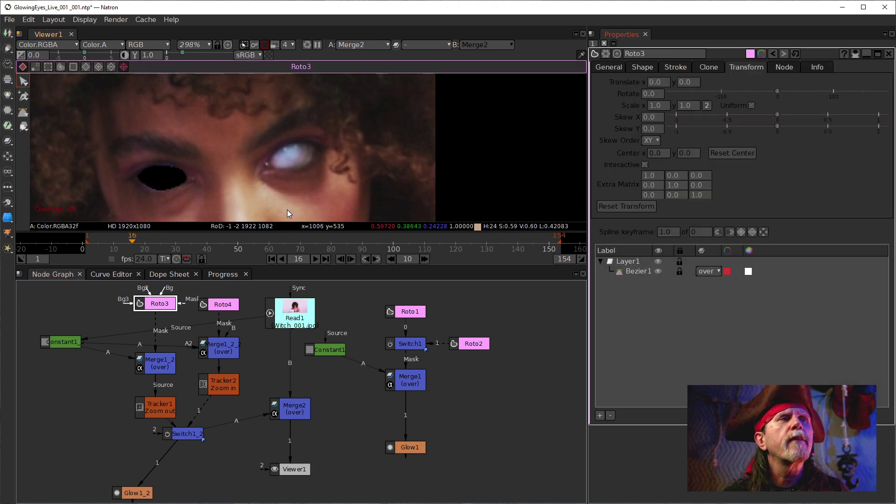
{"action": "left_click", "coordinate": [162, 307]}
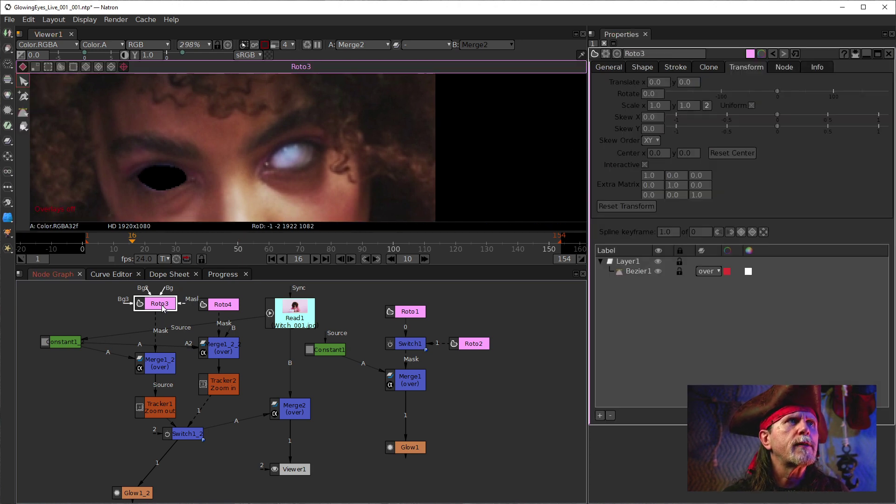
{"action": "key", "text": "Tab"}
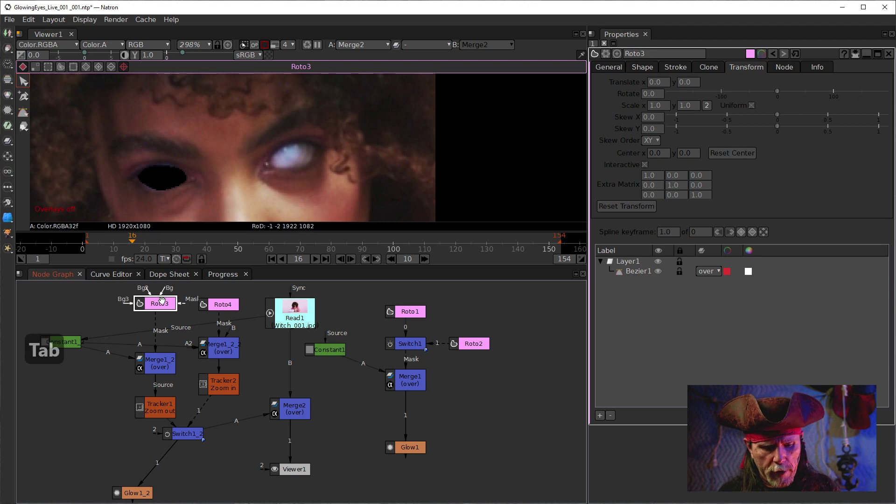
{"action": "type", "text": "blur"}
{"action": "key", "text": "Down"}
{"action": "key", "text": "Return"}
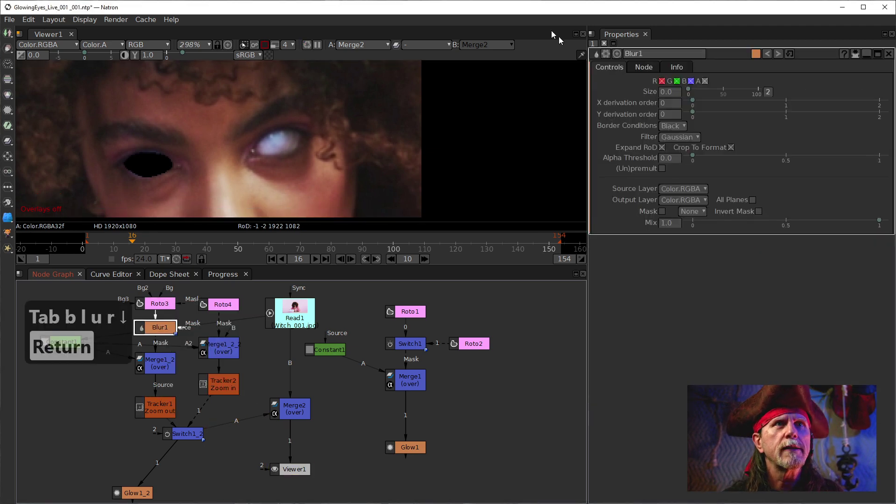
Set Blur1's size to 2.0, inspecting the eye's edge, and space Roto3 and Blur1 farther above Merge1_2.
{"action": "left_click", "coordinate": [662, 96]}
{"action": "scroll", "coordinate": [662, 96], "scroll_direction": "up", "scroll_amount": 1}
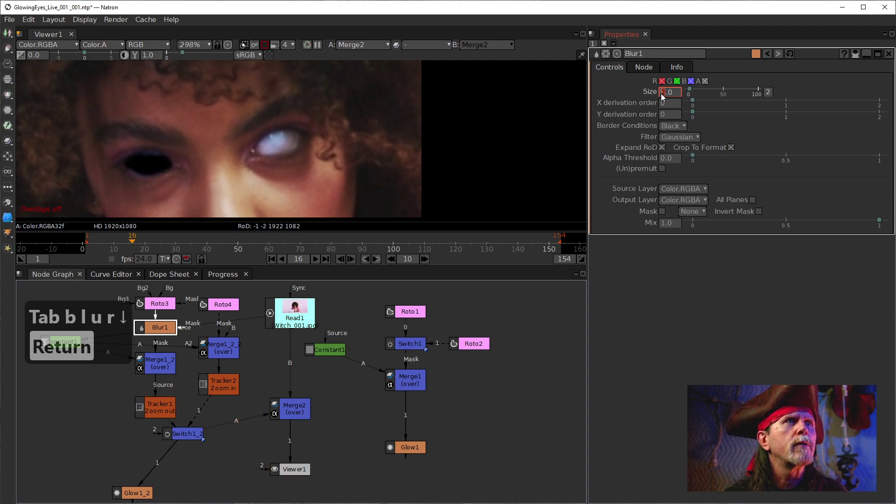
{"action": "scroll", "coordinate": [150, 181], "scroll_direction": "up", "scroll_amount": 3}
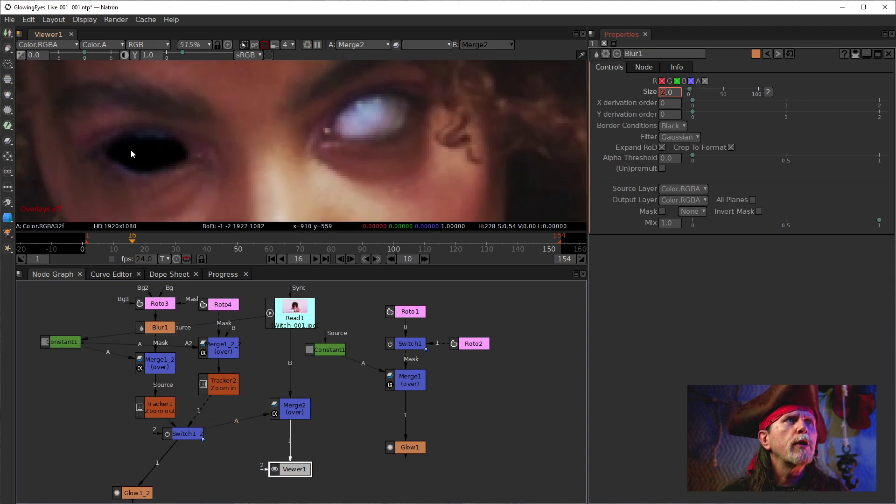
{"action": "left_click_drag", "start_coordinate": [137, 150], "coordinate": [175, 166]}
{"action": "scroll", "coordinate": [175, 167], "scroll_direction": "up", "scroll_amount": 2}
{"action": "left_click_drag", "start_coordinate": [264, 188], "coordinate": [228, 171]}
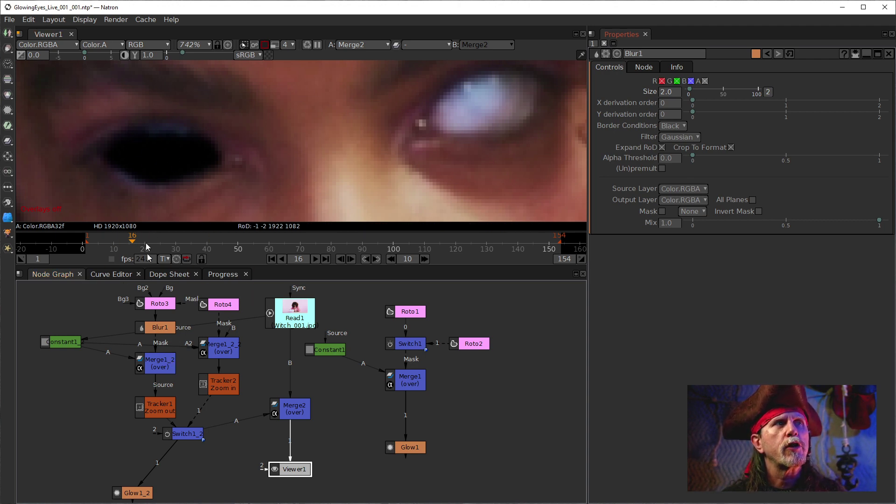
{"action": "left_click", "coordinate": [159, 323]}
{"action": "left_click_drag", "start_coordinate": [159, 322], "coordinate": [154, 357]}
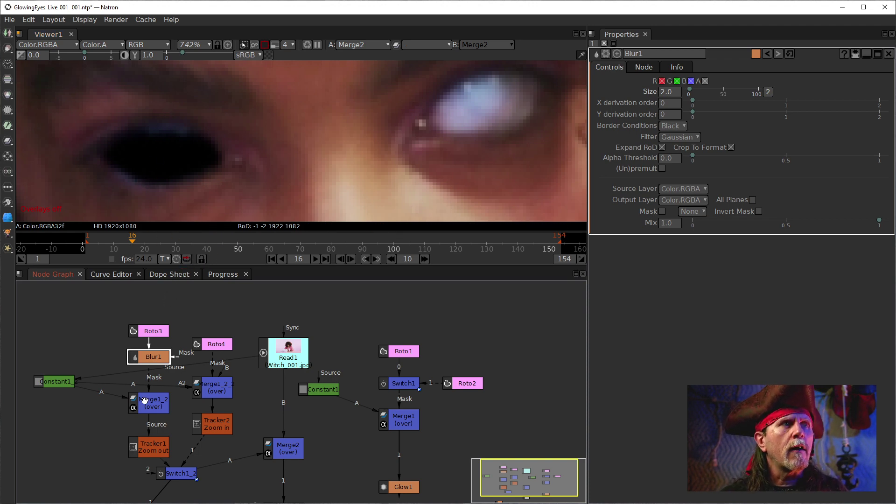
Select Roto3's Bezier1 shape and show the overlays in the viewer.
{"action": "left_click", "coordinate": [148, 332]}
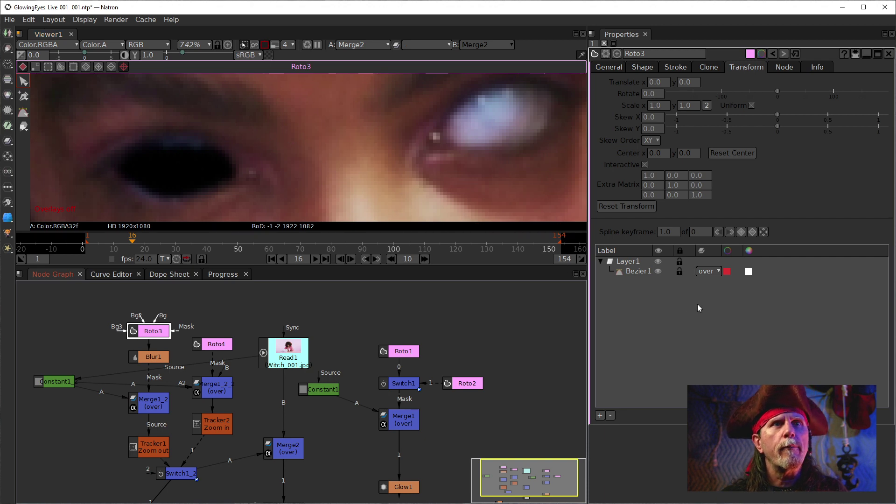
{"action": "left_click", "coordinate": [646, 272]}
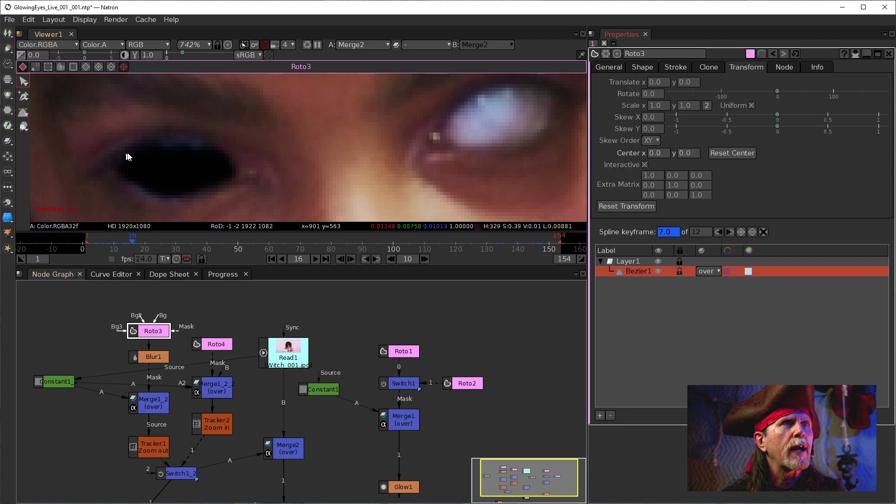
{"action": "double_click", "coordinate": [628, 275]}
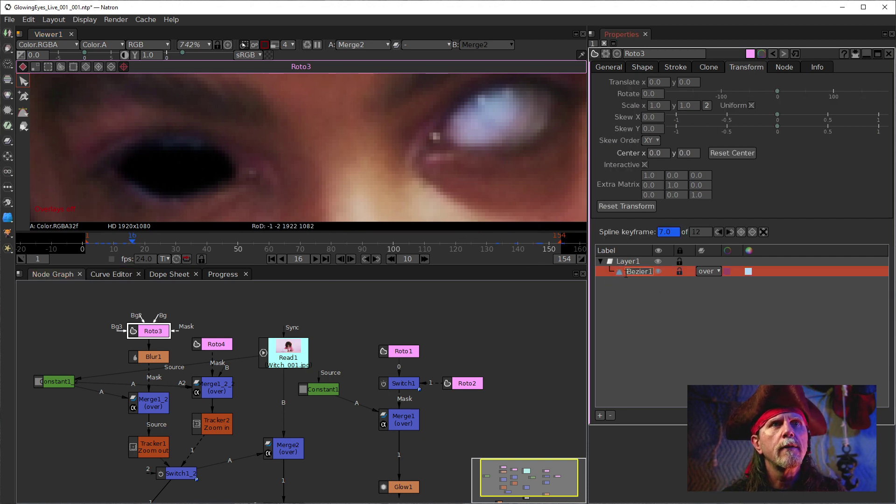
{"action": "right_click", "coordinate": [260, 175]}
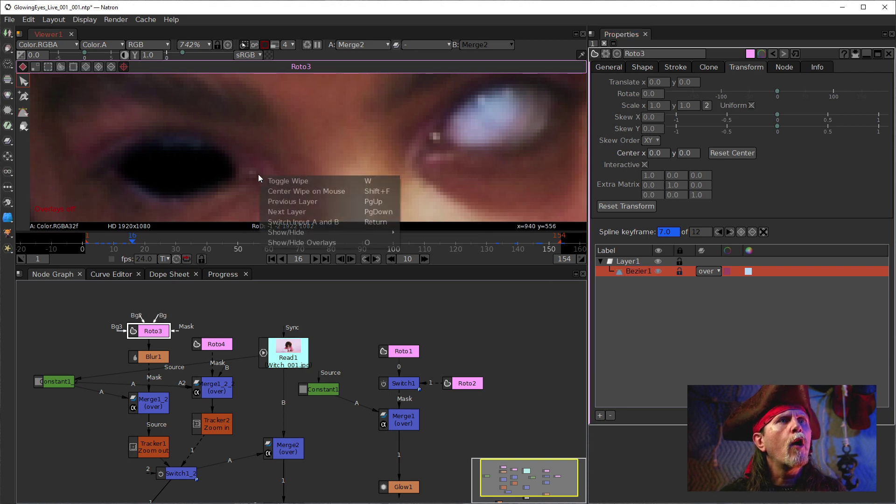
{"action": "left_click", "coordinate": [326, 245]}
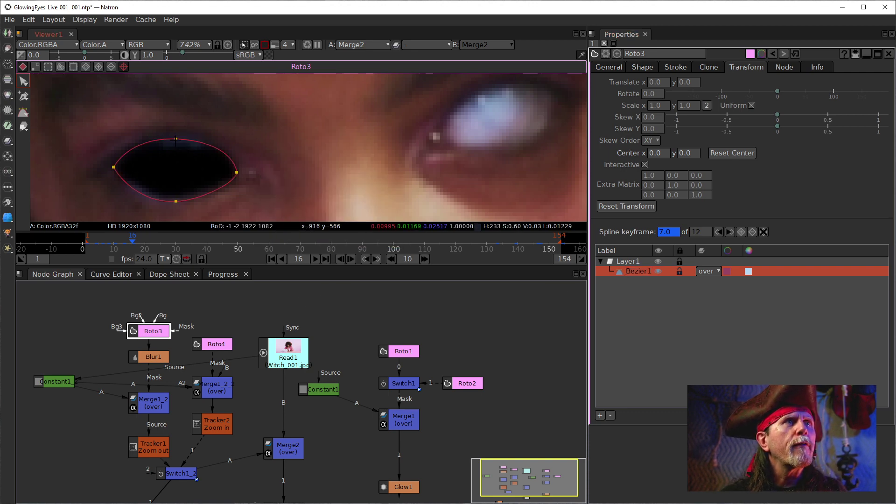
Nudge the upper and lower points of Roto3's Bezier1 shape slightly outward at frame 16.
{"action": "left_click", "coordinate": [176, 139]}
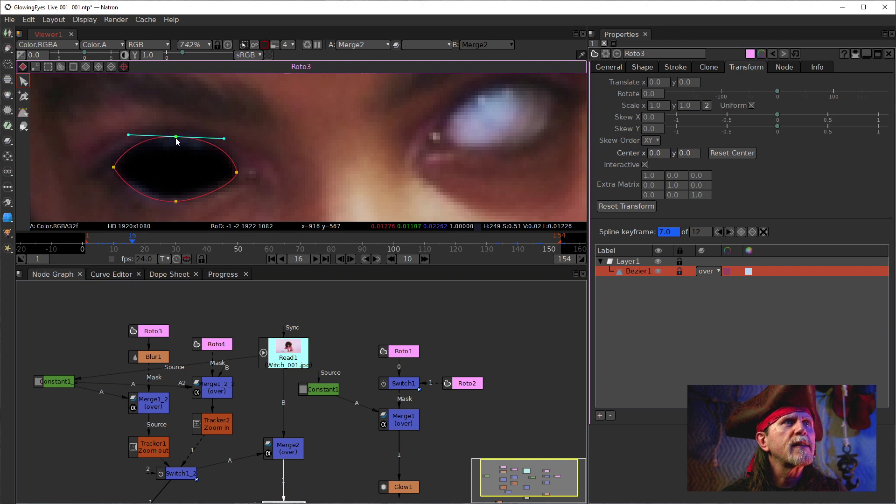
{"action": "left_click", "coordinate": [176, 201]}
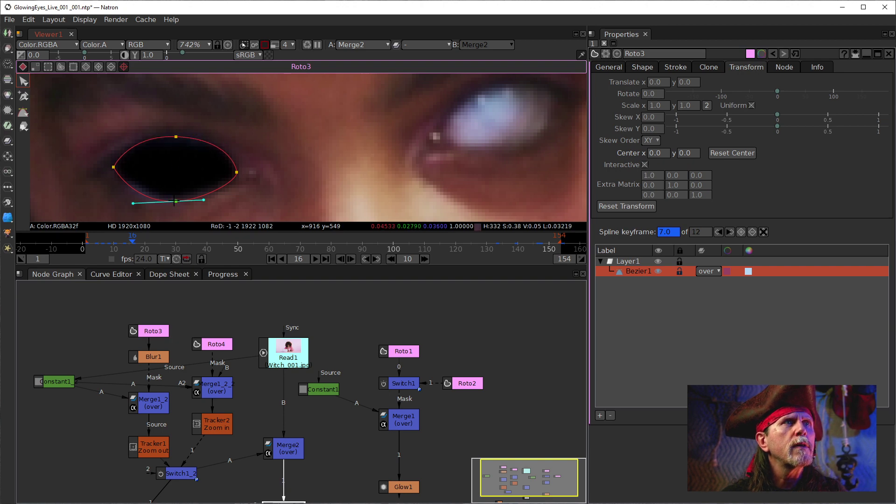
{"action": "left_click", "coordinate": [229, 206]}
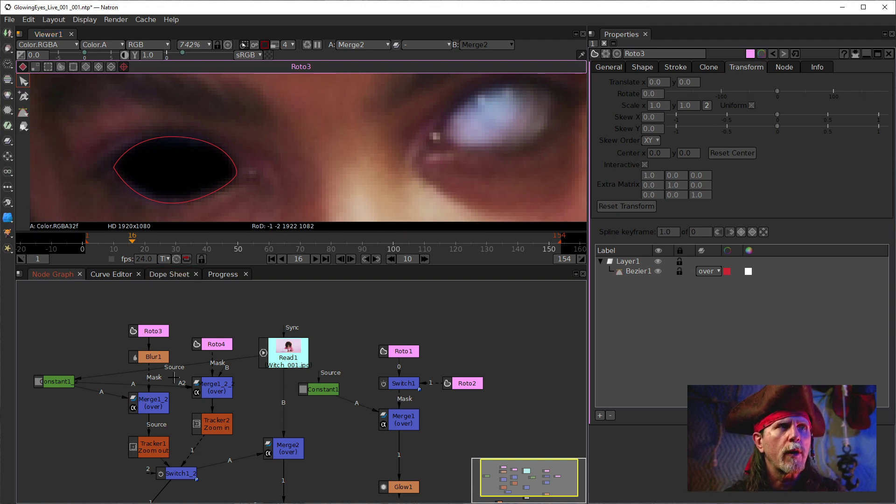
Select Roto3's Bezier1 shape and nudge its upper point slightly upward at the frame 13 keyframe.
{"action": "left_click", "coordinate": [143, 330]}
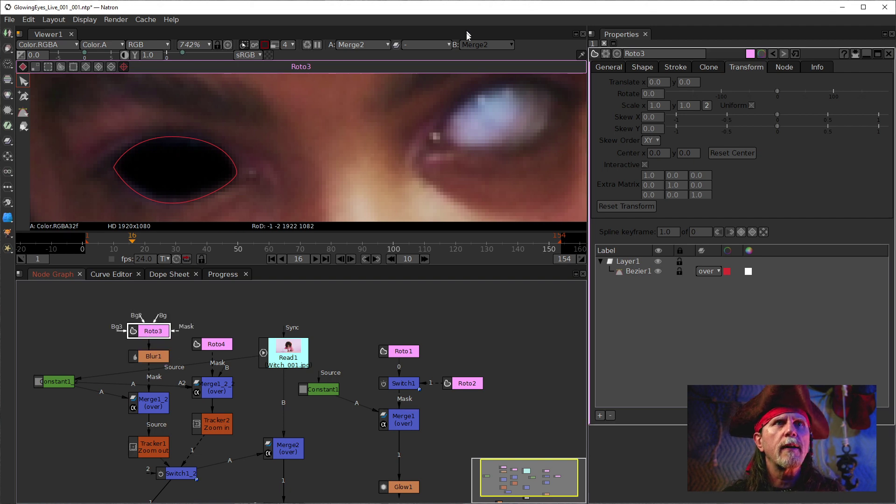
{"action": "left_click", "coordinate": [652, 275]}
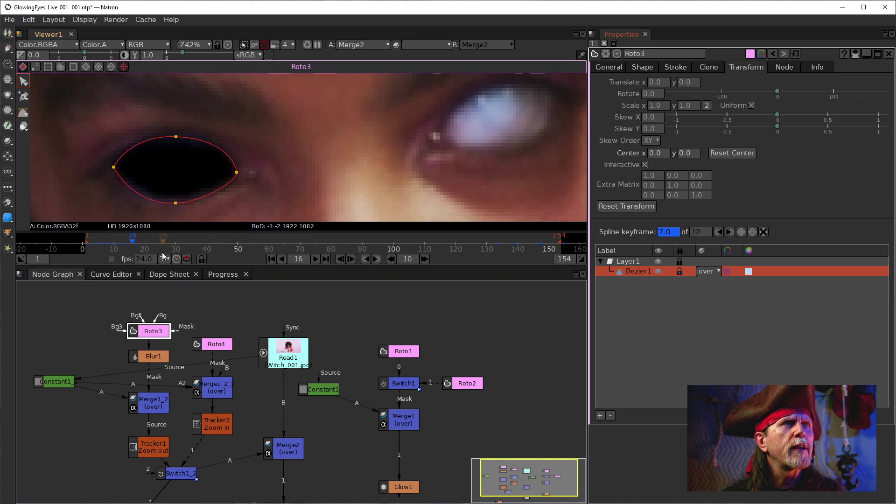
{"action": "left_click", "coordinate": [341, 261]}
{"action": "left_click", "coordinate": [341, 261]}
{"action": "left_click", "coordinate": [341, 260]}
{"action": "left_click", "coordinate": [340, 260]}
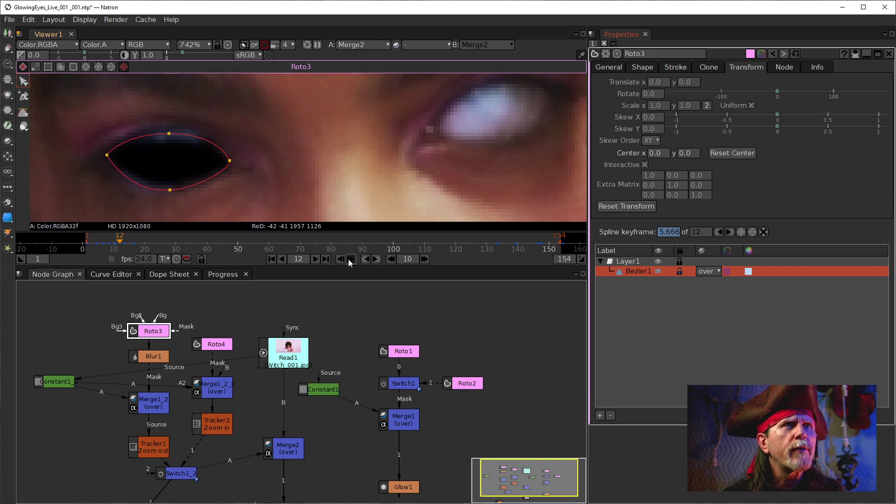
{"action": "left_click", "coordinate": [349, 259]}
{"action": "left_click_drag", "start_coordinate": [170, 134], "coordinate": [171, 130]}
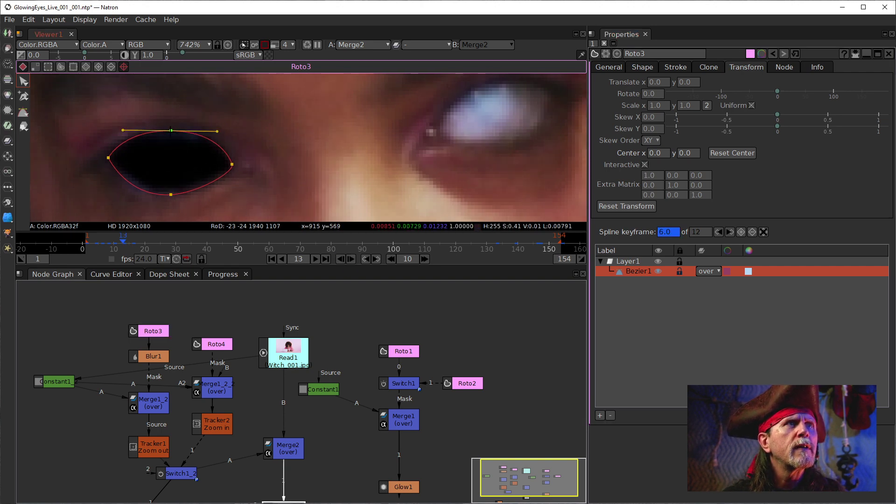
{"action": "scroll", "coordinate": [190, 140], "scroll_direction": "up", "scroll_amount": 5}
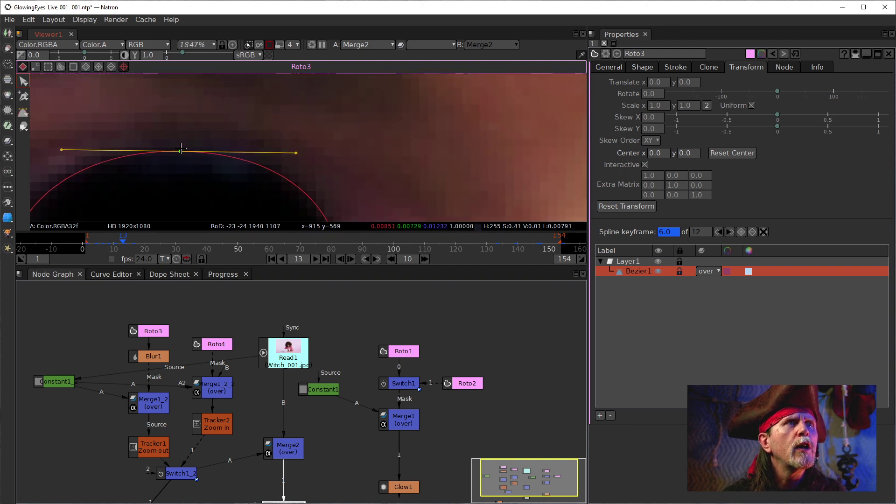
{"action": "left_click_drag", "start_coordinate": [180, 152], "coordinate": [184, 150]}
Lengthen the left tangent handle of Bezier1's lower point slightly at frame 13.
{"action": "left_click_drag", "start_coordinate": [204, 179], "coordinate": [268, 86]}
{"action": "left_click_drag", "start_coordinate": [214, 200], "coordinate": [251, 174]}
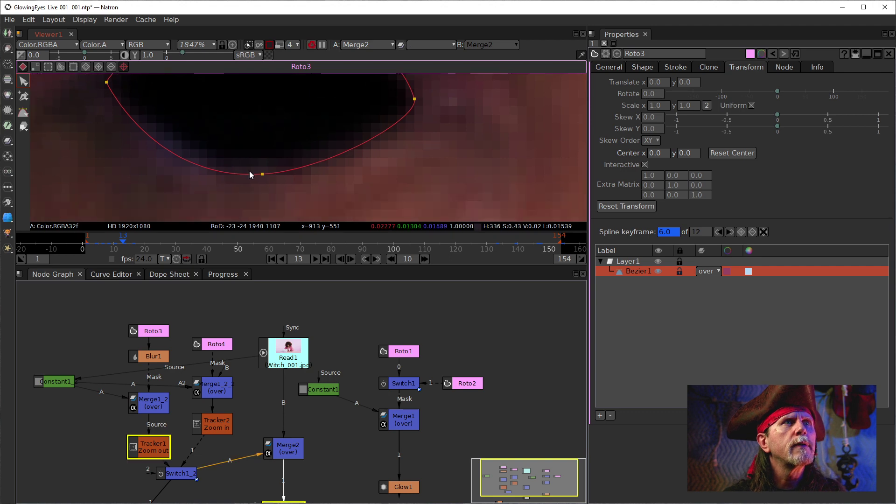
{"action": "left_click", "coordinate": [262, 174]}
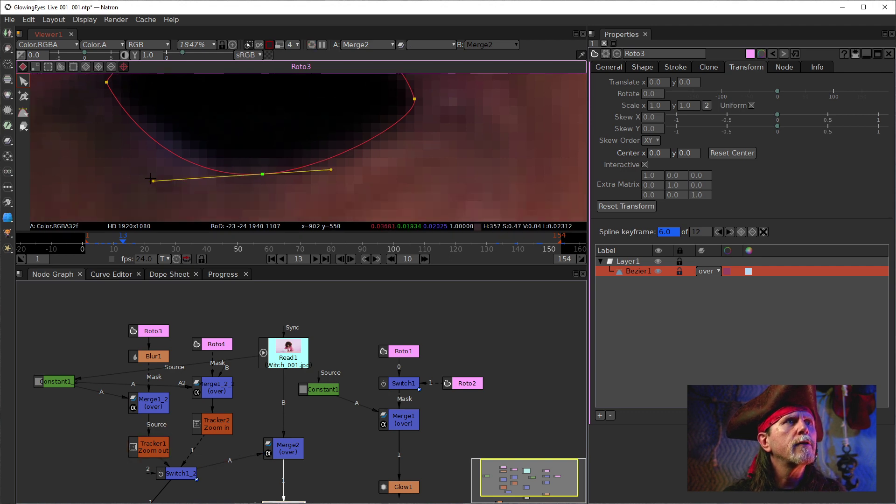
{"action": "left_click_drag", "start_coordinate": [152, 181], "coordinate": [146, 182]}
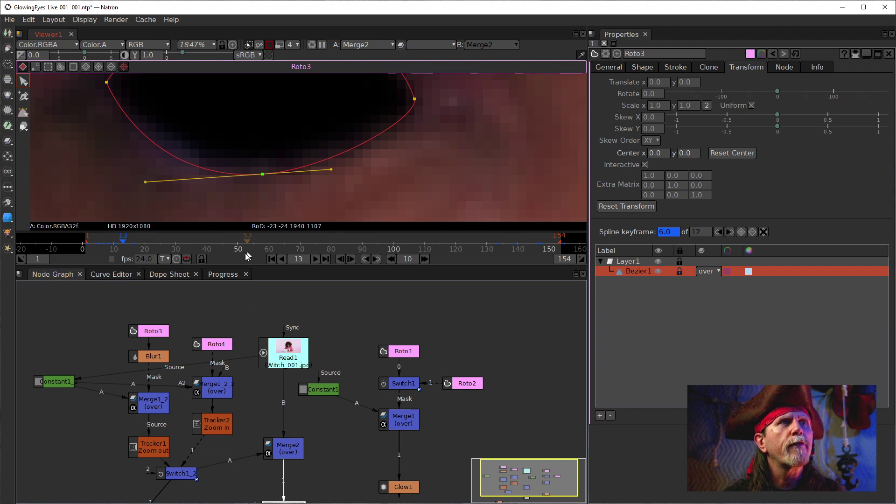
At the frame 10 keyframe, lengthen the left handle of Bezier1's lower point and raise the upper point toward the eyelid.
{"action": "left_click", "coordinate": [366, 259]}
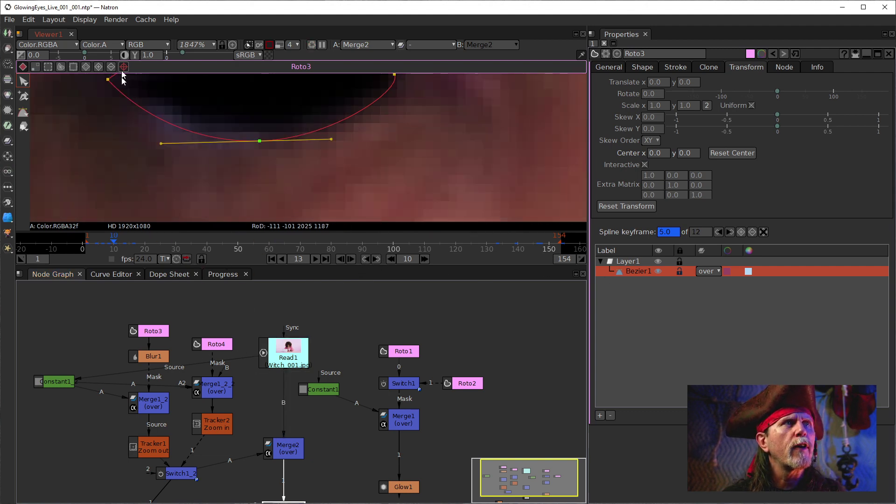
{"action": "left_click_drag", "start_coordinate": [168, 194], "coordinate": [139, 198]}
{"action": "left_click_drag", "start_coordinate": [260, 127], "coordinate": [247, 185]}
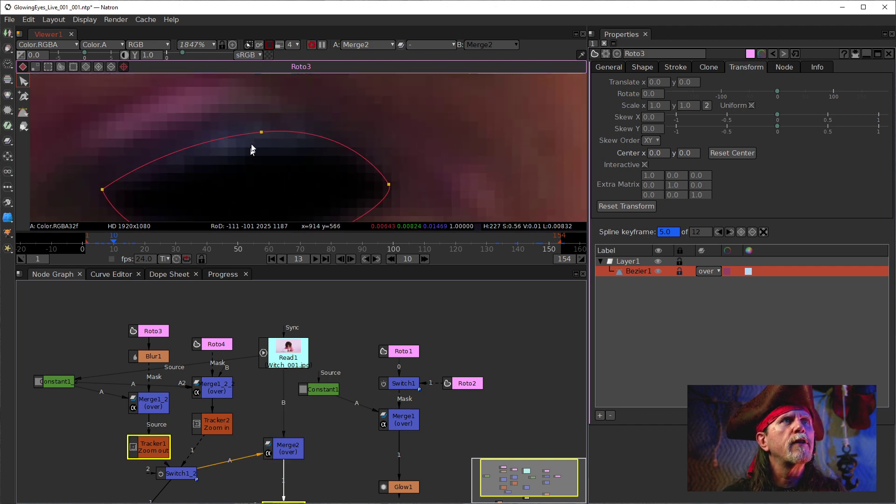
{"action": "left_click_drag", "start_coordinate": [262, 132], "coordinate": [260, 123]}
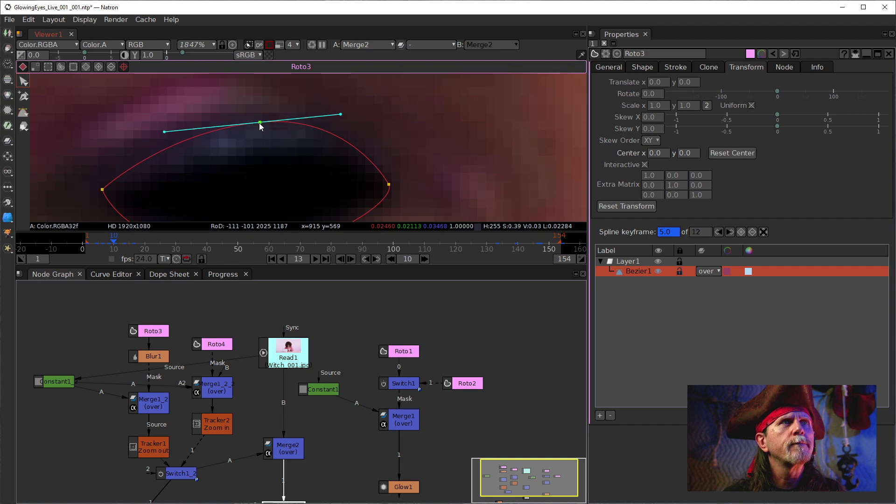
{"action": "key", "text": "ctrl+a"}
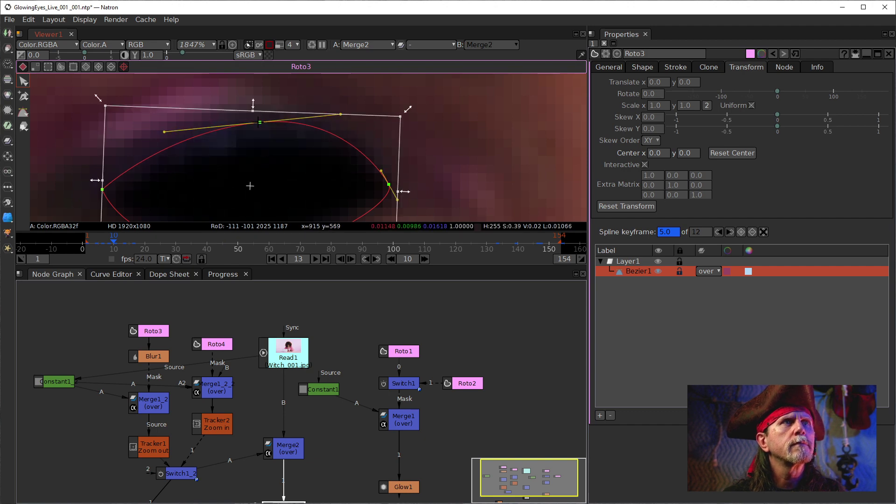
{"action": "left_click_drag", "start_coordinate": [260, 123], "coordinate": [259, 120]}
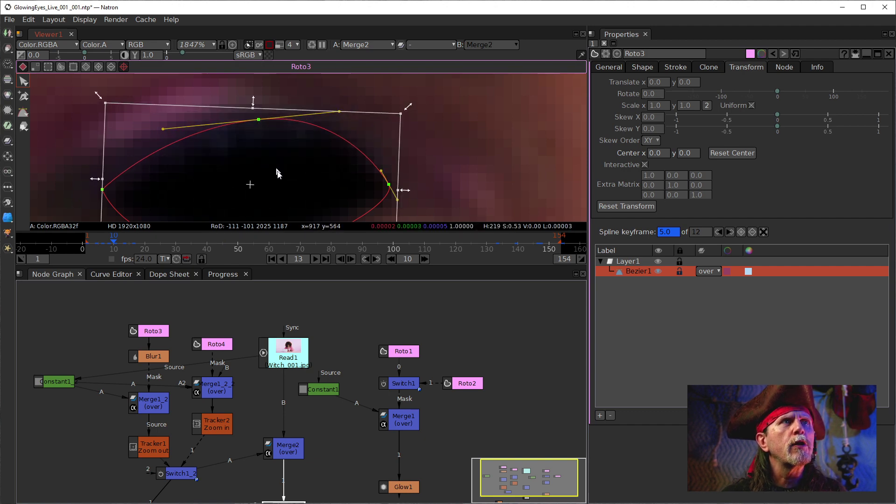
{"action": "left_click_drag", "start_coordinate": [447, 186], "coordinate": [434, 128]}
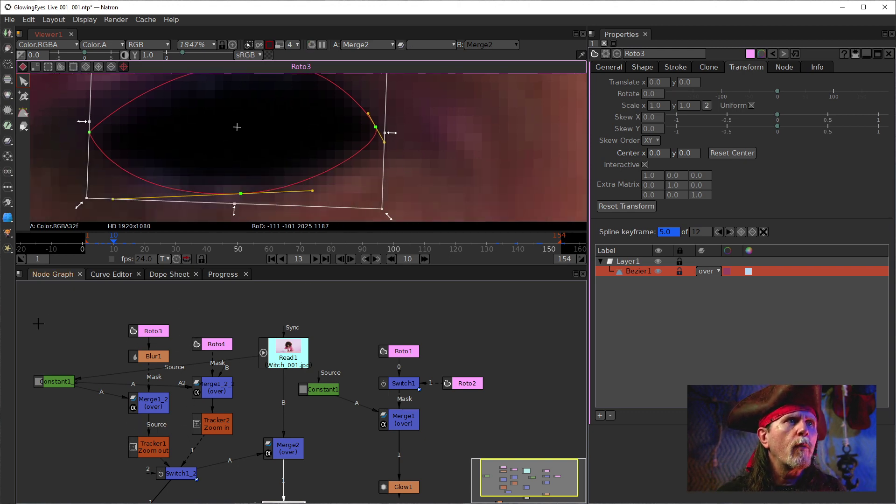
Move Roto3, Blur1 and Merge1_2 higher in the node graph and shift their Constant node up beside them.
{"action": "left_click_drag", "start_coordinate": [89, 306], "coordinate": [169, 372]}
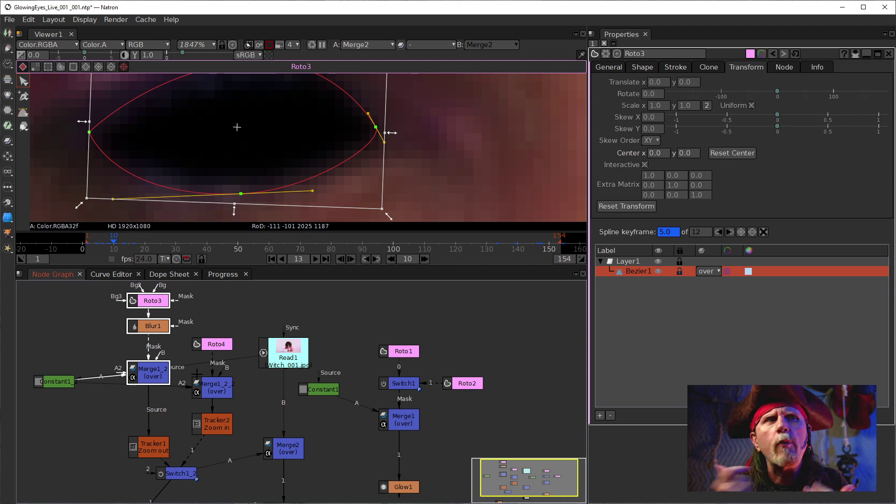
{"action": "left_click_drag", "start_coordinate": [55, 380], "coordinate": [47, 350]}
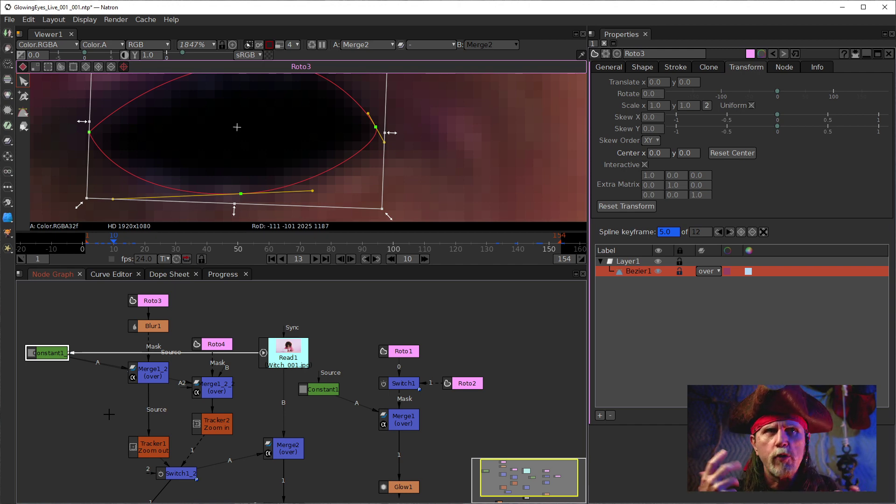
{"action": "left_click_drag", "start_coordinate": [358, 377], "coordinate": [301, 369]}
Show the original Read1 footage in the viewer and examine the eyes around frame 16.
{"action": "scroll", "coordinate": [304, 137], "scroll_direction": "down", "scroll_amount": 2}
{"action": "left_click_drag", "start_coordinate": [304, 137], "coordinate": [277, 172]}
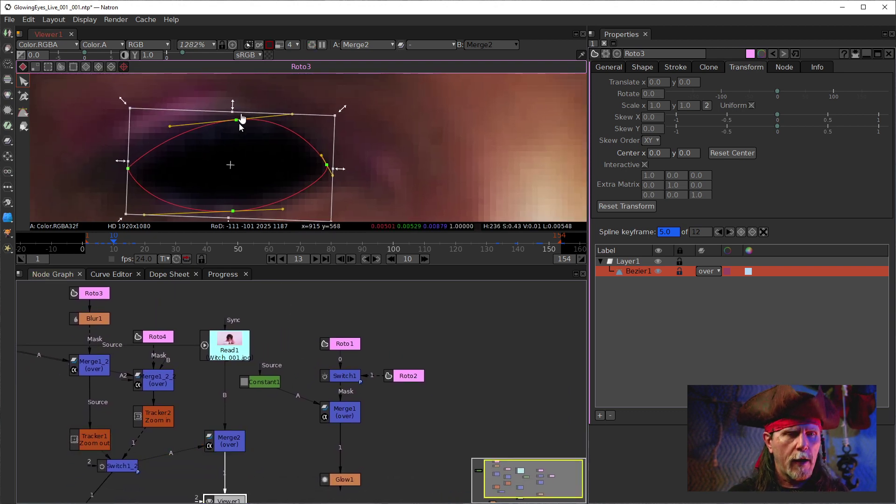
{"action": "left_click_drag", "start_coordinate": [226, 349], "coordinate": [222, 351]}
{"action": "key", "text": "1"}
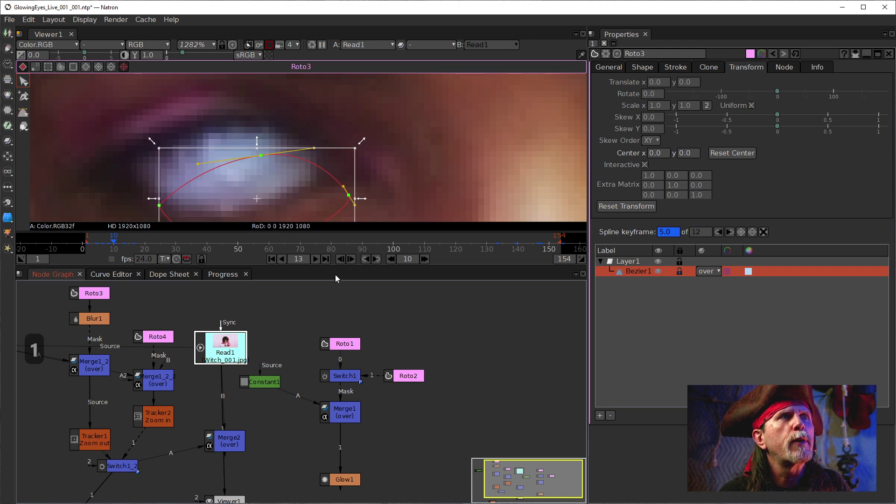
{"action": "scroll", "coordinate": [458, 131], "scroll_direction": "down", "scroll_amount": 3}
{"action": "left_click_drag", "start_coordinate": [481, 138], "coordinate": [297, 173]}
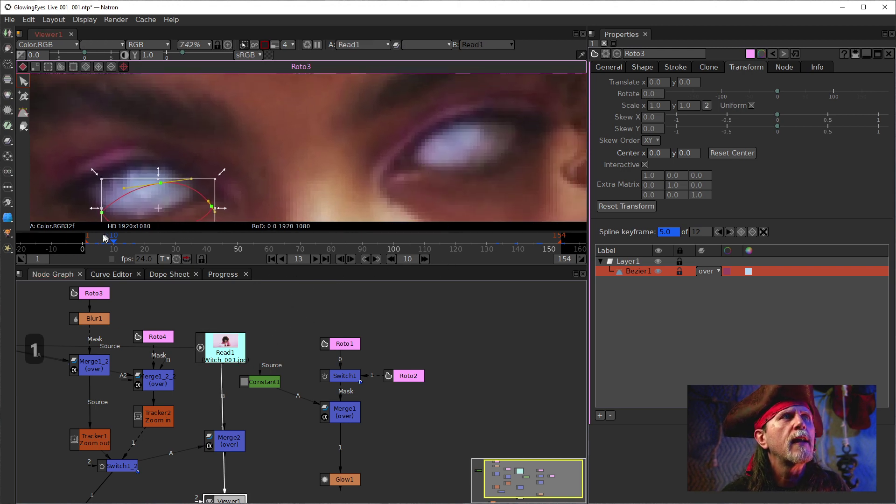
{"action": "left_click_drag", "start_coordinate": [99, 241], "coordinate": [131, 242]}
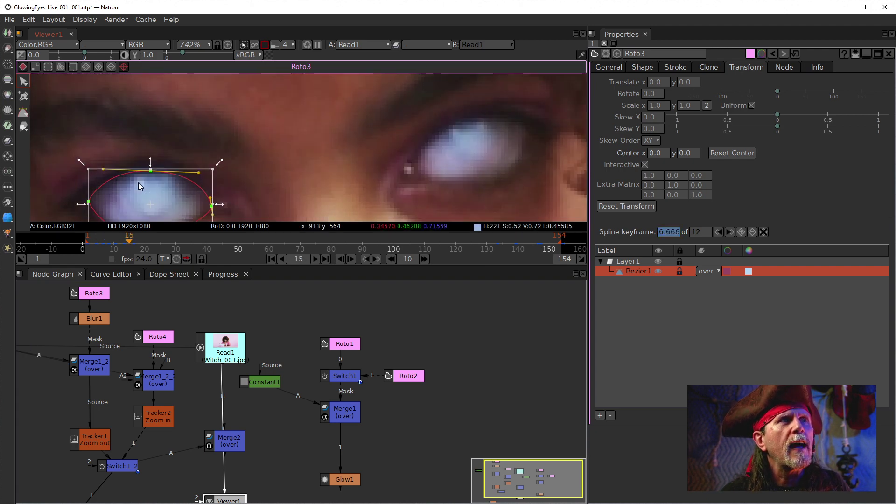
{"action": "left_click", "coordinate": [133, 248]}
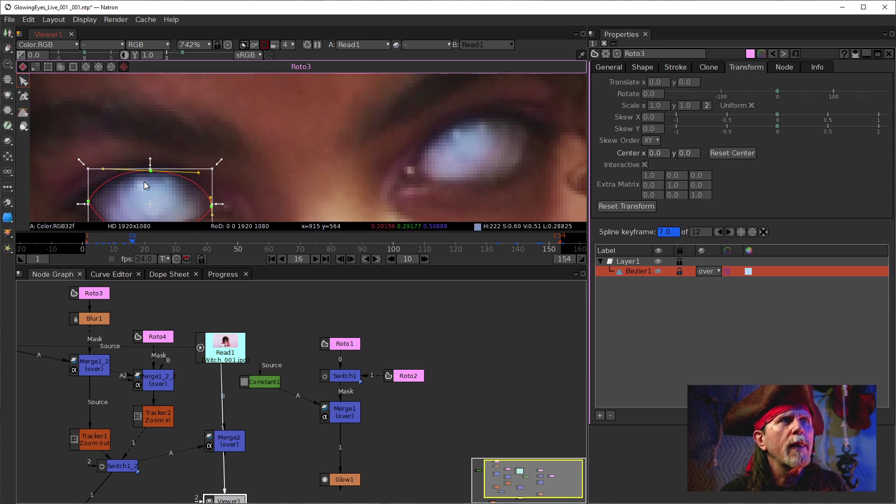
Add a Radial node to an empty area of the node graph near Tracker1.
{"action": "left_click_drag", "start_coordinate": [83, 417], "coordinate": [314, 367]}
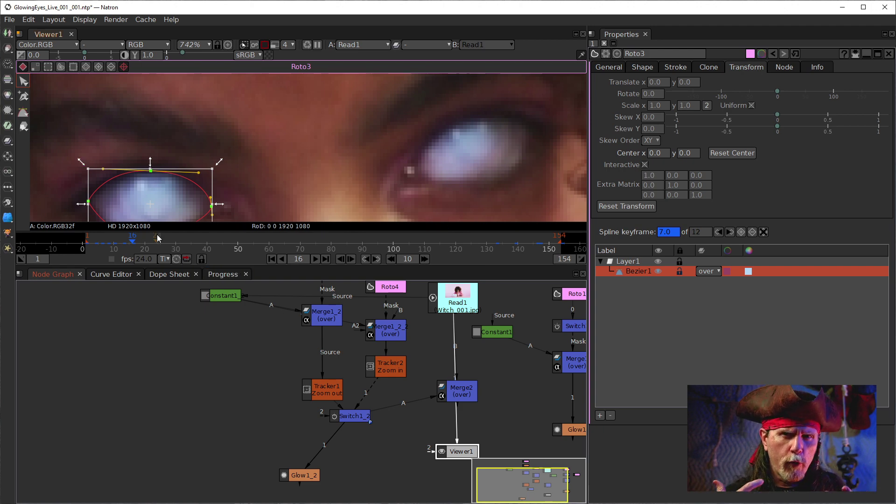
{"action": "left_click_drag", "start_coordinate": [327, 386], "coordinate": [328, 385]}
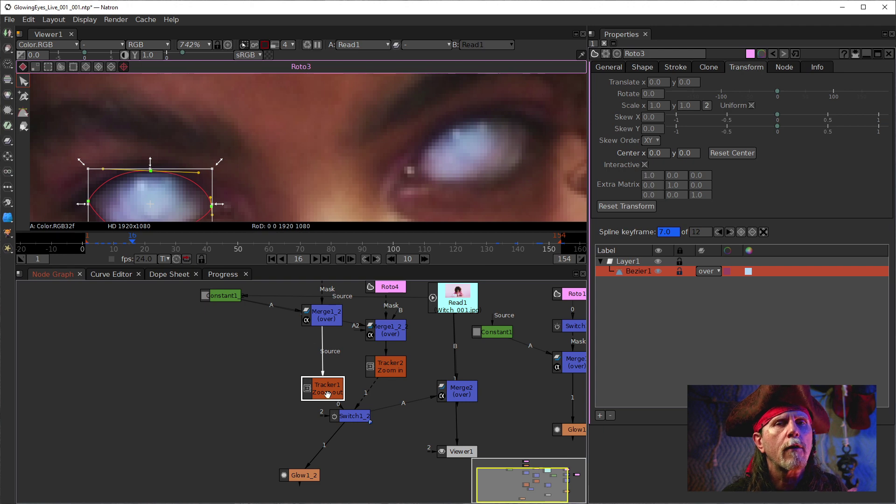
{"action": "left_click", "coordinate": [251, 344]}
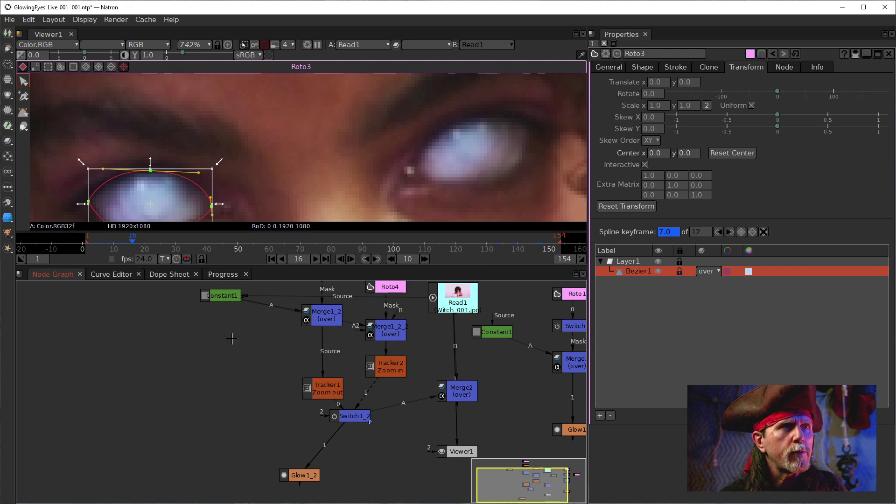
{"action": "key", "text": "Tab"}
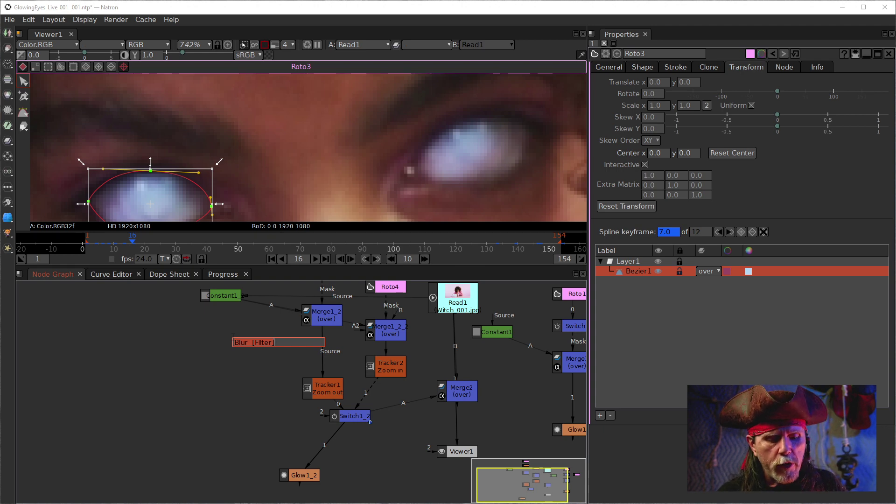
{"action": "type", "text": "r"}
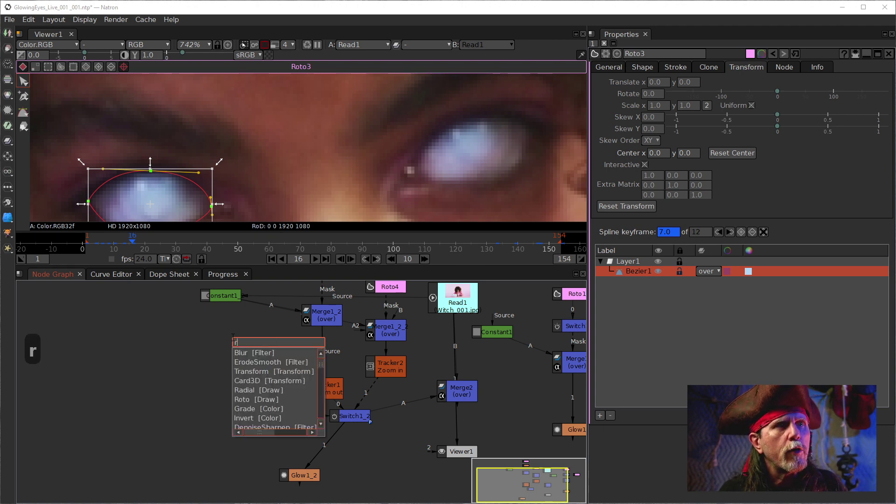
{"action": "type", "text": "at"}
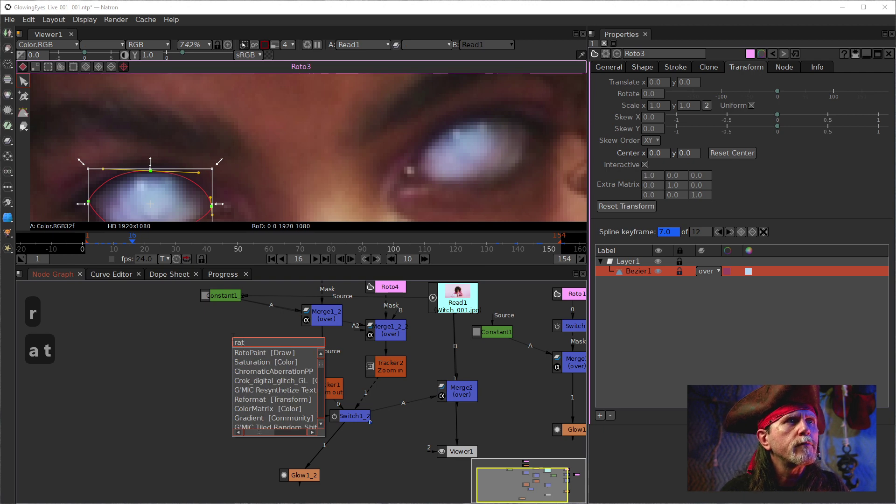
{"action": "key", "text": "BackSpace"}
{"action": "type", "text": "d"}
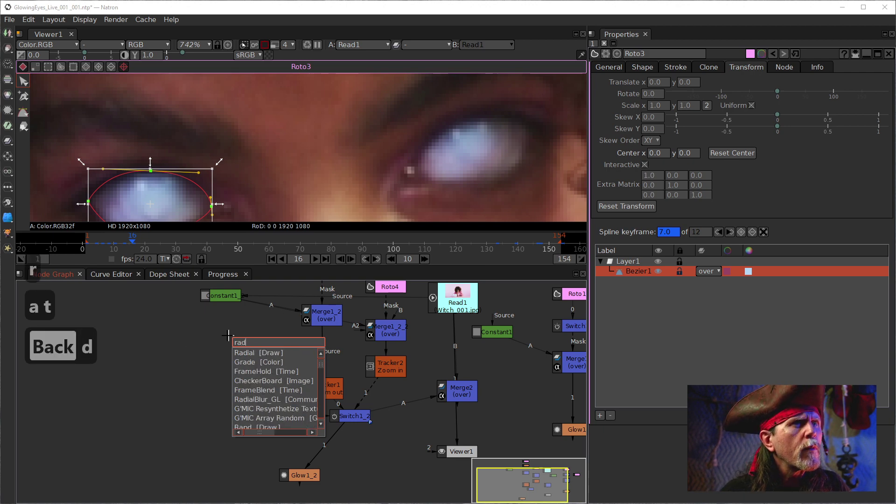
{"action": "left_click", "coordinate": [255, 355]}
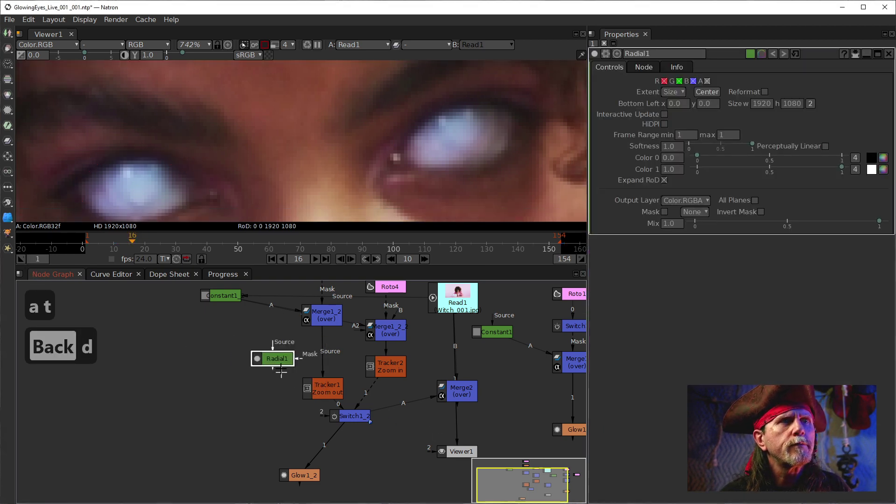
Connect Radial1's Source input to Read1 and place the node to the left of Tracker1.
{"action": "mouse_move", "coordinate": [271, 358]}
{"action": "left_mouse_down"}
{"action": "mouse_move", "coordinate": [255, 430]}
{"action": "mouse_move", "coordinate": [458, 408]}
{"action": "mouse_move", "coordinate": [458, 395]}
{"action": "mouse_move", "coordinate": [469, 395]}
{"action": "left_mouse_up"}
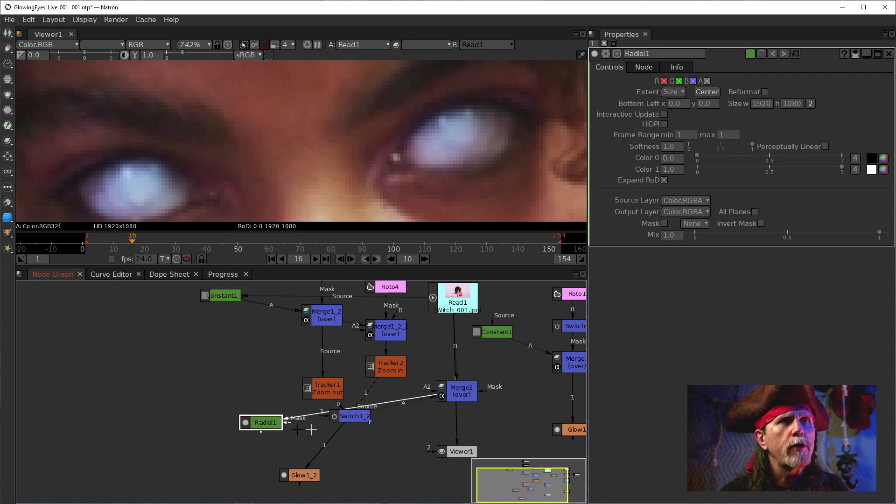
{"action": "left_click_drag", "start_coordinate": [259, 425], "coordinate": [434, 312]}
{"action": "left_click", "coordinate": [320, 441]}
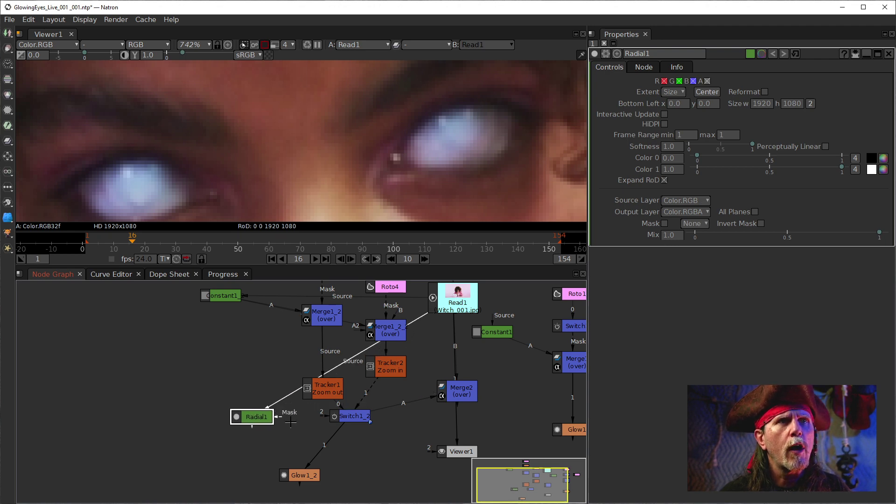
{"action": "left_click_drag", "start_coordinate": [251, 418], "coordinate": [243, 396]}
Show Radial1 in the viewer and shrink its extent rectangle by pulling the lower-right corner inward.
{"action": "left_click_drag", "start_coordinate": [460, 436], "coordinate": [310, 416]}
{"action": "left_click", "coordinate": [241, 391]}
{"action": "key", "text": "1"}
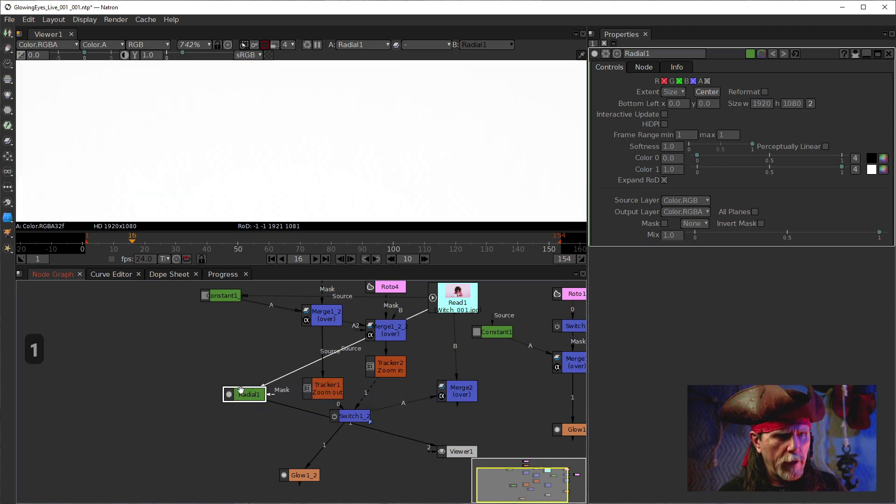
{"action": "scroll", "coordinate": [266, 159], "scroll_direction": "down", "scroll_amount": 10}
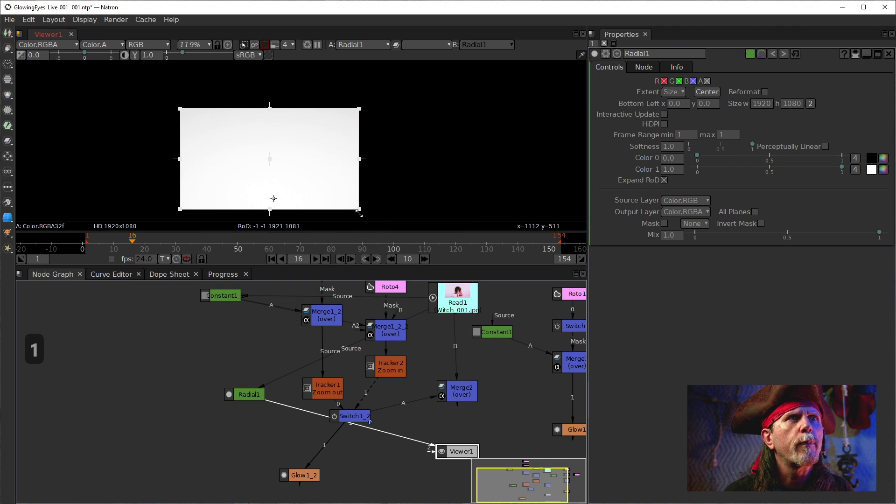
{"action": "left_click_drag", "start_coordinate": [358, 210], "coordinate": [260, 182]}
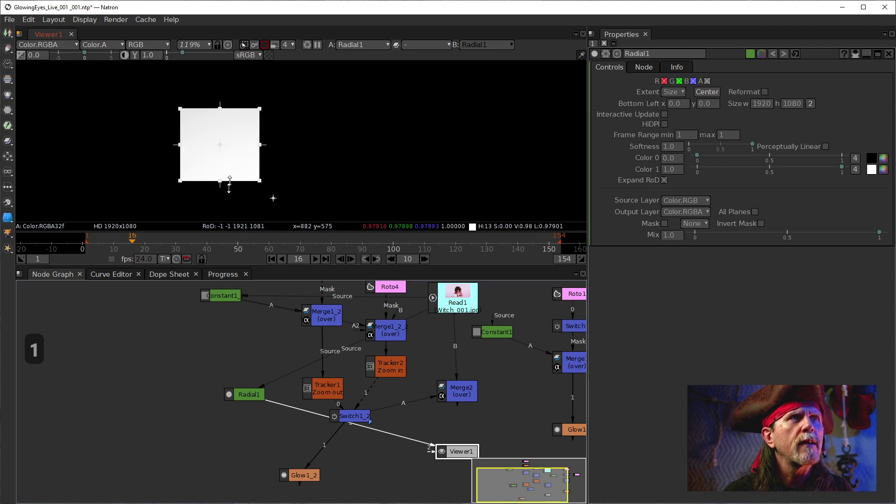
{"action": "left_click", "coordinate": [249, 394]}
{"action": "mouse_move", "coordinate": [301, 361]}
{"action": "left_mouse_down"}
{"action": "mouse_move", "coordinate": [303, 378]}
{"action": "mouse_move", "coordinate": [312, 358]}
{"action": "left_mouse_up"}
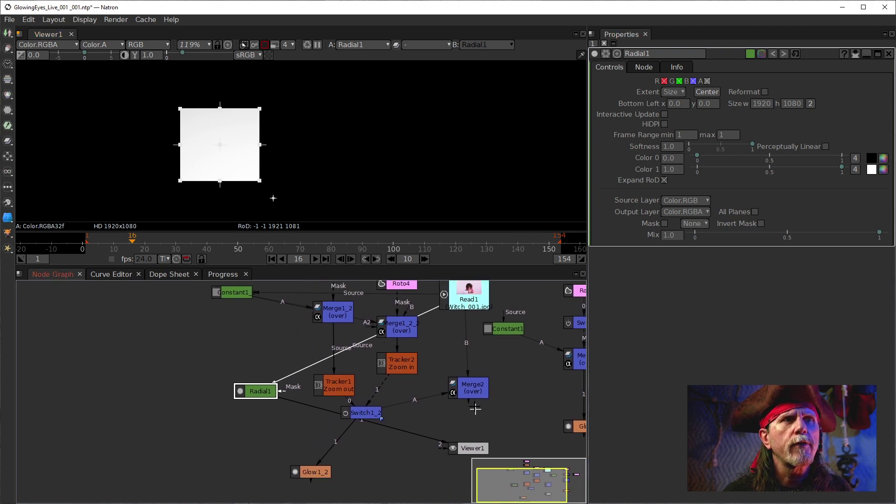
Connect the viewer to Merge2 and turn off the region of interest to show the whole composited frame.
{"action": "left_click_drag", "start_coordinate": [404, 435], "coordinate": [469, 401]}
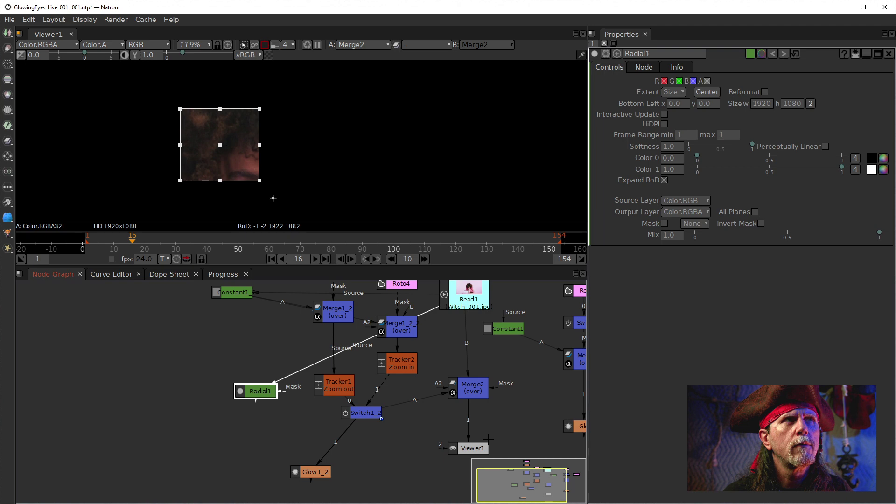
{"action": "left_click", "coordinate": [265, 45]}
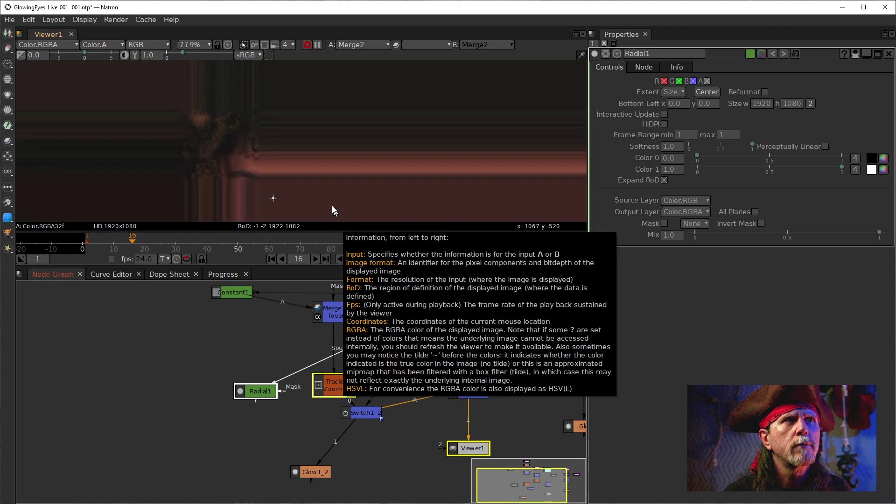
{"action": "scroll", "coordinate": [326, 197], "scroll_direction": "down", "scroll_amount": 4}
{"action": "left_click_drag", "start_coordinate": [334, 199], "coordinate": [327, 142]}
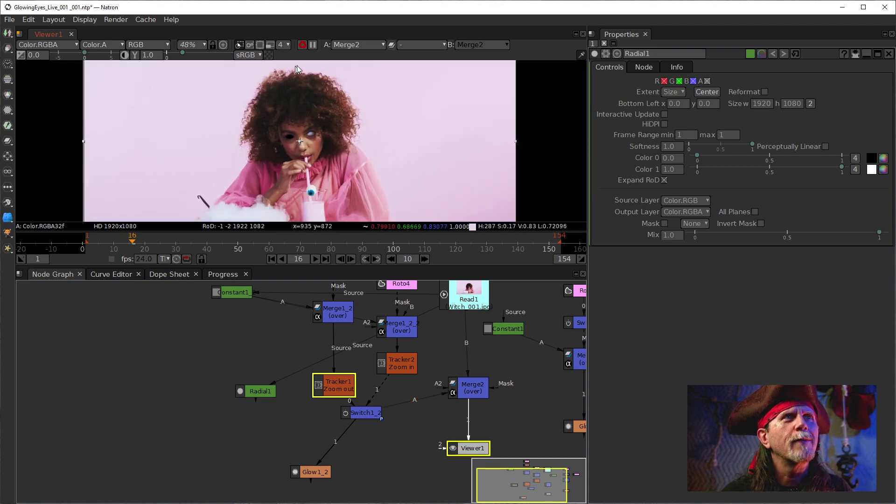
Limit the viewer to its region of interest again and resize that region around the woman's face and both eyes.
{"action": "left_click", "coordinate": [260, 44]}
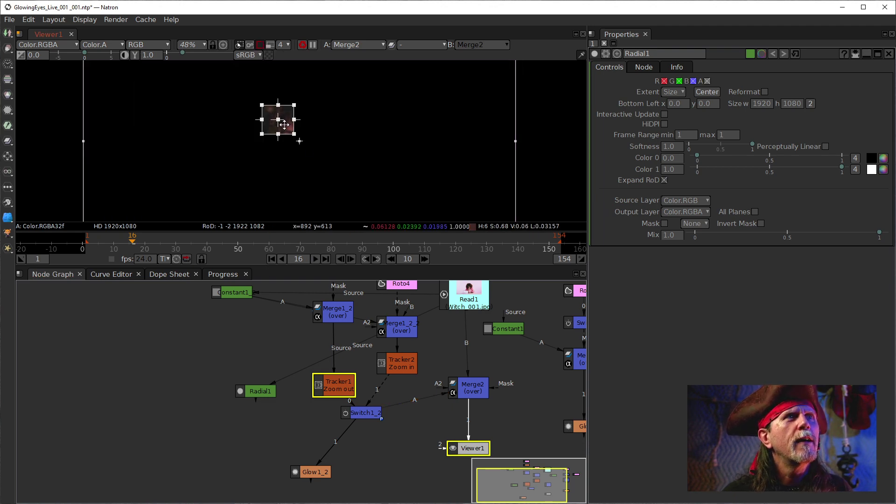
{"action": "left_click_drag", "start_coordinate": [287, 131], "coordinate": [349, 174]}
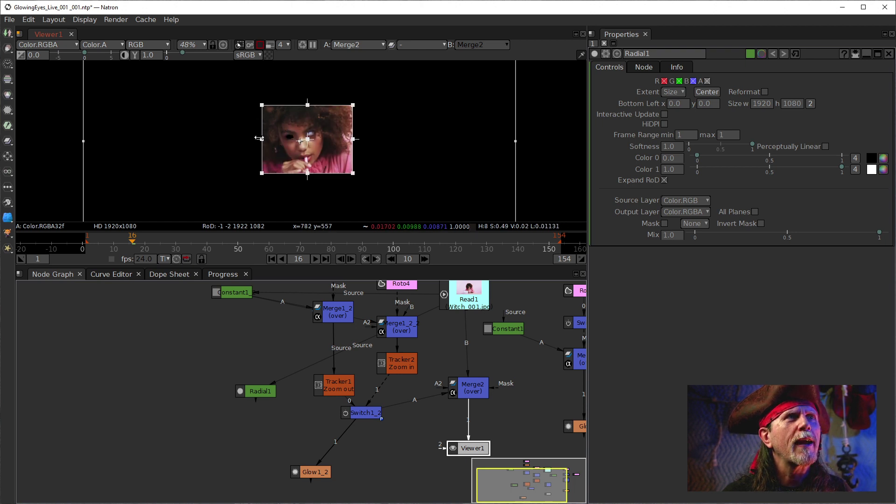
{"action": "left_click_drag", "start_coordinate": [262, 139], "coordinate": [254, 138]}
{"action": "left_click_drag", "start_coordinate": [304, 173], "coordinate": [303, 161]}
Shrink Radial1's extent over the black eye to about 271 by 250 pixels, with its bottom-left corner at about x 738, y 490.
{"action": "scroll", "coordinate": [550, 165], "scroll_direction": "down", "scroll_amount": 5}
{"action": "left_click_drag", "start_coordinate": [548, 176], "coordinate": [483, 170]}
{"action": "left_click", "coordinate": [269, 401]}
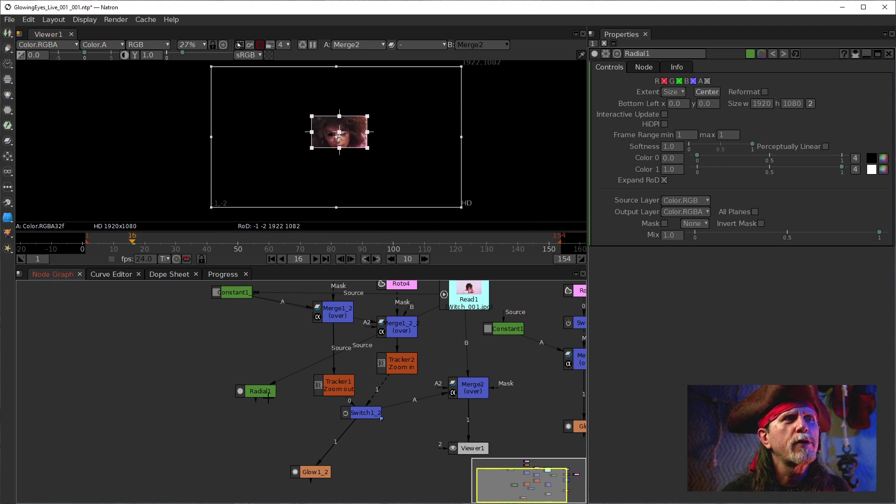
{"action": "left_click_drag", "start_coordinate": [463, 208], "coordinate": [333, 134]}
{"action": "scroll", "coordinate": [341, 149], "scroll_direction": "up", "scroll_amount": 6}
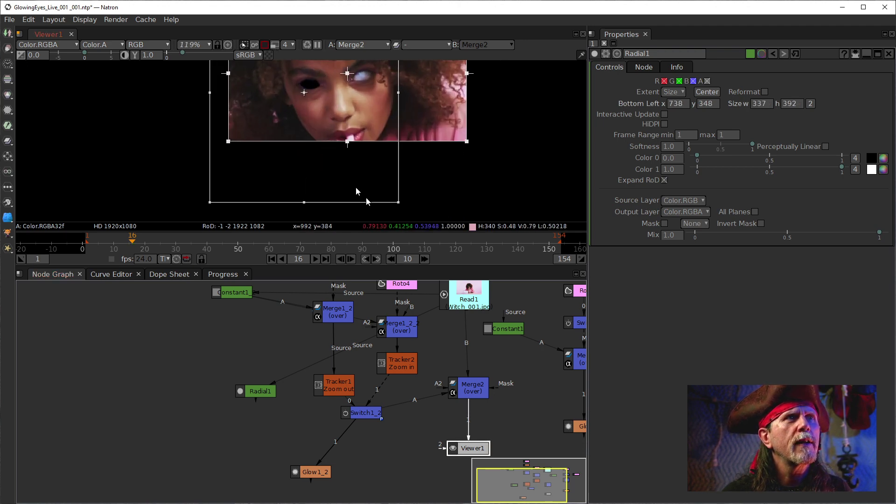
{"action": "left_click_drag", "start_coordinate": [399, 203], "coordinate": [362, 123]}
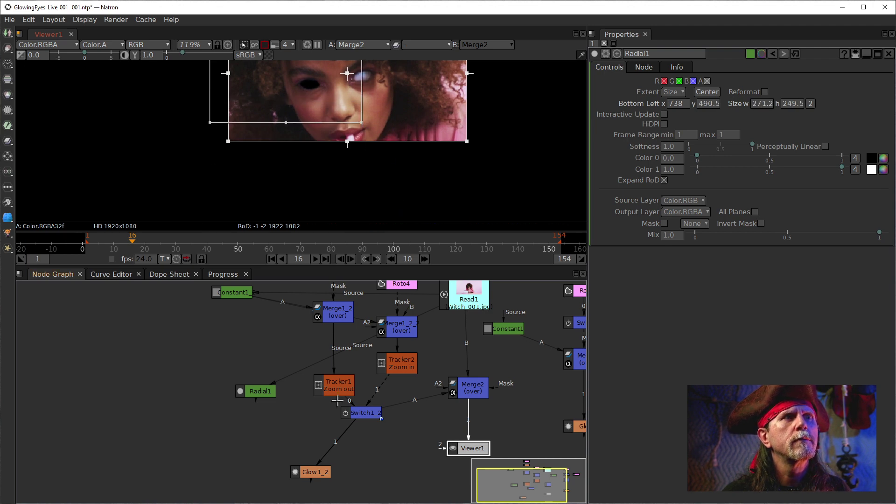
Select the Glow1_2 node below Switch1_2 in the node graph.
{"action": "left_click", "coordinate": [315, 471]}
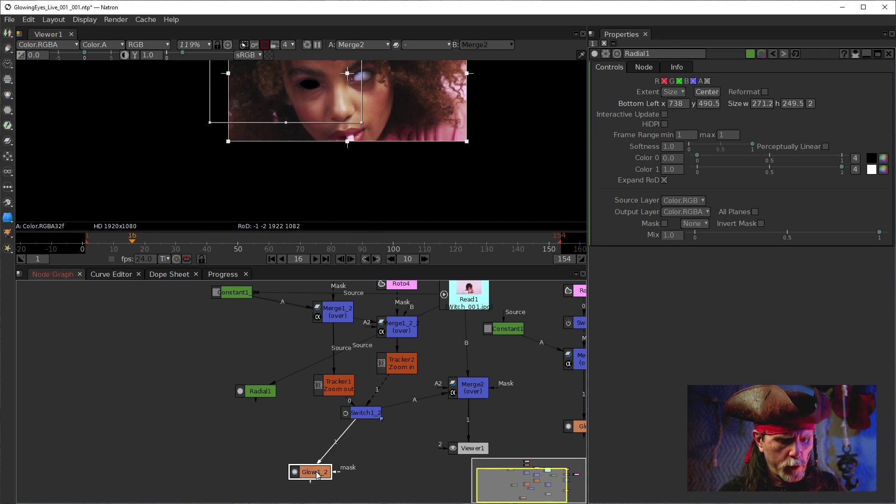
Display the output of Switch1_2 and of Radial1 in the viewer.
{"action": "key", "text": "1"}
{"action": "left_click", "coordinate": [351, 414]}
{"action": "key", "text": "1"}
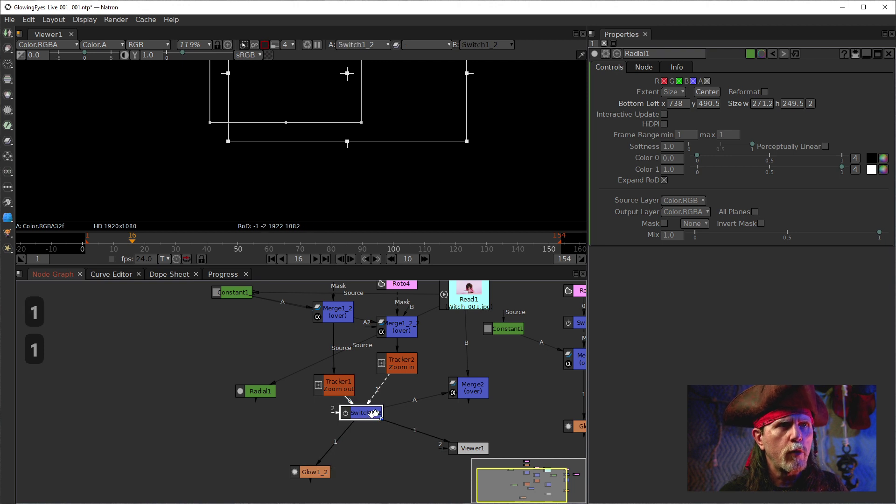
{"action": "left_click", "coordinate": [262, 393]}
{"action": "key", "text": "1"}
{"action": "left_click_drag", "start_coordinate": [322, 93], "coordinate": [327, 123]}
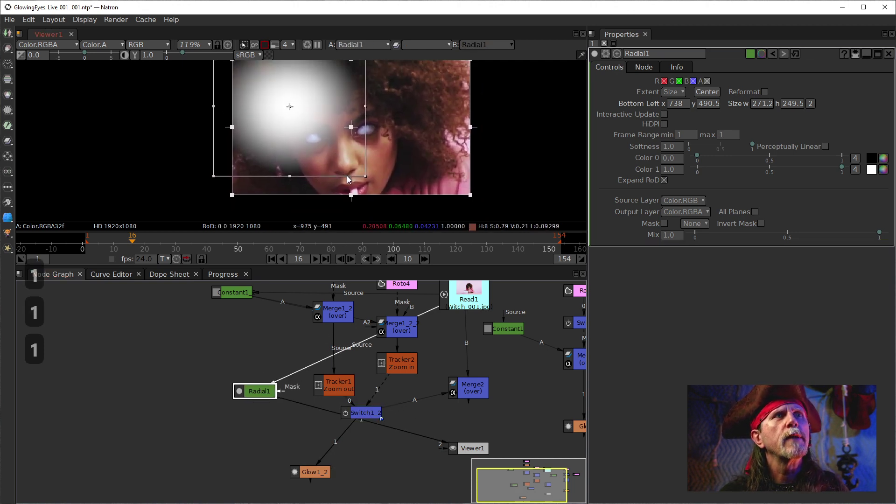
Shrink the Radial1 gradient to about 112 x 104.5 and move it over the dark-replaced eye.
{"action": "left_click_drag", "start_coordinate": [366, 178], "coordinate": [301, 134]}
{"action": "left_click_drag", "start_coordinate": [265, 89], "coordinate": [345, 176]}
{"action": "left_click_drag", "start_coordinate": [414, 187], "coordinate": [409, 156]}
{"action": "left_click_drag", "start_coordinate": [385, 192], "coordinate": [342, 158]}
{"action": "scroll", "coordinate": [343, 157], "scroll_direction": "up", "scroll_amount": 5}
Set Radial1's Color 1 to 0 and move the gradient's centre onto the highlight in the eye.
{"action": "left_click", "coordinate": [671, 170]}
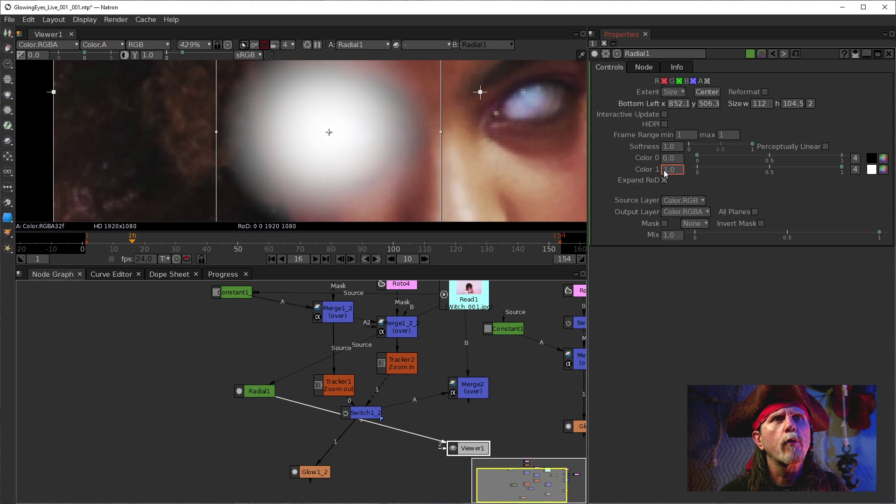
{"action": "type", "text": "0"}
{"action": "key", "text": "Return"}
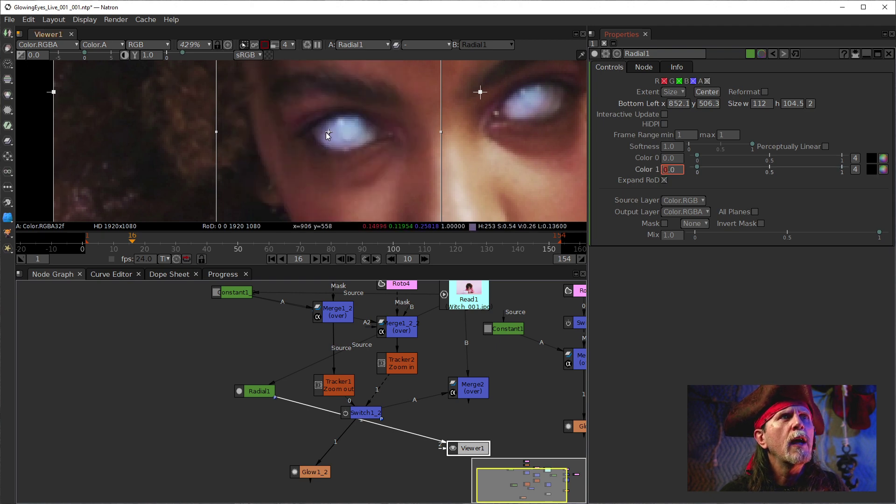
{"action": "left_click_drag", "start_coordinate": [330, 130], "coordinate": [343, 122]}
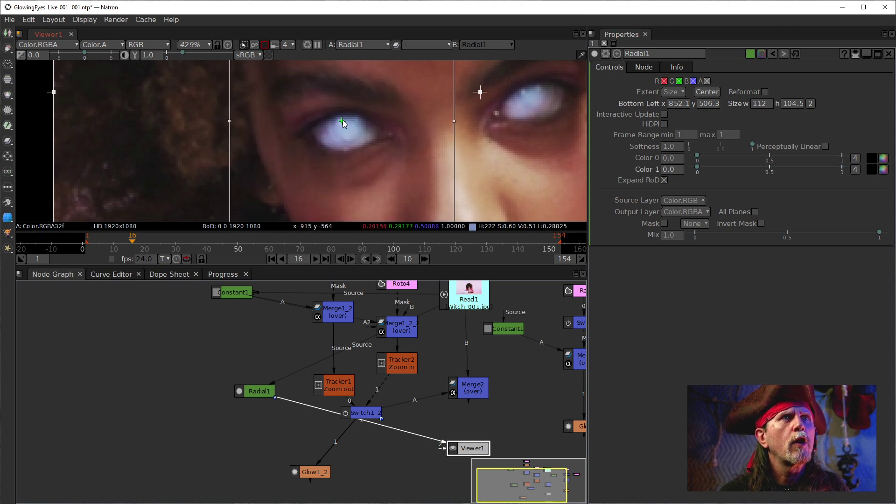
{"action": "scroll", "coordinate": [327, 126], "scroll_direction": "up", "scroll_amount": 6}
{"action": "scroll", "coordinate": [316, 177], "scroll_direction": "up", "scroll_amount": 4}
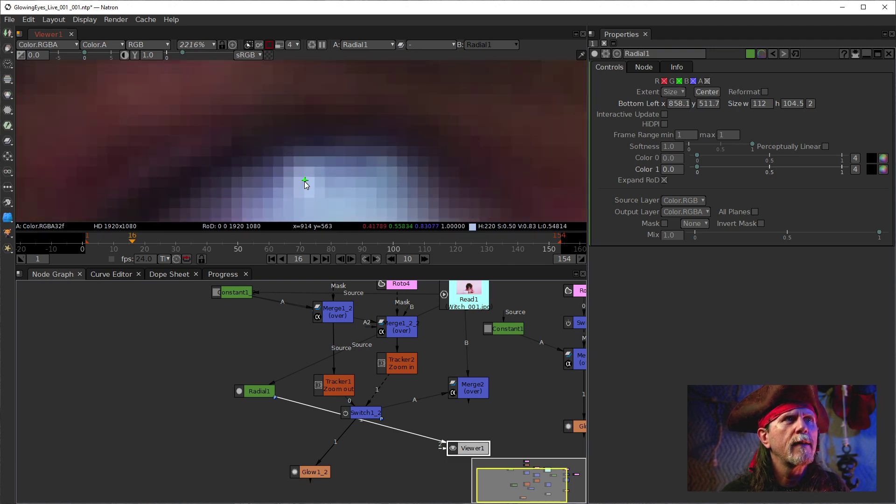
{"action": "scroll", "coordinate": [304, 181], "scroll_direction": "down", "scroll_amount": 12}
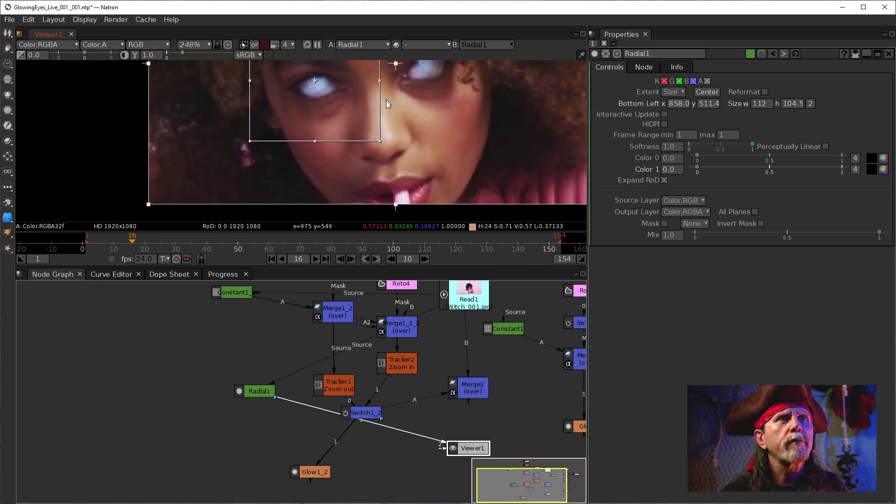
Set Radial1's width and height to 3.
{"action": "left_click_drag", "start_coordinate": [386, 95], "coordinate": [387, 126]}
{"action": "left_click_drag", "start_coordinate": [380, 168], "coordinate": [359, 174]}
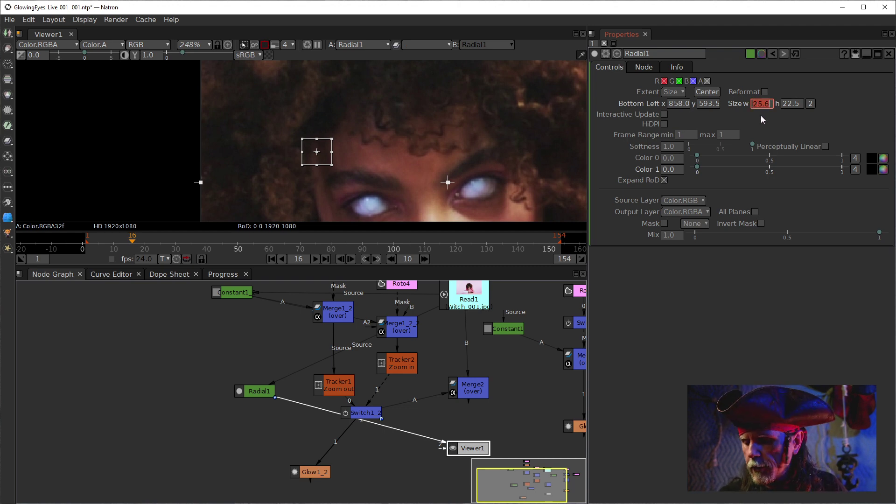
{"action": "type", "text": "3"}
{"action": "key", "text": "Tab"}
{"action": "type", "text": "3"}
{"action": "key", "text": "Return"}
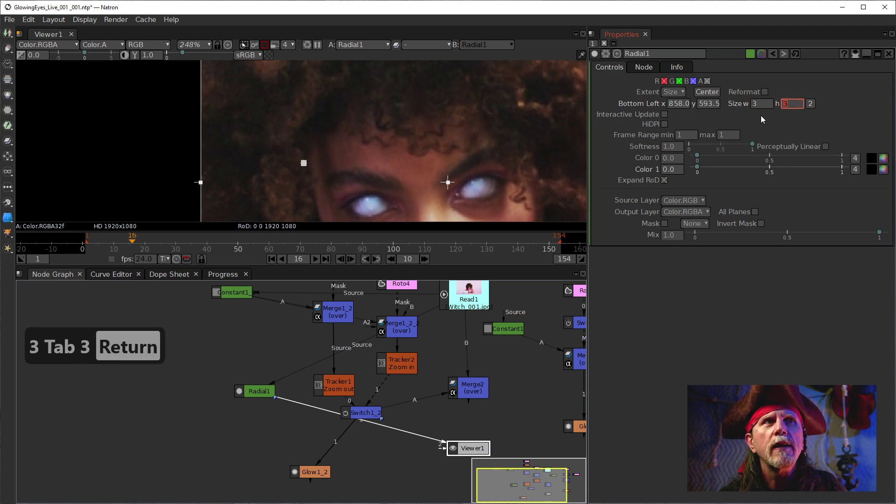
Move the tiny radial onto the eye's highlight, with its bottom left at about x 912.3, y 562.
{"action": "scroll", "coordinate": [306, 174], "scroll_direction": "up", "scroll_amount": 10}
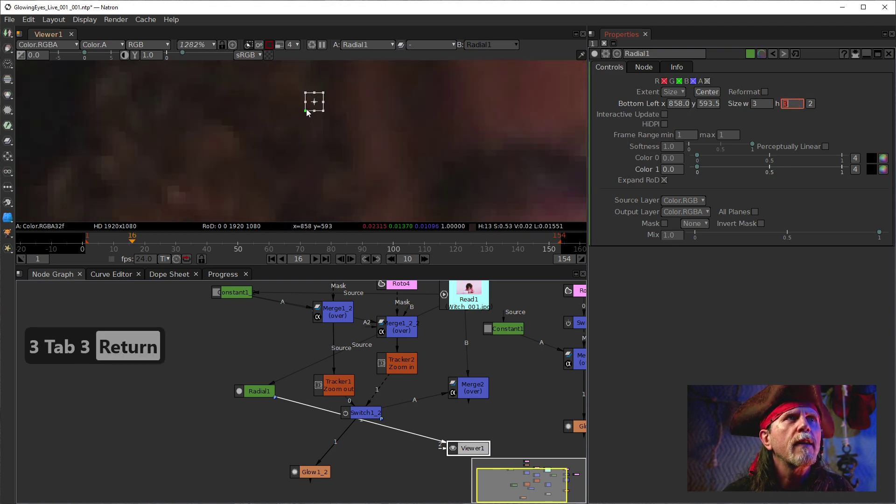
{"action": "left_click_drag", "start_coordinate": [313, 102], "coordinate": [295, 48]}
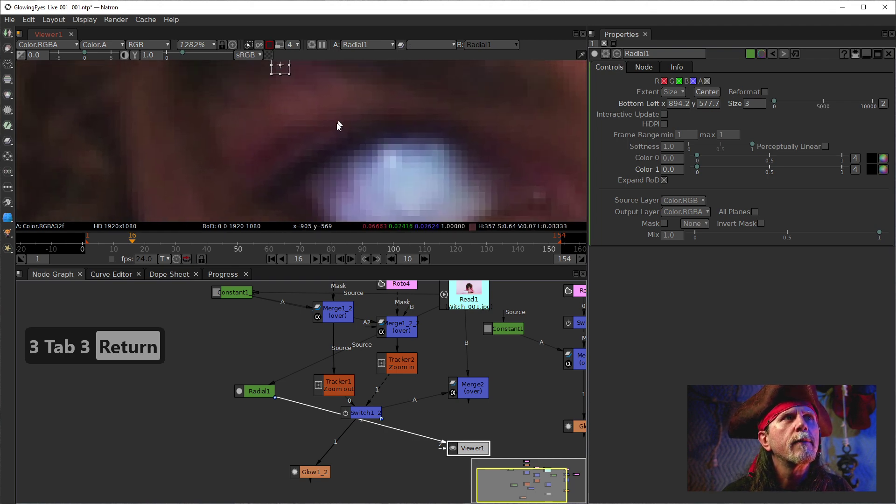
{"action": "left_click_drag", "start_coordinate": [341, 112], "coordinate": [309, 169]}
{"action": "left_click_drag", "start_coordinate": [253, 113], "coordinate": [361, 206]}
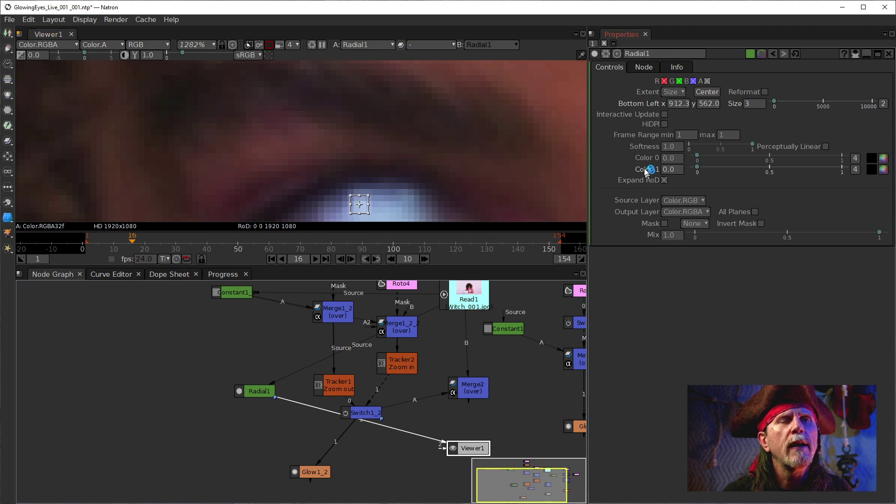
Set Radial1's Color 1 to 1.
{"action": "left_click", "coordinate": [668, 170]}
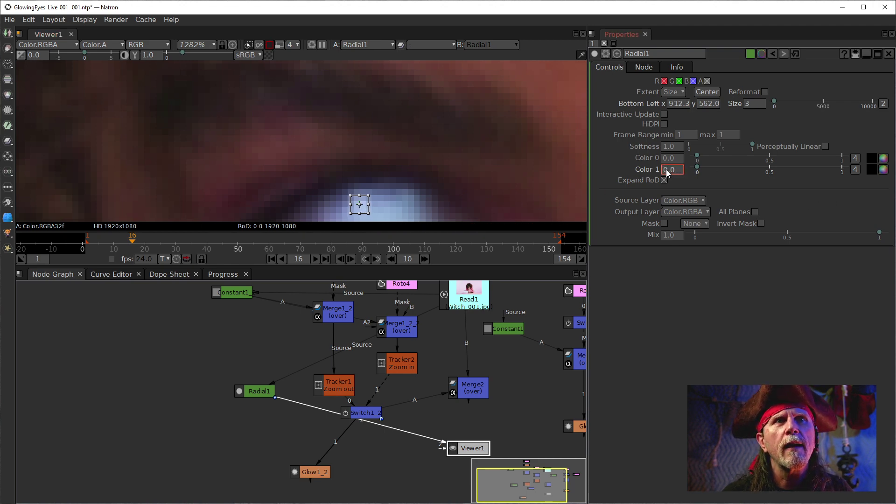
{"action": "type", "text": "1"}
{"action": "key", "text": "Return"}
{"action": "left_click_drag", "start_coordinate": [440, 184], "coordinate": [361, 165]}
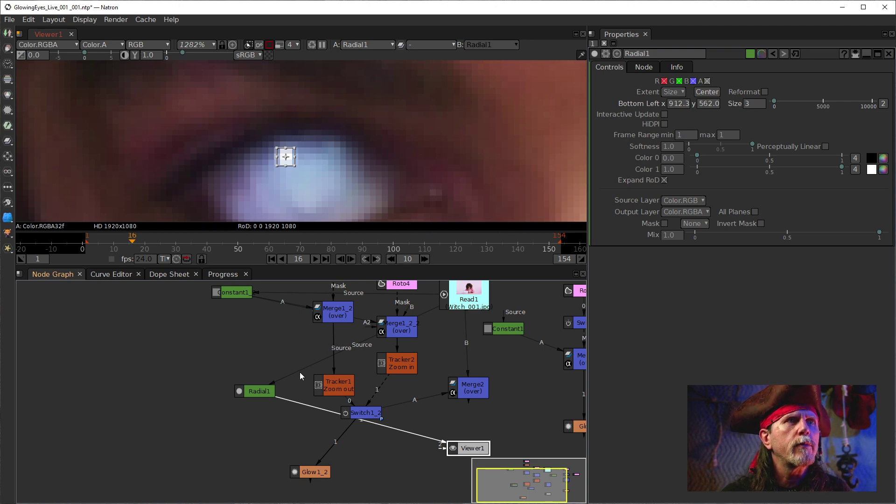
Disconnect Radial1's source from Read1 and place the node below Constant1_2.
{"action": "left_click_drag", "start_coordinate": [299, 372], "coordinate": [230, 292]}
{"action": "left_click_drag", "start_coordinate": [267, 403], "coordinate": [204, 331]}
{"action": "left_click", "coordinate": [266, 379]}
{"action": "left_click", "coordinate": [347, 317]}
{"action": "left_click_drag", "start_coordinate": [357, 345], "coordinate": [364, 386]}
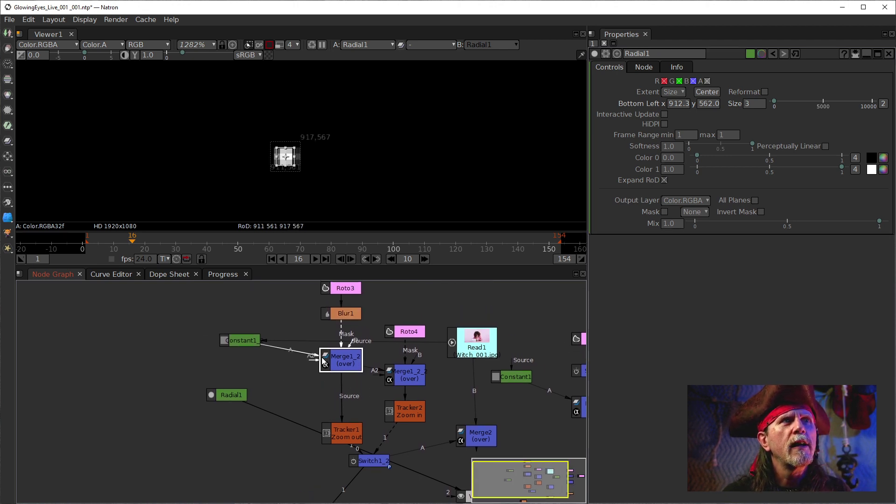
Display the Merge2 composite in the viewer and move Merge1_2 down clear of the wire from Constant1_2.
{"action": "left_click", "coordinate": [339, 435]}
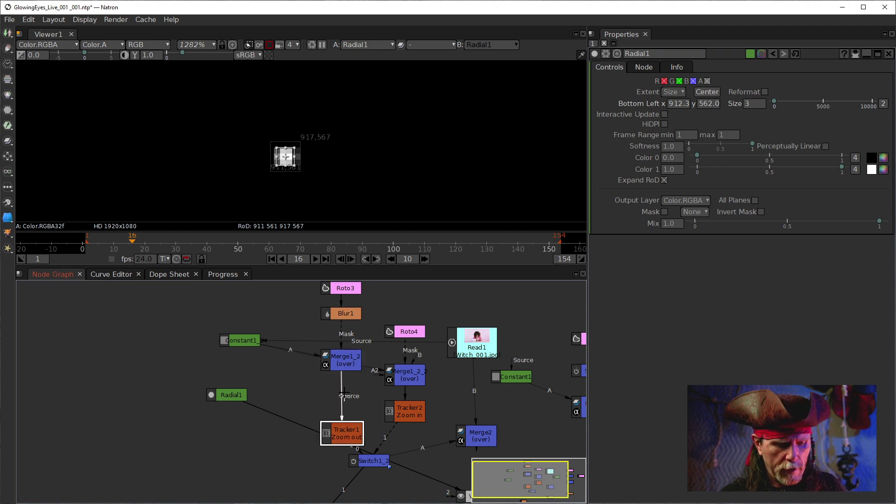
{"action": "left_click", "coordinate": [345, 360]}
{"action": "key", "text": "1"}
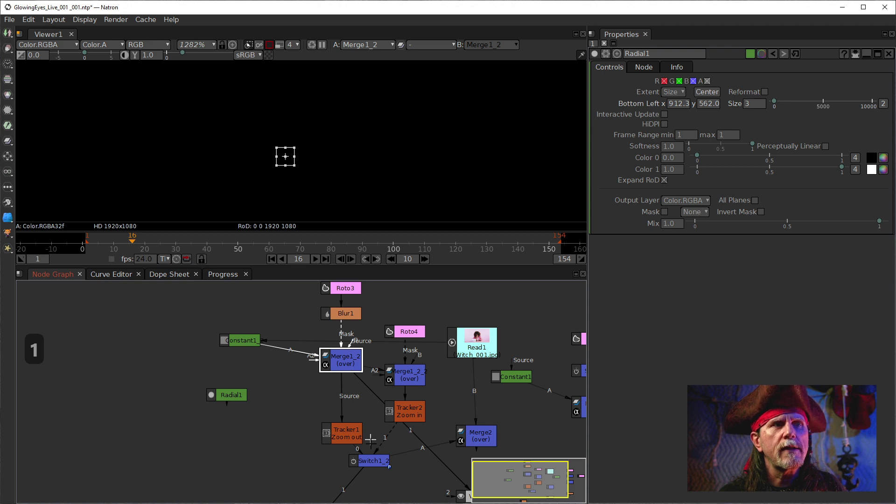
{"action": "left_click", "coordinate": [492, 439]}
{"action": "left_click_drag", "start_coordinate": [493, 444], "coordinate": [435, 395]}
{"action": "key", "text": "1"}
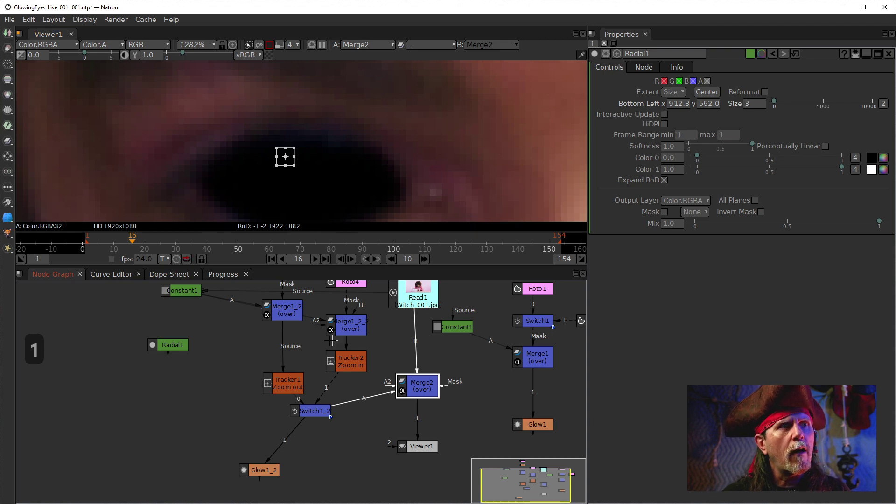
{"action": "left_click_drag", "start_coordinate": [301, 322], "coordinate": [336, 348]}
{"action": "left_click_drag", "start_coordinate": [313, 337], "coordinate": [310, 361]}
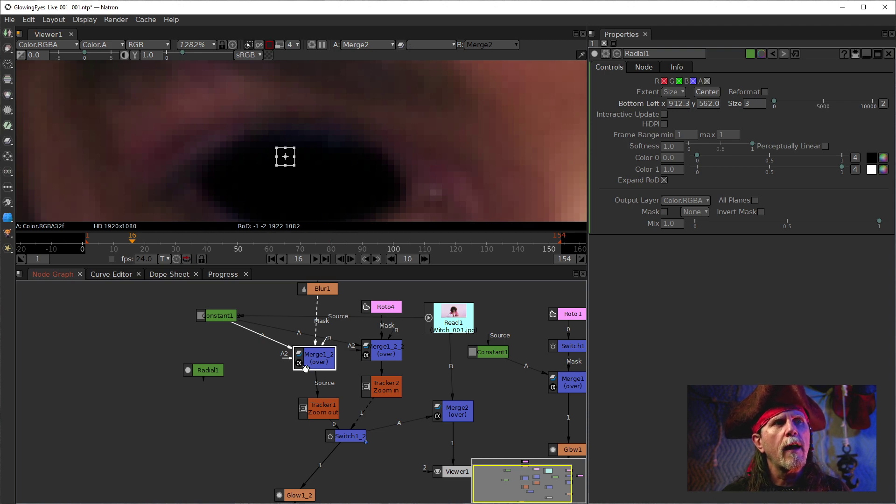
Set the Constant1_2 color to the light blue custom color, RGB 41, 173, 255.
{"action": "left_click", "coordinate": [230, 317]}
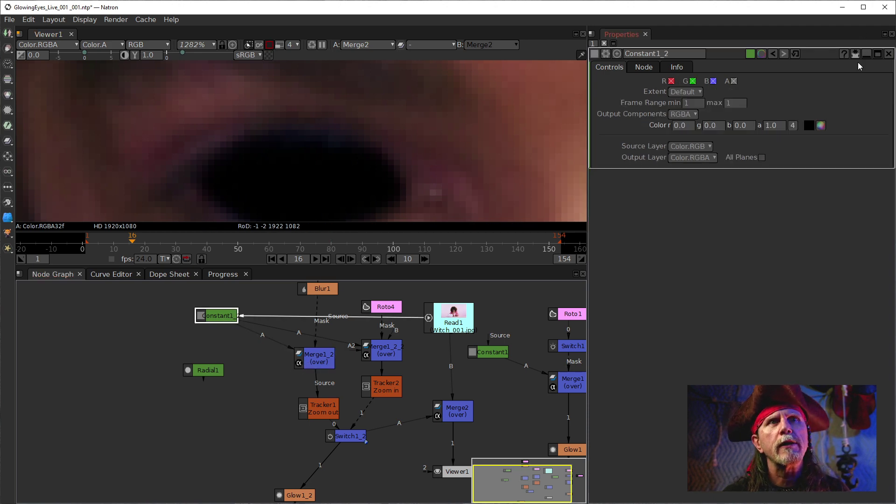
{"action": "left_click", "coordinate": [822, 126]}
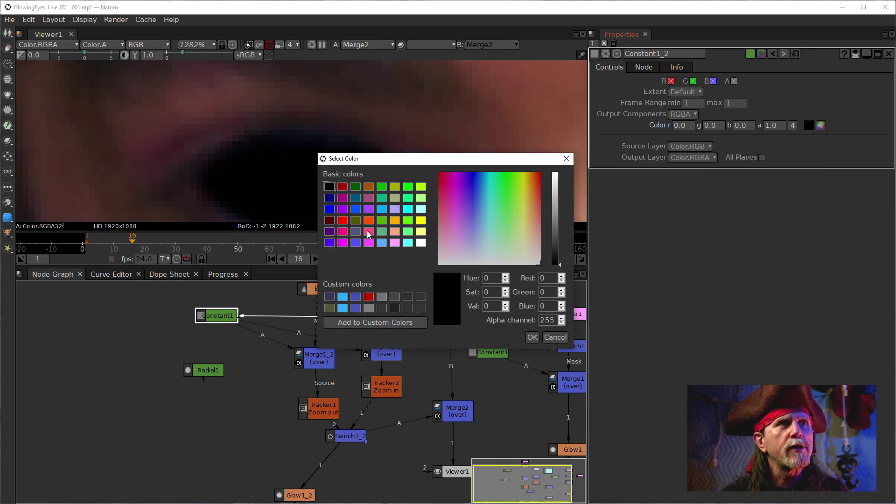
{"action": "left_click", "coordinate": [343, 297]}
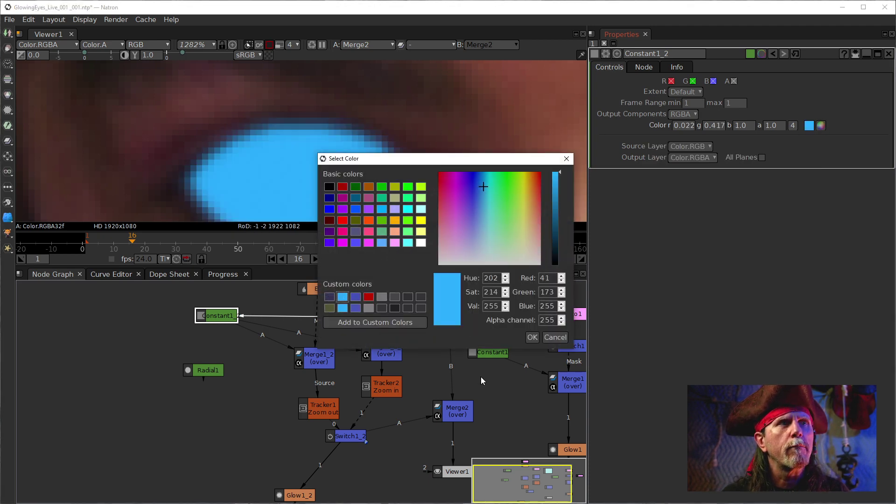
{"action": "left_click", "coordinate": [532, 337]}
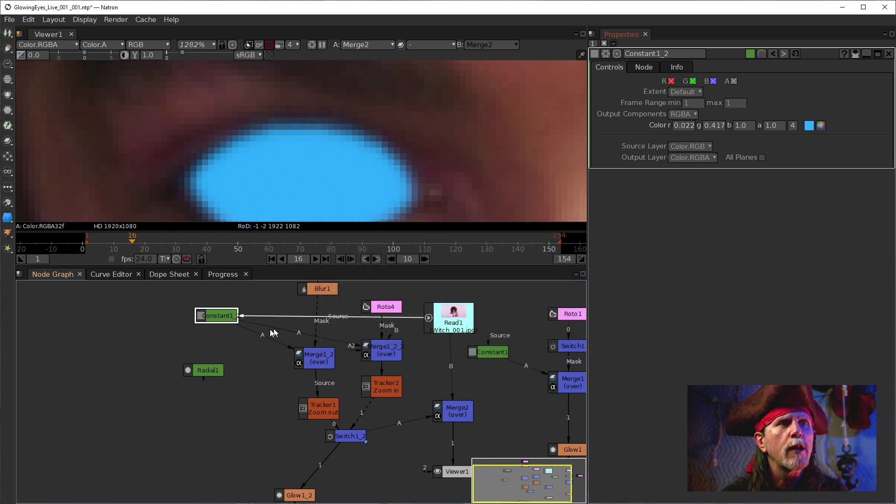
Move the Glow1_2 node directly beneath Switch1_2.
{"action": "left_click_drag", "start_coordinate": [326, 433], "coordinate": [300, 385]}
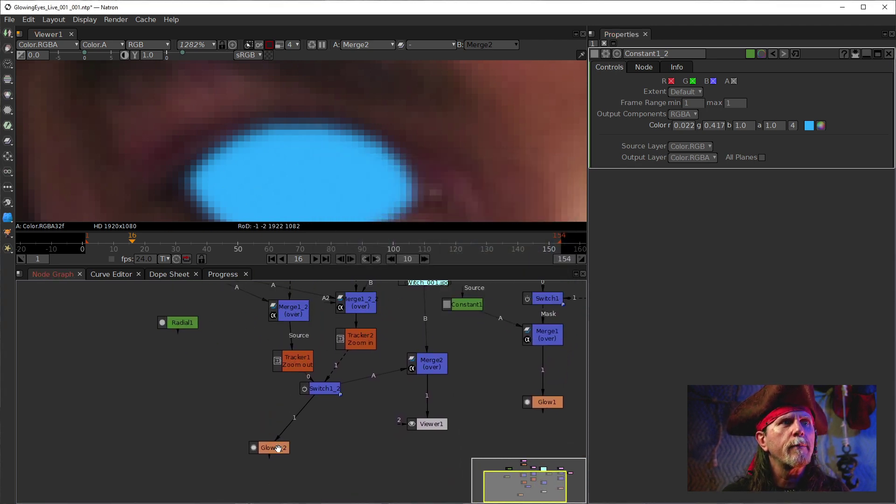
{"action": "left_click_drag", "start_coordinate": [278, 449], "coordinate": [320, 465]}
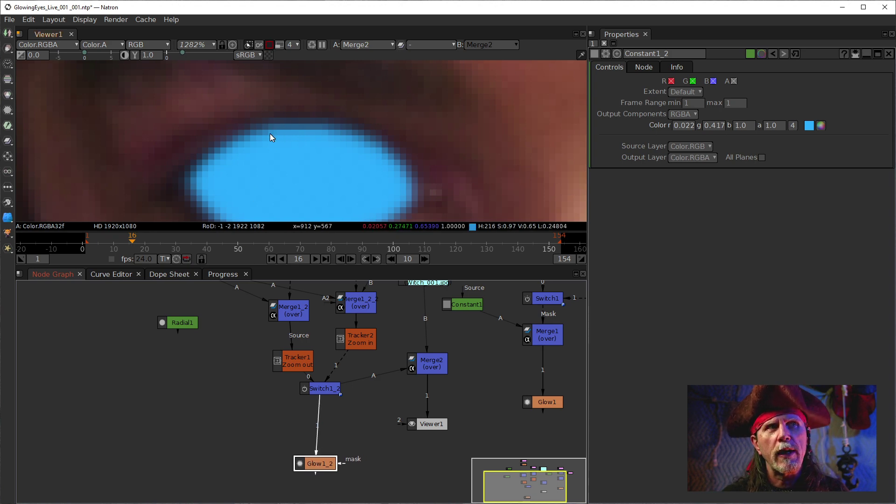
Connect Radial1 to the A2 input of Merge1_2, with Merge1_2 feeding Tracker1's source.
{"action": "left_click", "coordinate": [191, 325]}
{"action": "left_click_drag", "start_coordinate": [253, 326], "coordinate": [297, 390]}
{"action": "left_click_drag", "start_coordinate": [240, 388], "coordinate": [247, 394]}
{"action": "left_click_drag", "start_coordinate": [334, 392], "coordinate": [351, 412]}
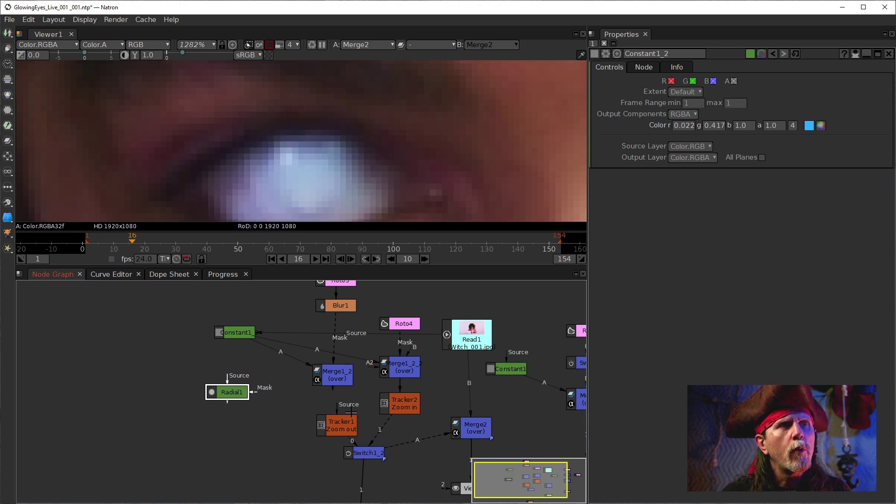
{"action": "left_click_drag", "start_coordinate": [328, 382], "coordinate": [328, 377]}
{"action": "left_click", "coordinate": [327, 376]}
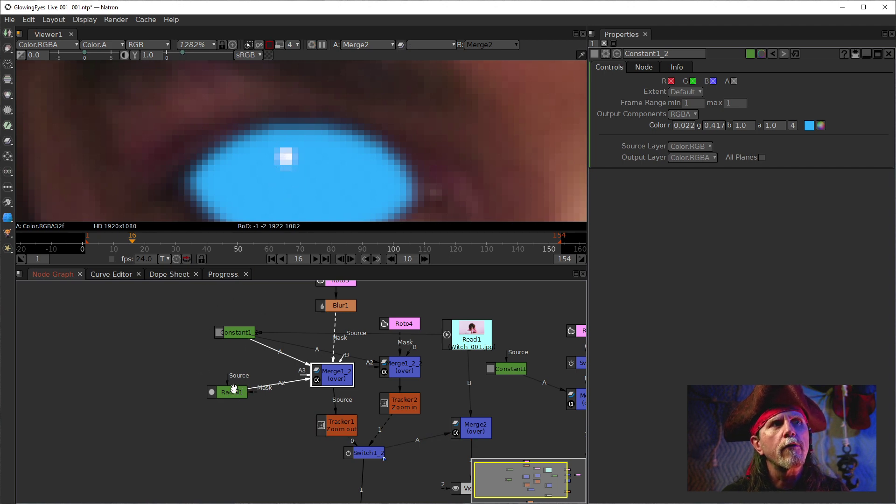
Line up Radial1 level with Merge1_2 and set its Mix to 0.3.
{"action": "left_click_drag", "start_coordinate": [248, 400], "coordinate": [236, 382]}
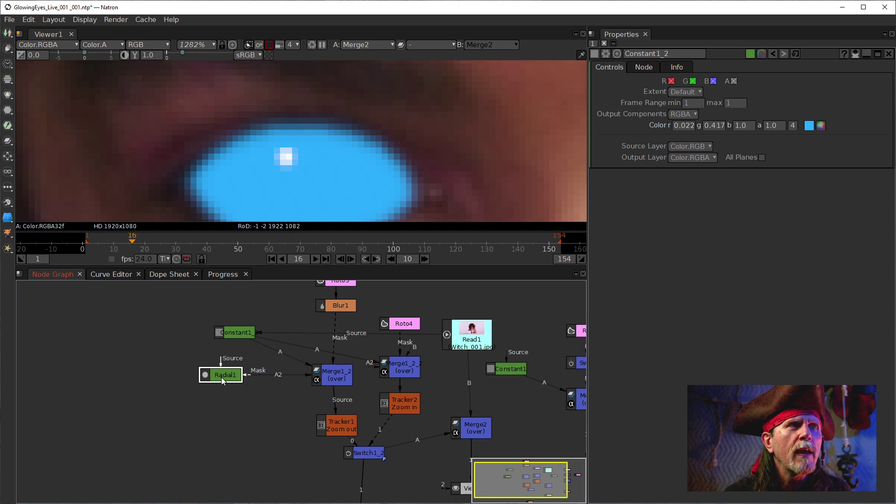
{"action": "double_click", "coordinate": [222, 378]}
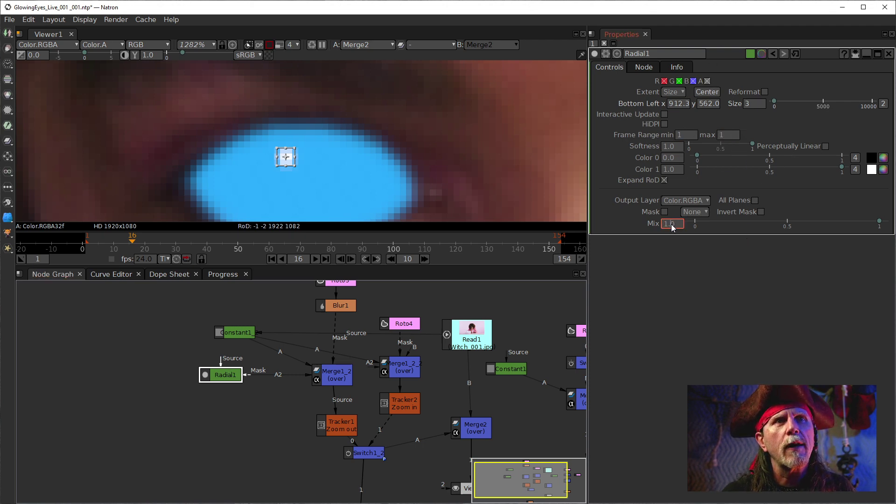
{"action": "scroll", "coordinate": [672, 227], "scroll_direction": "down", "scroll_amount": 5}
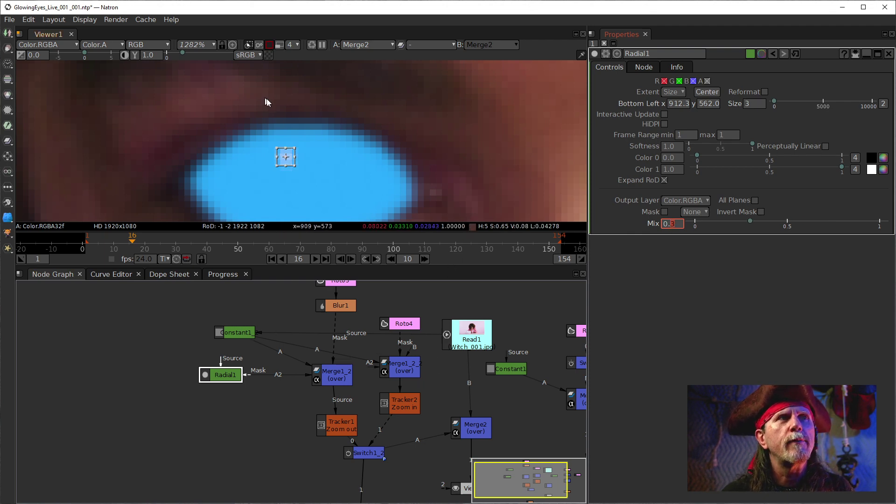
Set the Constant1_2 color to black and check the highlight on the eye in the viewer.
{"action": "left_click", "coordinate": [234, 334]}
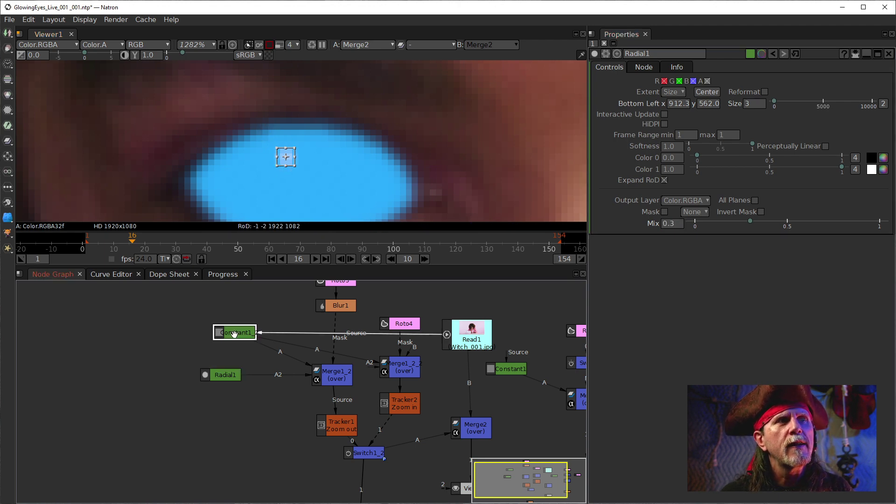
{"action": "double_click", "coordinate": [235, 334]}
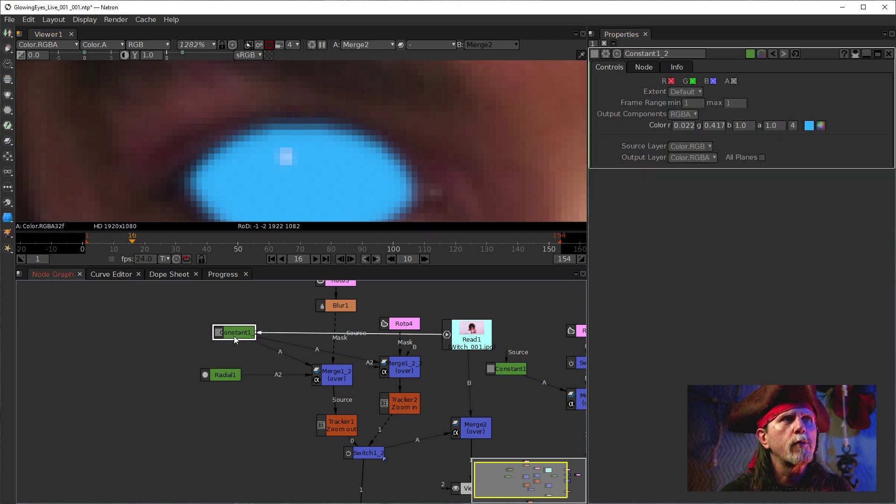
{"action": "left_click", "coordinate": [771, 127]}
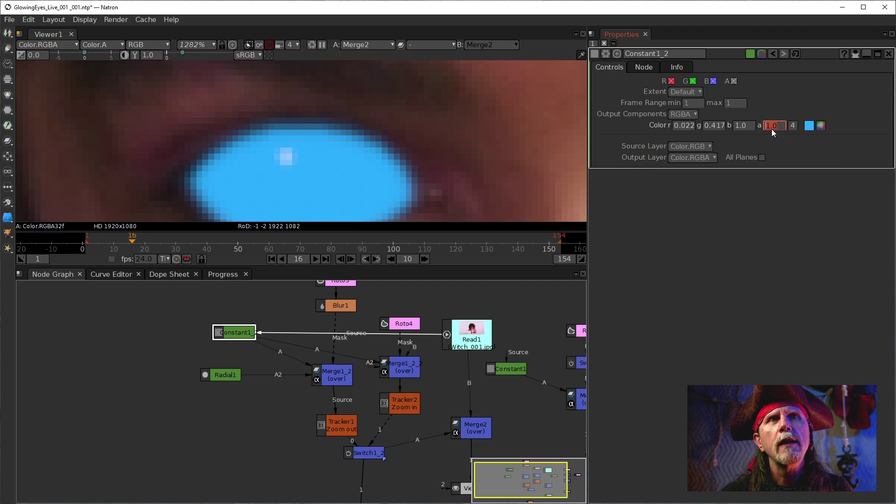
{"action": "left_click", "coordinate": [821, 126]}
{"action": "left_click", "coordinate": [329, 186]}
{"action": "left_click", "coordinate": [532, 337]}
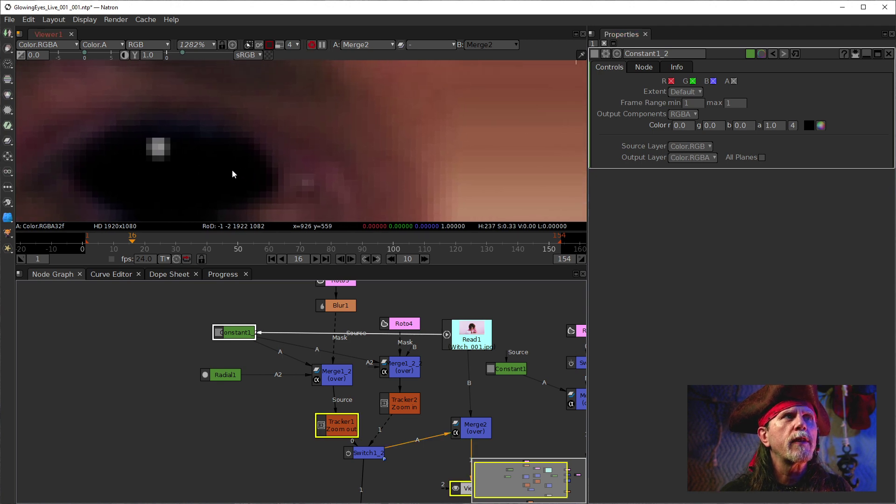
{"action": "scroll", "coordinate": [395, 154], "scroll_direction": "down", "scroll_amount": 4}
{"action": "left_click_drag", "start_coordinate": [428, 182], "coordinate": [347, 158]}
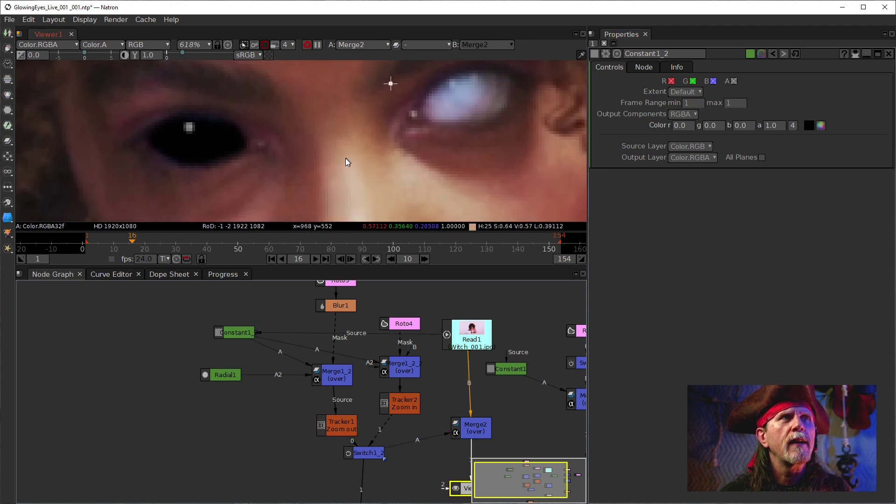
Reduce Radial1's Mix to 0.1 and hide the viewer overlays to judge the eye highlight.
{"action": "left_click", "coordinate": [219, 376]}
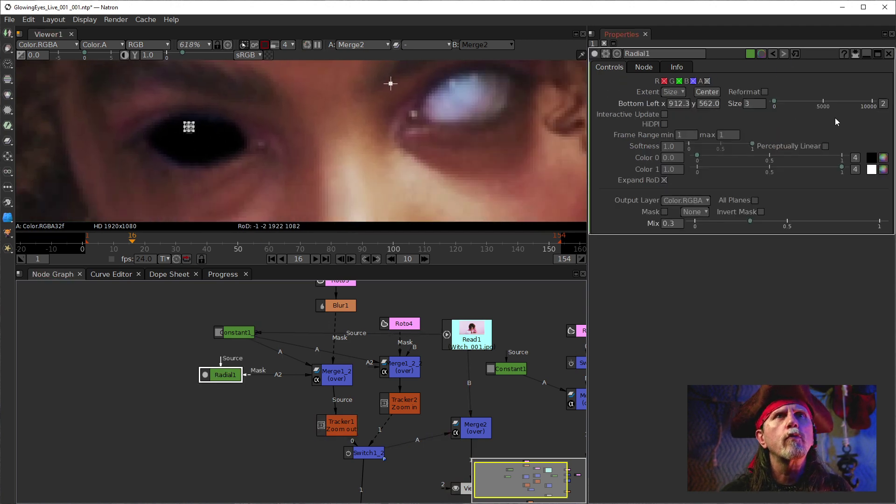
{"action": "left_click", "coordinate": [670, 224]}
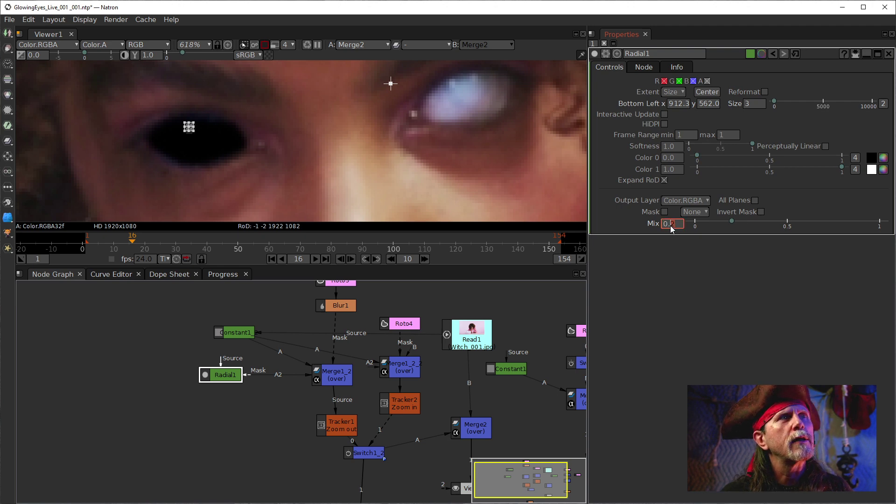
{"action": "right_click", "coordinate": [307, 135]}
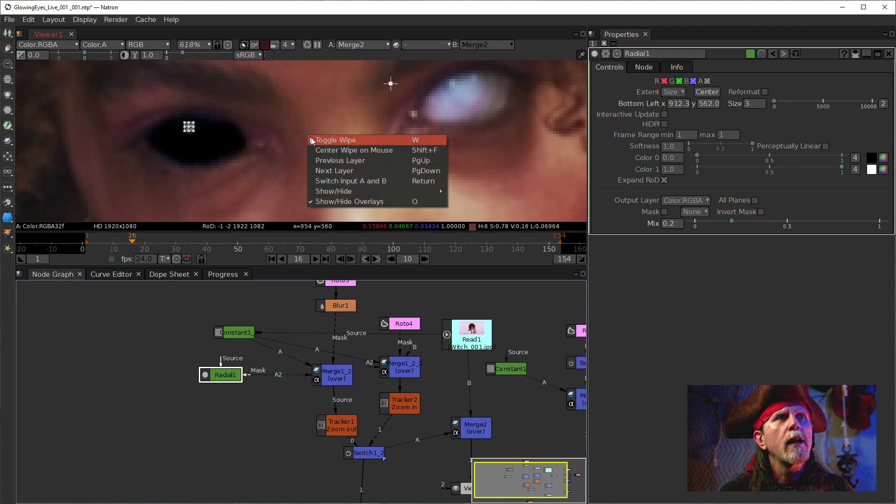
{"action": "left_click", "coordinate": [337, 202]}
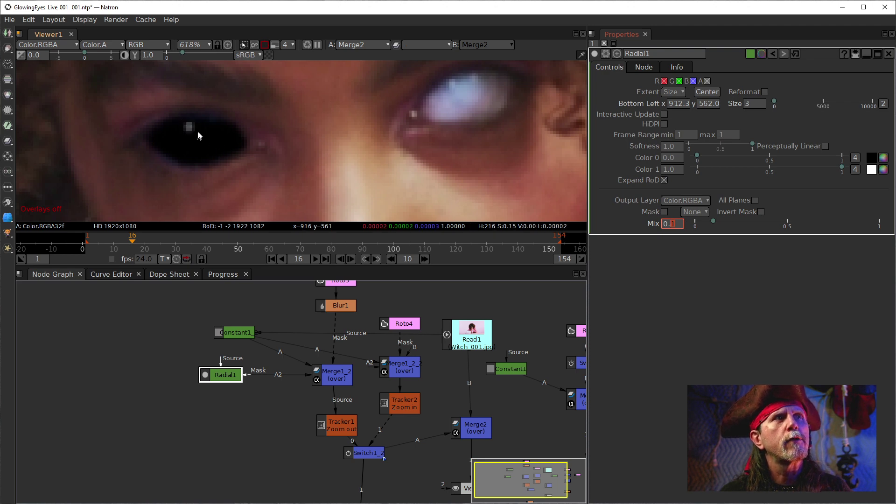
{"action": "left_click", "coordinate": [254, 405]}
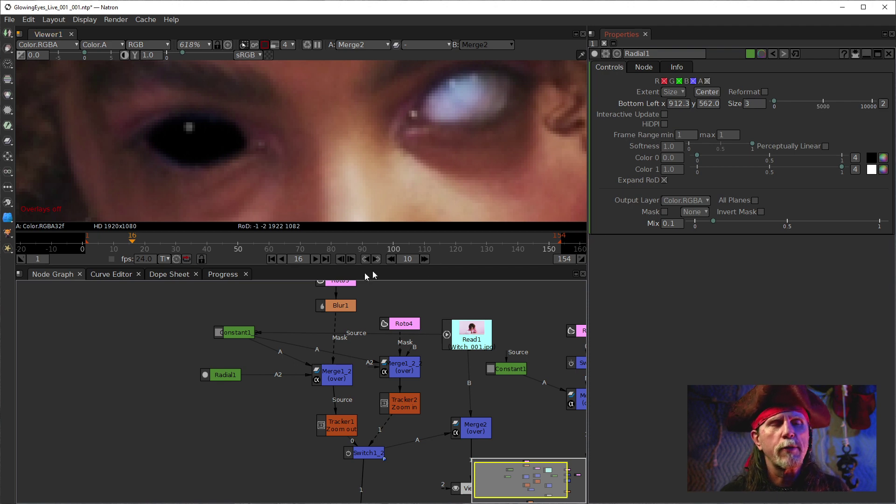
Set the playback out point to frame 71.
{"action": "scroll", "coordinate": [261, 131], "scroll_direction": "down", "scroll_amount": 12}
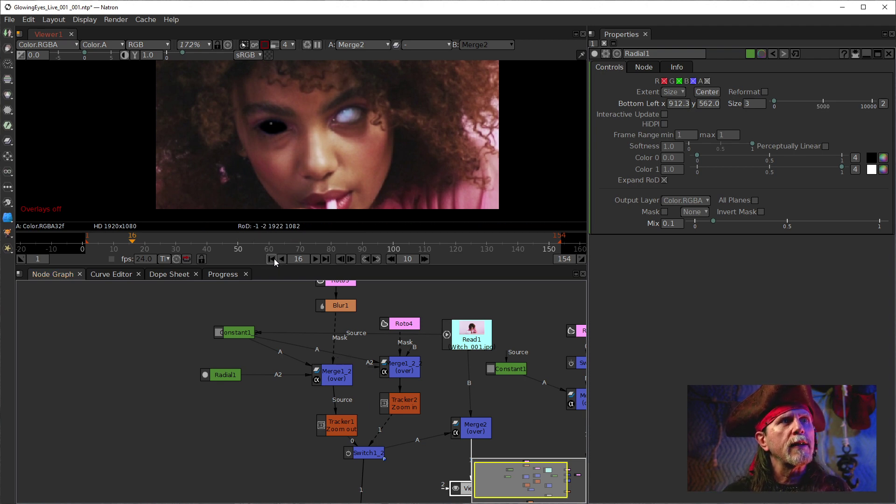
{"action": "scroll", "coordinate": [307, 153], "scroll_direction": "down", "scroll_amount": 6}
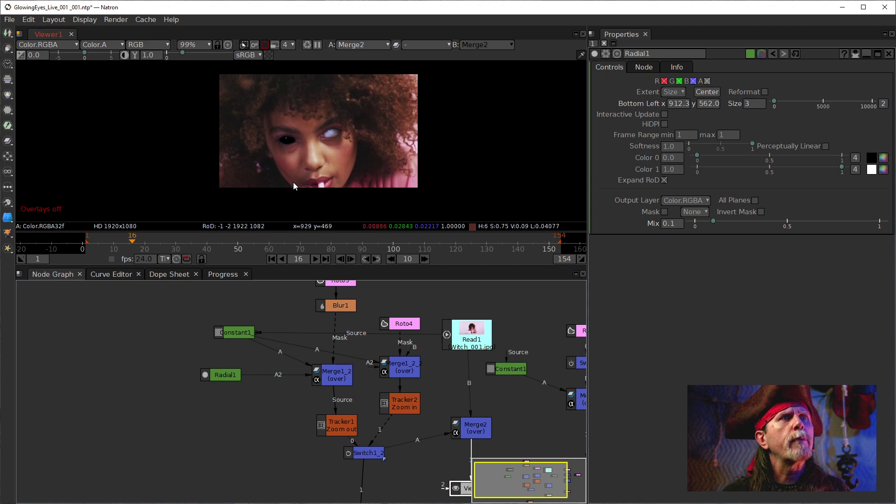
{"action": "left_click_drag", "start_coordinate": [558, 259], "coordinate": [578, 264]}
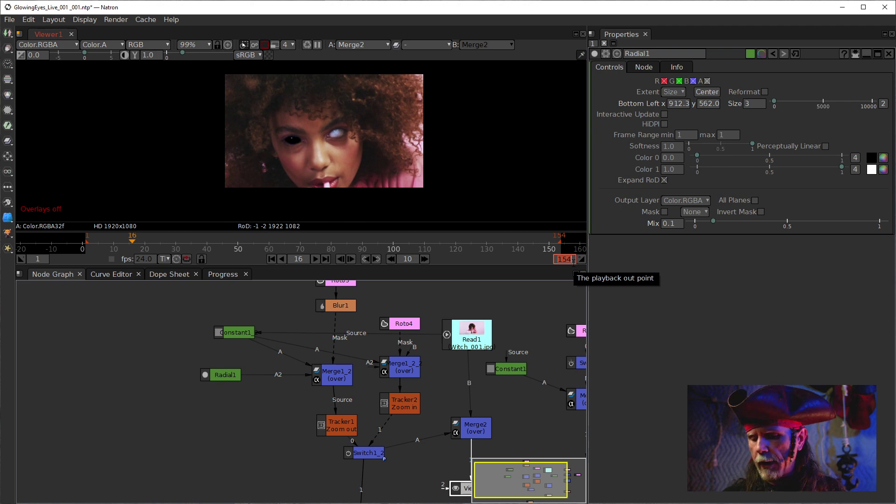
{"action": "type", "text": "72"}
{"action": "key", "text": "Return"}
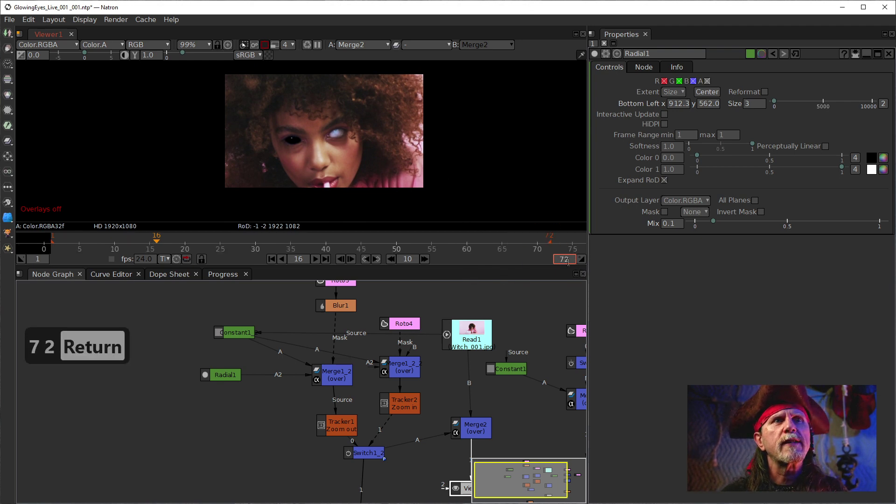
{"action": "scroll", "coordinate": [566, 259], "scroll_direction": "down", "scroll_amount": 1}
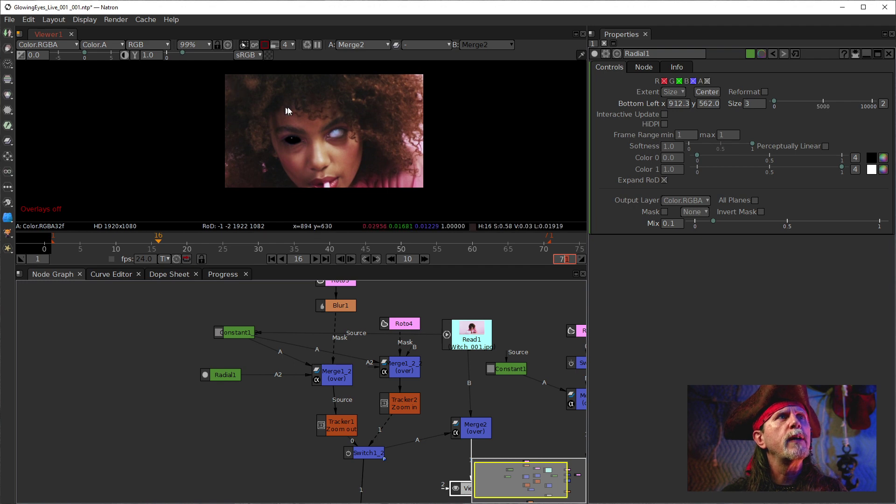
Crop the viewer's region of interest to the area around both eyes, showing the overlays only while resizing it.
{"action": "right_click", "coordinate": [405, 147]}
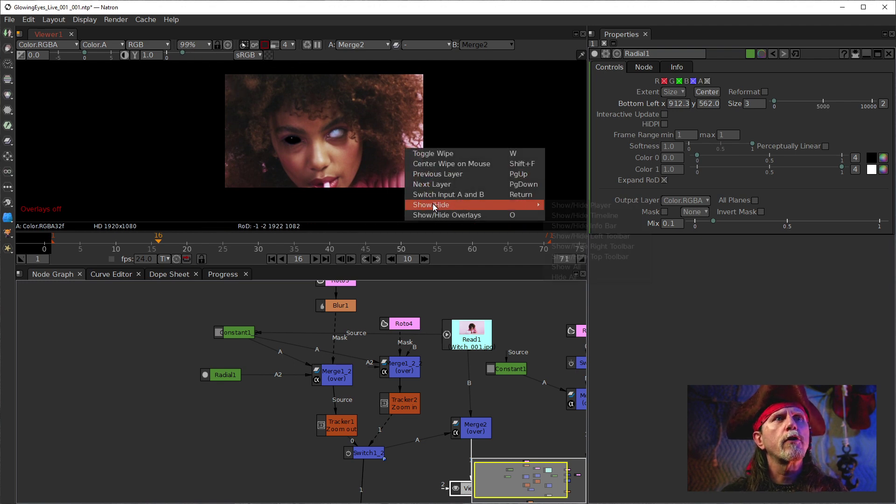
{"action": "left_click", "coordinate": [432, 216]}
{"action": "left_click_drag", "start_coordinate": [424, 188], "coordinate": [369, 166]}
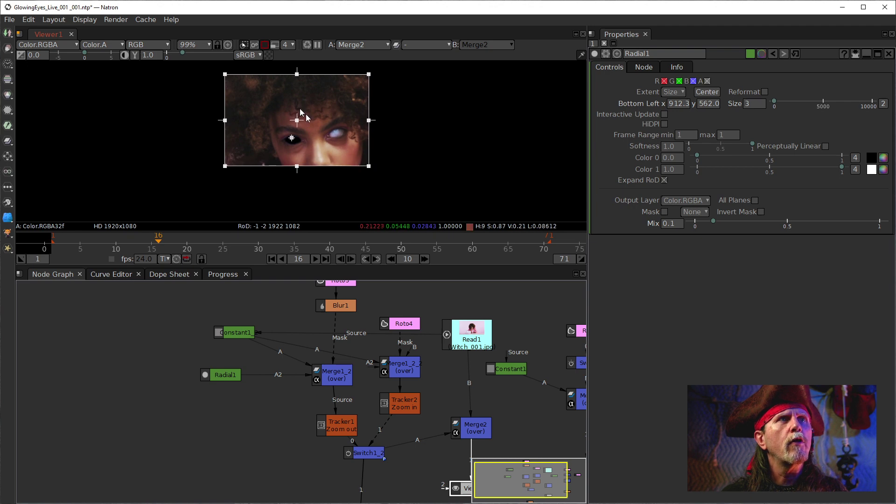
{"action": "left_click_drag", "start_coordinate": [225, 75], "coordinate": [235, 106]}
{"action": "scroll", "coordinate": [400, 195], "scroll_direction": "up", "scroll_amount": 5}
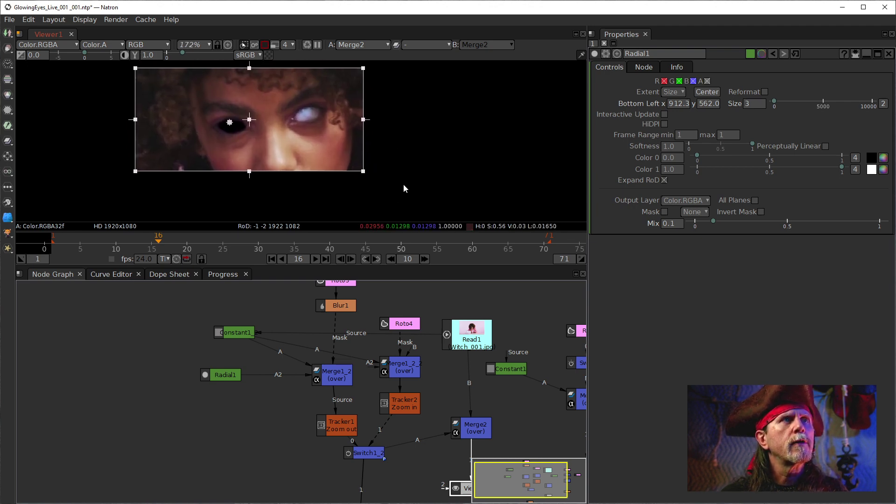
{"action": "right_click", "coordinate": [448, 186]}
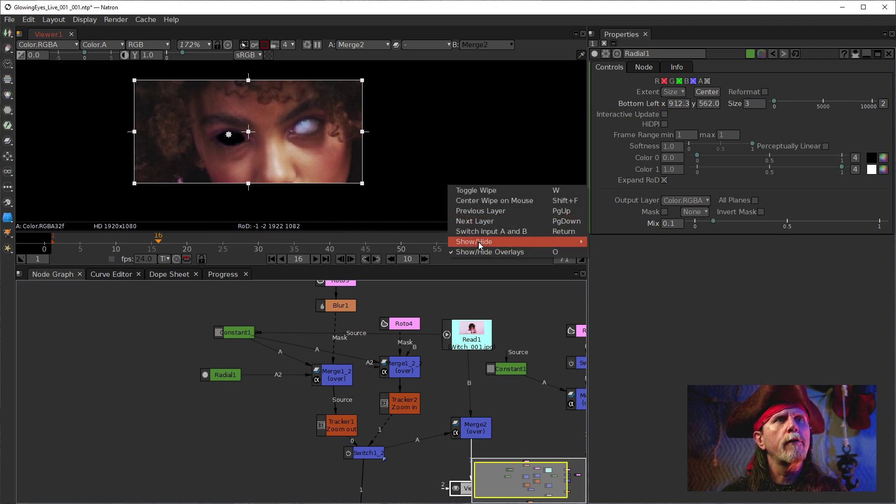
{"action": "left_click", "coordinate": [480, 250]}
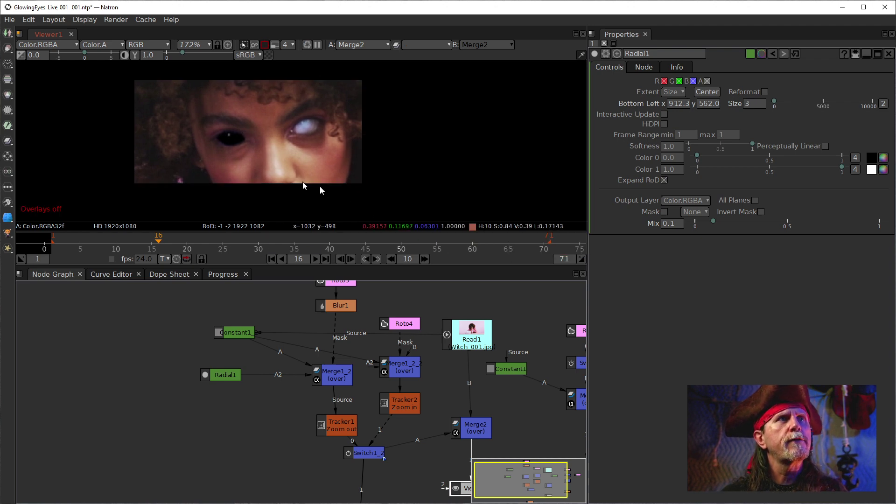
Set the viewer zoom to 100% and narrow the region of interest from both sides with the overlays shown.
{"action": "left_click", "coordinate": [198, 44]}
{"action": "left_click", "coordinate": [203, 135]}
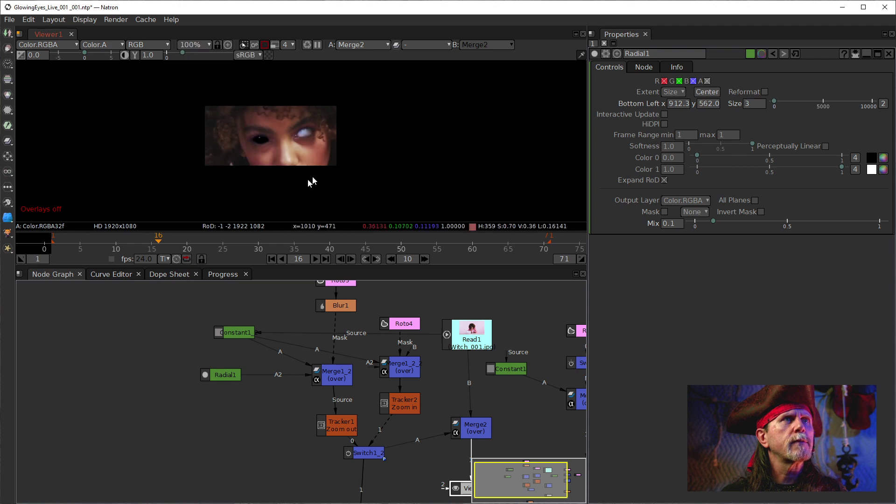
{"action": "right_click", "coordinate": [376, 166]}
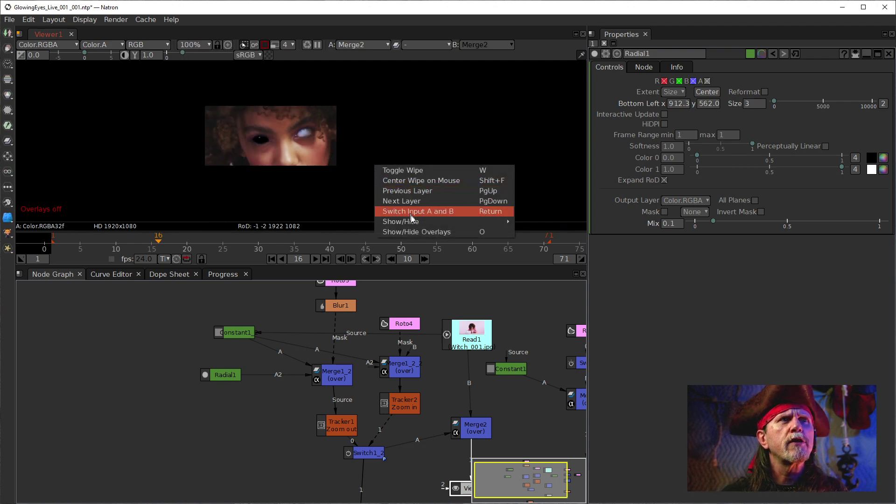
{"action": "left_click", "coordinate": [417, 232]}
{"action": "left_click_drag", "start_coordinate": [336, 135], "coordinate": [313, 136]}
{"action": "left_click_drag", "start_coordinate": [205, 136], "coordinate": [214, 136]}
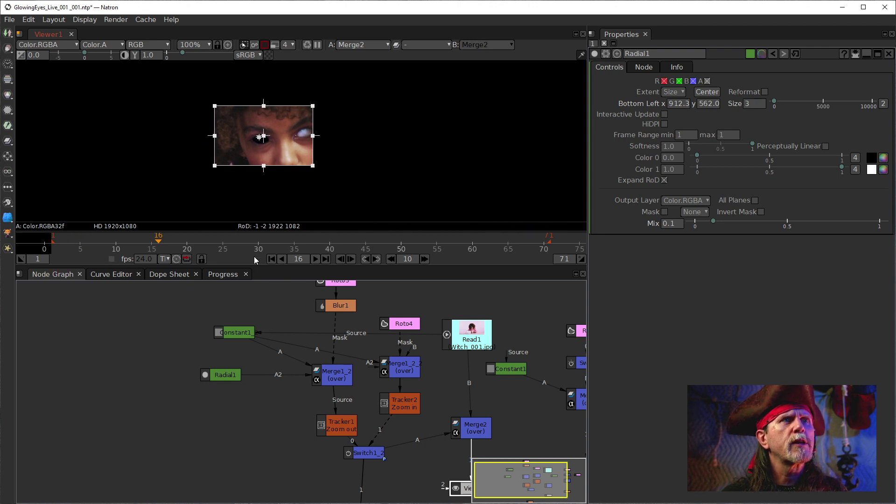
Go to frame 1, hide the overlays and examine the closed eye where the highlight sits.
{"action": "left_click", "coordinate": [270, 258]}
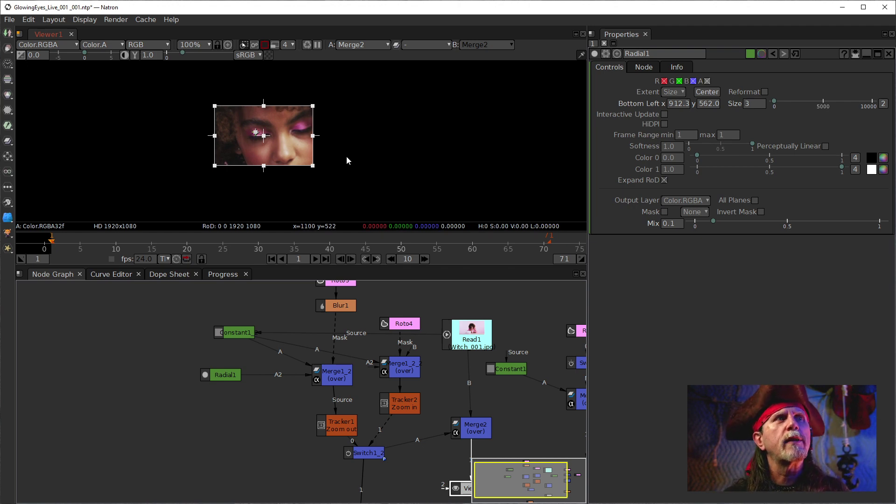
{"action": "right_click", "coordinate": [396, 171]}
{"action": "left_click", "coordinate": [403, 232]}
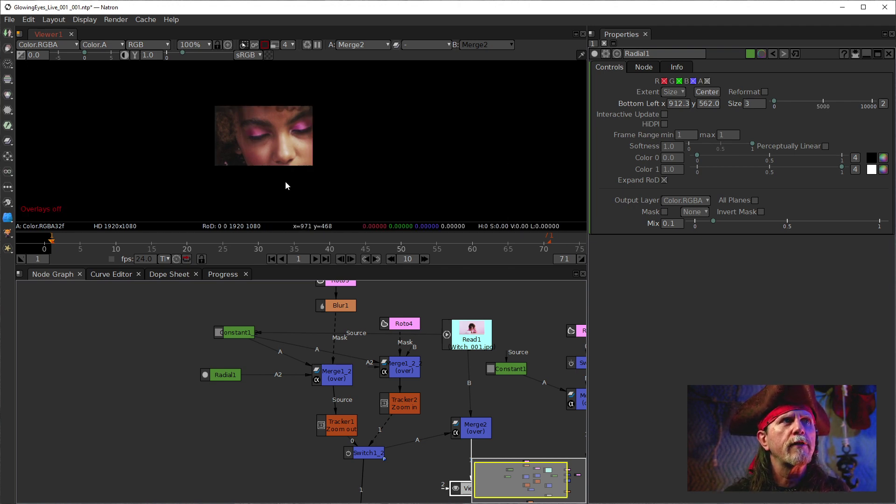
{"action": "scroll", "coordinate": [286, 182], "scroll_direction": "up", "scroll_amount": 4}
{"action": "scroll", "coordinate": [276, 172], "scroll_direction": "up", "scroll_amount": 4}
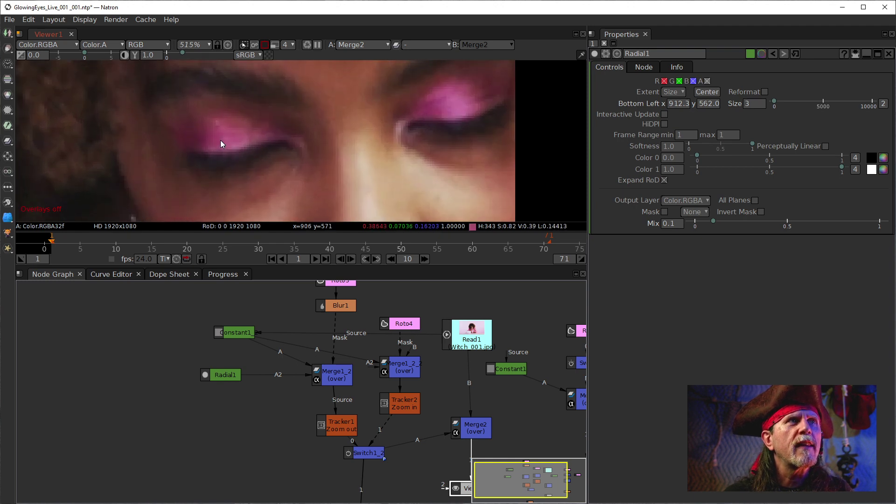
{"action": "left_click_drag", "start_coordinate": [271, 184], "coordinate": [268, 166]}
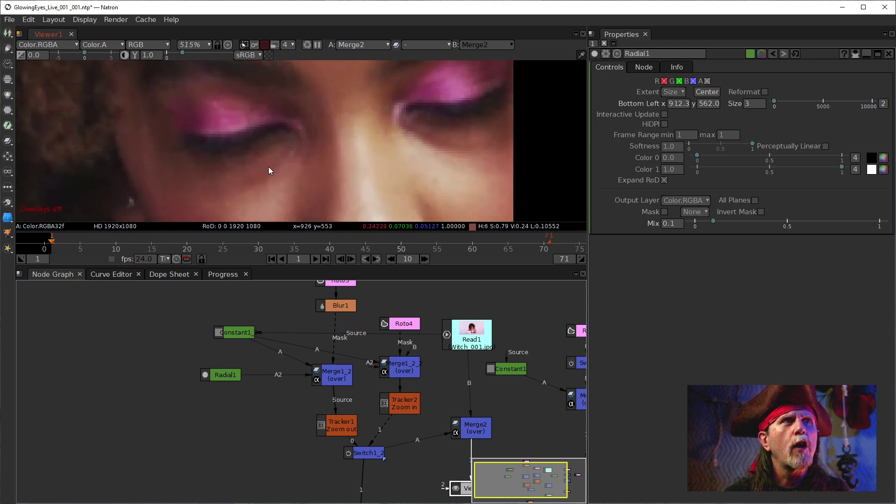
{"action": "scroll", "coordinate": [217, 124], "scroll_direction": "up", "scroll_amount": 3}
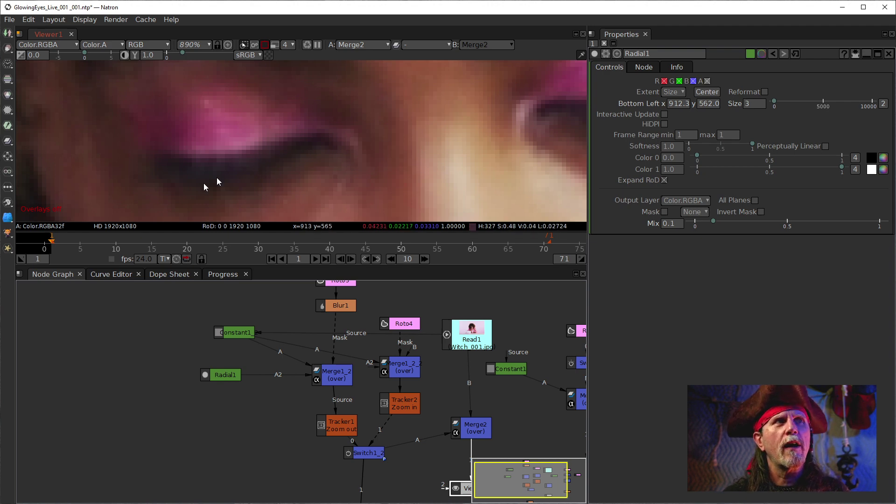
Set a keyframe on Radial1's Mix at frame 1 and remove it again.
{"action": "left_click", "coordinate": [218, 373]}
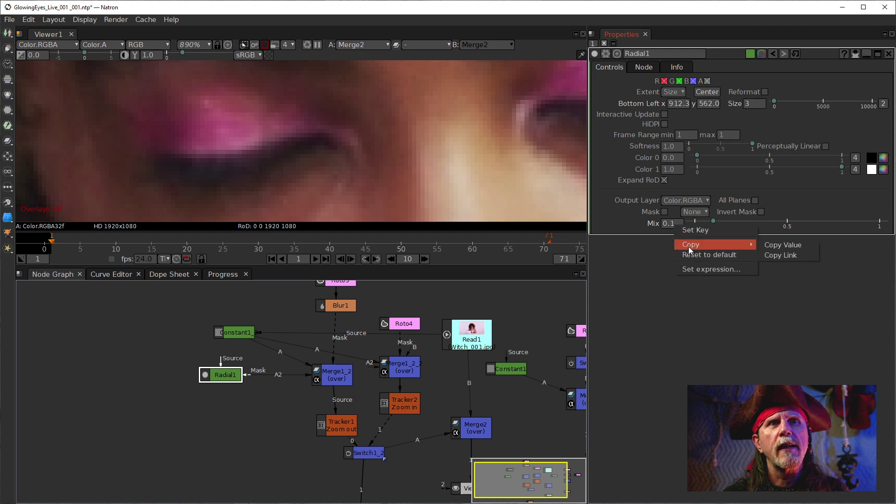
{"action": "left_click", "coordinate": [685, 231]}
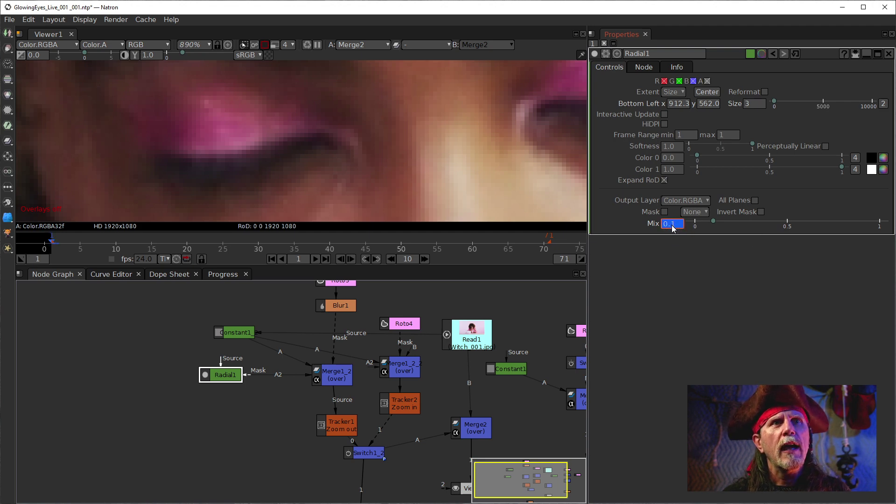
{"action": "scroll", "coordinate": [672, 225], "scroll_direction": "down", "scroll_amount": 1}
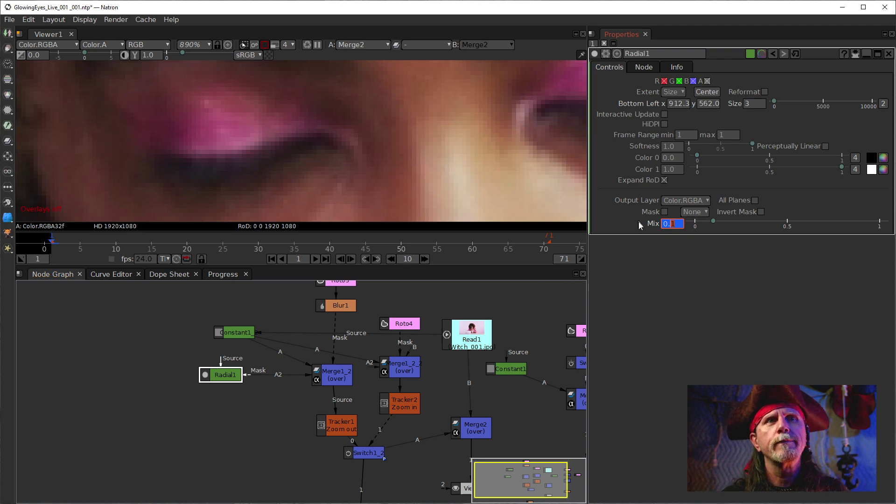
{"action": "right_click", "coordinate": [670, 226]}
{"action": "mouse_move", "coordinate": [703, 265]}
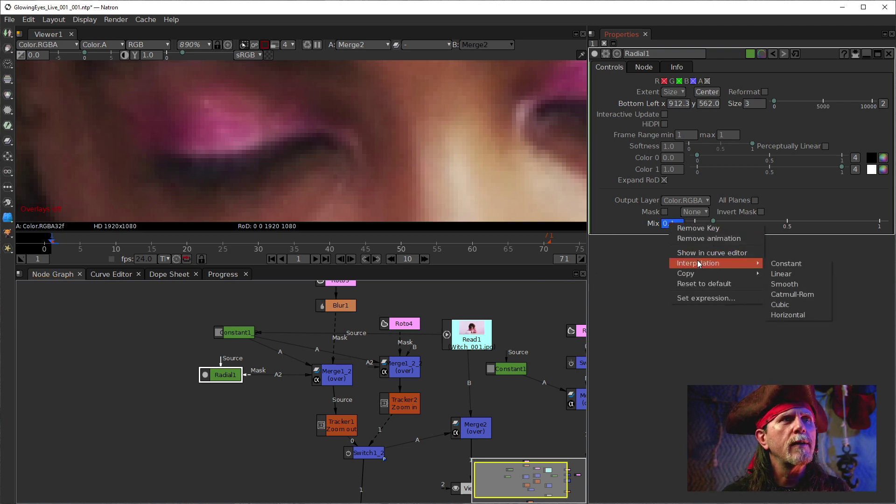
{"action": "left_click", "coordinate": [704, 229]}
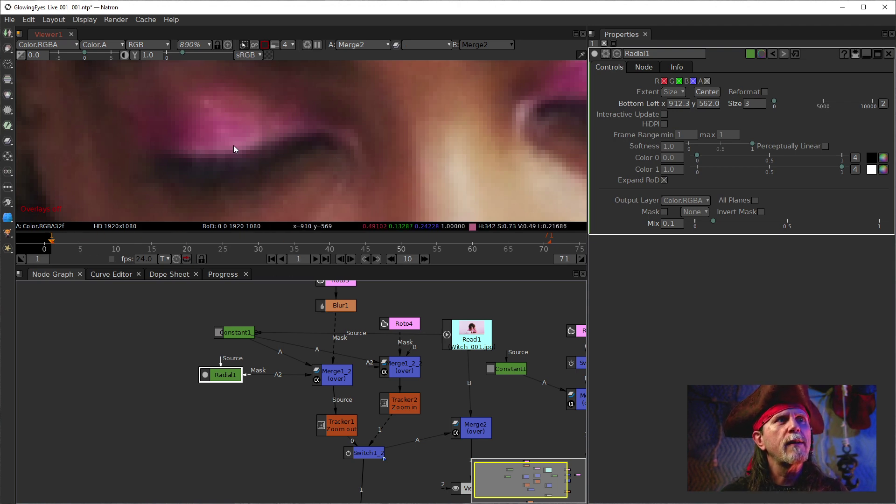
Play the frame range at 200% zoom, stop at frame 59 and examine the eye highlight up close.
{"action": "scroll", "coordinate": [228, 140], "scroll_direction": "down", "scroll_amount": 2}
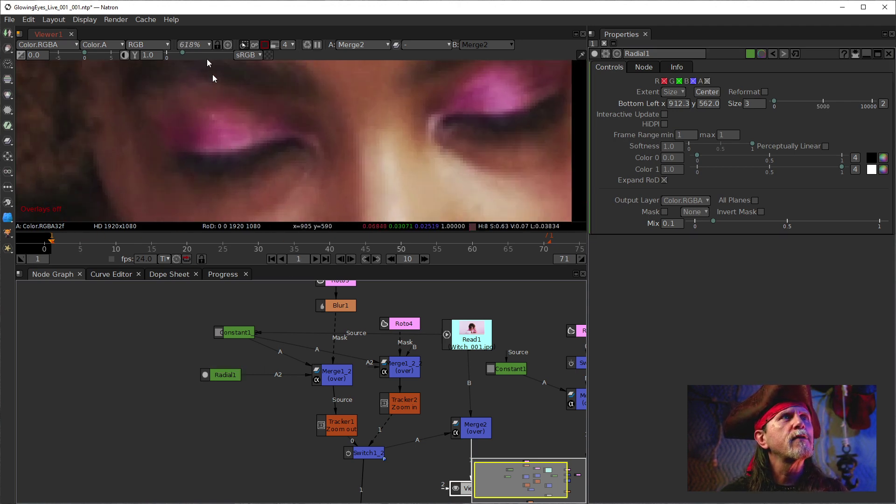
{"action": "left_click", "coordinate": [205, 44]}
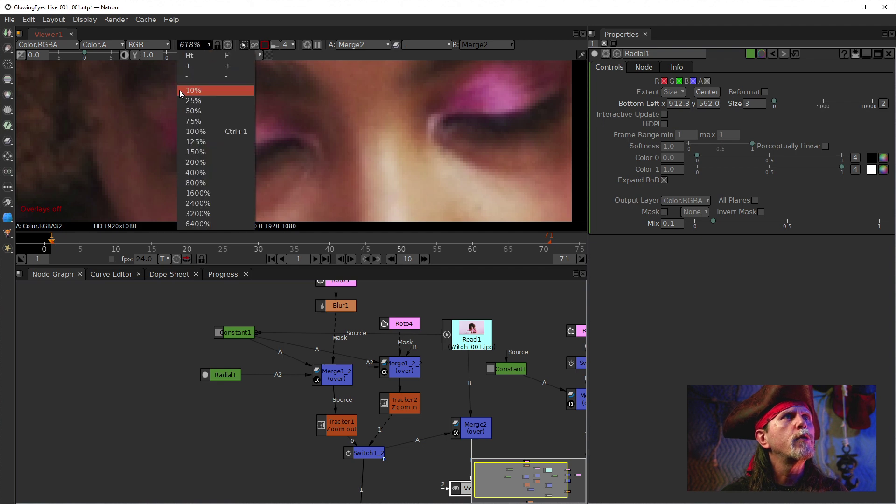
{"action": "left_click", "coordinate": [195, 162]}
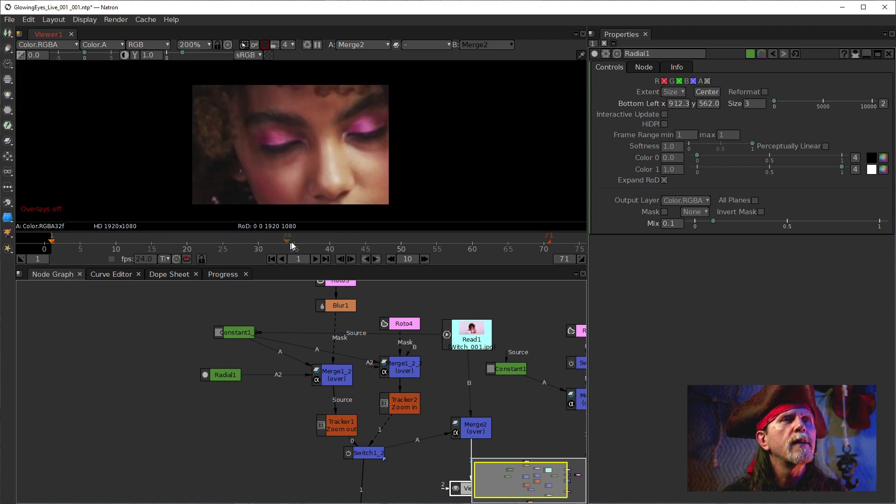
{"action": "left_click", "coordinate": [315, 259]}
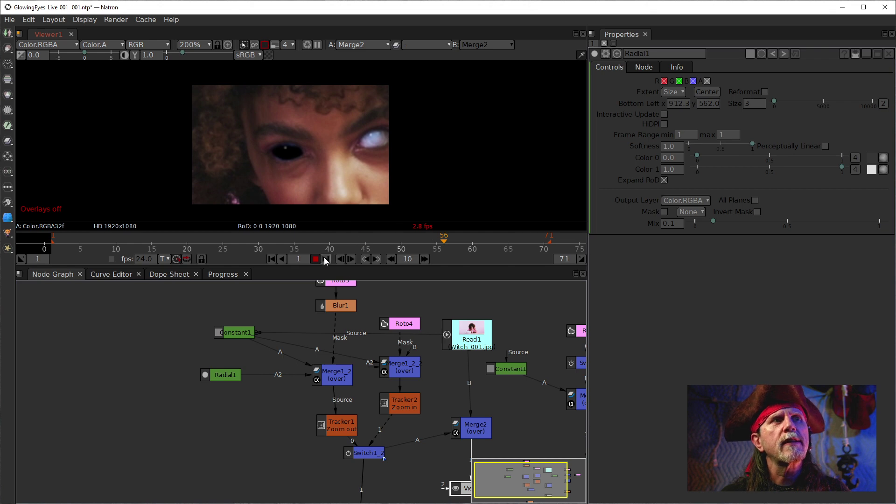
{"action": "left_click_drag", "start_coordinate": [388, 308], "coordinate": [366, 362]}
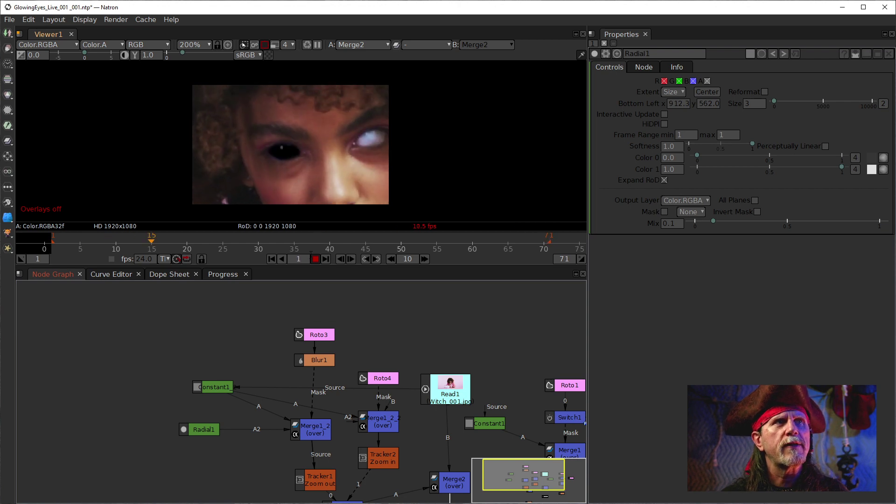
{"action": "left_click", "coordinate": [325, 259]}
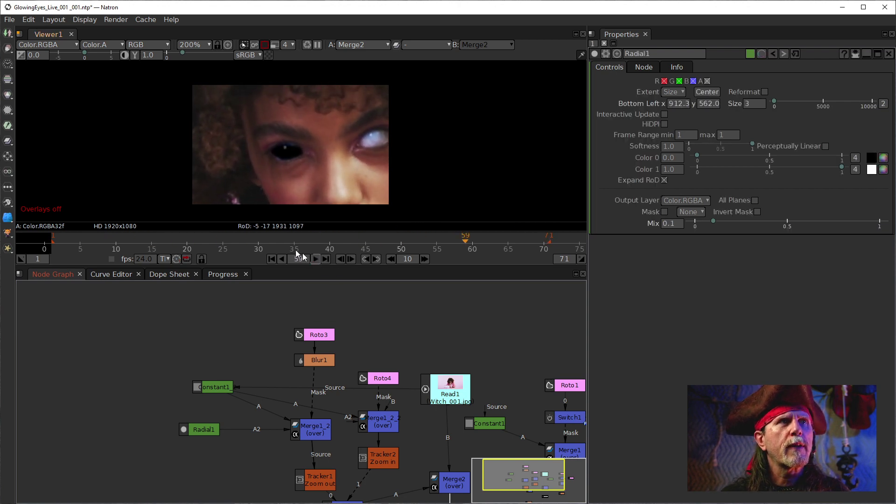
{"action": "scroll", "coordinate": [242, 128], "scroll_direction": "up", "scroll_amount": 10}
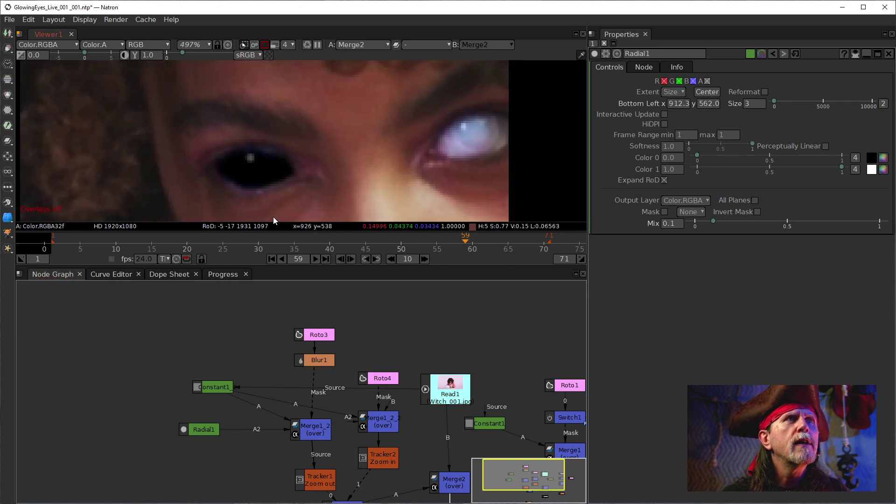
Open Roto3's properties and show the viewer overlays to display Bezier1 around the black eye at frame 59.
{"action": "double_click", "coordinate": [321, 333]}
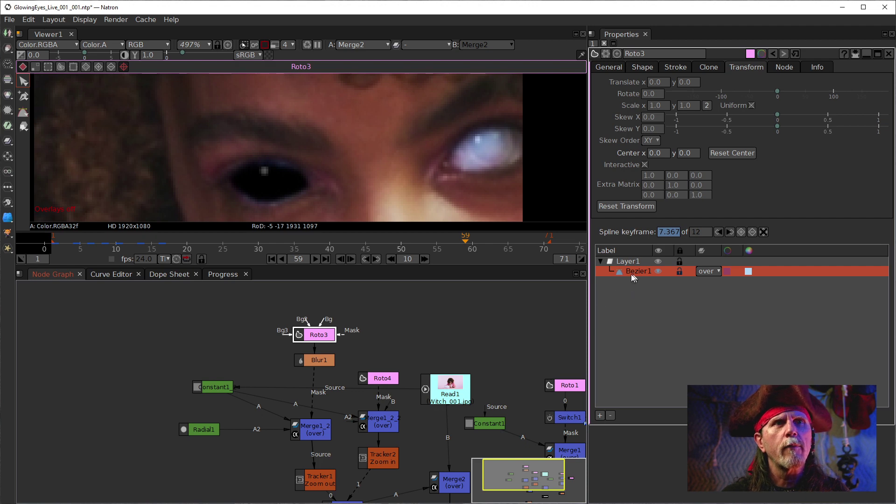
{"action": "right_click", "coordinate": [380, 169]}
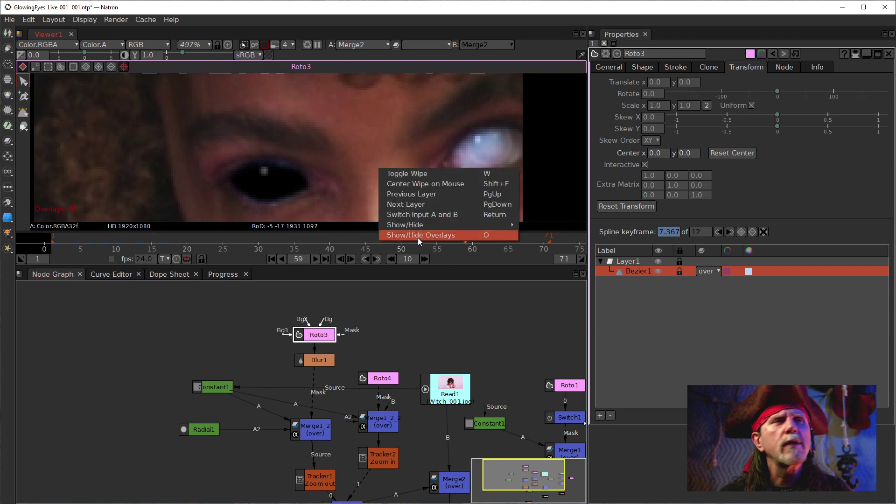
{"action": "left_click", "coordinate": [403, 236]}
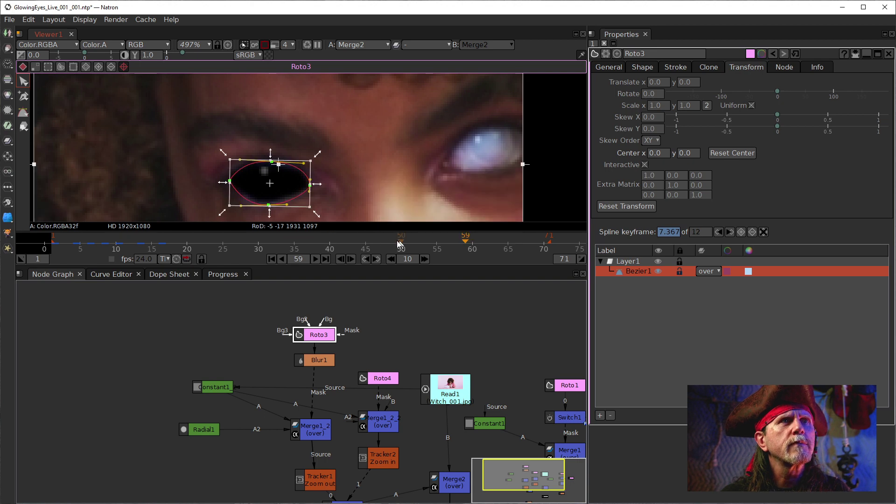
{"action": "scroll", "coordinate": [280, 177], "scroll_direction": "up", "scroll_amount": 6}
{"action": "left_click_drag", "start_coordinate": [337, 148], "coordinate": [428, 160]}
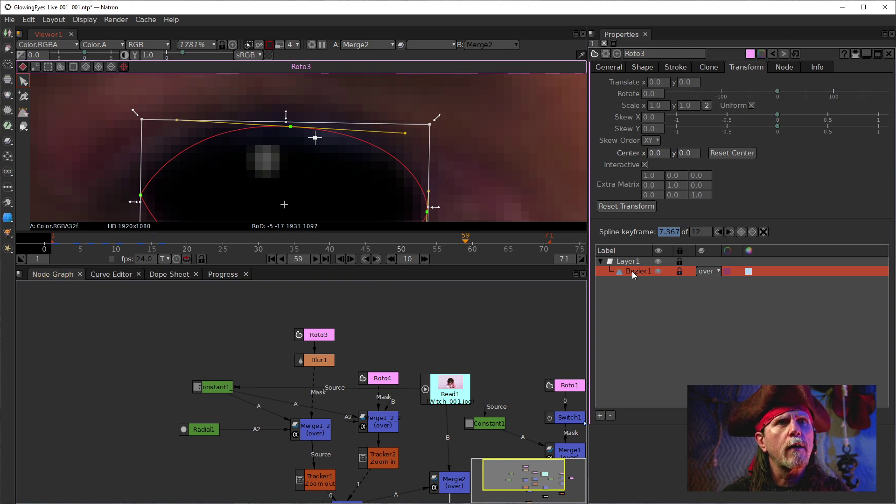
Step back through Roto3's Bezier1 spline keyframes to keyframe 1, checking the eye outline at each one.
{"action": "left_click", "coordinate": [320, 336]}
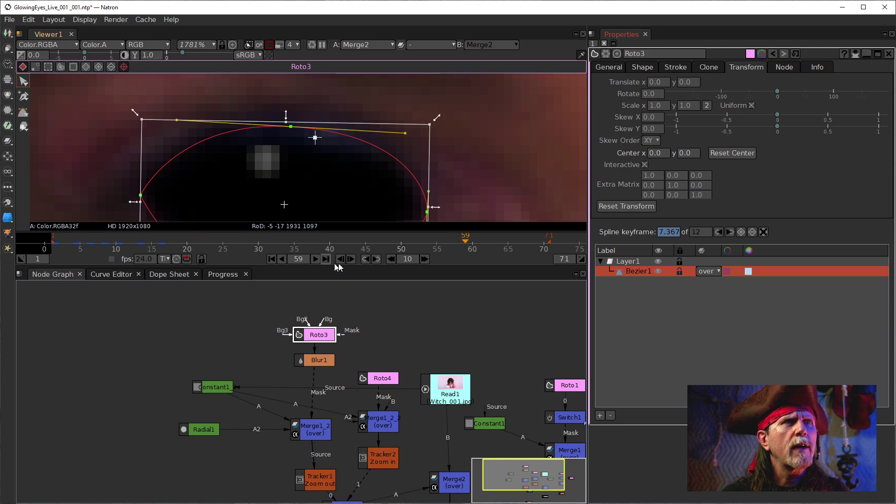
{"action": "left_click", "coordinate": [718, 232]}
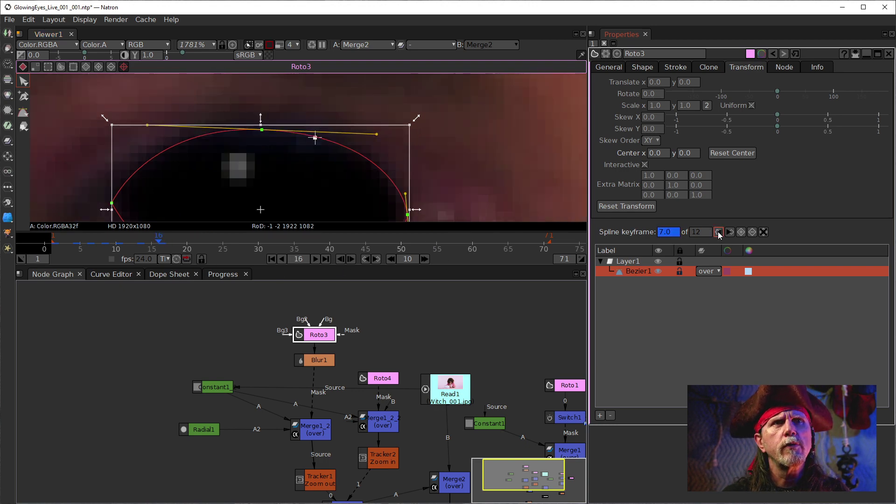
{"action": "left_click", "coordinate": [719, 233]}
{"action": "left_click", "coordinate": [719, 233]}
{"action": "left_click", "coordinate": [719, 232]}
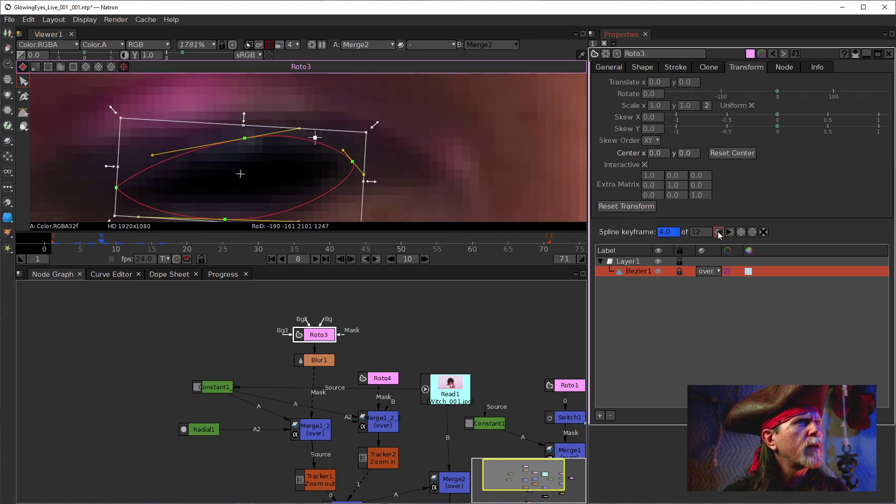
{"action": "left_click", "coordinate": [719, 232]}
{"action": "left_click", "coordinate": [719, 233]}
{"action": "left_click", "coordinate": [718, 232]}
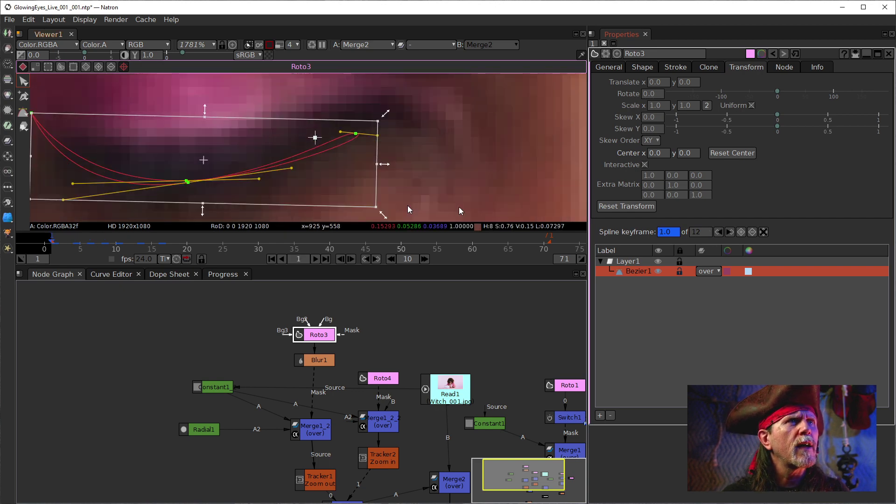
At spline keyframe 3, frame 6, raise Bezier1's upper point, extend both corner points outward and adjust the upper point's tangent.
{"action": "left_click", "coordinate": [731, 232]}
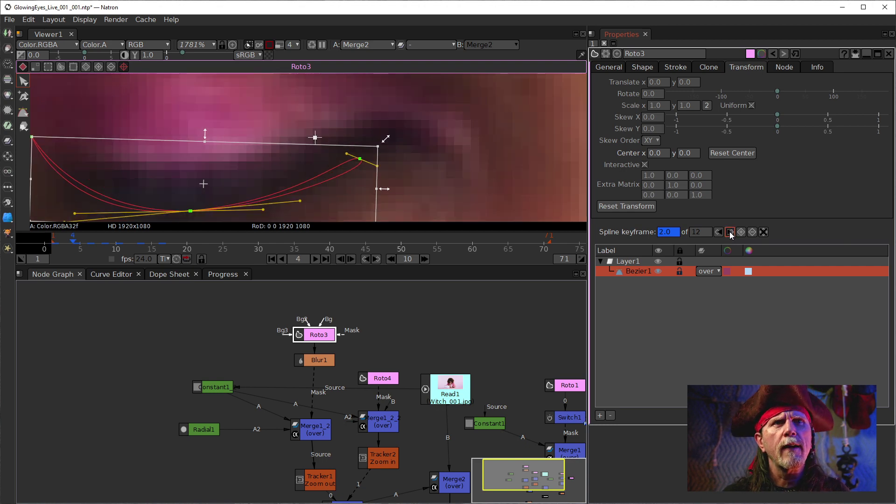
{"action": "left_click", "coordinate": [730, 232]}
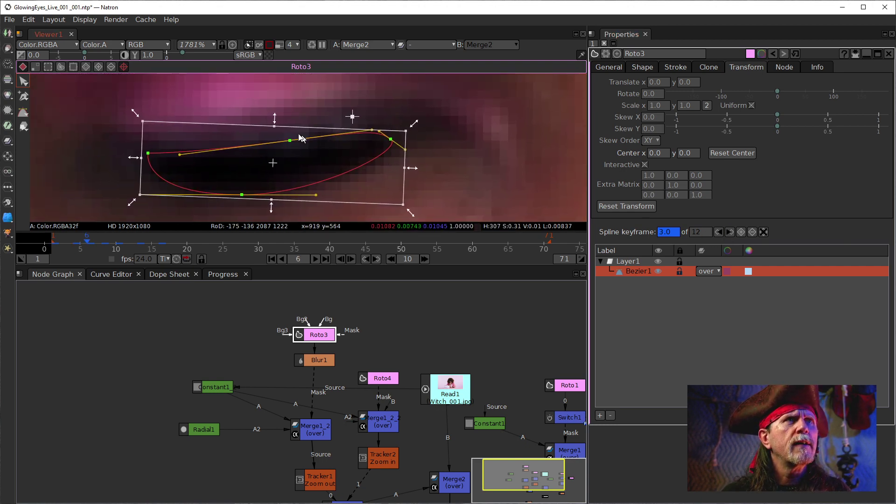
{"action": "left_click_drag", "start_coordinate": [289, 140], "coordinate": [288, 137]}
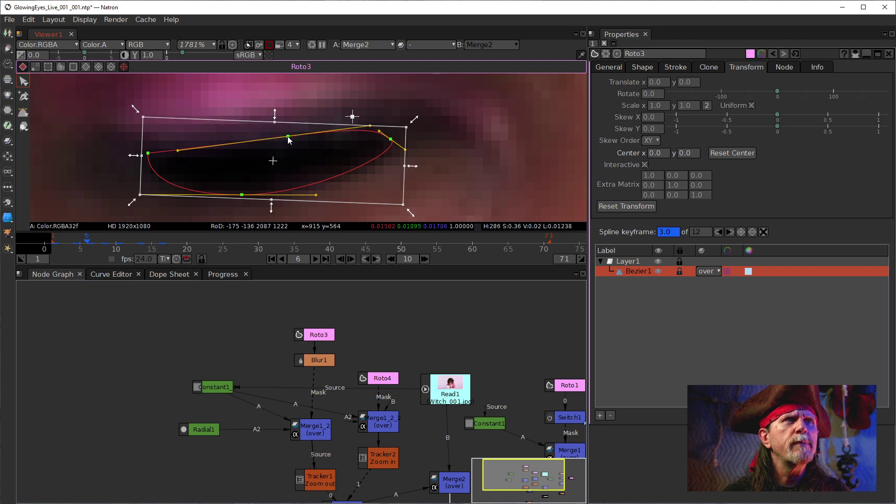
{"action": "left_click_drag", "start_coordinate": [391, 139], "coordinate": [393, 137]}
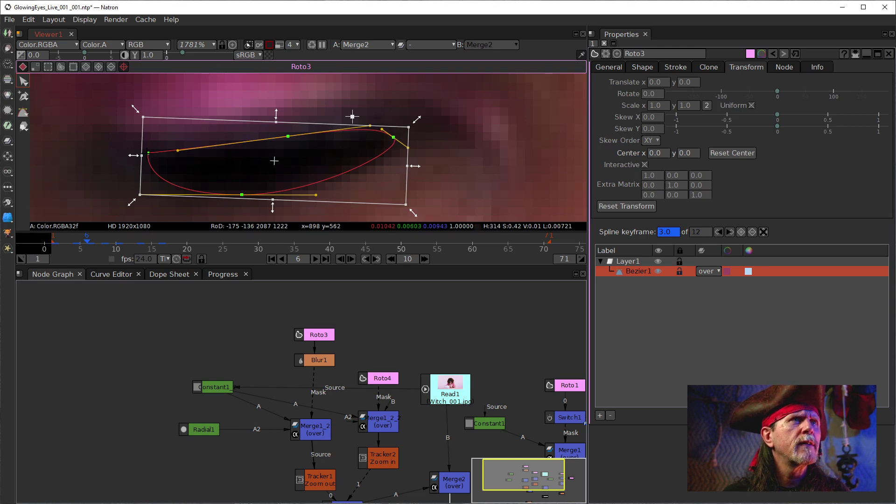
{"action": "left_click_drag", "start_coordinate": [148, 153], "coordinate": [137, 156]}
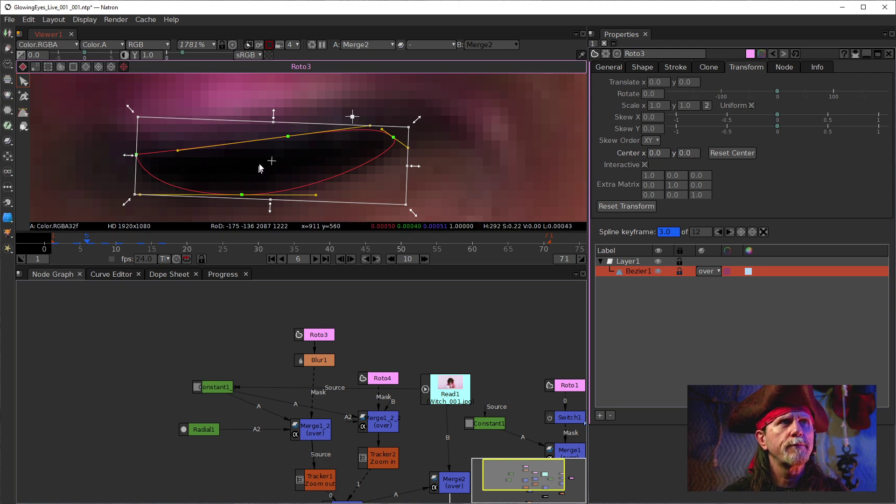
{"action": "left_click_drag", "start_coordinate": [178, 150], "coordinate": [179, 153]}
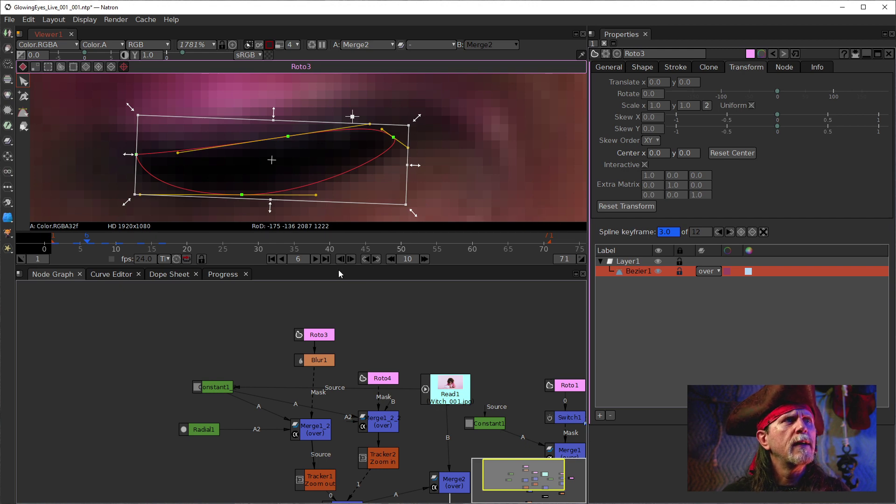
At spline keyframe 4, frame 8, raise Bezier1's upper point and pull both eye-corner points outward.
{"action": "left_click", "coordinate": [730, 232]}
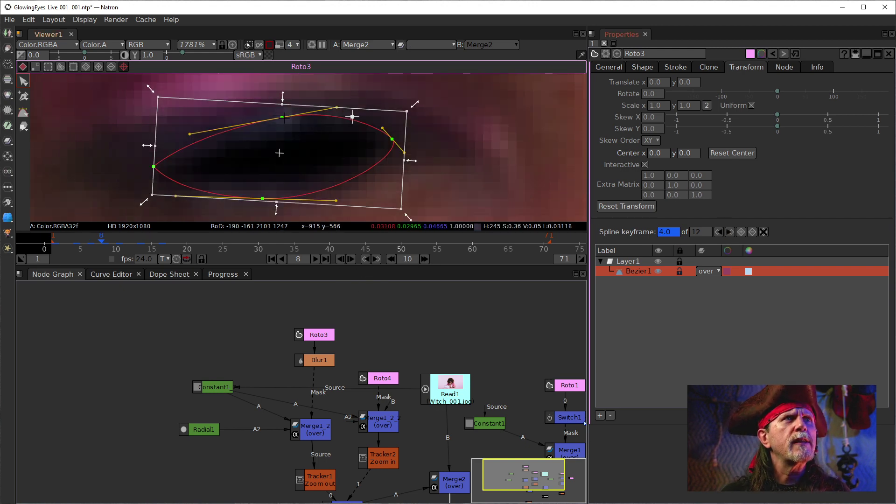
{"action": "left_click_drag", "start_coordinate": [283, 117], "coordinate": [281, 107]}
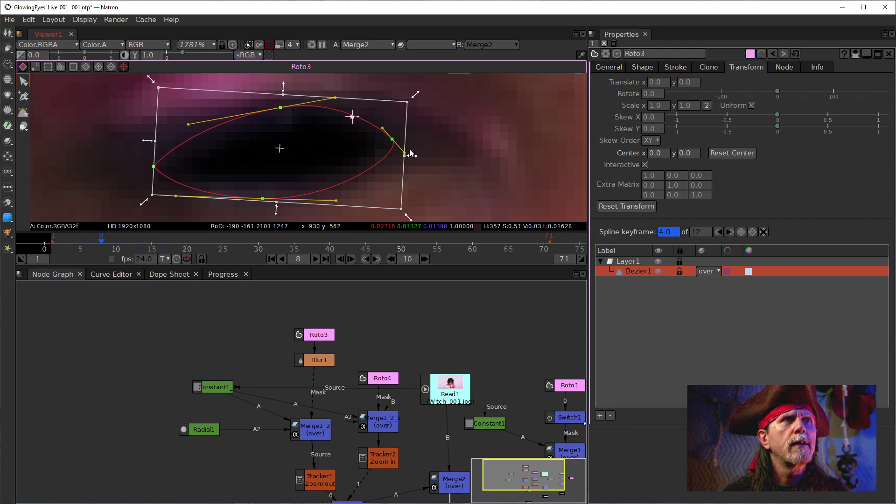
{"action": "left_click_drag", "start_coordinate": [392, 139], "coordinate": [396, 139]}
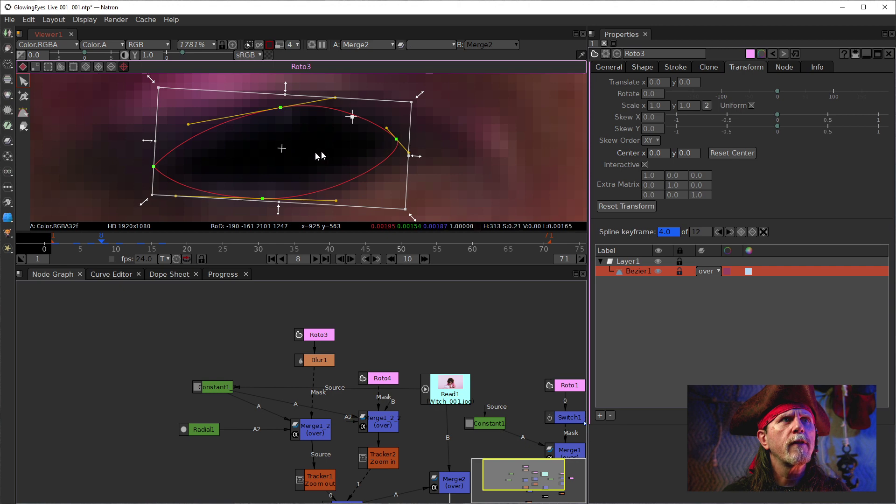
{"action": "left_click_drag", "start_coordinate": [154, 166], "coordinate": [131, 164]}
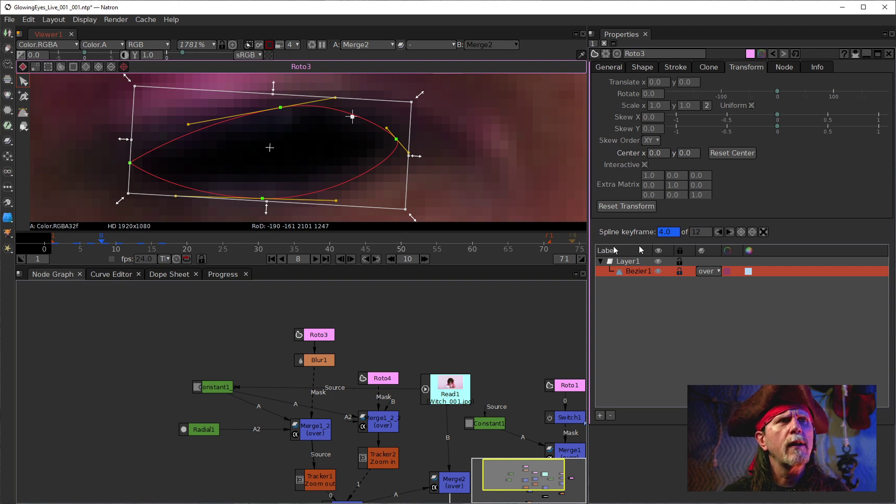
At spline keyframe 5, frame 10, compare the eye highlight with Radial1's Mix at 0 and back at 0.1.
{"action": "left_click", "coordinate": [730, 232]}
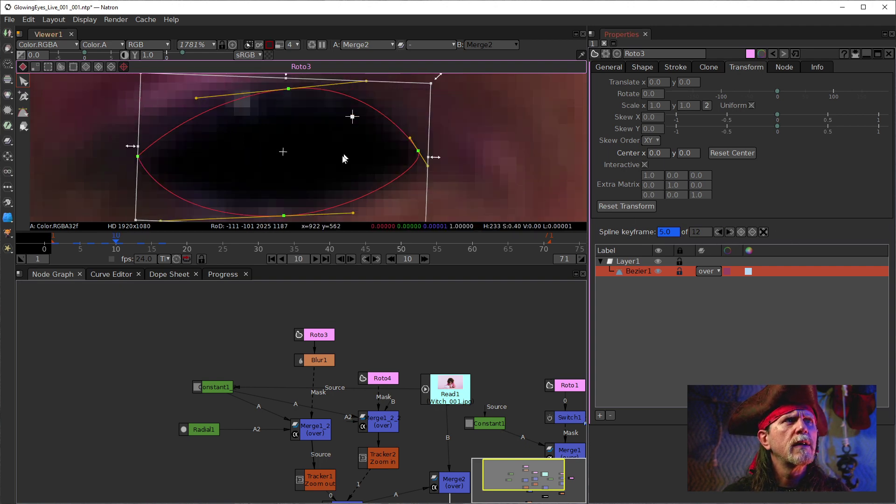
{"action": "left_click_drag", "start_coordinate": [302, 108], "coordinate": [291, 147]}
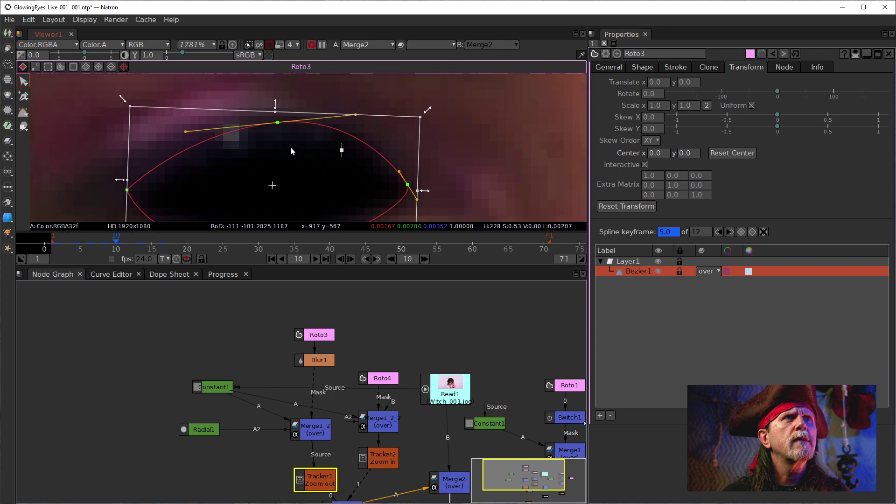
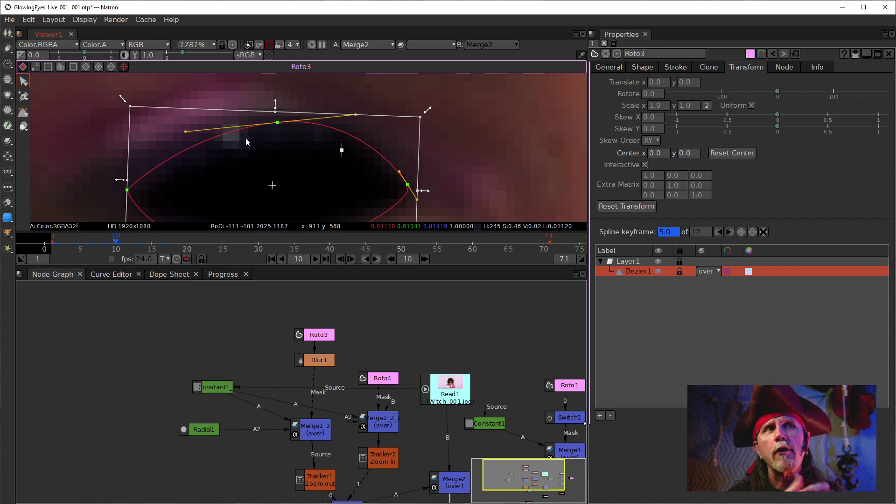
{"action": "left_click", "coordinate": [204, 429]}
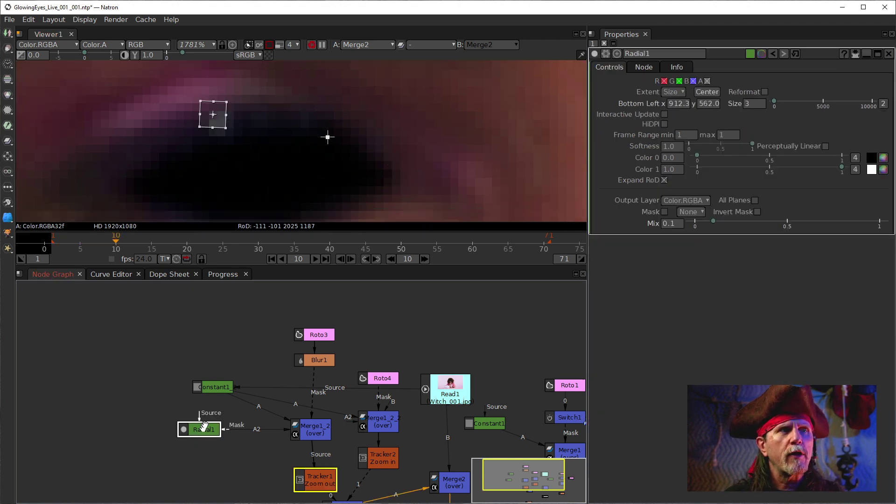
{"action": "left_click", "coordinate": [669, 228]}
{"action": "left_click", "coordinate": [673, 227]}
{"action": "scroll", "coordinate": [673, 227], "scroll_direction": "down", "scroll_amount": 1}
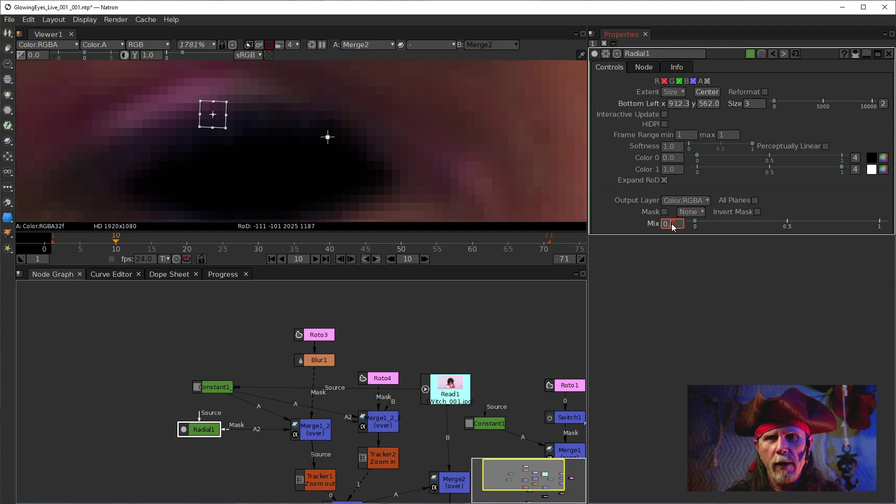
{"action": "scroll", "coordinate": [674, 227], "scroll_direction": "up", "scroll_amount": 1}
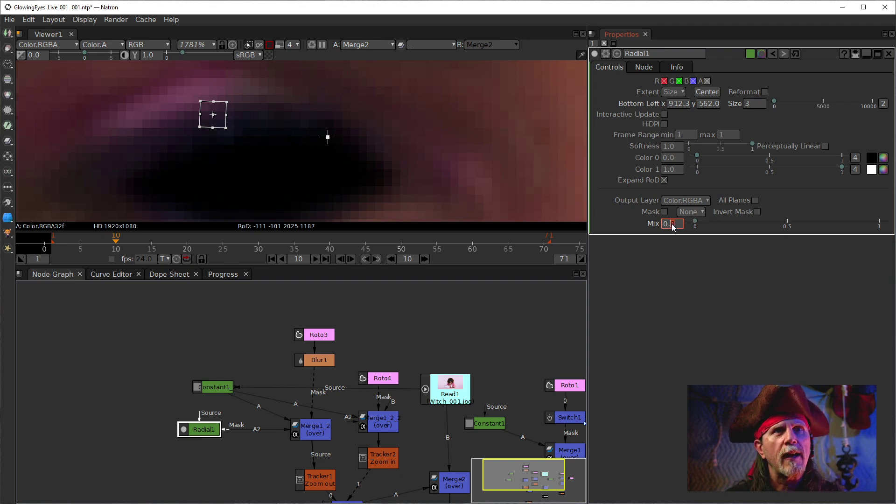
{"action": "scroll", "coordinate": [673, 227], "scroll_direction": "up", "scroll_amount": 1}
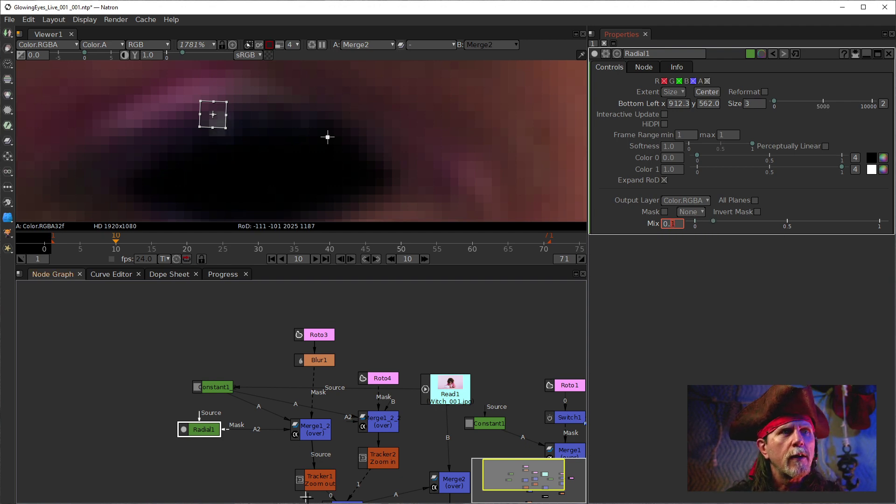
Reopen Roto3 and reshape Bezier1's lower edge at frame 10 by tilting the bottom point's tangent and lowering the point slightly.
{"action": "double_click", "coordinate": [316, 335]}
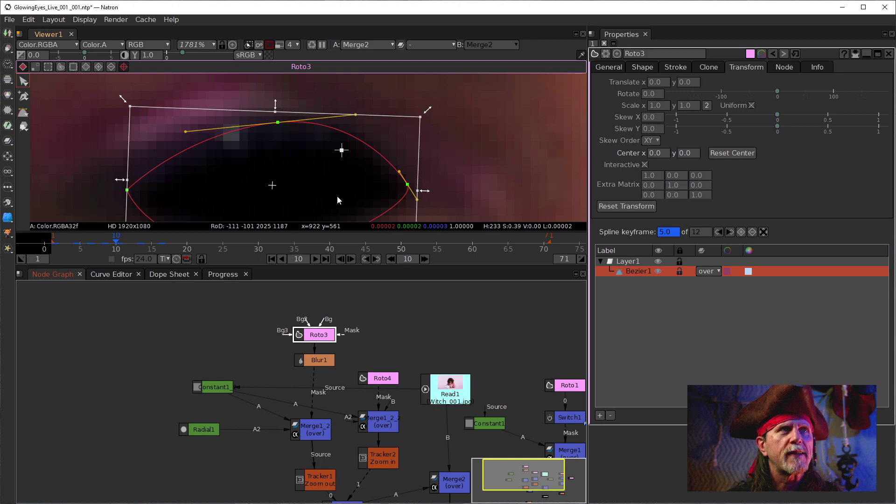
{"action": "left_click_drag", "start_coordinate": [337, 197], "coordinate": [339, 121]}
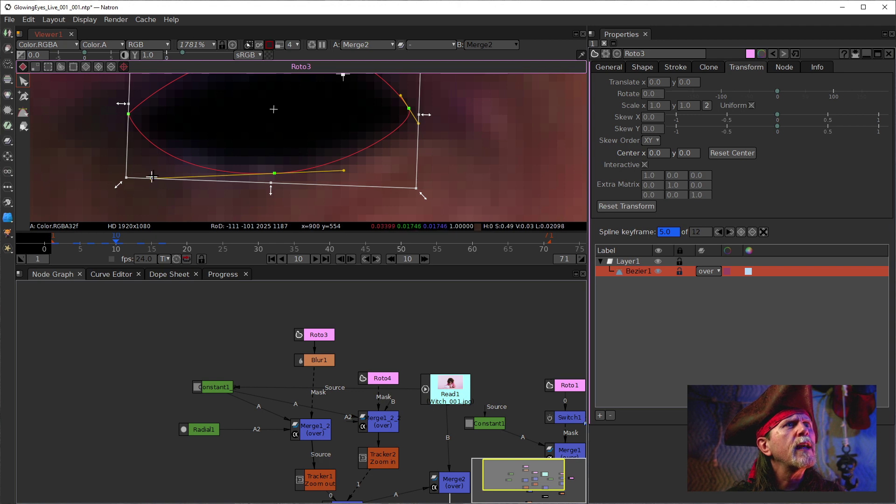
{"action": "left_click_drag", "start_coordinate": [150, 178], "coordinate": [148, 187]}
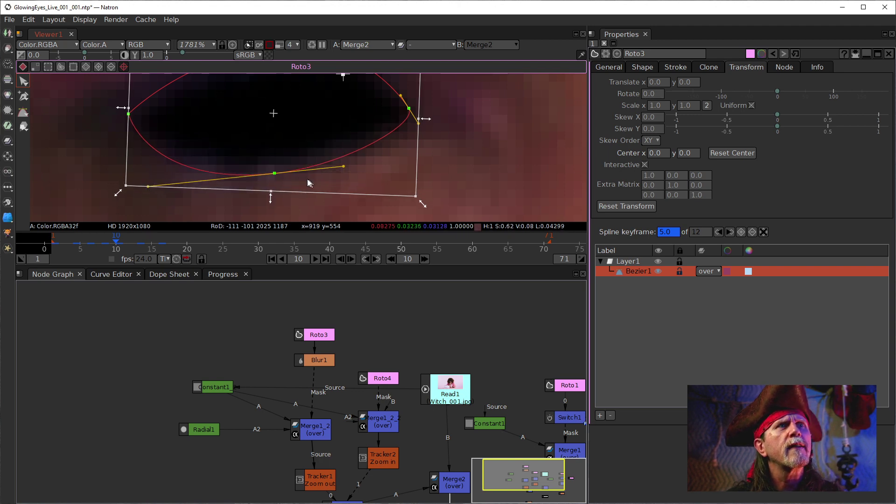
{"action": "left_click_drag", "start_coordinate": [275, 174], "coordinate": [276, 175]}
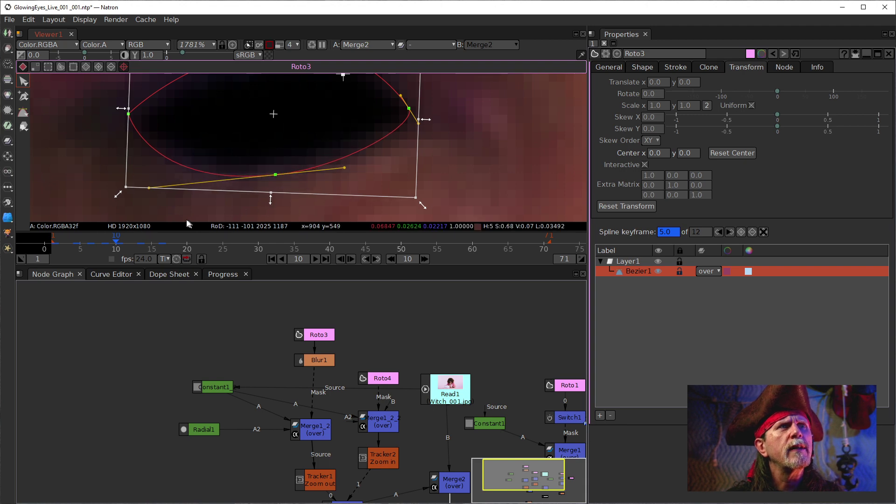
{"action": "left_click_drag", "start_coordinate": [150, 189], "coordinate": [150, 189]}
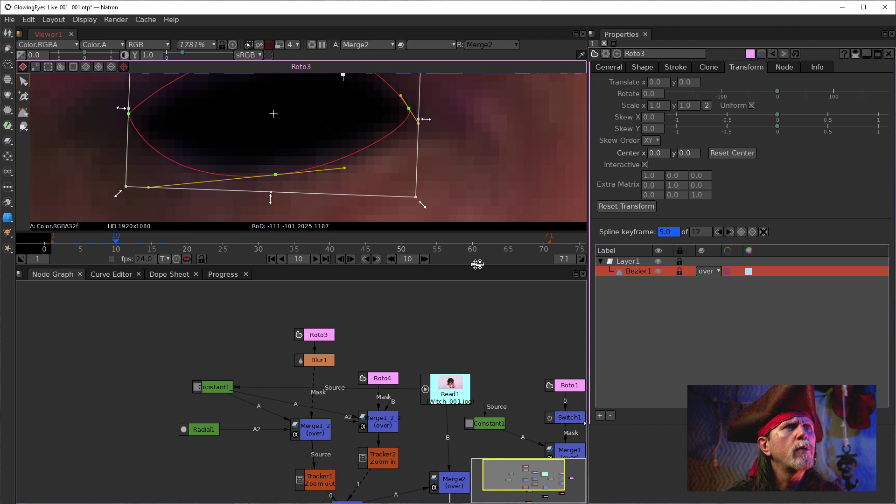
{"action": "left_click_drag", "start_coordinate": [441, 175], "coordinate": [434, 226]}
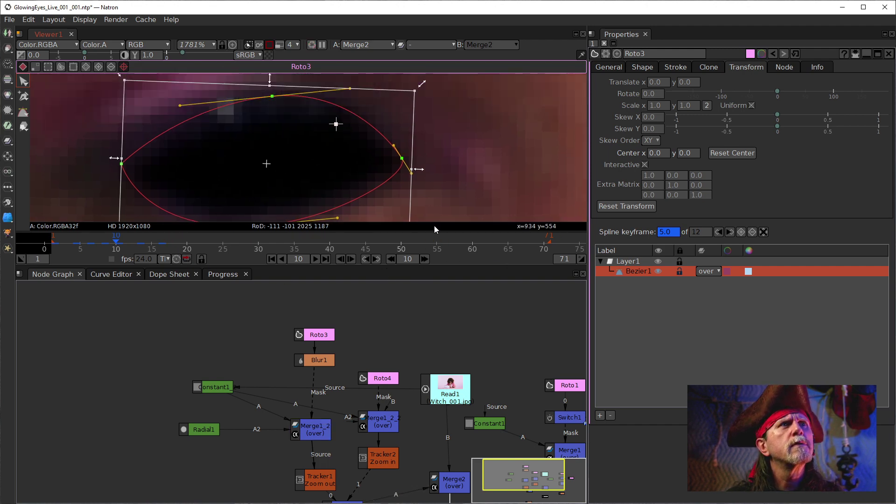
Advance through spline keyframes 6 and 7, frames 13 and 16, and inspect Bezier1's fit around the eye.
{"action": "left_click", "coordinate": [730, 231]}
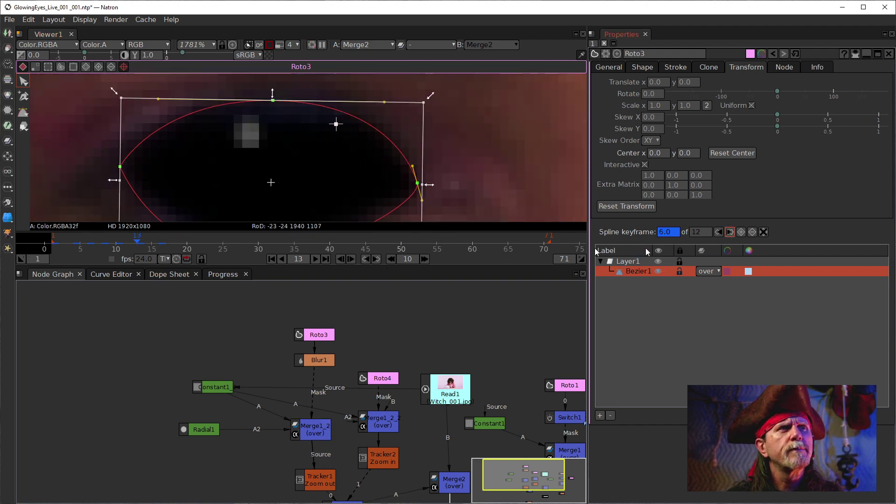
{"action": "left_click_drag", "start_coordinate": [403, 161], "coordinate": [401, 85]}
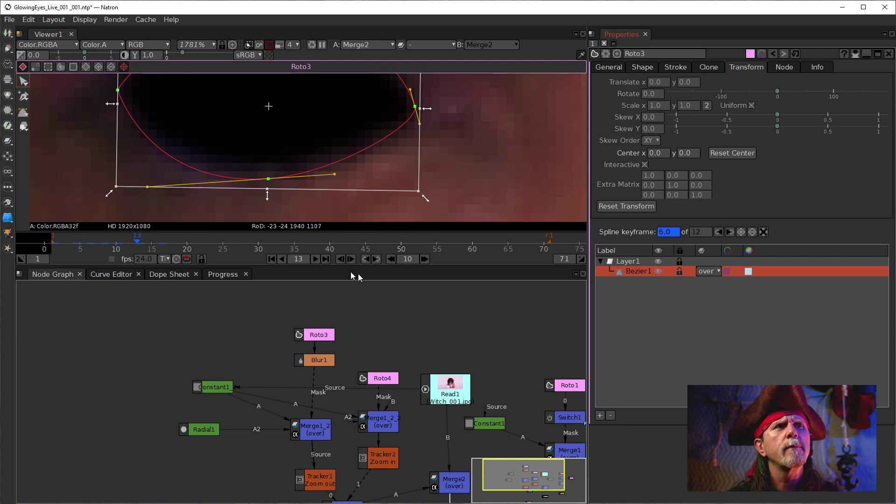
{"action": "left_click", "coordinate": [731, 232]}
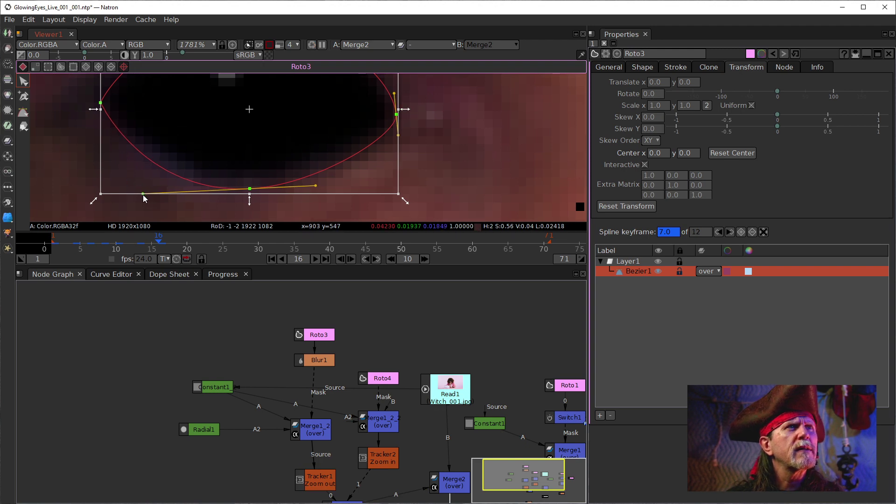
{"action": "left_click_drag", "start_coordinate": [299, 132], "coordinate": [290, 166]}
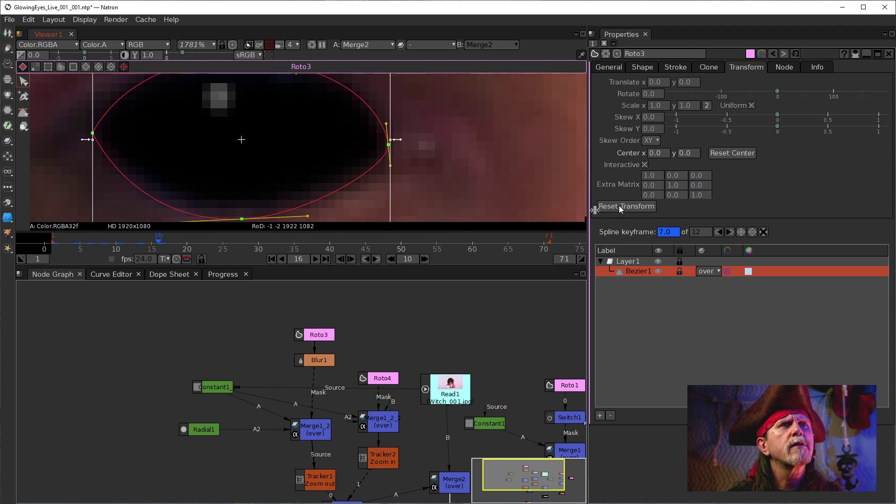
Go to spline keyframe 8, frame 133, and raise Bezier1's upper point slightly.
{"action": "left_click", "coordinate": [730, 232]}
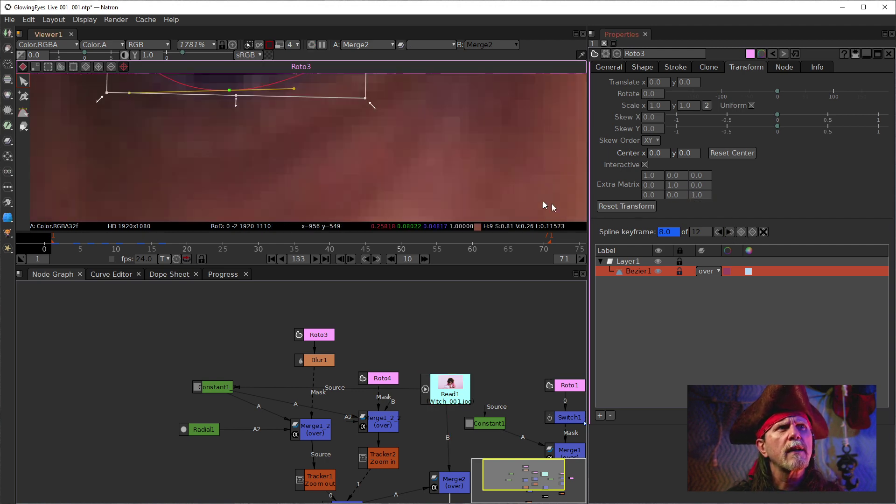
{"action": "left_click_drag", "start_coordinate": [466, 128], "coordinate": [463, 214]}
{"action": "left_click_drag", "start_coordinate": [469, 173], "coordinate": [474, 211]}
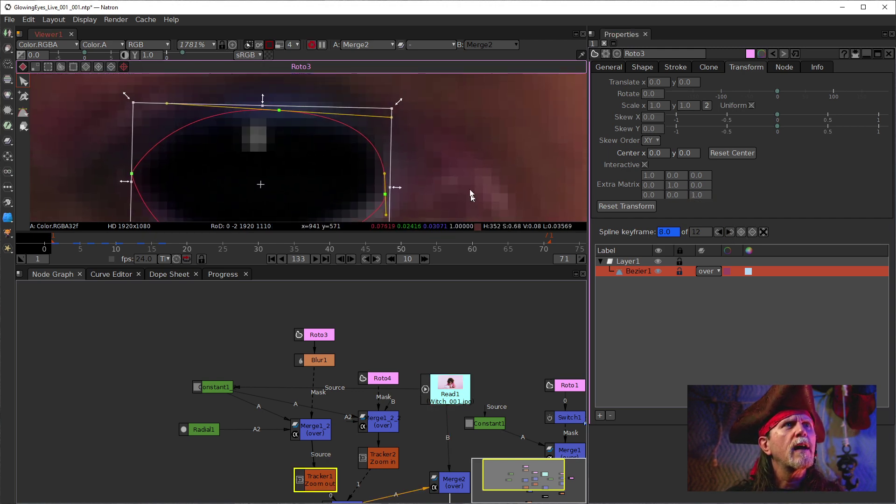
{"action": "left_click_drag", "start_coordinate": [460, 148], "coordinate": [472, 171]}
{"action": "left_click_drag", "start_coordinate": [291, 133], "coordinate": [293, 120]}
Pull both of Bezier1's eye-corner points slightly outward and lower its bottom point at frame 133.
{"action": "left_click_drag", "start_coordinate": [433, 195], "coordinate": [415, 126]}
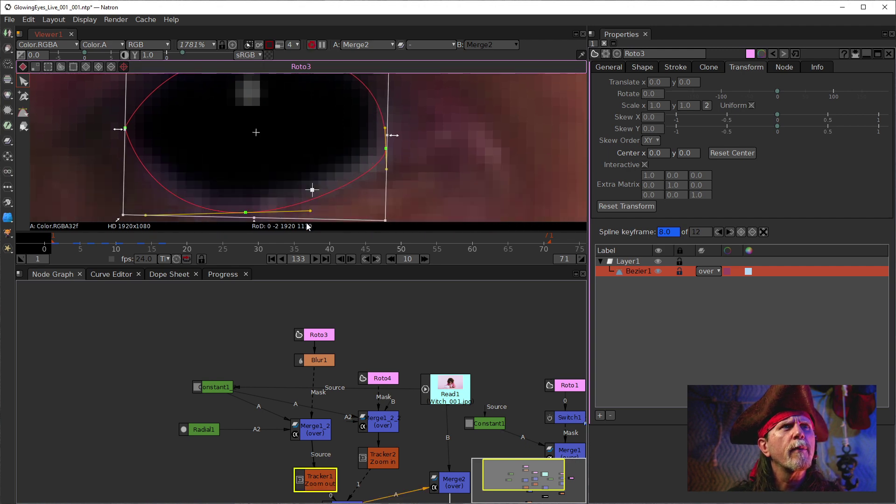
{"action": "left_click_drag", "start_coordinate": [386, 150], "coordinate": [390, 148]}
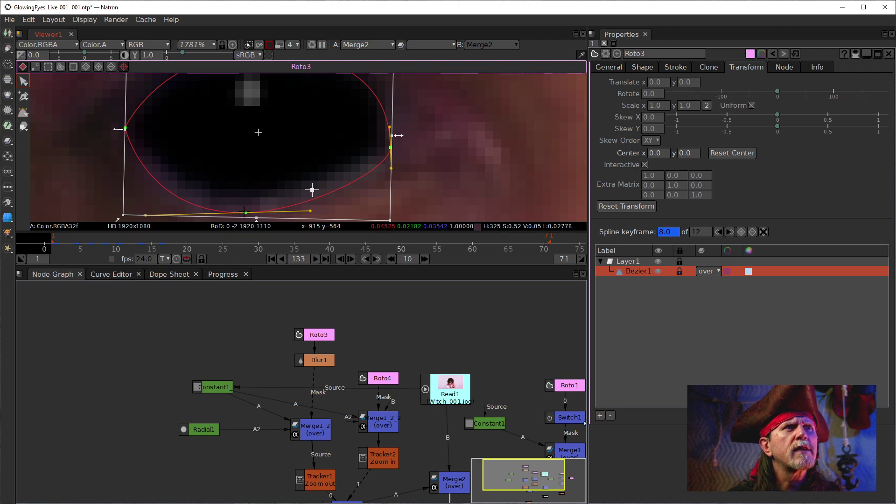
{"action": "left_click_drag", "start_coordinate": [245, 212], "coordinate": [244, 217]}
{"action": "mouse_move", "coordinate": [324, 208]}
{"action": "left_mouse_down"}
{"action": "mouse_move", "coordinate": [328, 162]}
{"action": "mouse_move", "coordinate": [319, 206]}
{"action": "left_mouse_up"}
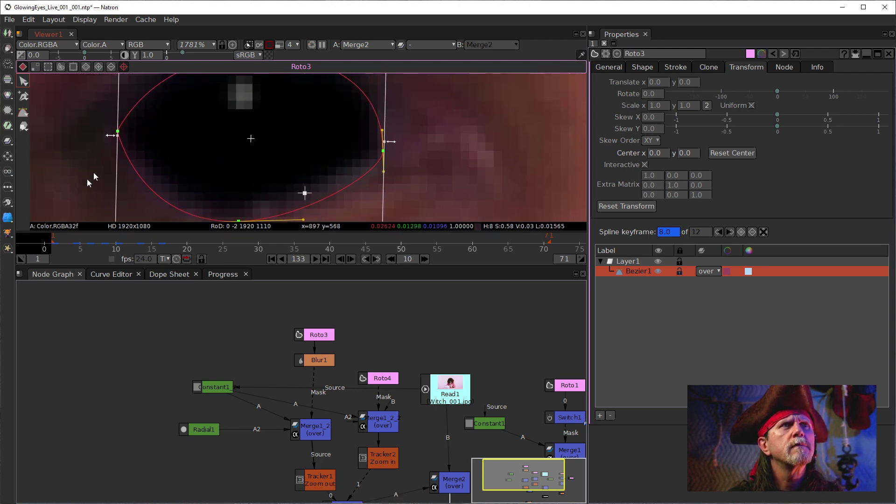
{"action": "left_click_drag", "start_coordinate": [118, 132], "coordinate": [115, 133]}
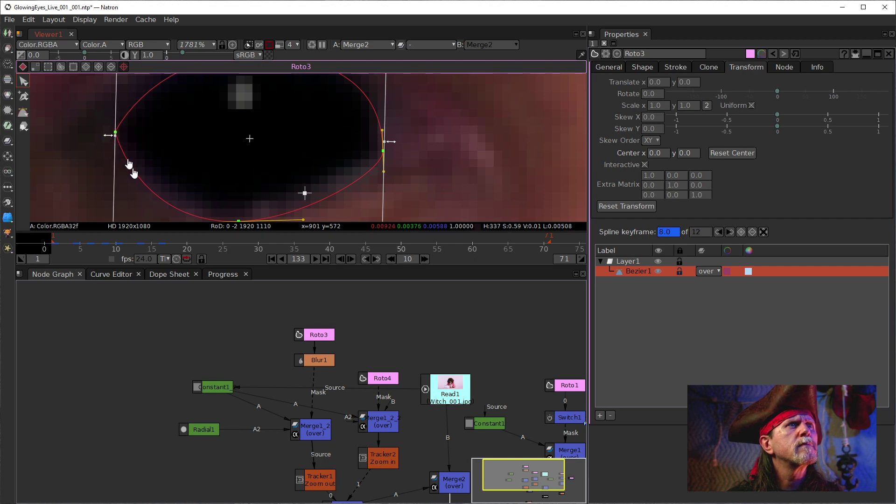
Refine Bezier1's lower edge at frame 133 by lengthening the bottom point's right tangent, lowering the point, and widening the right corner curve.
{"action": "left_click_drag", "start_coordinate": [265, 195], "coordinate": [257, 155]}
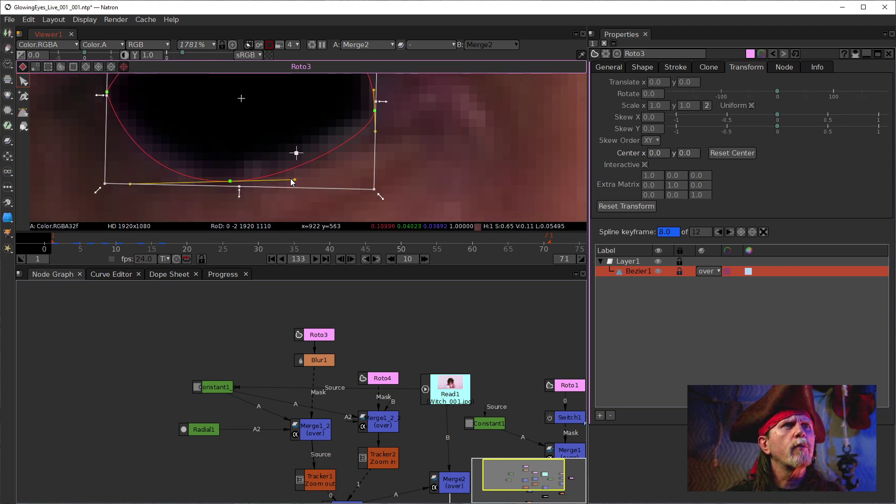
{"action": "left_click_drag", "start_coordinate": [295, 180], "coordinate": [304, 180]}
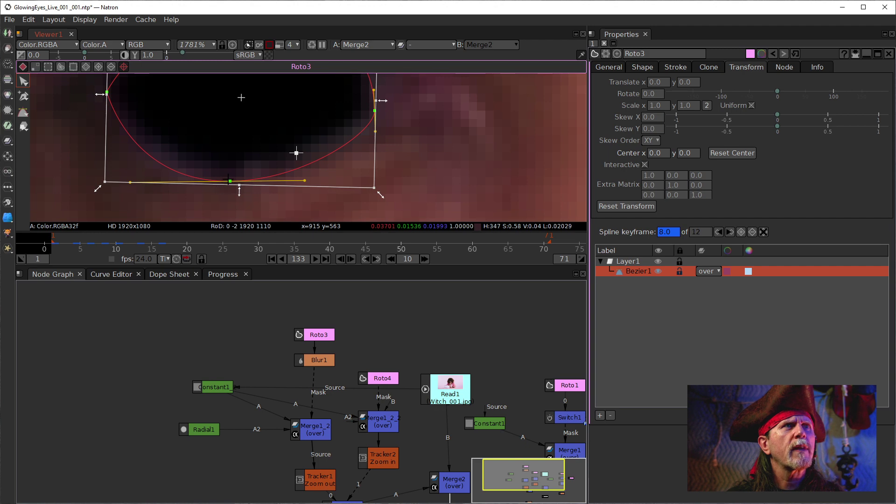
{"action": "left_click_drag", "start_coordinate": [230, 181], "coordinate": [230, 185]}
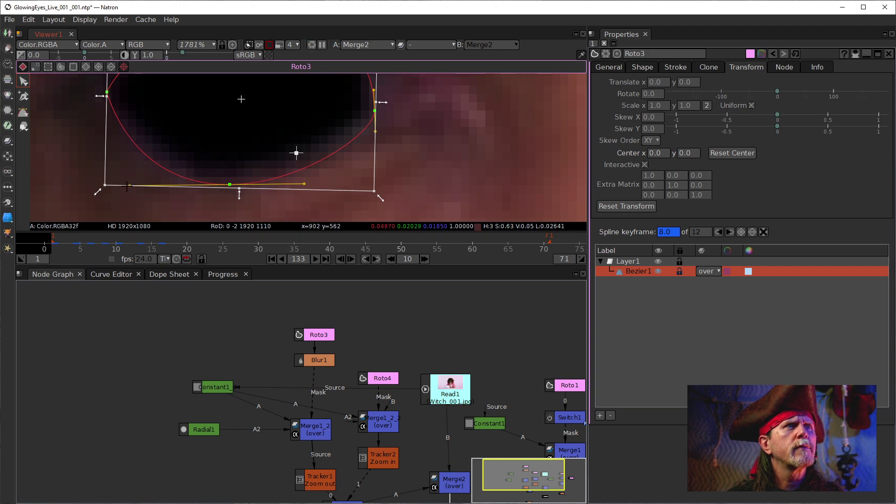
{"action": "left_click_drag", "start_coordinate": [376, 111], "coordinate": [358, 195]}
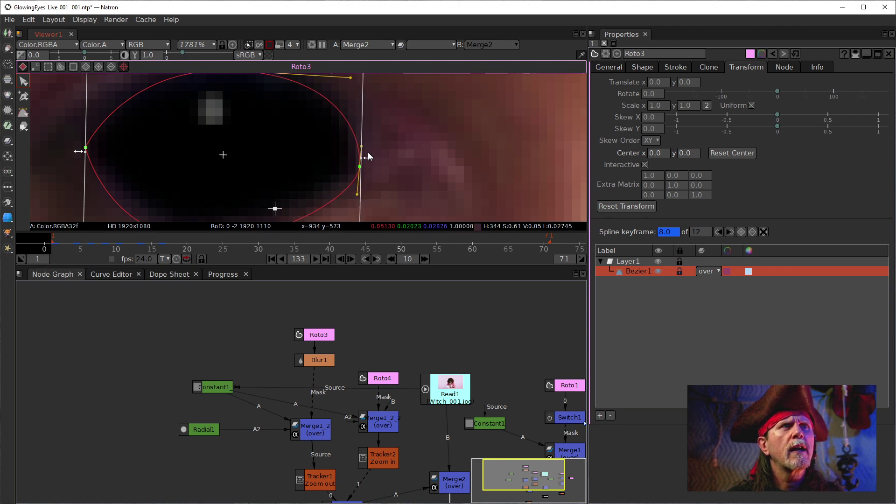
Hide the viewer overlays and set the viewer zoom to 200% to inspect the composited eyes.
{"action": "scroll", "coordinate": [398, 143], "scroll_direction": "down", "scroll_amount": 2}
{"action": "left_click_drag", "start_coordinate": [405, 162], "coordinate": [339, 172]}
{"action": "scroll", "coordinate": [341, 175], "scroll_direction": "down", "scroll_amount": 4}
{"action": "right_click", "coordinate": [416, 183]}
{"action": "left_click", "coordinate": [449, 250]}
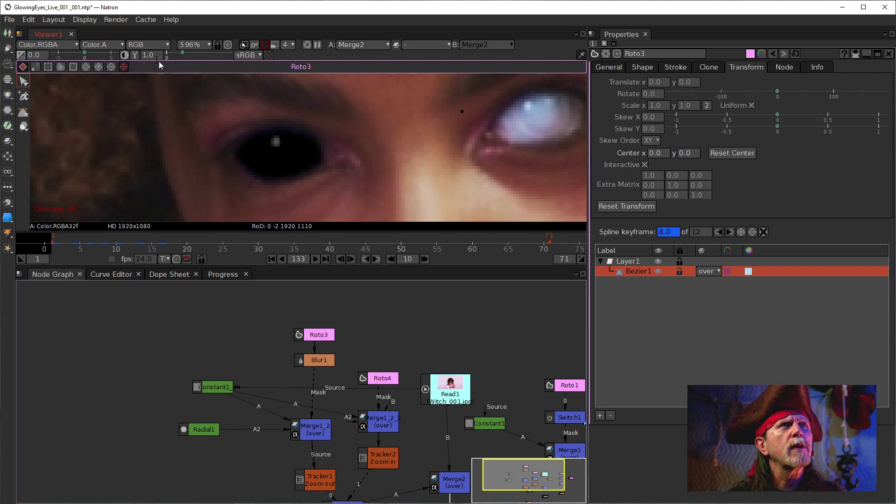
{"action": "left_click", "coordinate": [200, 48]}
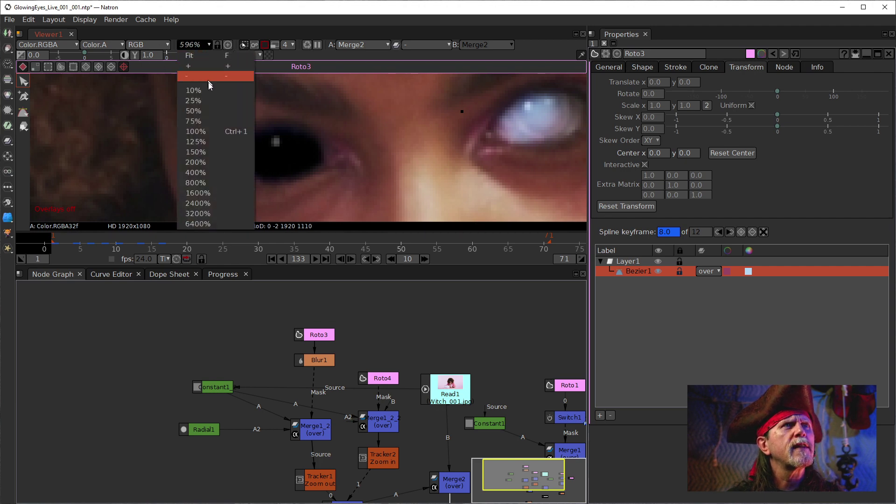
{"action": "left_click", "coordinate": [211, 163]}
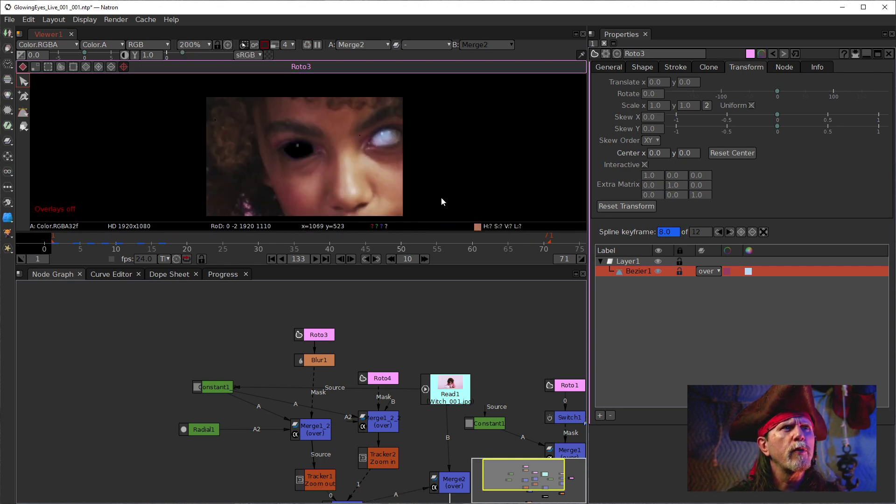
Play the shot from frame 1, stop at frame 48, and step back to frame 43 to examine the black eye's edges up close.
{"action": "left_click", "coordinate": [270, 259]}
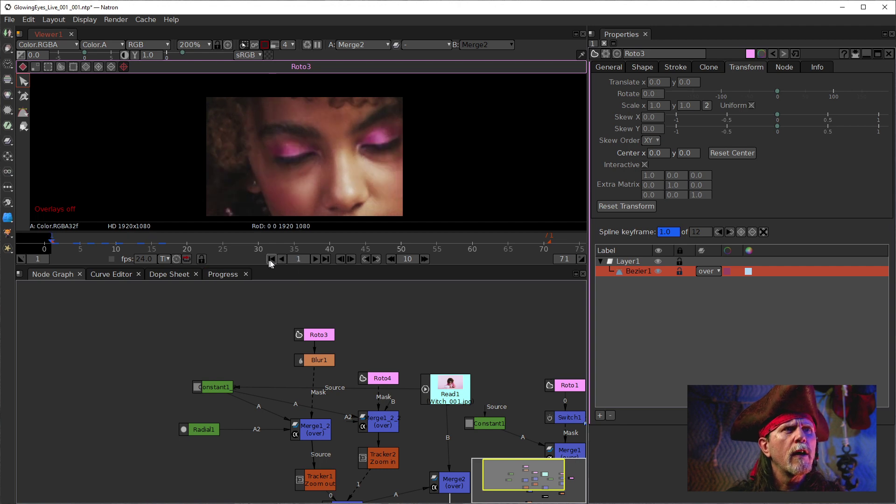
{"action": "left_click", "coordinate": [316, 259]}
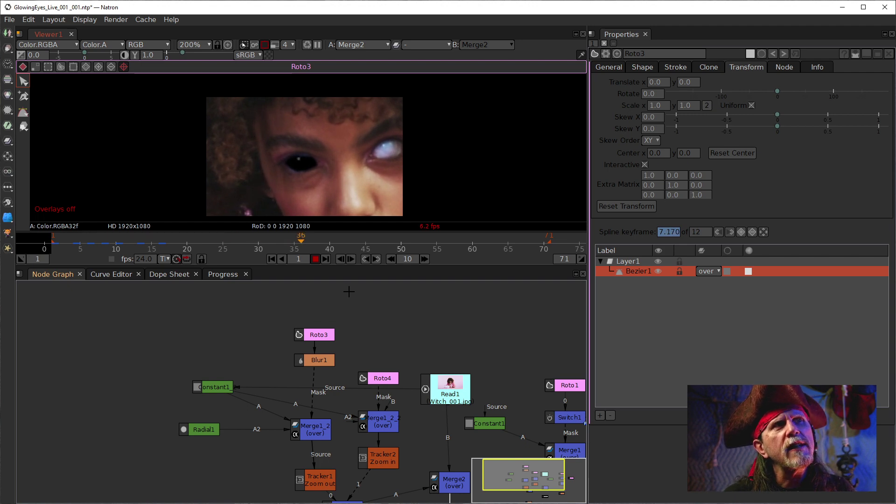
{"action": "left_click", "coordinate": [315, 259]}
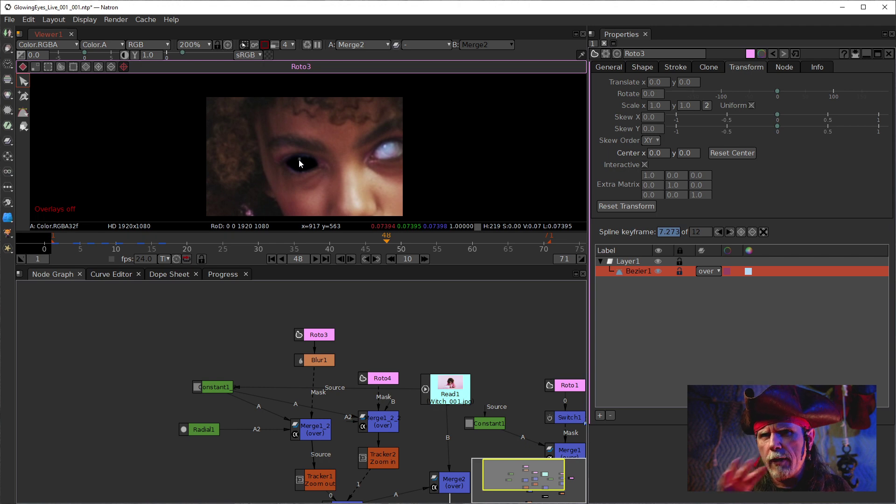
{"action": "left_click", "coordinate": [340, 259]}
{"action": "left_click", "coordinate": [341, 259]}
{"action": "left_click", "coordinate": [341, 260]}
{"action": "left_click", "coordinate": [340, 259]}
{"action": "left_click", "coordinate": [340, 260]}
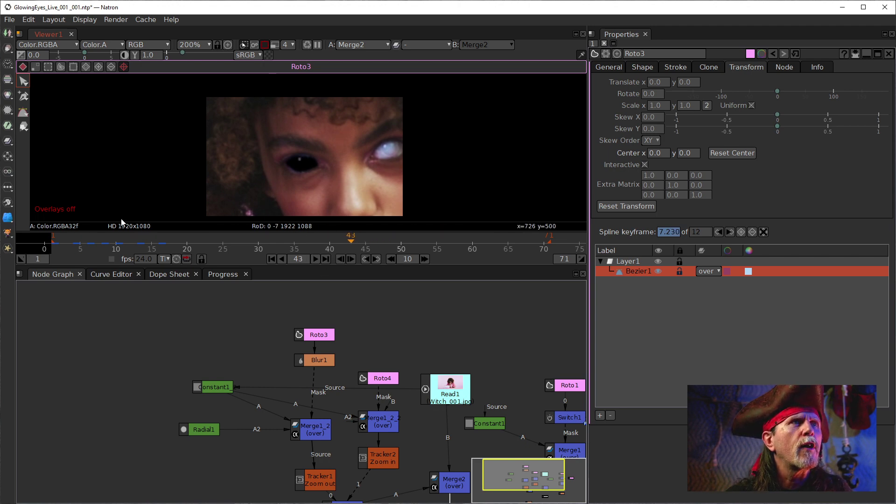
{"action": "scroll", "coordinate": [302, 165], "scroll_direction": "up", "scroll_amount": 10}
{"action": "left_click_drag", "start_coordinate": [322, 139], "coordinate": [314, 159]}
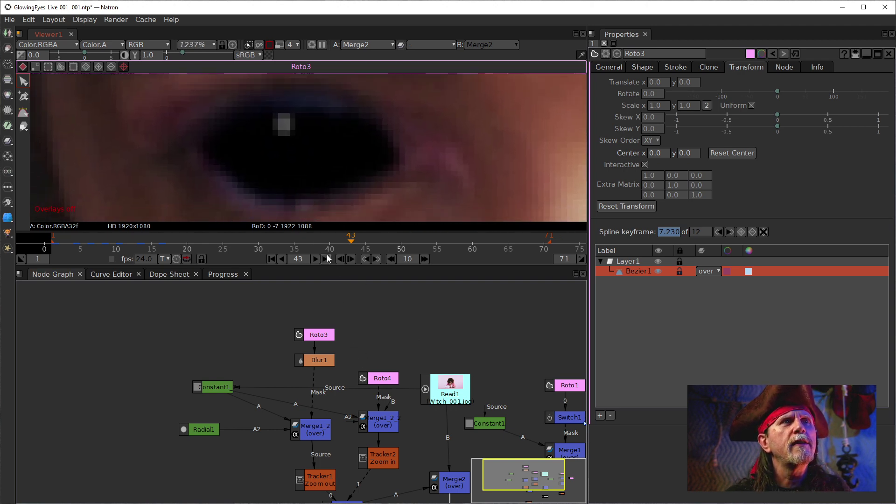
Select Roto3, step back to frame 40, and show the viewer overlays again to check Bezier1's outline.
{"action": "left_click", "coordinate": [319, 336]}
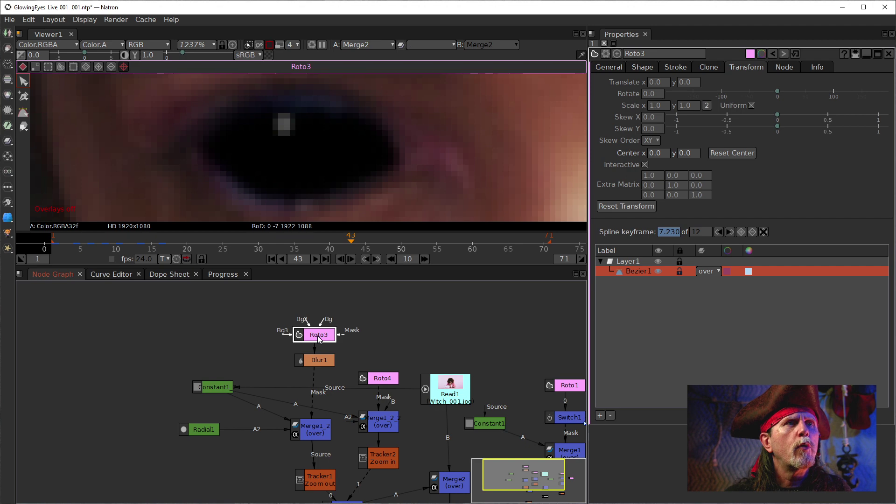
{"action": "left_click", "coordinate": [341, 259]}
{"action": "left_click", "coordinate": [342, 258]}
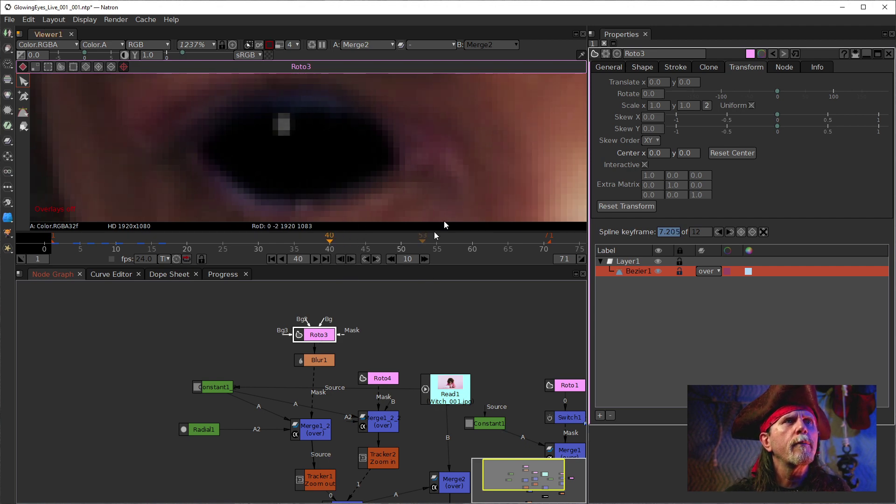
{"action": "right_click", "coordinate": [380, 143]}
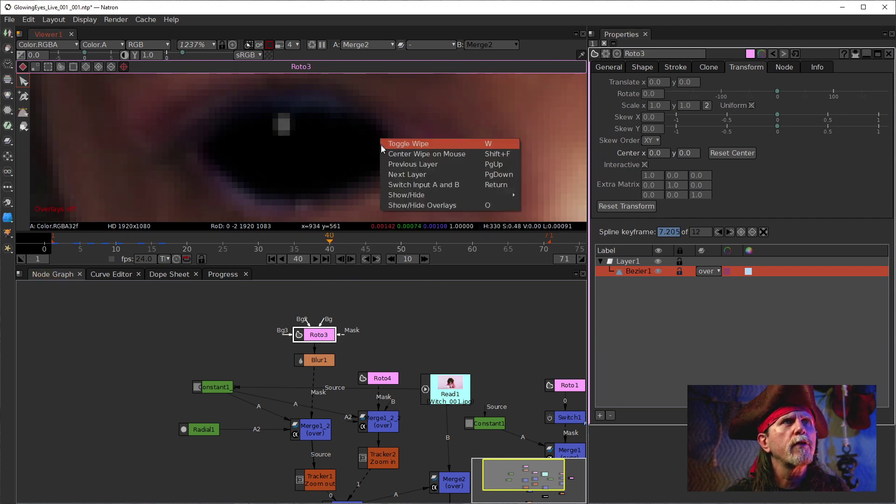
{"action": "left_click", "coordinate": [427, 203]}
{"action": "left_click_drag", "start_coordinate": [484, 144], "coordinate": [485, 155]}
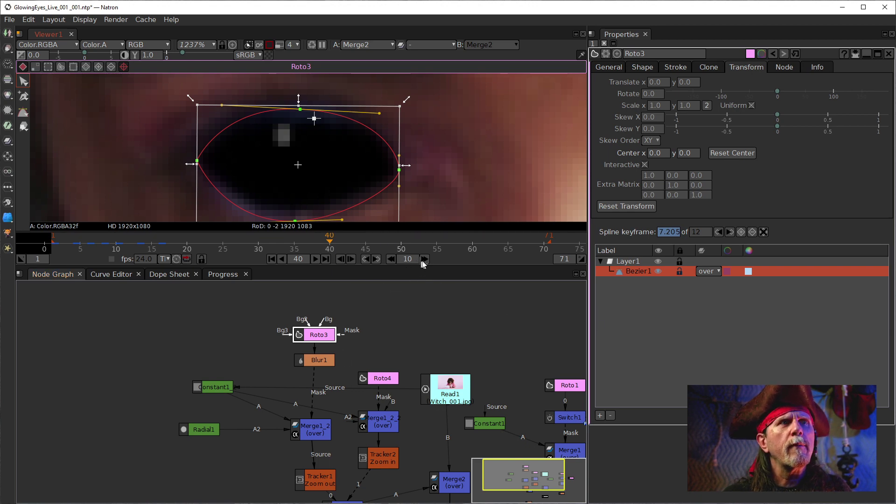
At frame 71, lower Bezier1's bottom point slightly and adjust its tangent angle to follow the lower eyelid.
{"action": "left_click", "coordinate": [551, 247]}
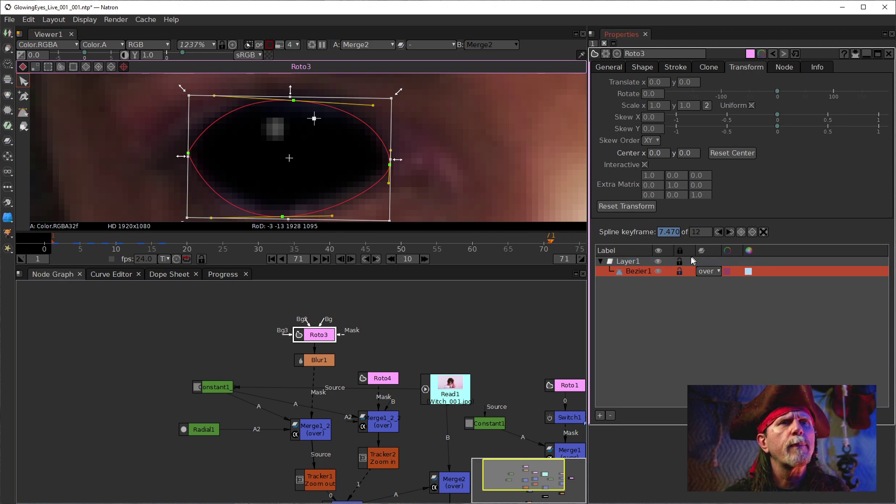
{"action": "left_click_drag", "start_coordinate": [283, 216], "coordinate": [313, 137]}
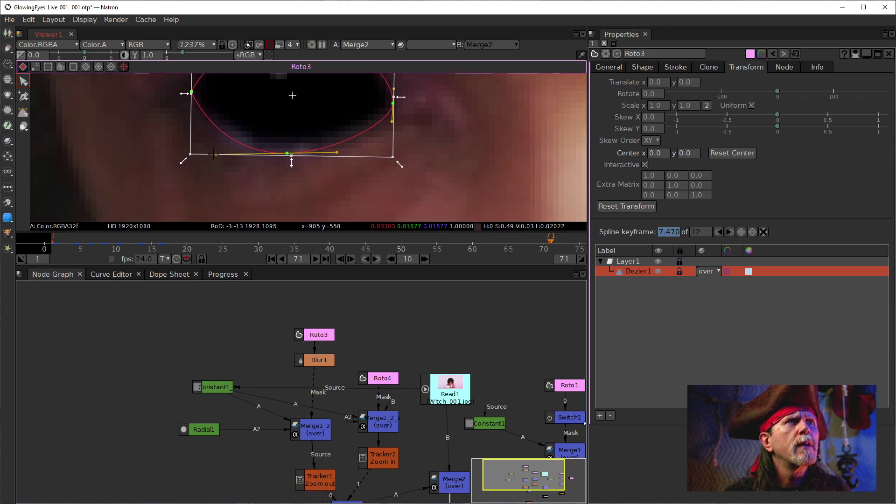
{"action": "left_click_drag", "start_coordinate": [213, 154], "coordinate": [212, 159]}
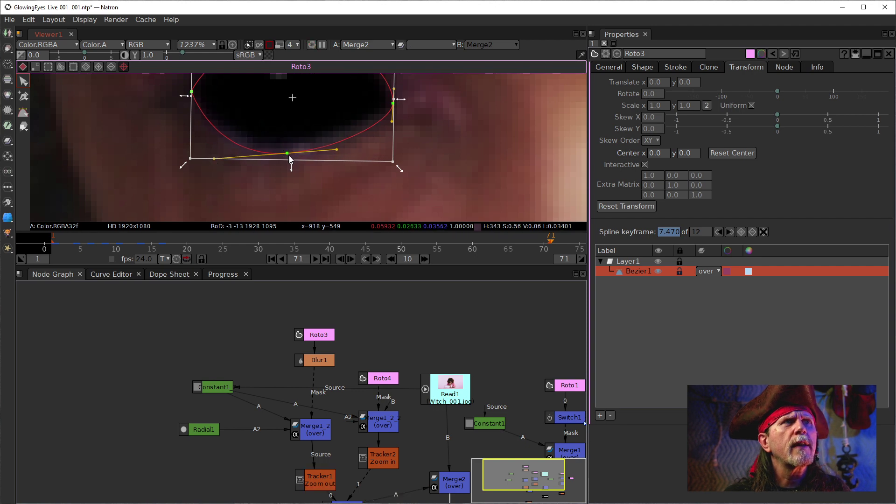
{"action": "left_click_drag", "start_coordinate": [287, 154], "coordinate": [290, 156]}
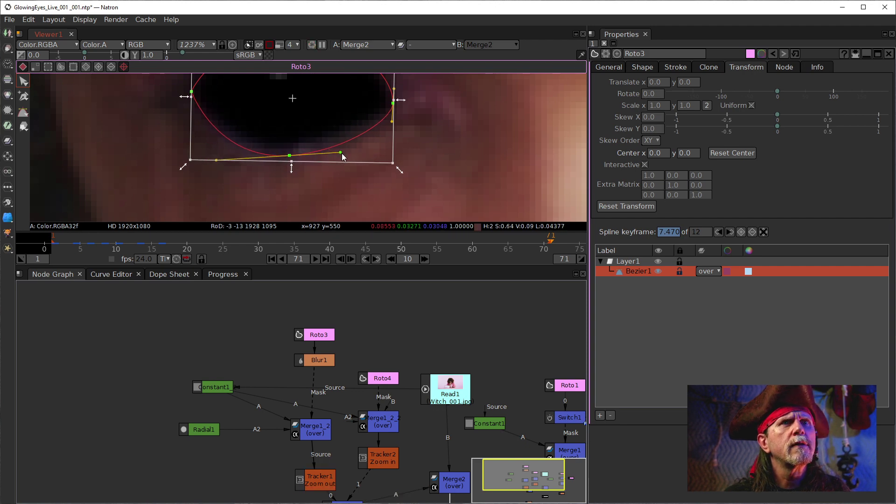
{"action": "left_click_drag", "start_coordinate": [447, 166], "coordinate": [444, 185]}
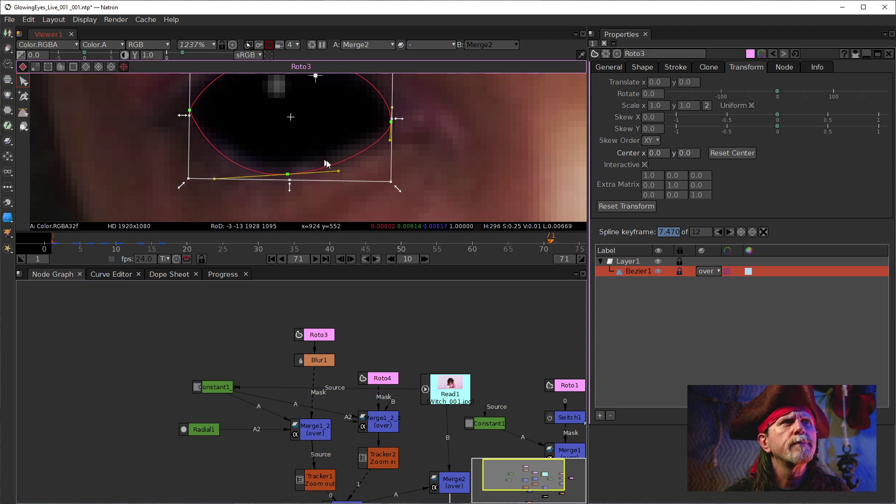
{"action": "left_click_drag", "start_coordinate": [339, 170], "coordinate": [339, 173]}
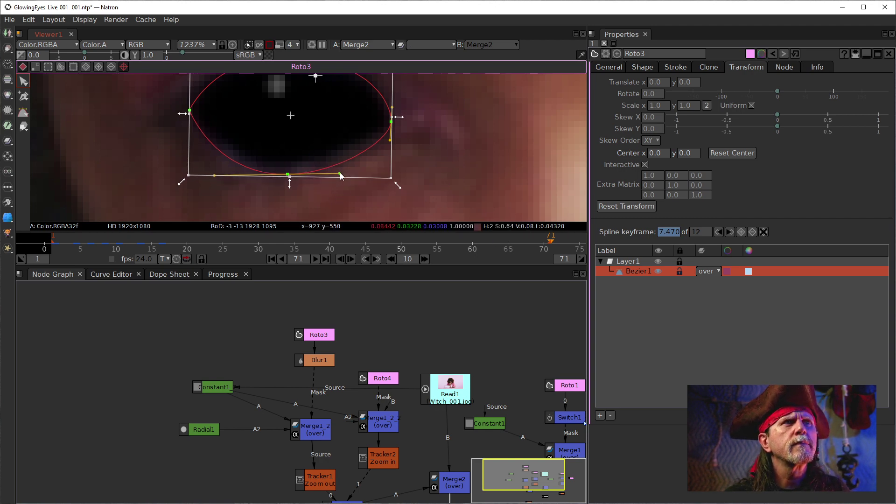
At frame 44, between spline keyframes 7 and 8, raise Bezier1's upper point, lower its bottom point, and lengthen the bottom point's left tangent.
{"action": "left_click", "coordinate": [718, 232]}
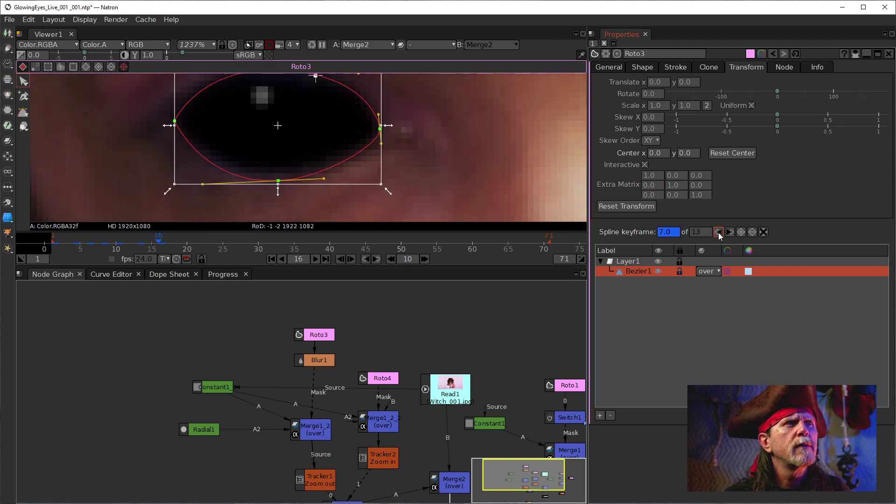
{"action": "left_click", "coordinate": [731, 233]}
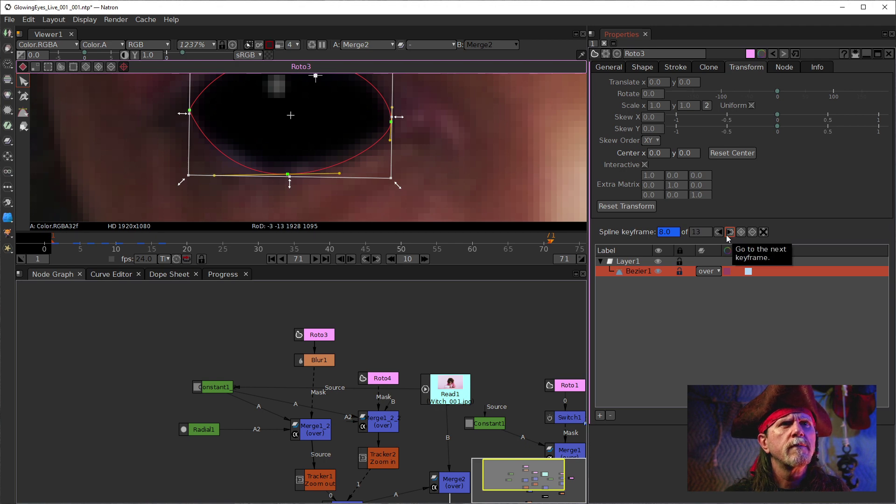
{"action": "left_click", "coordinate": [721, 231]}
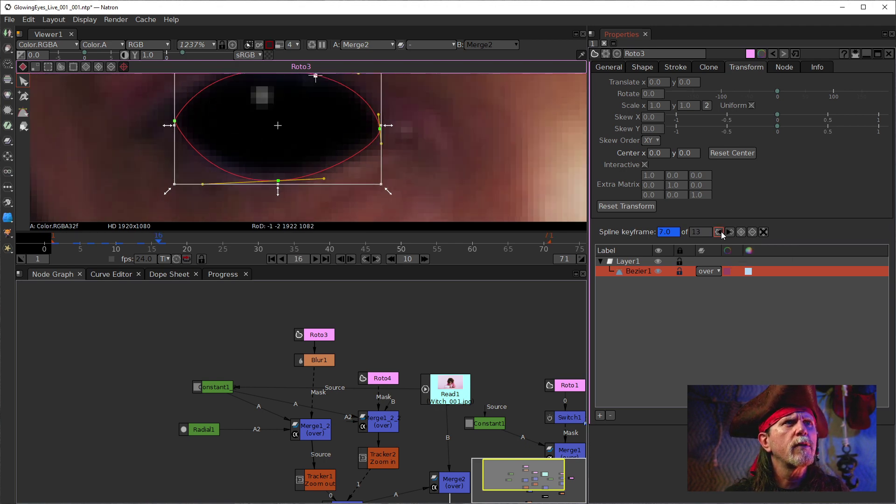
{"action": "left_click_drag", "start_coordinate": [371, 247], "coordinate": [360, 247]}
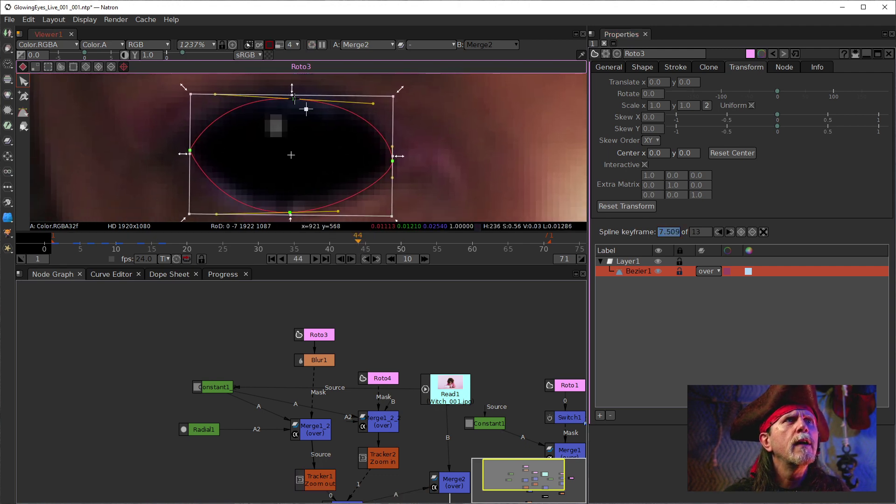
{"action": "left_click_drag", "start_coordinate": [294, 99], "coordinate": [294, 95]}
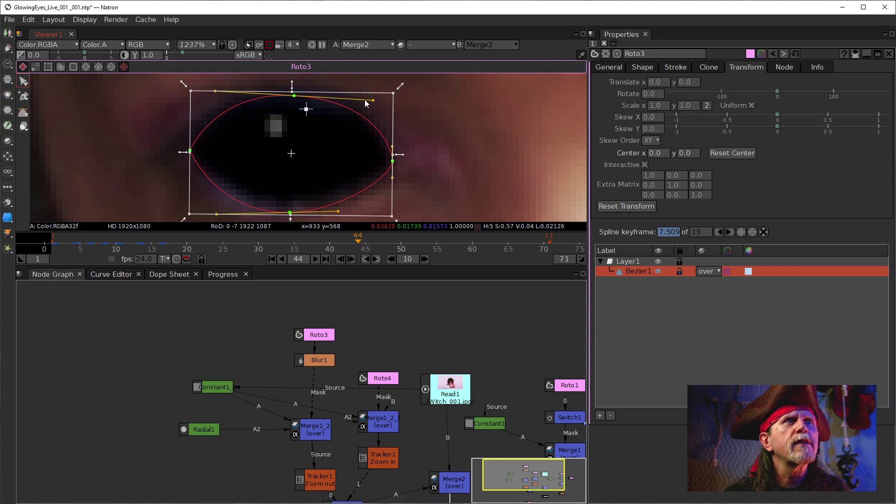
{"action": "left_click_drag", "start_coordinate": [290, 212], "coordinate": [350, 144]}
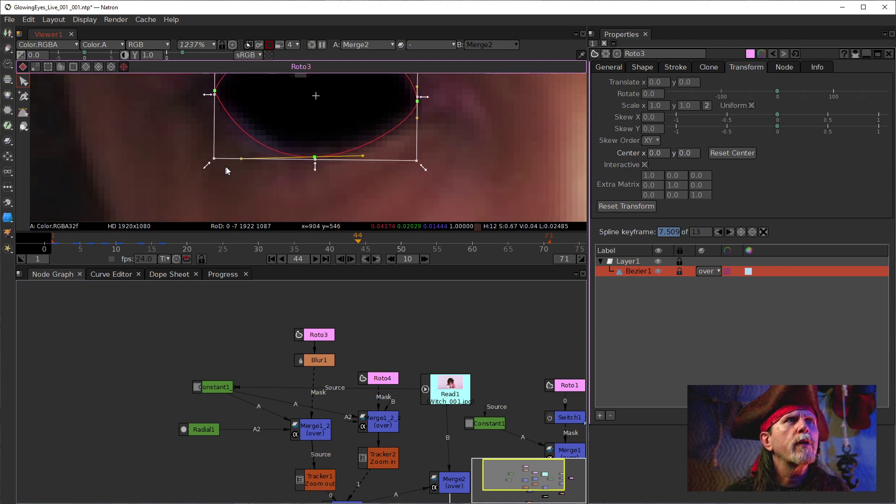
{"action": "left_click_drag", "start_coordinate": [241, 159], "coordinate": [231, 160]}
{"action": "left_click_drag", "start_coordinate": [388, 143], "coordinate": [382, 218]}
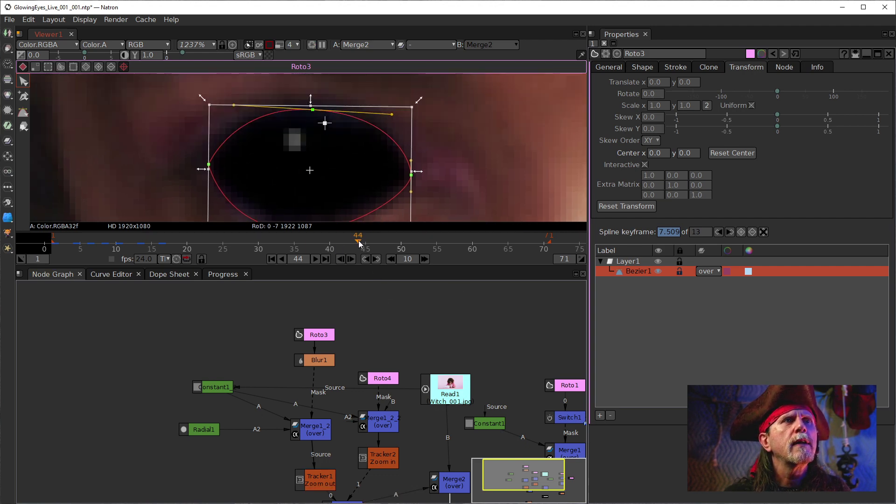
Scrub through the shot between frames 17 and 71 to examine how well Bezier1 follows the eye's upper and lower edges.
{"action": "left_click", "coordinate": [166, 245]}
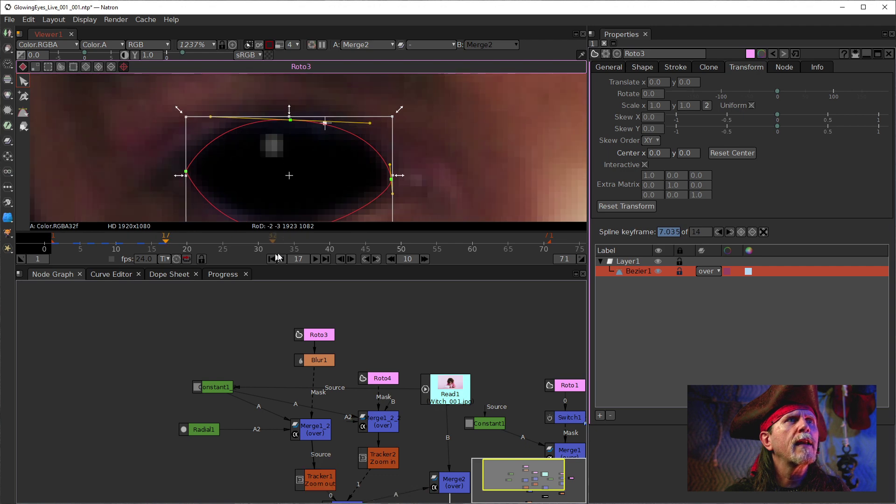
{"action": "mouse_move", "coordinate": [375, 133]}
{"action": "left_mouse_down"}
{"action": "mouse_move", "coordinate": [376, 55]}
{"action": "mouse_move", "coordinate": [376, 68]}
{"action": "left_mouse_up"}
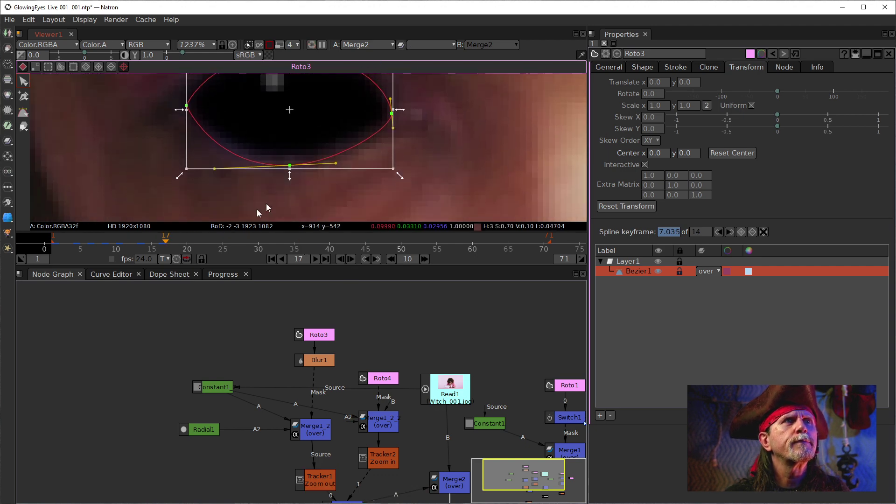
{"action": "left_click", "coordinate": [260, 247]}
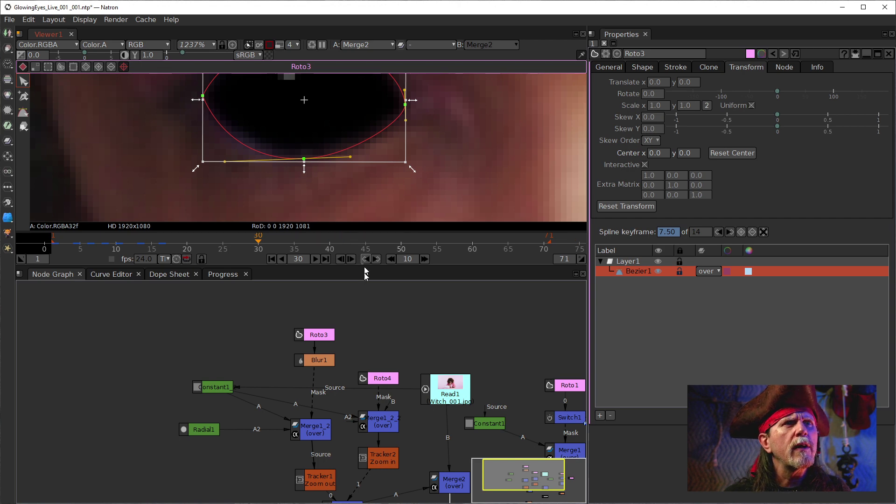
{"action": "left_click", "coordinate": [321, 336]}
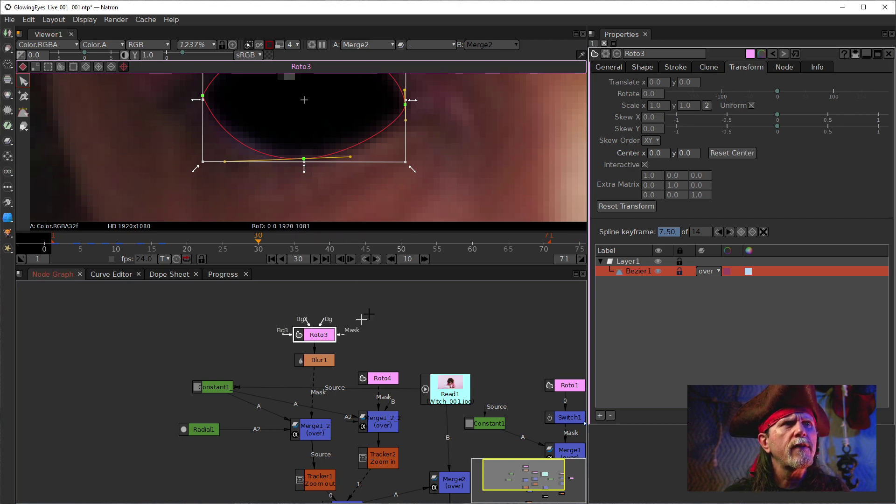
{"action": "left_click", "coordinate": [623, 209]}
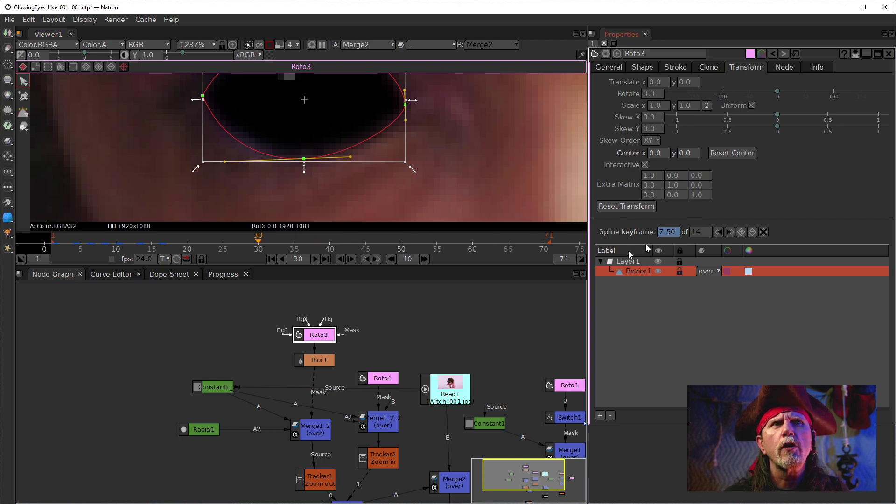
{"action": "left_click", "coordinate": [377, 259]}
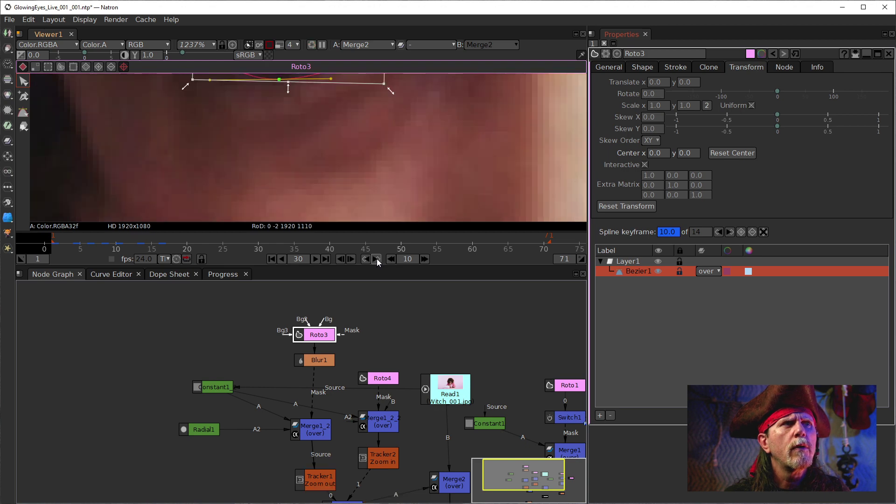
{"action": "scroll", "coordinate": [485, 240], "scroll_direction": "down", "scroll_amount": 3}
{"action": "mouse_move", "coordinate": [545, 244]}
{"action": "left_mouse_down"}
{"action": "mouse_move", "coordinate": [251, 242]}
{"action": "mouse_move", "coordinate": [317, 242]}
{"action": "left_mouse_up"}
{"action": "left_click_drag", "start_coordinate": [356, 241], "coordinate": [373, 241]}
{"action": "left_click_drag", "start_coordinate": [331, 146], "coordinate": [356, 234]}
{"action": "left_click_drag", "start_coordinate": [263, 241], "coordinate": [249, 240]}
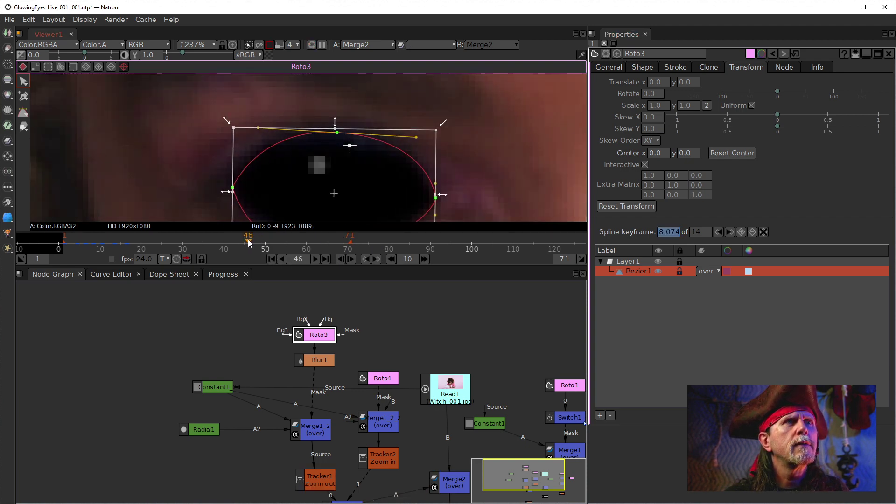
{"action": "left_click_drag", "start_coordinate": [247, 241], "coordinate": [209, 244]}
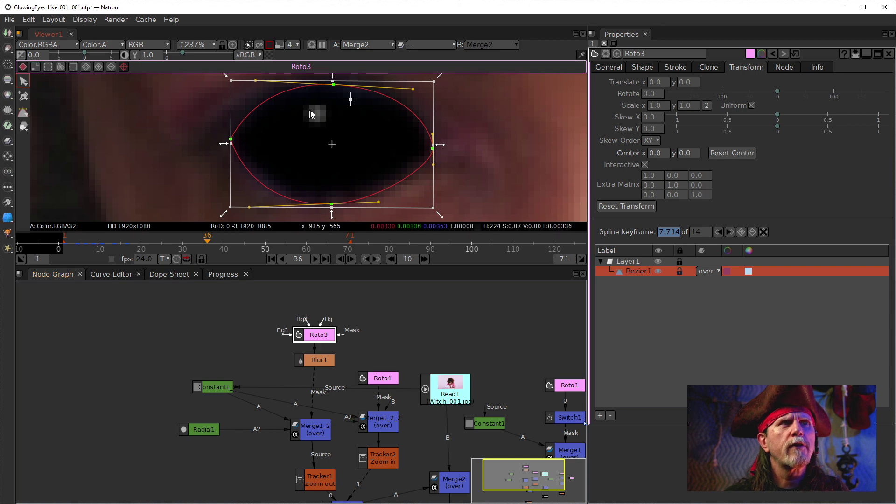
{"action": "left_click_drag", "start_coordinate": [202, 245], "coordinate": [168, 247]}
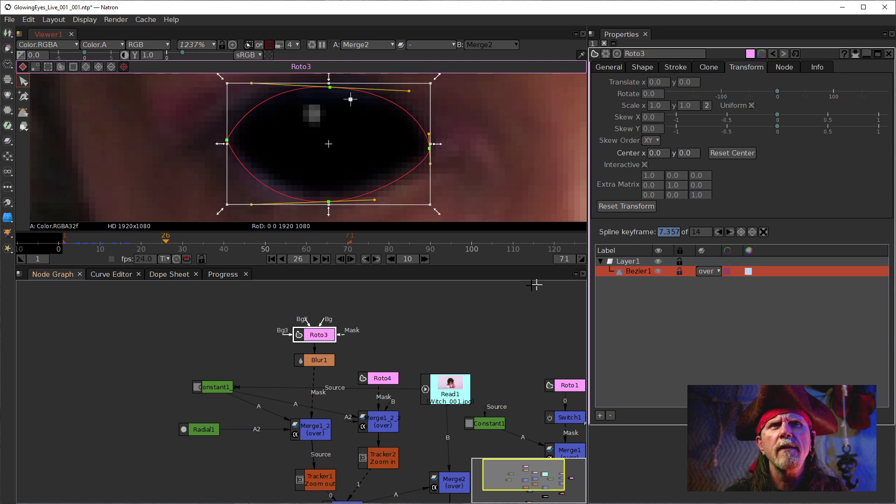
At frame 25, lower Bezier1's bottom point and lengthen its left tangent to follow the lower eyelid.
{"action": "mouse_move", "coordinate": [156, 246]}
{"action": "left_mouse_down"}
{"action": "mouse_move", "coordinate": [139, 248]}
{"action": "mouse_move", "coordinate": [162, 245]}
{"action": "left_mouse_up"}
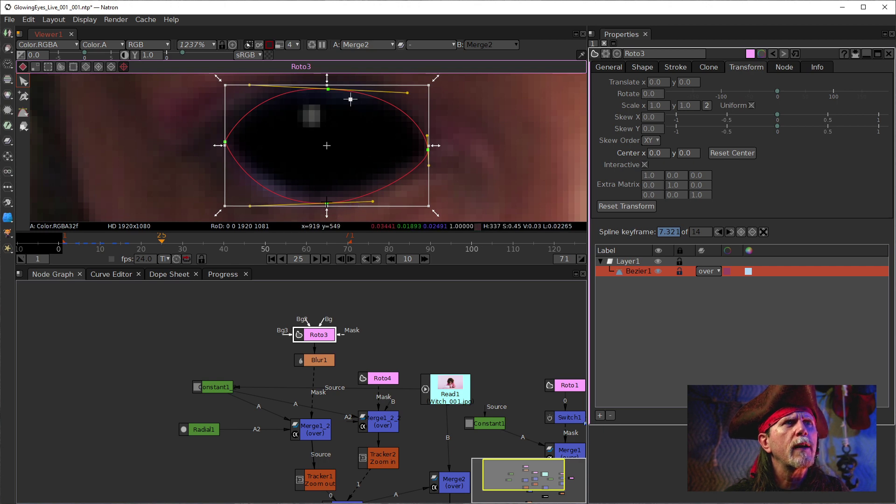
{"action": "left_click_drag", "start_coordinate": [327, 204], "coordinate": [326, 210]}
{"action": "left_click_drag", "start_coordinate": [249, 212], "coordinate": [240, 212]}
{"action": "mouse_move", "coordinate": [408, 133]}
{"action": "left_mouse_down"}
{"action": "mouse_move", "coordinate": [407, 144]}
{"action": "mouse_move", "coordinate": [408, 117]}
{"action": "left_mouse_up"}
{"action": "left_click_drag", "start_coordinate": [241, 196], "coordinate": [238, 196]}
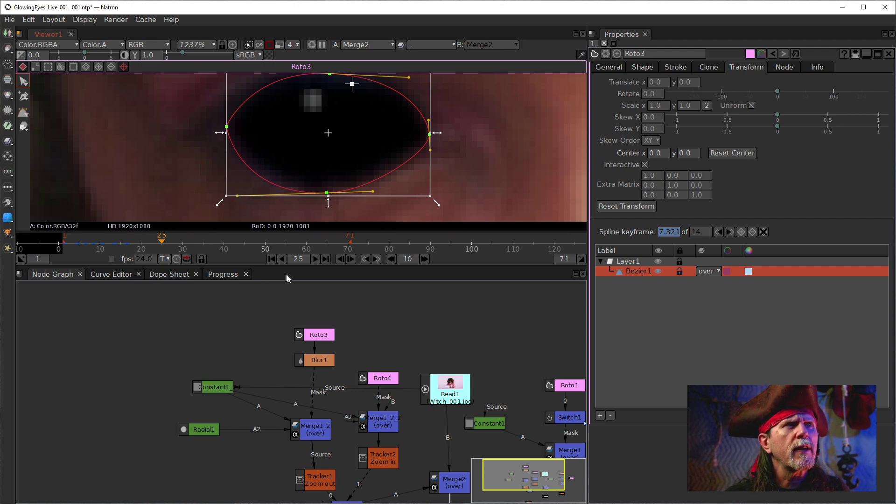
Step forward frame by frame from 25 to 61 to check Bezier1's fit around the black eye.
{"action": "left_click", "coordinate": [342, 259]}
{"action": "left_click", "coordinate": [351, 259]}
{"action": "left_click", "coordinate": [352, 259]}
{"action": "left_click", "coordinate": [352, 259]}
{"action": "left_click", "coordinate": [352, 259]}
{"action": "left_click", "coordinate": [351, 259]}
{"action": "left_click", "coordinate": [351, 259]}
{"action": "left_click", "coordinate": [352, 259]}
{"action": "left_click", "coordinate": [352, 259]}
{"action": "left_click", "coordinate": [351, 259]}
{"action": "left_click", "coordinate": [352, 259]}
{"action": "left_click", "coordinate": [351, 259]}
{"action": "left_click", "coordinate": [352, 259]}
{"action": "left_click", "coordinate": [352, 260]}
{"action": "left_click", "coordinate": [352, 259]}
{"action": "left_click", "coordinate": [351, 259]}
{"action": "left_click", "coordinate": [352, 259]}
{"action": "left_click", "coordinate": [351, 259]}
{"action": "left_click", "coordinate": [352, 259]}
{"action": "left_click", "coordinate": [351, 260]}
{"action": "left_click", "coordinate": [352, 259]}
{"action": "left_click", "coordinate": [351, 259]}
{"action": "left_click", "coordinate": [352, 259]}
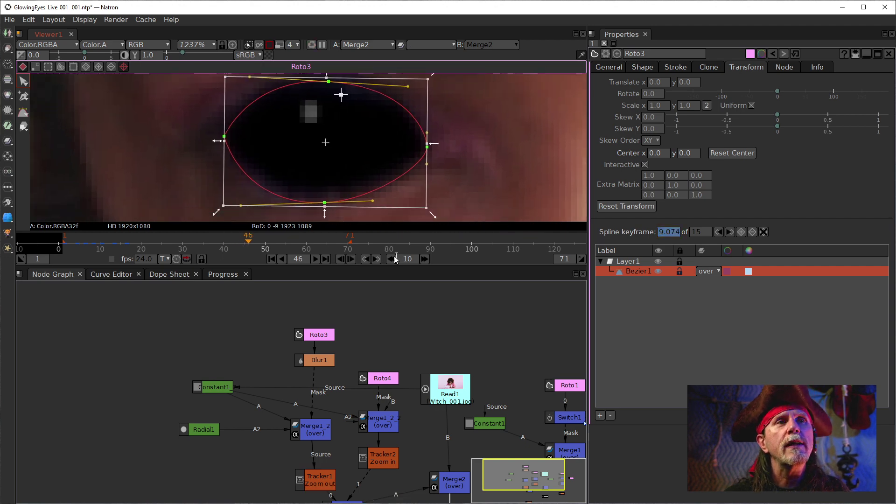
{"action": "left_click", "coordinate": [351, 259]}
{"action": "left_click", "coordinate": [351, 259]}
{"action": "left_click", "coordinate": [352, 259]}
{"action": "left_click", "coordinate": [352, 260]}
{"action": "left_click", "coordinate": [351, 260]}
{"action": "left_click", "coordinate": [351, 259]}
{"action": "left_click", "coordinate": [352, 259]}
{"action": "left_click", "coordinate": [352, 259]}
{"action": "left_click", "coordinate": [351, 260]}
{"action": "left_click", "coordinate": [352, 259]}
{"action": "left_click", "coordinate": [351, 259]}
{"action": "left_click", "coordinate": [352, 259]}
{"action": "left_click", "coordinate": [352, 259]}
{"action": "left_click", "coordinate": [352, 259]}
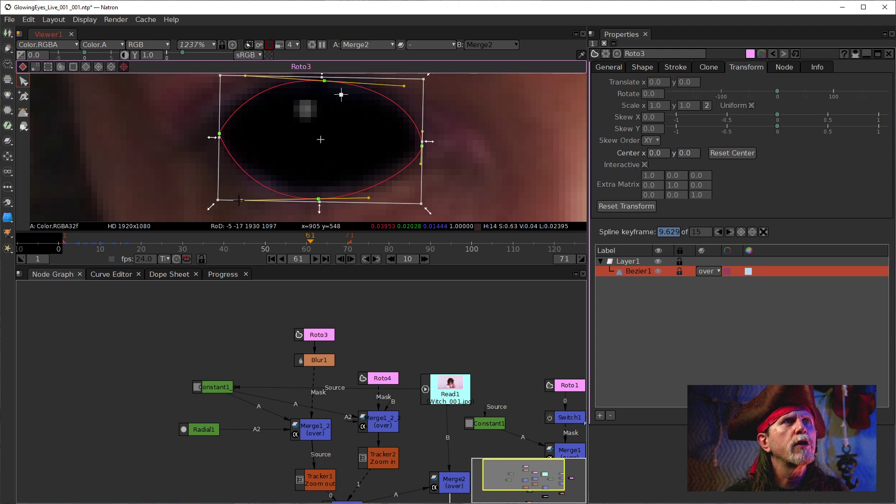
At frame 60, lengthen the left tangent of Bezier1's bottom point and level both tangents along the lower eyelid.
{"action": "left_click", "coordinate": [342, 262]}
{"action": "left_click", "coordinate": [341, 260]}
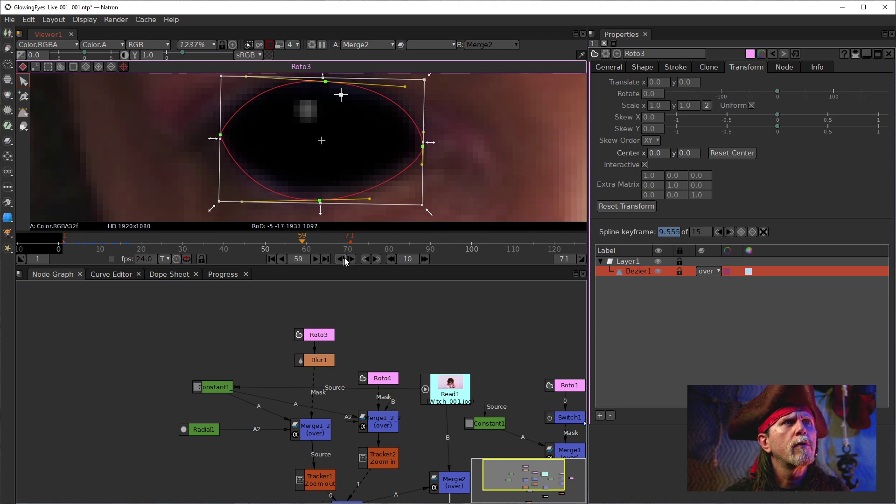
{"action": "left_click", "coordinate": [349, 259]}
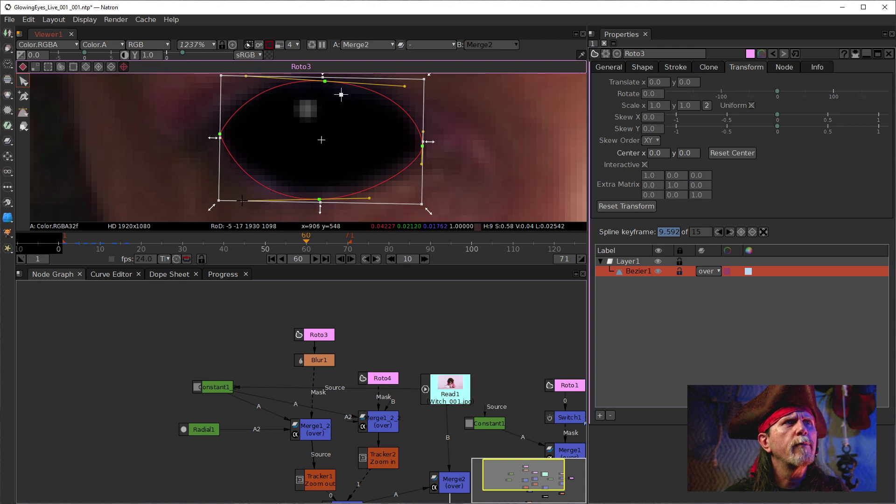
{"action": "left_click_drag", "start_coordinate": [242, 200], "coordinate": [232, 203]}
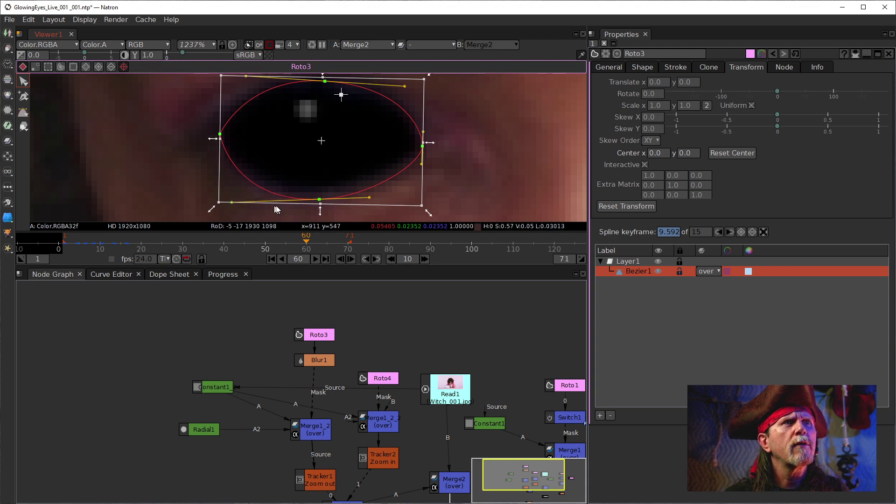
{"action": "left_click_drag", "start_coordinate": [369, 197], "coordinate": [371, 199]}
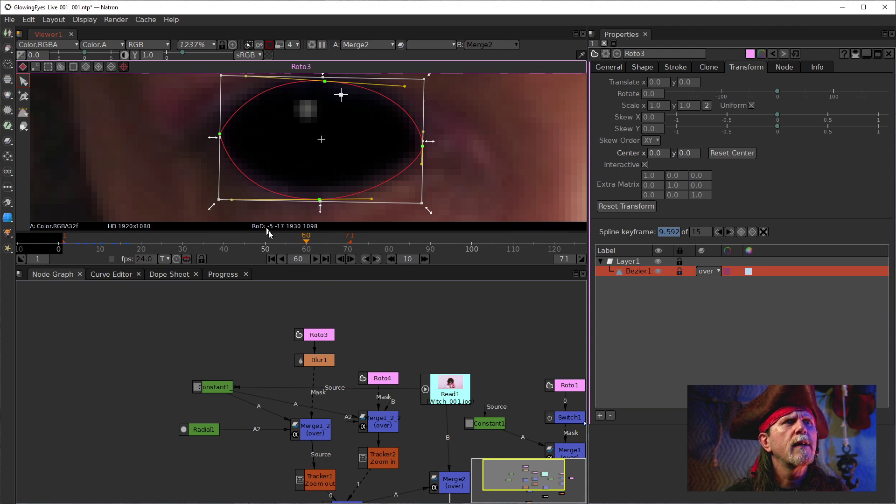
Step forward frame by frame from 60 to 70 to check Bezier1's lower edge against the eyelid.
{"action": "left_click", "coordinate": [352, 259]}
{"action": "left_click", "coordinate": [352, 259]}
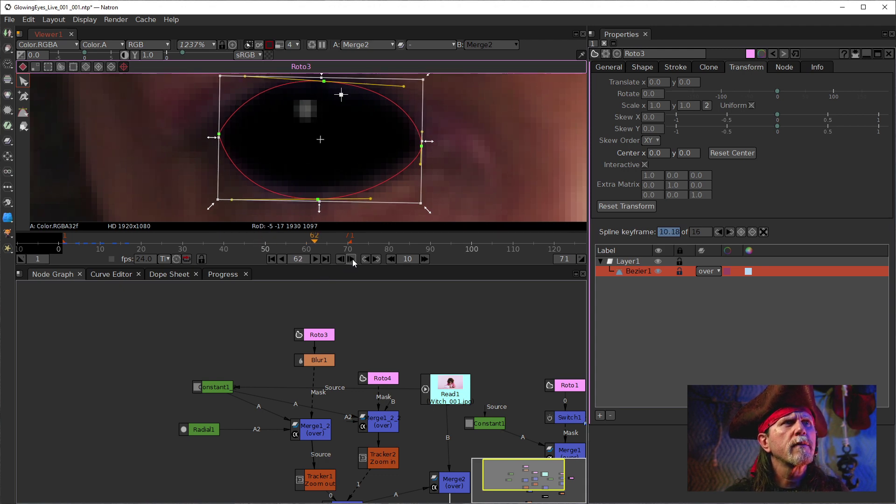
{"action": "left_click", "coordinate": [352, 259]}
{"action": "left_click", "coordinate": [352, 259]}
{"action": "left_click", "coordinate": [352, 260]}
{"action": "left_click", "coordinate": [352, 260]}
{"action": "left_click", "coordinate": [352, 260]}
{"action": "left_click", "coordinate": [352, 259]}
{"action": "left_click", "coordinate": [352, 259]}
{"action": "left_click", "coordinate": [352, 259]}
{"action": "left_click", "coordinate": [352, 260]}
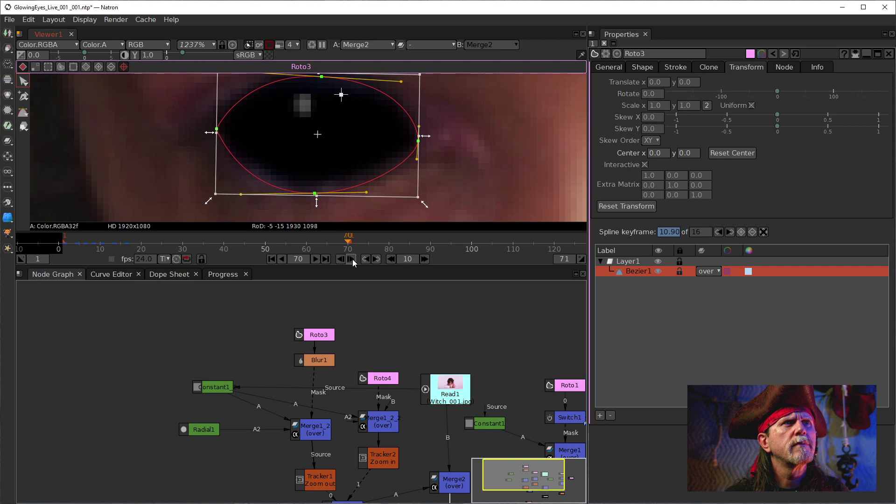
At frame 69, lengthen the tangents of Bezier1's bottom point and lower the point slightly.
{"action": "left_click", "coordinate": [340, 258]}
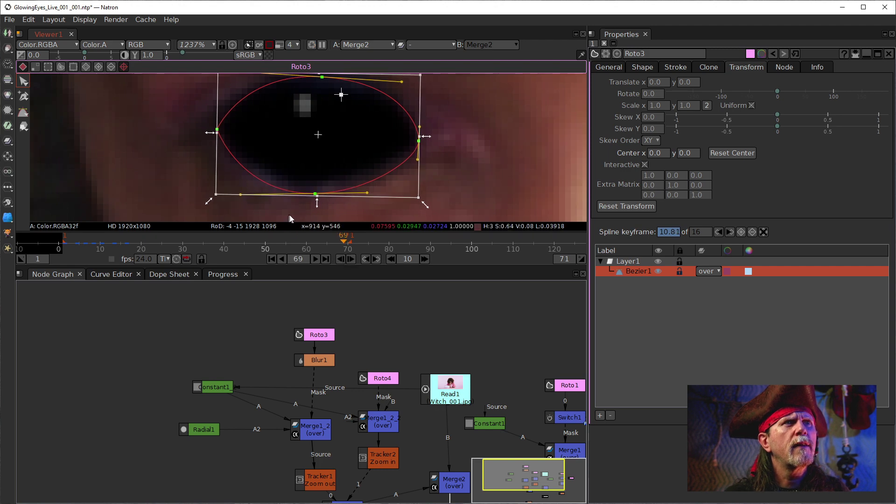
{"action": "left_click_drag", "start_coordinate": [240, 194], "coordinate": [232, 194]}
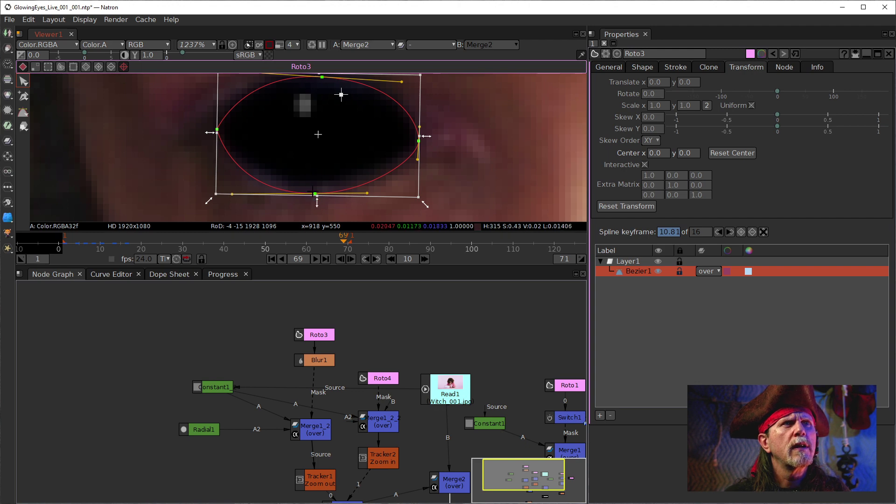
{"action": "left_click_drag", "start_coordinate": [317, 192], "coordinate": [369, 195]}
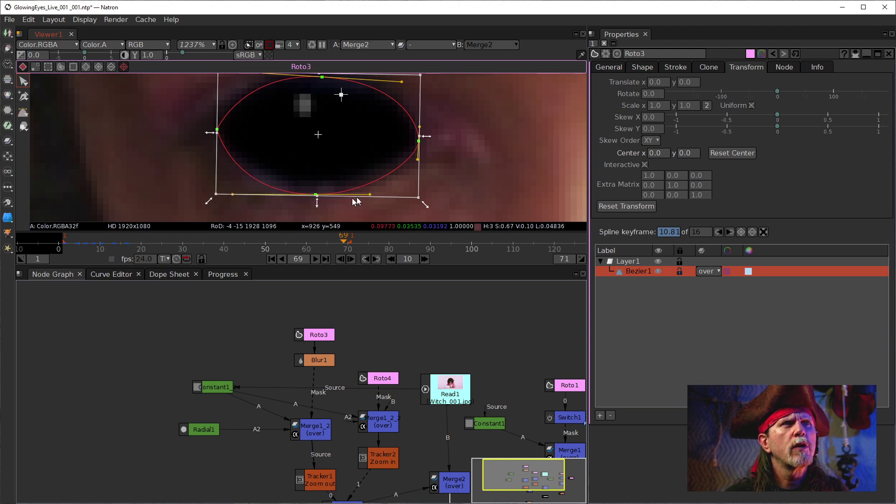
{"action": "left_click_drag", "start_coordinate": [315, 198], "coordinate": [315, 201]}
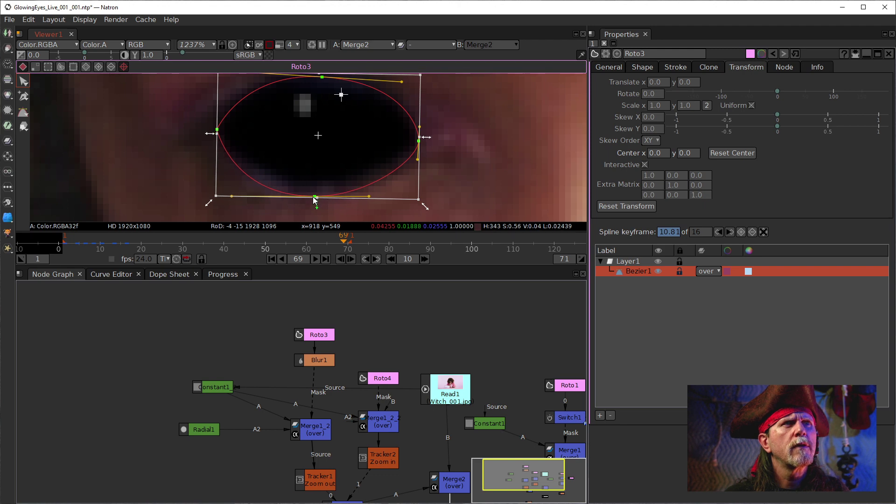
Step back several frames from 69 and forward again past frame 71 to verify the corrected mask's fit.
{"action": "left_click", "coordinate": [340, 258]}
{"action": "left_click", "coordinate": [341, 259]}
{"action": "left_click", "coordinate": [340, 259]}
{"action": "left_click", "coordinate": [340, 259]}
{"action": "left_click", "coordinate": [340, 258]}
{"action": "left_click", "coordinate": [349, 259]}
{"action": "left_click", "coordinate": [349, 259]}
{"action": "left_click", "coordinate": [349, 258]}
{"action": "left_click", "coordinate": [349, 259]}
{"action": "left_click", "coordinate": [349, 259]}
{"action": "left_click", "coordinate": [350, 258]}
{"action": "left_click", "coordinate": [350, 259]}
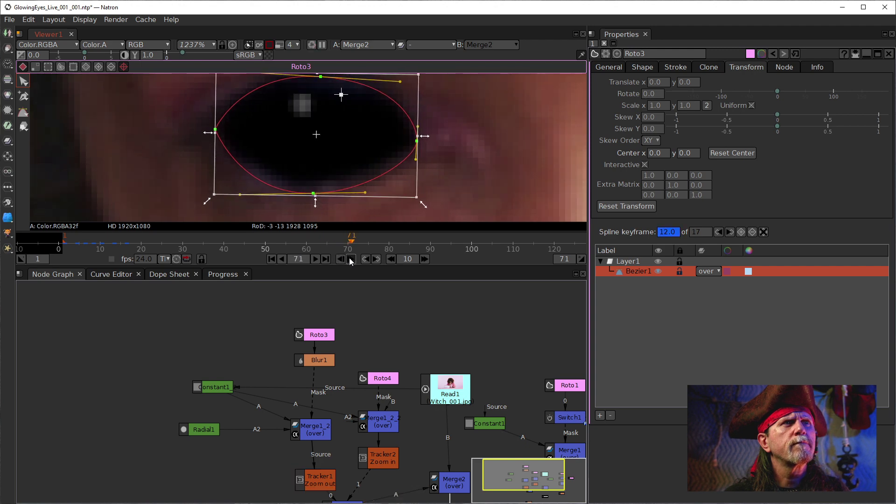
{"action": "left_click", "coordinate": [350, 259]}
Hide the viewer overlays, set the viewer zoom to 200%, and play the shot to review the black eye.
{"action": "scroll", "coordinate": [329, 136], "scroll_direction": "down", "scroll_amount": 8}
{"action": "left_click", "coordinate": [373, 172]}
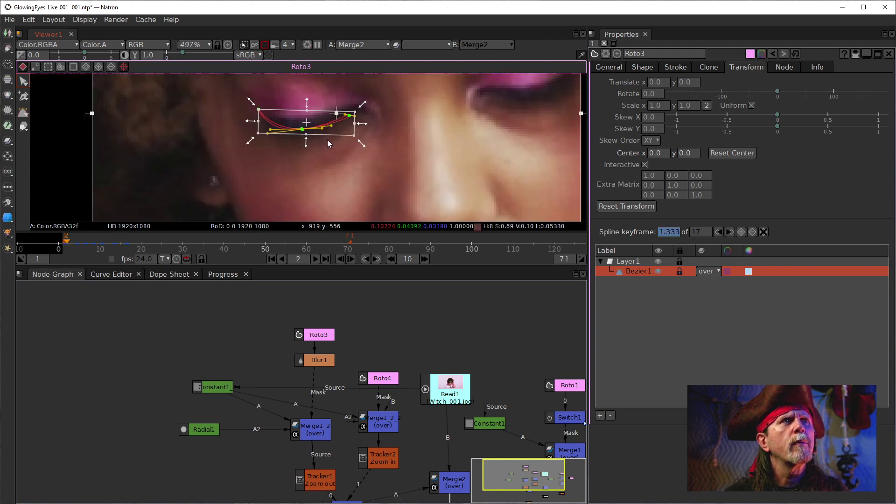
{"action": "right_click", "coordinate": [452, 109]}
{"action": "left_click", "coordinate": [480, 172]}
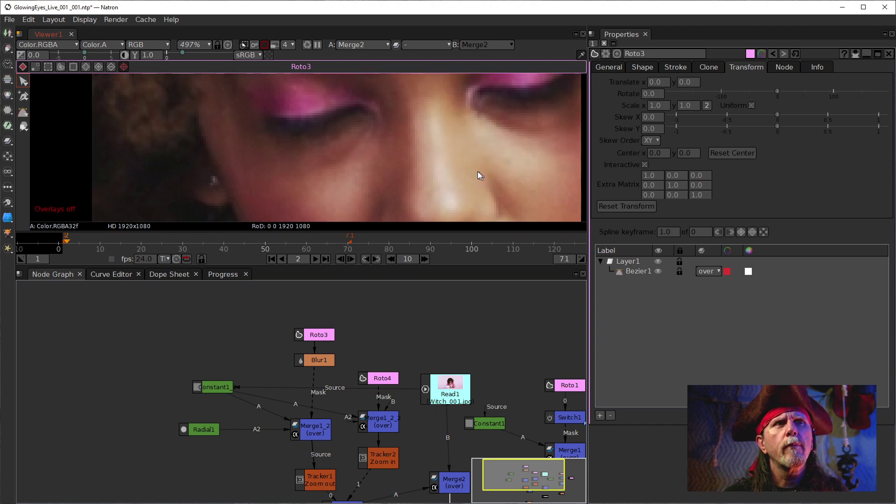
{"action": "left_click", "coordinate": [193, 44]}
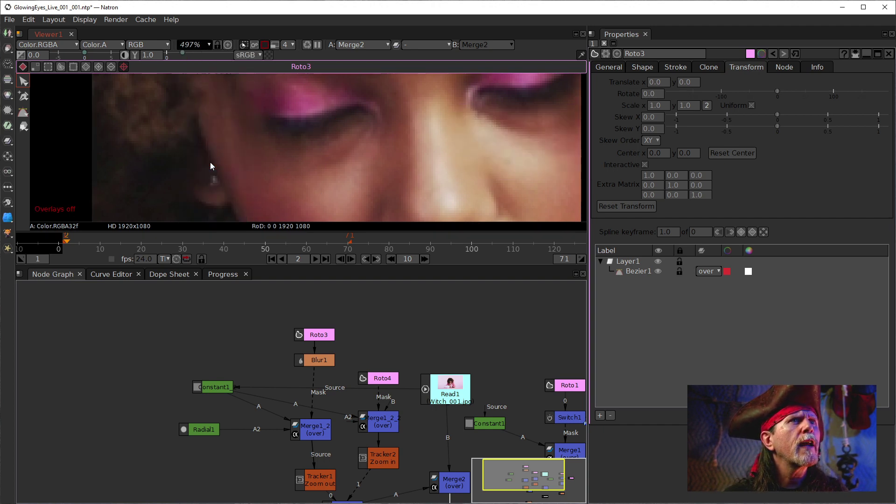
{"action": "left_click", "coordinate": [210, 162]}
{"action": "left_click", "coordinate": [316, 259]}
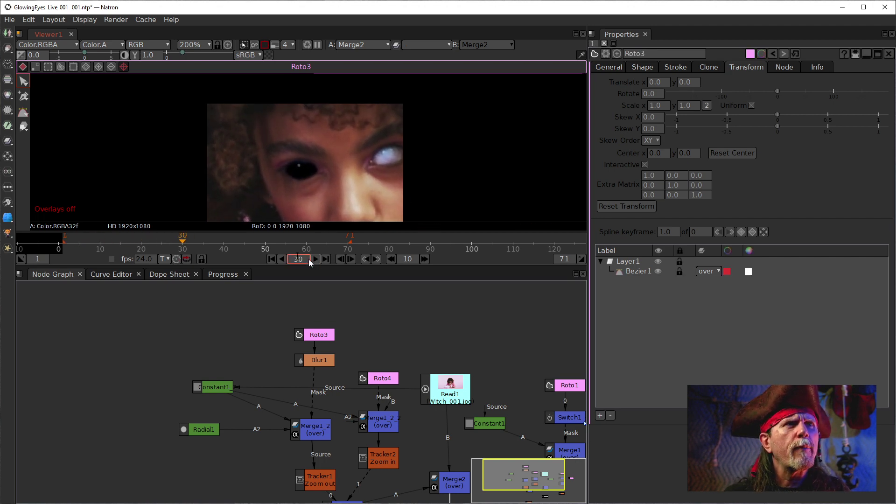
{"action": "left_click", "coordinate": [315, 259]}
Go to frame 5 and examine the dark line of the closed eyelid up close.
{"action": "left_click", "coordinate": [75, 243]}
{"action": "left_click_drag", "start_coordinate": [77, 247], "coordinate": [86, 247]}
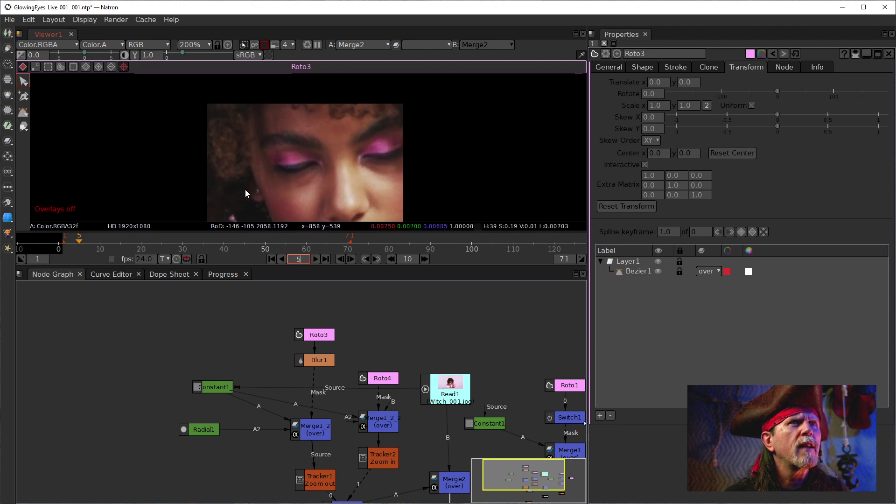
{"action": "scroll", "coordinate": [246, 194], "scroll_direction": "up", "scroll_amount": 8}
{"action": "scroll", "coordinate": [266, 192], "scroll_direction": "up", "scroll_amount": 7}
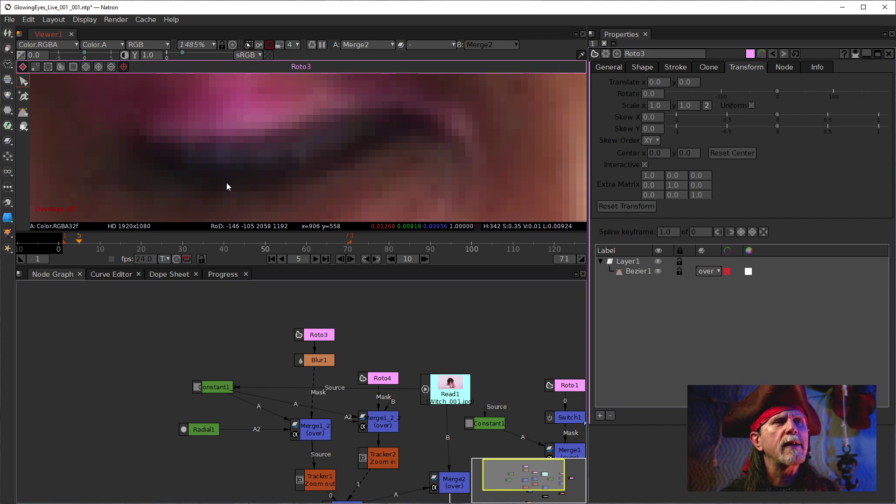
Set the color of Constant1_2 to a very dark gray with red, green and blue at 22.
{"action": "double_click", "coordinate": [209, 386]}
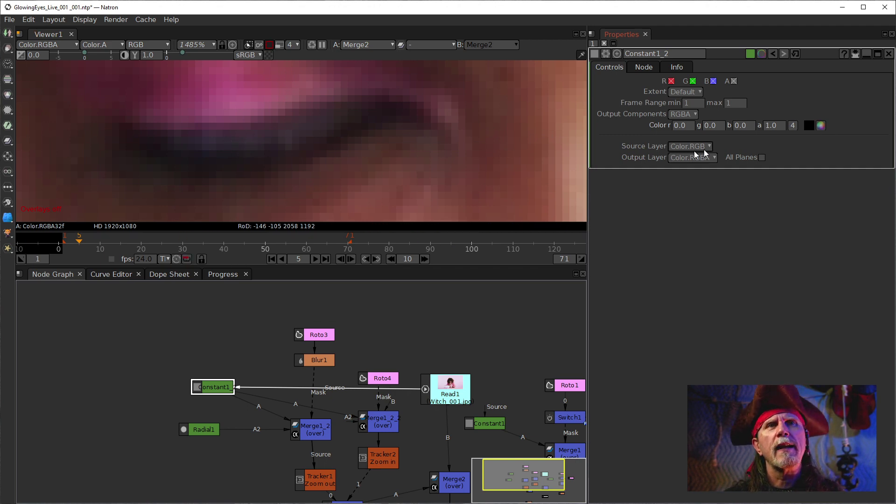
{"action": "left_click", "coordinate": [822, 126]}
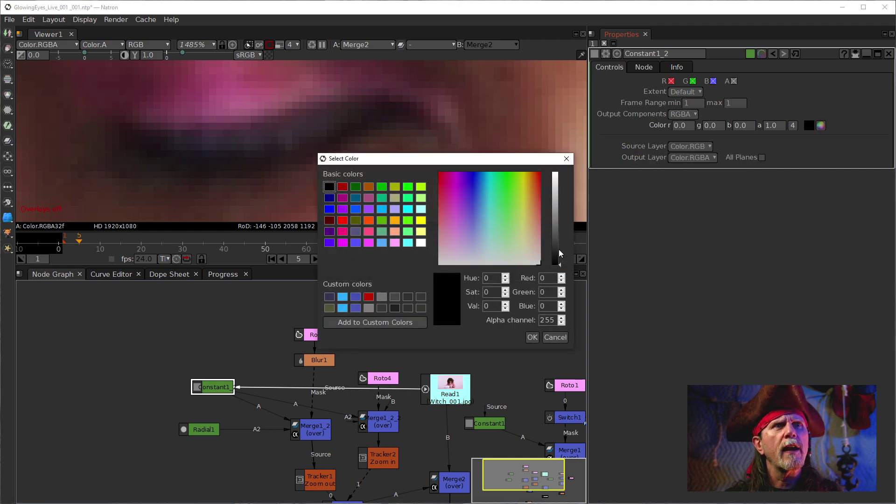
{"action": "left_click", "coordinate": [555, 253]}
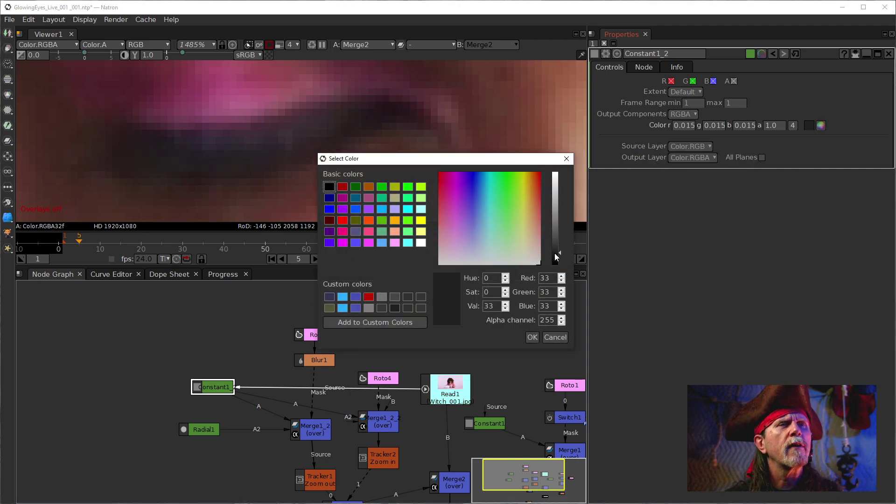
{"action": "left_click_drag", "start_coordinate": [557, 256], "coordinate": [556, 257]}
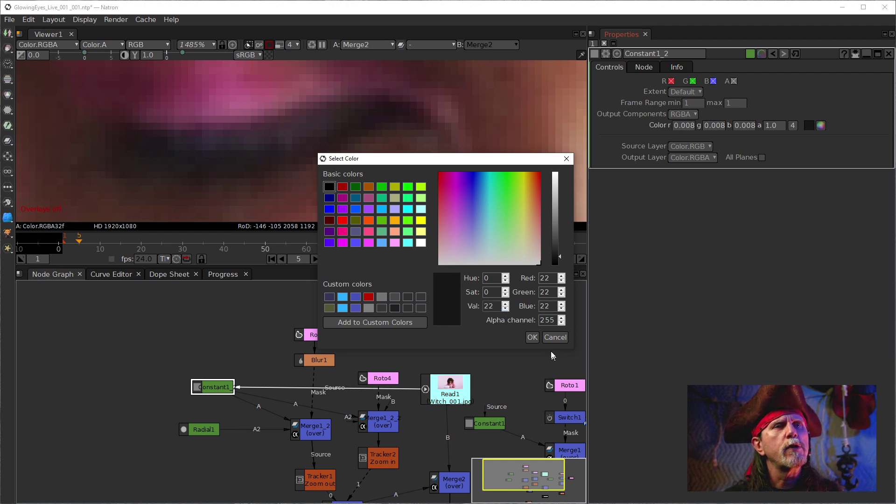
{"action": "left_click", "coordinate": [535, 340]}
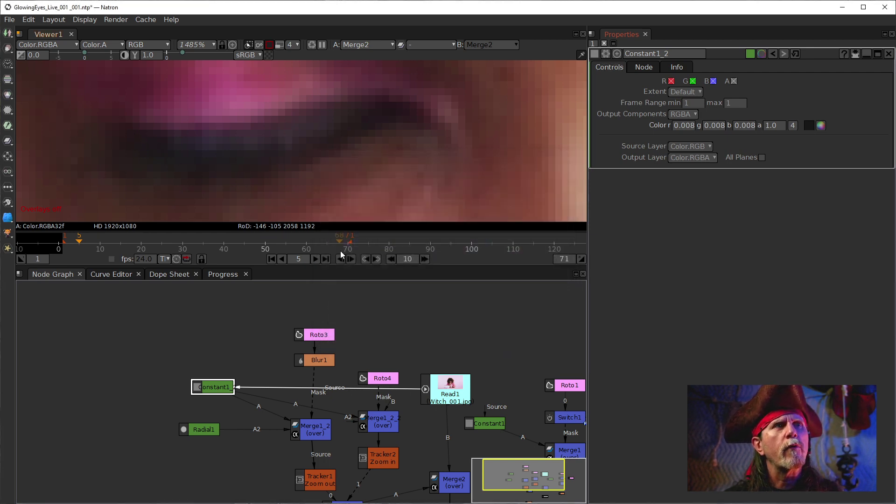
Play the shot from frame 1 with both eyes framed to review the black eye's dark gray fill.
{"action": "left_click", "coordinate": [271, 259]}
{"action": "scroll", "coordinate": [315, 163], "scroll_direction": "down", "scroll_amount": 10}
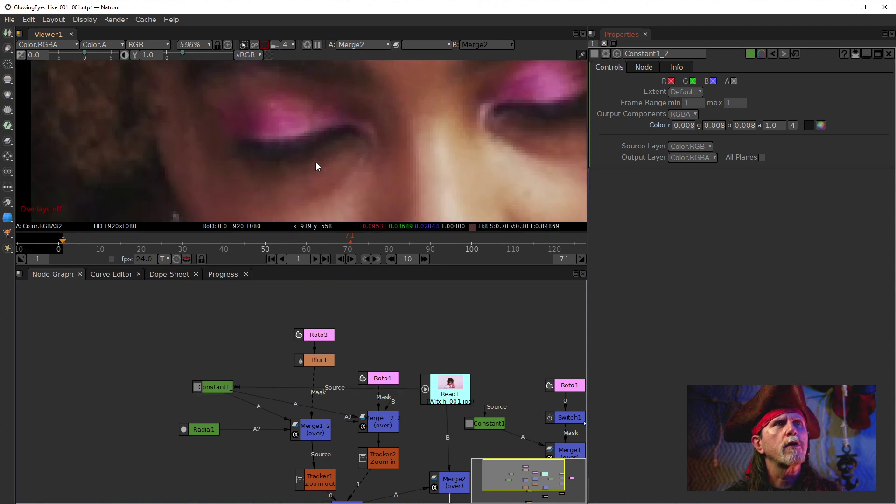
{"action": "left_click_drag", "start_coordinate": [373, 153], "coordinate": [329, 180]}
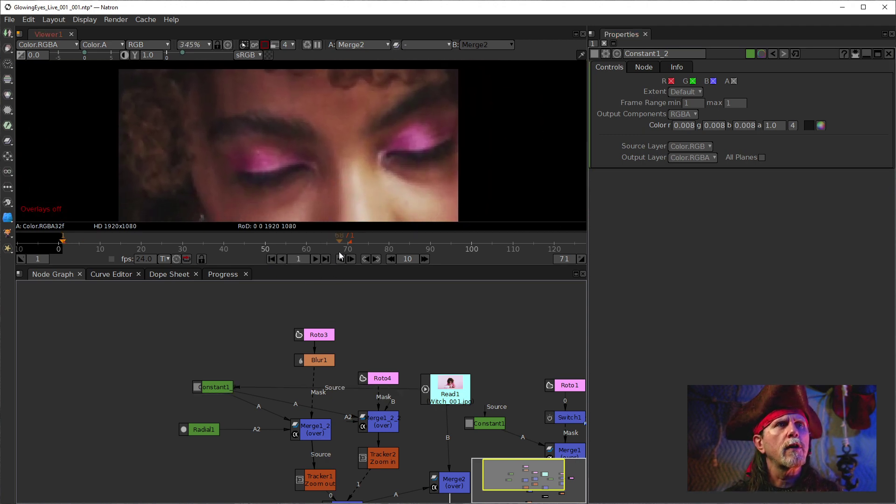
{"action": "scroll", "coordinate": [334, 177], "scroll_direction": "down", "scroll_amount": 1}
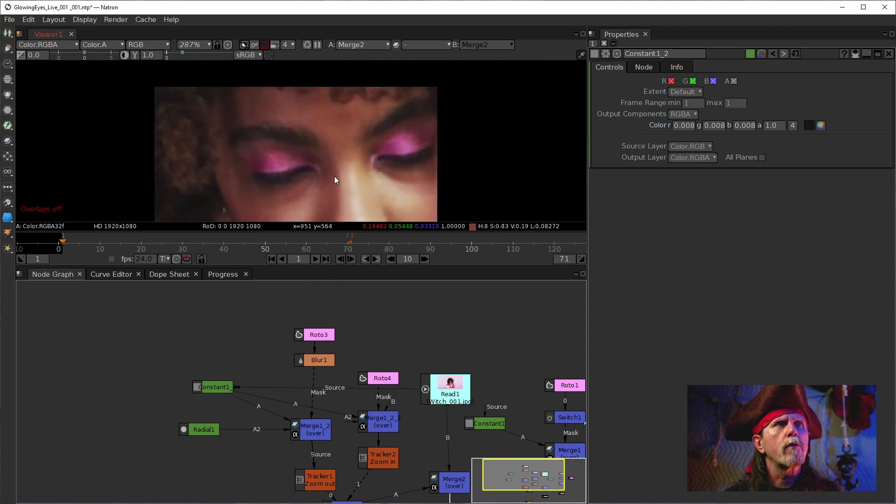
{"action": "left_click", "coordinate": [316, 260]}
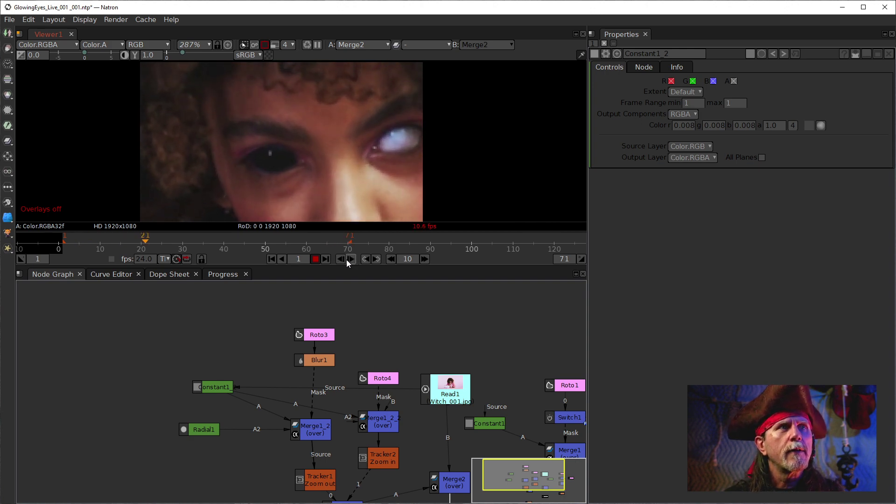
{"action": "left_click", "coordinate": [315, 259]}
At frame 8, with the overlays shown, enlarge the Roto3 mask by moving its bottom point lower and its top point slightly higher.
{"action": "left_click", "coordinate": [351, 259]}
{"action": "left_click", "coordinate": [352, 259]}
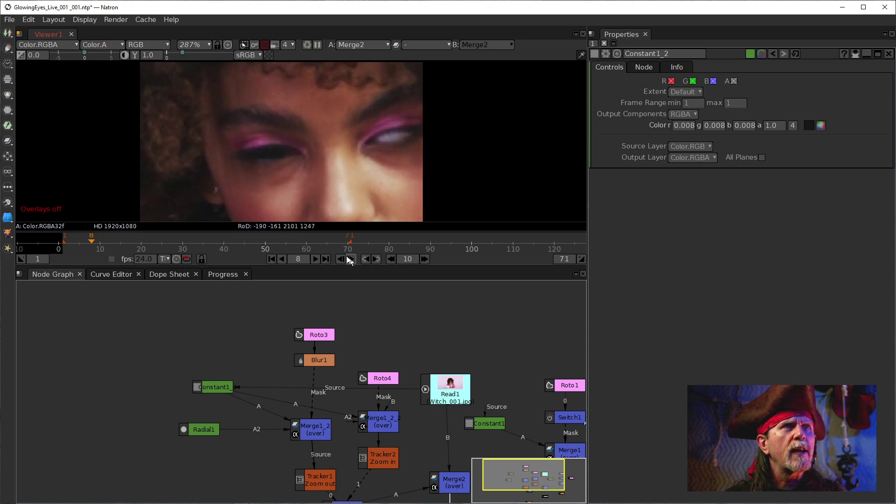
{"action": "scroll", "coordinate": [271, 175], "scroll_direction": "up", "scroll_amount": 12}
{"action": "scroll", "coordinate": [266, 173], "scroll_direction": "up", "scroll_amount": 1}
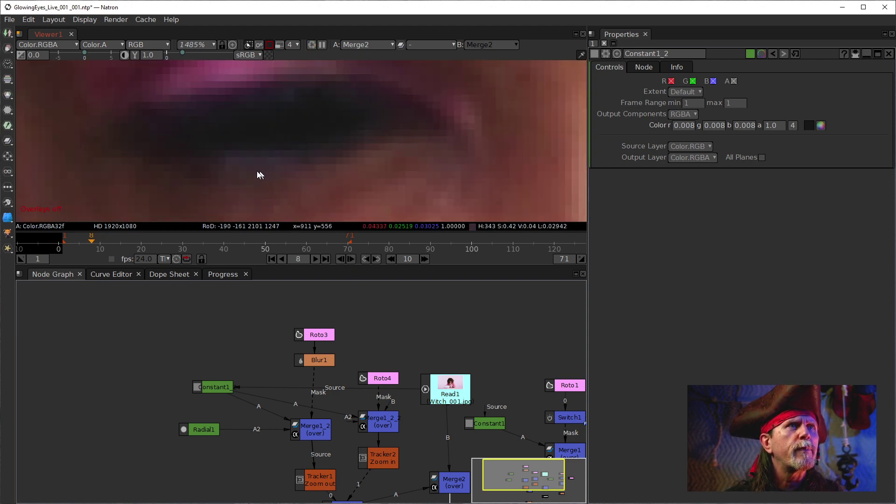
{"action": "left_click", "coordinate": [334, 336]}
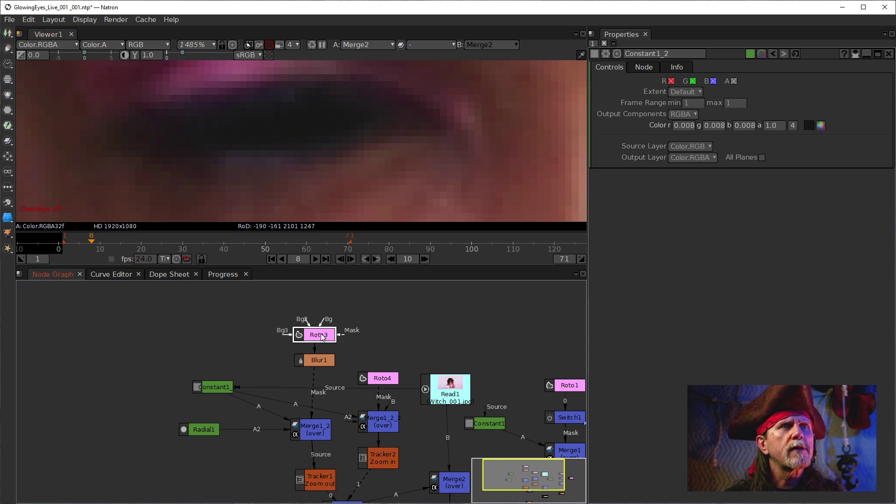
{"action": "right_click", "coordinate": [411, 145]}
{"action": "mouse_move", "coordinate": [446, 201]}
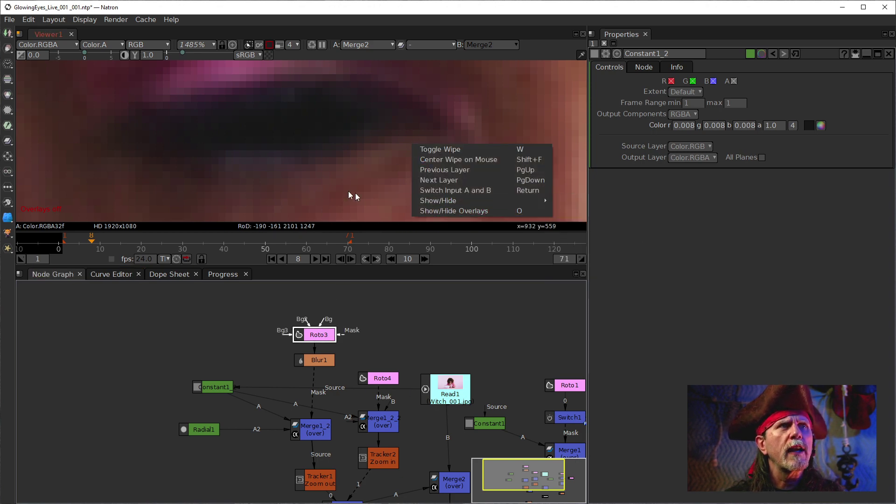
{"action": "left_click", "coordinate": [430, 211]}
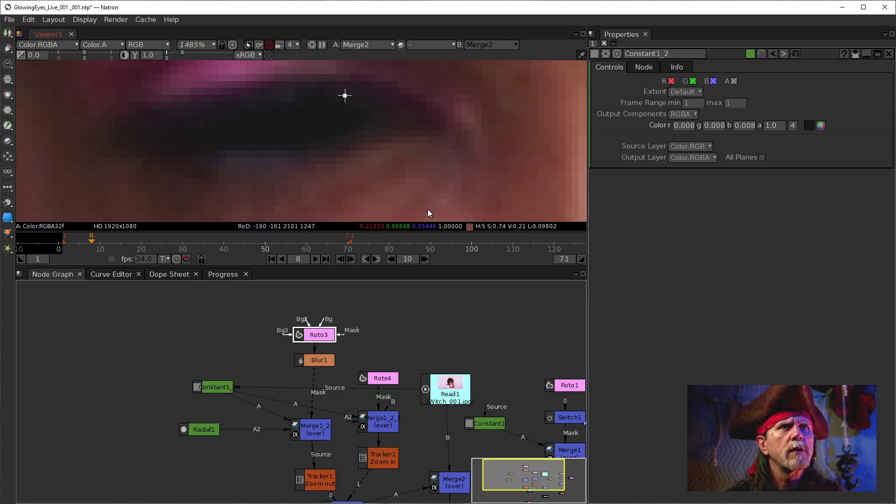
{"action": "double_click", "coordinate": [313, 337]}
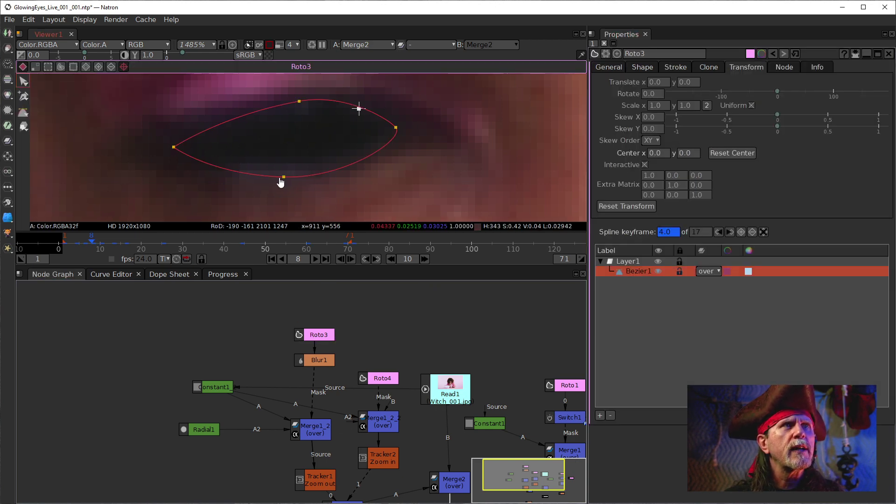
{"action": "left_click_drag", "start_coordinate": [281, 181], "coordinate": [279, 187]}
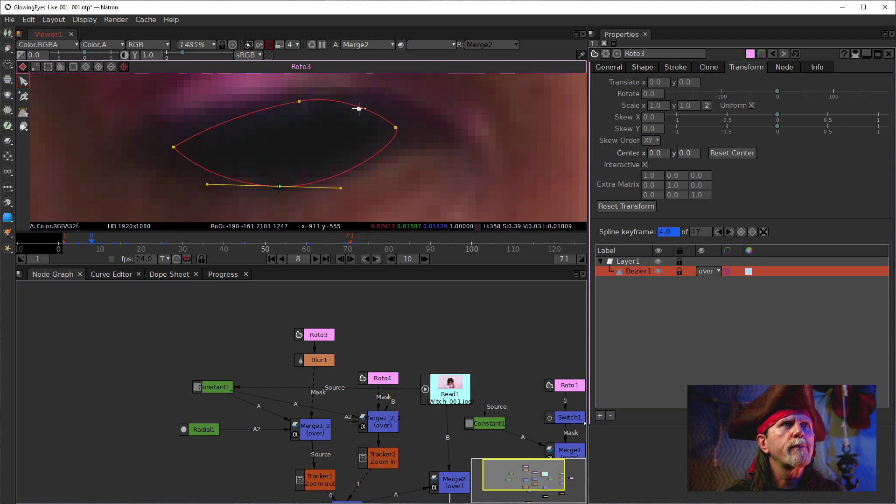
{"action": "left_click", "coordinate": [299, 100]}
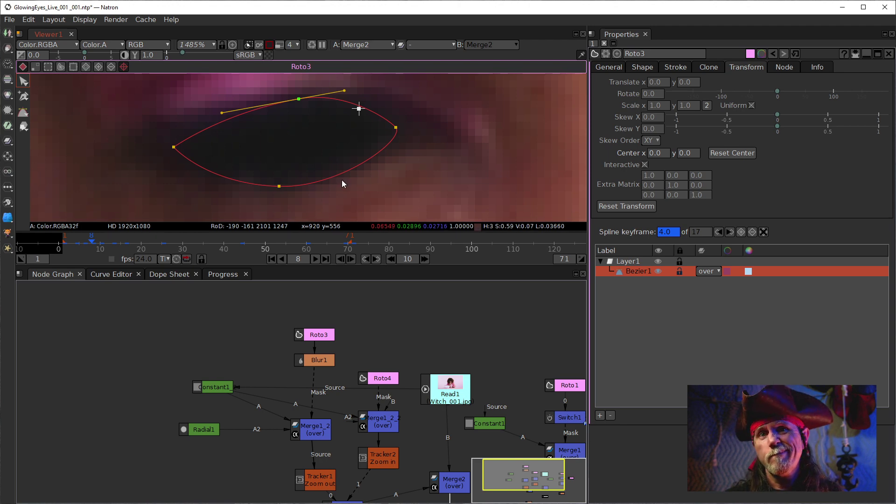
Check the neighboring frames, then at frame 10 lengthen the tangent handles of the Roto3 mask's bottom point to round the lower edge.
{"action": "left_click", "coordinate": [341, 260]}
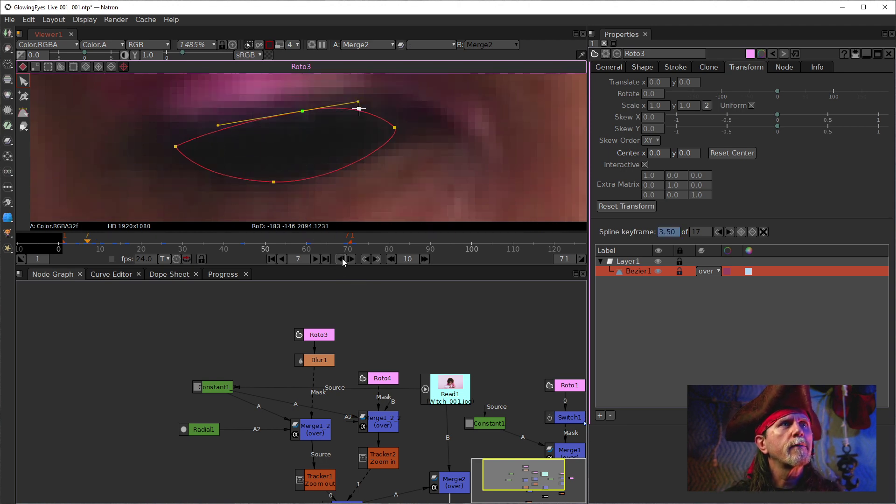
{"action": "left_click", "coordinate": [342, 260]}
{"action": "left_click", "coordinate": [352, 258]}
{"action": "left_click", "coordinate": [351, 259]}
{"action": "left_click", "coordinate": [352, 258]}
{"action": "left_click", "coordinate": [351, 259]}
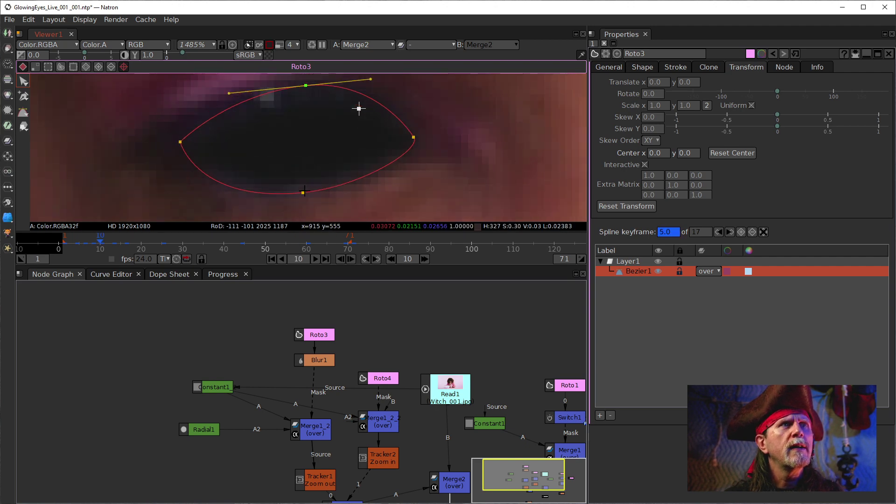
{"action": "left_click", "coordinate": [303, 192]}
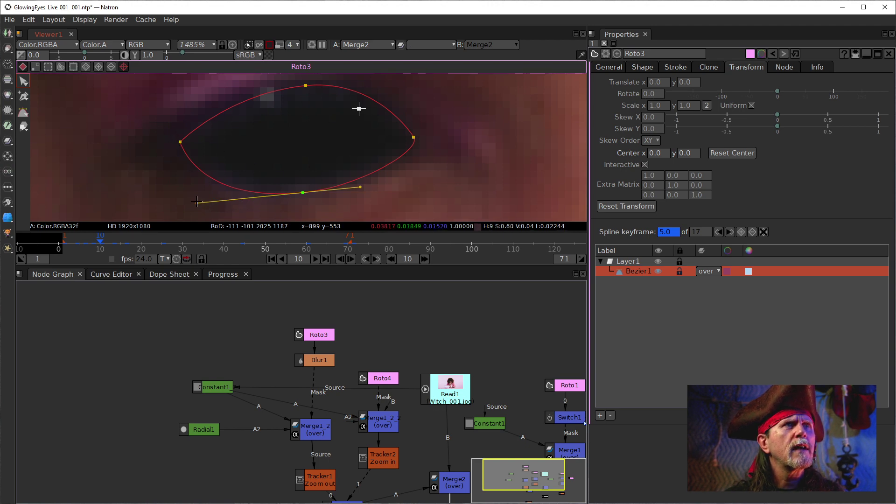
{"action": "left_click_drag", "start_coordinate": [197, 203], "coordinate": [185, 204]}
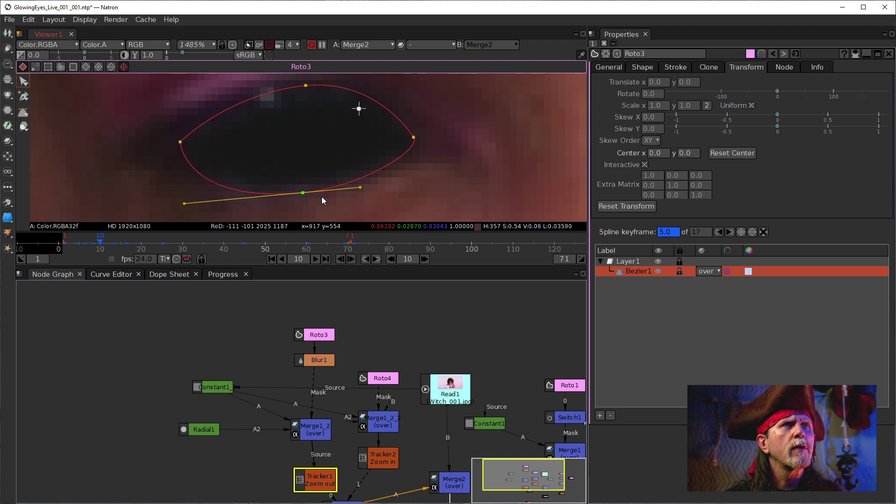
{"action": "left_click_drag", "start_coordinate": [359, 186], "coordinate": [362, 187]}
{"action": "left_click_drag", "start_coordinate": [303, 193], "coordinate": [304, 194]}
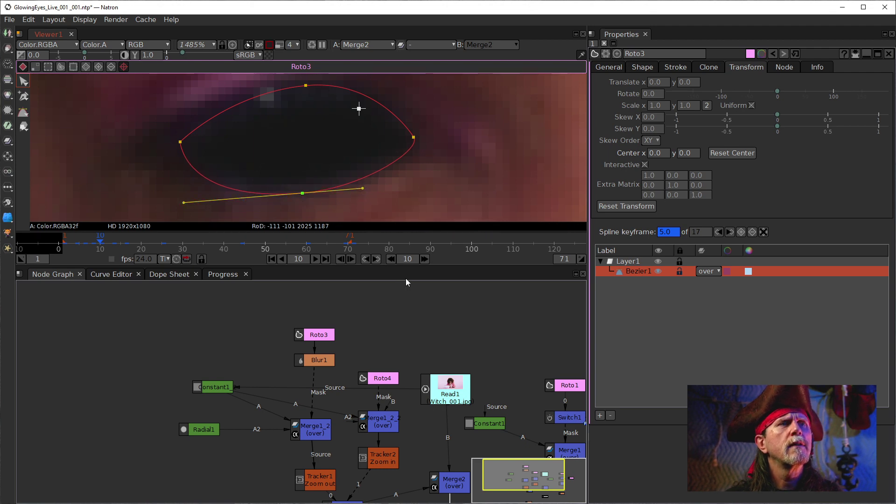
Inspect the mask up to frame 14, then play the shot from frame 1 at 200% zoom with overlays hidden.
{"action": "left_click", "coordinate": [352, 259]}
{"action": "left_click", "coordinate": [352, 259]}
{"action": "left_click", "coordinate": [352, 259]}
{"action": "left_click", "coordinate": [352, 260]}
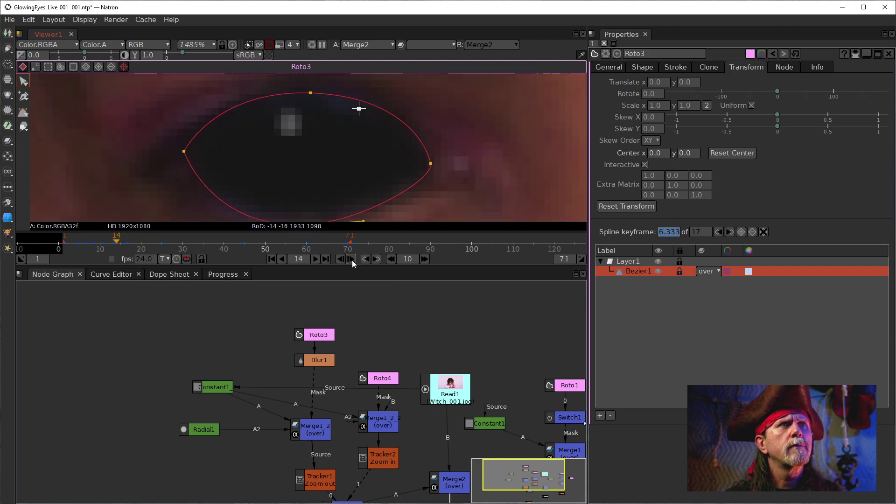
{"action": "left_click", "coordinate": [212, 45]}
{"action": "left_click", "coordinate": [206, 161]}
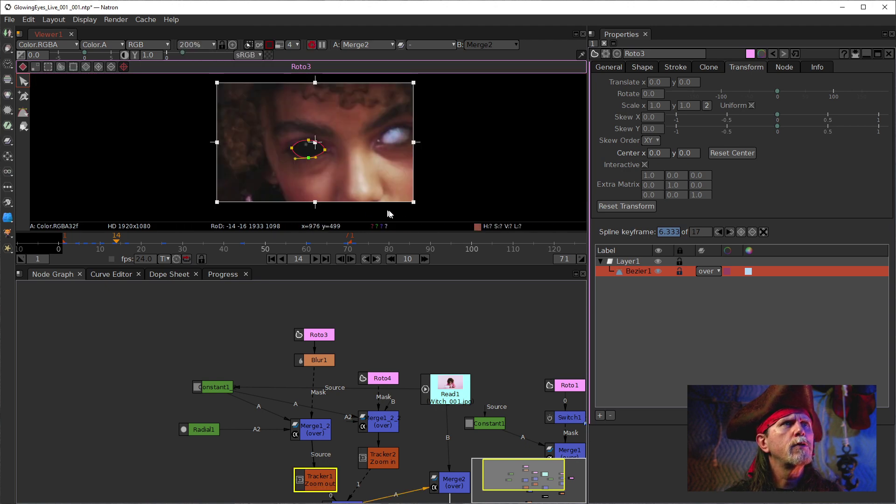
{"action": "right_click", "coordinate": [443, 177]}
{"action": "left_click", "coordinate": [481, 243]}
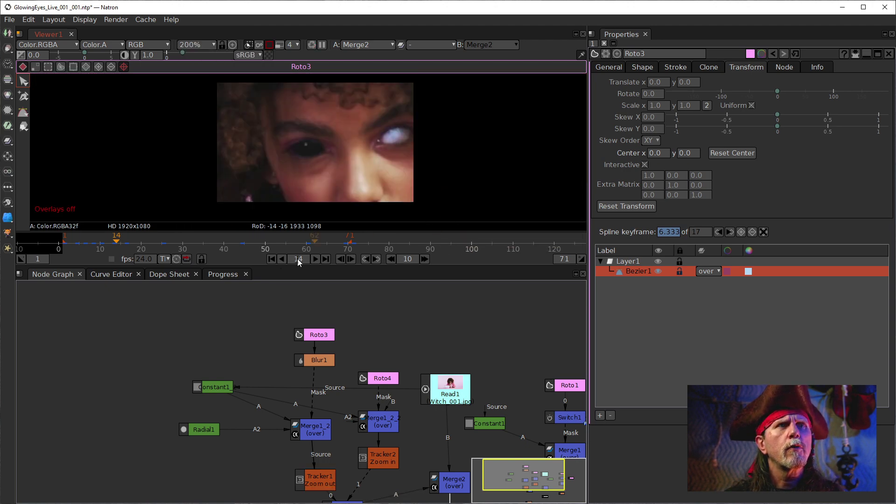
{"action": "left_click", "coordinate": [272, 259]}
{"action": "left_click", "coordinate": [316, 259]}
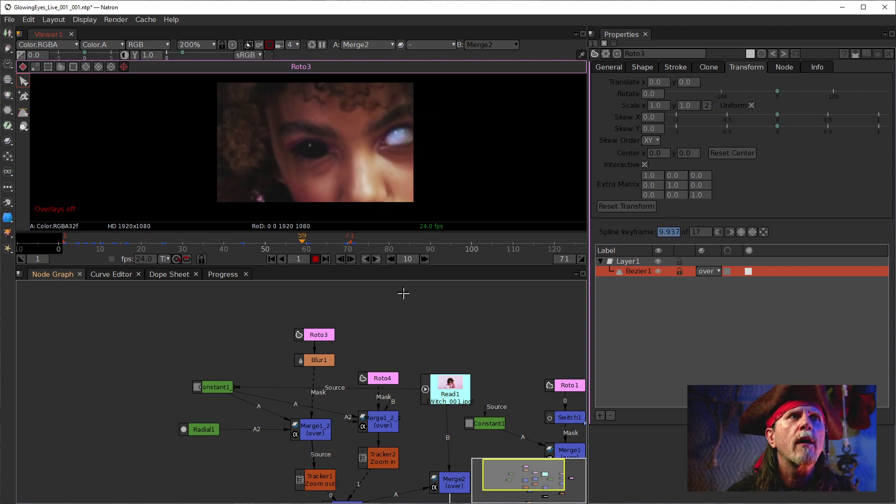
{"action": "left_click", "coordinate": [315, 260]}
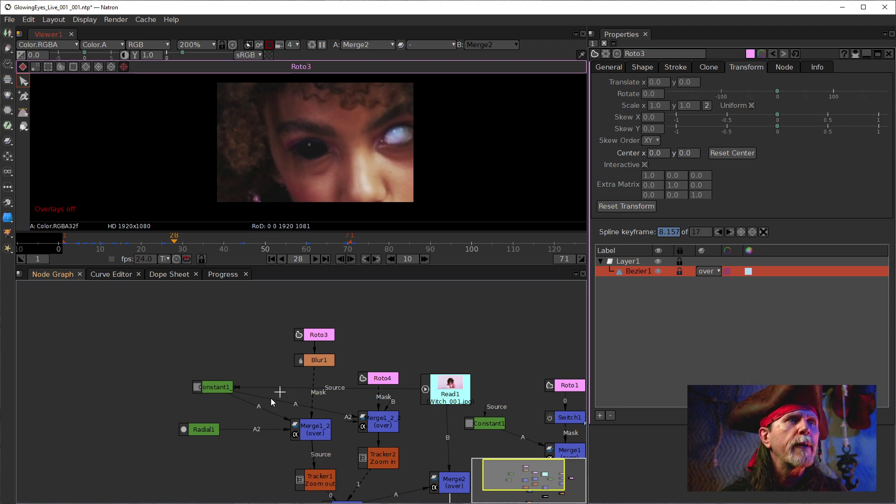
Duplicate the Radial1 node and arrange the copy between Constant1_2 and the original Radial1.
{"action": "left_click_drag", "start_coordinate": [199, 429], "coordinate": [197, 417]}
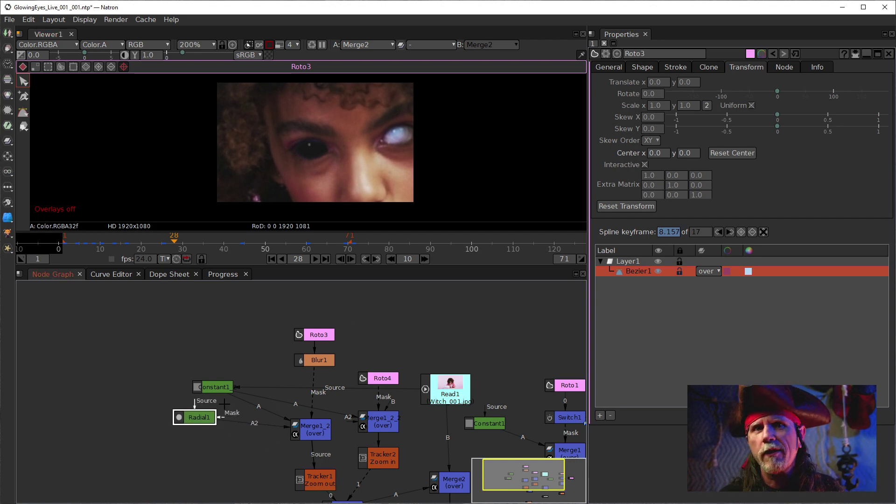
{"action": "left_click_drag", "start_coordinate": [197, 421], "coordinate": [192, 423]}
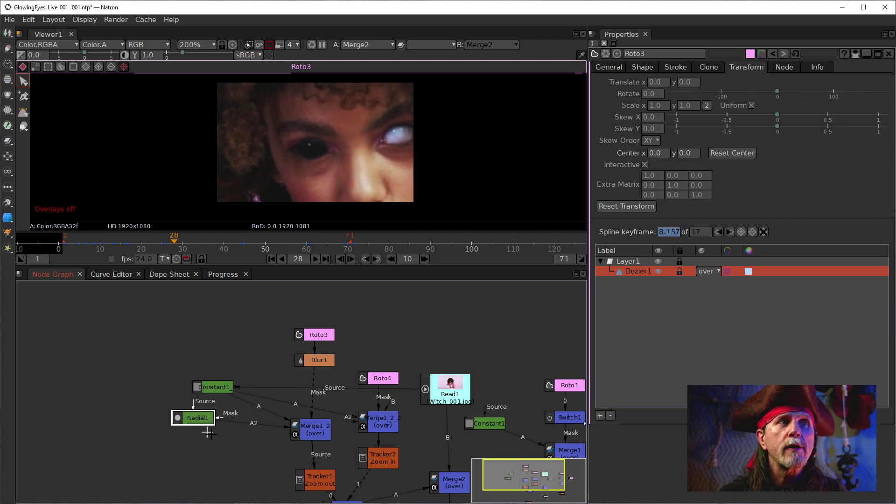
{"action": "key", "text": "alt+c"}
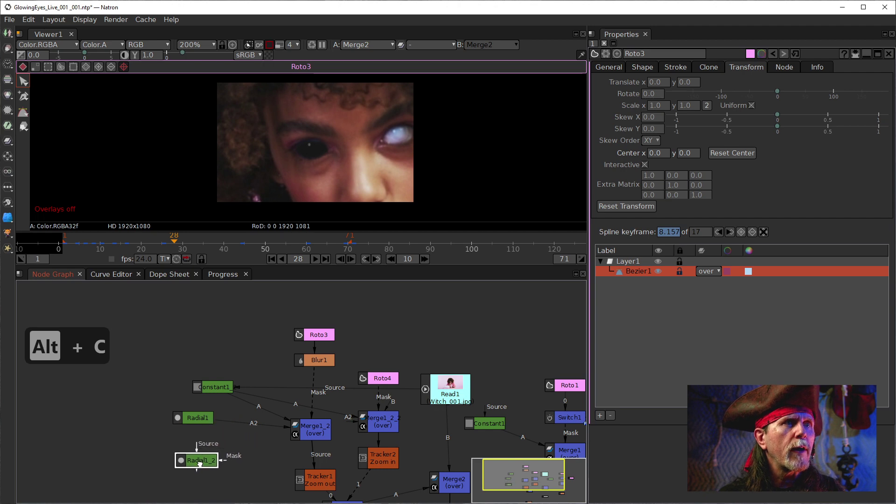
{"action": "mouse_move", "coordinate": [195, 457]}
{"action": "left_mouse_down"}
{"action": "mouse_move", "coordinate": [157, 422]}
{"action": "mouse_move", "coordinate": [160, 398]}
{"action": "mouse_move", "coordinate": [188, 420]}
{"action": "mouse_move", "coordinate": [171, 440]}
{"action": "left_mouse_up"}
{"action": "left_click_drag", "start_coordinate": [171, 396], "coordinate": [205, 414]}
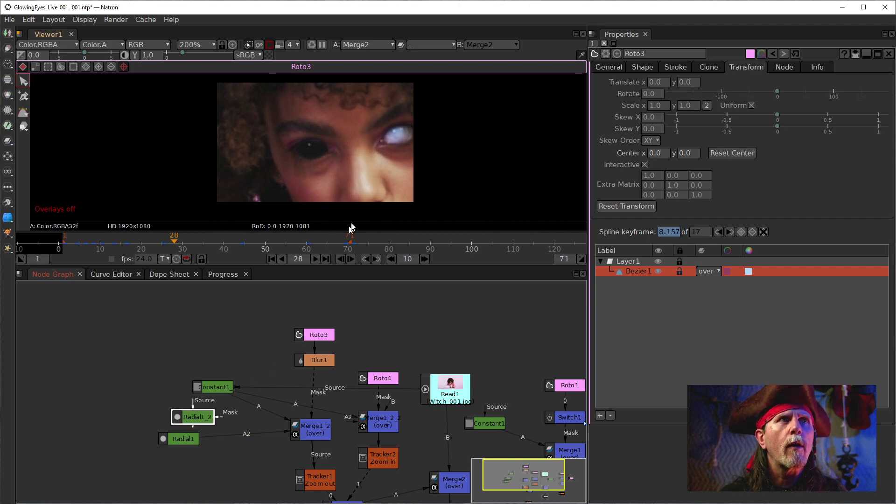
Sample the shaded outer edge of the white eye at frame 28 as Constant1_2's color, about red 0.078, green 0.052, blue 0.052.
{"action": "scroll", "coordinate": [360, 162], "scroll_direction": "up", "scroll_amount": 2}
{"action": "scroll", "coordinate": [359, 161], "scroll_direction": "up", "scroll_amount": 1}
{"action": "left_click", "coordinate": [213, 390]}
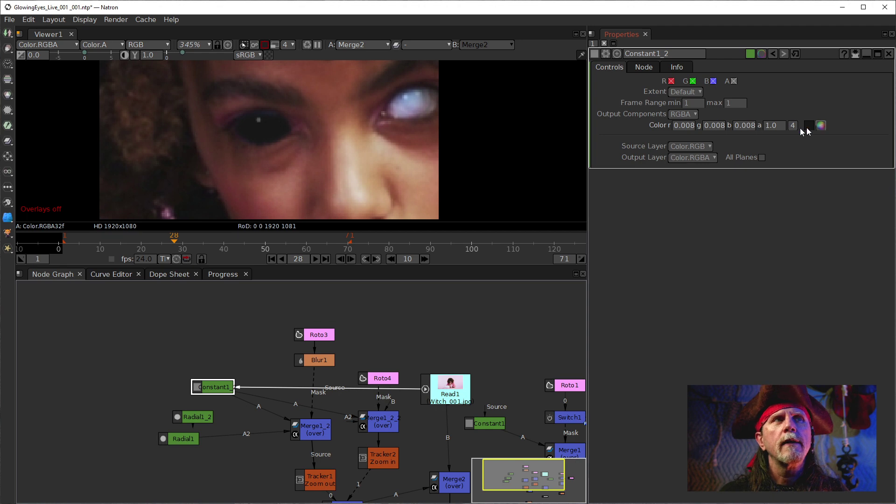
{"action": "left_click_drag", "start_coordinate": [437, 142], "coordinate": [321, 152]}
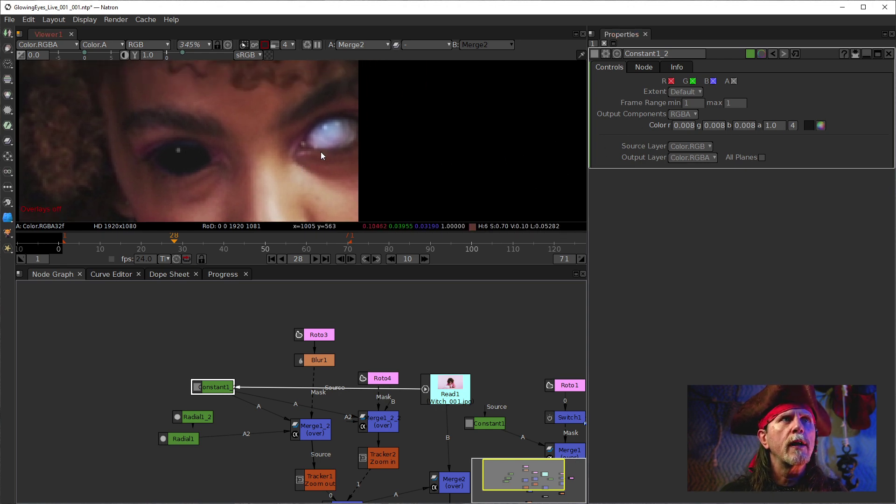
{"action": "scroll", "coordinate": [321, 153], "scroll_direction": "up", "scroll_amount": 8}
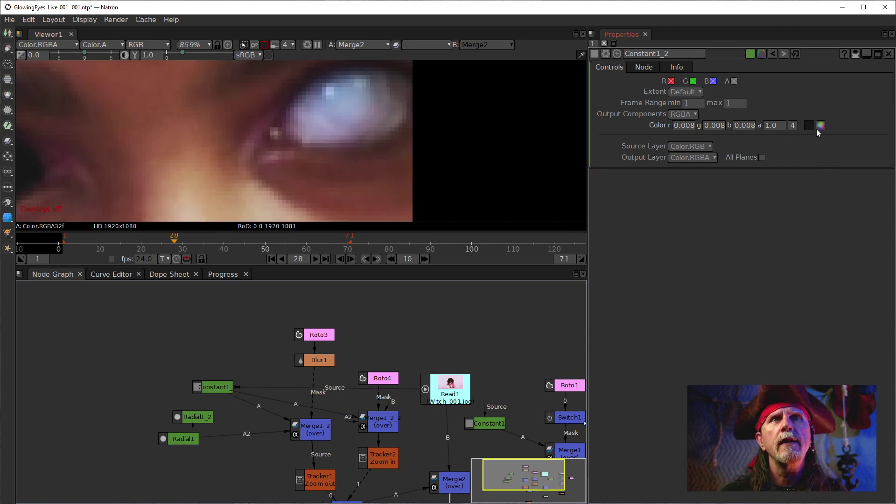
{"action": "left_click", "coordinate": [821, 125]}
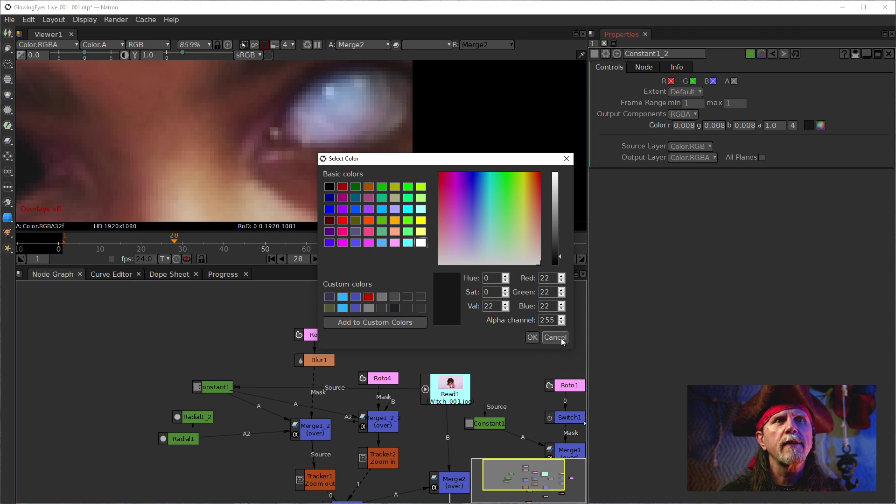
{"action": "left_click", "coordinate": [554, 337]}
{"action": "left_click", "coordinate": [807, 126]}
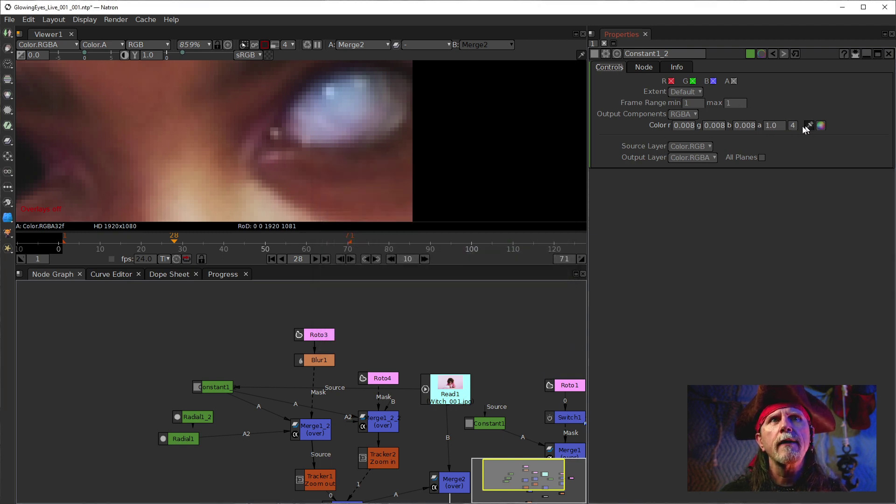
{"action": "left_click_drag", "start_coordinate": [394, 124], "coordinate": [341, 149]}
{"action": "left_click", "coordinate": [810, 126]}
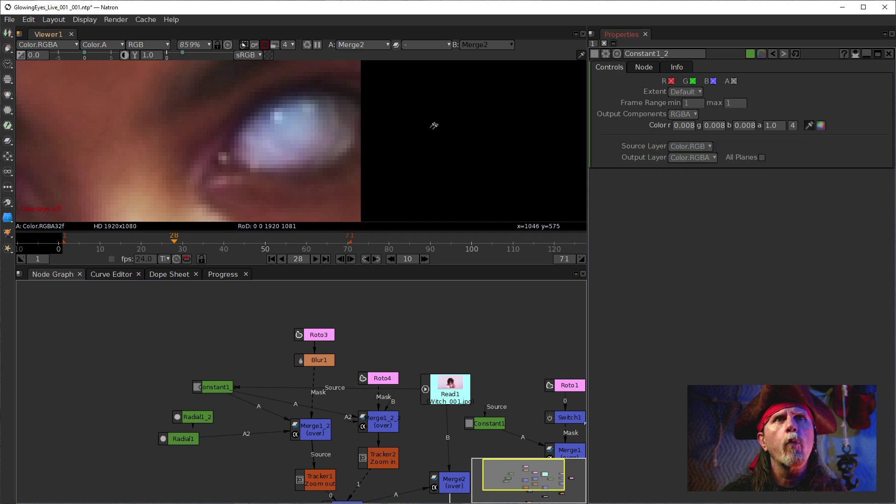
{"action": "left_click", "coordinate": [349, 116], "text": "ctrl"}
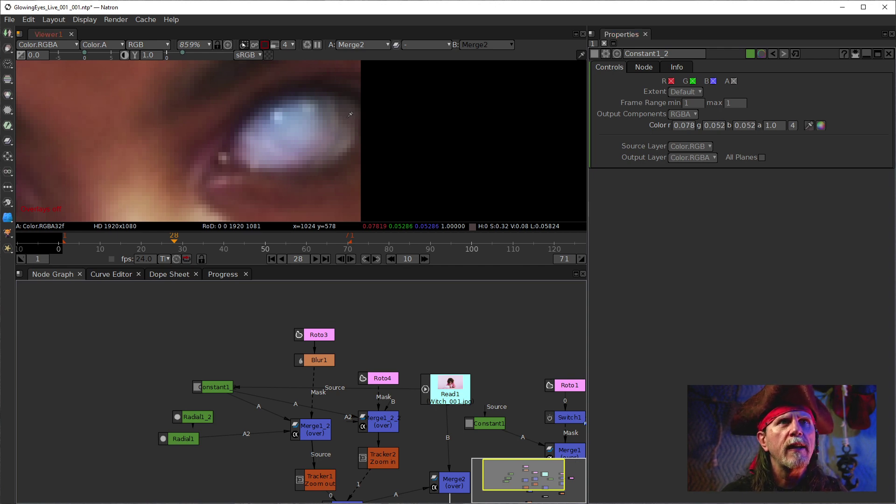
{"action": "left_click", "coordinate": [810, 126]}
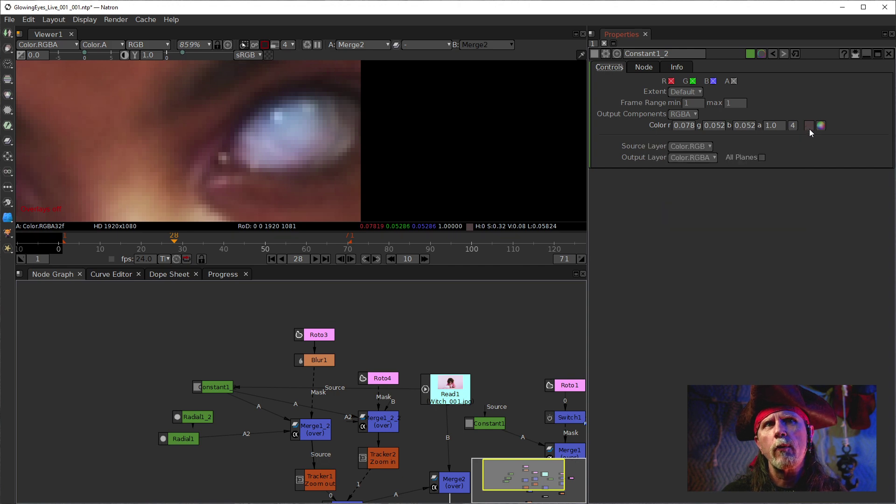
{"action": "scroll", "coordinate": [134, 166], "scroll_direction": "down", "scroll_amount": 3}
{"action": "left_click_drag", "start_coordinate": [135, 166], "coordinate": [354, 124]}
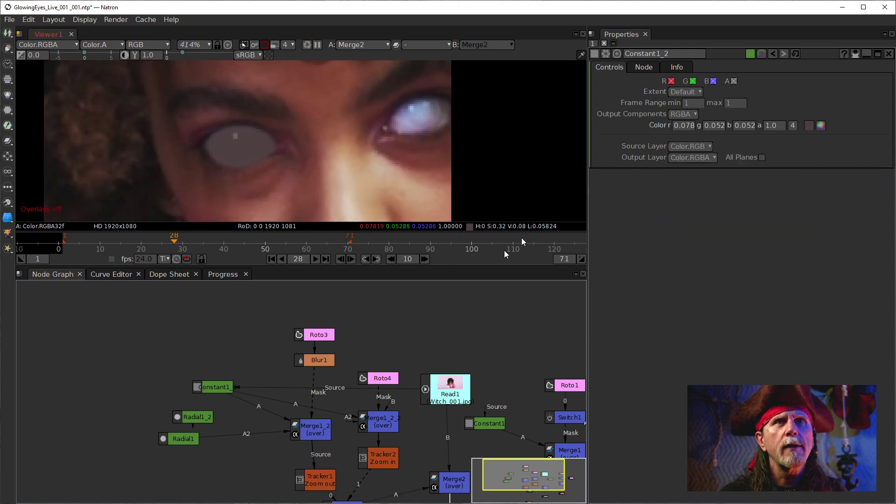
Test a size of 4.0 on the Blur1 node and set it back to 2.0.
{"action": "double_click", "coordinate": [323, 363]}
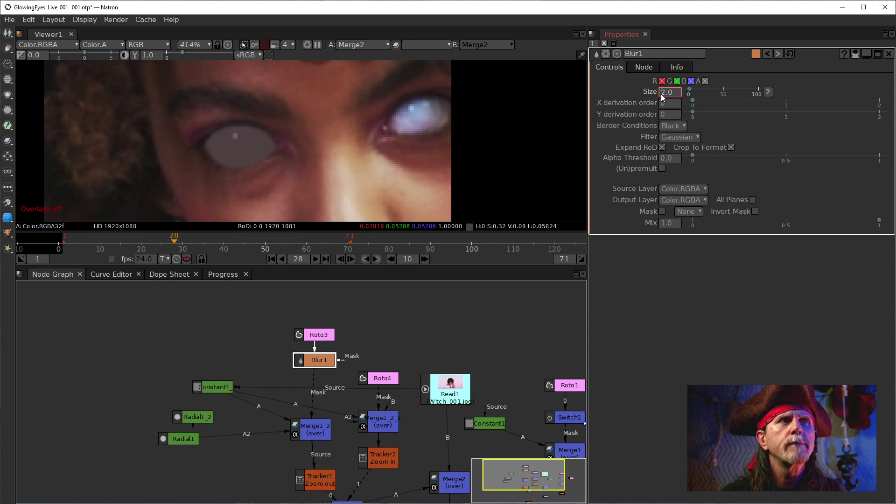
{"action": "left_click", "coordinate": [209, 391]}
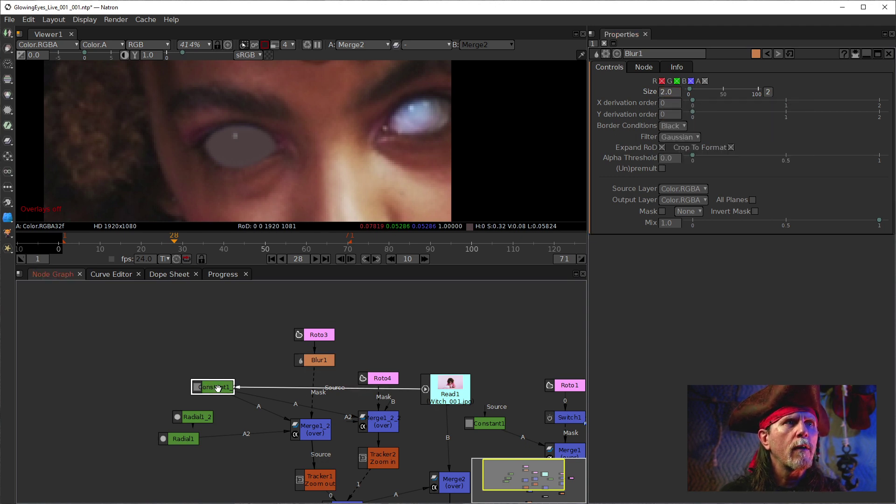
{"action": "double_click", "coordinate": [216, 388]}
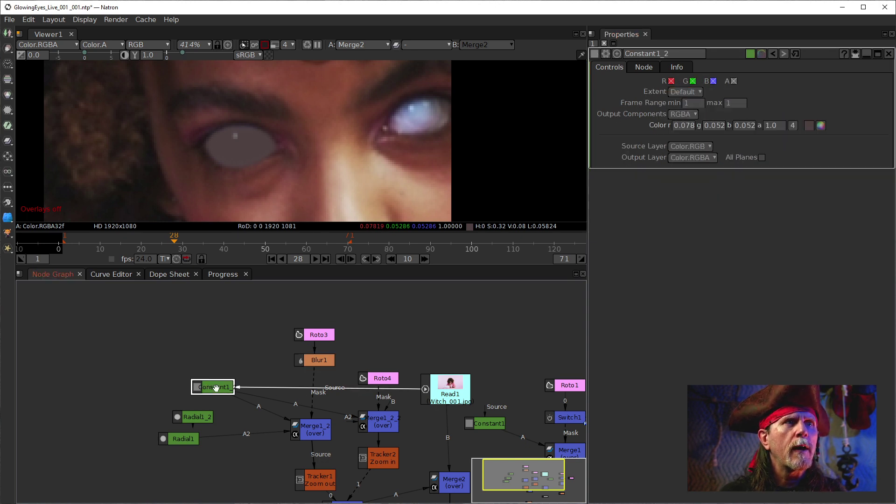
{"action": "double_click", "coordinate": [317, 360]}
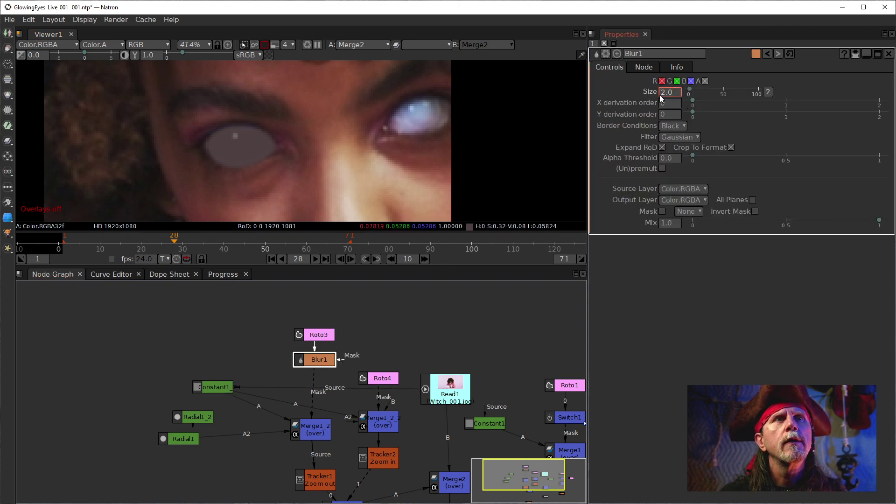
{"action": "key", "text": "Up"}
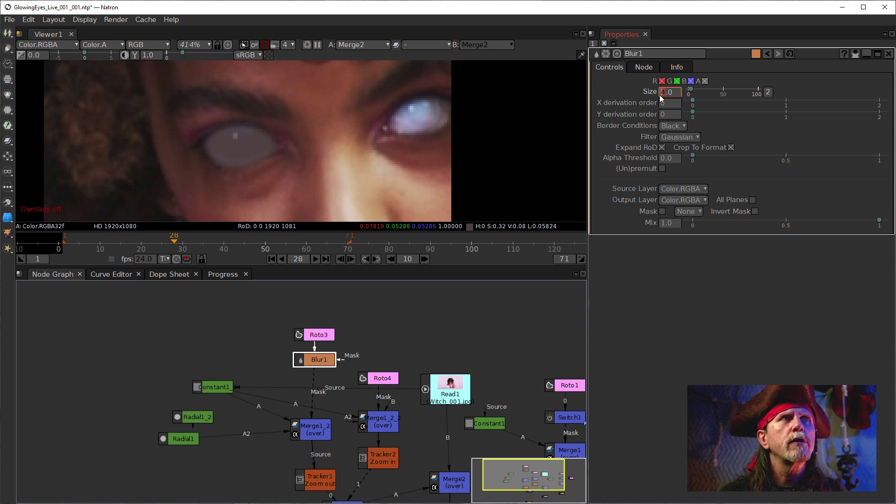
{"action": "key", "text": "Down"}
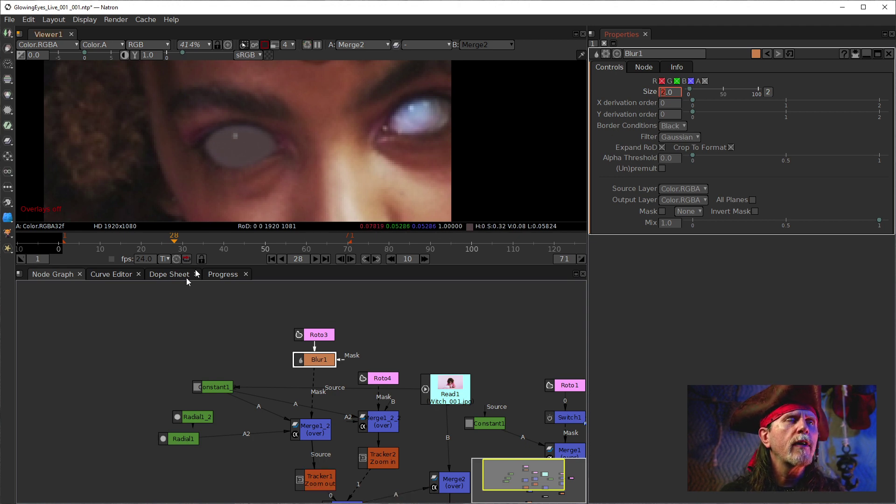
Connect Radial1_2 to the A2 input of Merge1_2 in place of Radial1 and open its properties.
{"action": "left_click", "coordinate": [193, 418]}
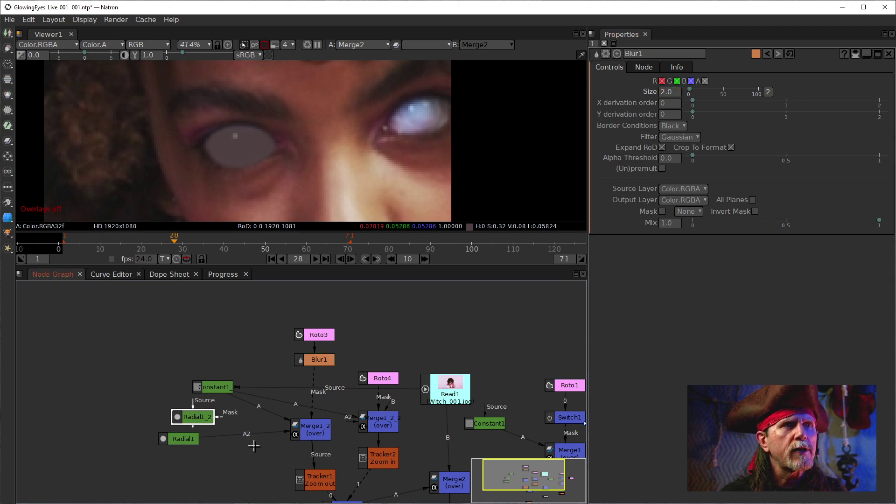
{"action": "left_click_drag", "start_coordinate": [254, 474], "coordinate": [176, 450]}
{"action": "left_click_drag", "start_coordinate": [228, 180], "coordinate": [177, 410]}
{"action": "double_click", "coordinate": [198, 422]}
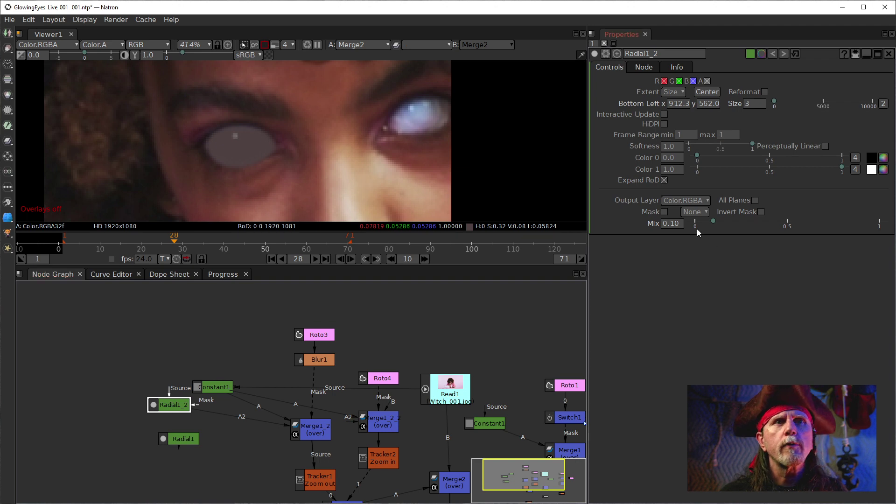
Disable the Constant1_2 node.
{"action": "left_click", "coordinate": [214, 387]}
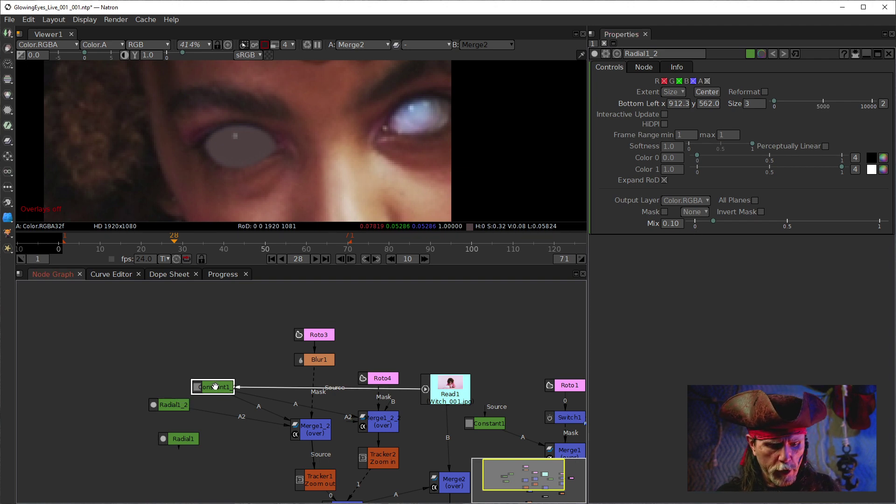
{"action": "key", "text": "d"}
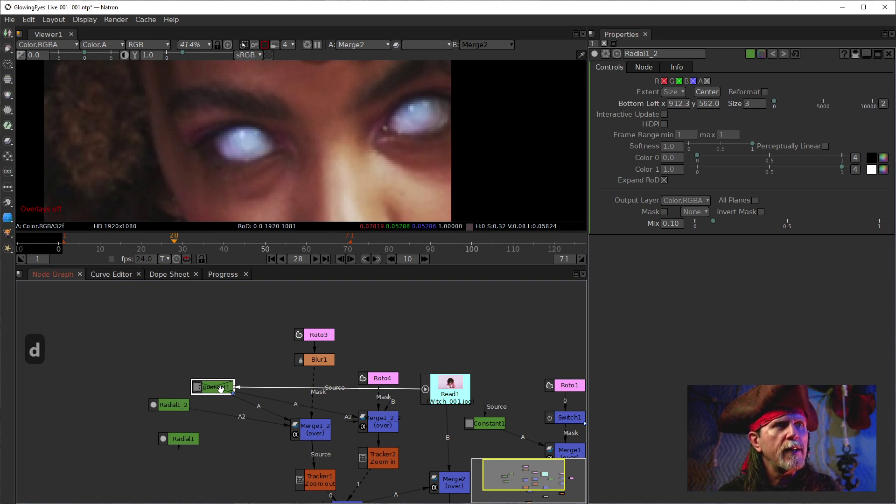
{"action": "left_click", "coordinate": [171, 407]}
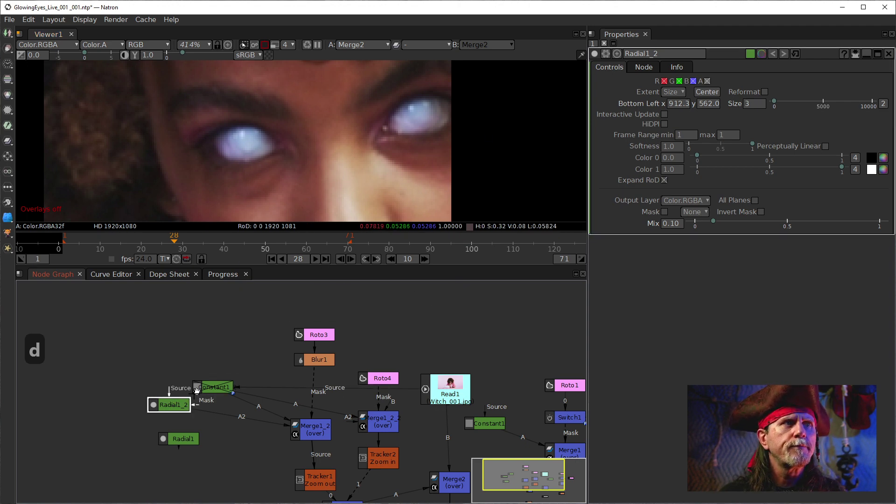
{"action": "left_click_drag", "start_coordinate": [159, 405], "coordinate": [161, 405]}
Show the viewer overlays and resize Radial1_2's box around the masked eye to about 38 by 27.5.
{"action": "right_click", "coordinate": [403, 142]}
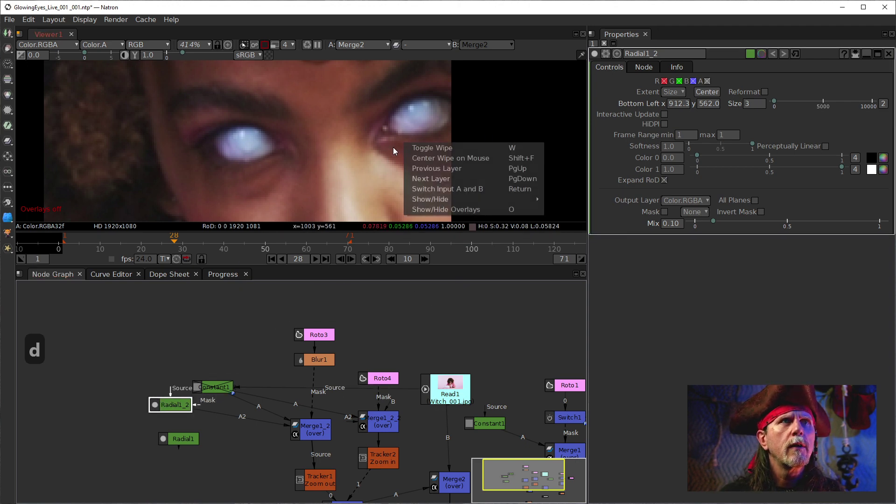
{"action": "left_click", "coordinate": [435, 213]}
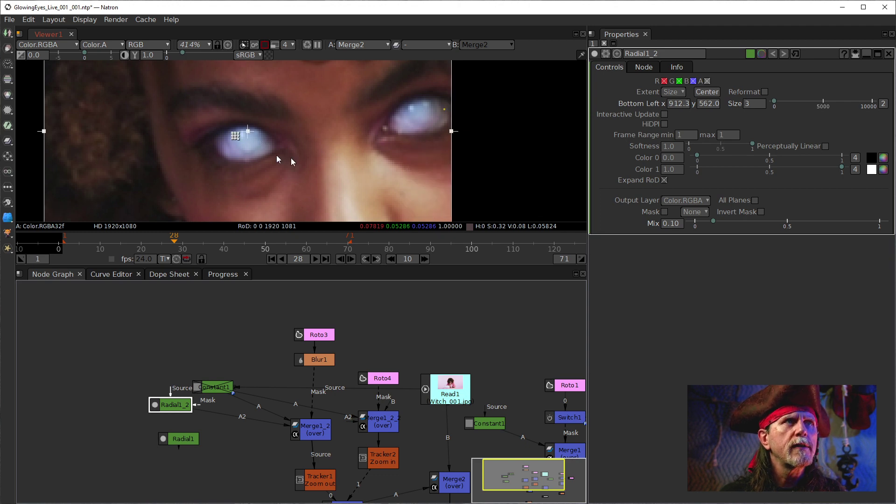
{"action": "scroll", "coordinate": [234, 138], "scroll_direction": "up", "scroll_amount": 3}
{"action": "left_click_drag", "start_coordinate": [246, 139], "coordinate": [326, 188]}
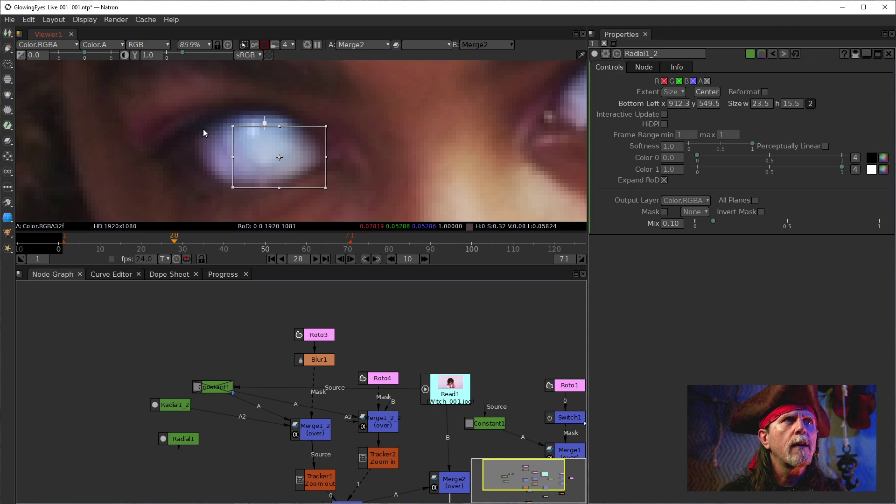
{"action": "left_click_drag", "start_coordinate": [233, 128], "coordinate": [176, 99]}
{"action": "left_click_drag", "start_coordinate": [254, 185], "coordinate": [251, 205]}
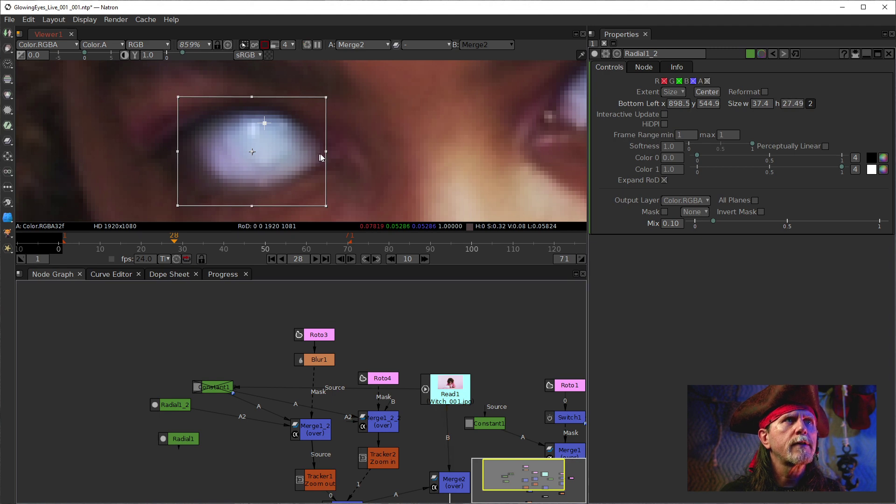
{"action": "left_click_drag", "start_coordinate": [177, 150], "coordinate": [182, 151]}
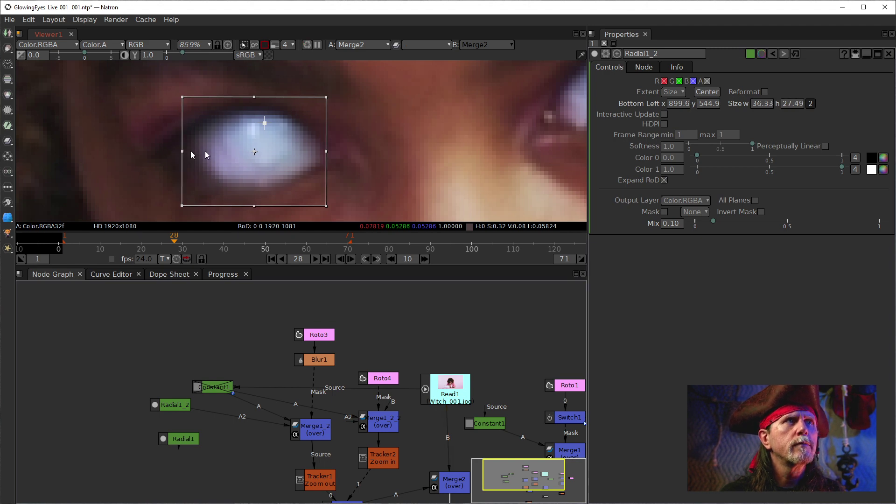
{"action": "left_click_drag", "start_coordinate": [327, 151], "coordinate": [332, 152]}
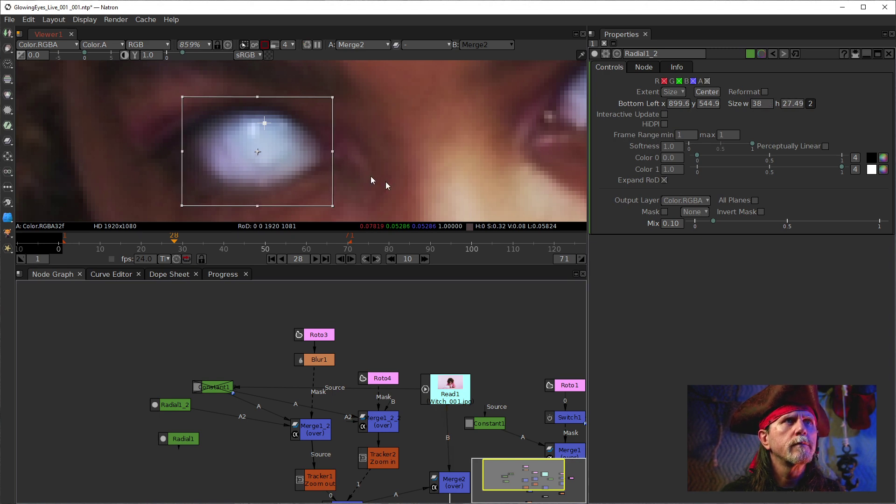
Set Radial1_2's mix to 1.0 and its Color 1 to black.
{"action": "left_click_drag", "start_coordinate": [715, 222], "coordinate": [882, 230]}
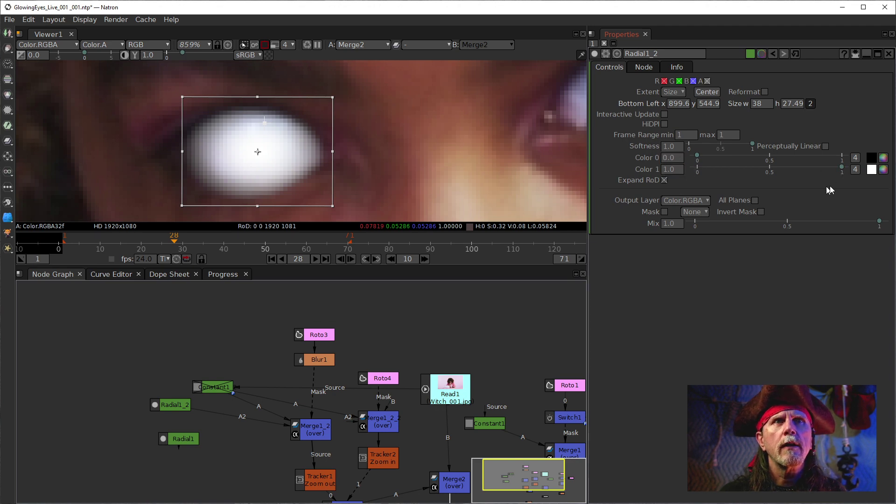
{"action": "left_click", "coordinate": [855, 169]}
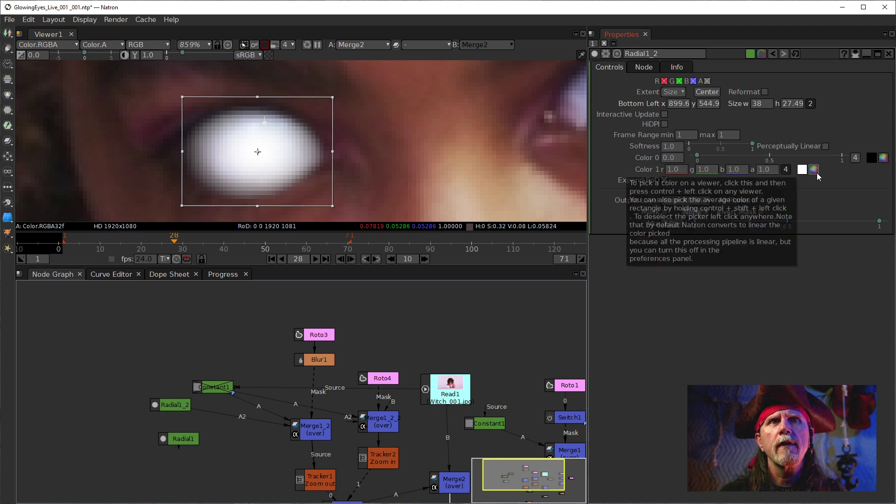
{"action": "left_click", "coordinate": [814, 169]}
{"action": "left_click", "coordinate": [329, 187]}
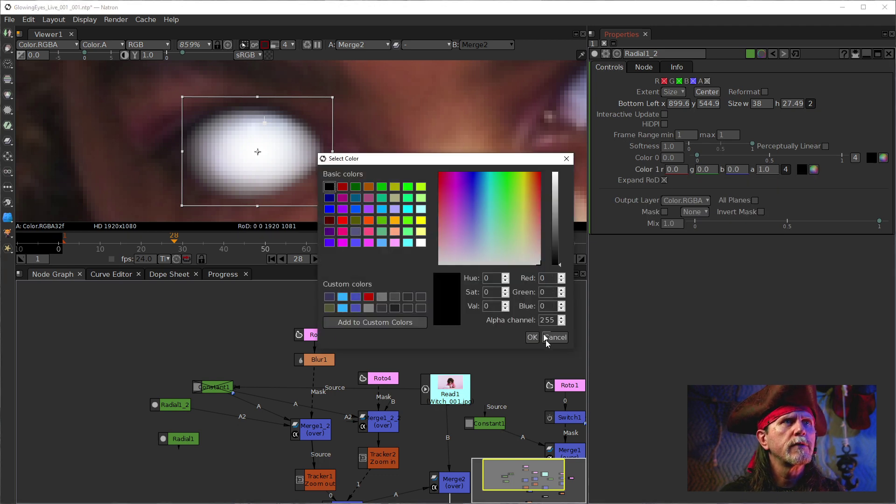
{"action": "left_click", "coordinate": [533, 337]}
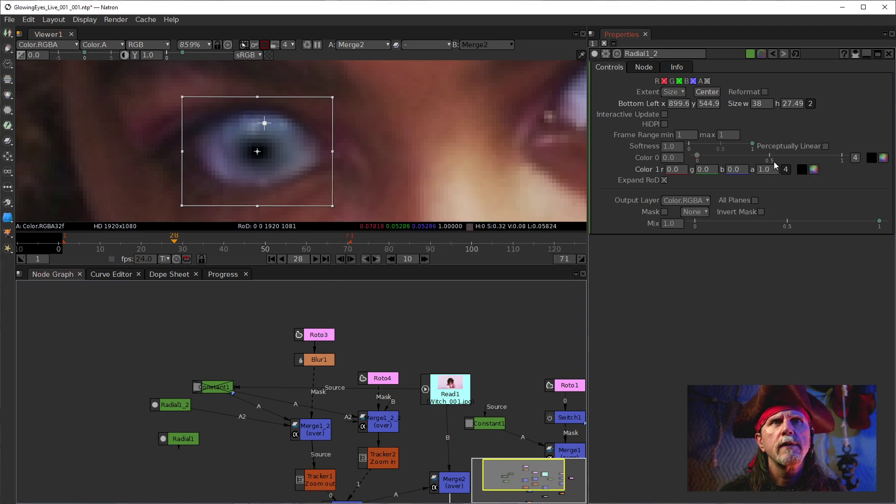
Test a lower softness on Radial1_2 and return it to 1.0.
{"action": "left_click", "coordinate": [737, 170]}
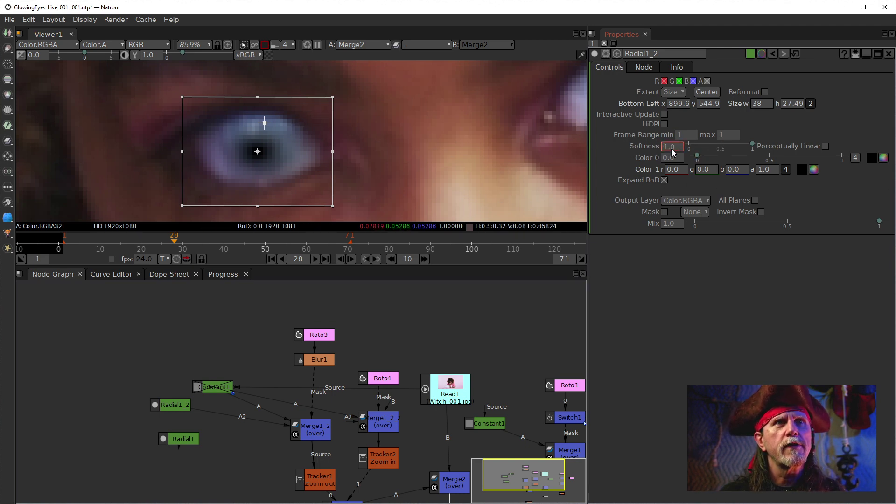
{"action": "scroll", "coordinate": [672, 150], "scroll_direction": "down", "scroll_amount": 3}
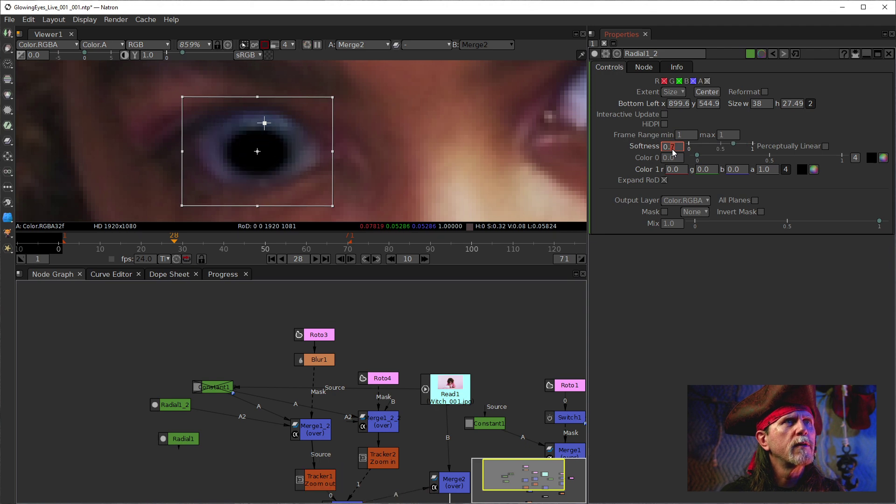
{"action": "scroll", "coordinate": [672, 150], "scroll_direction": "up", "scroll_amount": 1}
{"action": "scroll", "coordinate": [672, 149], "scroll_direction": "up", "scroll_amount": 2}
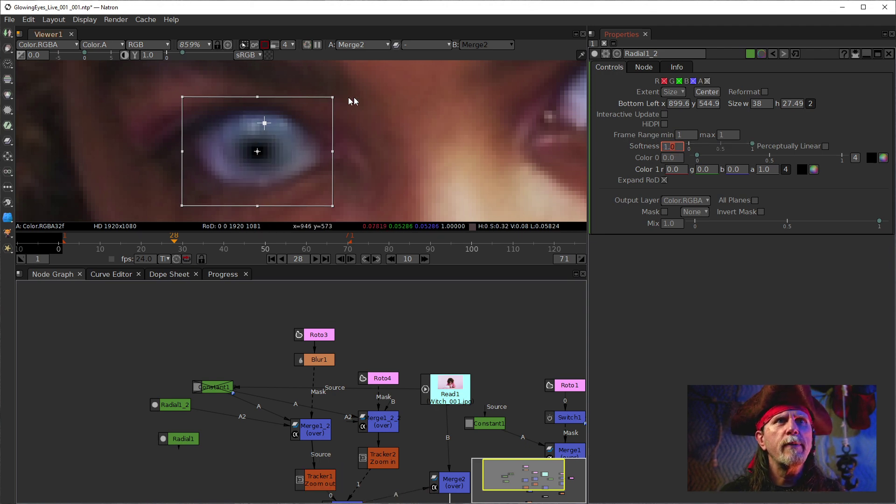
Enlarge Radial1_2's box beyond the eye to about 40 by 73 and set its softness to 0.9.
{"action": "left_click_drag", "start_coordinate": [334, 97], "coordinate": [341, 60]}
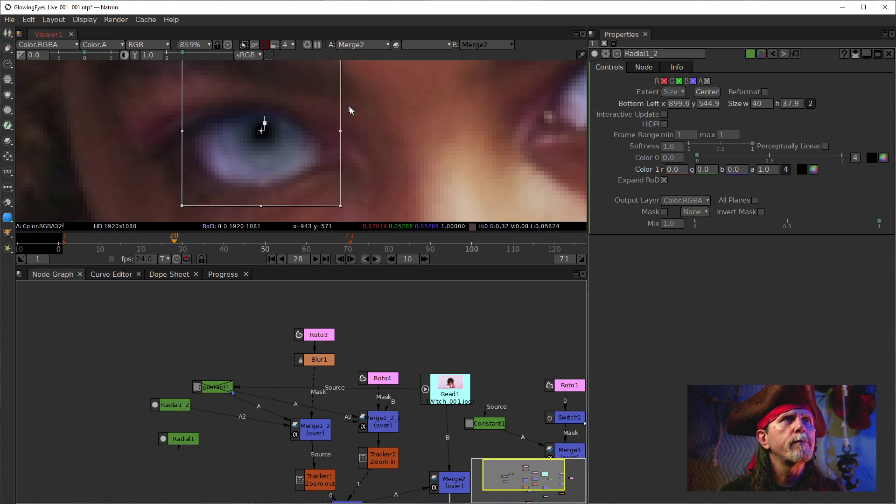
{"action": "scroll", "coordinate": [322, 199], "scroll_direction": "down", "scroll_amount": 5}
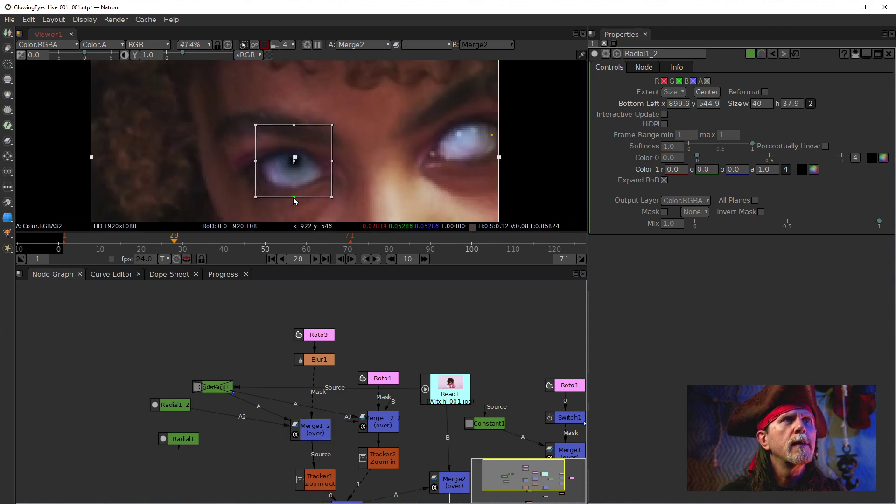
{"action": "left_click_drag", "start_coordinate": [293, 211], "coordinate": [292, 228]}
{"action": "left_click_drag", "start_coordinate": [425, 157], "coordinate": [420, 190]}
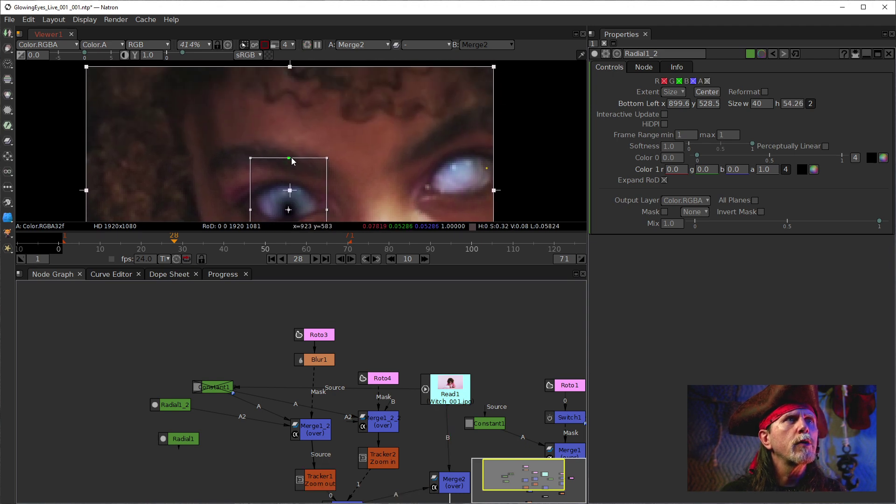
{"action": "left_click_drag", "start_coordinate": [289, 158], "coordinate": [290, 122]}
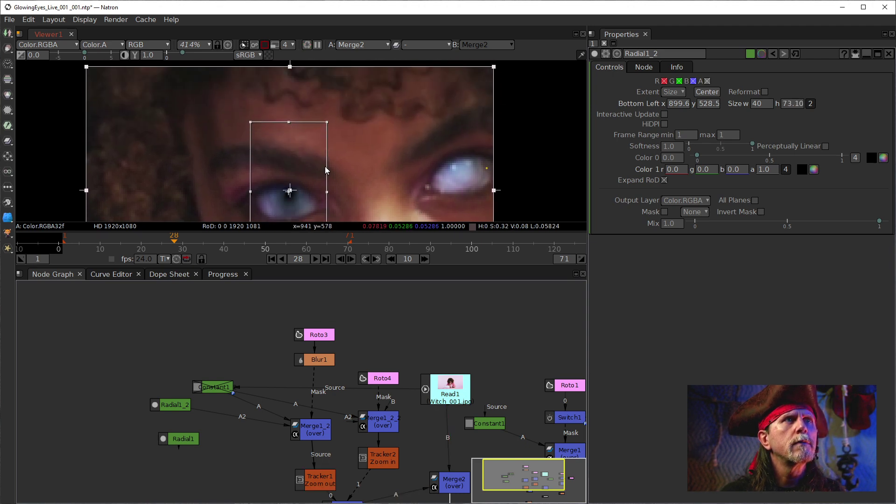
{"action": "left_click_drag", "start_coordinate": [327, 155], "coordinate": [335, 85]}
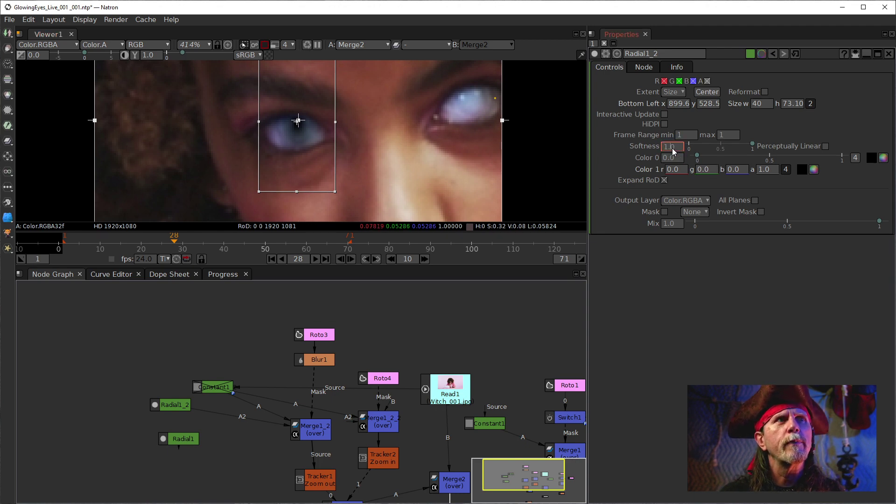
{"action": "scroll", "coordinate": [672, 148], "scroll_direction": "down", "scroll_amount": 1}
{"action": "left_click_drag", "start_coordinate": [423, 108], "coordinate": [449, 151]}
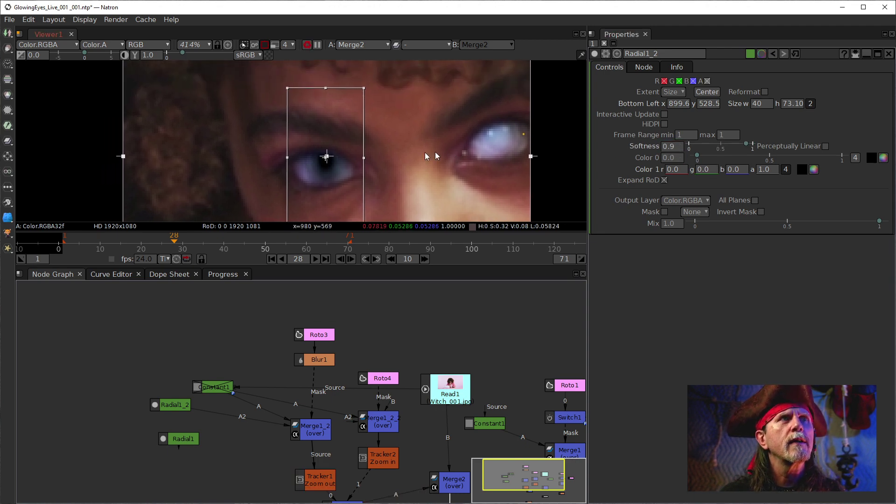
Move Radial1_2's box down onto the pupil, with its bottom-left corner at about x 898.9, y 523.8.
{"action": "scroll", "coordinate": [335, 156], "scroll_direction": "up", "scroll_amount": 5}
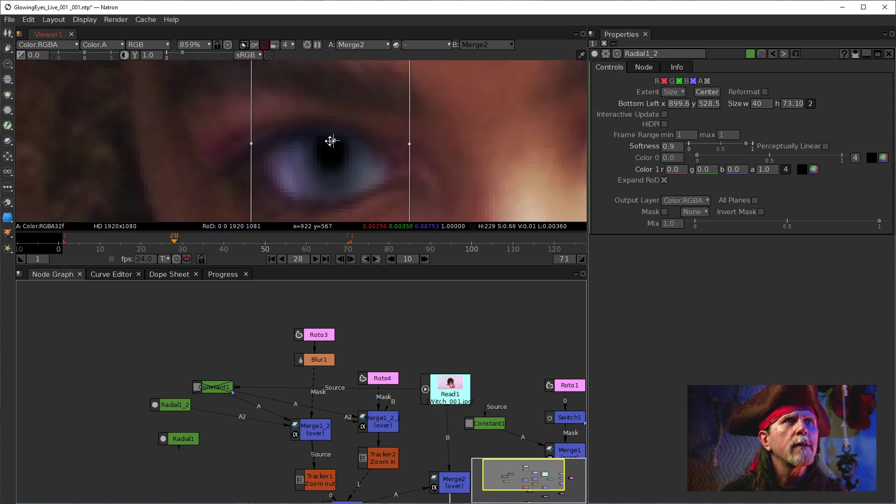
{"action": "scroll", "coordinate": [366, 145], "scroll_direction": "down", "scroll_amount": 3}
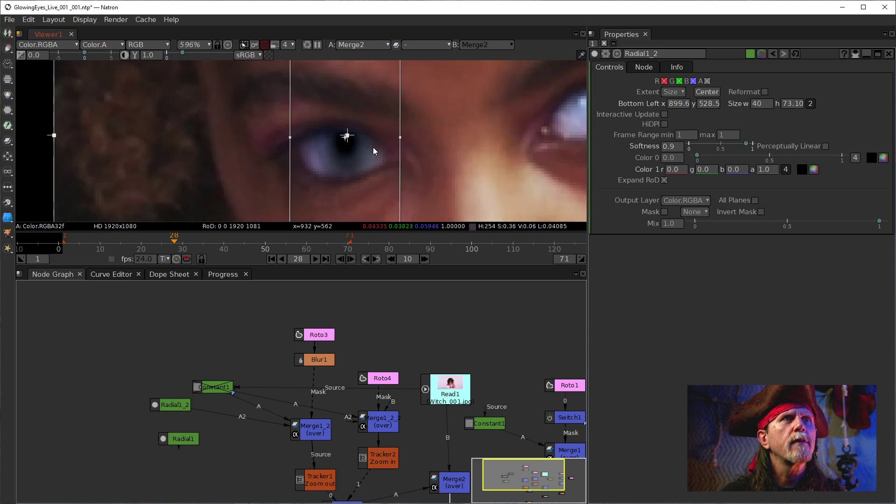
{"action": "scroll", "coordinate": [373, 147], "scroll_direction": "up", "scroll_amount": 2}
{"action": "left_click_drag", "start_coordinate": [338, 135], "coordinate": [337, 151]}
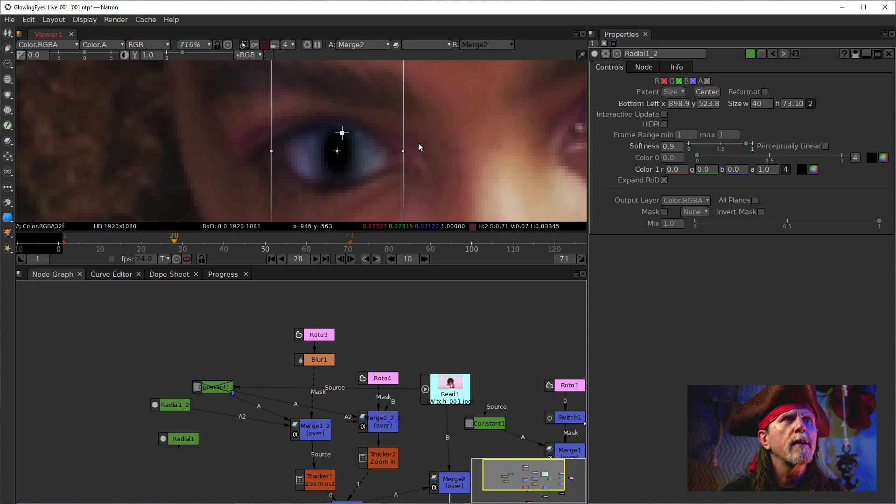
Widen Radial1_2's box to about 86.7 and centre it over the masked eye, with its bottom-left corner at about x 874.4, y 522.7.
{"action": "left_click_drag", "start_coordinate": [403, 150], "coordinate": [457, 150]}
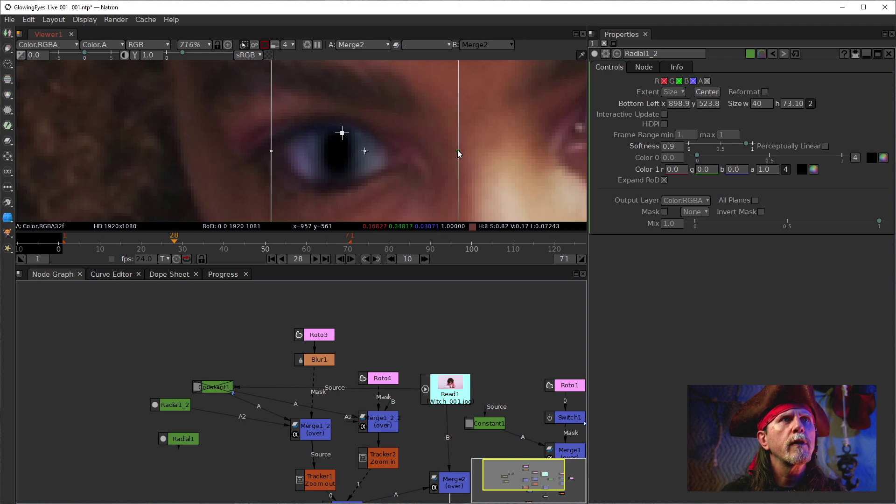
{"action": "left_click_drag", "start_coordinate": [272, 151], "coordinate": [166, 151]}
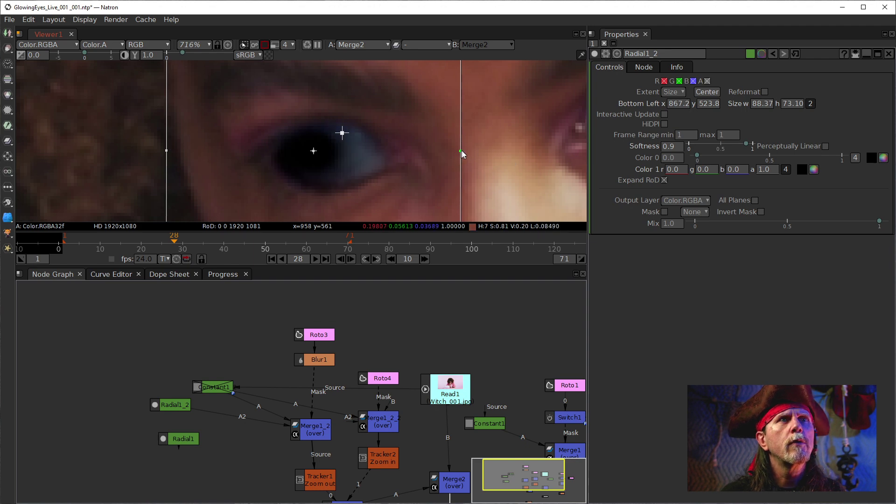
{"action": "left_click_drag", "start_coordinate": [459, 151], "coordinate": [487, 151]}
{"action": "left_click_drag", "start_coordinate": [327, 152], "coordinate": [334, 155]}
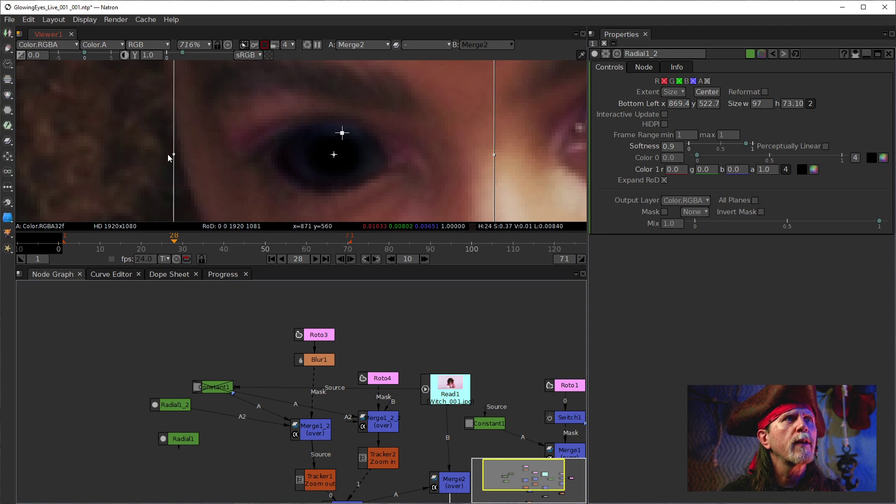
{"action": "left_click_drag", "start_coordinate": [174, 155], "coordinate": [185, 155]}
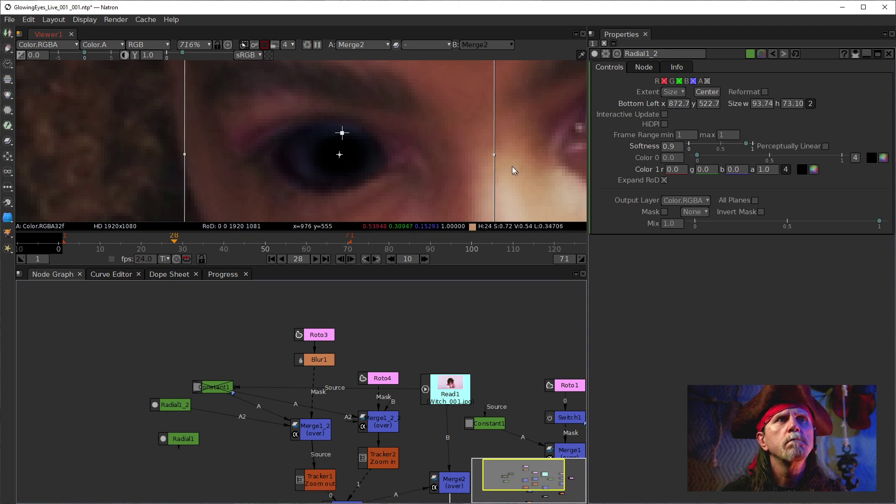
{"action": "left_click_drag", "start_coordinate": [494, 156], "coordinate": [476, 156]}
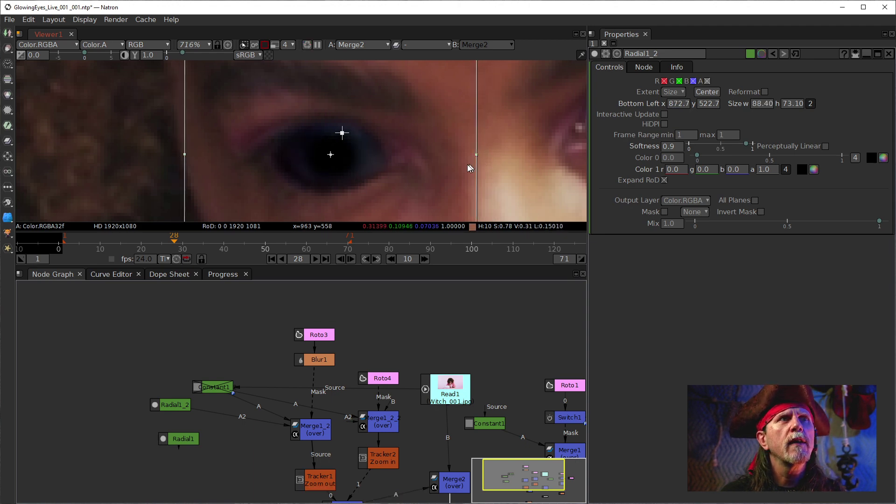
{"action": "left_click_drag", "start_coordinate": [186, 155], "coordinate": [190, 154]}
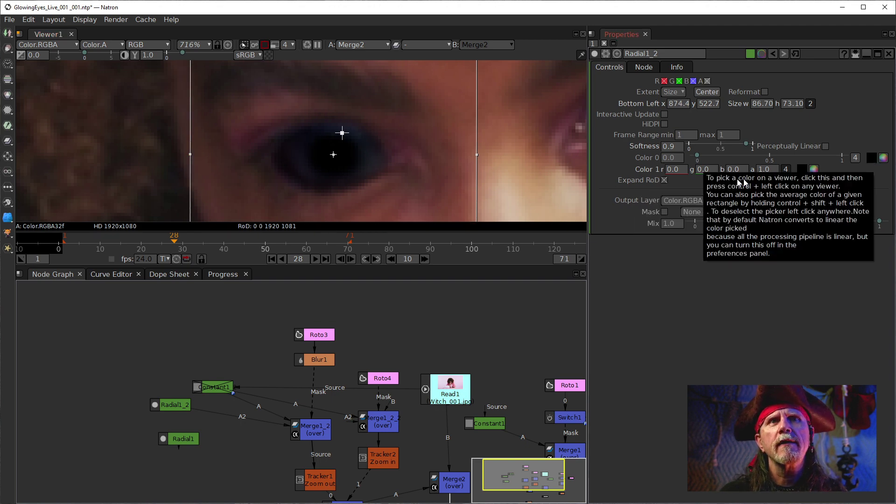
Sample Radial1_2's Color 1 from the dark hair beside the masked eye, giving r 0.009, g 0.007, b 0.006.
{"action": "left_click_drag", "start_coordinate": [513, 182], "coordinate": [354, 178]}
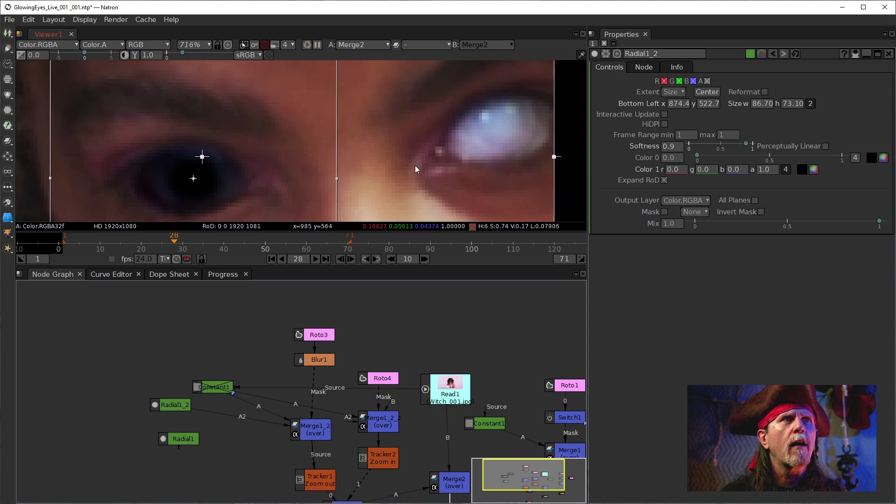
{"action": "left_click", "coordinate": [871, 158]}
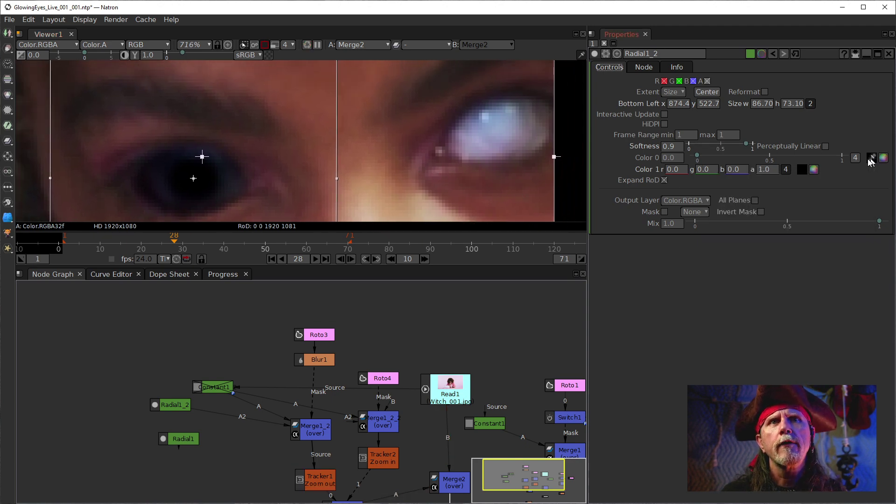
{"action": "left_click_drag", "start_coordinate": [698, 170], "coordinate": [721, 170]}
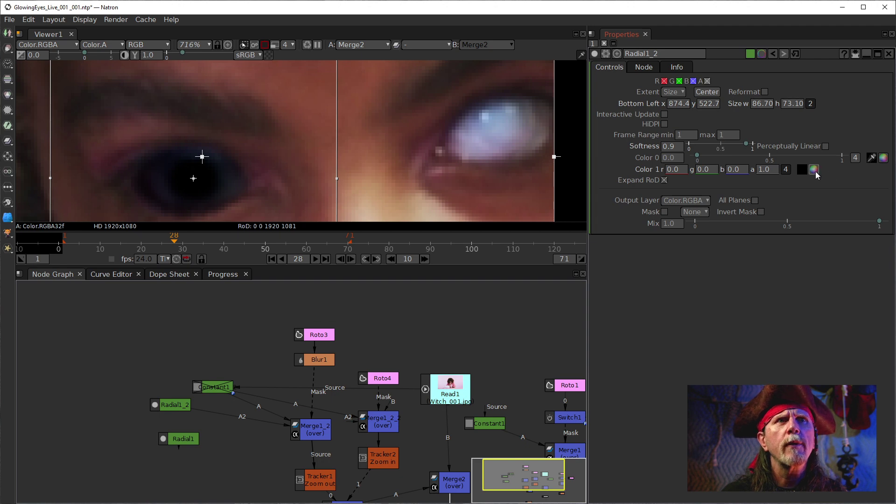
{"action": "left_click", "coordinate": [804, 170]}
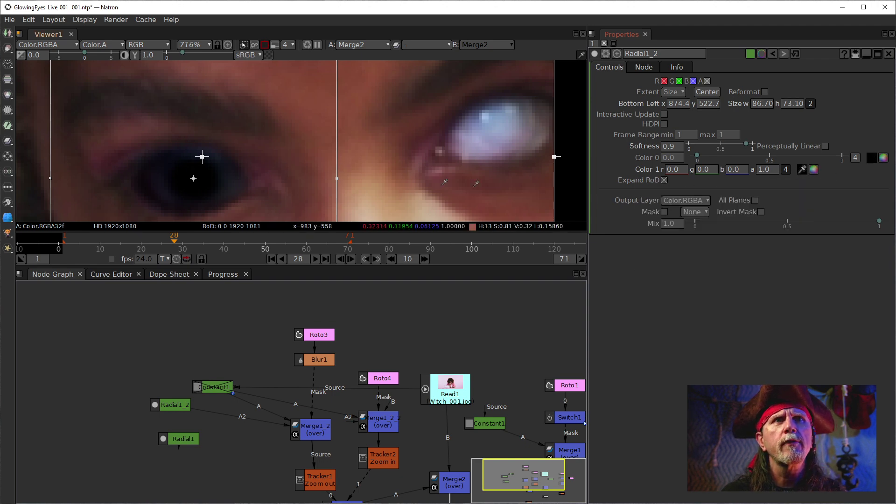
{"action": "left_click_drag", "start_coordinate": [179, 138], "coordinate": [420, 176]}
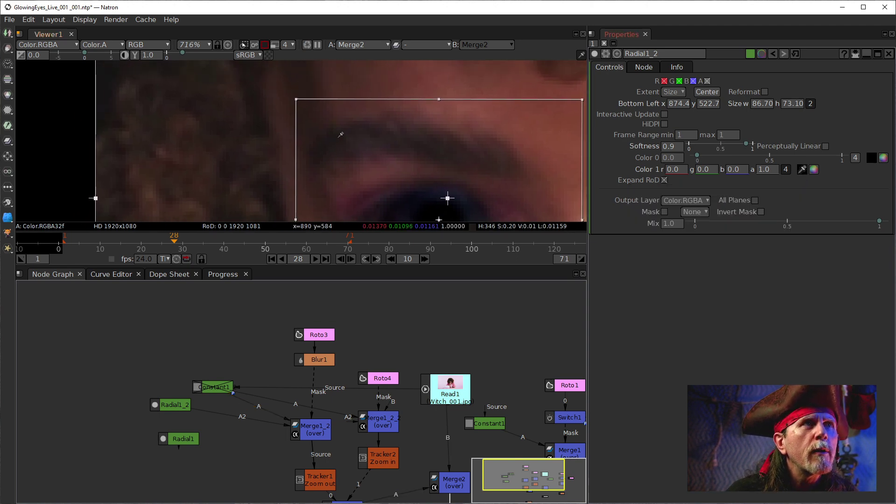
{"action": "left_click", "coordinate": [270, 187]}
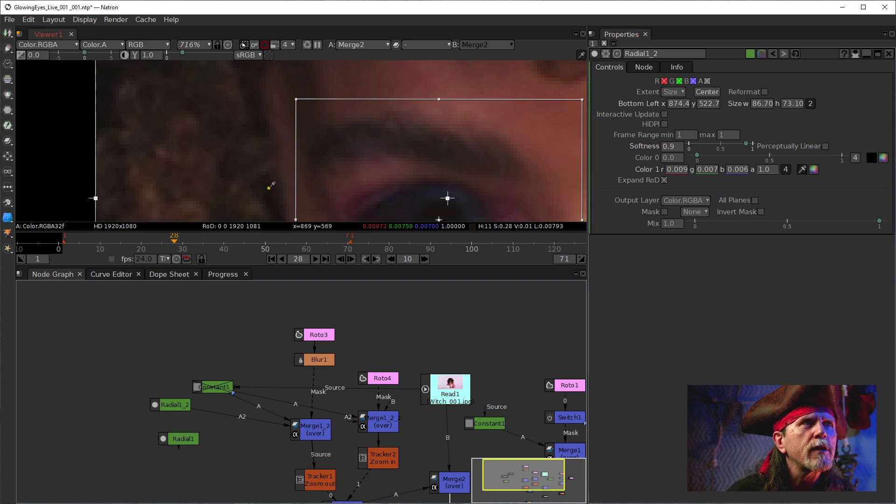
Re-enable the disabled Constant node that feeds Merge1_2.
{"action": "scroll", "coordinate": [468, 192], "scroll_direction": "down", "scroll_amount": 6}
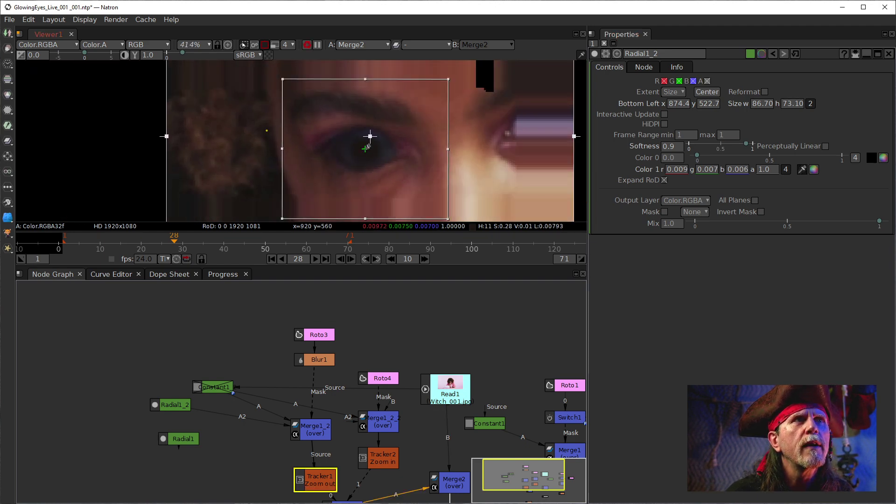
{"action": "left_click_drag", "start_coordinate": [341, 138], "coordinate": [298, 141]}
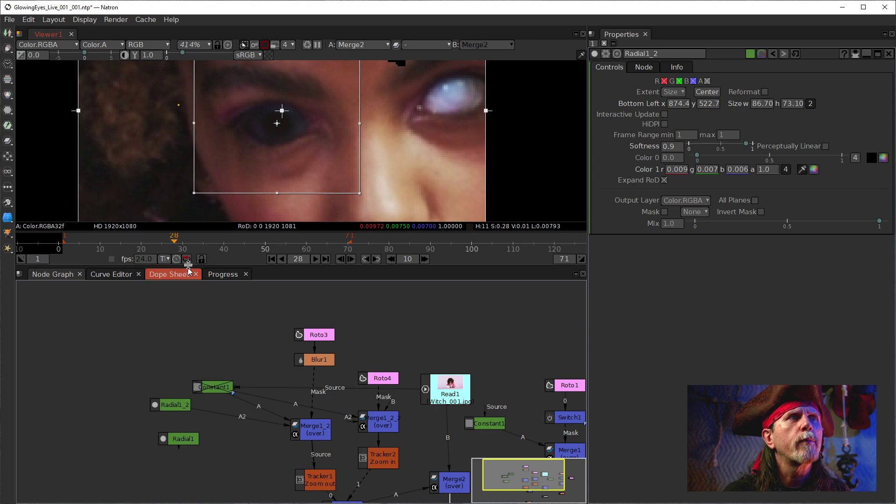
{"action": "left_click", "coordinate": [215, 389]}
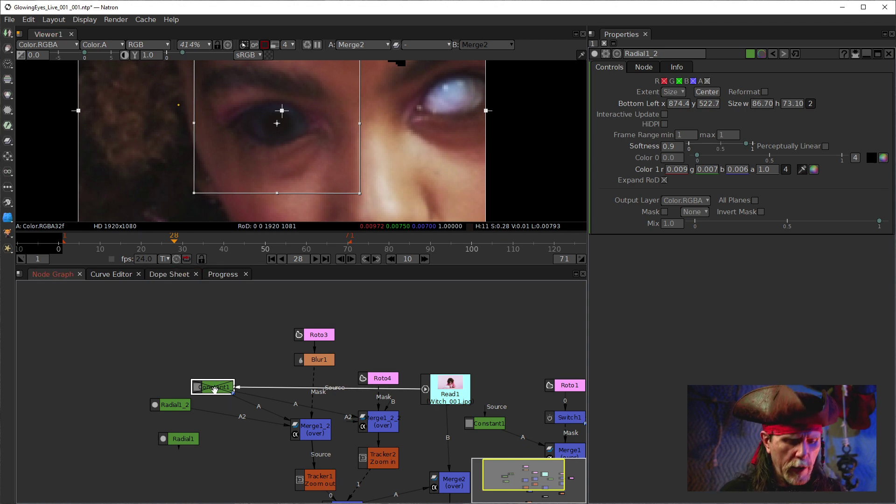
{"action": "key", "text": "d"}
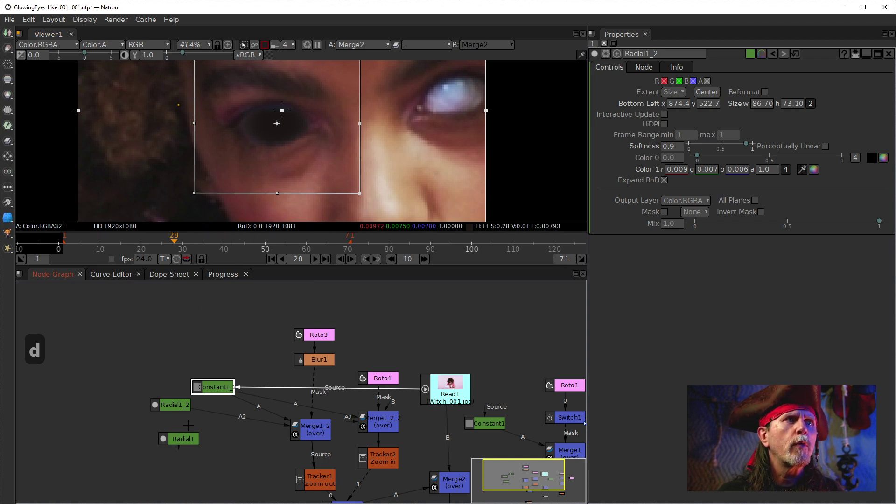
Connect Radial1 to Merge1_2 as its A3 input.
{"action": "left_click", "coordinate": [189, 441]}
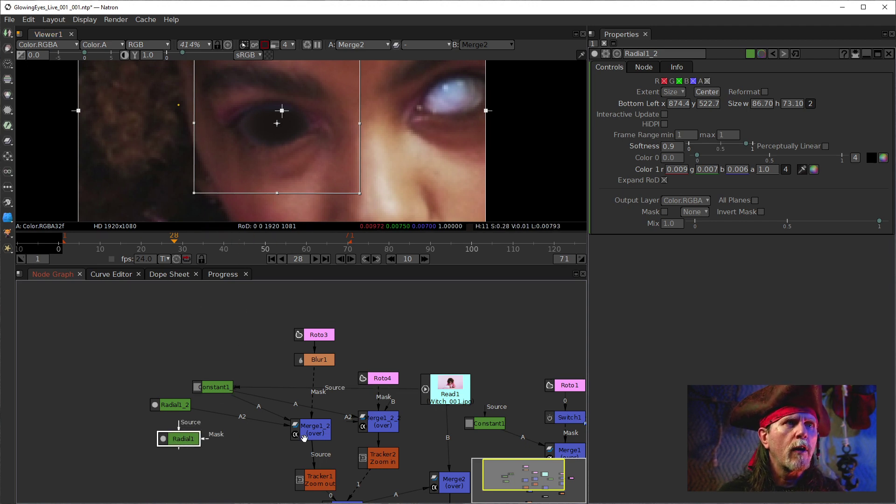
{"action": "left_click", "coordinate": [304, 437]}
{"action": "left_click_drag", "start_coordinate": [279, 435], "coordinate": [180, 442]}
{"action": "left_click", "coordinate": [280, 318]}
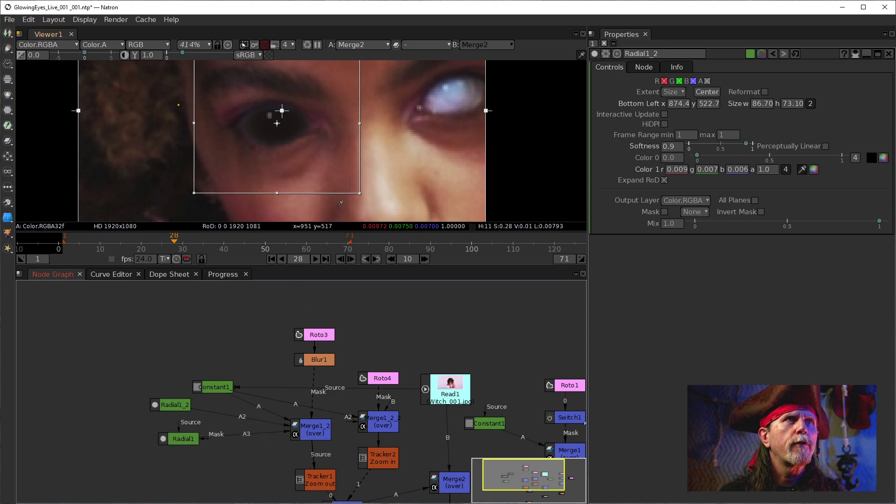
Set Radial1_2's softness to 0.8 and narrow its box around the masked eye to about 78.6 wide.
{"action": "left_click_drag", "start_coordinate": [342, 133], "coordinate": [309, 149]}
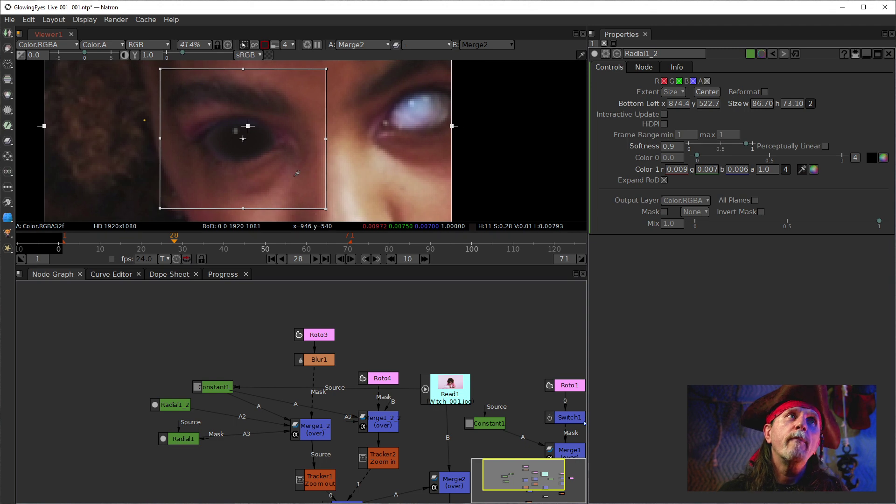
{"action": "left_click", "coordinate": [171, 404]}
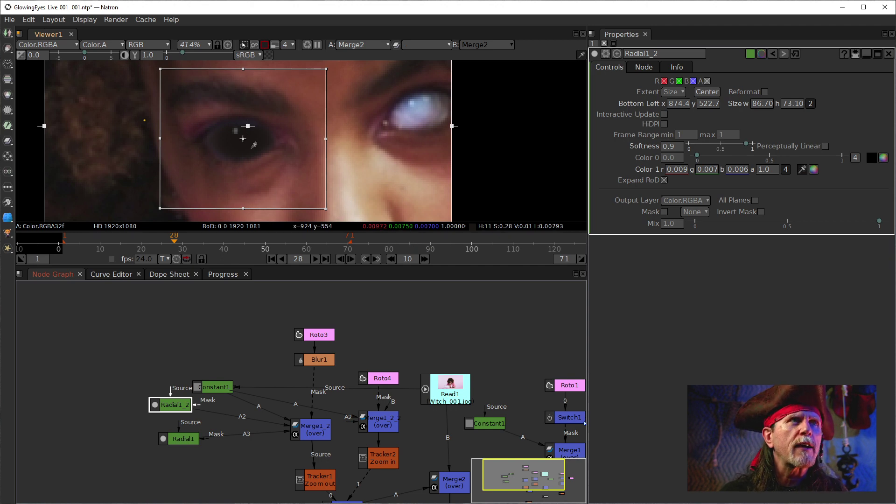
{"action": "left_click_drag", "start_coordinate": [244, 136], "coordinate": [242, 136]}
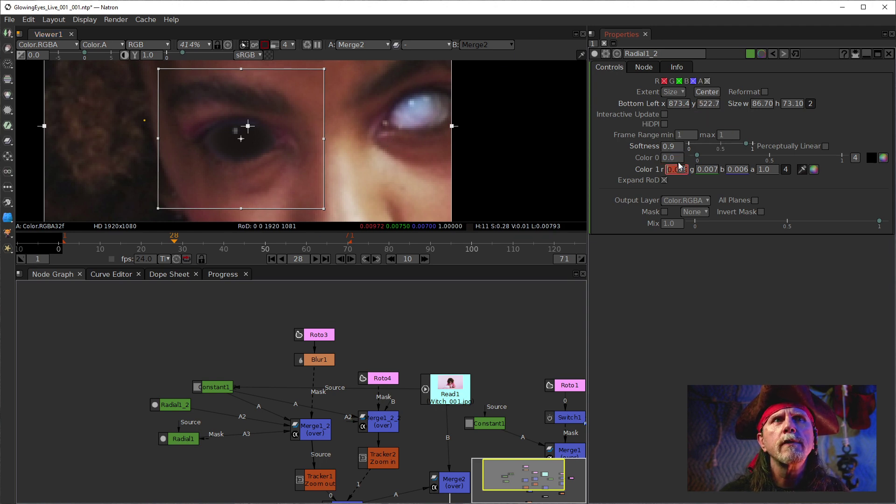
{"action": "left_click", "coordinate": [177, 405]}
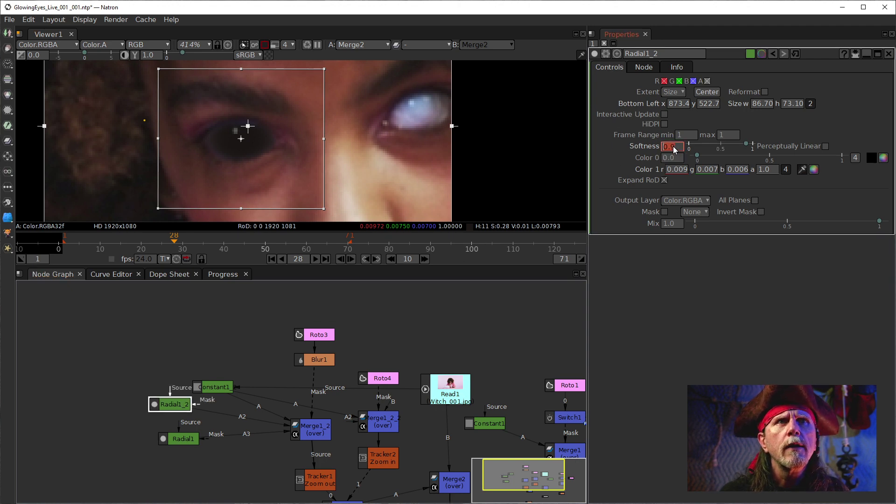
{"action": "scroll", "coordinate": [670, 146], "scroll_direction": "down", "scroll_amount": 1}
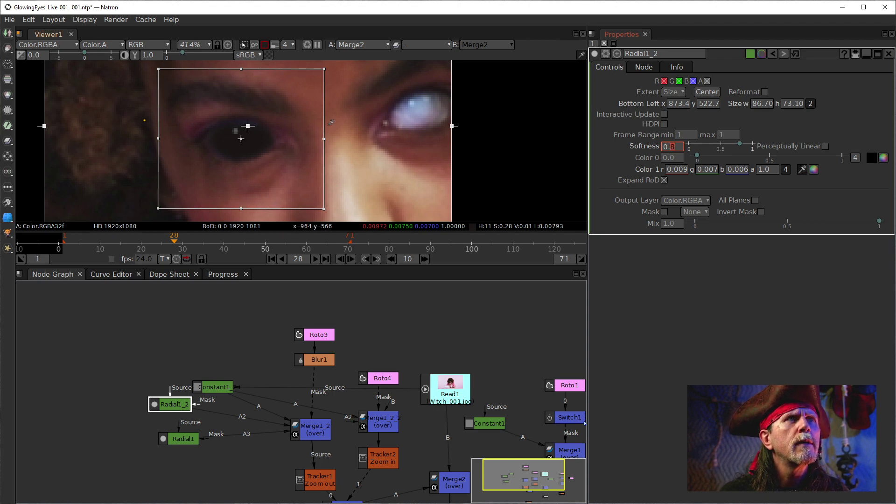
{"action": "left_click_drag", "start_coordinate": [325, 138], "coordinate": [317, 139]}
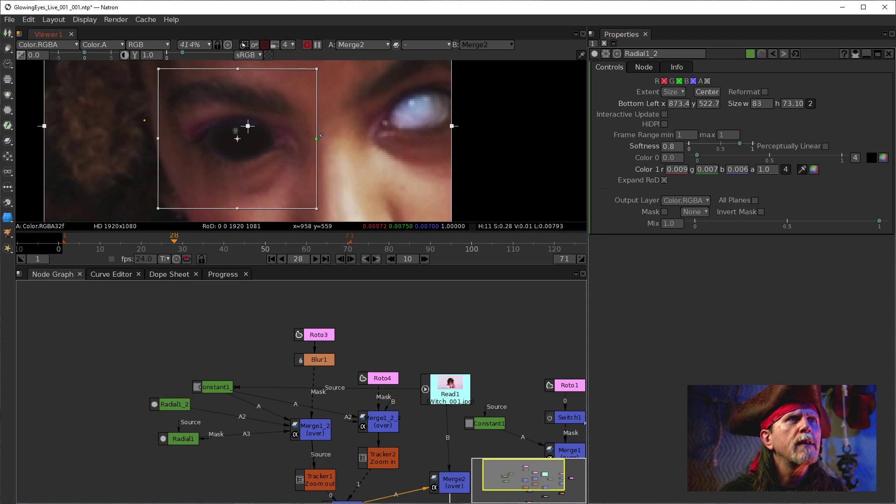
{"action": "left_click_drag", "start_coordinate": [159, 137], "coordinate": [162, 138]}
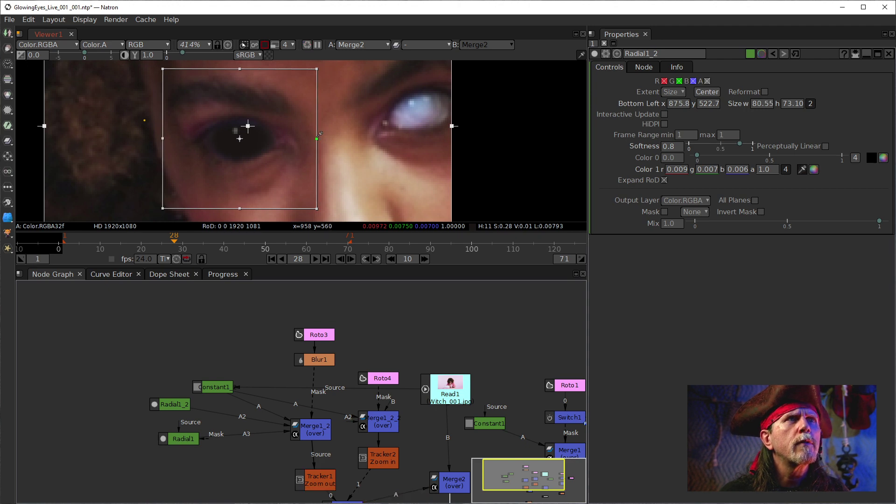
{"action": "left_click_drag", "start_coordinate": [320, 136], "coordinate": [316, 137]}
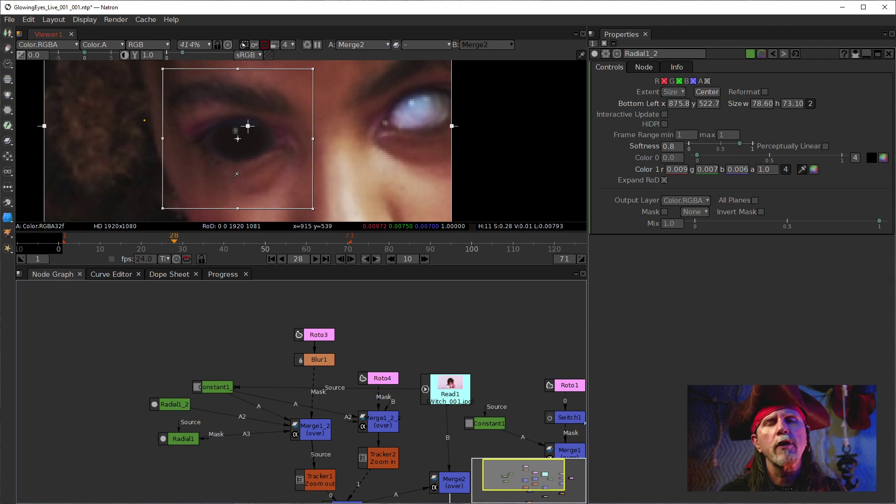
Hide the viewer overlays and play the composite from frame 1 at 200% zoom to check the black eye.
{"action": "left_click_drag", "start_coordinate": [276, 166], "coordinate": [239, 169]}
{"action": "scroll", "coordinate": [226, 164], "scroll_direction": "down", "scroll_amount": 1}
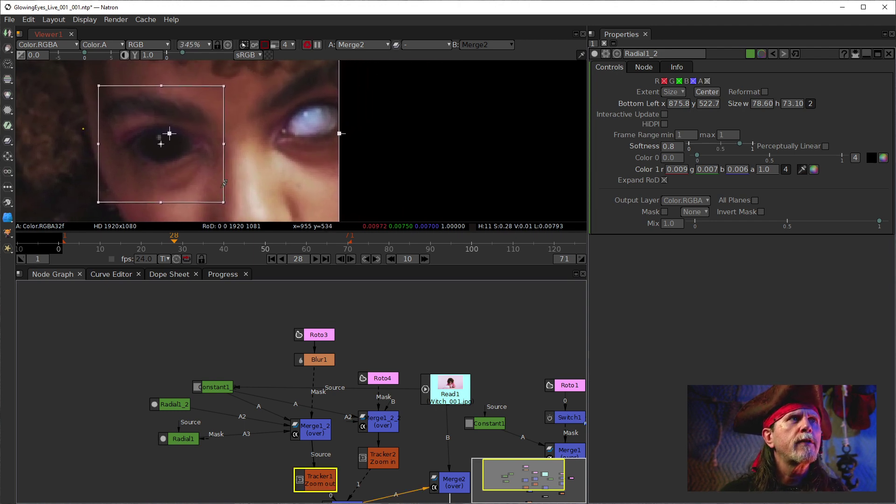
{"action": "scroll", "coordinate": [244, 174], "scroll_direction": "down", "scroll_amount": 2}
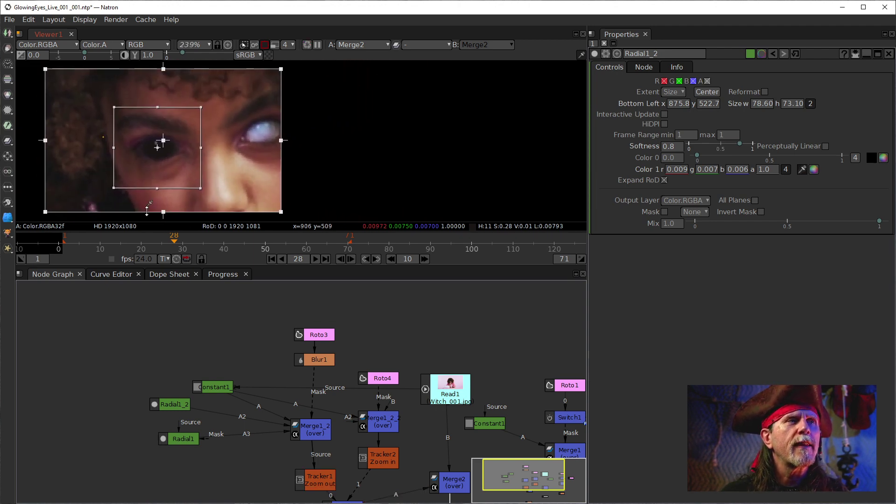
{"action": "left_click", "coordinate": [271, 259]}
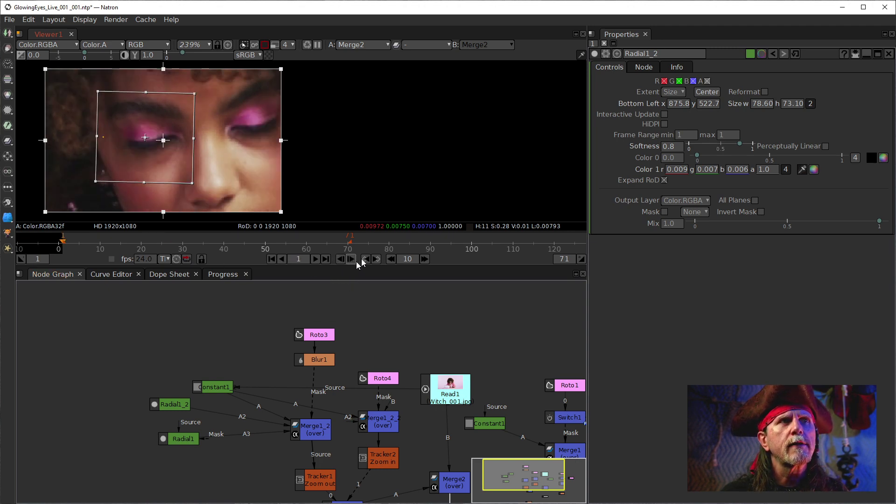
{"action": "right_click", "coordinate": [389, 176]}
{"action": "left_click", "coordinate": [422, 243]}
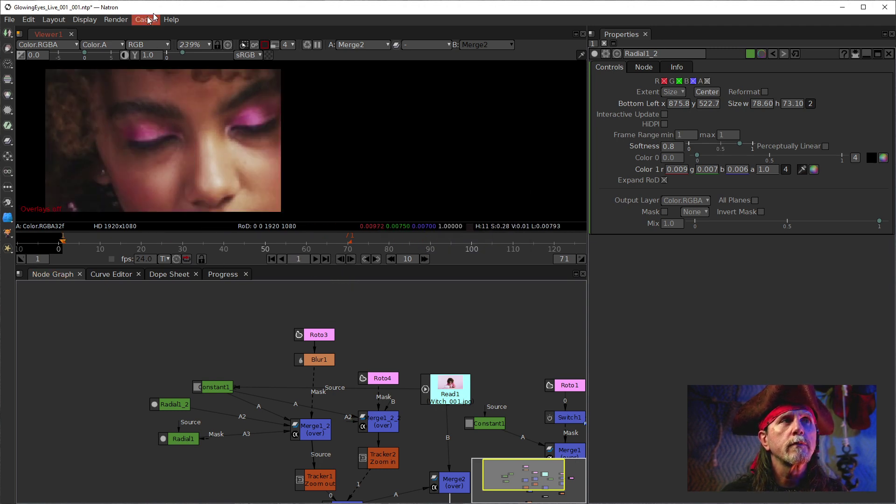
{"action": "left_click", "coordinate": [207, 45]}
{"action": "left_click", "coordinate": [211, 162]}
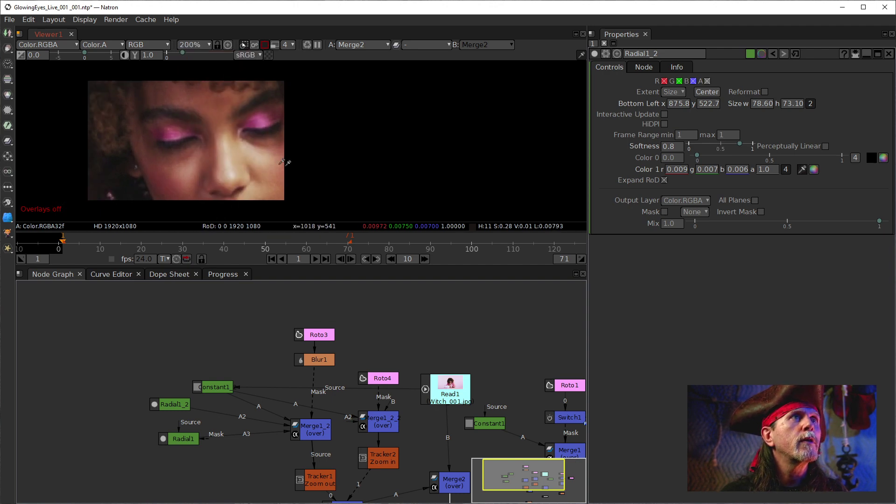
{"action": "left_click", "coordinate": [315, 259]}
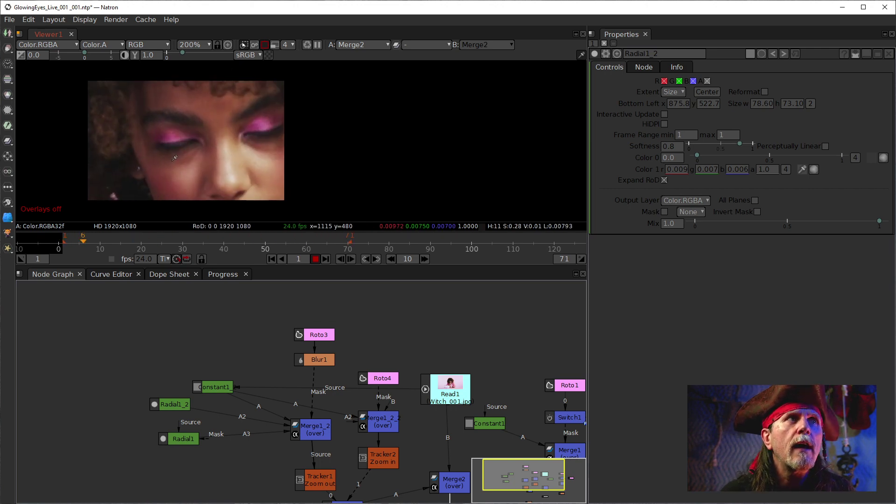
Stop playback and set Tracker1's motion blur to 0.
{"action": "double_click", "coordinate": [316, 481]}
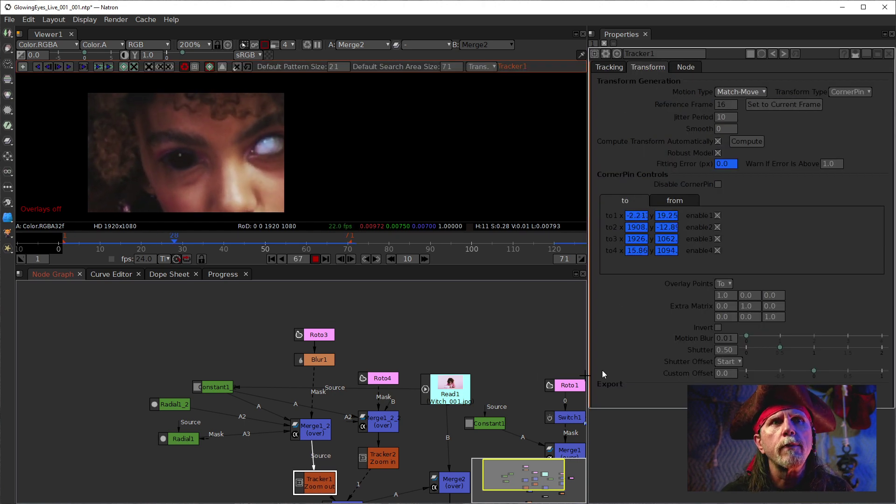
{"action": "left_click", "coordinate": [316, 259]}
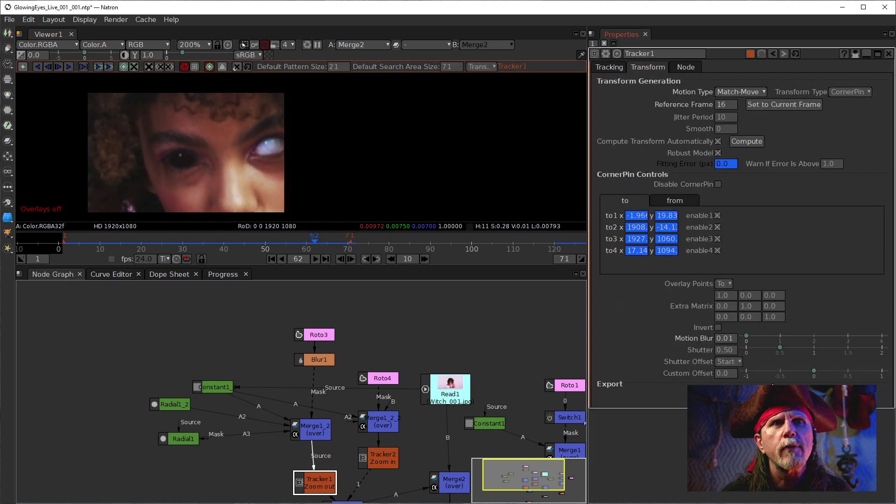
{"action": "left_click", "coordinate": [727, 352]}
{"action": "left_click", "coordinate": [732, 341]}
{"action": "scroll", "coordinate": [732, 341], "scroll_direction": "down", "scroll_amount": 1}
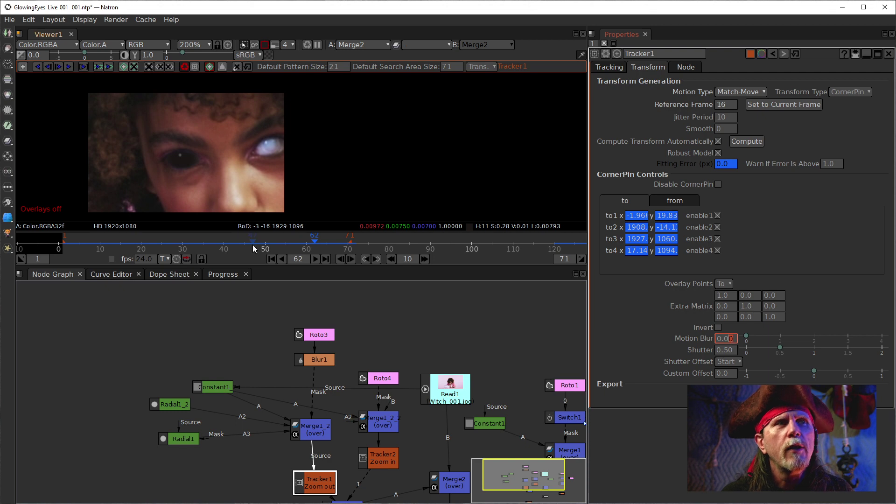
Play back the composite to review the eye tracking, and open Roto3 with its Bezier1 shape selected.
{"action": "left_click", "coordinate": [316, 260]}
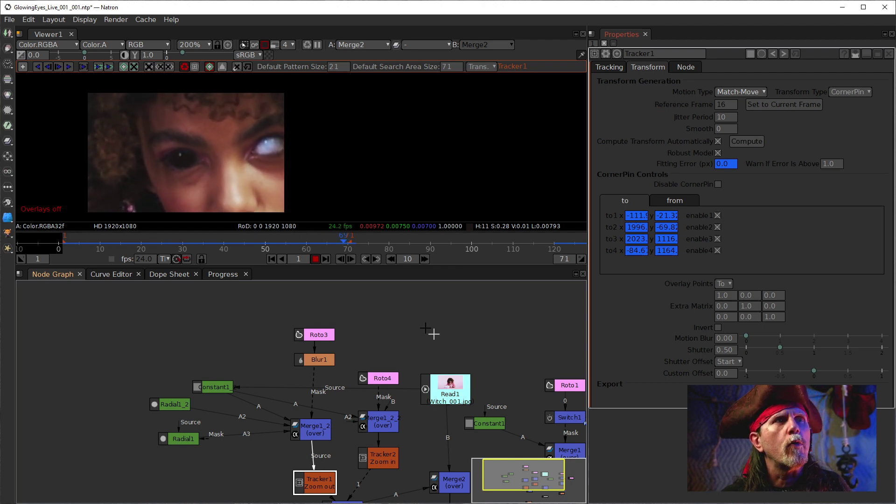
{"action": "left_click", "coordinate": [316, 259]}
{"action": "left_click", "coordinate": [315, 334]}
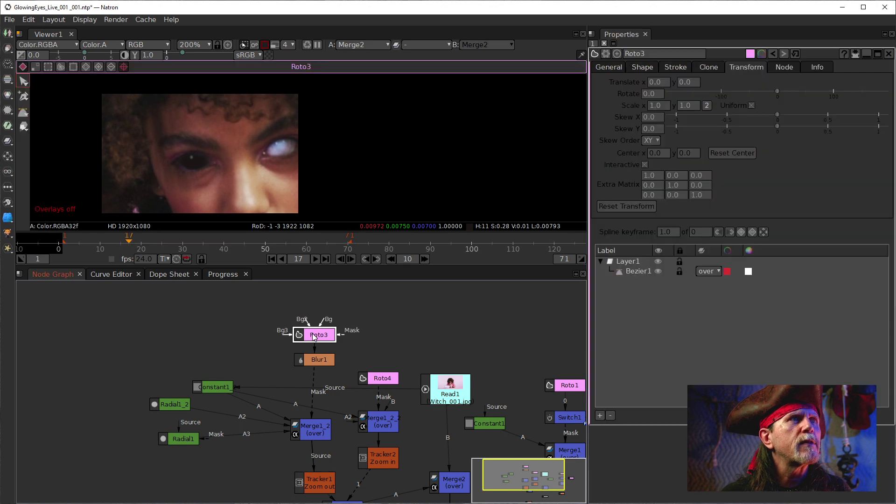
{"action": "left_click", "coordinate": [634, 271]}
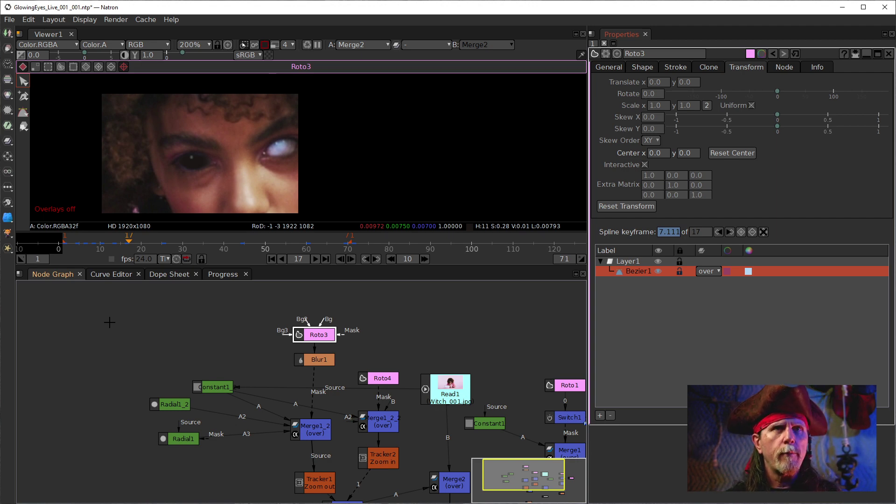
Reconnect Merge2's A input from Switch1_2 to Glow1.
{"action": "left_click_drag", "start_coordinate": [426, 433], "coordinate": [233, 327]}
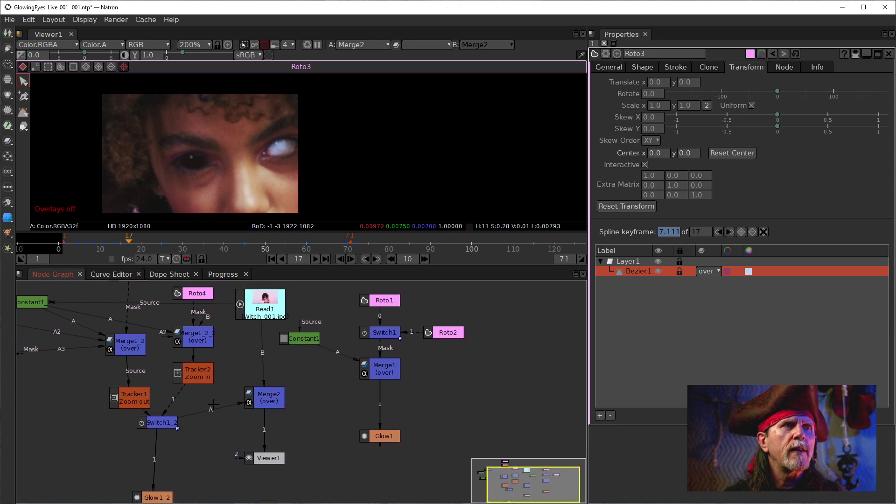
{"action": "left_click_drag", "start_coordinate": [207, 412], "coordinate": [382, 376]}
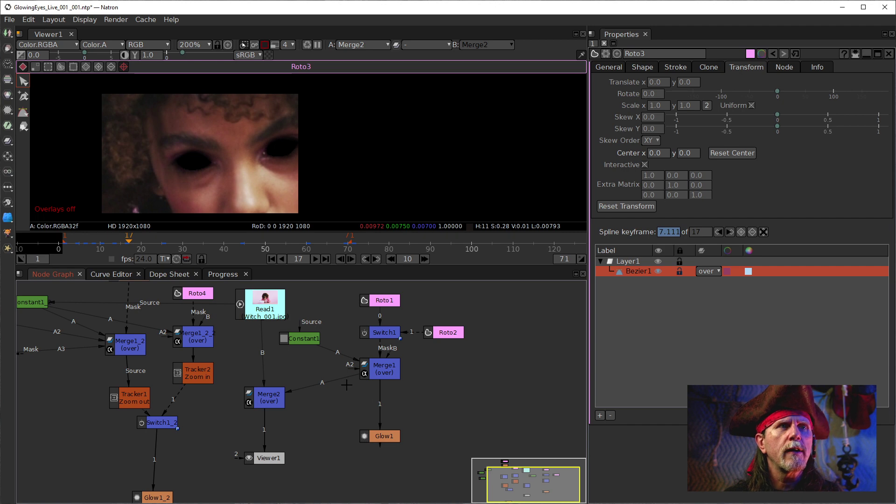
{"action": "left_click_drag", "start_coordinate": [340, 383], "coordinate": [373, 444]}
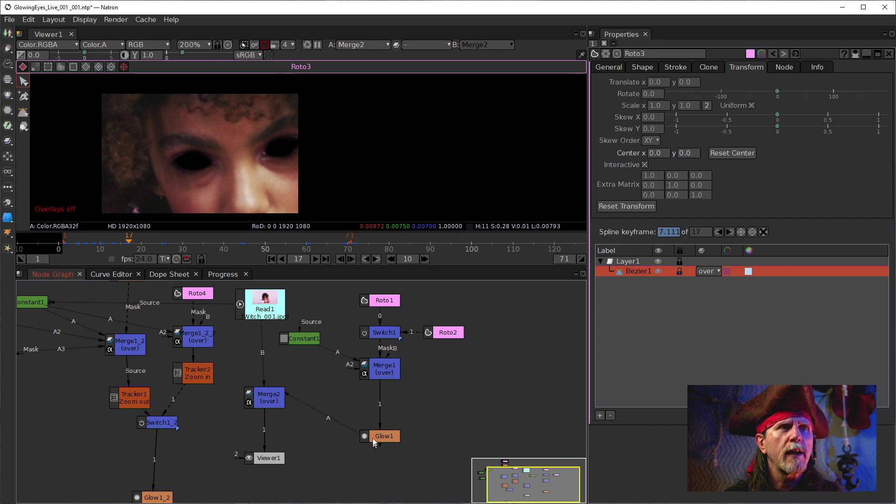
Set Constant1's color to the saved custom light blue with red 41, green 173 and blue 255.
{"action": "double_click", "coordinate": [300, 339]}
{"action": "left_click", "coordinate": [822, 126]}
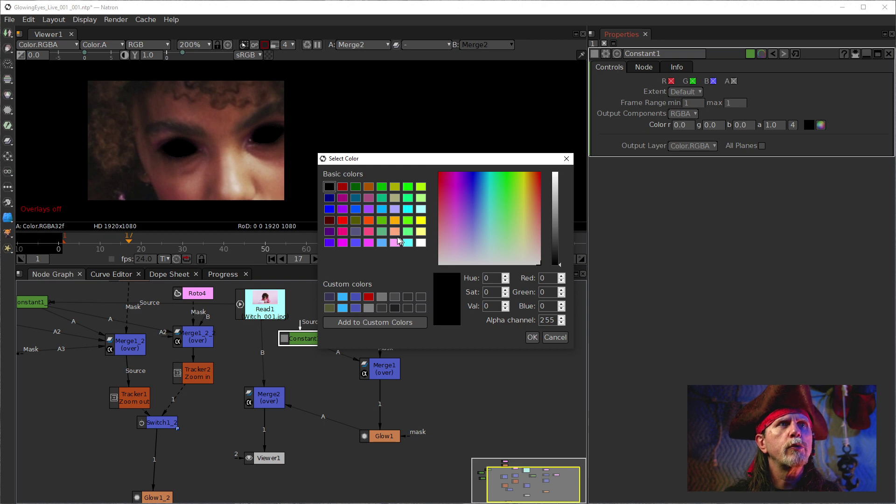
{"action": "left_click", "coordinate": [345, 308]}
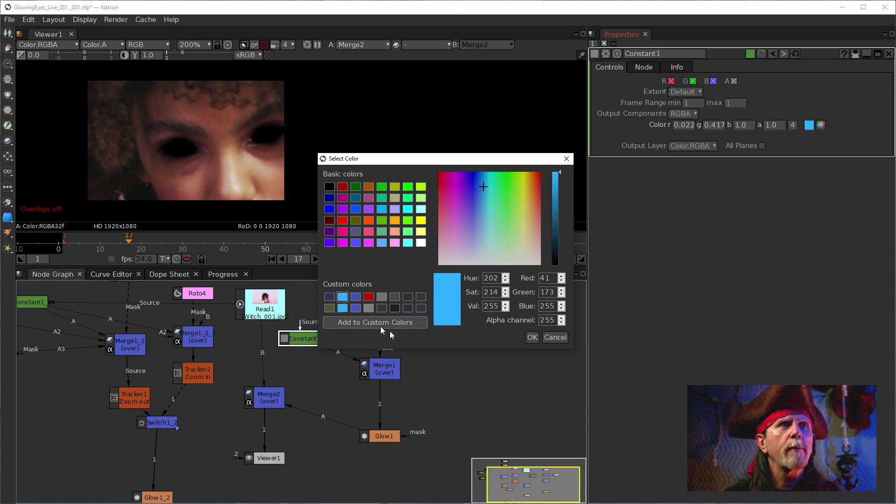
{"action": "left_click", "coordinate": [532, 337]}
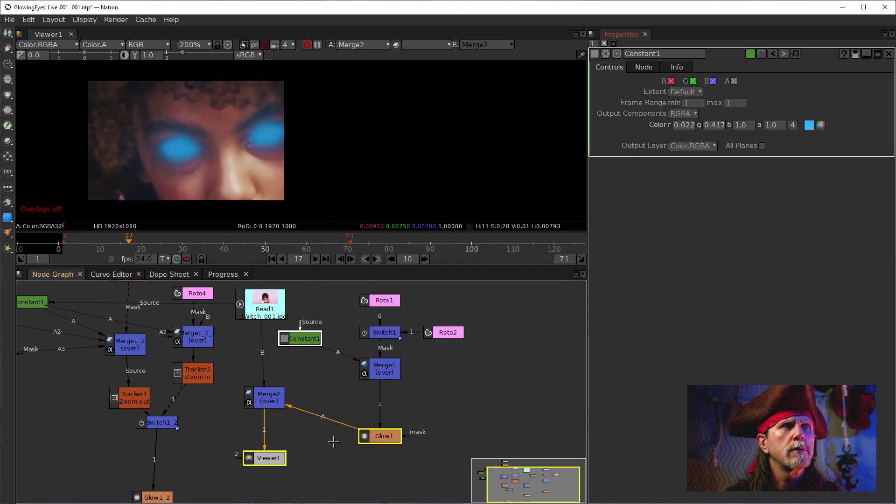
Set the blend operation of Merge2 to screen.
{"action": "left_click", "coordinate": [281, 418]}
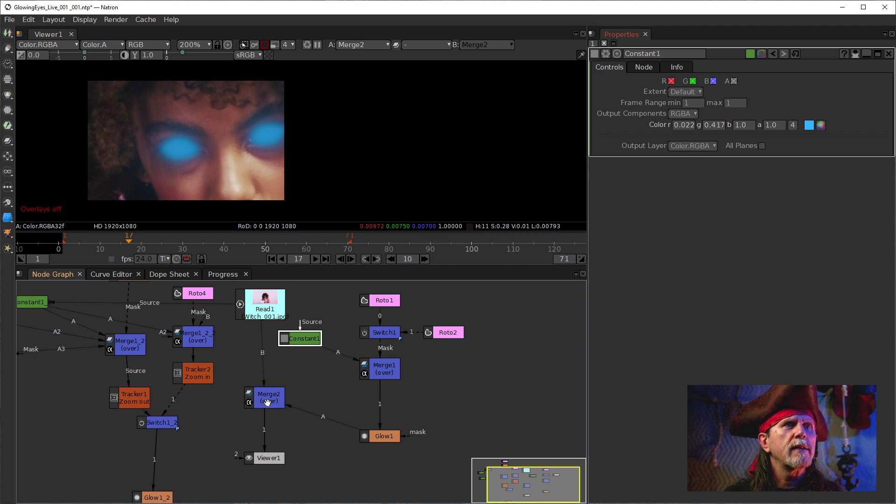
{"action": "left_click", "coordinate": [267, 402]}
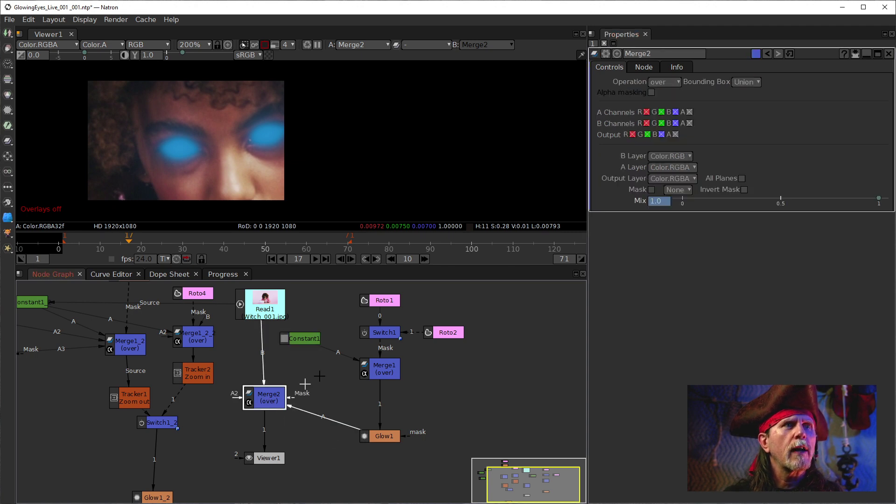
{"action": "left_click", "coordinate": [664, 82]}
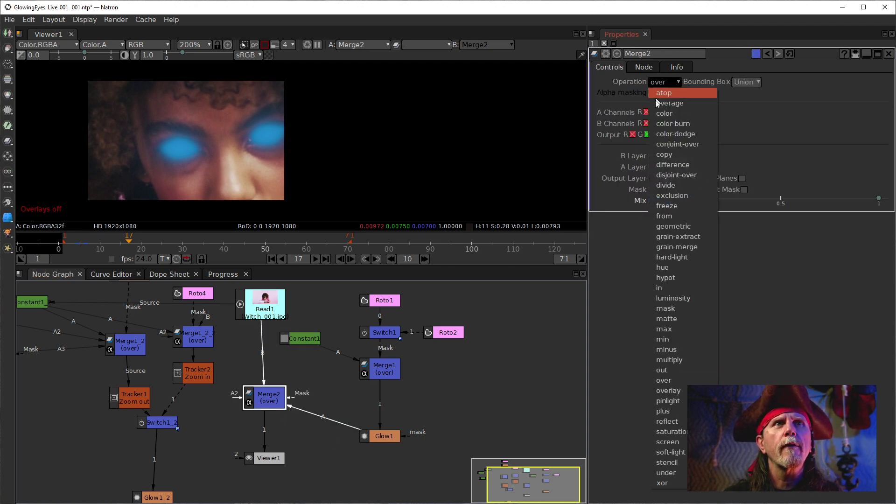
{"action": "left_click", "coordinate": [684, 443]}
Duplicate Merge2, connecting the copy's B input to Read1 and its A input to Switch1_2.
{"action": "mouse_move", "coordinate": [252, 400]}
{"action": "left_mouse_down"}
{"action": "mouse_move", "coordinate": [292, 401]}
{"action": "mouse_move", "coordinate": [230, 412]}
{"action": "mouse_move", "coordinate": [249, 393]}
{"action": "mouse_move", "coordinate": [262, 311]}
{"action": "left_mouse_up"}
{"action": "key", "text": "alt+c"}
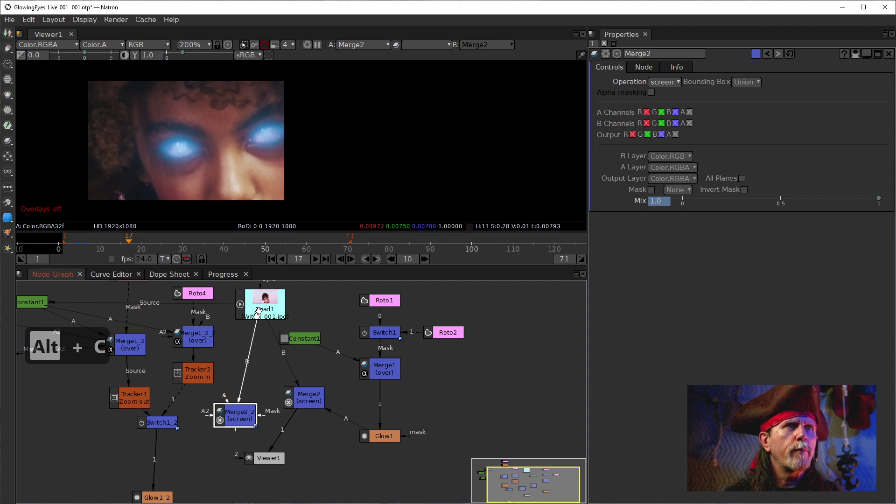
{"action": "left_click_drag", "start_coordinate": [209, 412], "coordinate": [158, 421]}
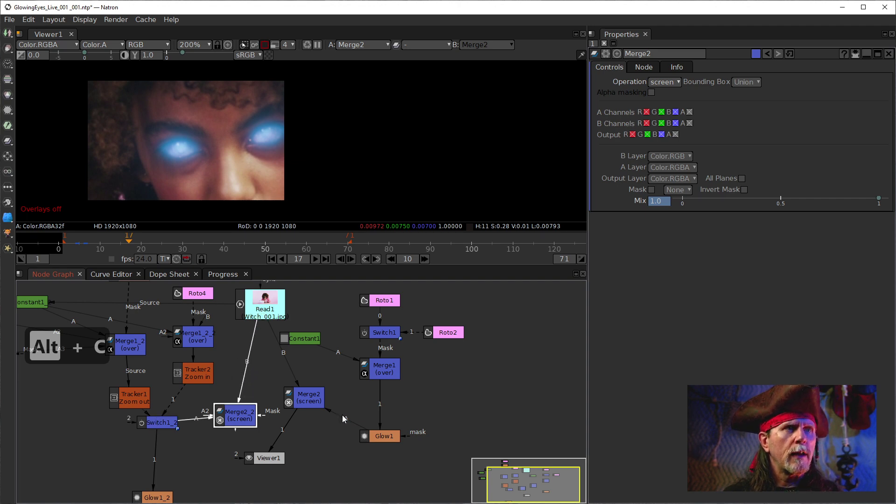
Reset the feather of Bezier2 in Roto1 to its default of 1.5.
{"action": "left_click", "coordinate": [303, 406]}
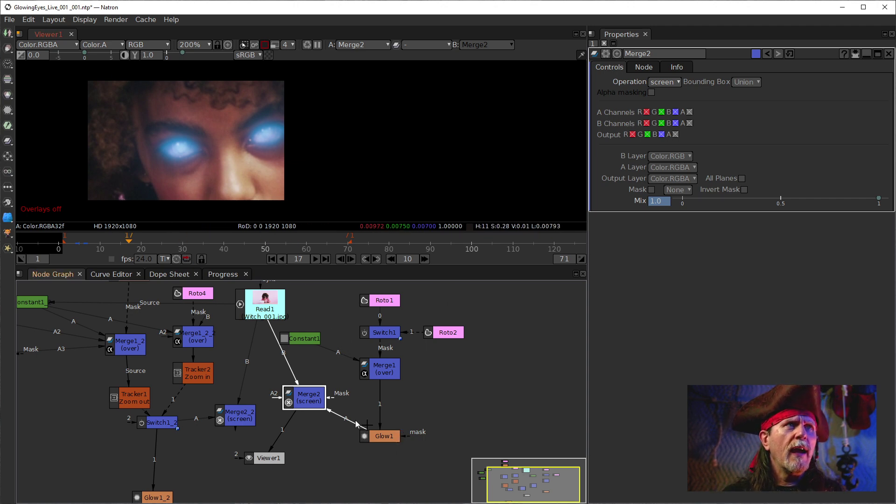
{"action": "double_click", "coordinate": [384, 300]}
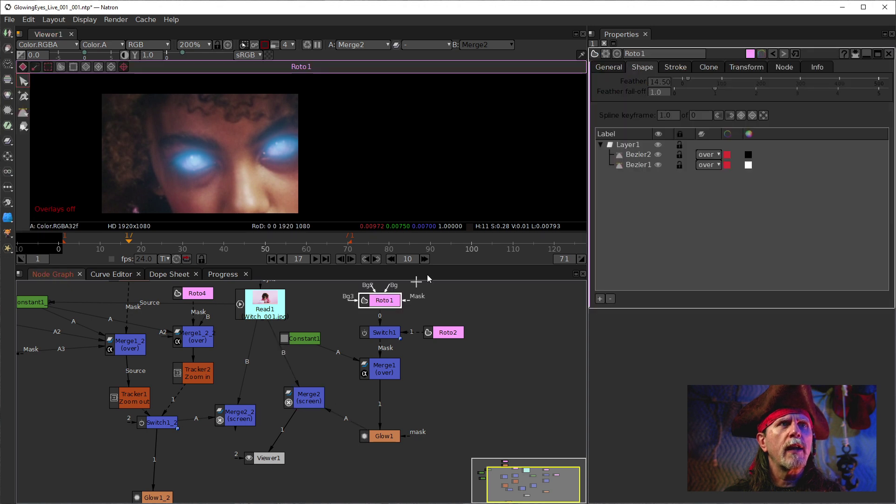
{"action": "left_click", "coordinate": [649, 157]}
{"action": "left_click", "coordinate": [653, 83]}
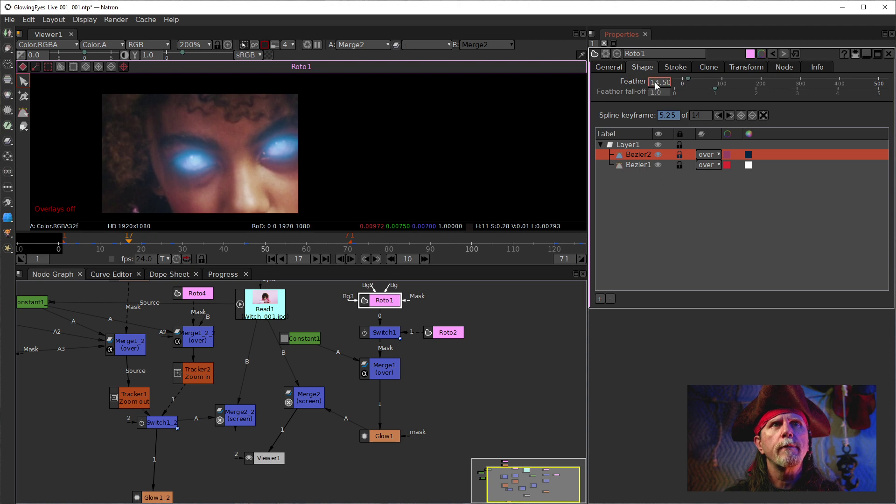
{"action": "right_click", "coordinate": [655, 84]}
{"action": "left_click", "coordinate": [667, 115]}
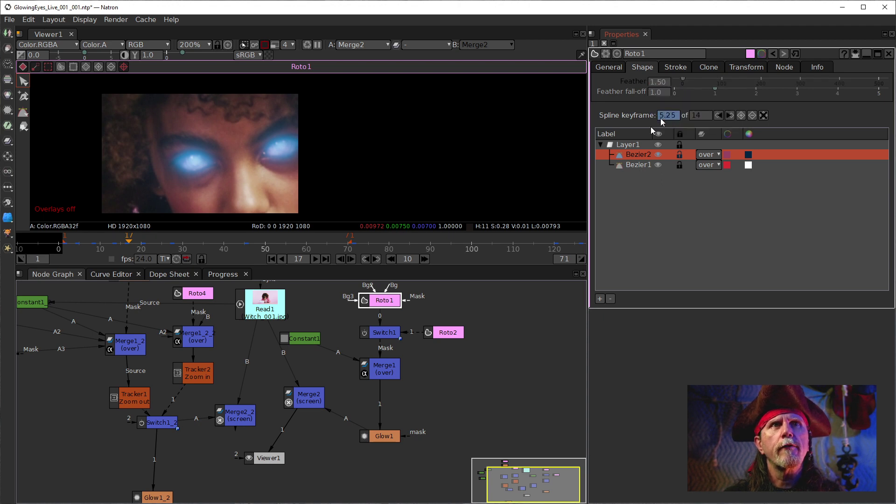
Check the feather settings of Bezier2 and Bezier1 in Roto2.
{"action": "left_click", "coordinate": [446, 336]}
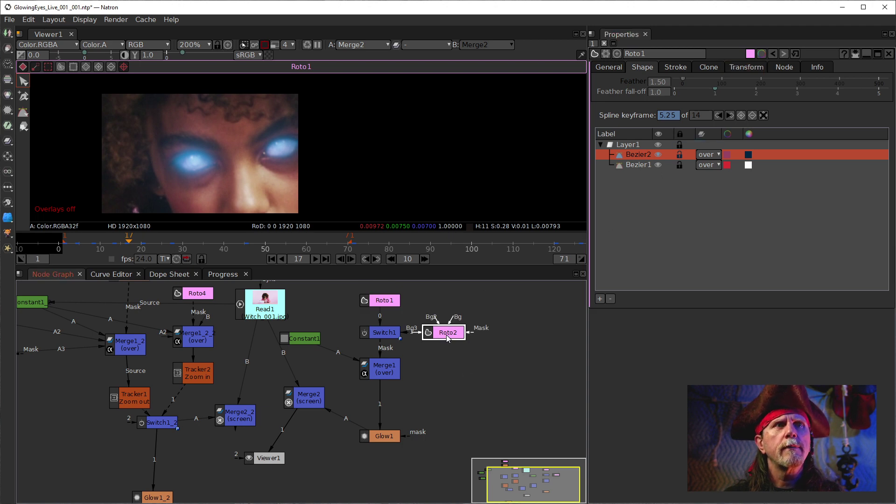
{"action": "double_click", "coordinate": [446, 333]}
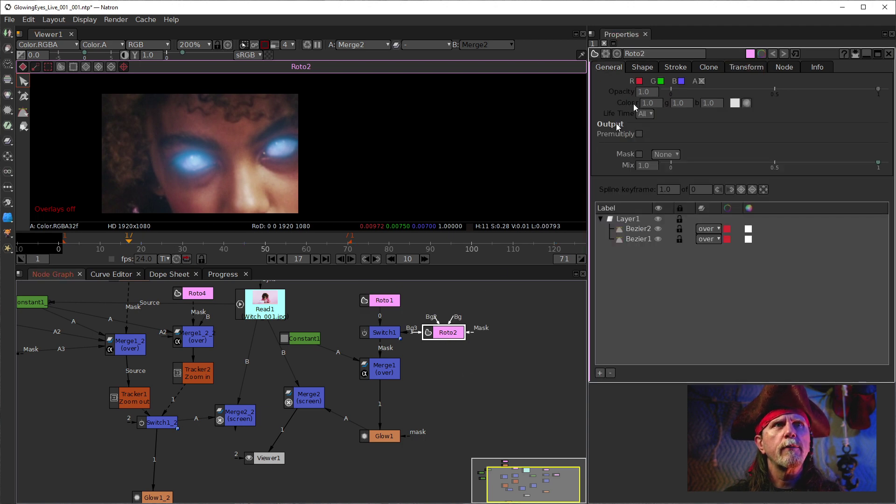
{"action": "left_click", "coordinate": [646, 230]}
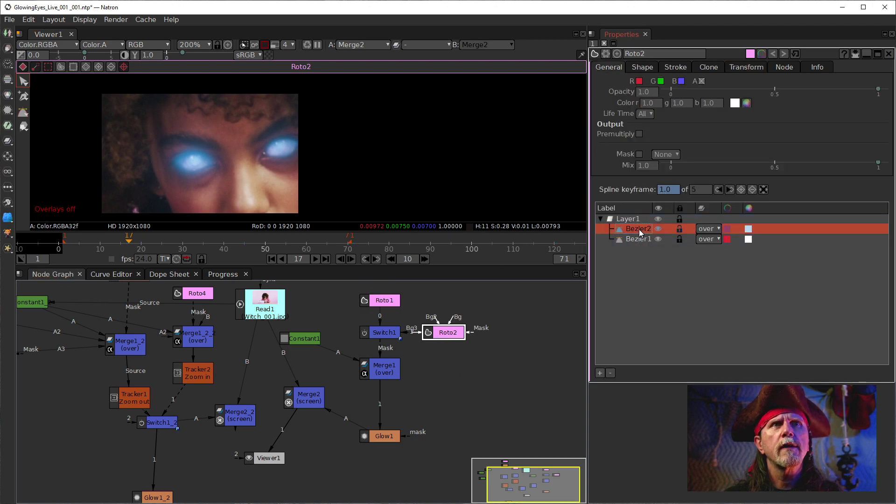
{"action": "left_click", "coordinate": [652, 69]}
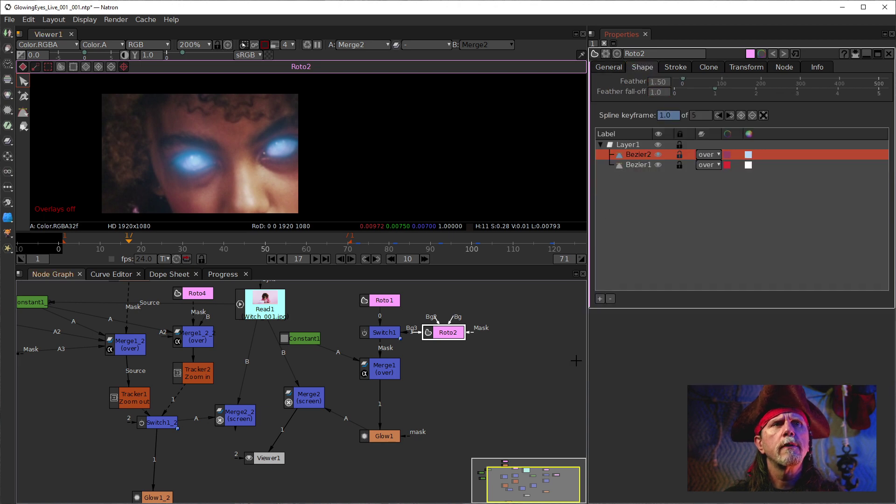
{"action": "left_click", "coordinate": [637, 165]}
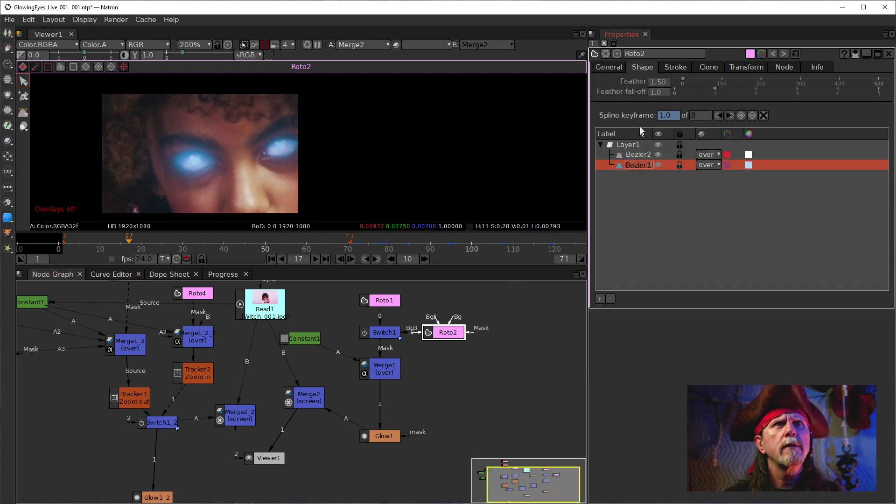
Reset the feather of Roto1's Bezier1 to 1.5 and check the glowing eyes from frame 2 to frame 9.
{"action": "left_click", "coordinate": [387, 299]}
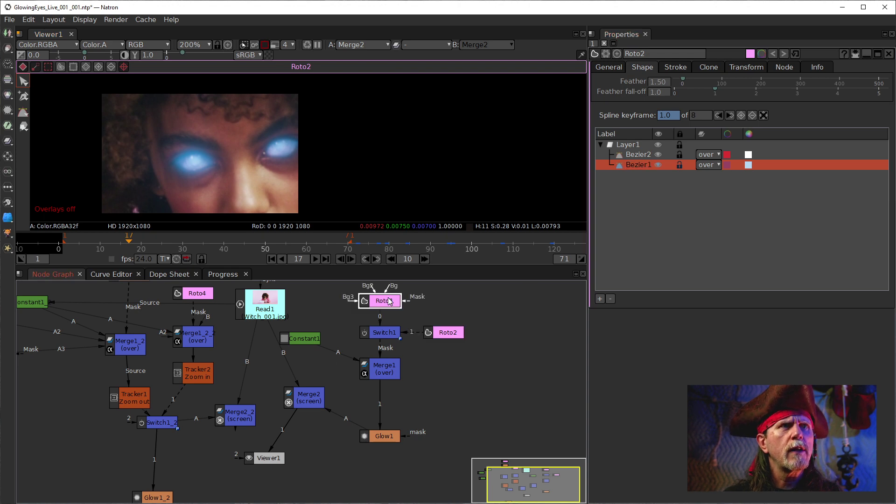
{"action": "double_click", "coordinate": [634, 164]}
{"action": "right_click", "coordinate": [655, 84]}
{"action": "left_click", "coordinate": [667, 112]}
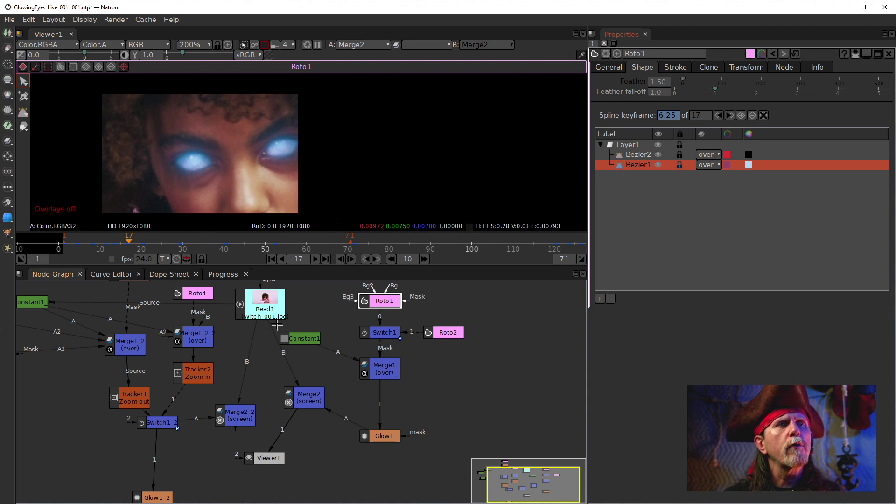
{"action": "left_click_drag", "start_coordinate": [127, 242], "coordinate": [67, 242]}
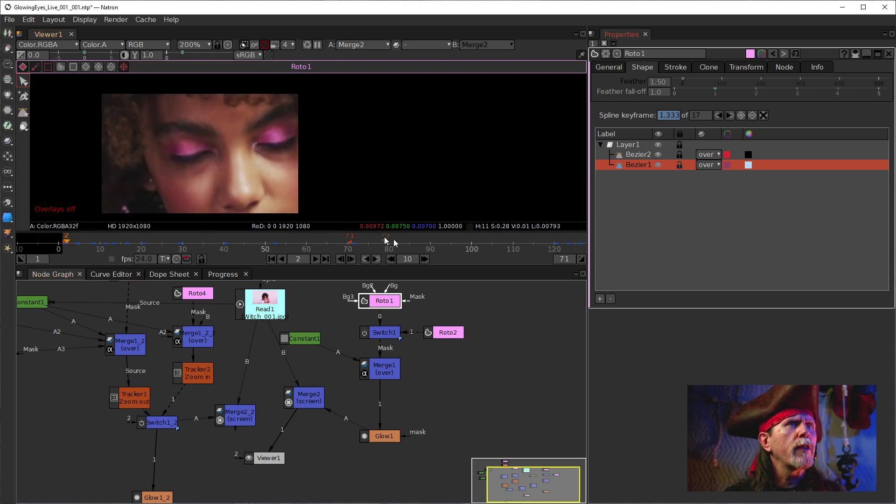
{"action": "left_click", "coordinate": [352, 259]}
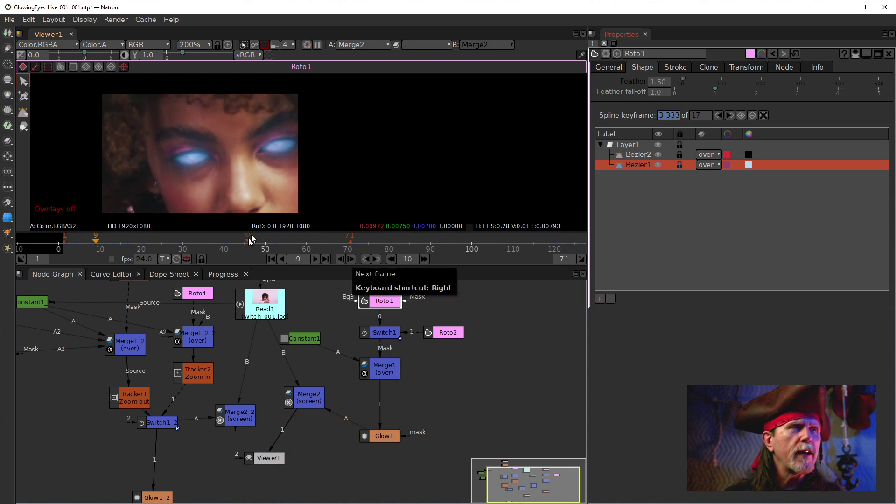
Show the output of Merge2_2 in Viewer1.
{"action": "left_click_drag", "start_coordinate": [211, 441], "coordinate": [340, 367]}
{"action": "left_click", "coordinate": [368, 347]}
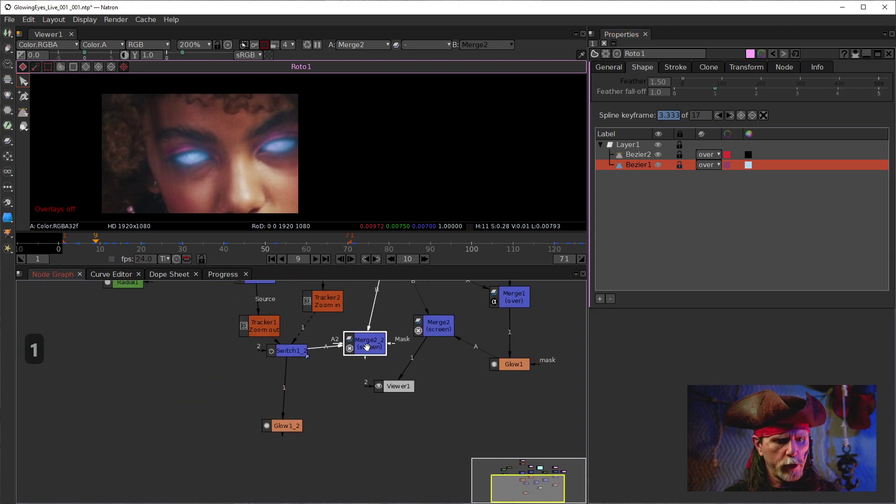
{"action": "key", "text": "1"}
{"action": "left_click_drag", "start_coordinate": [398, 334], "coordinate": [377, 399]}
{"action": "left_click", "coordinate": [396, 390]}
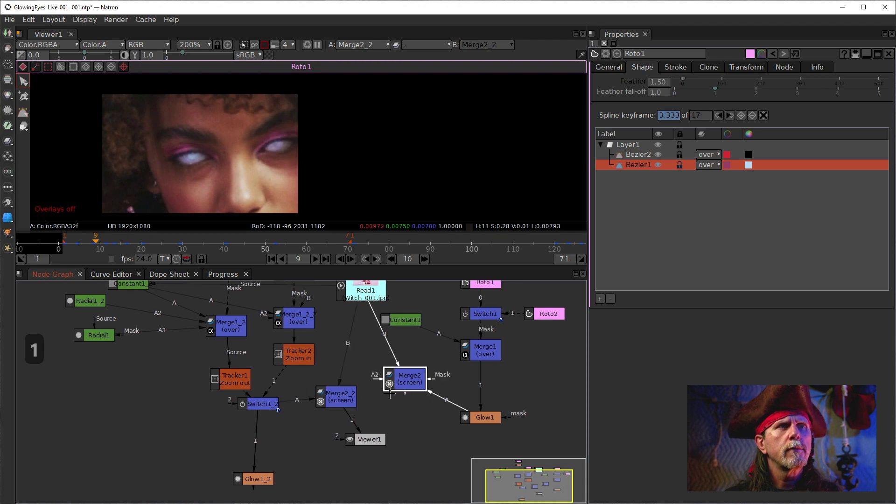
Move the Merge2_2 node slightly lower in the graph and return to frame 1.
{"action": "left_click", "coordinate": [331, 398]}
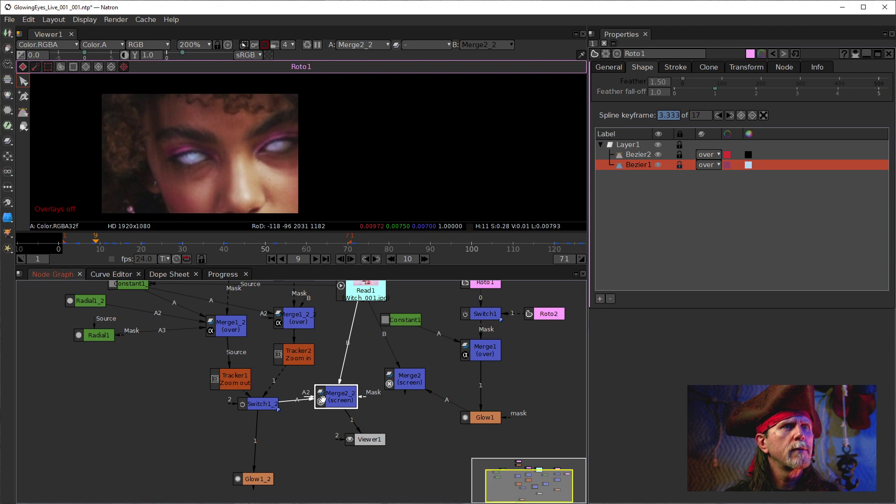
{"action": "left_click_drag", "start_coordinate": [311, 404], "coordinate": [312, 411]}
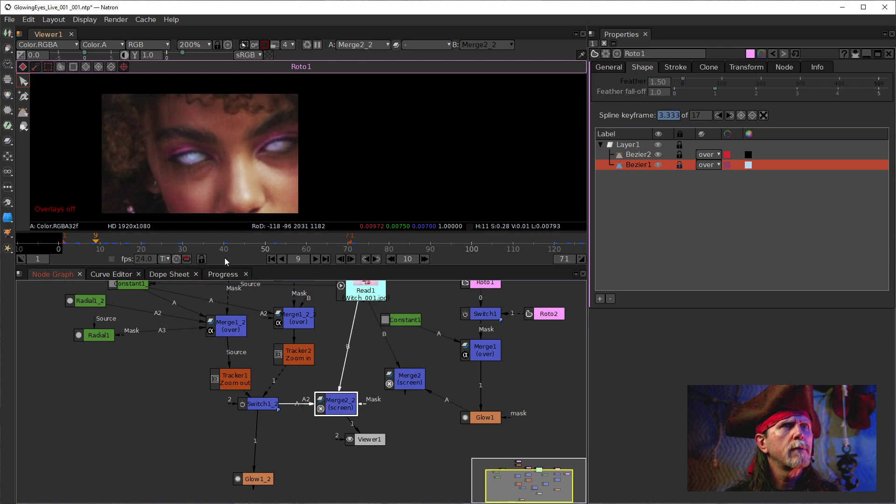
{"action": "left_click", "coordinate": [272, 258]}
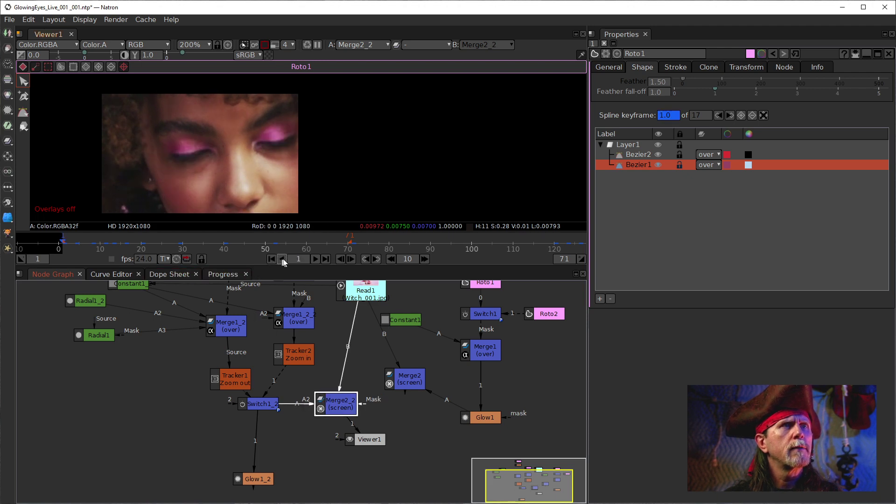
Play back the Merge2_2 composite from frame 1 and stop at frame 44.
{"action": "left_click", "coordinate": [316, 260]}
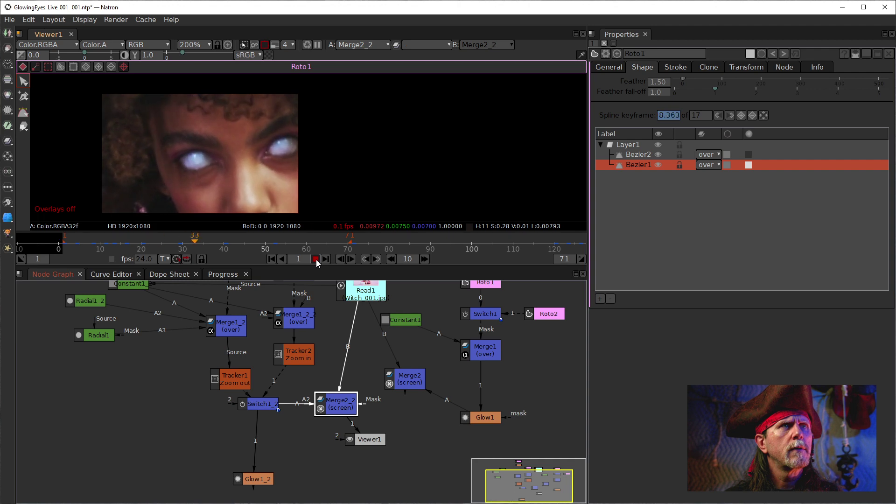
{"action": "left_click", "coordinate": [316, 259]}
{"action": "left_click_drag", "start_coordinate": [197, 317], "coordinate": [186, 353]}
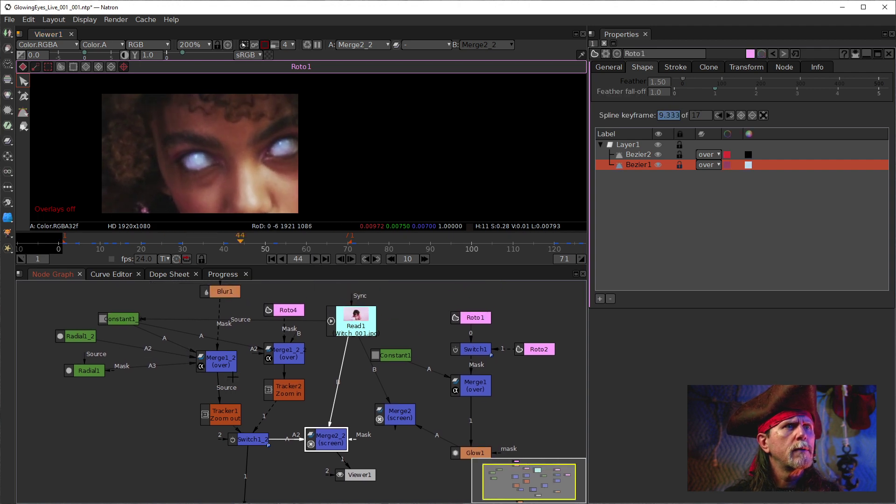
View the outputs of Merge1_2, Tracker1 and Switch1_2 one after another in Viewer1.
{"action": "left_click", "coordinate": [225, 361]}
{"action": "key", "text": "1"}
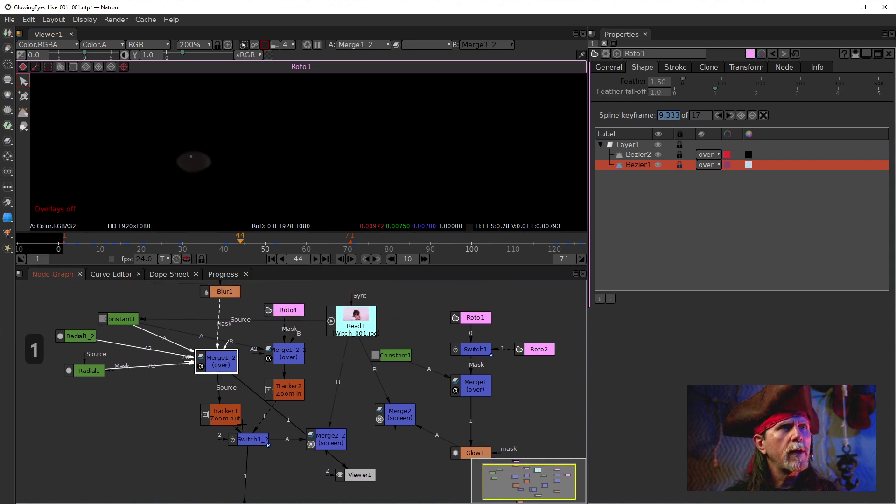
{"action": "left_click", "coordinate": [229, 415]}
{"action": "key", "text": "1"}
{"action": "left_click_drag", "start_coordinate": [252, 440], "coordinate": [247, 440]}
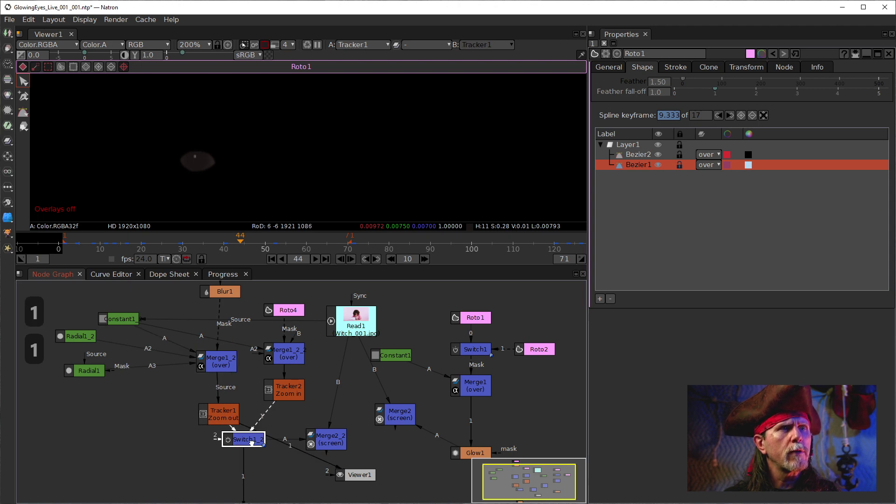
{"action": "key", "text": "1"}
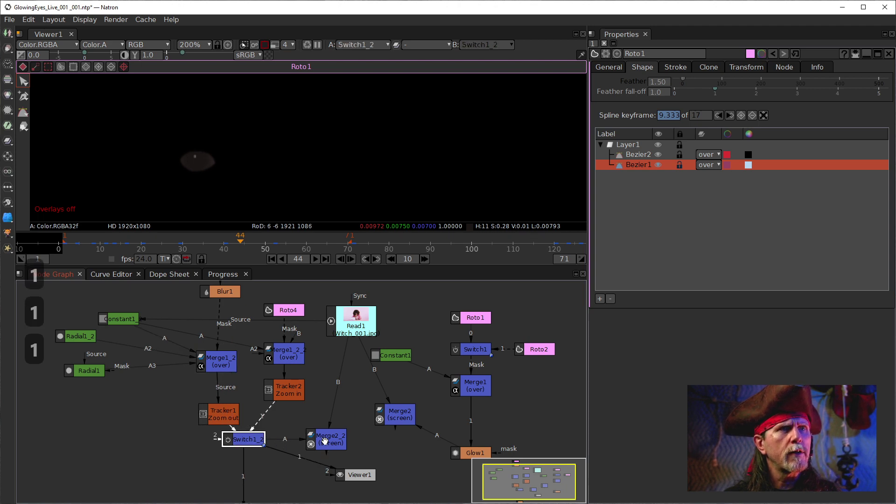
Show Merge2_2 in Viewer1 and compare the merge settings of Merge2 and Merge2_2.
{"action": "left_click", "coordinate": [324, 443]}
{"action": "key", "text": "1"}
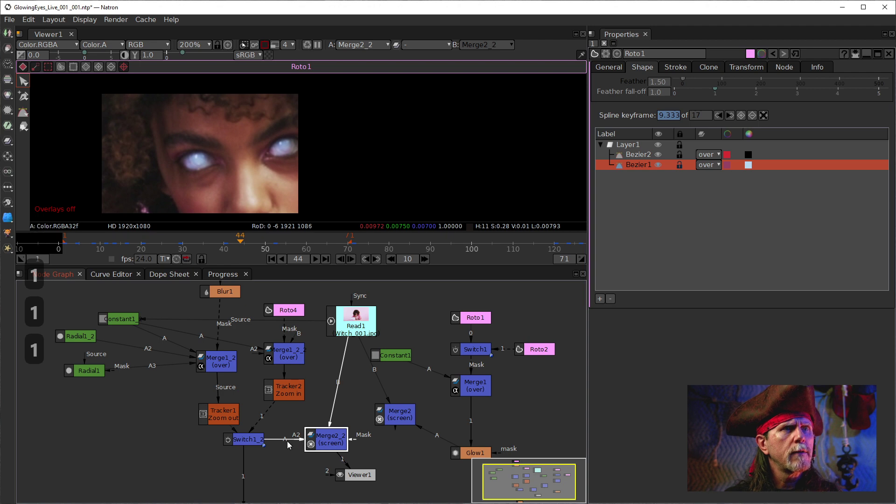
{"action": "left_click", "coordinate": [386, 420]}
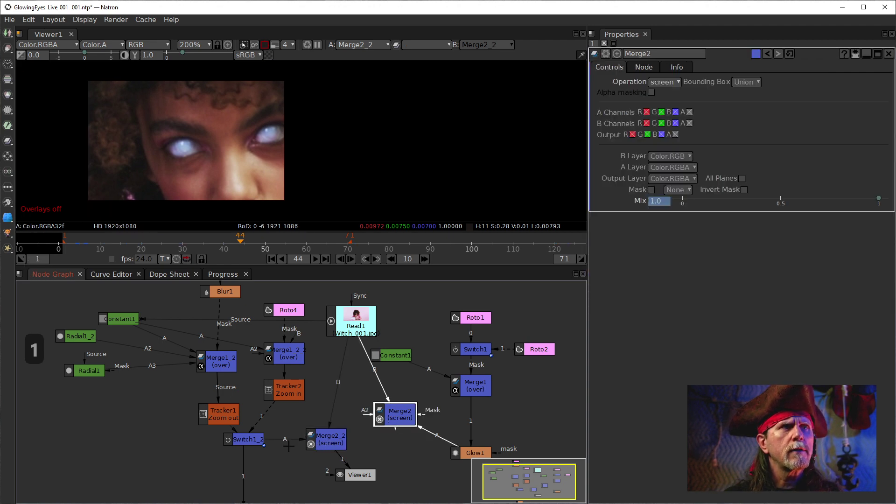
{"action": "left_click", "coordinate": [323, 444]}
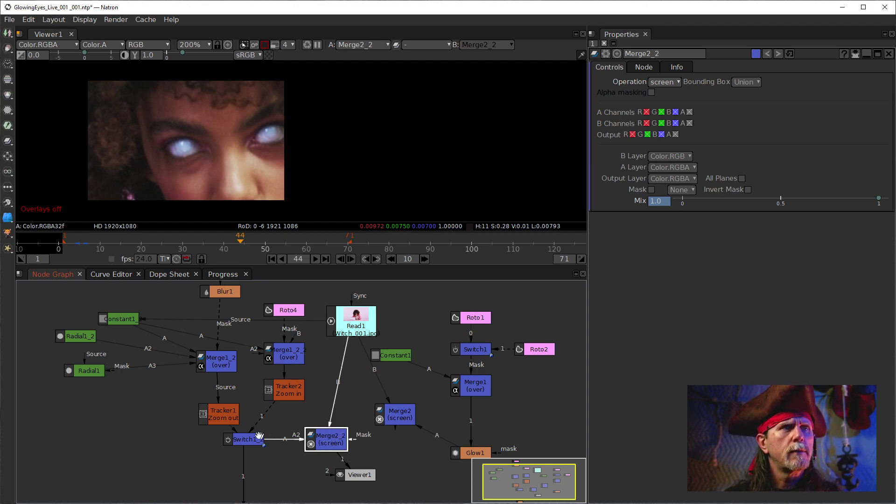
Move the Tracker1 node slightly higher and reconnect input 0 of Switch1_2 to it.
{"action": "left_click_drag", "start_coordinate": [220, 416], "coordinate": [206, 403]}
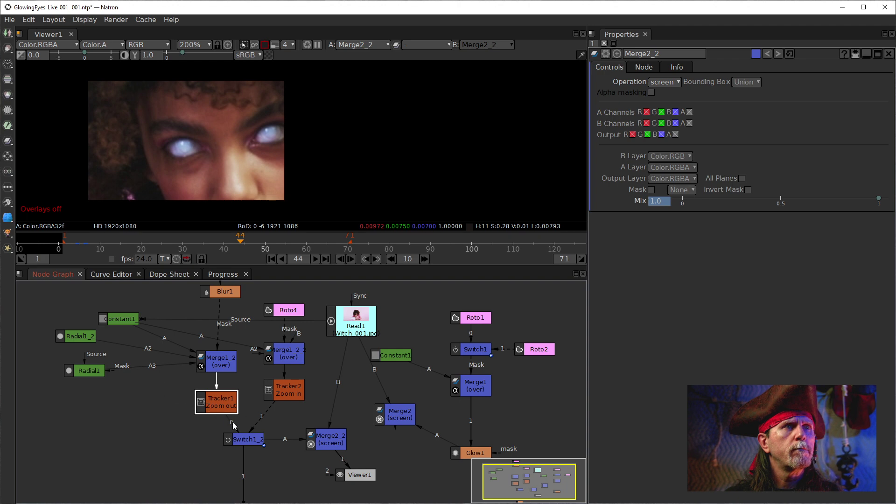
{"action": "left_click", "coordinate": [247, 438]}
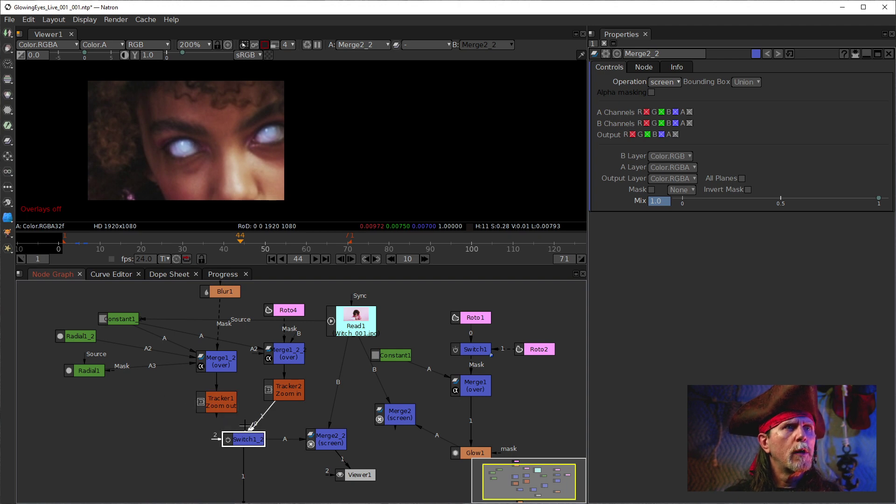
{"action": "left_click_drag", "start_coordinate": [252, 426], "coordinate": [214, 400]}
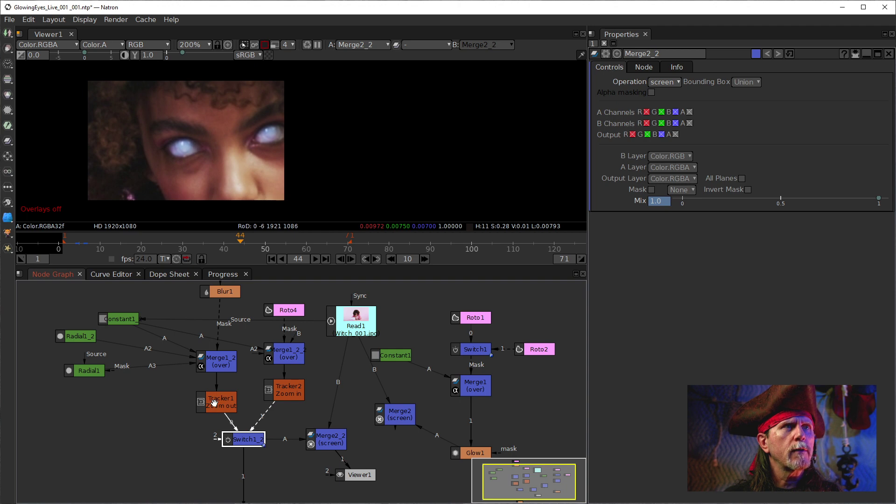
Open Tracker1's settings and inspect its output in Viewer1, switching to the alpha channel and back to RGB.
{"action": "double_click", "coordinate": [215, 403]}
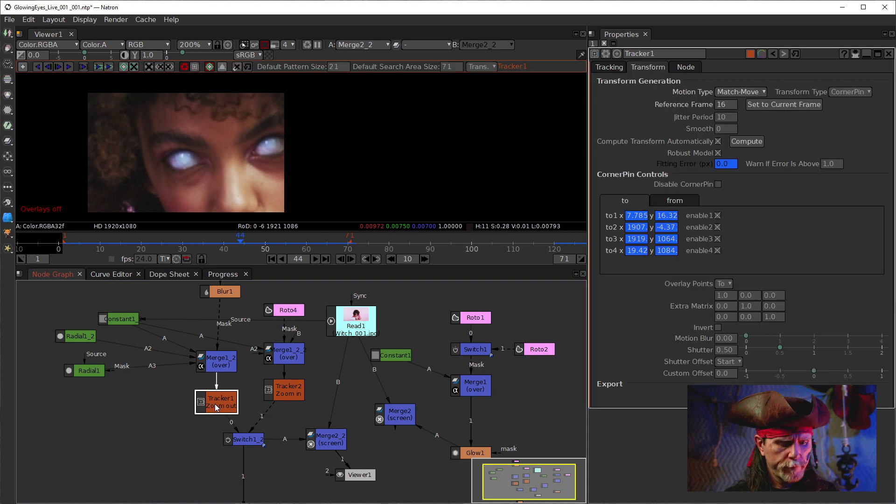
{"action": "key", "text": "1"}
{"action": "right_click", "coordinate": [232, 149]}
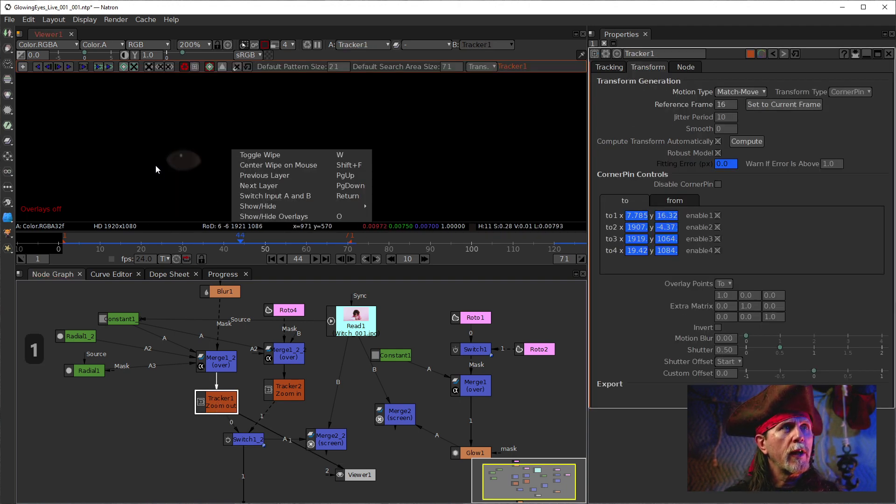
{"action": "left_click", "coordinate": [181, 162]}
{"action": "key", "text": "a"}
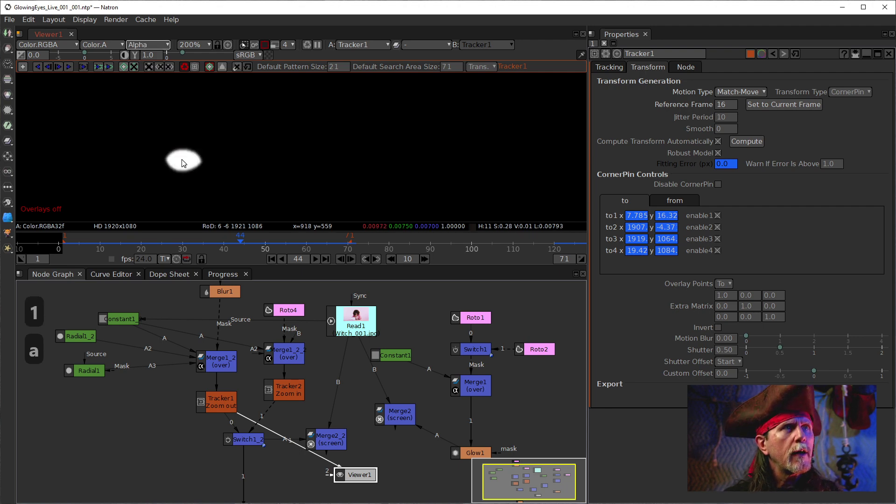
{"action": "key", "text": "a"}
Show Merge2_2 in Viewer1 and connect its A input directly to Tracker1, bypassing Switch1_2.
{"action": "left_click", "coordinate": [217, 406]}
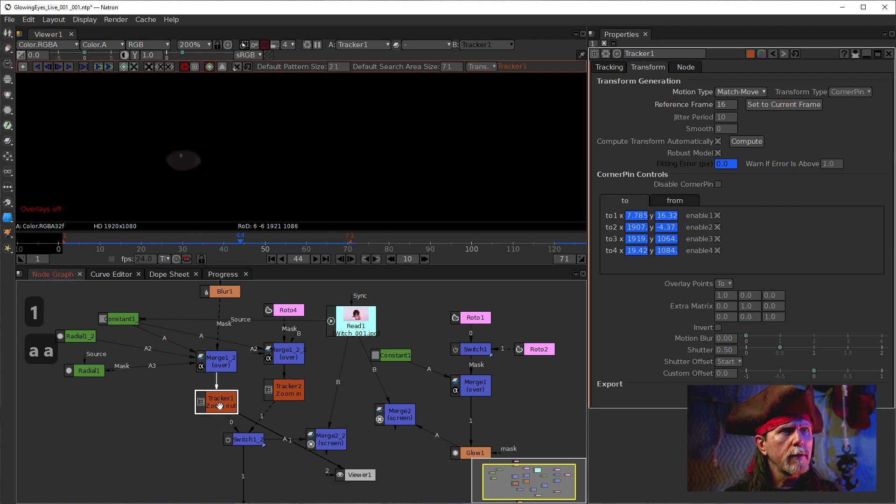
{"action": "left_click", "coordinate": [244, 439]}
{"action": "left_click", "coordinate": [324, 439]}
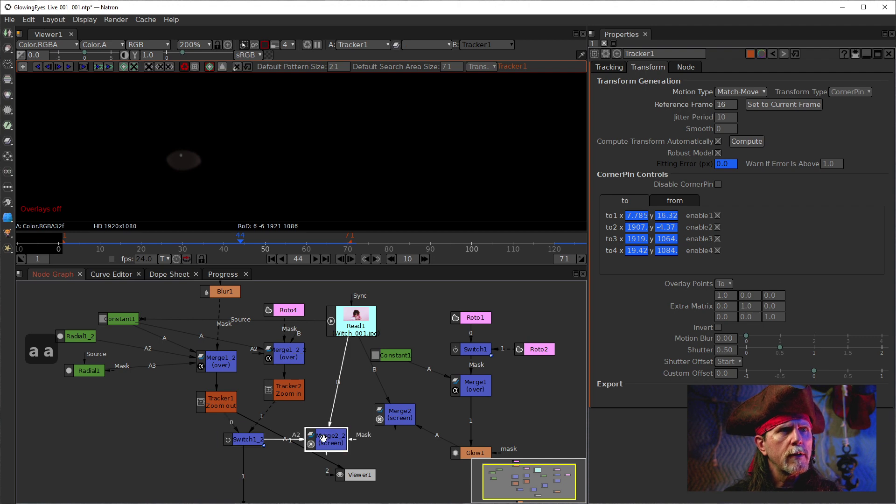
{"action": "key", "text": "1"}
{"action": "left_click_drag", "start_coordinate": [276, 442], "coordinate": [217, 401]}
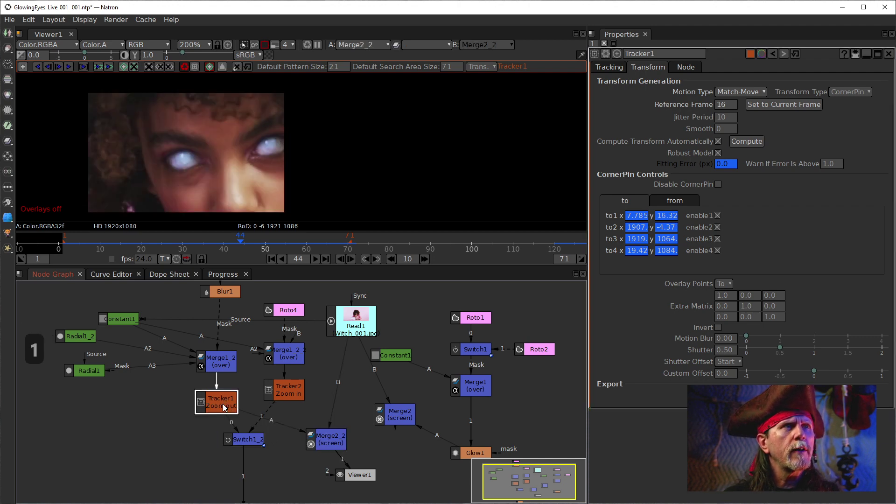
Check the alpha of the Merge2_2 composite, then view the full frame without the region of interest before restoring it.
{"action": "key", "text": "a"}
{"action": "key", "text": "a"}
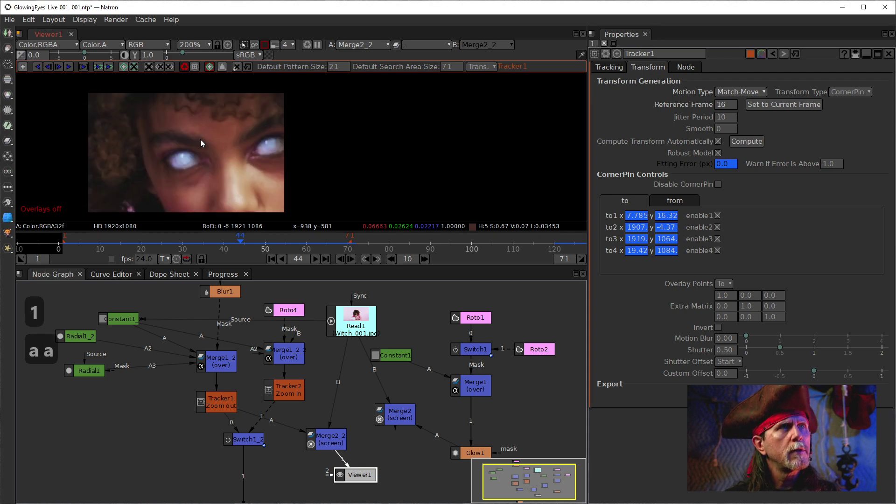
{"action": "left_click", "coordinate": [265, 44]}
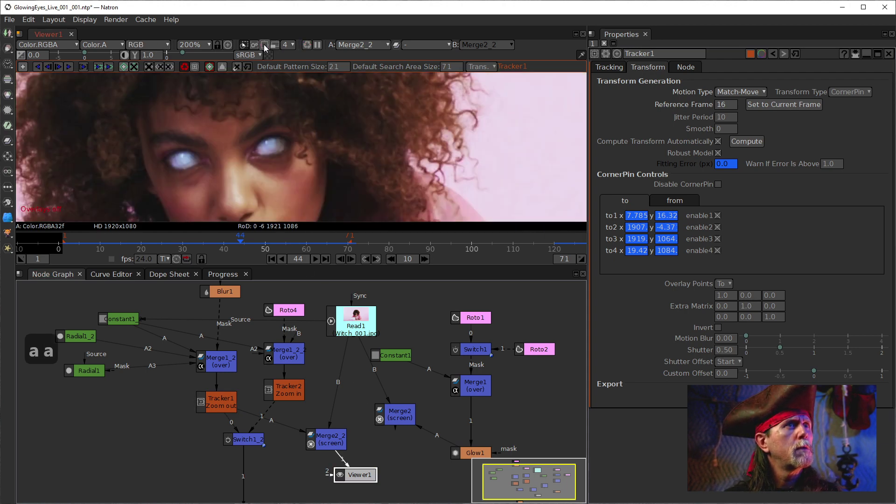
{"action": "left_click", "coordinate": [265, 45]}
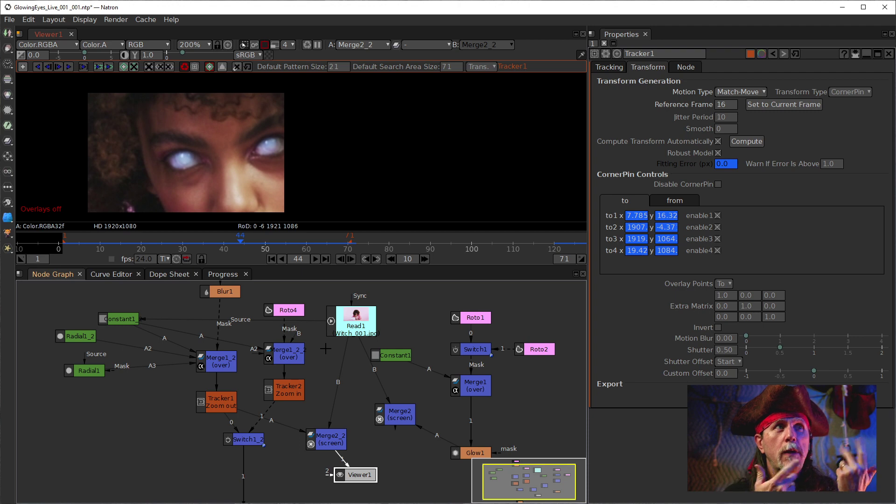
Compare Tracker1's output with the Merge2_2 composite in Viewer1.
{"action": "left_click", "coordinate": [228, 409]}
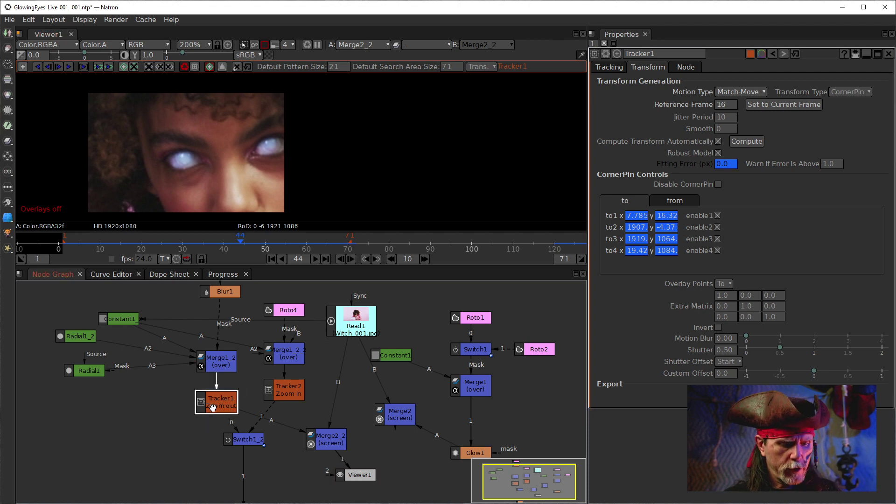
{"action": "key", "text": "1"}
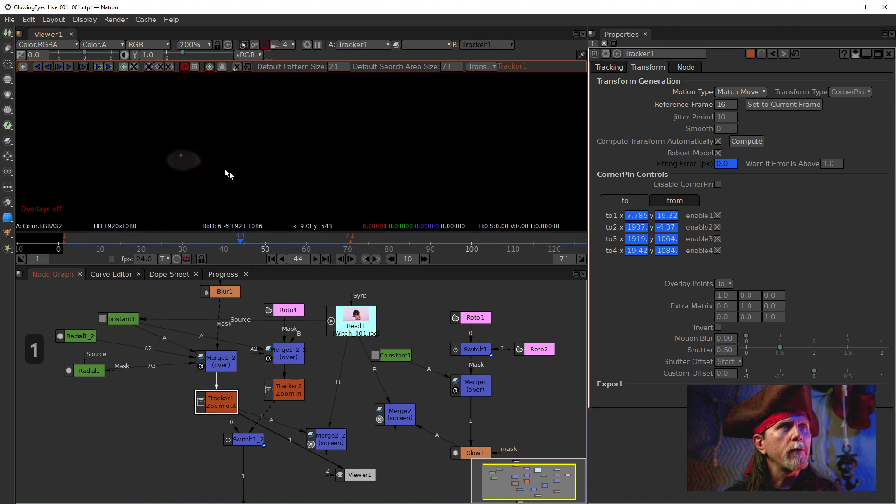
{"action": "left_click", "coordinate": [309, 440]}
{"action": "key", "text": "1"}
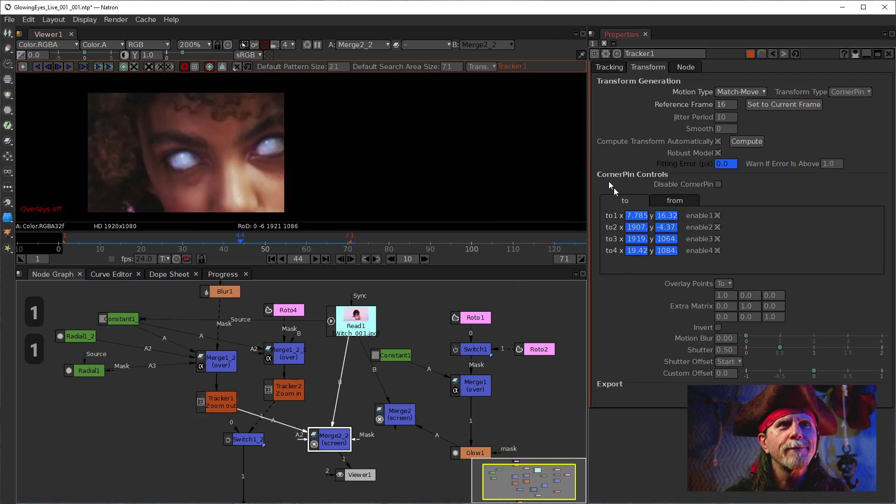
Set the operation of Merge2_2 to over and reconnect its A input to Switch1_2.
{"action": "double_click", "coordinate": [335, 443]}
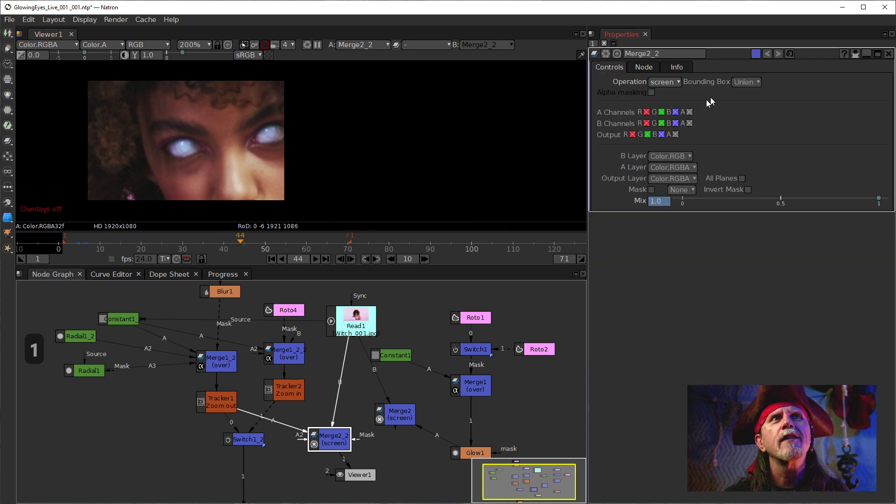
{"action": "left_click", "coordinate": [662, 84]}
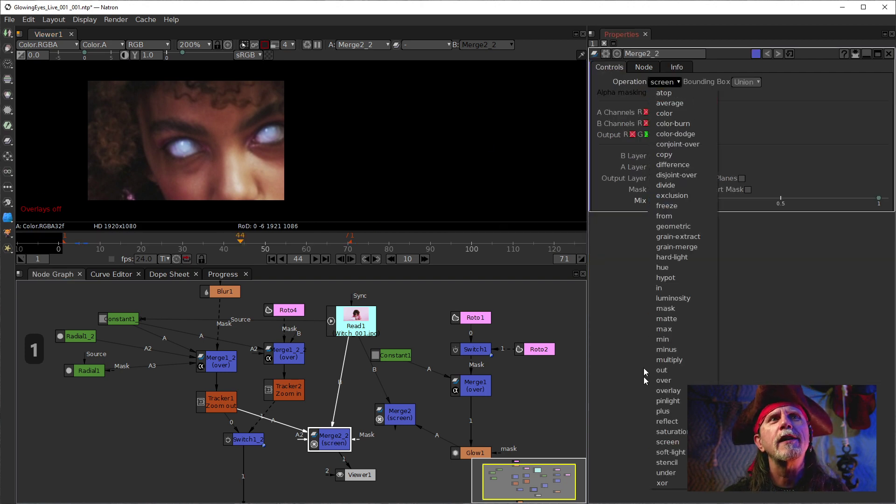
{"action": "left_click", "coordinate": [676, 381]}
{"action": "left_click_drag", "start_coordinate": [288, 433], "coordinate": [250, 441]}
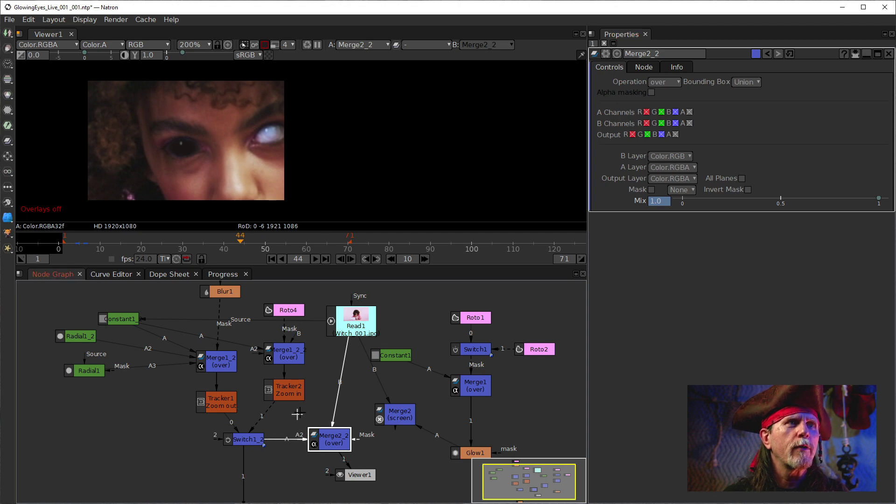
Return to the first frame and play back the composite with the black eye merged over the footage.
{"action": "left_click", "coordinate": [271, 258]}
{"action": "left_click", "coordinate": [315, 259]}
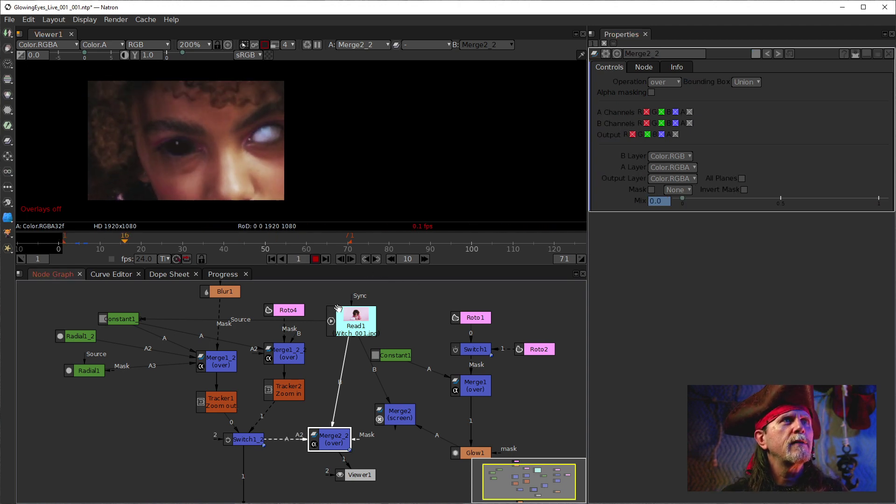